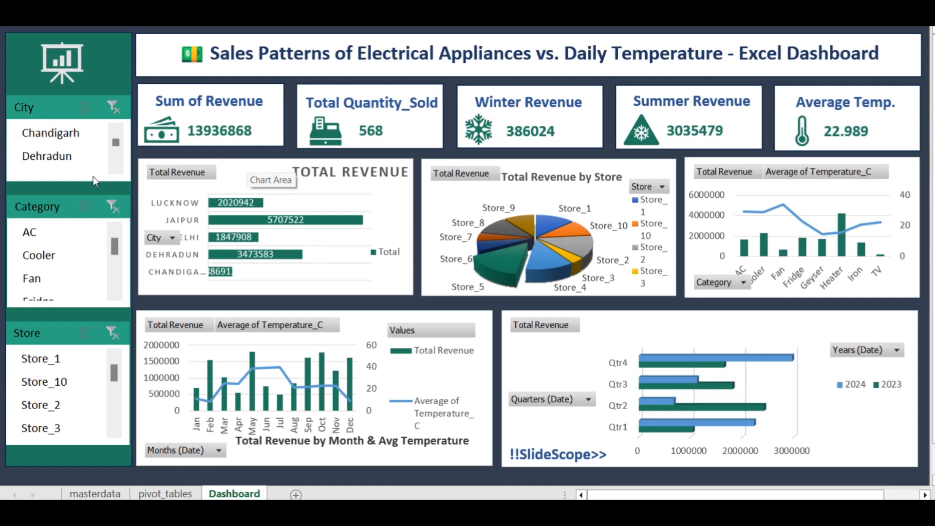
Look over the pivot tables on the pivot_tables sheet and the records on masterdata, and return to the Dashboard sheet
{"action": "left_click", "coordinate": [156, 494]}
{"action": "scroll", "coordinate": [186, 310], "scroll_direction": "up", "scroll_amount": 15}
{"action": "scroll", "coordinate": [186, 310], "scroll_direction": "up", "scroll_amount": 1}
{"action": "scroll", "coordinate": [186, 310], "scroll_direction": "down", "scroll_amount": 11}
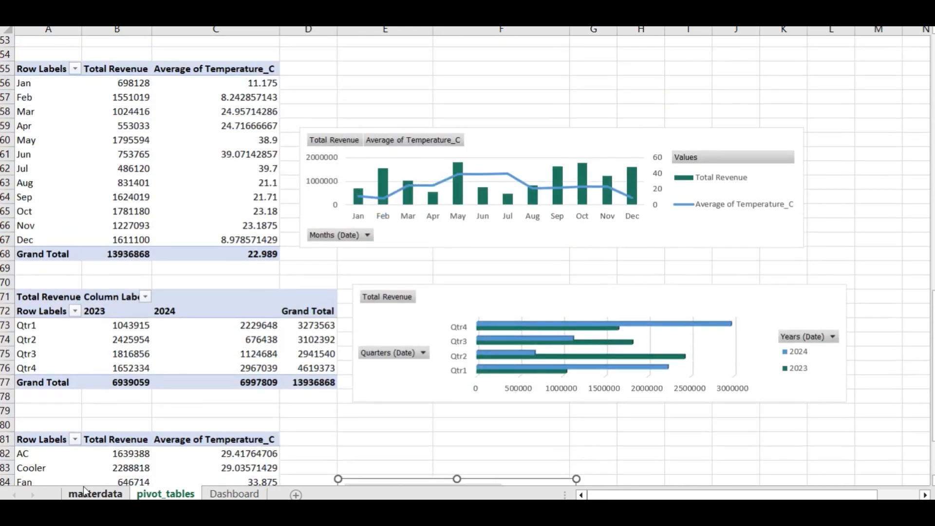
{"action": "left_click", "coordinate": [90, 493]}
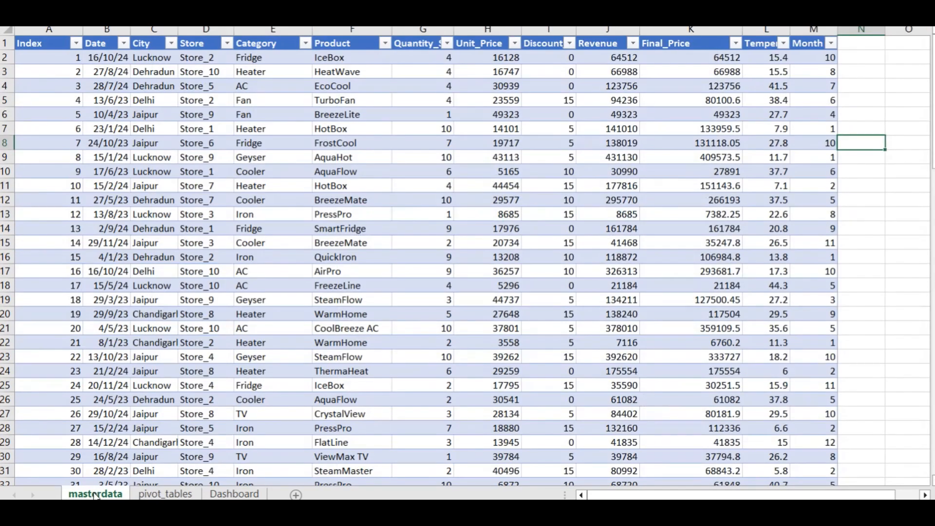
{"action": "left_click", "coordinate": [224, 494]}
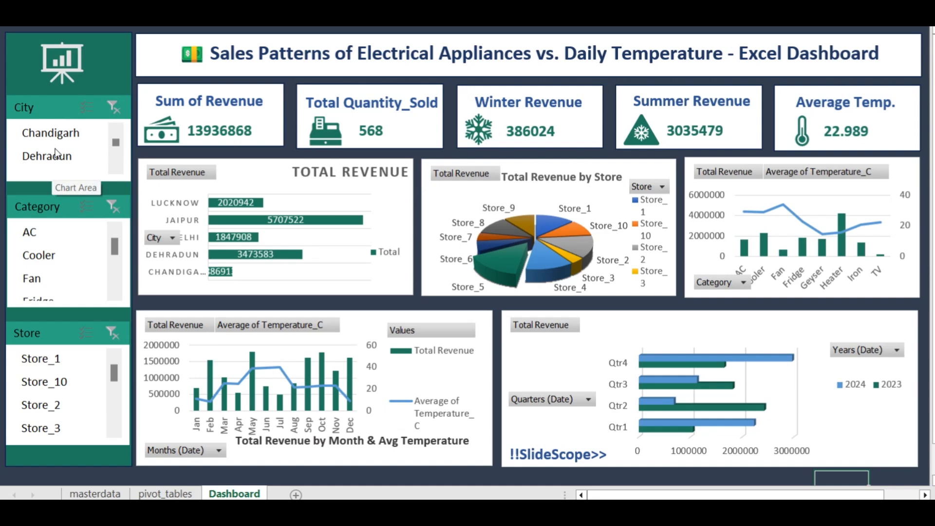
Filter the dashboard to the Cooler and Fan categories in turn, and clear the category filter
{"action": "left_click", "coordinate": [58, 255]}
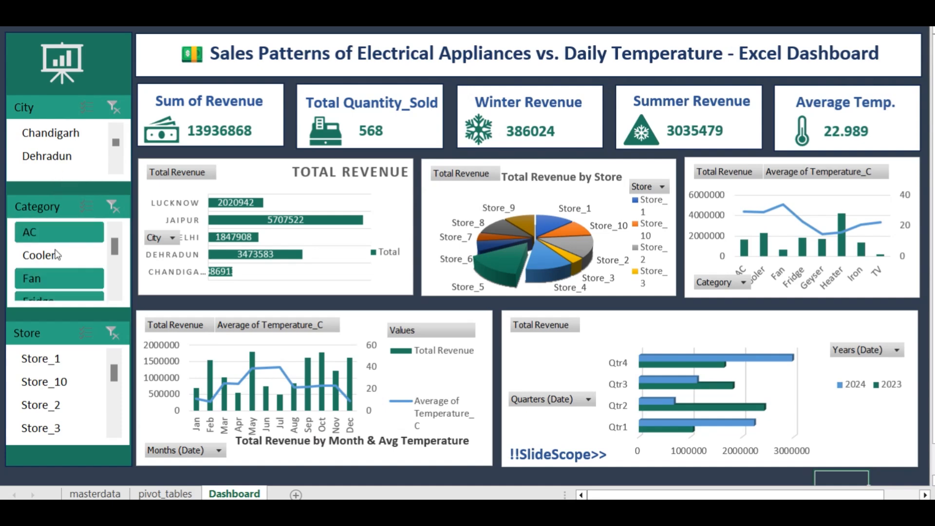
{"action": "left_click", "coordinate": [59, 281]}
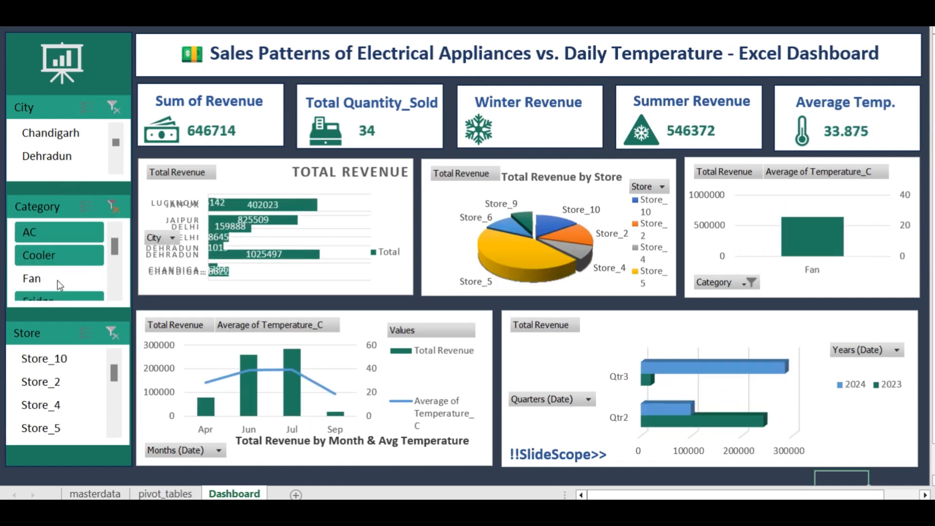
{"action": "scroll", "coordinate": [69, 276], "scroll_direction": "down", "scroll_amount": 1}
{"action": "scroll", "coordinate": [92, 229], "scroll_direction": "up", "scroll_amount": 1}
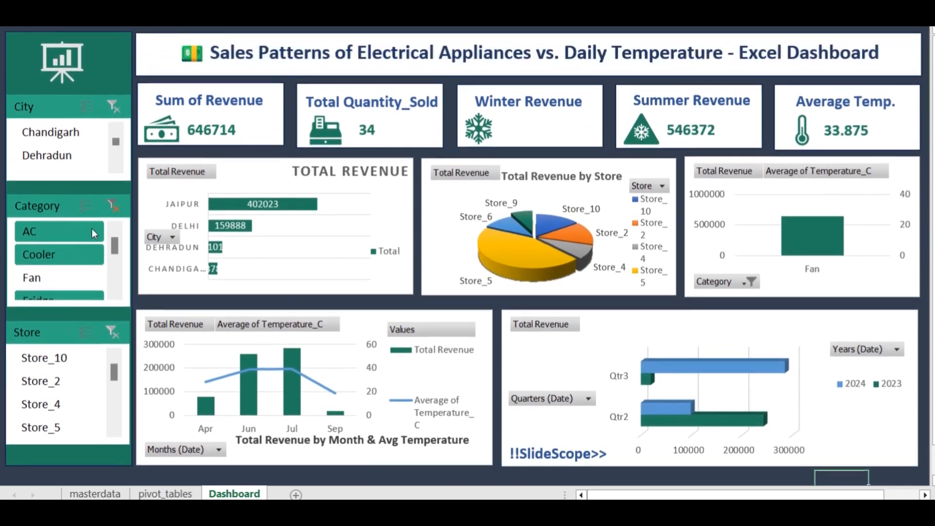
{"action": "scroll", "coordinate": [115, 250], "scroll_direction": "down", "scroll_amount": 1}
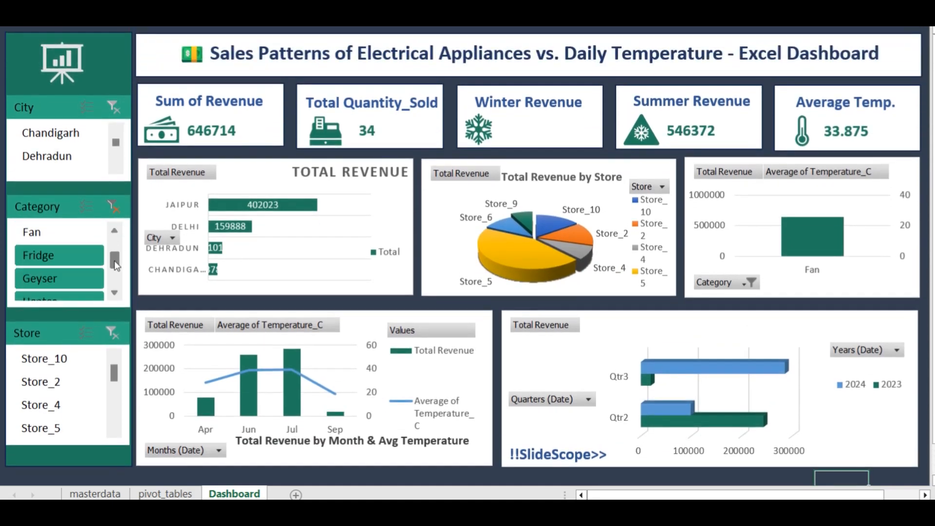
{"action": "left_click", "coordinate": [89, 259], "text": "ctrl"}
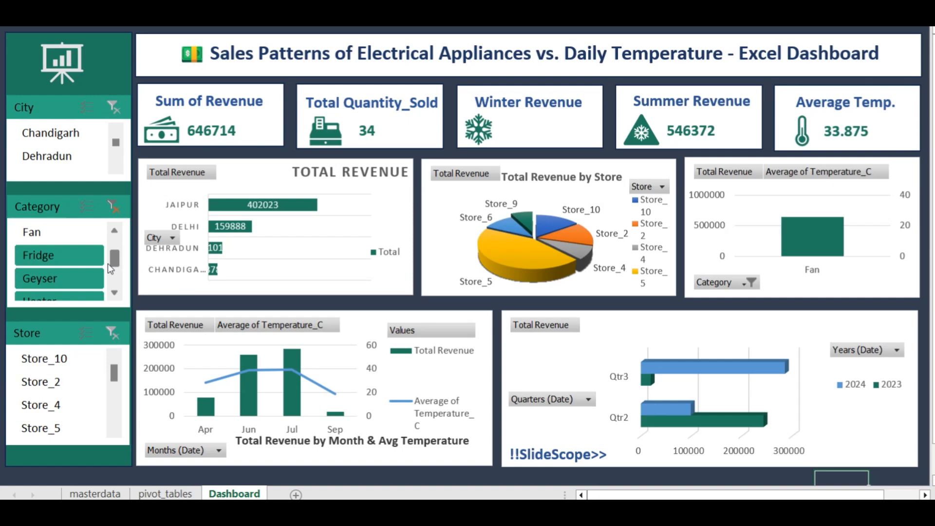
{"action": "left_click", "coordinate": [119, 205]}
Exclude Store_7 and Store_8 from the dashboard with the Store slicer, and clear the store filter
{"action": "scroll", "coordinate": [114, 390], "scroll_direction": "down", "scroll_amount": 3}
{"action": "scroll", "coordinate": [115, 391], "scroll_direction": "down", "scroll_amount": 3}
{"action": "left_click", "coordinate": [55, 382]}
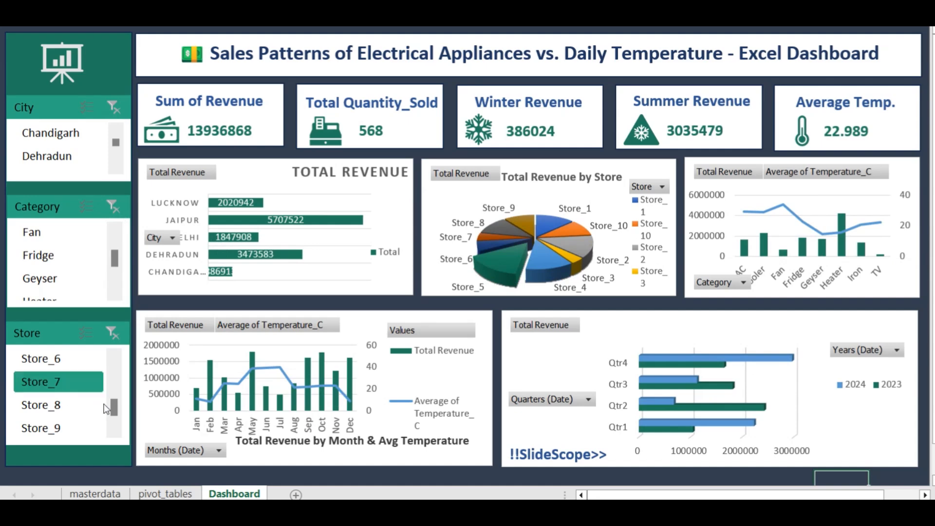
{"action": "left_click", "coordinate": [98, 397]}
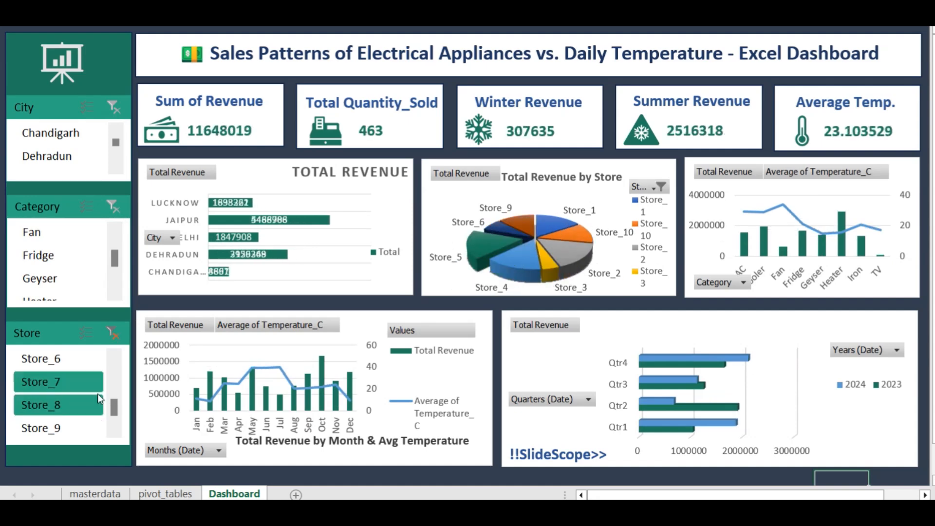
{"action": "left_click", "coordinate": [96, 389]}
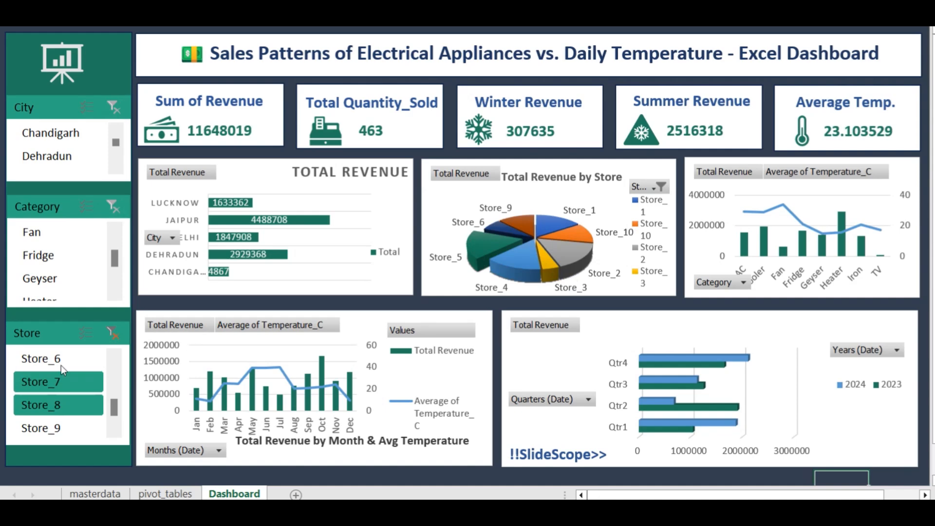
{"action": "left_click", "coordinate": [112, 335]}
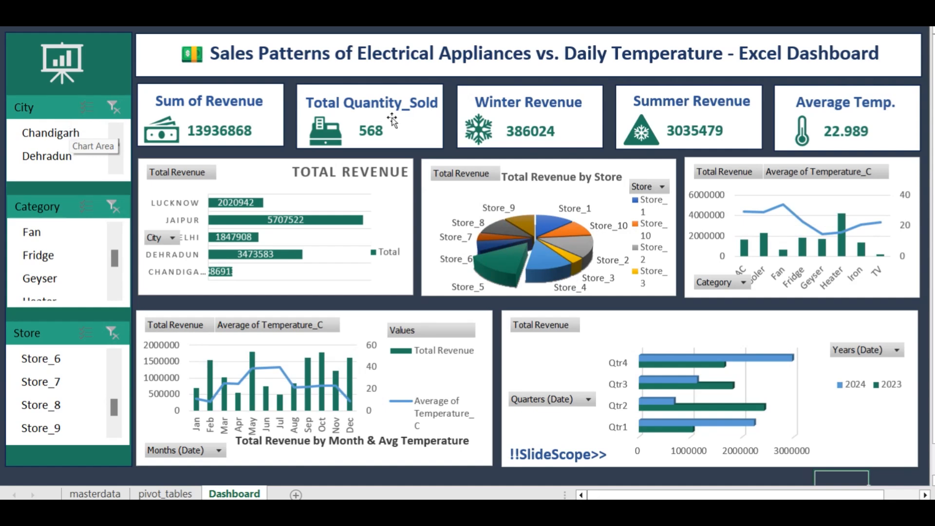
{"action": "left_click", "coordinate": [336, 136]}
{"action": "left_click_drag", "start_coordinate": [336, 136], "coordinate": [336, 134]}
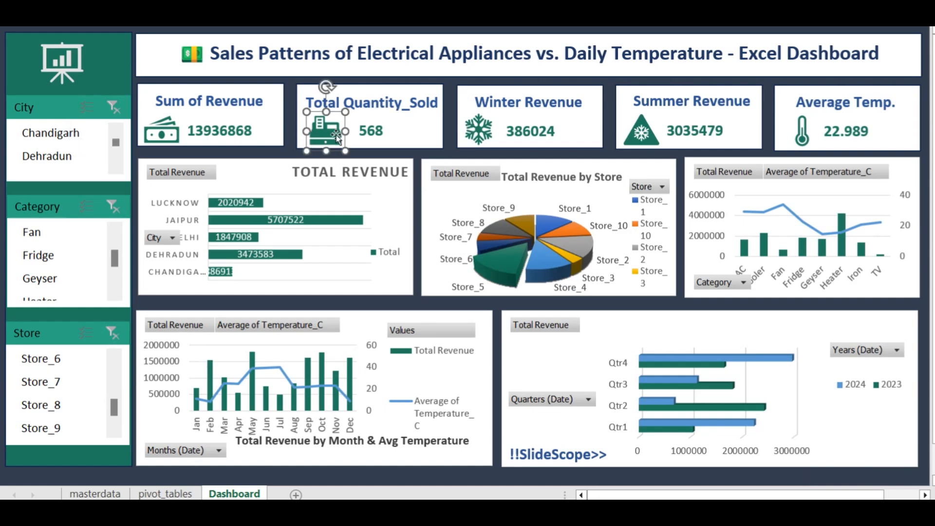
{"action": "left_click", "coordinate": [451, 140]}
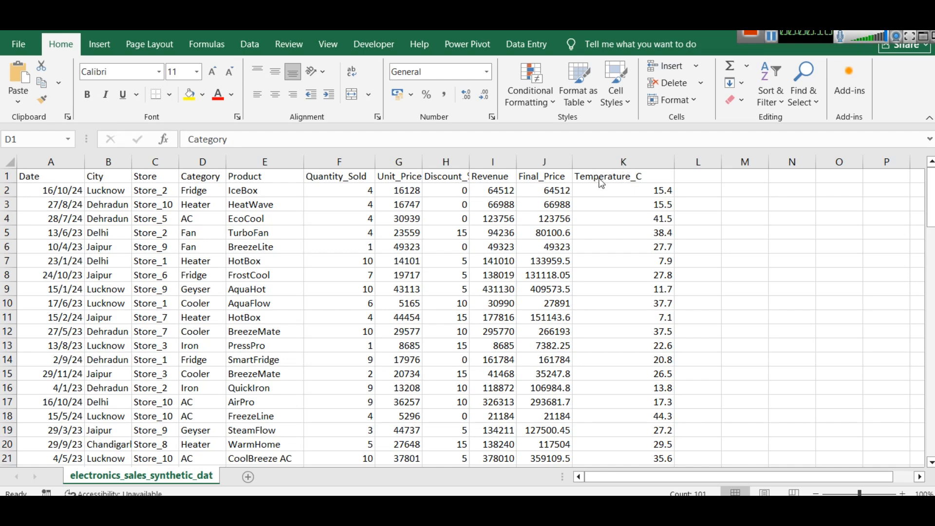
Widen the Discount_% column to fit its header, and review the Category, Quantity_Sold, Revenue and Final_Price columns
{"action": "left_click", "coordinate": [206, 161]}
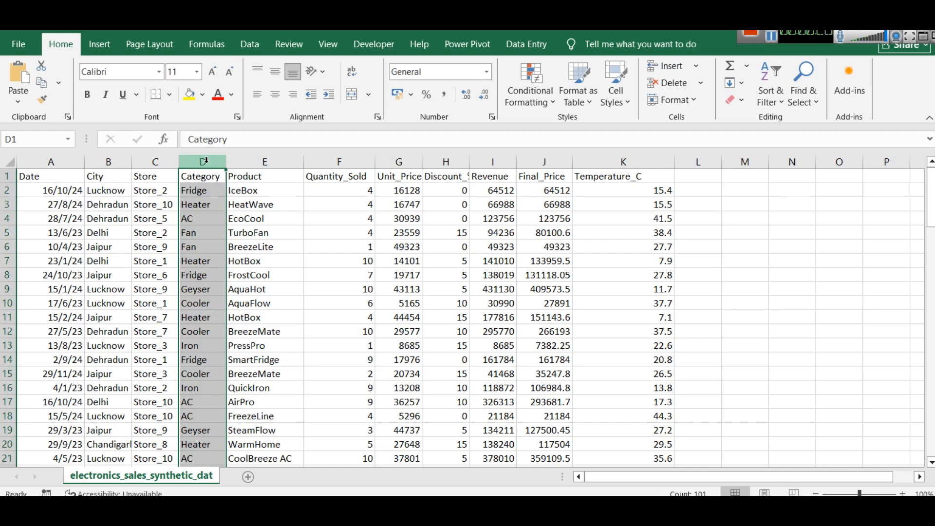
{"action": "left_click", "coordinate": [339, 164]}
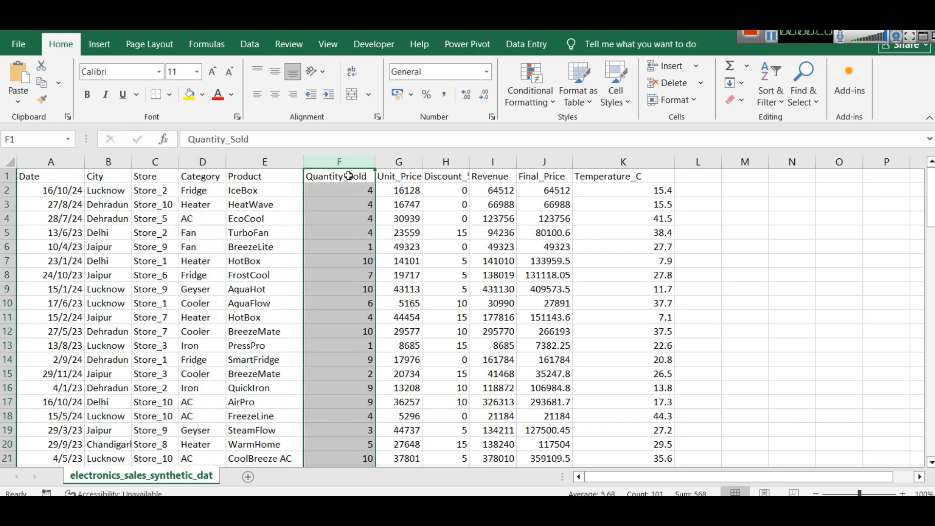
{"action": "left_click", "coordinate": [395, 173]}
{"action": "left_click_drag", "start_coordinate": [470, 163], "coordinate": [482, 163]}
{"action": "left_click", "coordinate": [449, 164]}
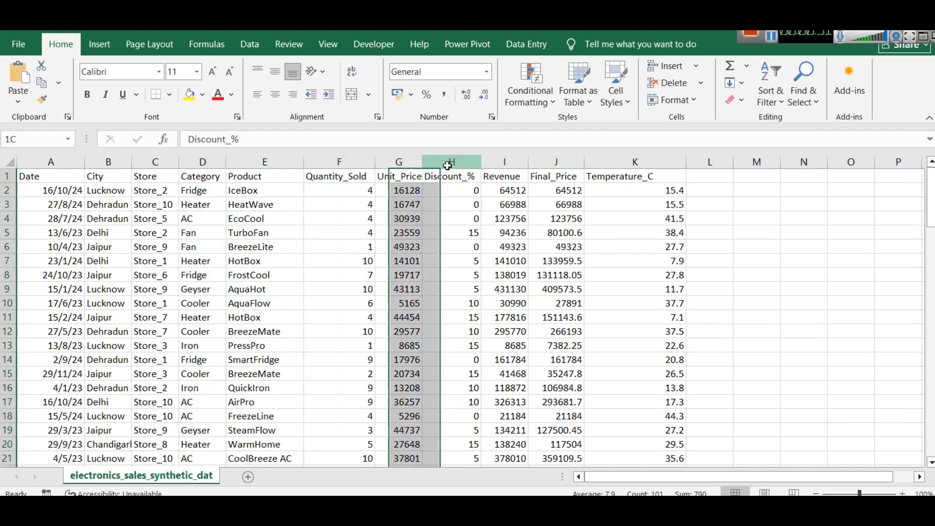
{"action": "left_click", "coordinate": [511, 163]}
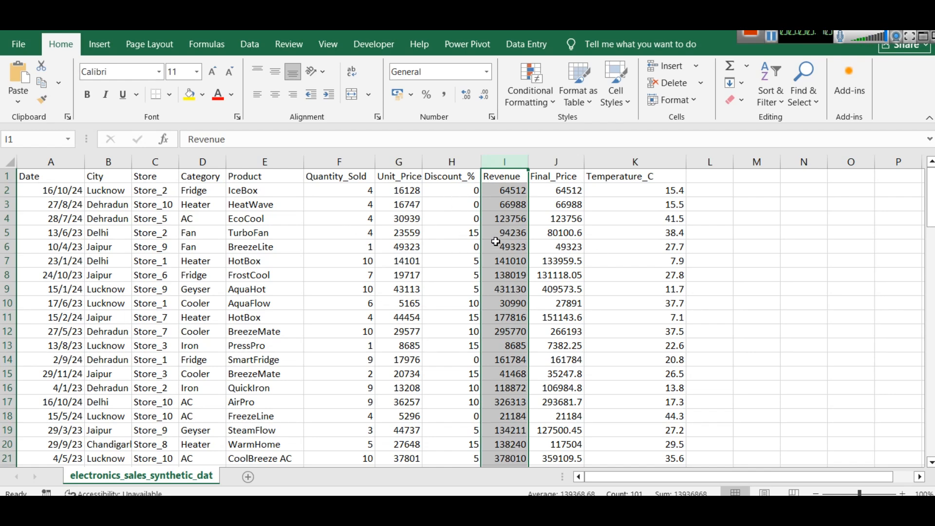
{"action": "left_click", "coordinate": [552, 162]}
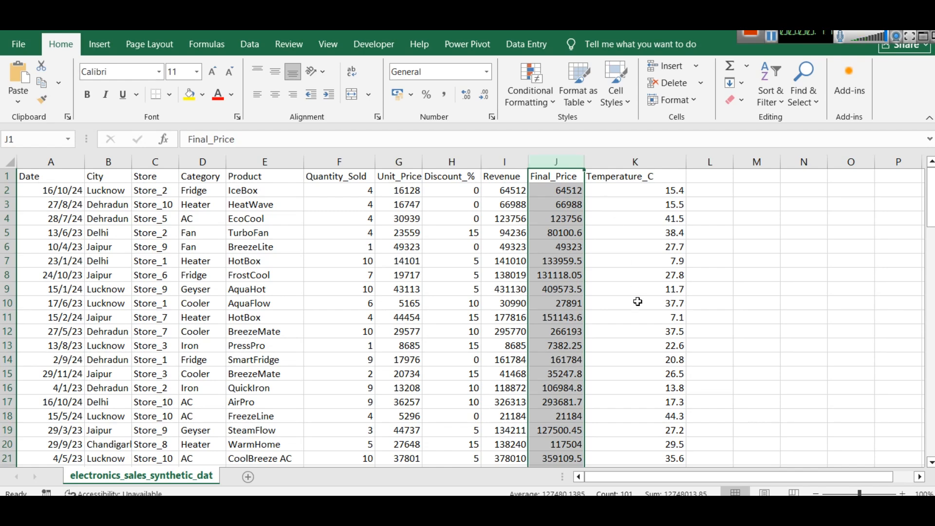
View the sales report in Power BI Desktop, dismissing the Uncertified Connectors notice, and return to the sales data in Excel
{"action": "left_click", "coordinate": [669, 485]}
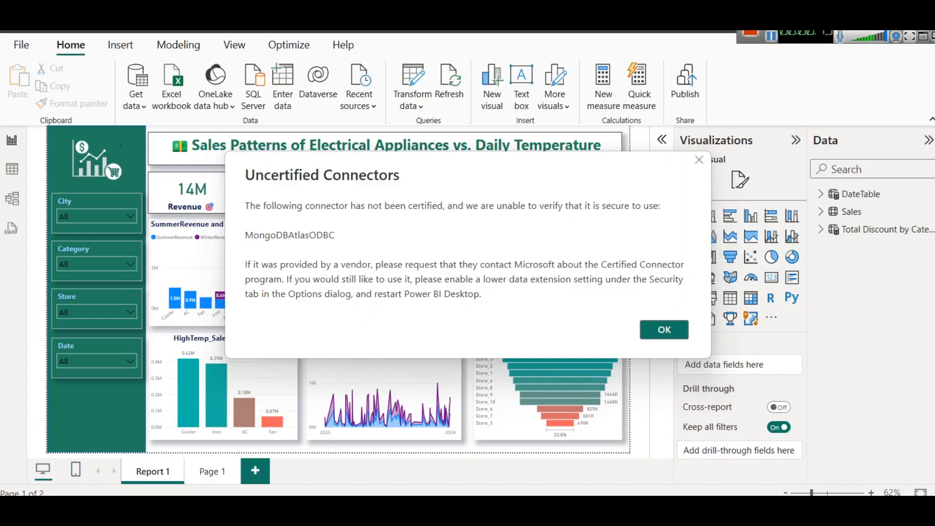
{"action": "left_click", "coordinate": [699, 161]}
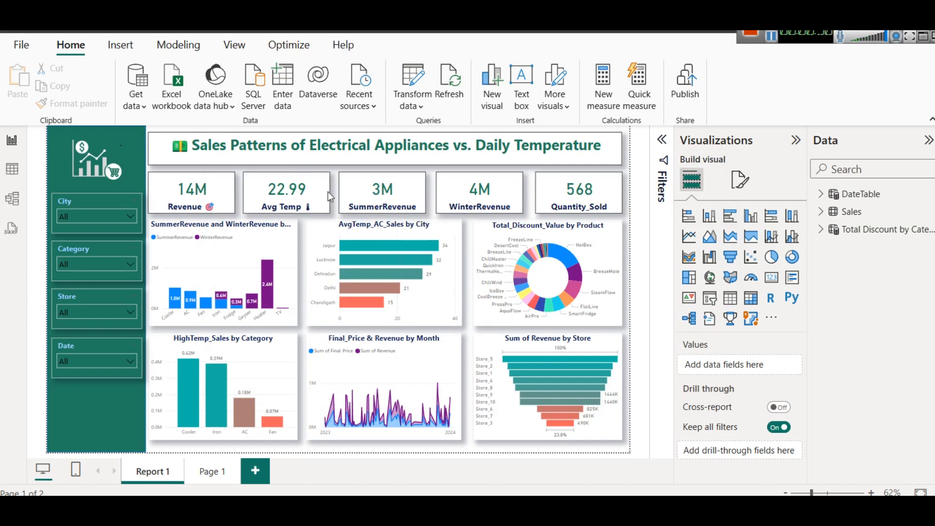
{"action": "key", "text": "alt+Tab"}
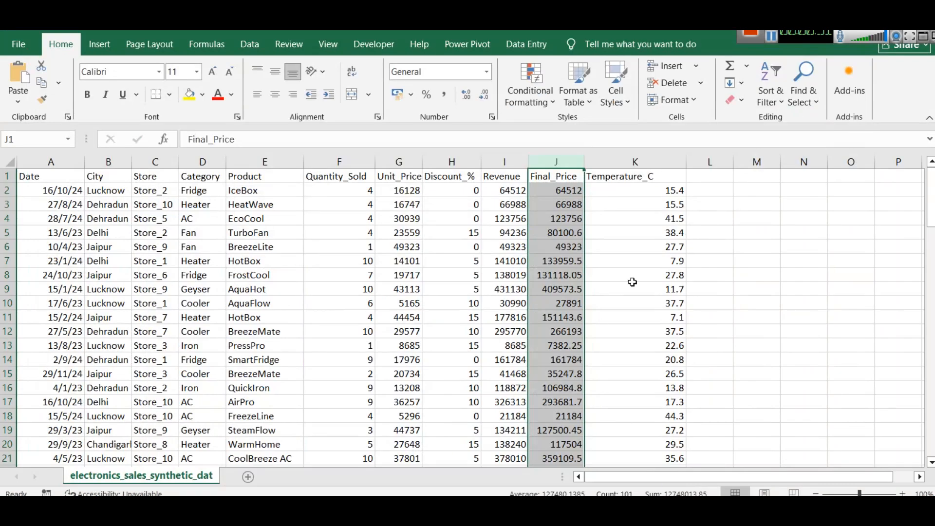
{"action": "left_click", "coordinate": [675, 278]}
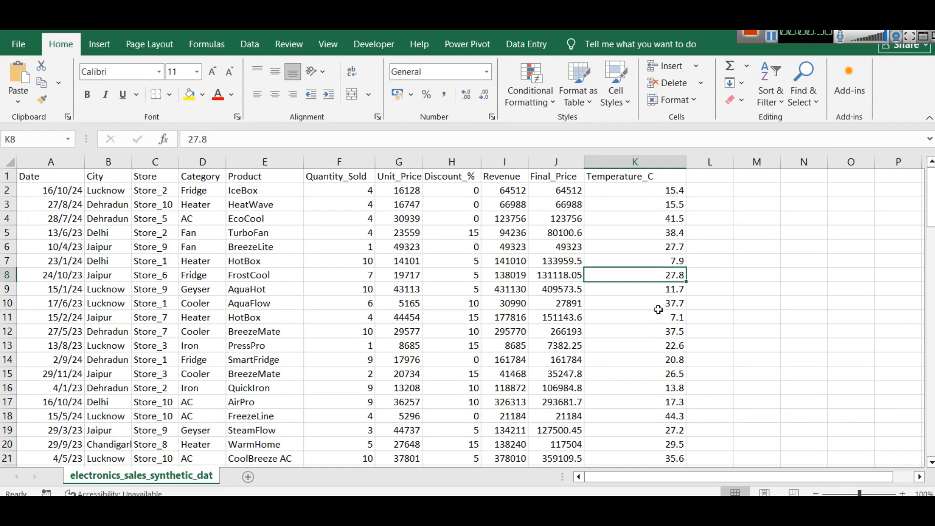
Save the CSV data as the Excel Workbook electronics_sales_synthetic_data.xlsx in the SS Electronic Sales Data folder
{"action": "left_click", "coordinate": [27, 45]}
{"action": "left_click", "coordinate": [52, 247]}
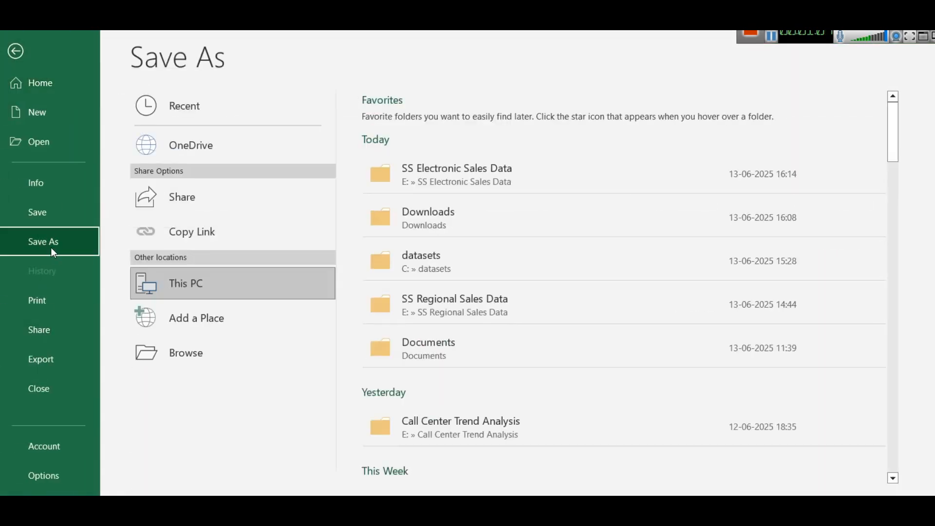
{"action": "left_click", "coordinate": [495, 173]}
{"action": "left_click", "coordinate": [229, 389]}
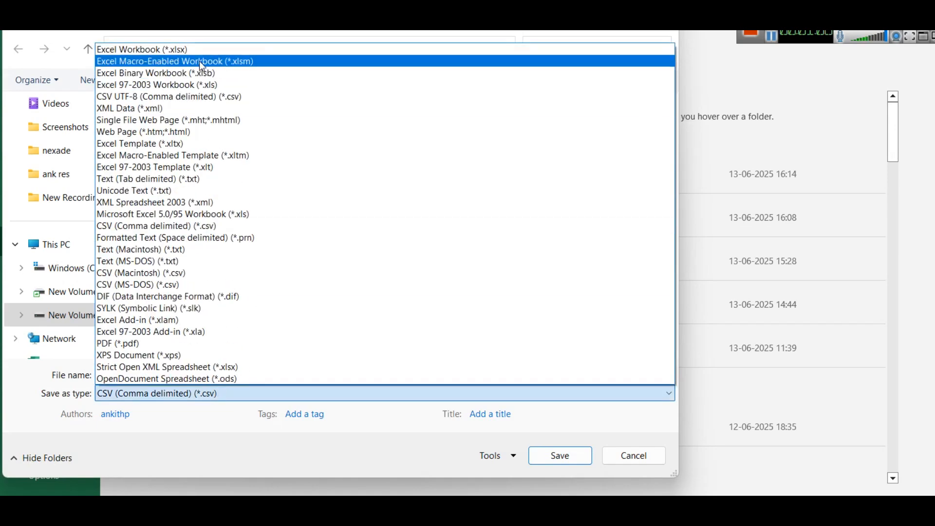
{"action": "left_click", "coordinate": [194, 49]}
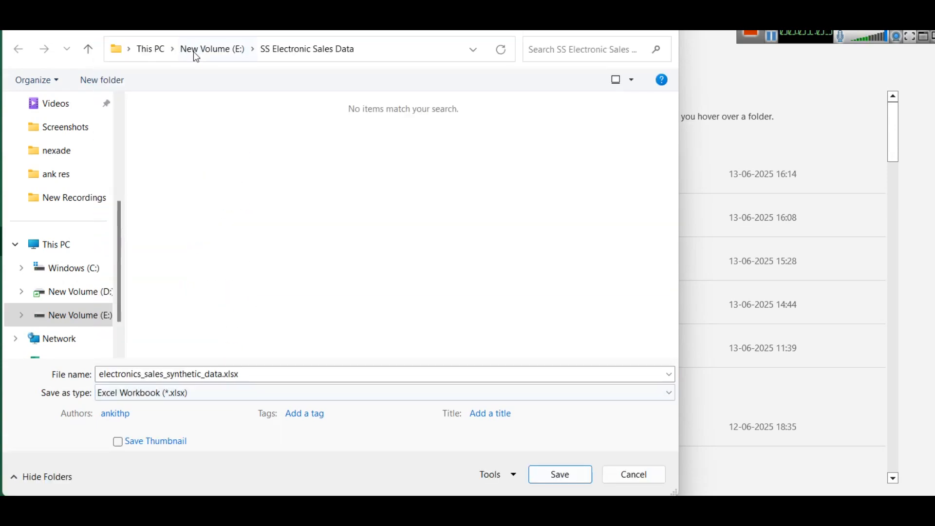
{"action": "left_click", "coordinate": [260, 373]}
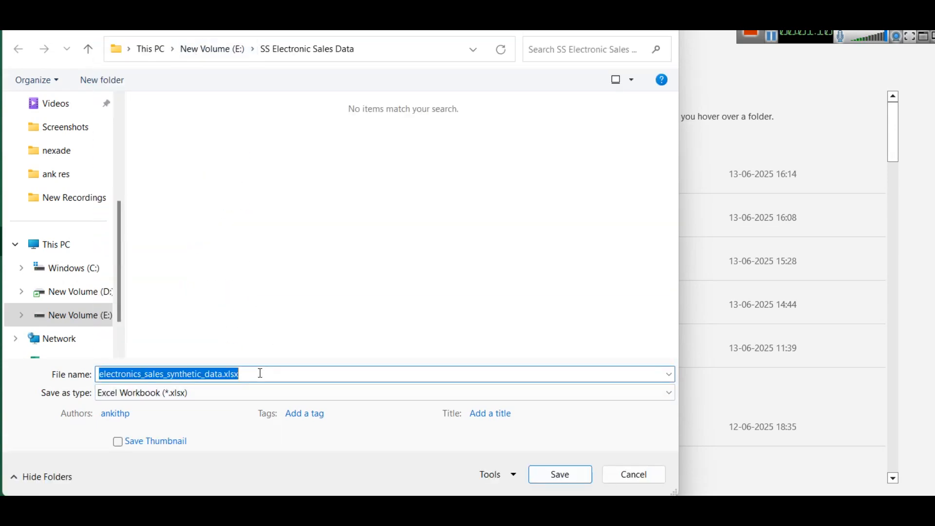
{"action": "left_click", "coordinate": [550, 473]}
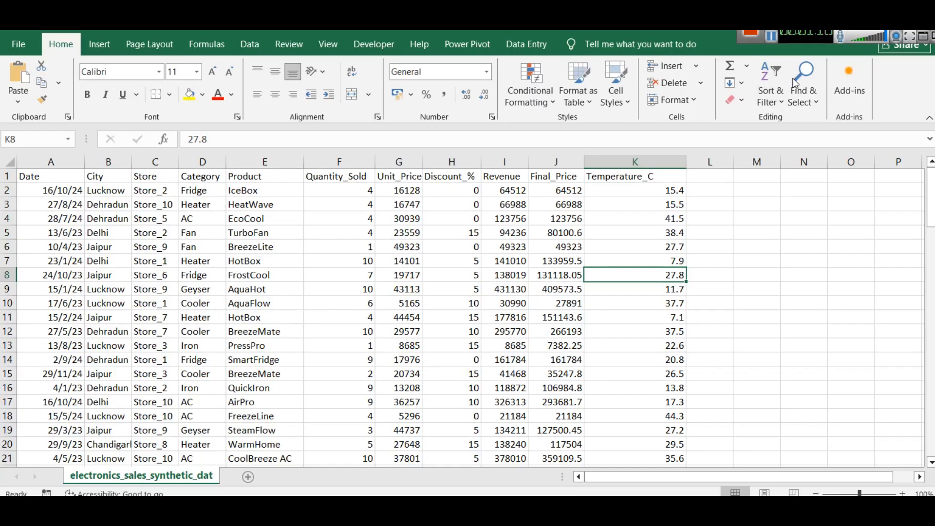
{"action": "left_click", "coordinate": [752, 35]}
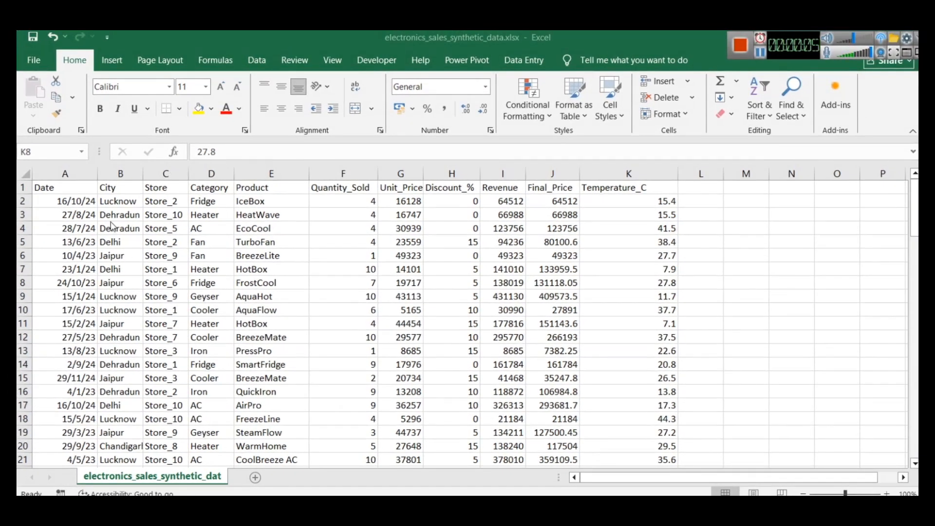
Convert the sales data range A1:K101 into a table with headers
{"action": "left_click", "coordinate": [623, 185]}
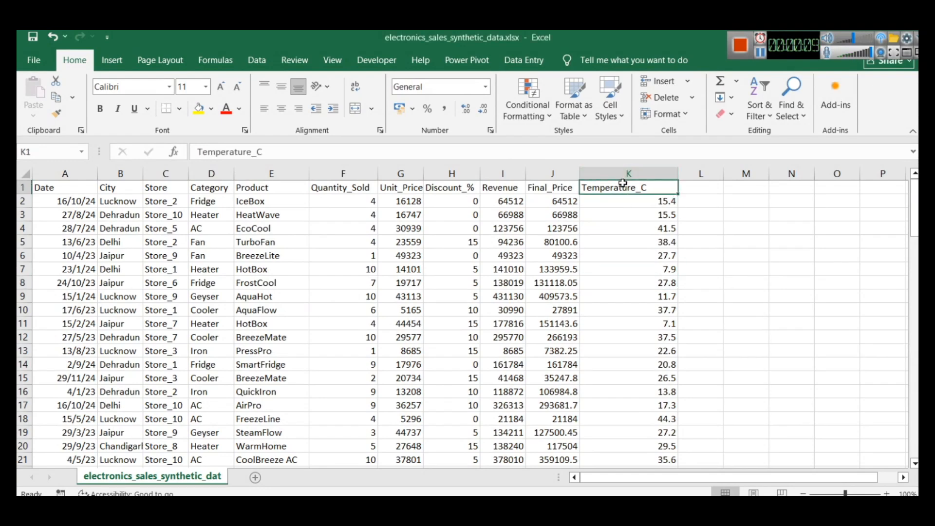
{"action": "key", "text": "ctrl+shift+Left"}
{"action": "key", "text": "ctrl+shift+Down"}
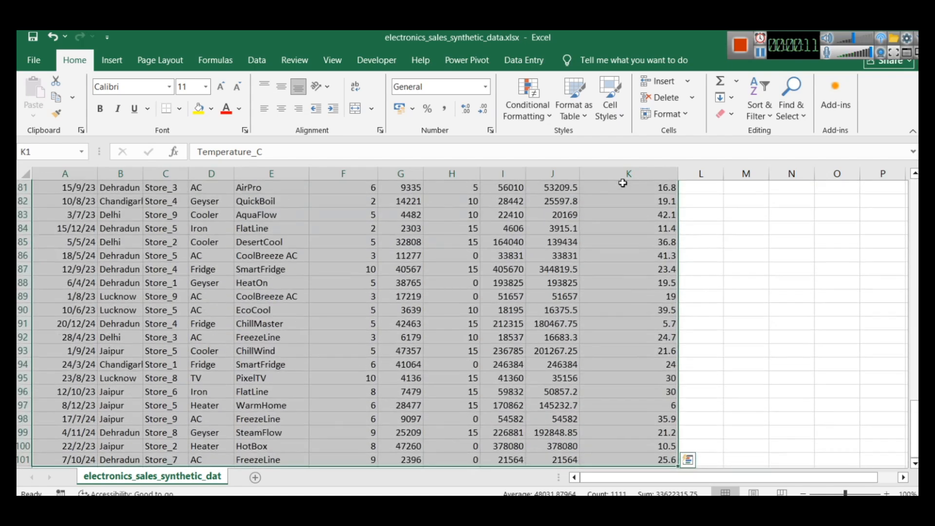
{"action": "left_click_drag", "start_coordinate": [915, 420], "coordinate": [896, 150]}
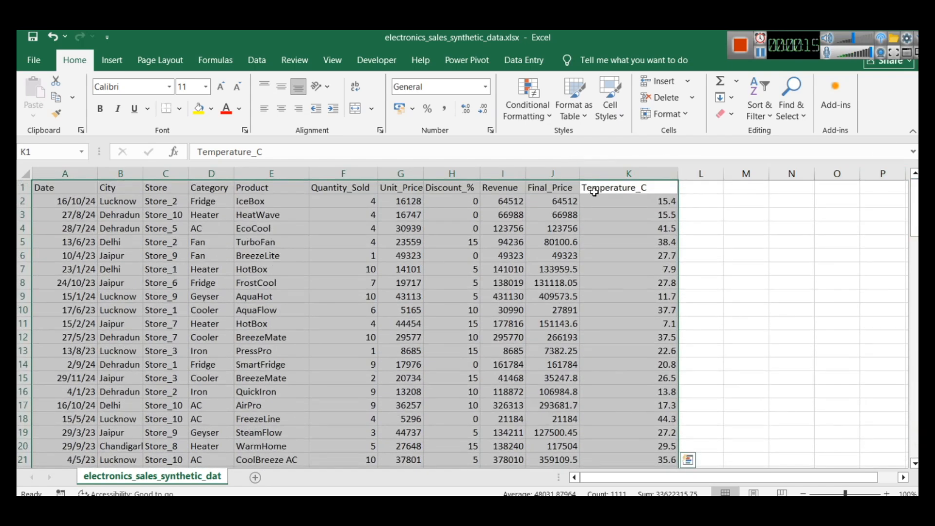
{"action": "key", "text": "ctrl+t"}
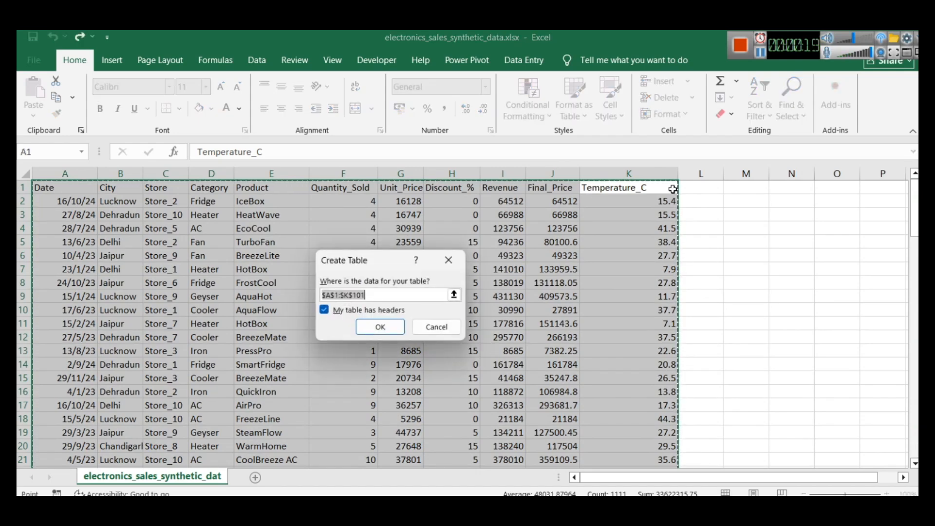
{"action": "left_click_drag", "start_coordinate": [377, 273], "coordinate": [431, 216]}
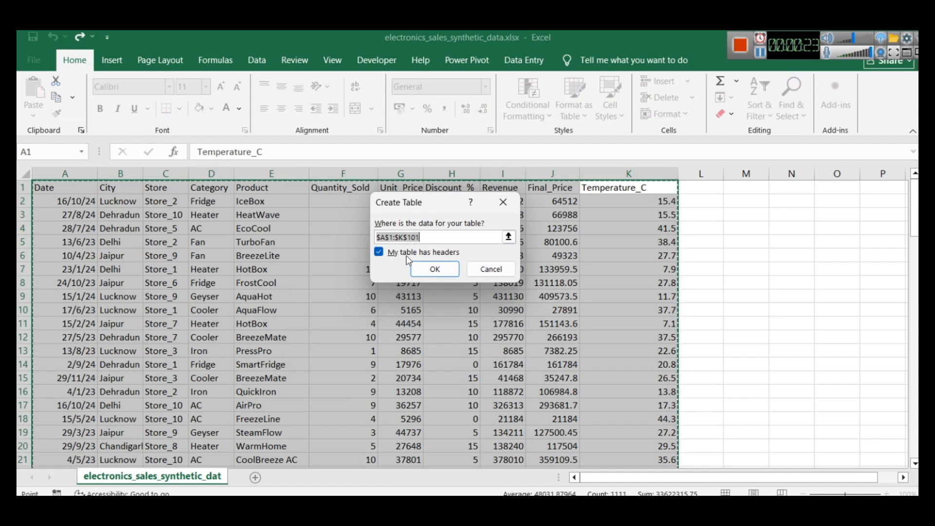
{"action": "left_click", "coordinate": [420, 270]}
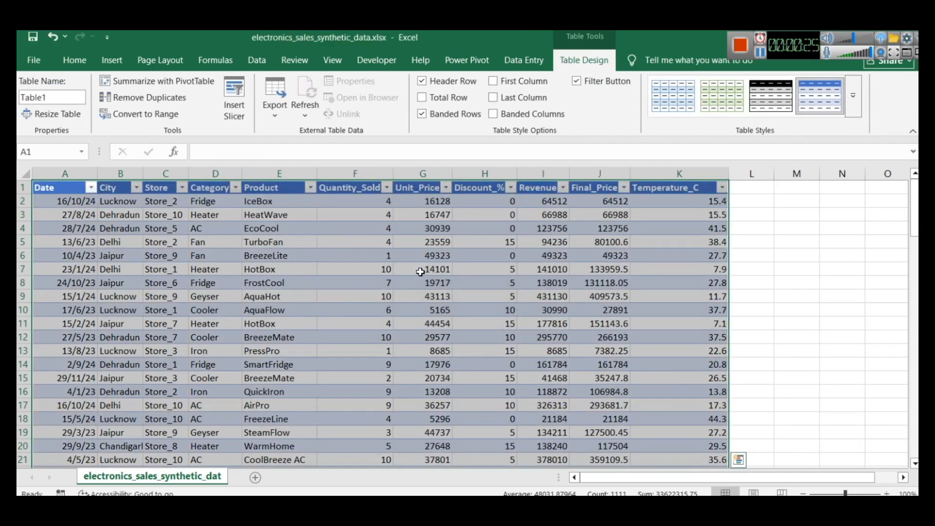
Rename the sales data table as elexctronicssales
{"action": "left_click", "coordinate": [714, 298]}
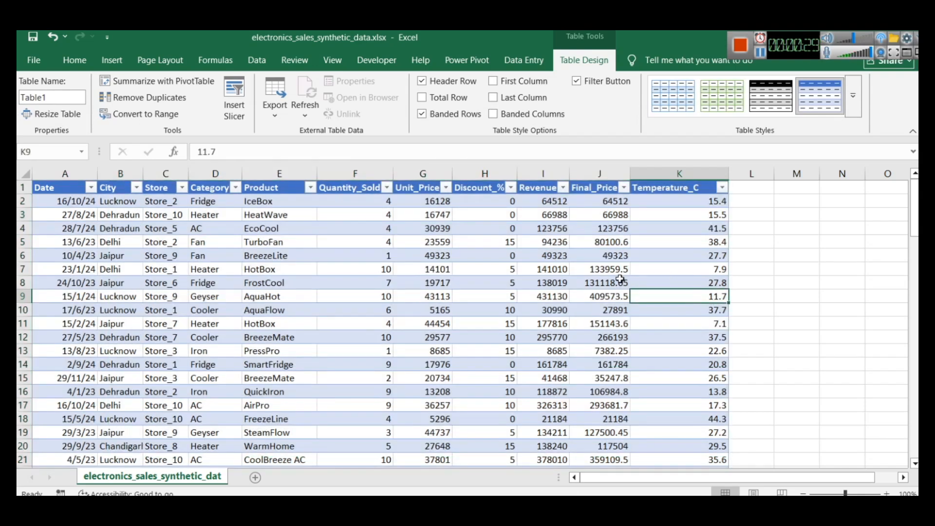
{"action": "key", "text": "ctrl+a"}
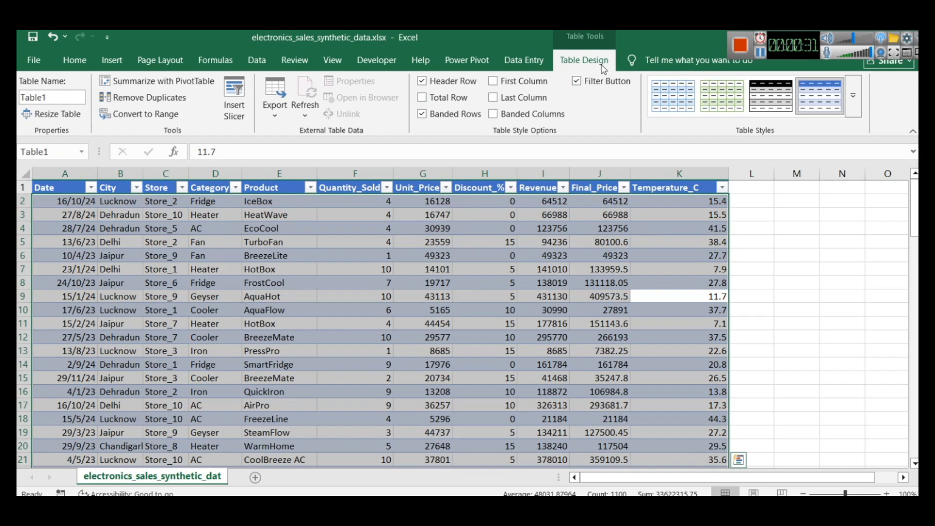
{"action": "left_click", "coordinate": [52, 95]}
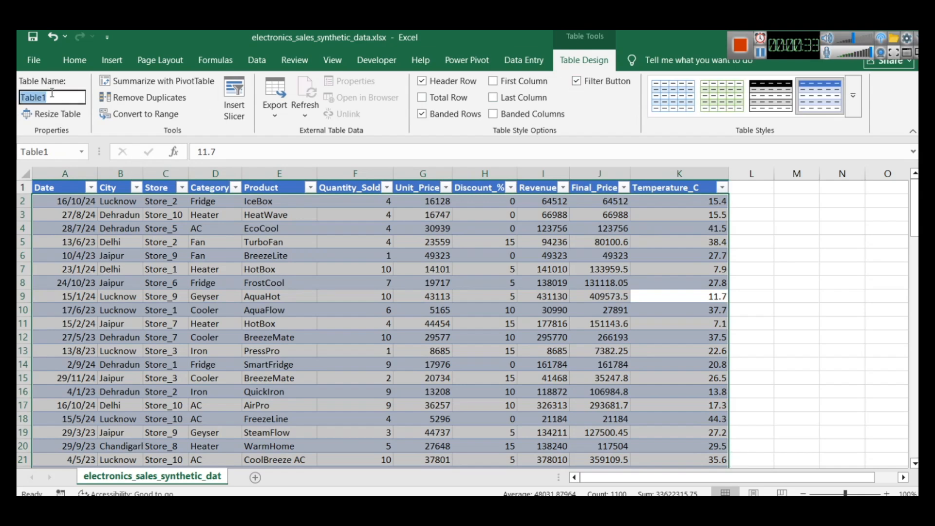
{"action": "type", "text": "elexctronicssales"}
{"action": "key", "text": "Return"}
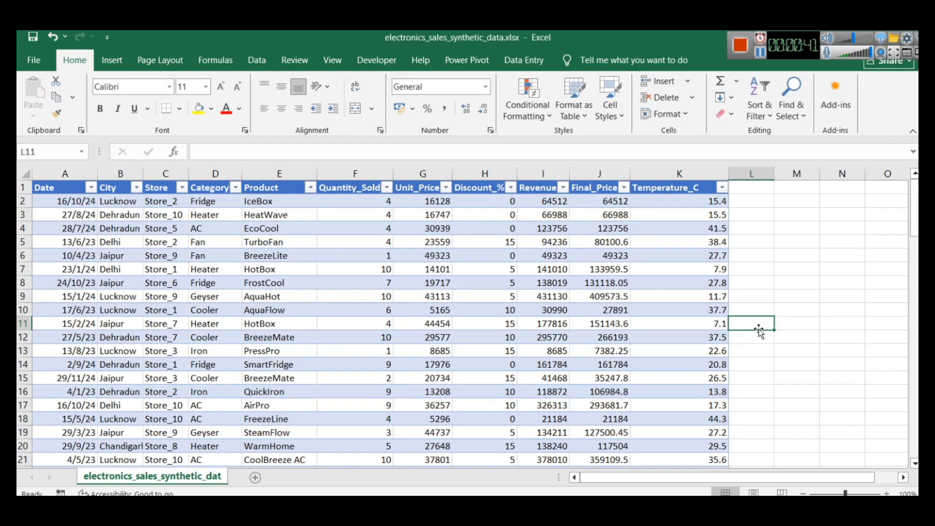
Create a PivotTable from the elexctronicssales table on a new worksheet
{"action": "left_click", "coordinate": [700, 188]}
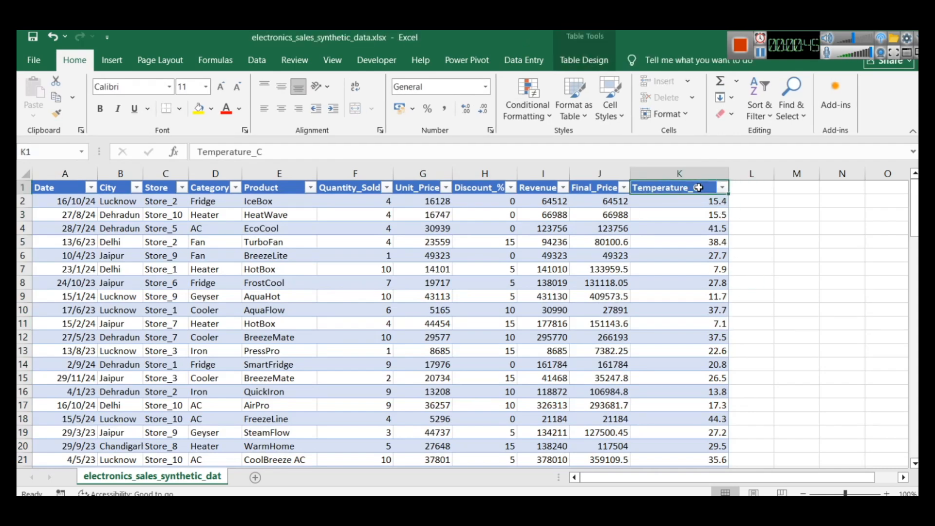
{"action": "key", "text": "ctrl+a"}
{"action": "scroll", "coordinate": [700, 187], "scroll_direction": "down", "scroll_amount": 13}
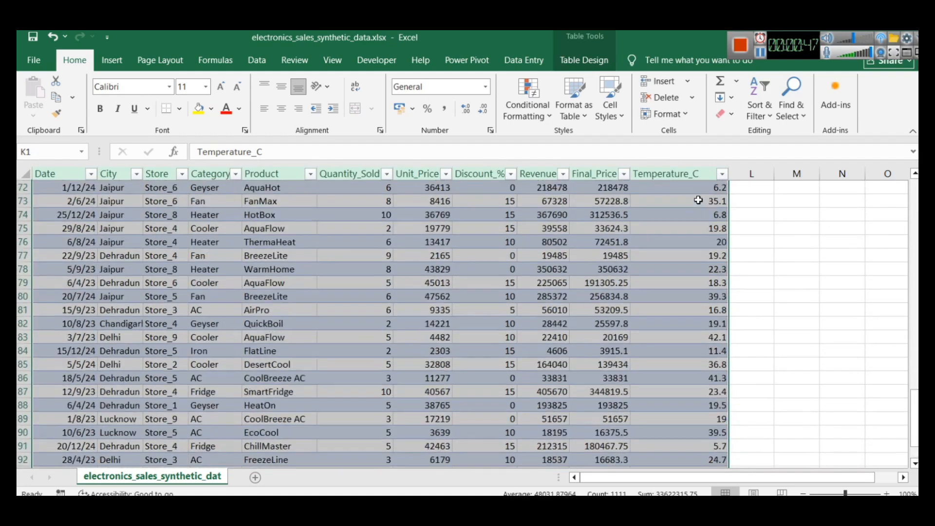
{"action": "scroll", "coordinate": [705, 246], "scroll_direction": "up", "scroll_amount": 13}
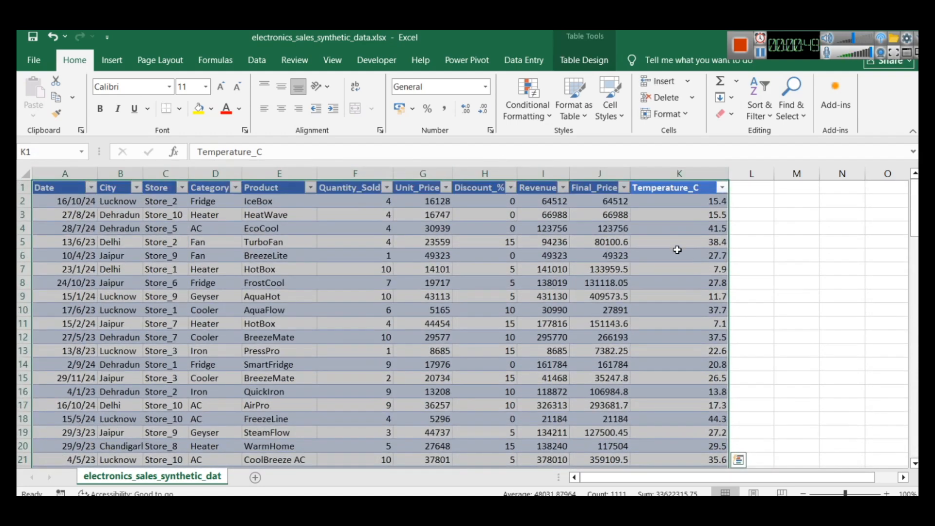
{"action": "left_click", "coordinate": [111, 63]}
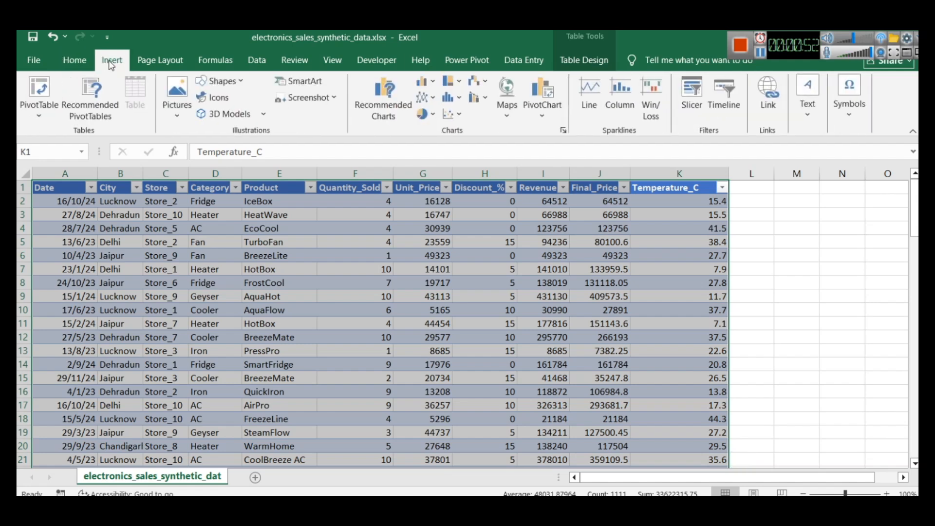
{"action": "left_click", "coordinate": [31, 118]}
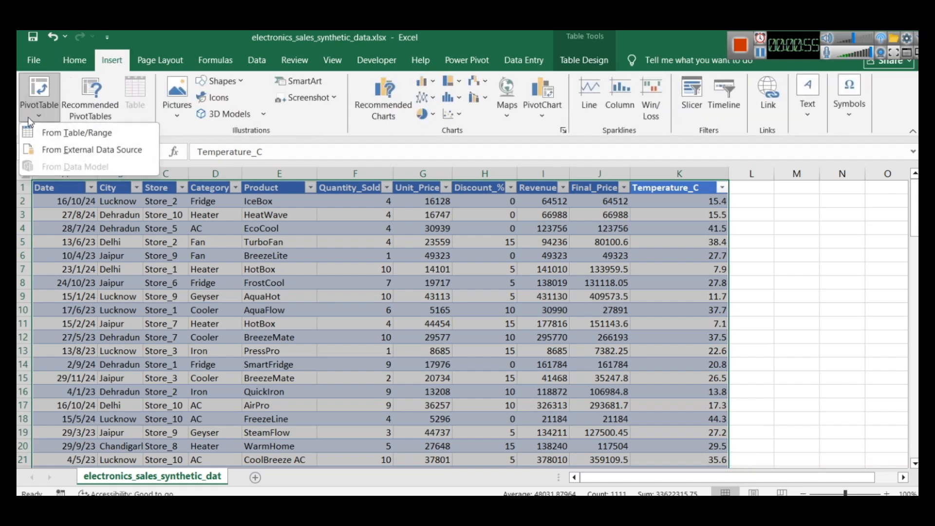
{"action": "left_click", "coordinate": [68, 136]}
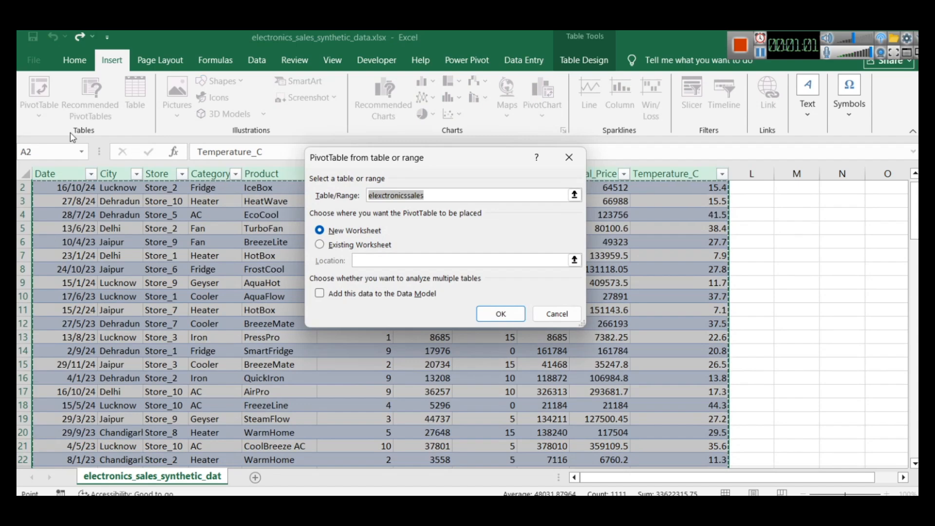
{"action": "key", "text": "End"}
{"action": "scroll", "coordinate": [358, 255], "scroll_direction": "up", "scroll_amount": 1}
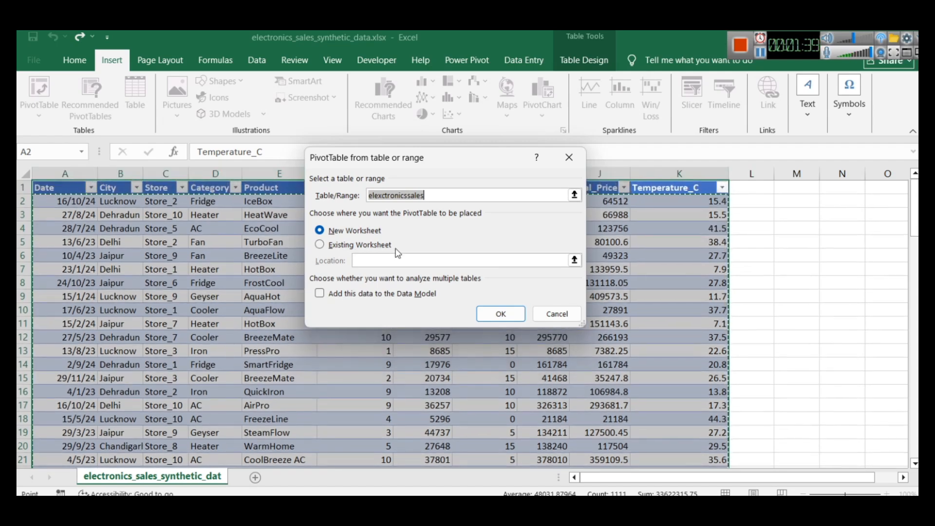
{"action": "left_click", "coordinate": [507, 316]}
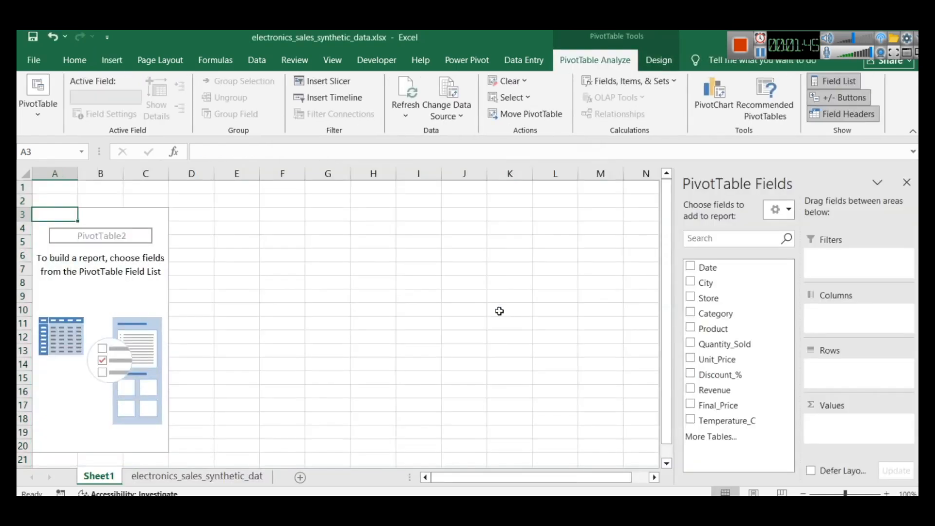
Move the new PivotTable sheet after the data sheet and rename the data sheet as masterdata
{"action": "mouse_move", "coordinate": [103, 480]}
{"action": "left_mouse_down"}
{"action": "mouse_move", "coordinate": [255, 469]}
{"action": "mouse_move", "coordinate": [280, 483]}
{"action": "left_mouse_up"}
{"action": "right_click", "coordinate": [129, 477]}
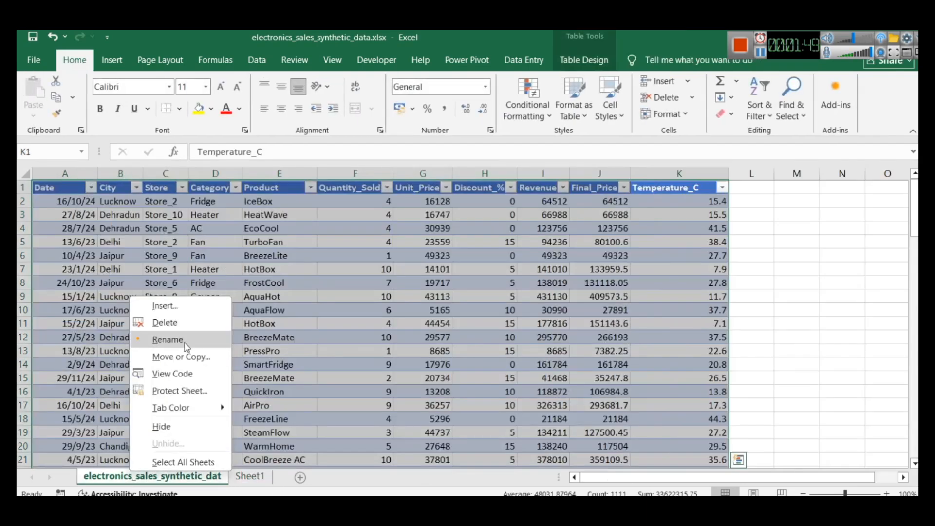
{"action": "left_click", "coordinate": [184, 343]}
{"action": "type", "text": "mast"}
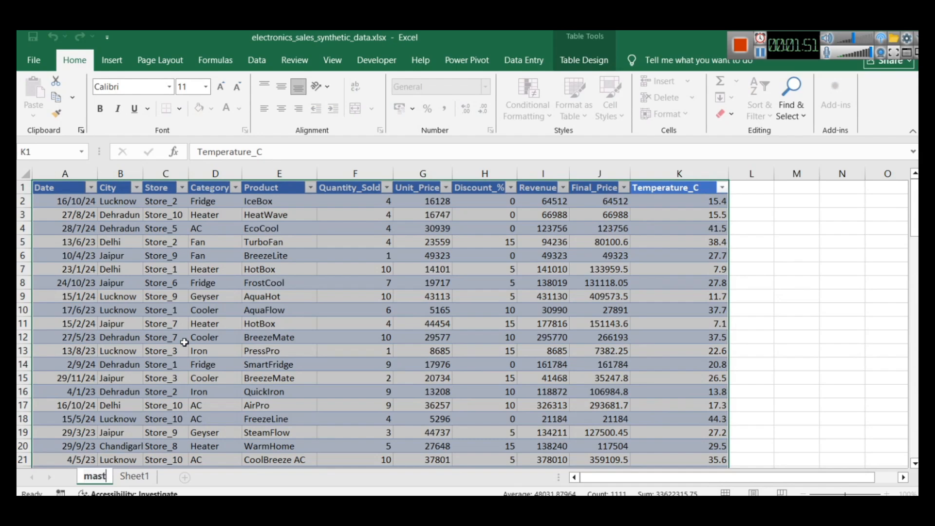
{"action": "type", "text": "erdata"}
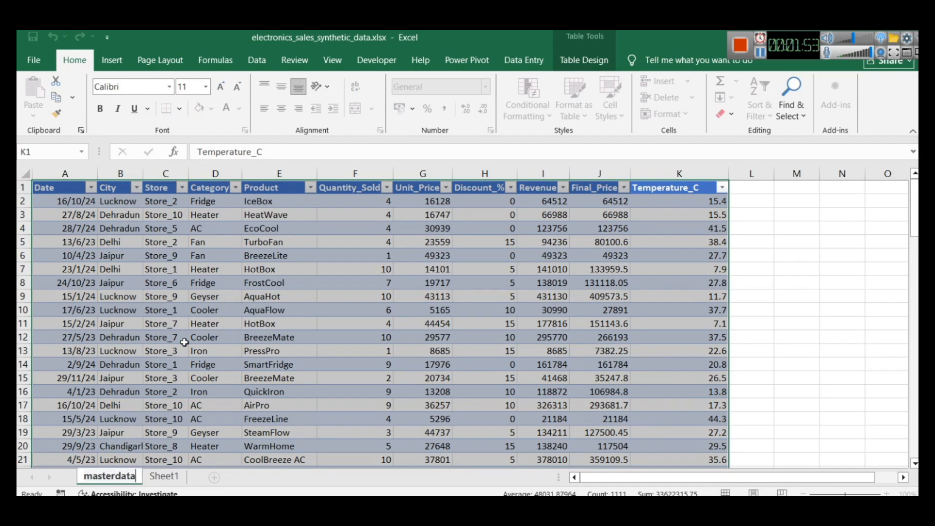
Rename the PivotTable sheet as pivot tables
{"action": "right_click", "coordinate": [162, 478]}
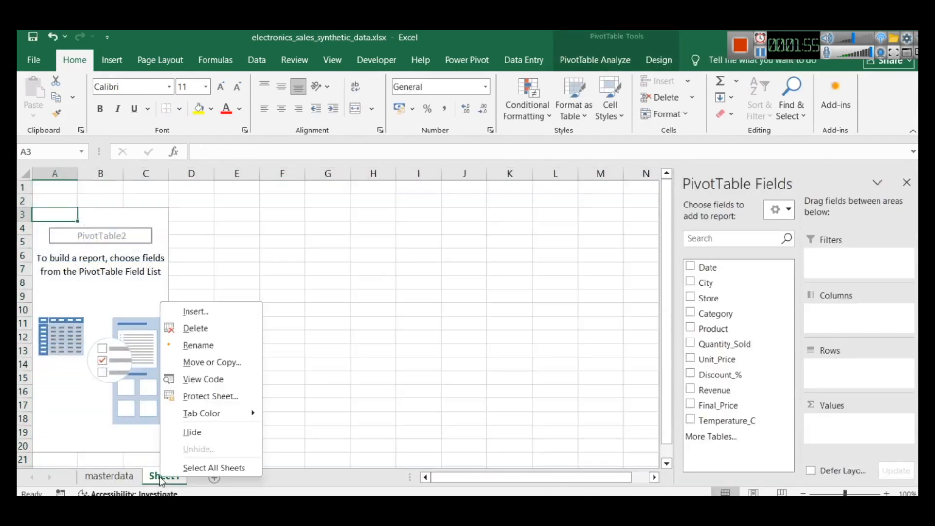
{"action": "left_click", "coordinate": [203, 343]}
{"action": "type", "text": "pi"}
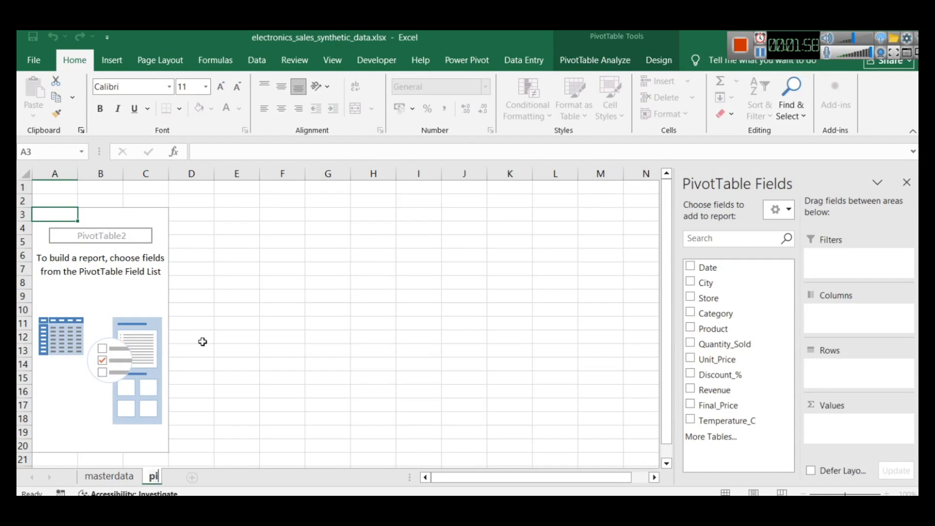
{"action": "type", "text": "vot table"}
{"action": "key", "text": "Return"}
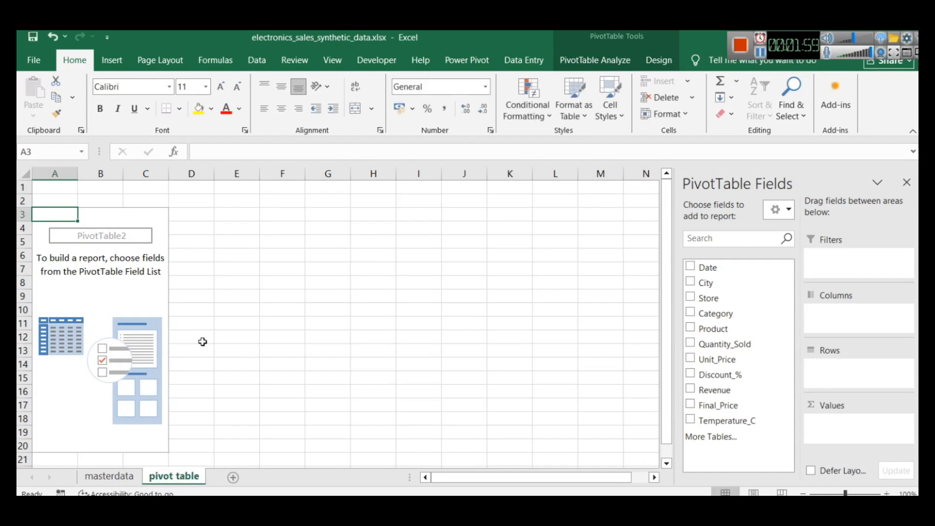
{"action": "left_click", "coordinate": [247, 329]}
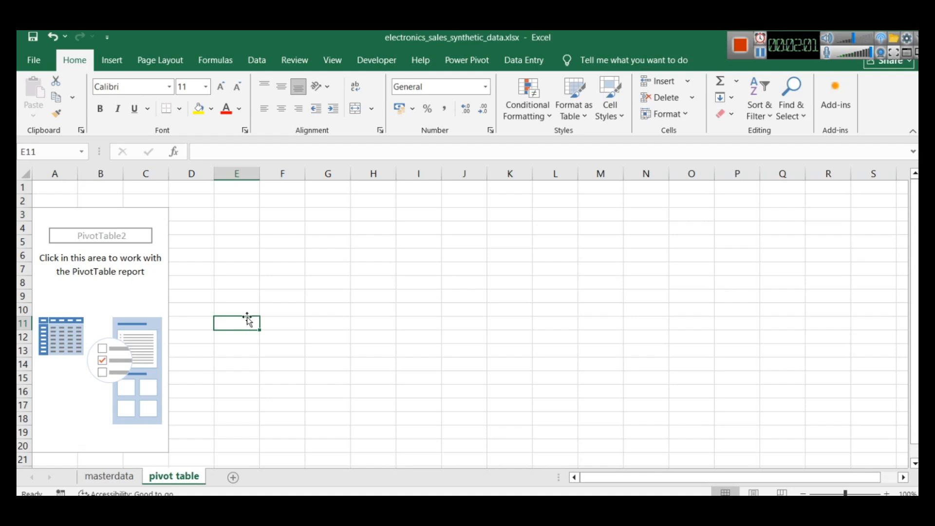
{"action": "right_click", "coordinate": [195, 478]}
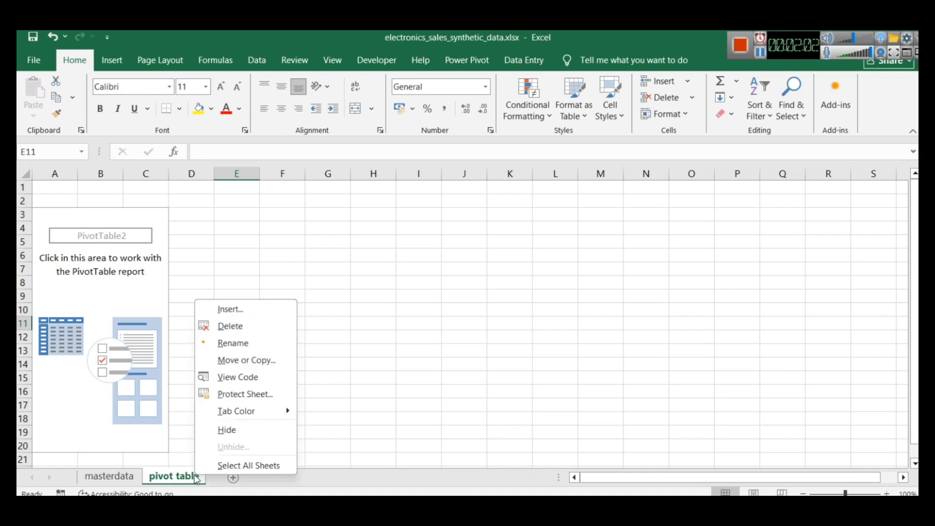
{"action": "left_click", "coordinate": [226, 343]}
{"action": "key", "text": "End"}
{"action": "type", "text": "s"}
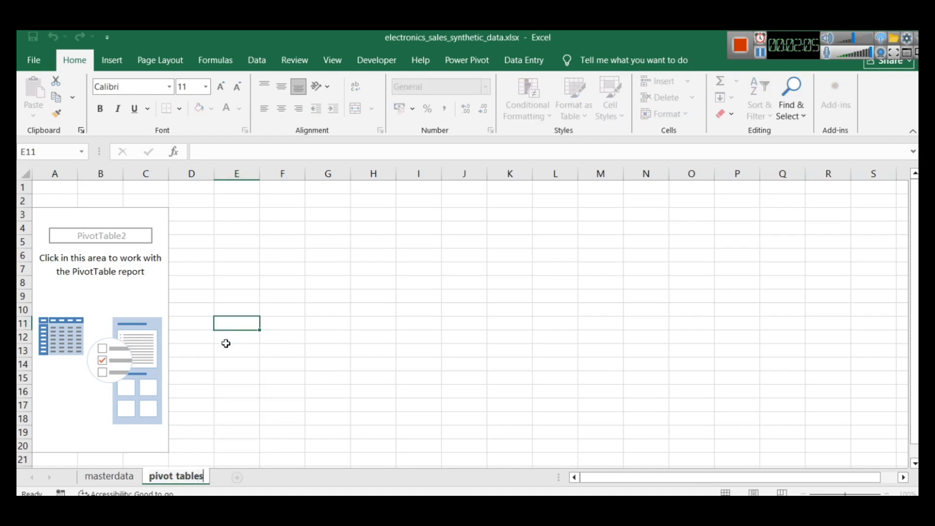
{"action": "left_click", "coordinate": [225, 343]}
Hide the PivotTable field list and show it again with the empty PivotTable selected
{"action": "left_click", "coordinate": [210, 264]}
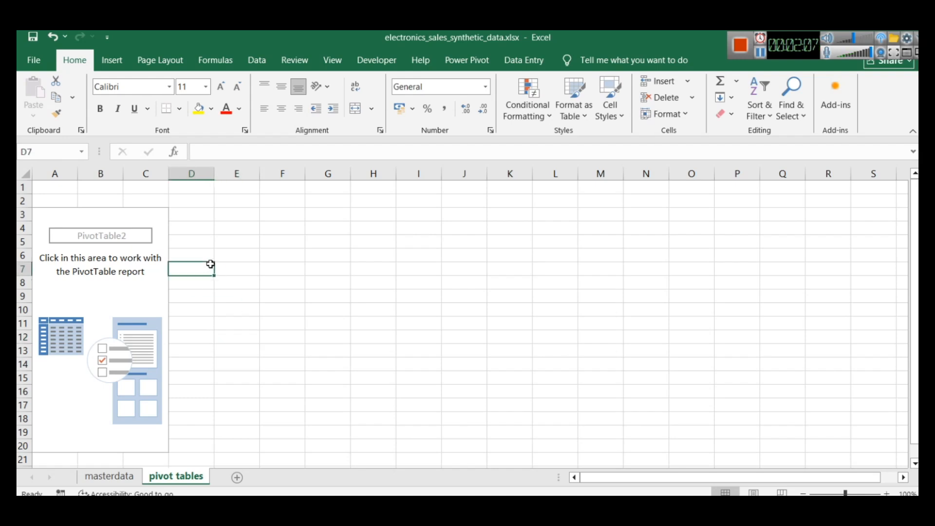
{"action": "left_click", "coordinate": [47, 210]}
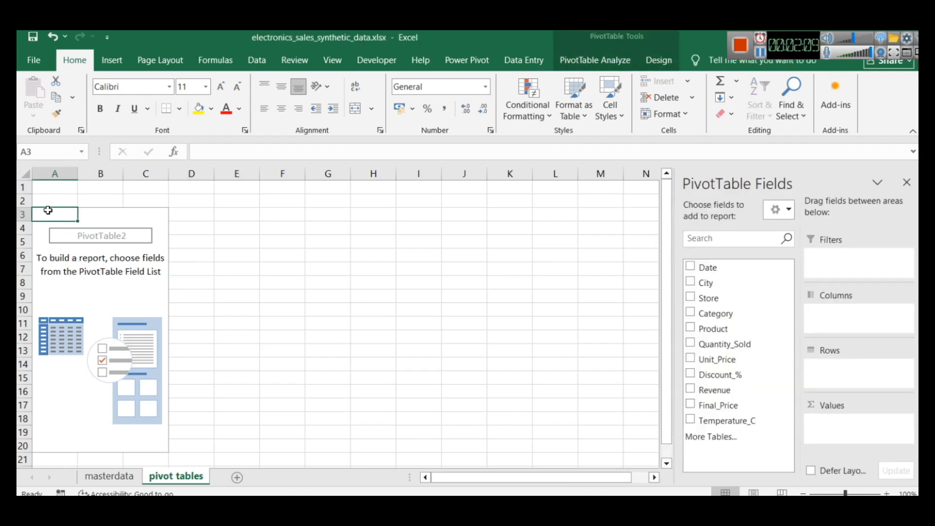
{"action": "left_click", "coordinate": [228, 258]}
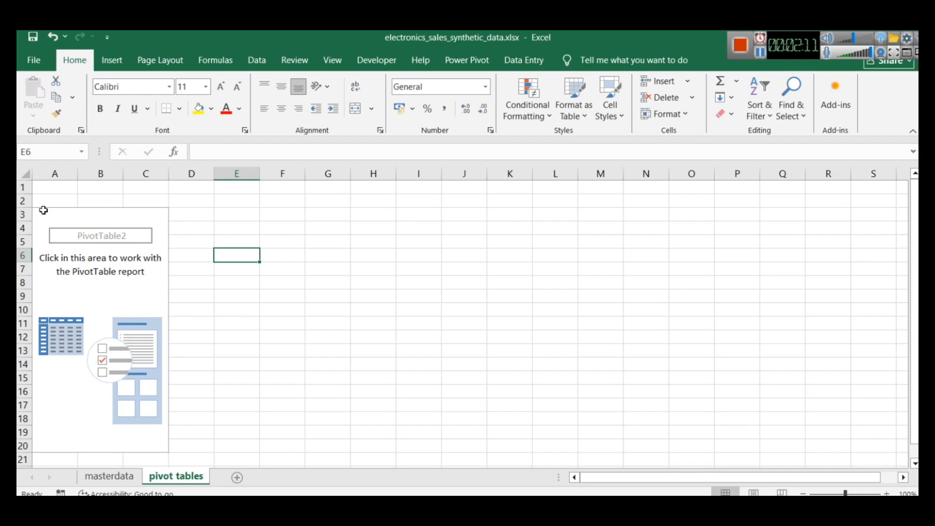
{"action": "left_click", "coordinate": [43, 210]}
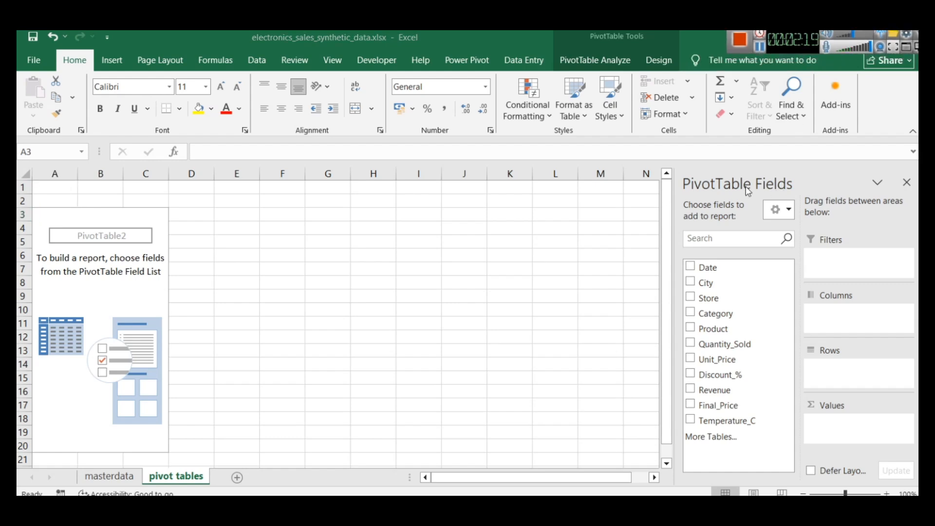
{"action": "left_click", "coordinate": [615, 57]}
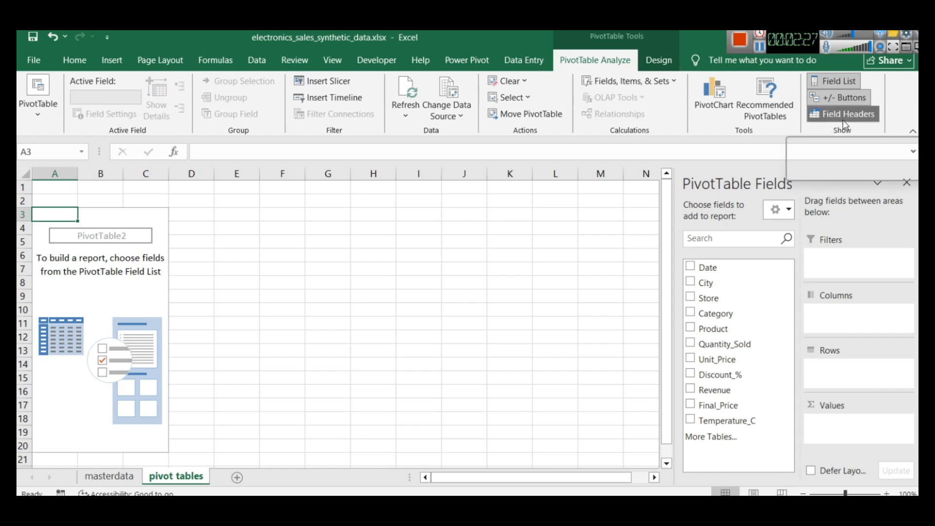
{"action": "left_click", "coordinate": [851, 80]}
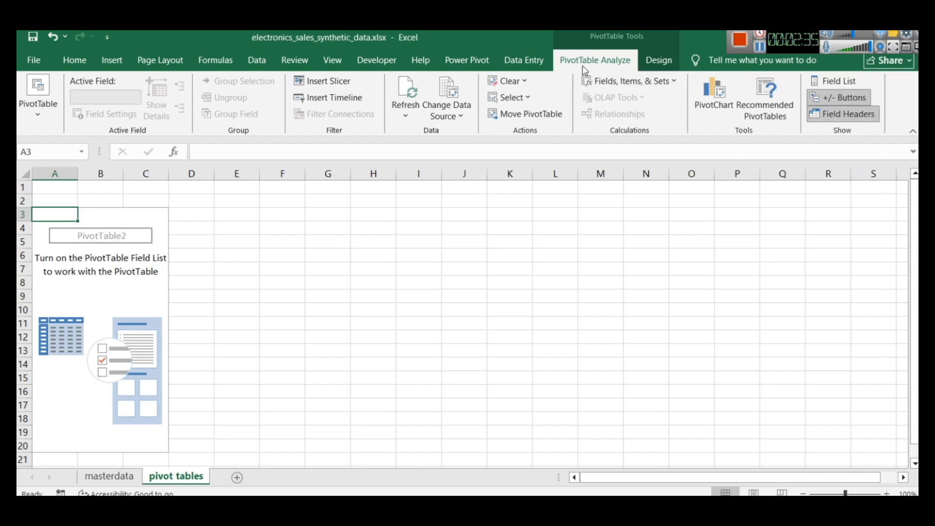
{"action": "left_click", "coordinate": [847, 83]}
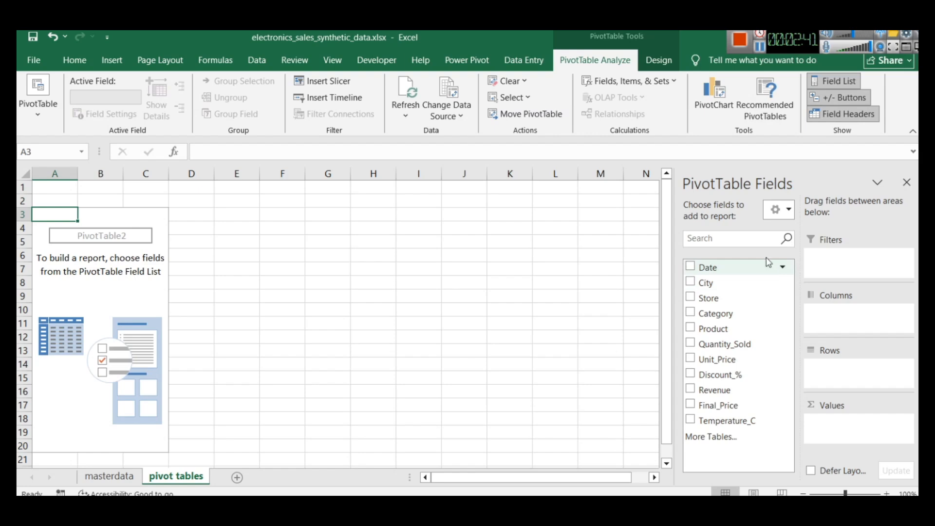
Consult the Sales vs Temp report in Power BI Desktop, and back in Excel add Revenue as a sum to the PivotTable's values
{"action": "left_click", "coordinate": [760, 48]}
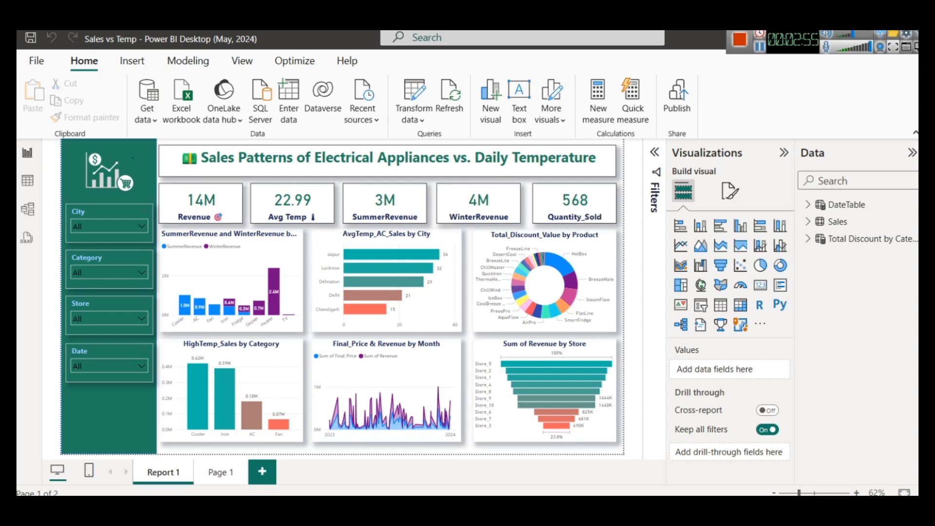
{"action": "key", "text": "alt+Tab"}
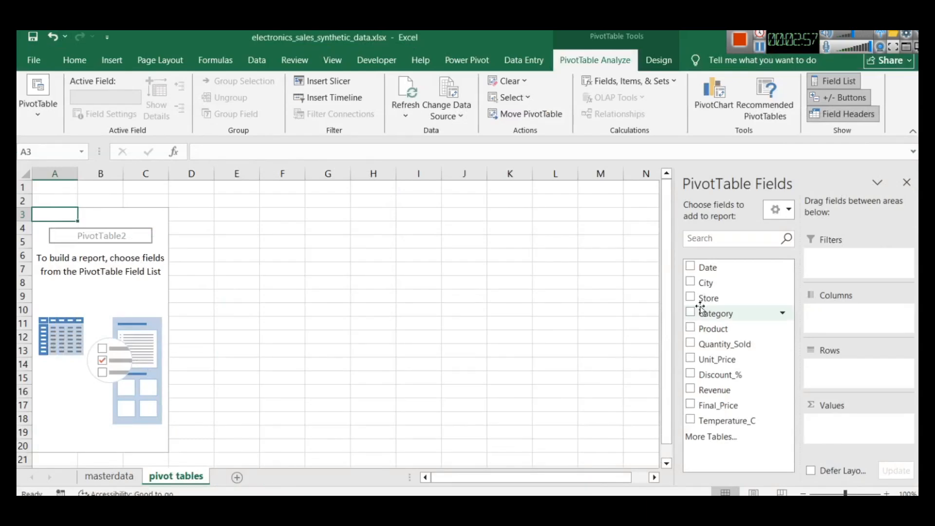
{"action": "left_click", "coordinate": [691, 389]}
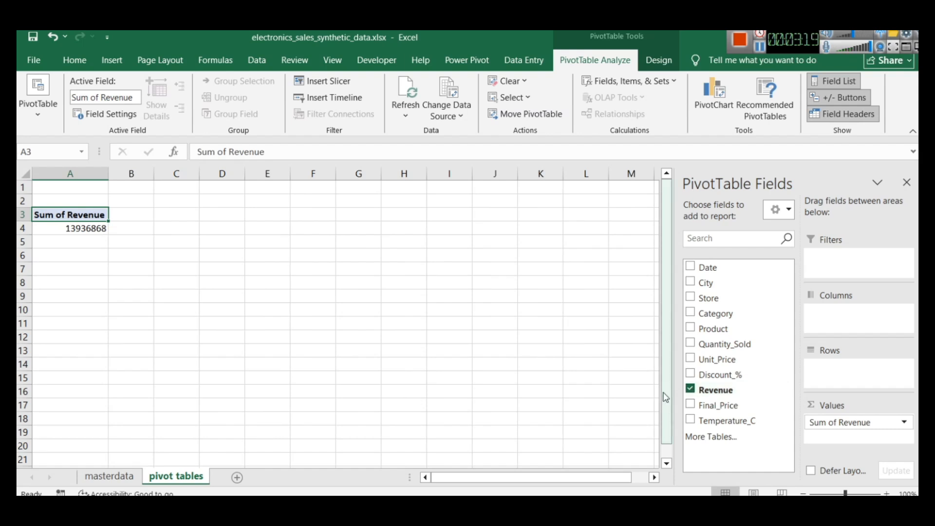
{"action": "left_click", "coordinate": [102, 292]}
{"action": "left_click", "coordinate": [73, 214]}
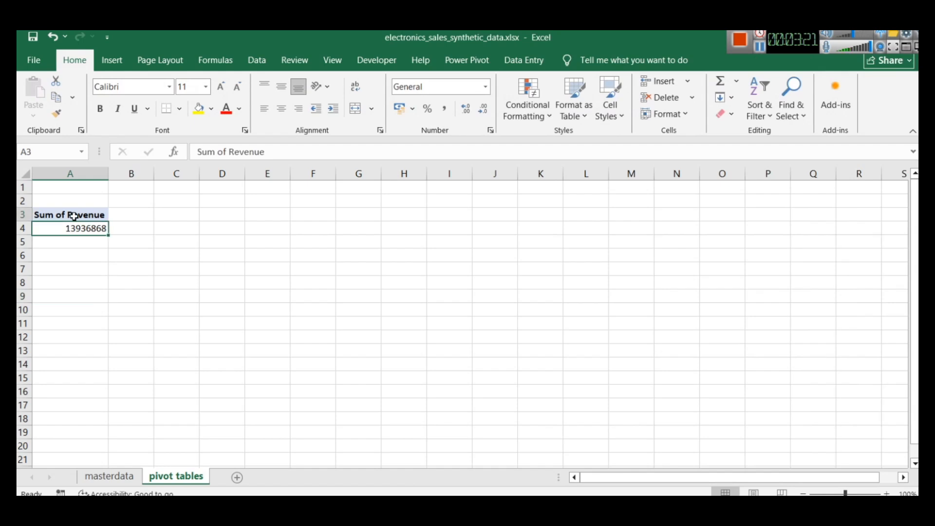
{"action": "mouse_move", "coordinate": [82, 232]}
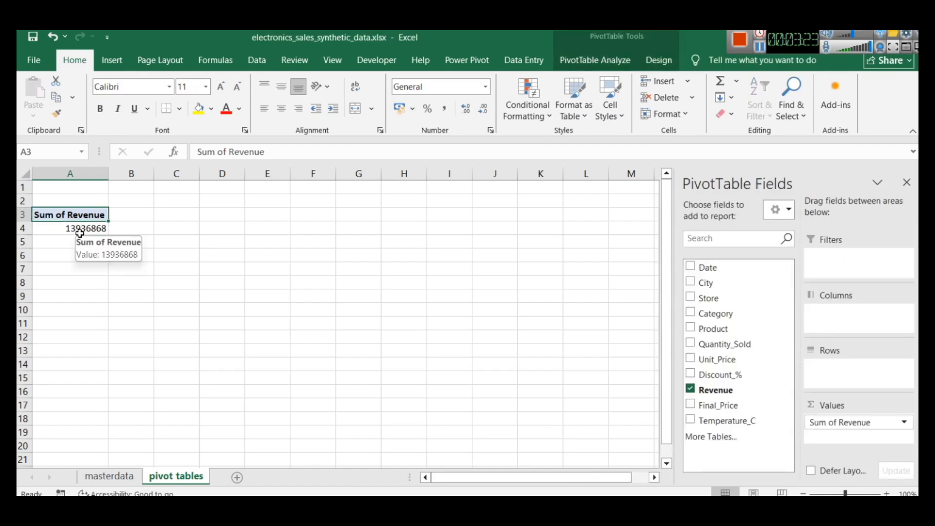
Copy the Sum of Revenue PivotTable in A3:A4 and paste it at C3
{"action": "left_click_drag", "start_coordinate": [83, 234], "coordinate": [67, 212]}
{"action": "key", "text": "ctrl+c"}
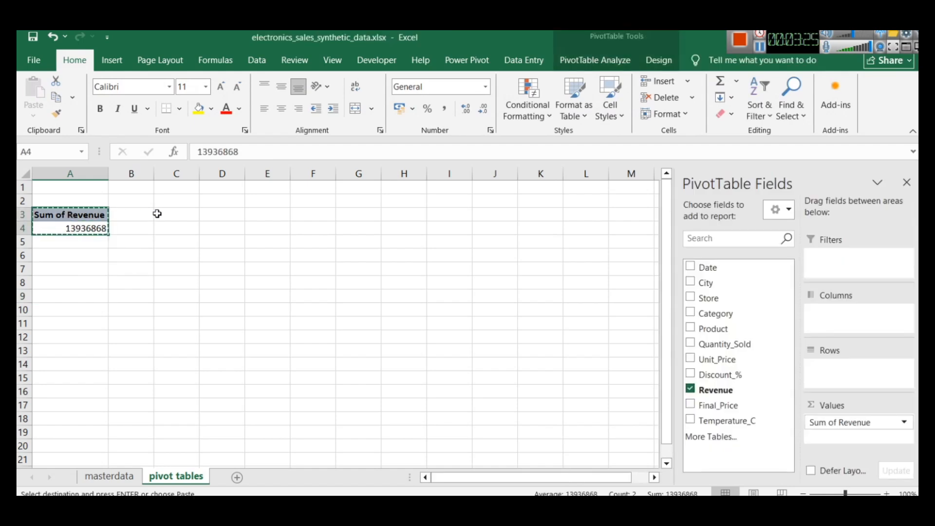
{"action": "left_click", "coordinate": [161, 214]}
{"action": "key", "text": "ctrl+v"}
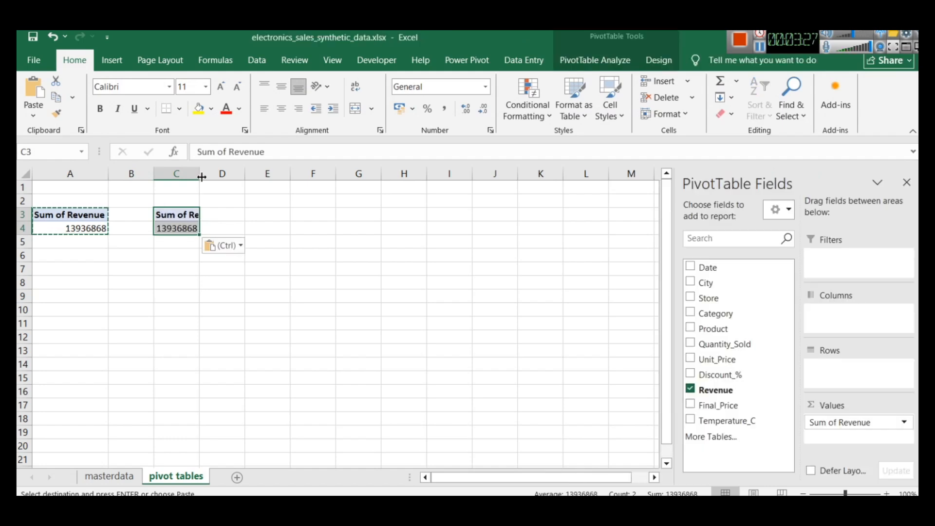
Widen column C, and undo both the widening and the PivotTable copy pasted at C3, leaving cell A3 selected
{"action": "left_click_drag", "start_coordinate": [199, 176], "coordinate": [261, 181]}
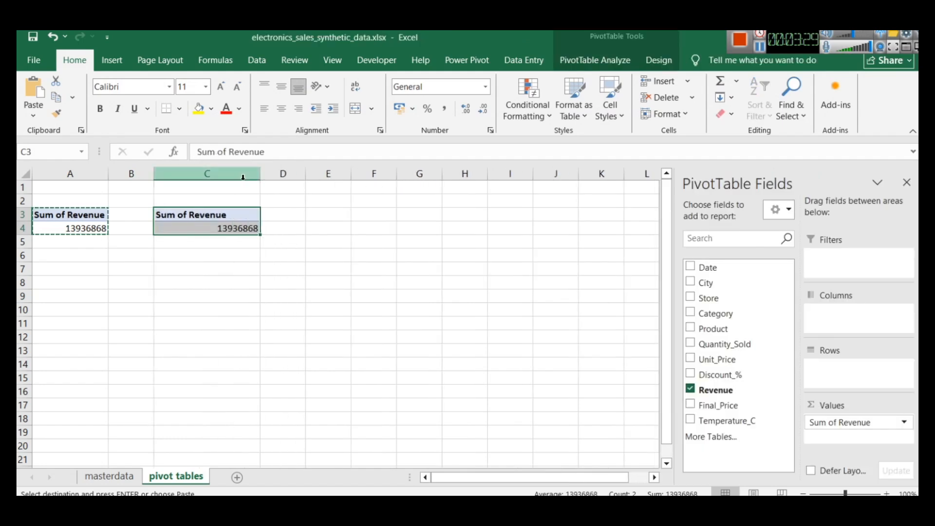
{"action": "key", "text": "ctrl+z"}
{"action": "key", "text": "ctrl+z"}
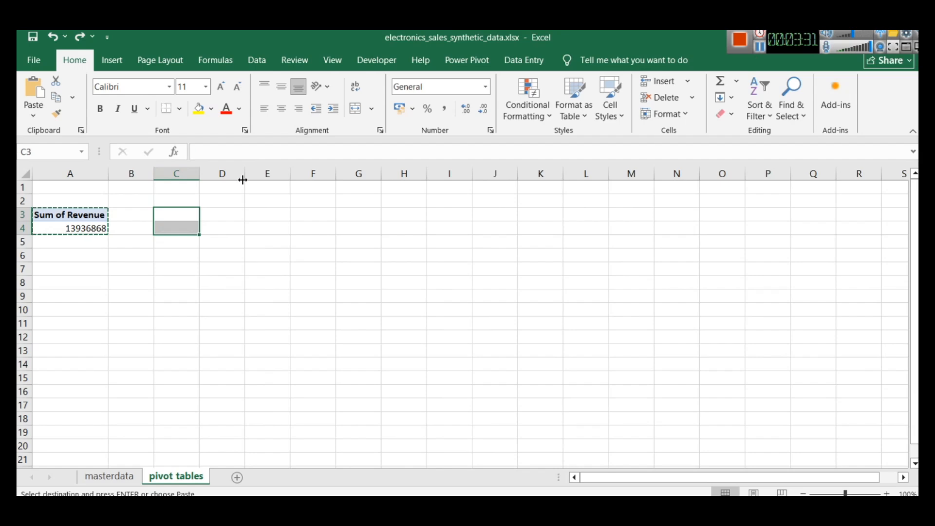
{"action": "left_click", "coordinate": [54, 218]}
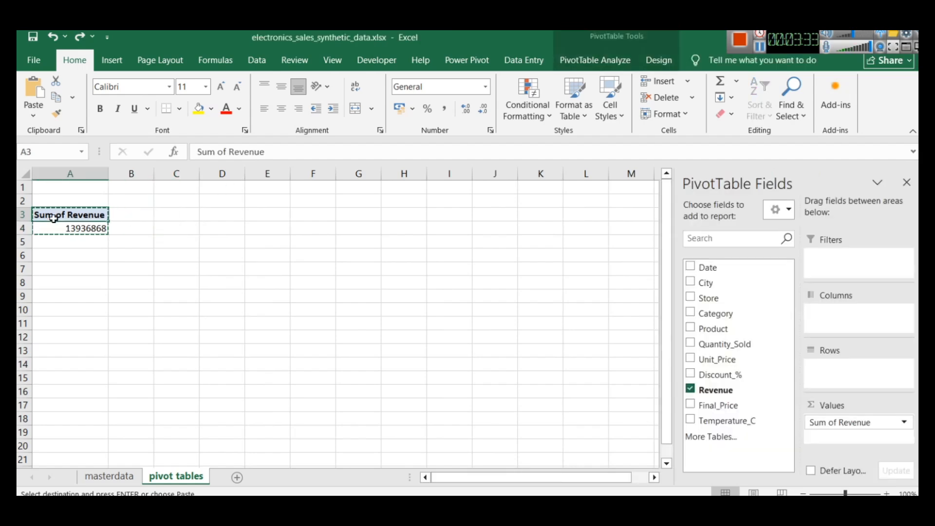
Switch to Power BI Desktop, try Delhi in the City slicer and Geyser in the Category slicer, clear both, and return to Excel
{"action": "left_click", "coordinate": [171, 509]}
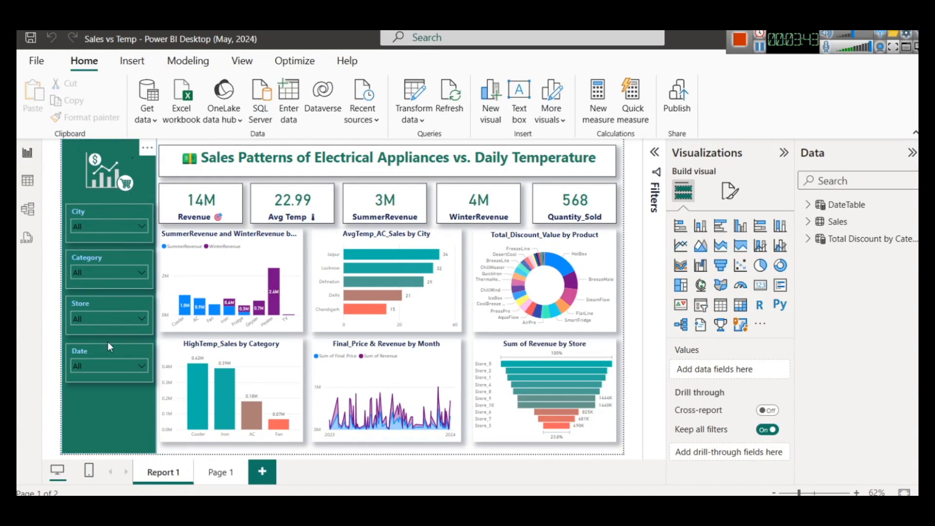
{"action": "left_click", "coordinate": [117, 229]}
{"action": "left_click", "coordinate": [100, 262]}
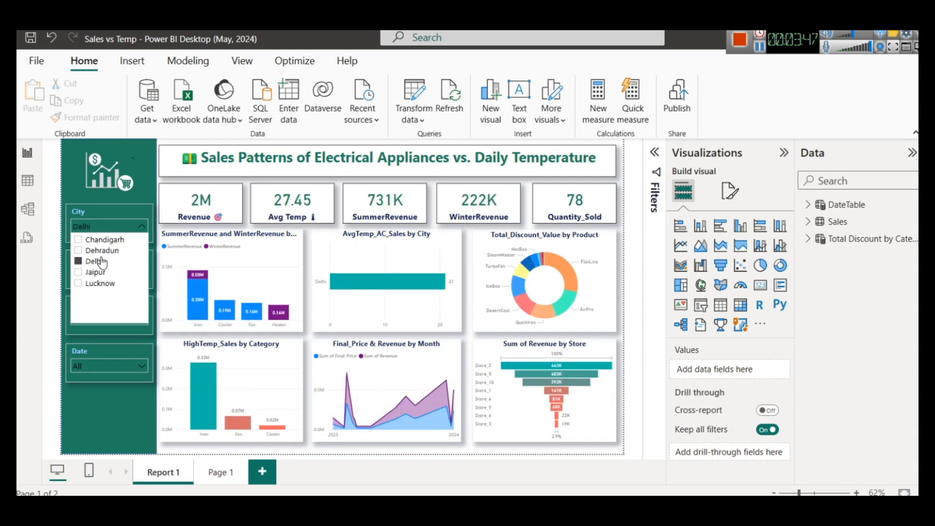
{"action": "left_click", "coordinate": [101, 262]}
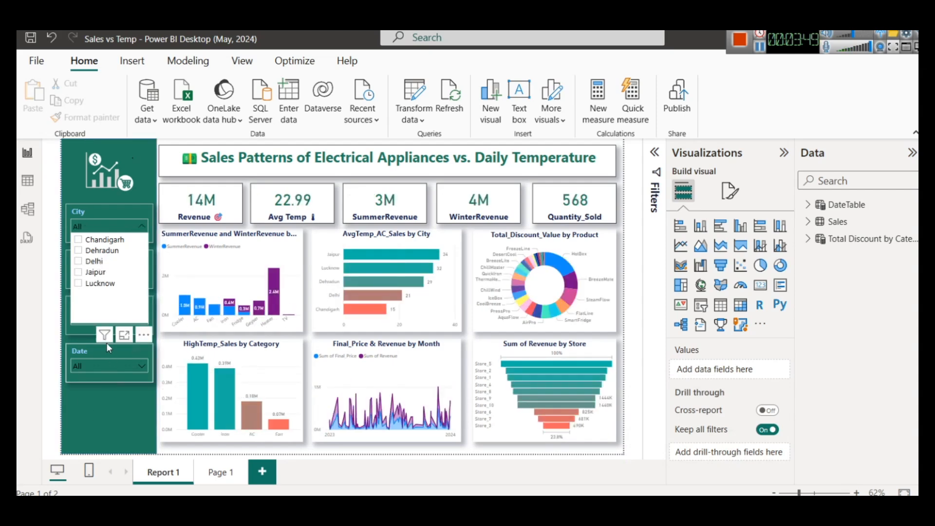
{"action": "left_click", "coordinate": [81, 330]}
{"action": "left_click", "coordinate": [84, 274]}
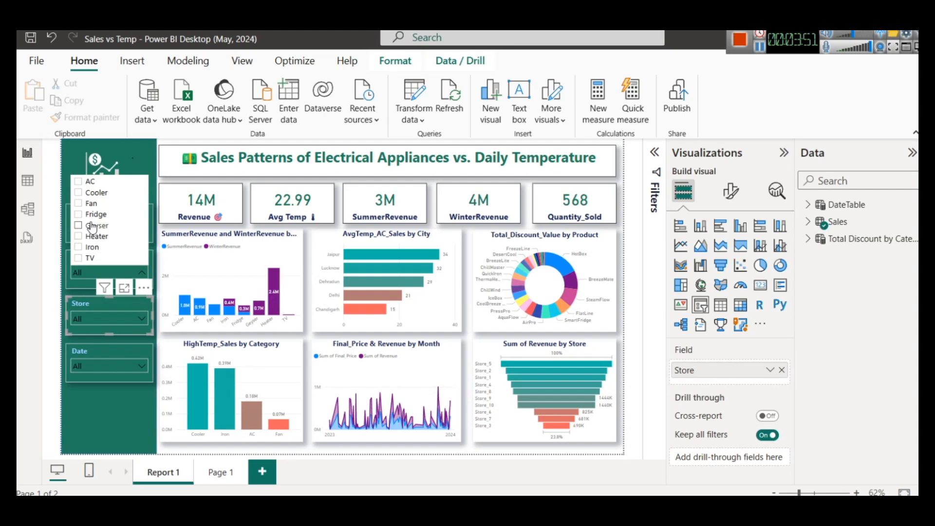
{"action": "left_click", "coordinate": [92, 225]}
{"action": "left_click", "coordinate": [92, 225]}
{"action": "key", "text": "alt+Tab"}
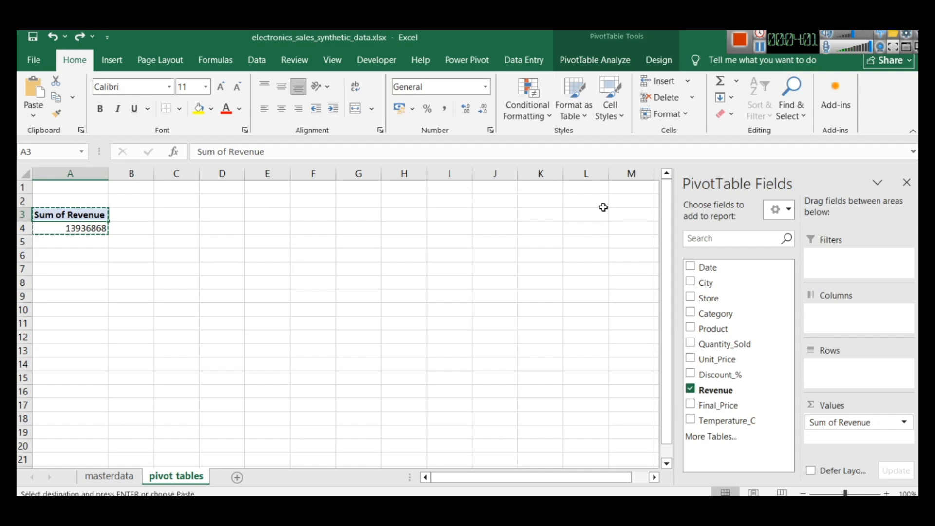
Insert slicers for City, Store and Category from the Sum of Revenue PivotTable
{"action": "left_click", "coordinate": [578, 60]}
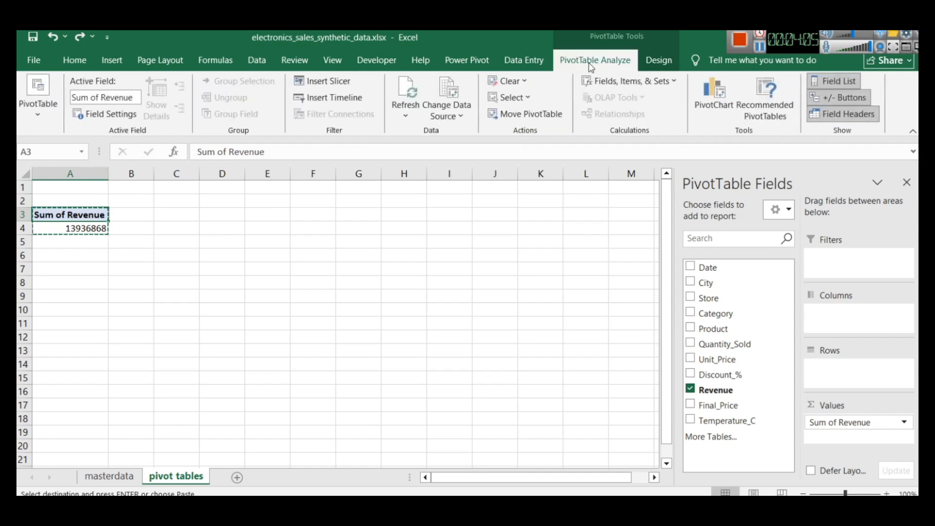
{"action": "left_click", "coordinate": [659, 66]}
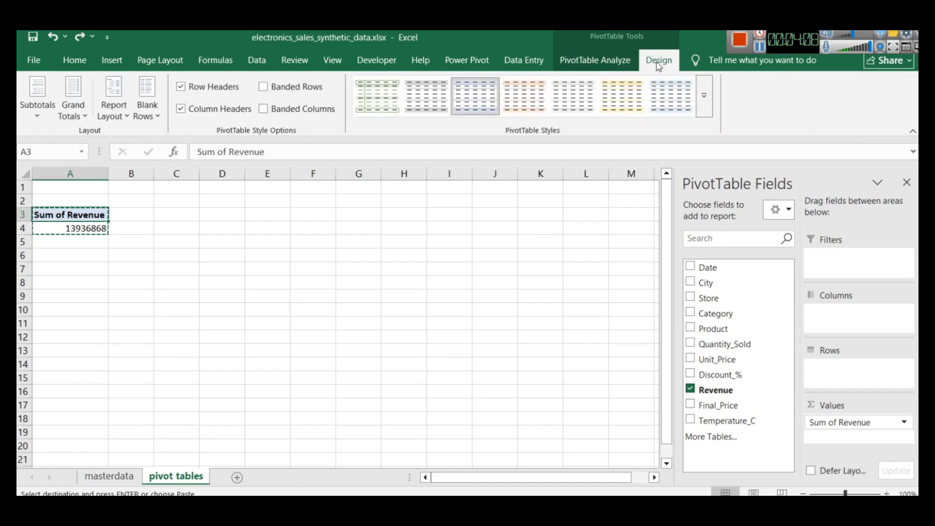
{"action": "left_click", "coordinate": [608, 62]}
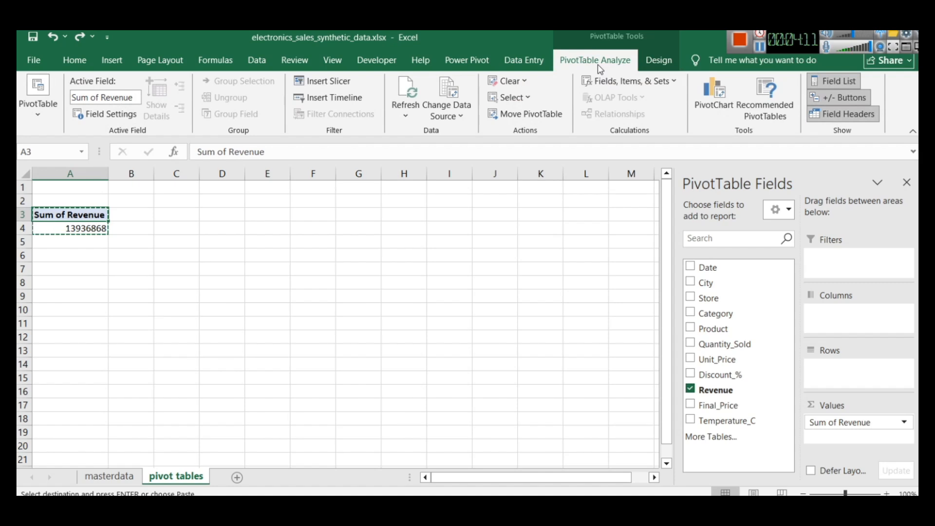
{"action": "left_click", "coordinate": [330, 81]}
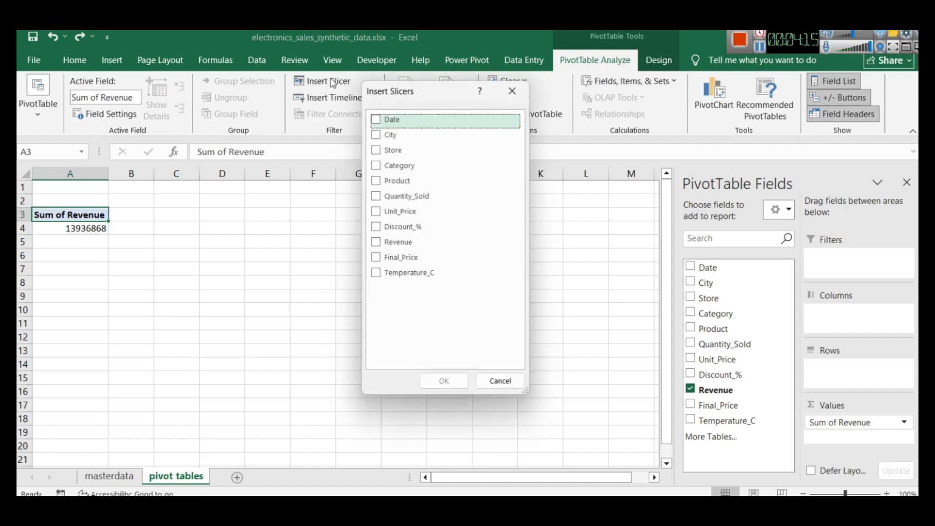
{"action": "left_click", "coordinate": [376, 137]}
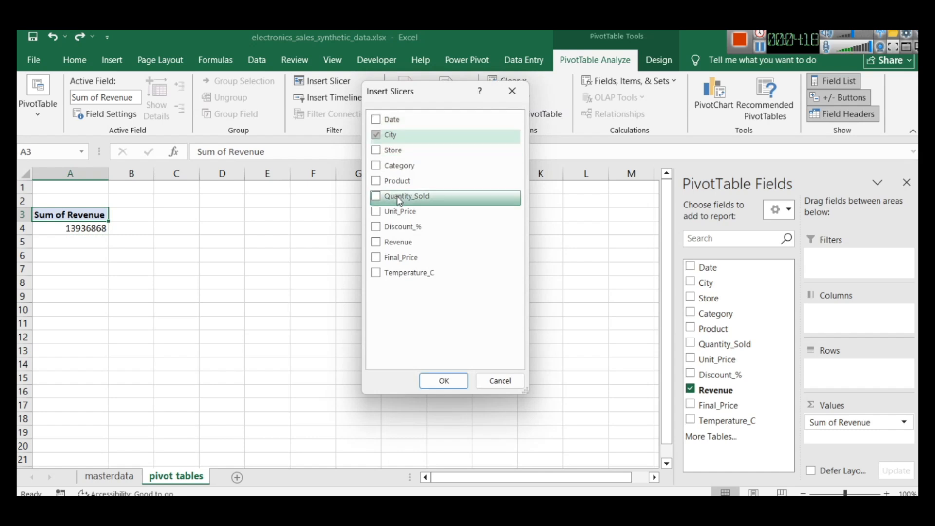
{"action": "left_click", "coordinate": [376, 151]}
{"action": "left_click", "coordinate": [375, 166]}
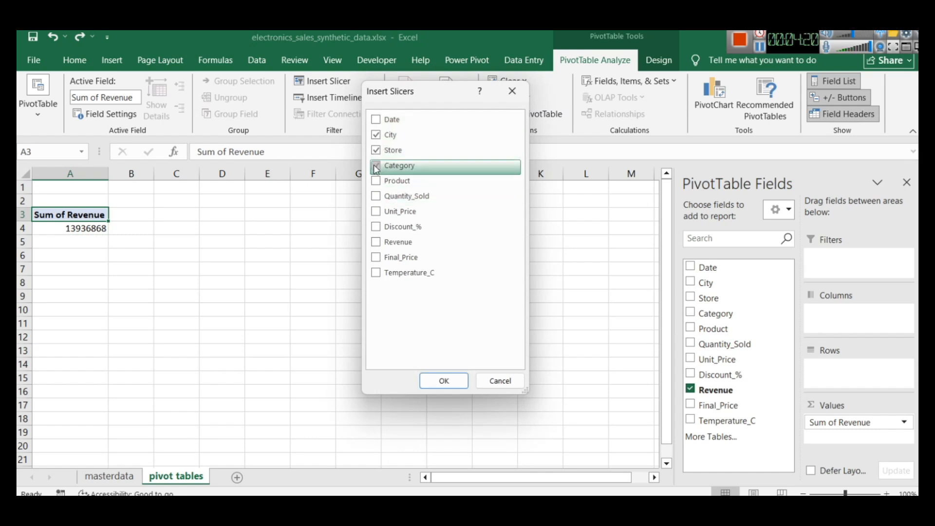
{"action": "left_click", "coordinate": [443, 380]}
Spread the slicers side by side near the sheet's top rows in the order City, Store, Category
{"action": "left_click_drag", "start_coordinate": [379, 275], "coordinate": [719, 188]}
{"action": "left_click_drag", "start_coordinate": [336, 240], "coordinate": [563, 194]}
{"action": "left_click_drag", "start_coordinate": [700, 216], "coordinate": [703, 222]}
{"action": "left_click_drag", "start_coordinate": [337, 207], "coordinate": [452, 200]}
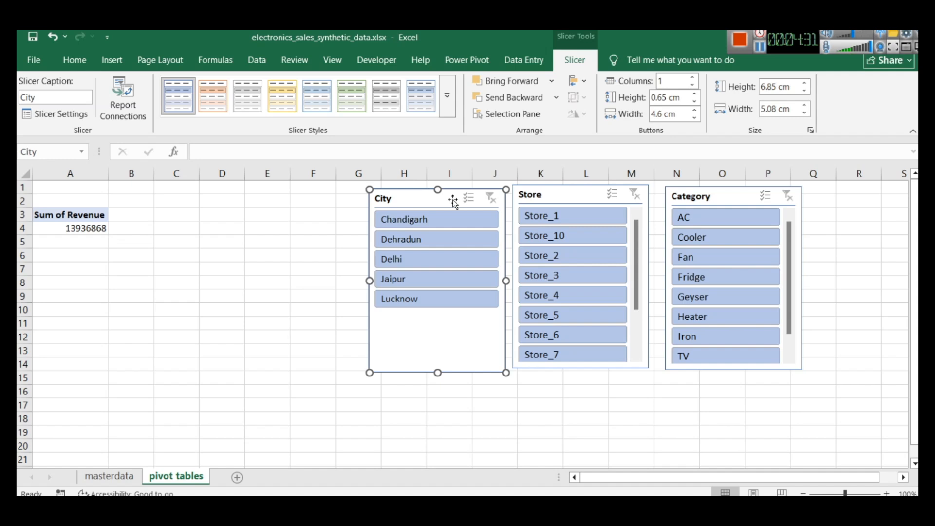
Test the slicers by filtering the PivotTable to Dehradun and to Store_2, Store_4 and Store_6 in turn, and clear both filters
{"action": "left_click", "coordinate": [55, 213]}
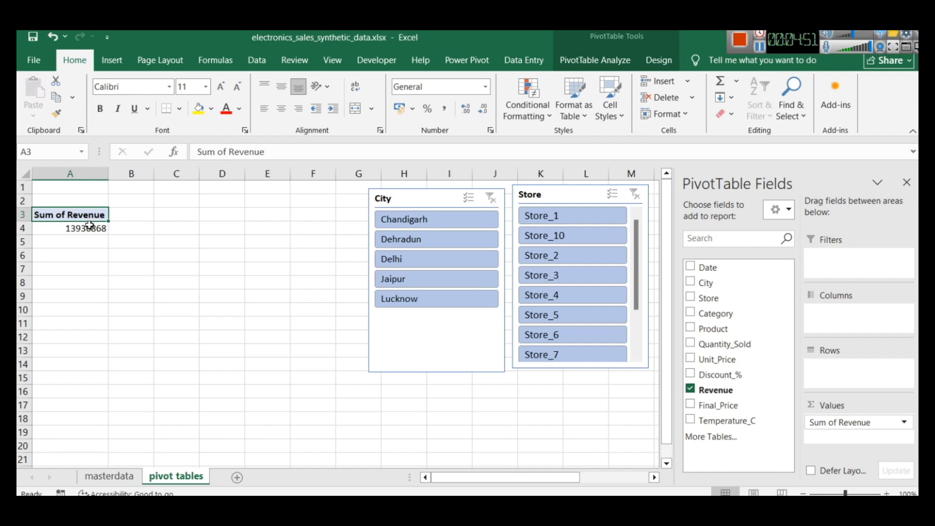
{"action": "left_click", "coordinate": [438, 242]}
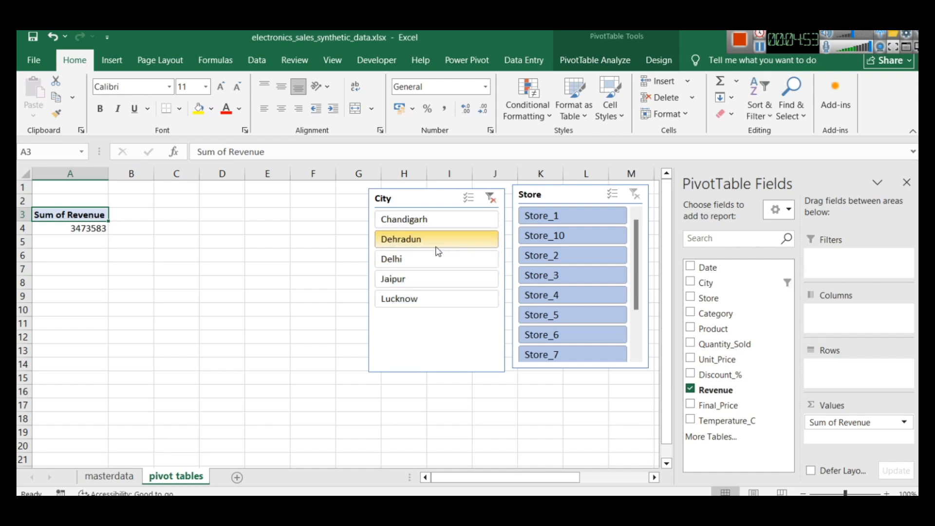
{"action": "left_click", "coordinate": [587, 262]}
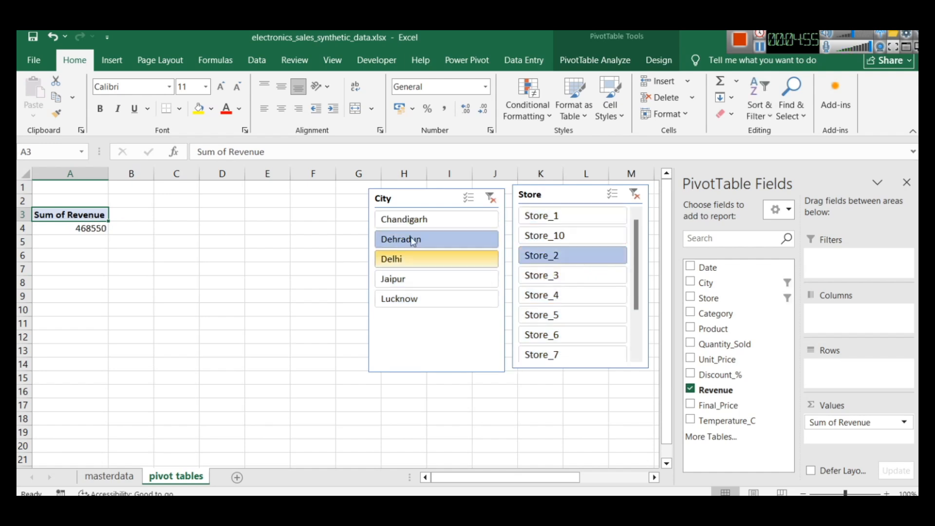
{"action": "left_click", "coordinate": [555, 296]}
{"action": "left_click", "coordinate": [555, 335]}
{"action": "left_click", "coordinate": [553, 256]}
{"action": "left_click", "coordinate": [634, 196]}
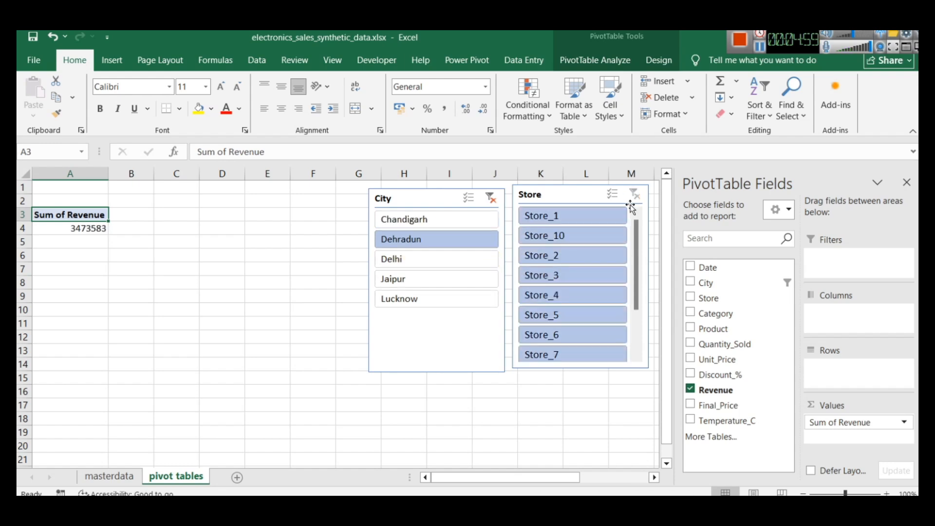
{"action": "left_click", "coordinate": [491, 198]}
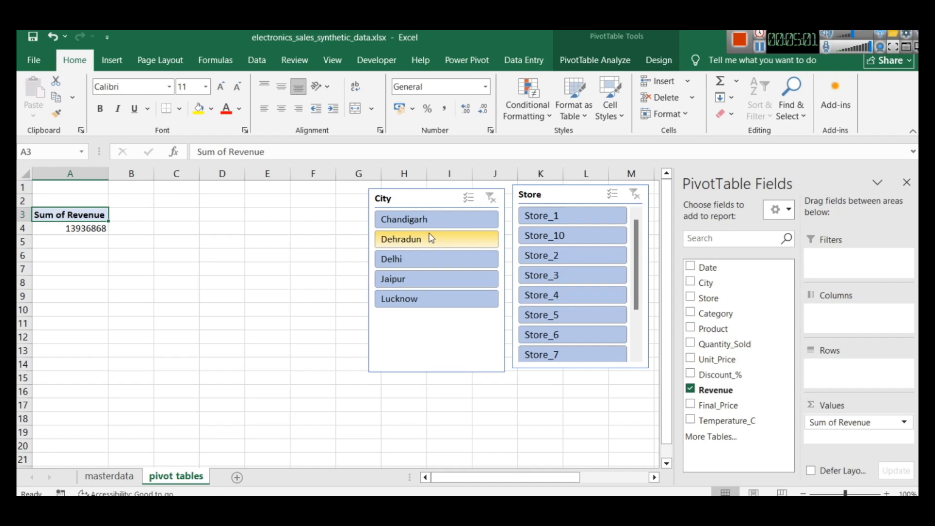
Arrange the City slicer's buttons in two columns and shorten the slicer to about 3.37 cm high
{"action": "left_click", "coordinate": [416, 197]}
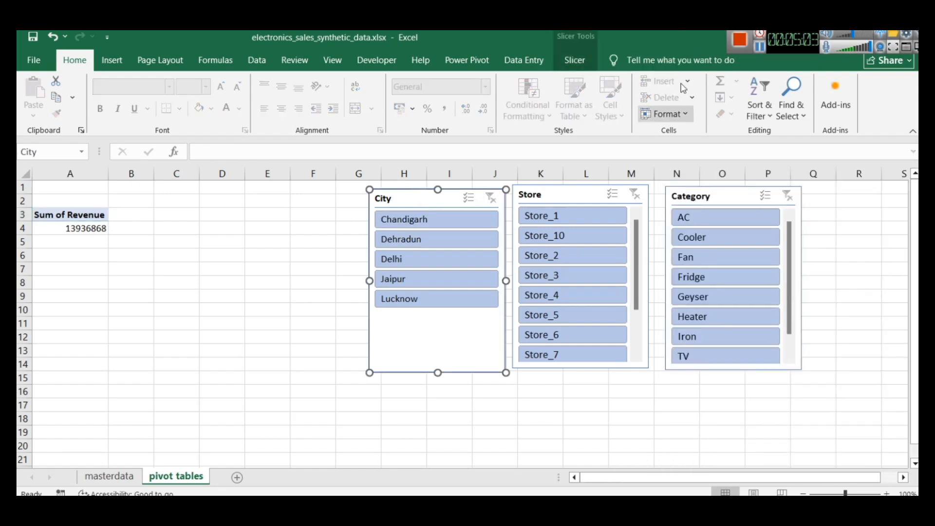
{"action": "left_click", "coordinate": [576, 60]}
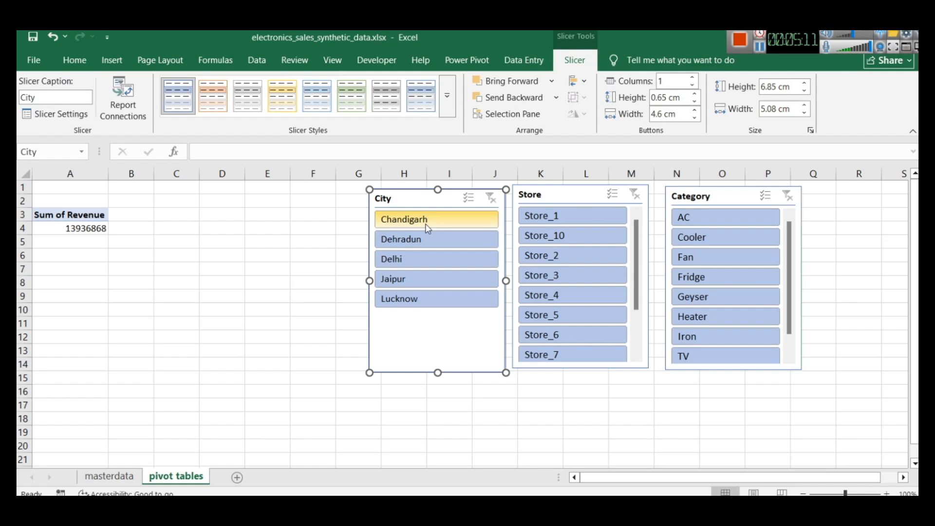
{"action": "left_click", "coordinate": [692, 78]}
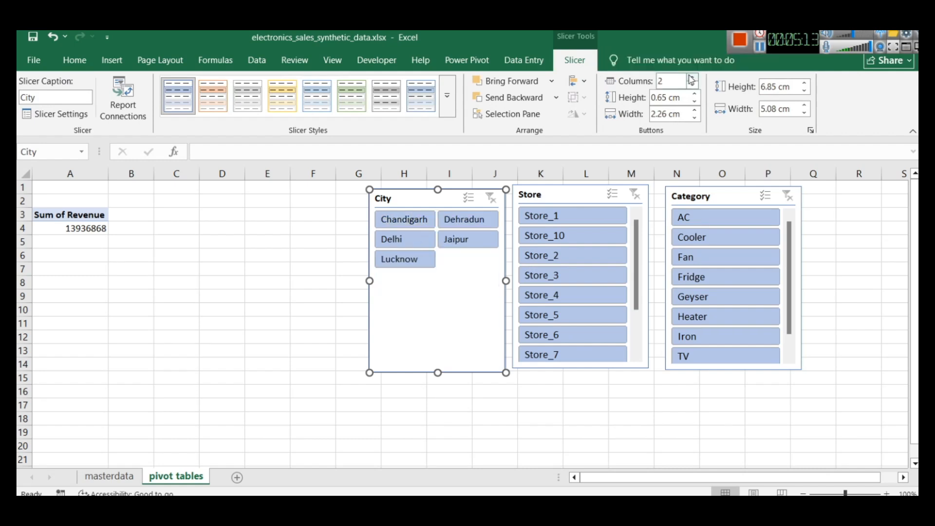
{"action": "left_click", "coordinate": [692, 78]}
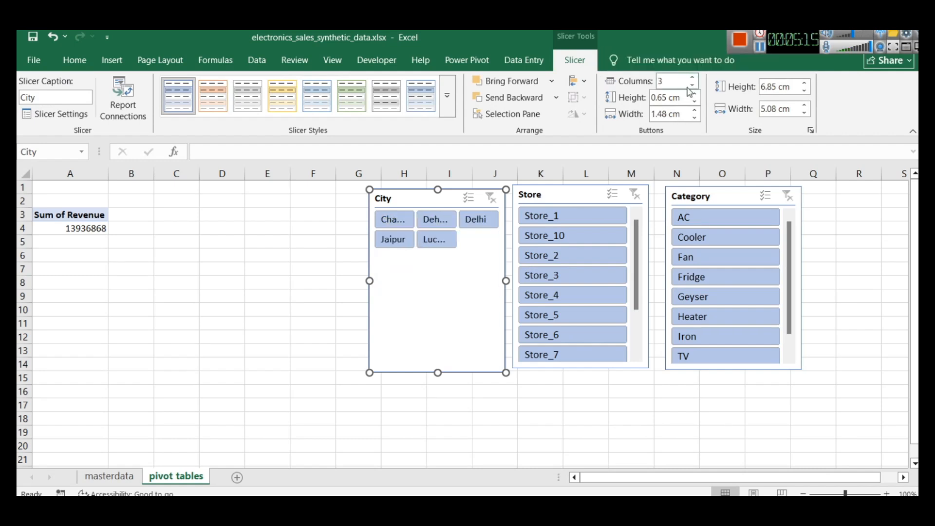
{"action": "left_click", "coordinate": [692, 85]}
{"action": "left_click_drag", "start_coordinate": [438, 373], "coordinate": [437, 279]}
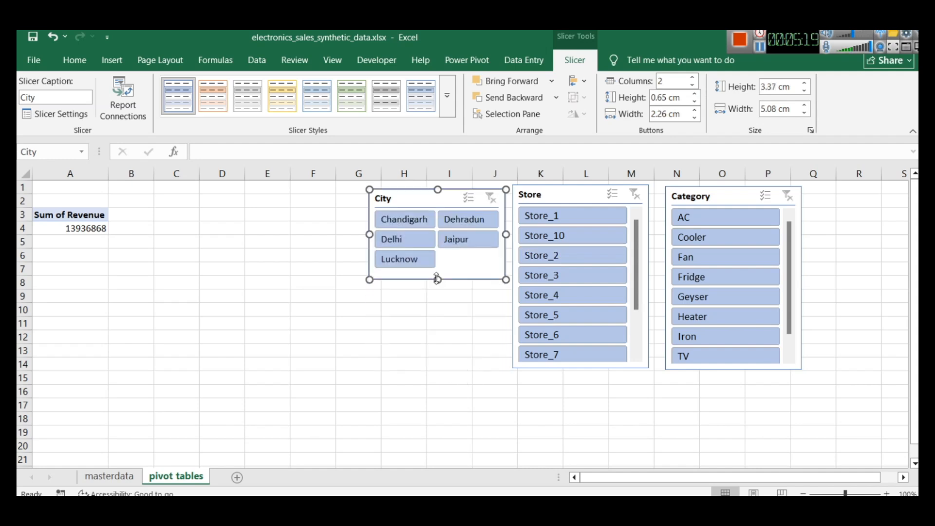
Move the Store slicer below the City slicer and resize it to about 7.13 by 6.56 cm with three button columns
{"action": "left_click_drag", "start_coordinate": [553, 199], "coordinate": [414, 298]}
{"action": "scroll", "coordinate": [415, 353], "scroll_direction": "down", "scroll_amount": 1}
{"action": "scroll", "coordinate": [416, 353], "scroll_direction": "up", "scroll_amount": 1}
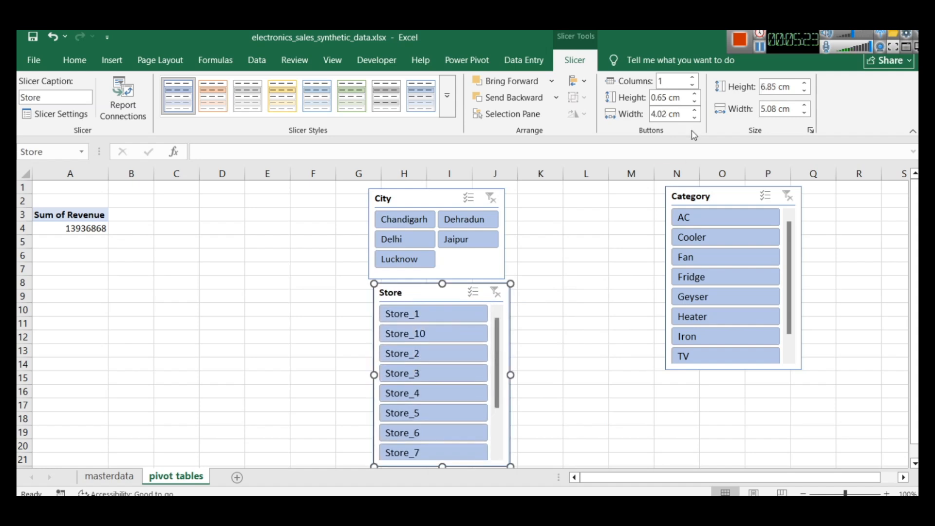
{"action": "left_click", "coordinate": [692, 78]}
{"action": "left_click", "coordinate": [693, 78]}
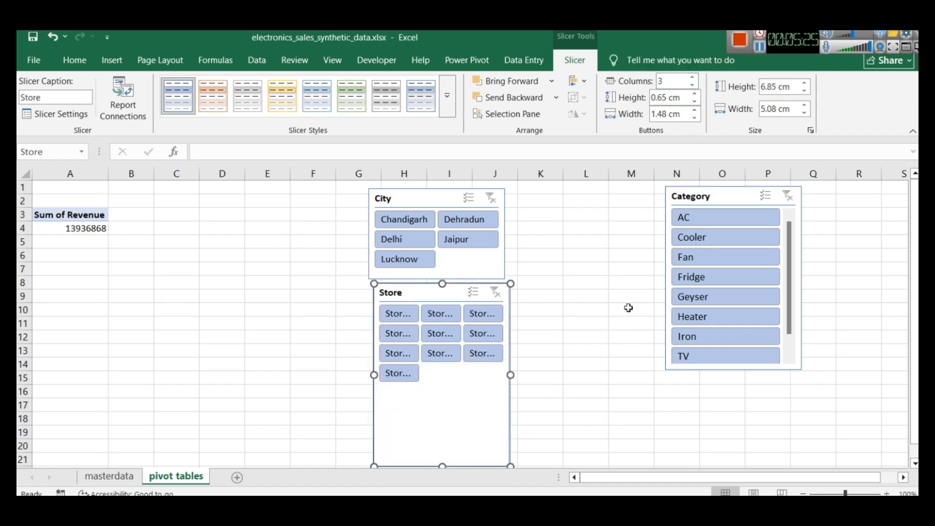
{"action": "left_click_drag", "start_coordinate": [511, 375], "coordinate": [565, 374]}
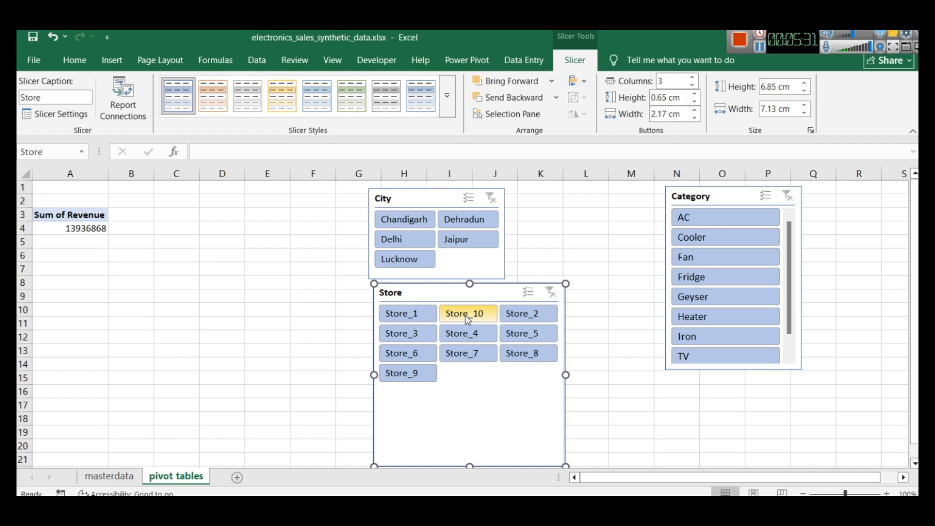
{"action": "left_click_drag", "start_coordinate": [470, 285], "coordinate": [470, 292]}
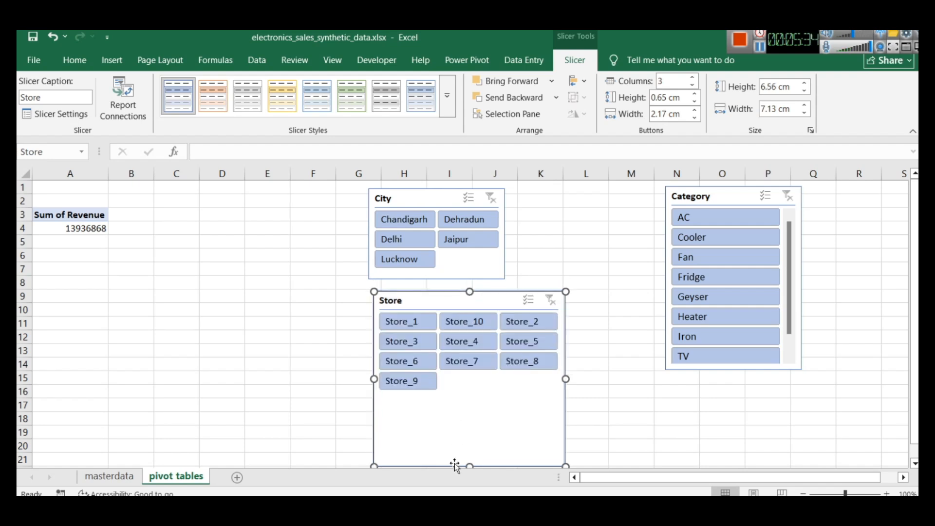
Set the Store slicer to two columns and shrink it to about 4.91 cm wide, ending just below its last buttons
{"action": "left_click", "coordinate": [693, 85]}
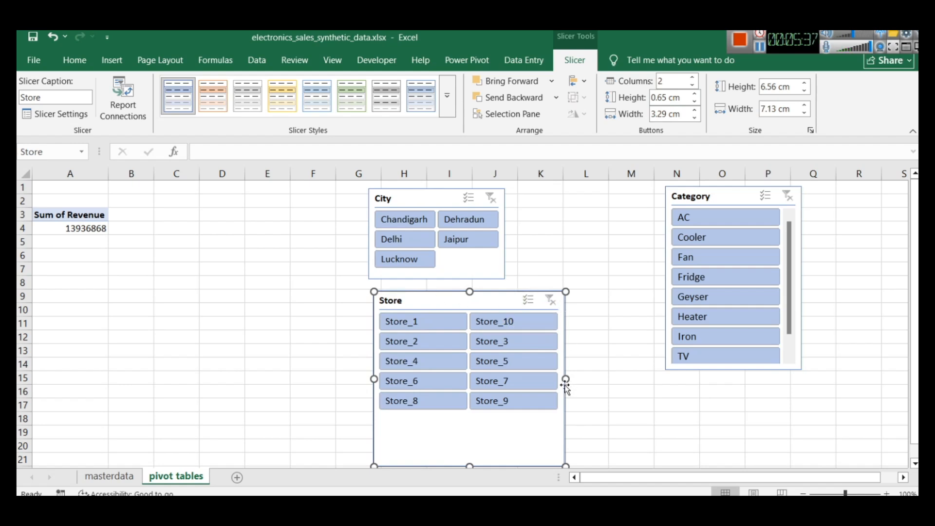
{"action": "left_click_drag", "start_coordinate": [565, 379], "coordinate": [505, 359]}
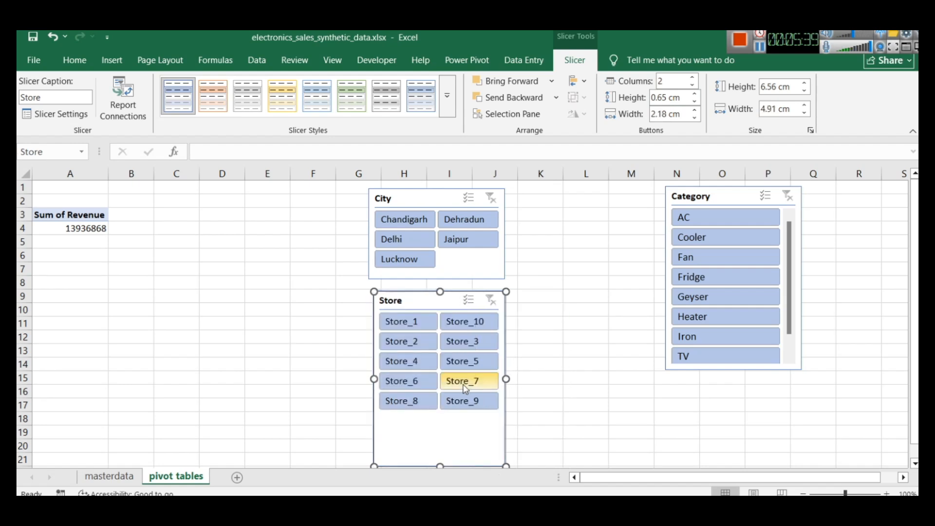
{"action": "left_click_drag", "start_coordinate": [441, 466], "coordinate": [441, 408]}
{"action": "left_click", "coordinate": [565, 345]}
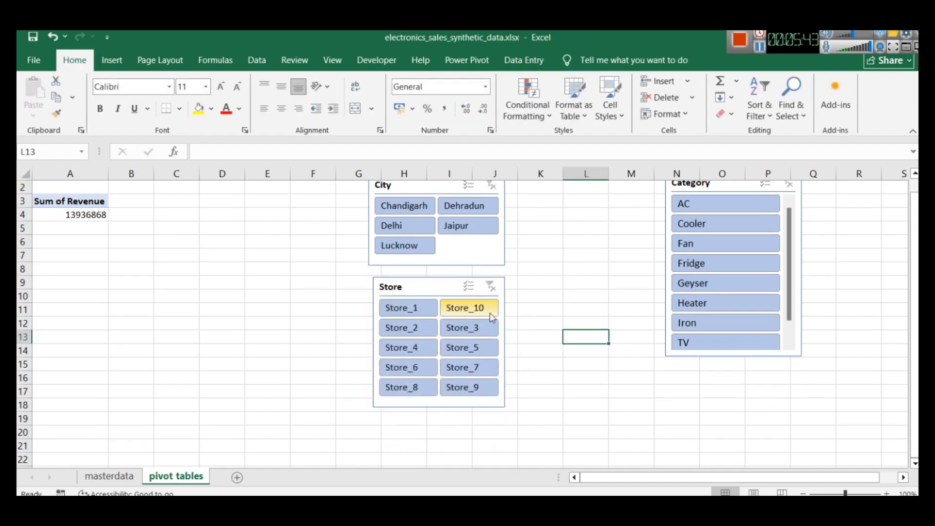
Narrow the City slicer slightly so its left edge lines up with the Store slicer below it
{"action": "scroll", "coordinate": [428, 271], "scroll_direction": "up", "scroll_amount": 1}
{"action": "left_click", "coordinate": [403, 195]}
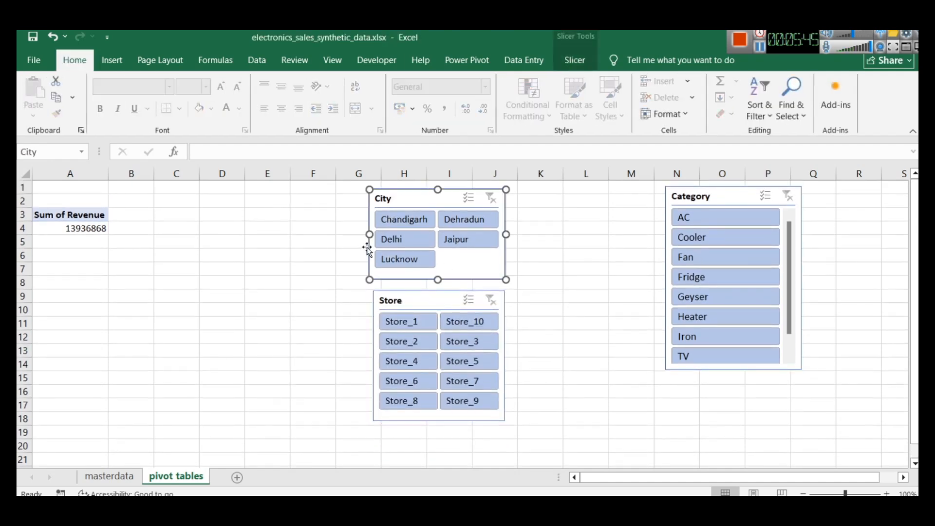
{"action": "left_click_drag", "start_coordinate": [370, 235], "coordinate": [374, 233]}
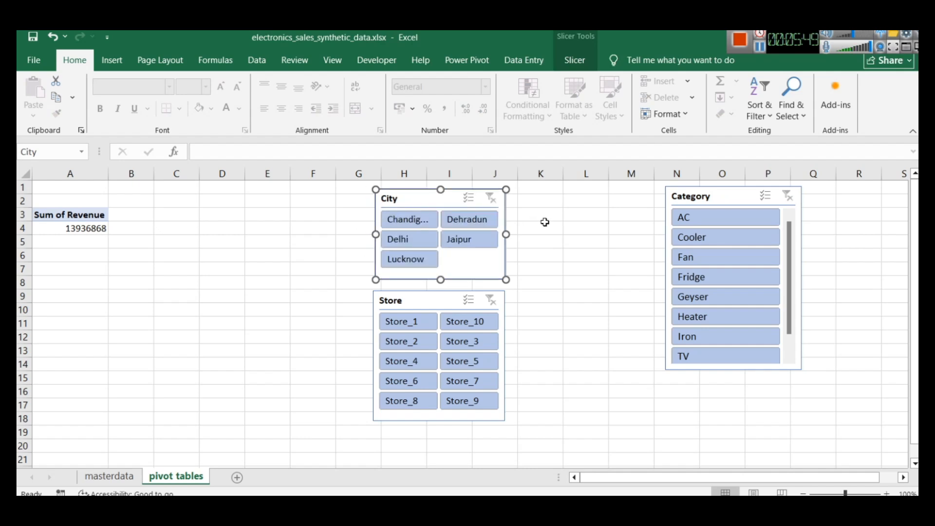
Arrange the Category slicer's buttons in two columns, shorten it to about 4.04 cm high, and place it beside the City slicer
{"action": "left_click_drag", "start_coordinate": [728, 191], "coordinate": [655, 205]}
{"action": "scroll", "coordinate": [659, 278], "scroll_direction": "down", "scroll_amount": 1}
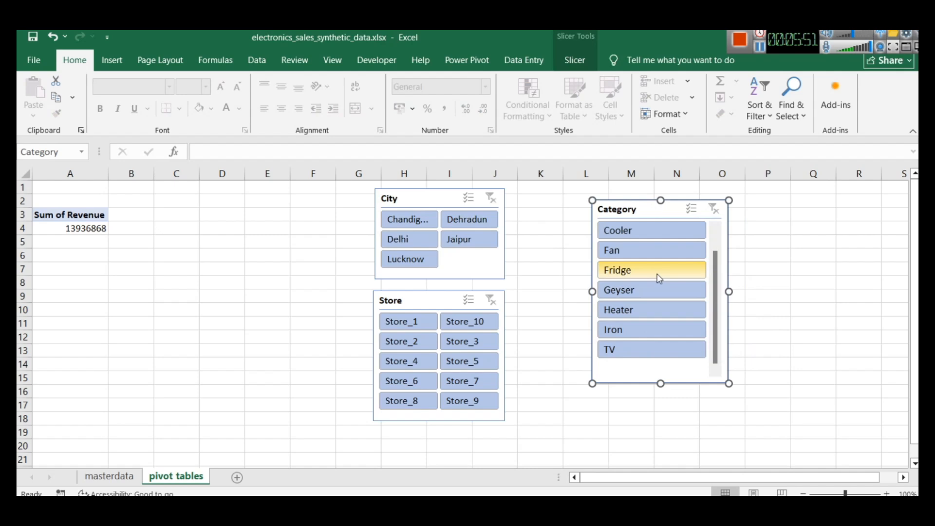
{"action": "scroll", "coordinate": [659, 279], "scroll_direction": "up", "scroll_amount": 1}
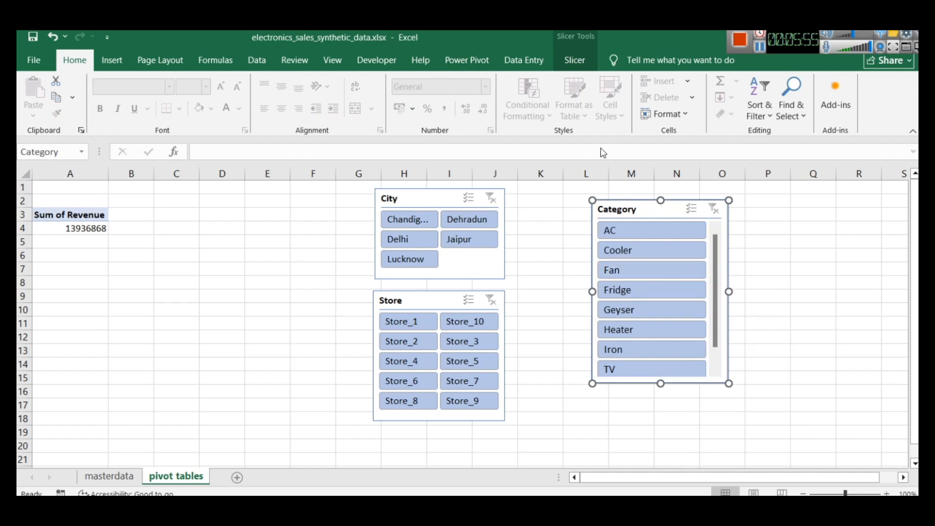
{"action": "left_click", "coordinate": [576, 59]}
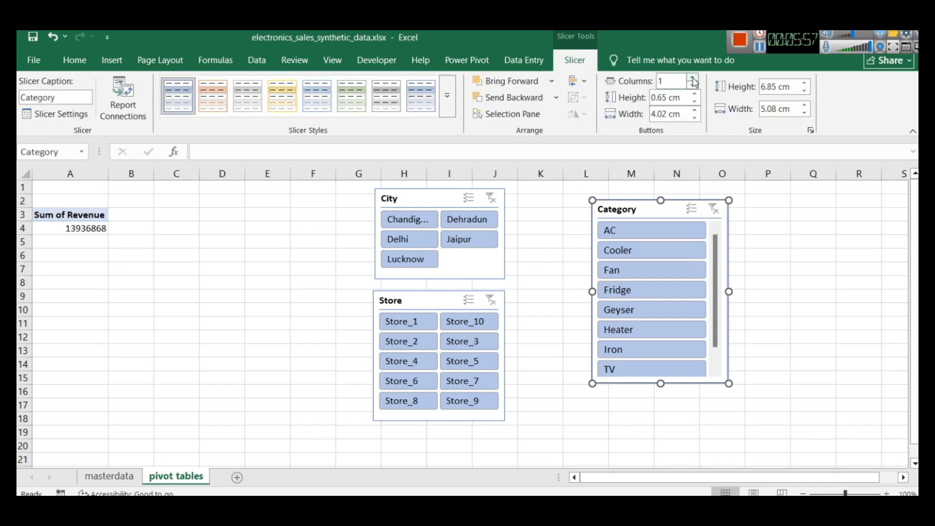
{"action": "left_click", "coordinate": [693, 79]}
{"action": "left_click_drag", "start_coordinate": [661, 383], "coordinate": [663, 308]}
{"action": "left_click_drag", "start_coordinate": [628, 210], "coordinate": [568, 197]}
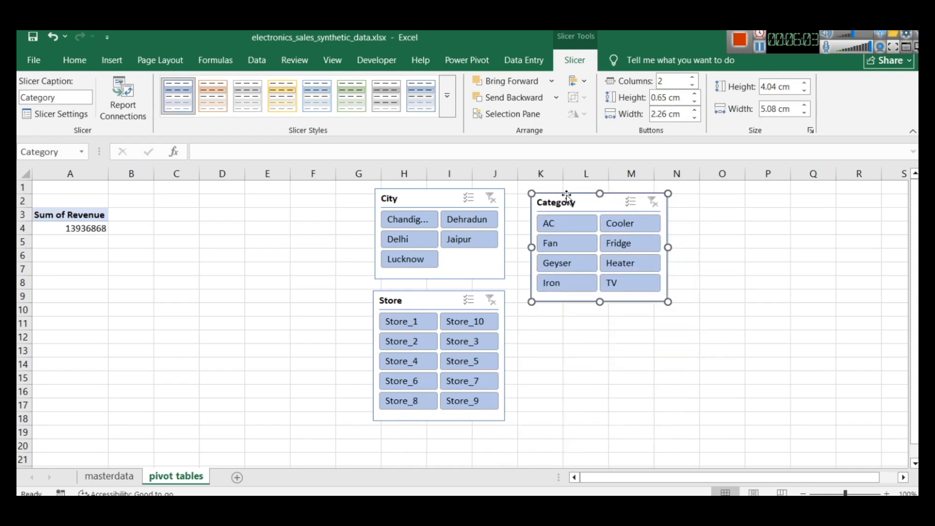
Copy the Sum of Revenue PivotTable to cell A6 and remove the Revenue field from the copy
{"action": "left_click", "coordinate": [42, 213]}
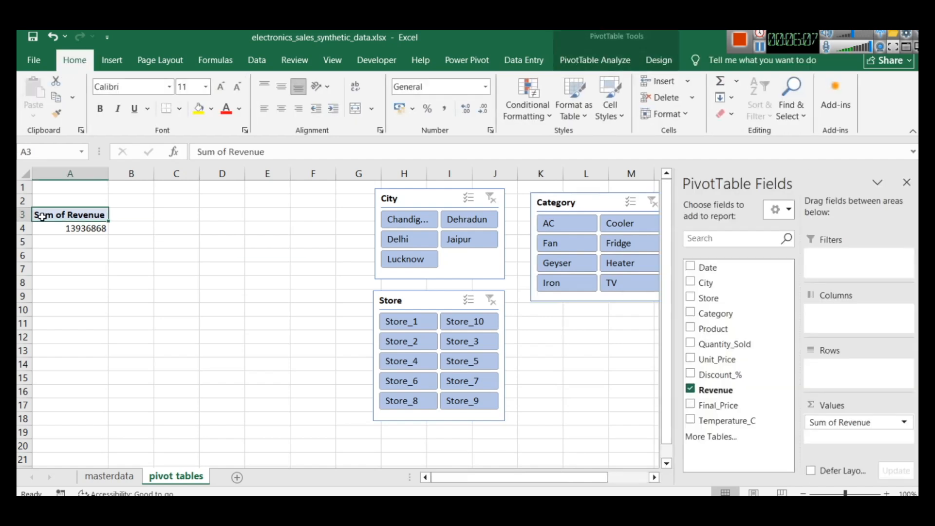
{"action": "left_click_drag", "start_coordinate": [92, 225], "coordinate": [46, 219]}
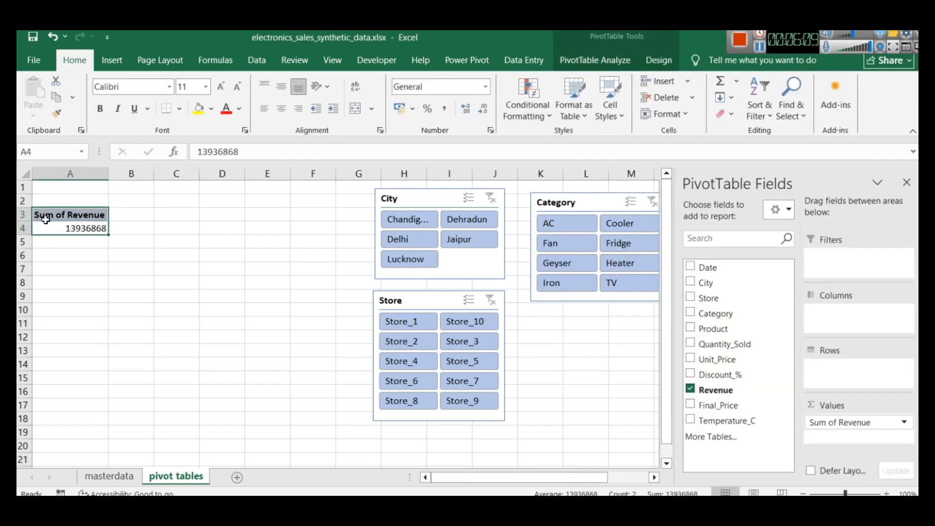
{"action": "key", "text": "ctrl+c"}
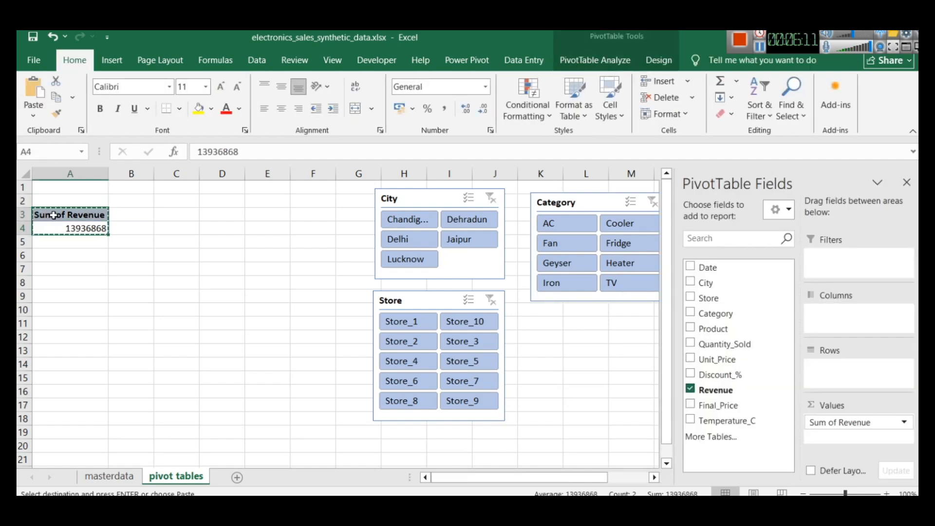
{"action": "left_click", "coordinate": [50, 251]}
{"action": "key", "text": "ctrl+v"}
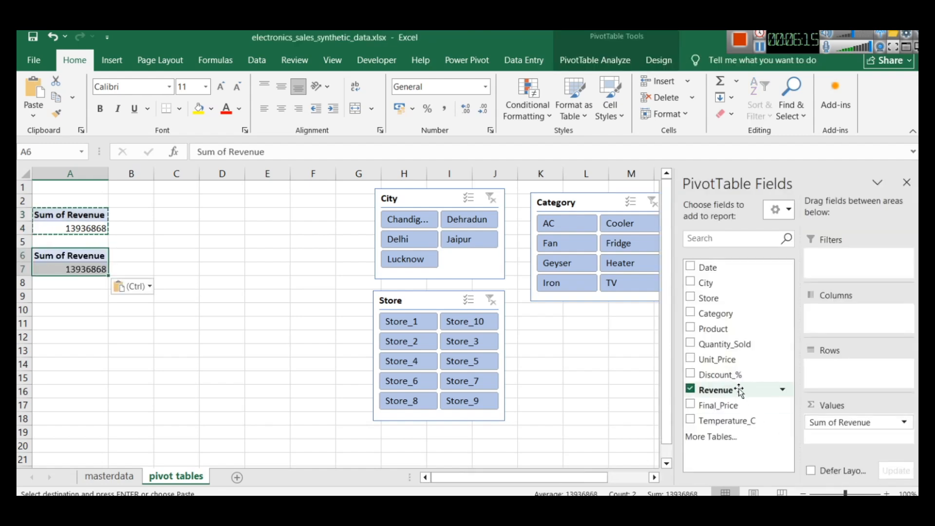
{"action": "left_click", "coordinate": [690, 389]}
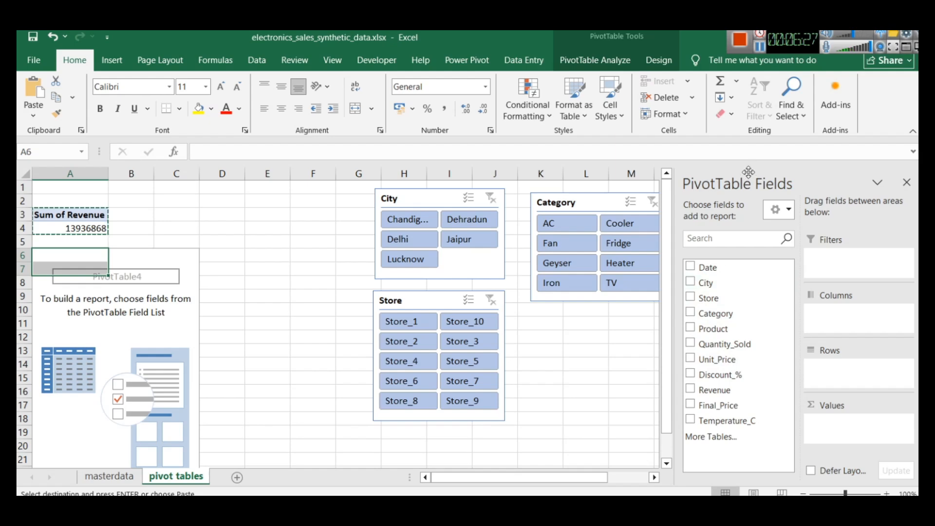
{"action": "left_click", "coordinate": [760, 48]}
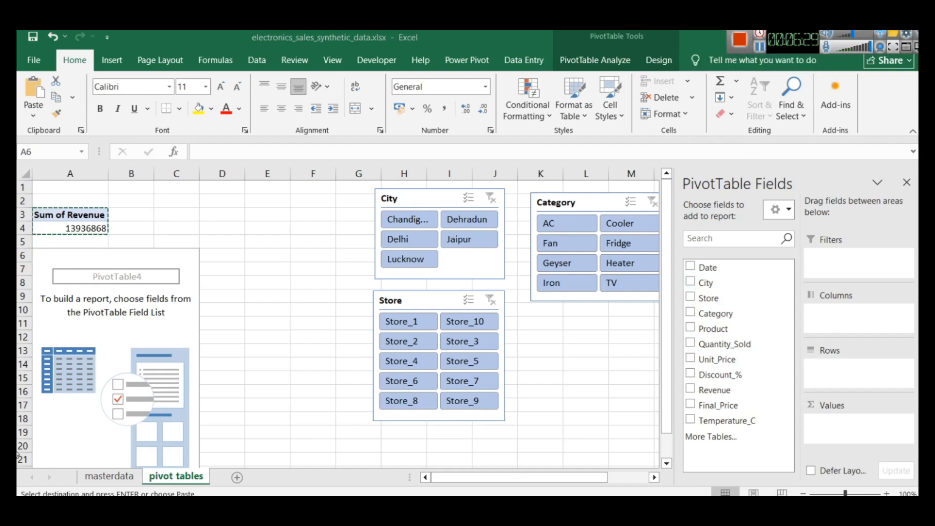
Switch to the masterdata sheet
{"action": "left_click", "coordinate": [95, 477]}
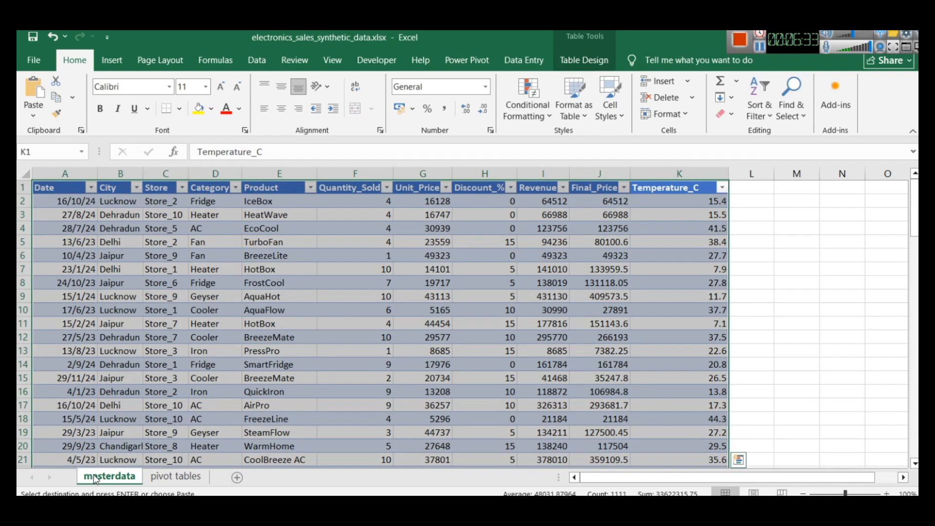
{"action": "left_click", "coordinate": [102, 214]}
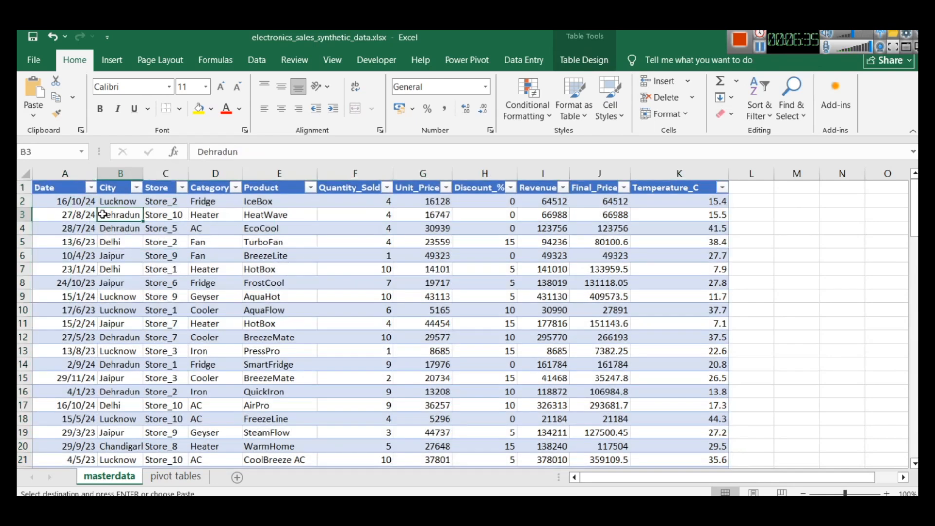
Try to insert a blank worksheet column before the Date column
{"action": "left_click", "coordinate": [60, 185]}
{"action": "left_click", "coordinate": [59, 181]}
{"action": "left_click", "coordinate": [62, 177]}
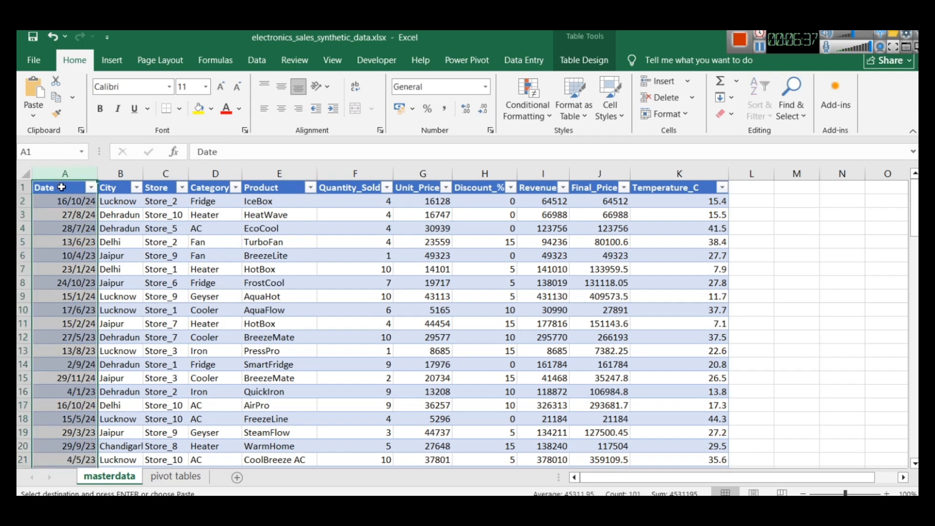
{"action": "left_click", "coordinate": [62, 186]}
{"action": "right_click", "coordinate": [62, 176]}
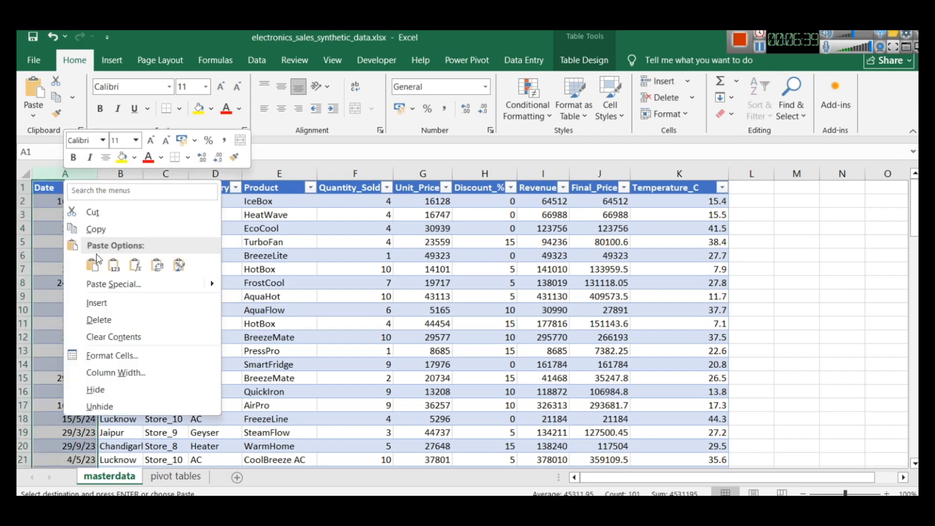
{"action": "left_click", "coordinate": [105, 302]}
{"action": "left_click", "coordinate": [147, 297]}
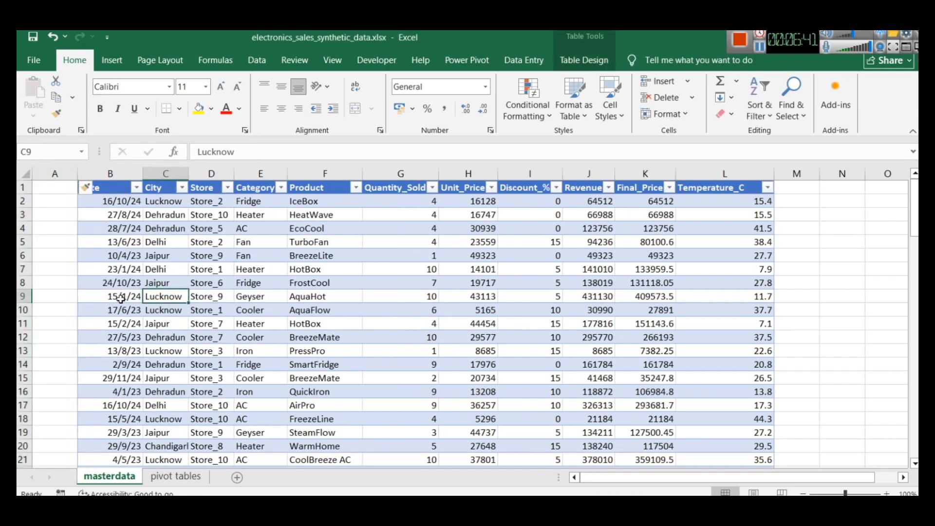
{"action": "left_click", "coordinate": [44, 188]}
{"action": "key", "text": "ctrl+z"}
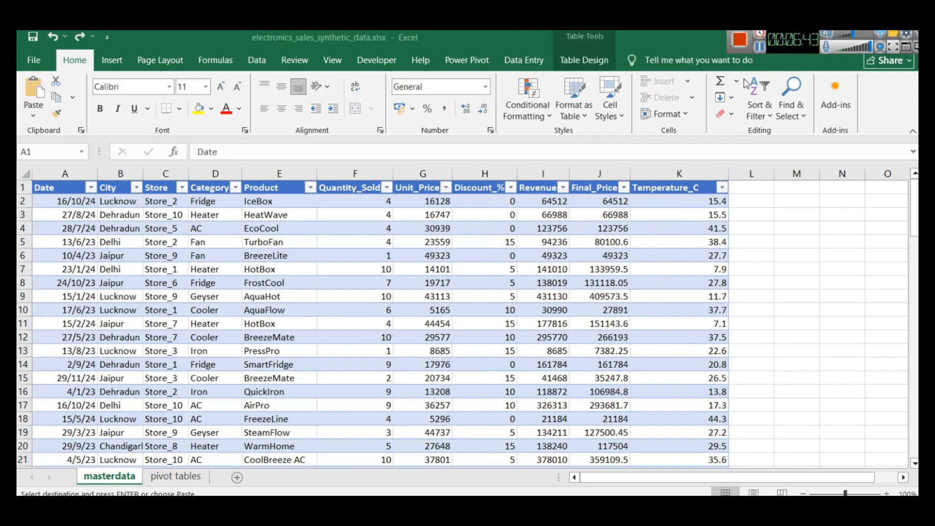
Insert a table column before Date and name its header Index
{"action": "right_click", "coordinate": [60, 187]}
{"action": "mouse_move", "coordinate": [141, 263]}
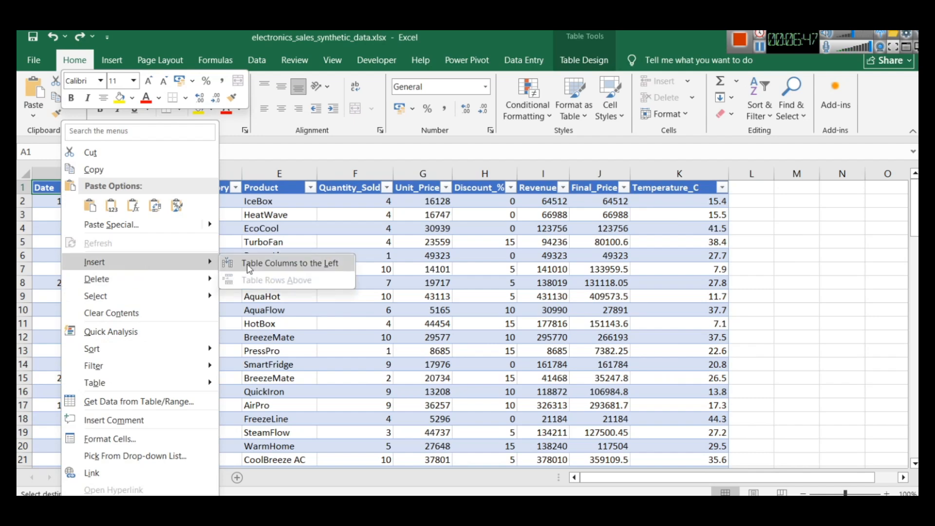
{"action": "left_click", "coordinate": [249, 264]}
{"action": "right_click", "coordinate": [62, 193]}
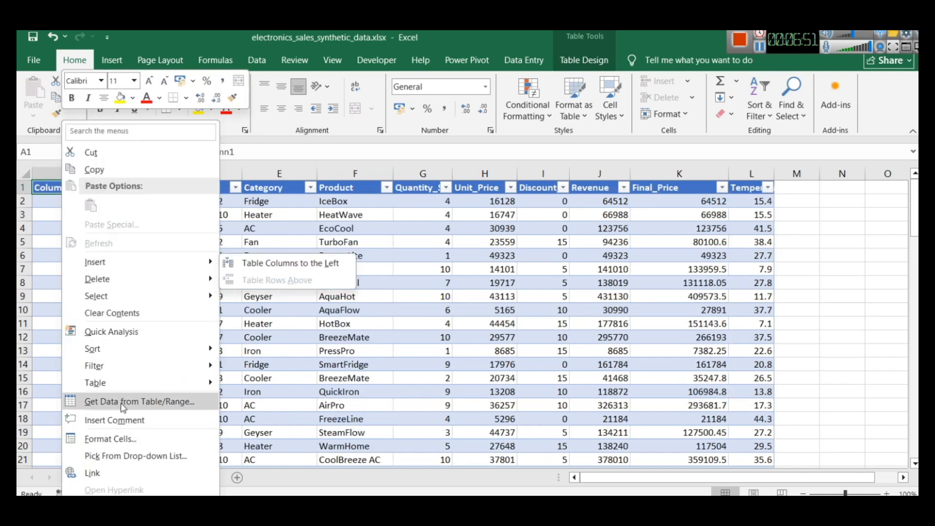
{"action": "mouse_move", "coordinate": [133, 357]}
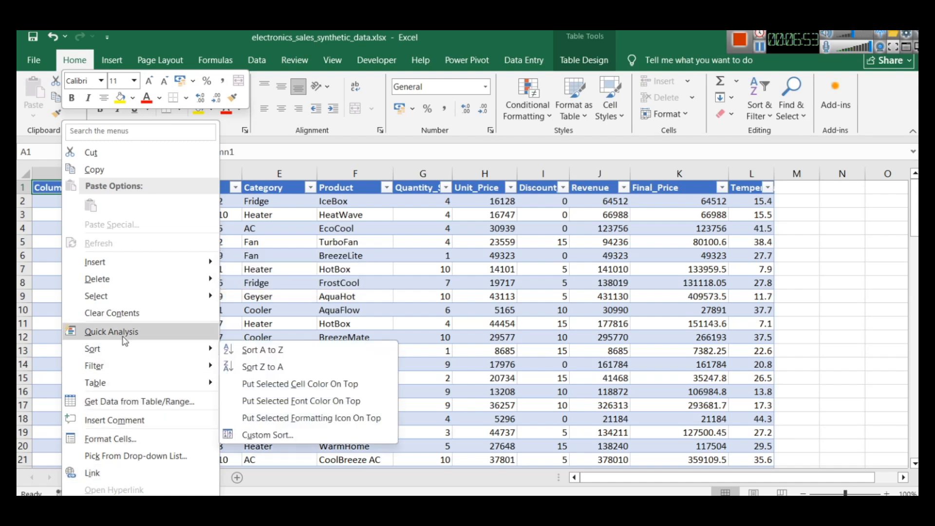
{"action": "left_click", "coordinate": [42, 187]}
{"action": "left_click", "coordinate": [251, 152]}
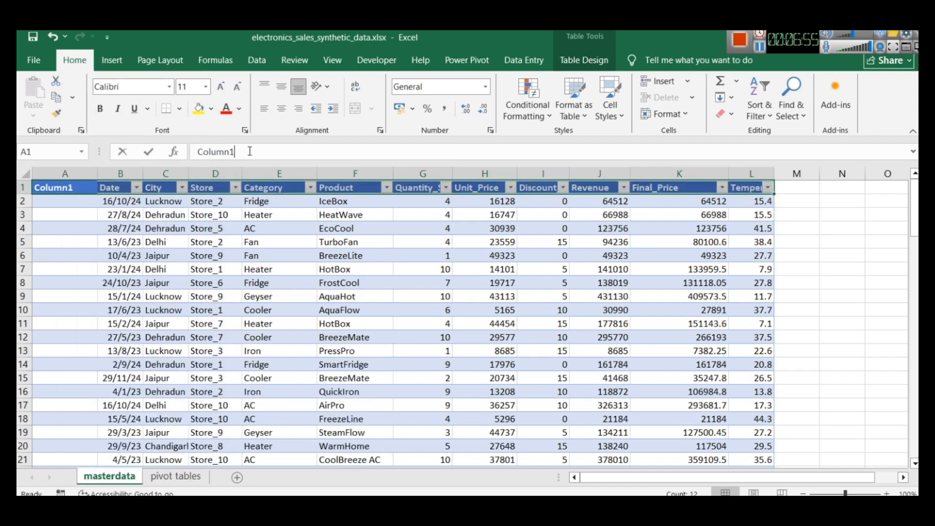
{"action": "type", "text": "aIndex"}
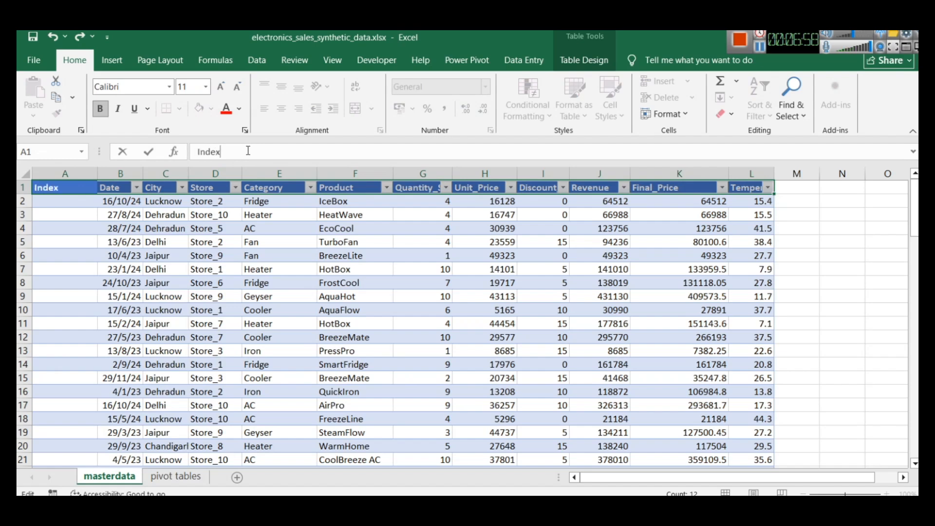
{"action": "left_click", "coordinate": [59, 240]}
Enter 1 in cell A2 as the first Index value
{"action": "left_click", "coordinate": [56, 204]}
{"action": "type", "text": "1"}
{"action": "left_click", "coordinate": [54, 224]}
{"action": "double_click", "coordinate": [61, 202]}
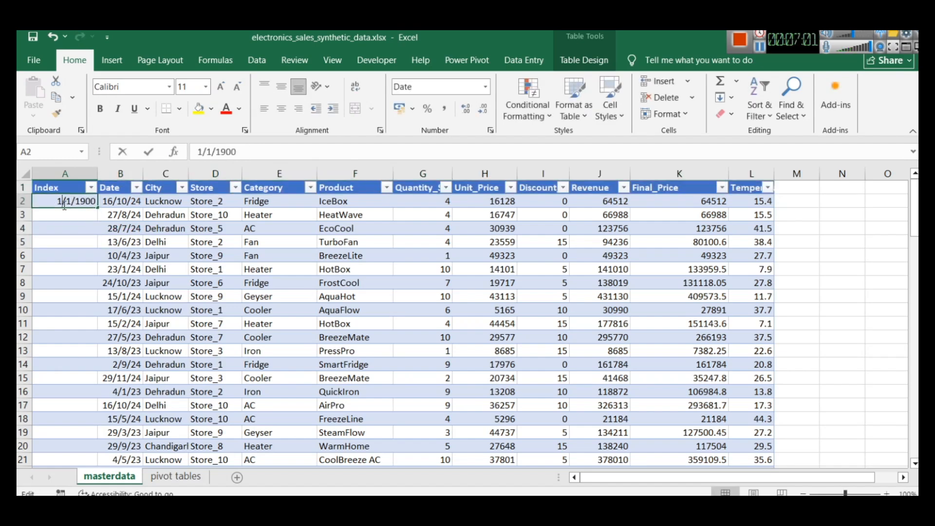
{"action": "key", "text": "ctrl+a"}
{"action": "type", "text": "1"}
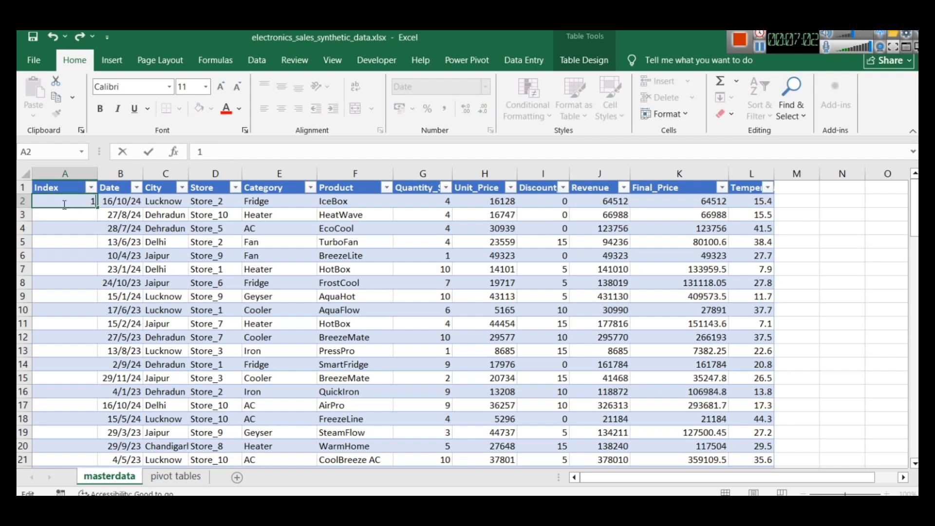
{"action": "left_click", "coordinate": [84, 225]}
{"action": "left_click", "coordinate": [86, 204]}
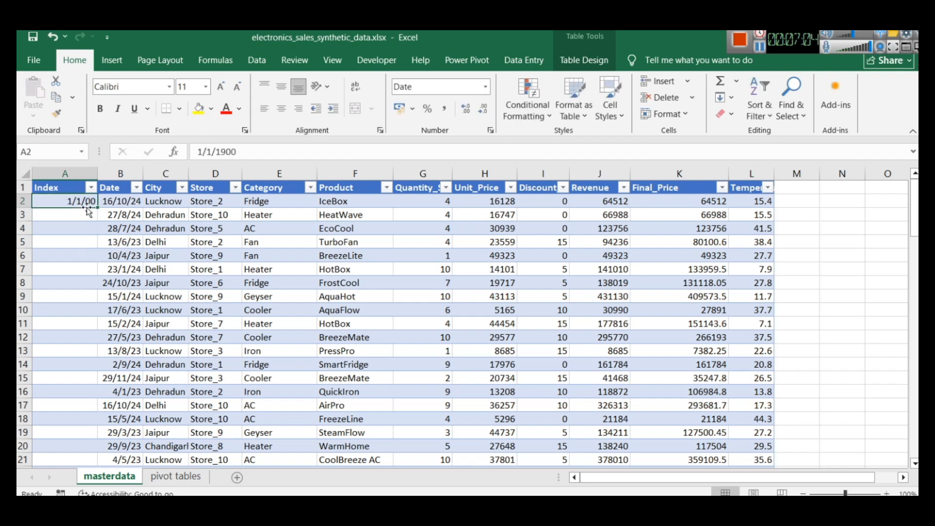
Set the number format of cell A2 in the Index column to General
{"action": "left_click", "coordinate": [74, 172]}
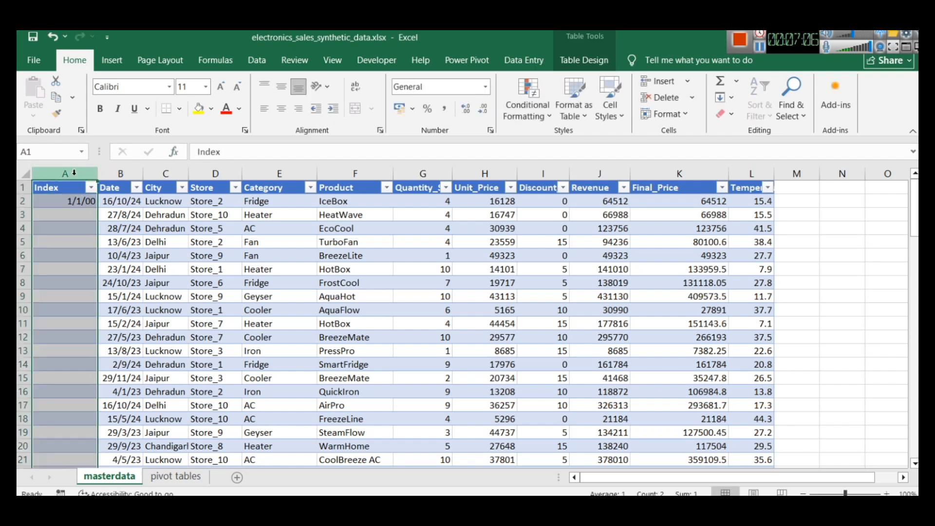
{"action": "left_click", "coordinate": [138, 210]}
{"action": "left_click", "coordinate": [77, 203]}
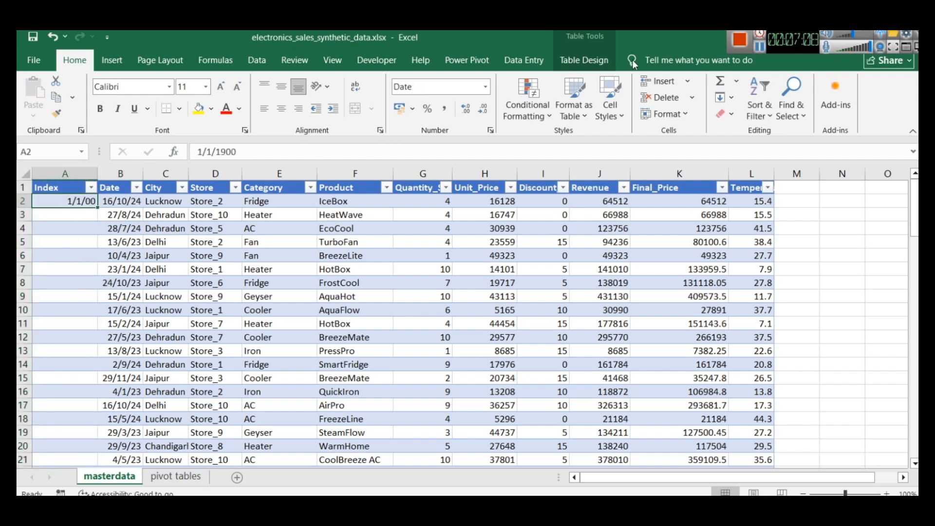
{"action": "left_click", "coordinate": [484, 88]}
{"action": "left_click", "coordinate": [479, 135]}
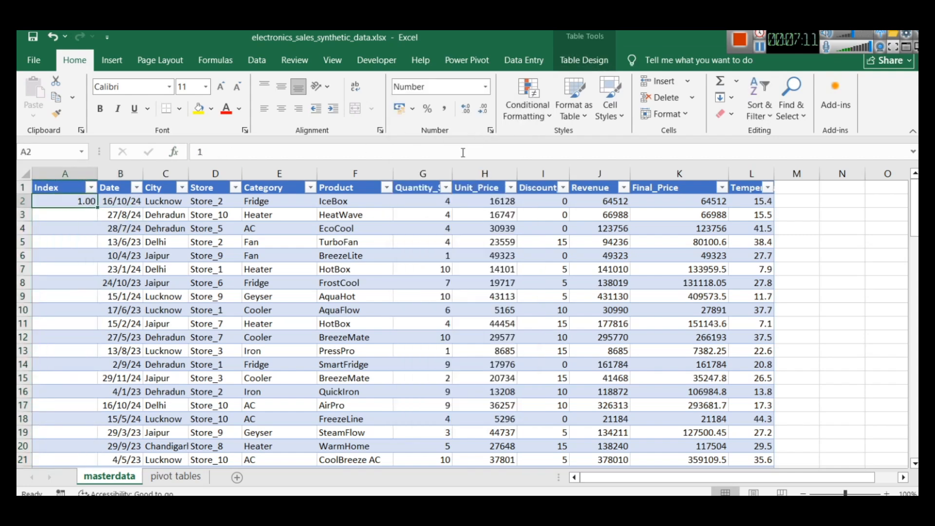
{"action": "left_click", "coordinate": [487, 88]}
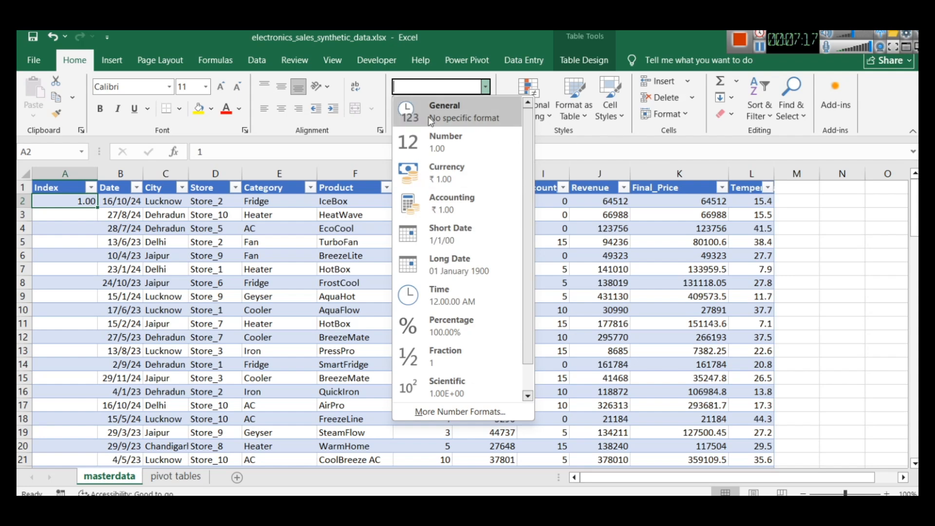
{"action": "left_click", "coordinate": [455, 111]}
{"action": "left_click_drag", "start_coordinate": [76, 201], "coordinate": [83, 209]}
{"action": "left_click", "coordinate": [85, 205]}
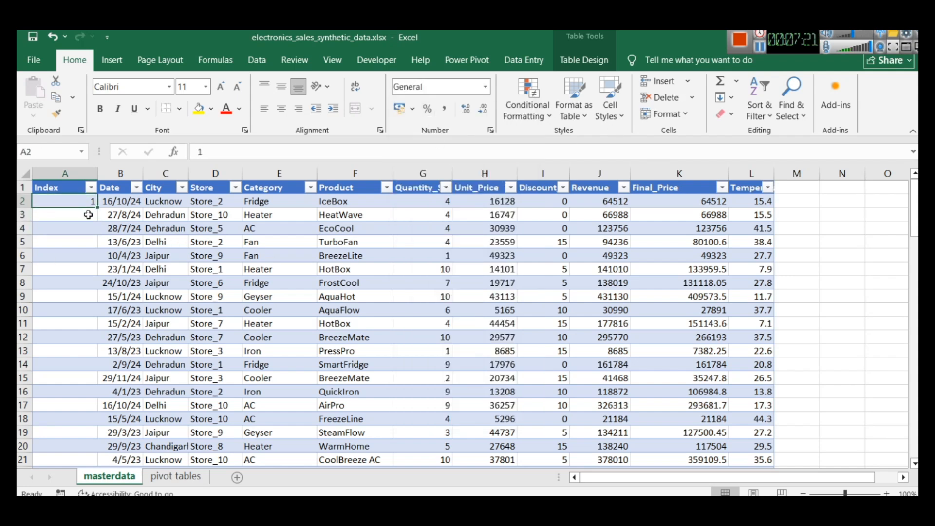
Enter 2 in cell A3 and set that cell's number format to General
{"action": "left_click", "coordinate": [88, 215]}
{"action": "type", "text": "2"}
{"action": "left_click", "coordinate": [83, 240]}
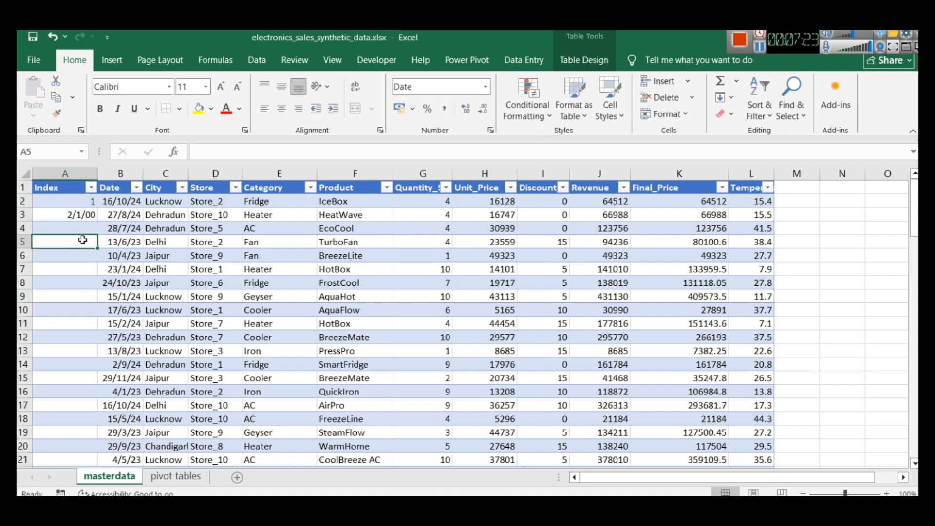
{"action": "left_click", "coordinate": [82, 214]}
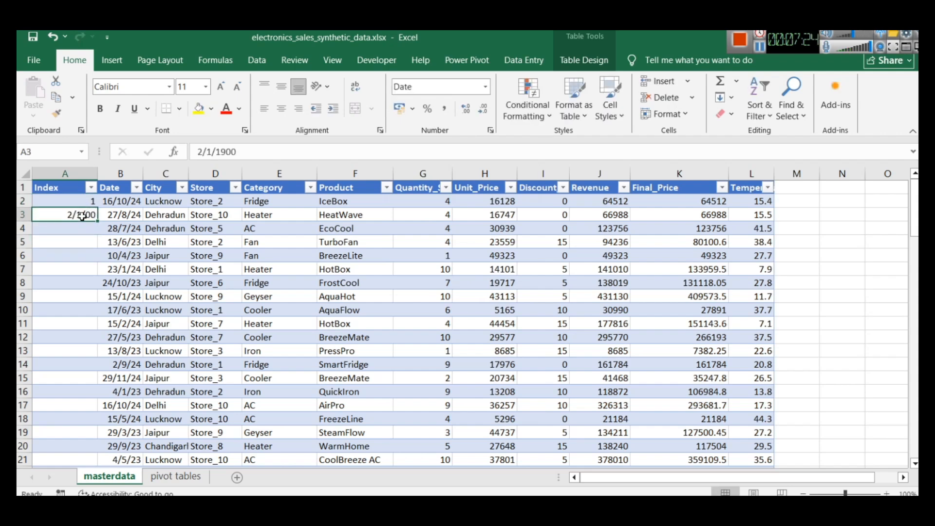
{"action": "left_click", "coordinate": [486, 87]}
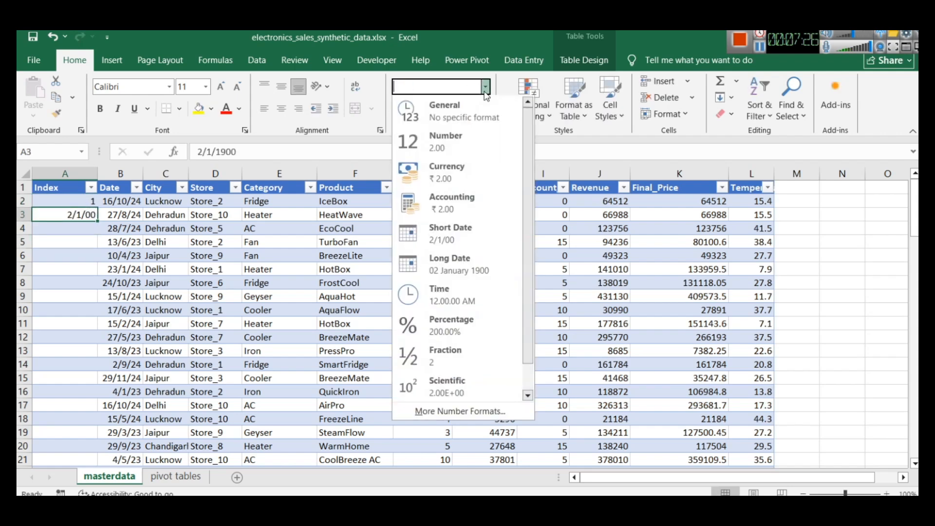
{"action": "left_click", "coordinate": [445, 112]}
{"action": "left_click", "coordinate": [71, 240]}
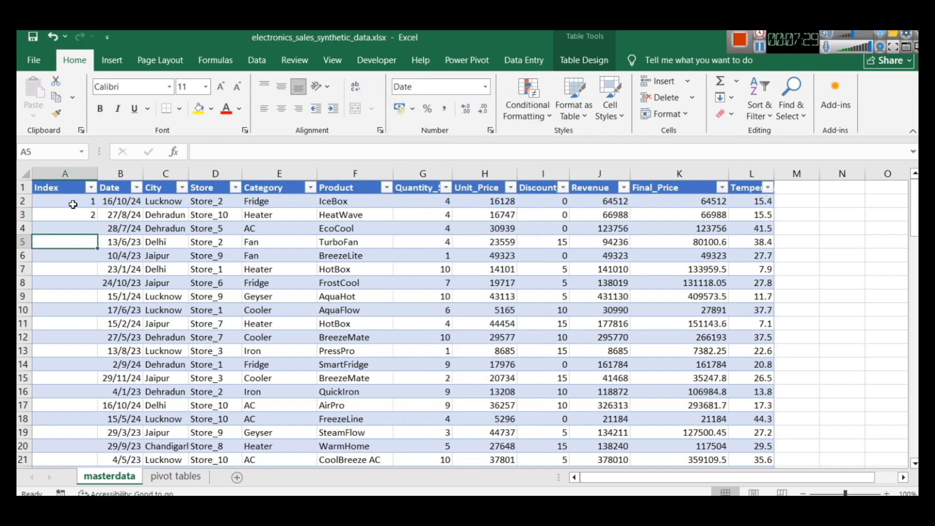
Fill the Index number series from cells A2:A3 down to the table's last row
{"action": "left_click_drag", "start_coordinate": [76, 202], "coordinate": [79, 219]}
{"action": "double_click", "coordinate": [100, 221]}
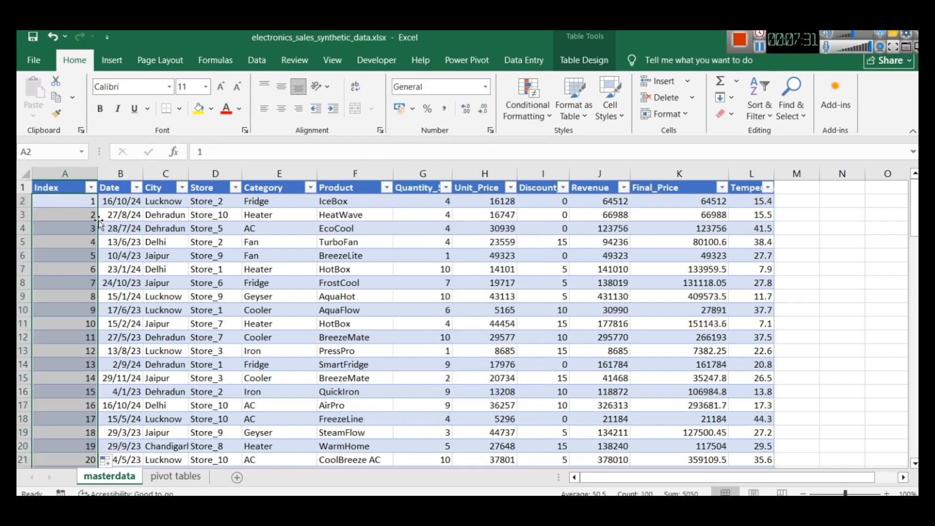
{"action": "scroll", "coordinate": [80, 341], "scroll_direction": "down", "scroll_amount": 20}
{"action": "scroll", "coordinate": [81, 354], "scroll_direction": "down", "scroll_amount": 4}
{"action": "scroll", "coordinate": [81, 355], "scroll_direction": "up", "scroll_amount": 20}
{"action": "left_click", "coordinate": [198, 259]}
{"action": "left_click", "coordinate": [63, 189]}
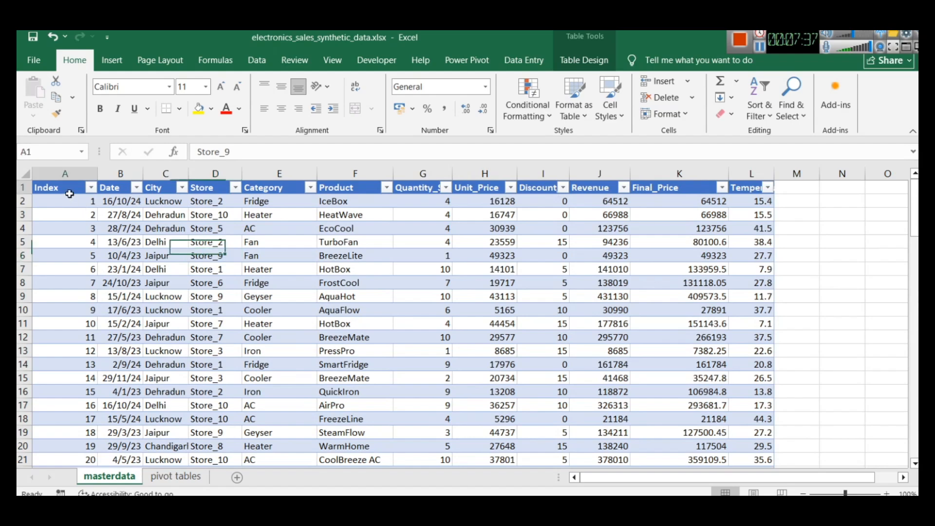
Filter the masterdata table to Index 4 as a check, and restore all rows
{"action": "left_click", "coordinate": [407, 251]}
{"action": "left_click", "coordinate": [91, 188]}
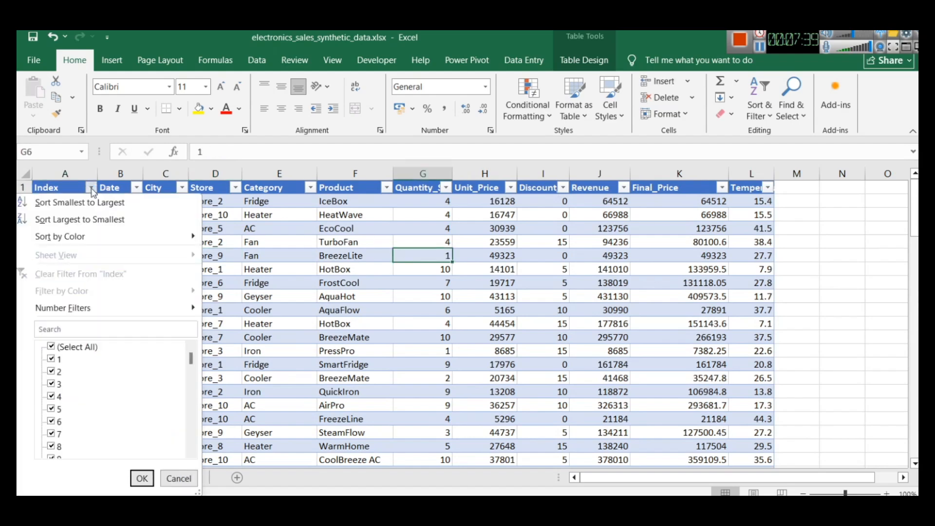
{"action": "left_click", "coordinate": [75, 348]}
{"action": "left_click", "coordinate": [52, 396]}
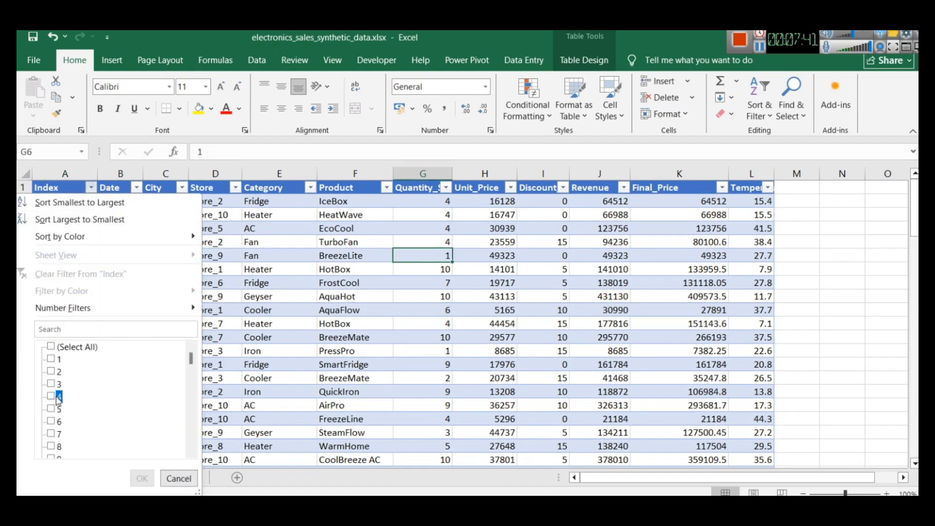
{"action": "left_click", "coordinate": [142, 478]}
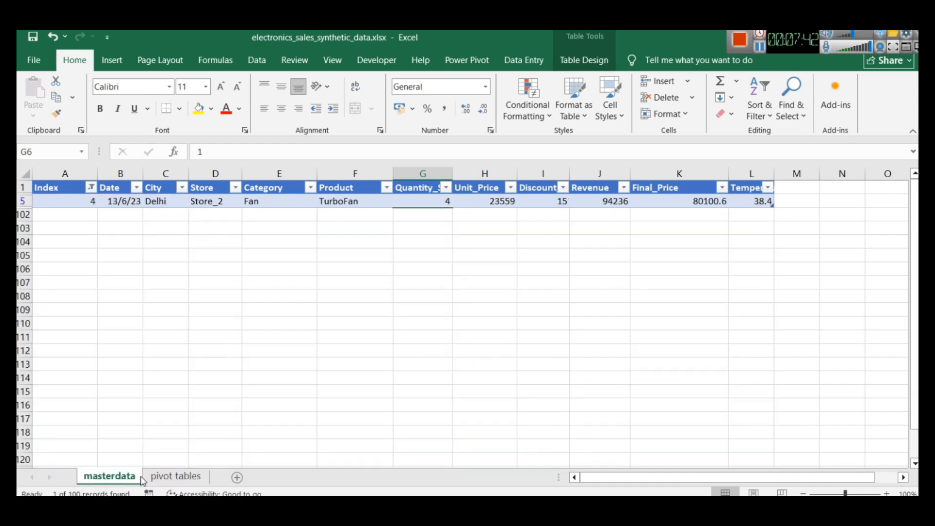
{"action": "left_click", "coordinate": [90, 188]}
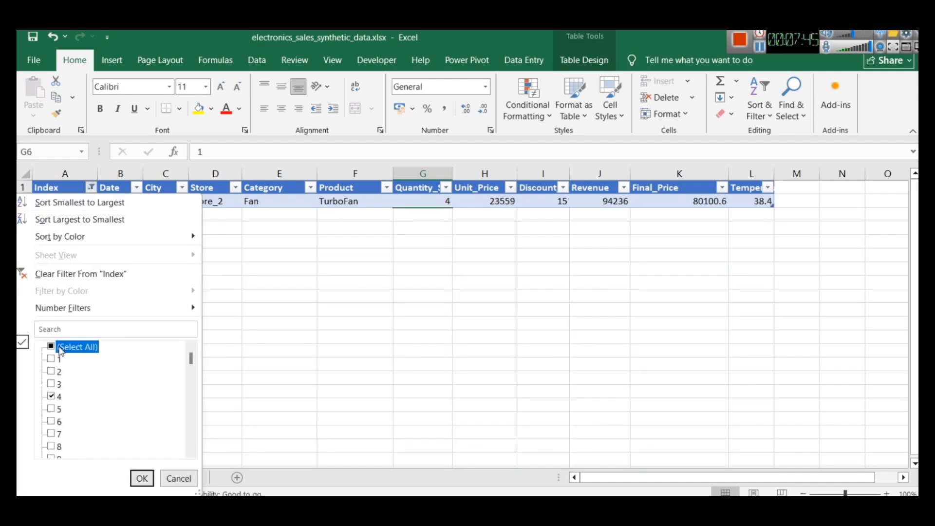
{"action": "left_click", "coordinate": [141, 478]}
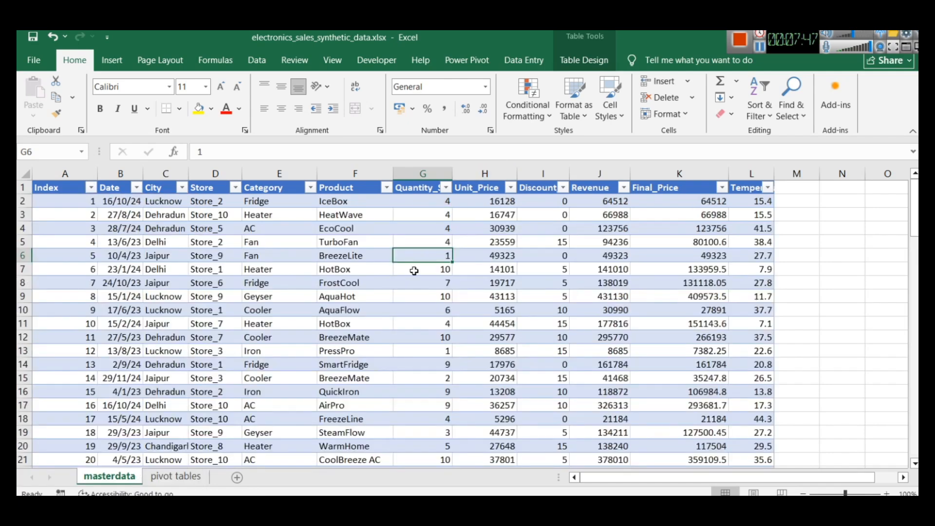
Refresh the empty PivotTable on the pivot tables sheet to make the new Index field available
{"action": "left_click", "coordinate": [179, 477]}
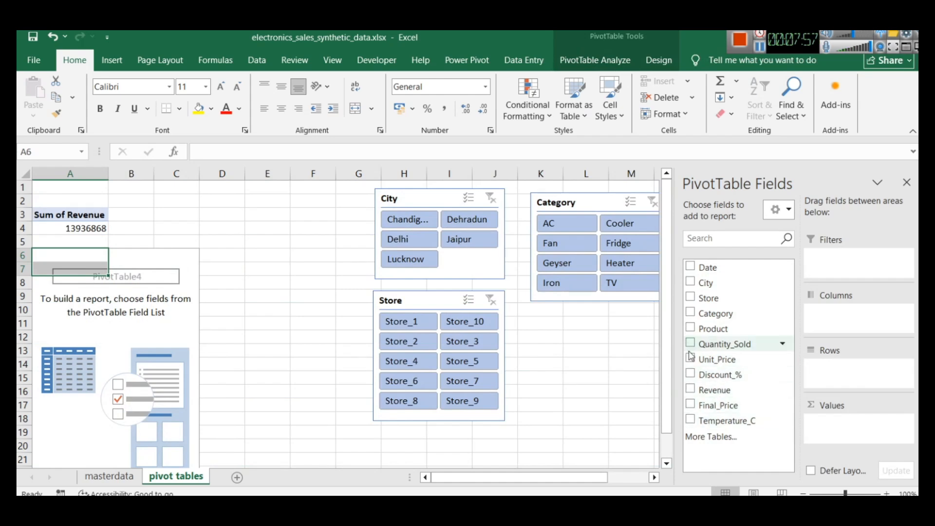
{"action": "left_click", "coordinate": [761, 51]}
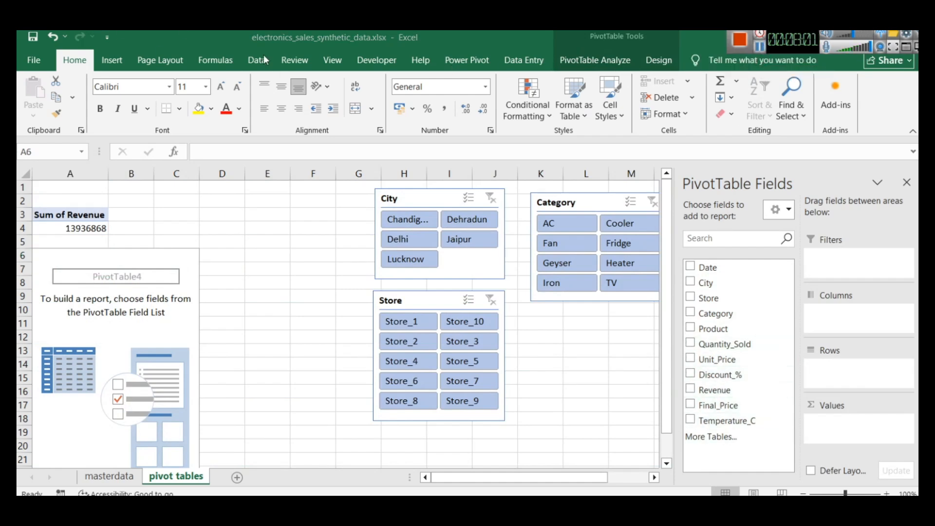
{"action": "left_click", "coordinate": [265, 60]}
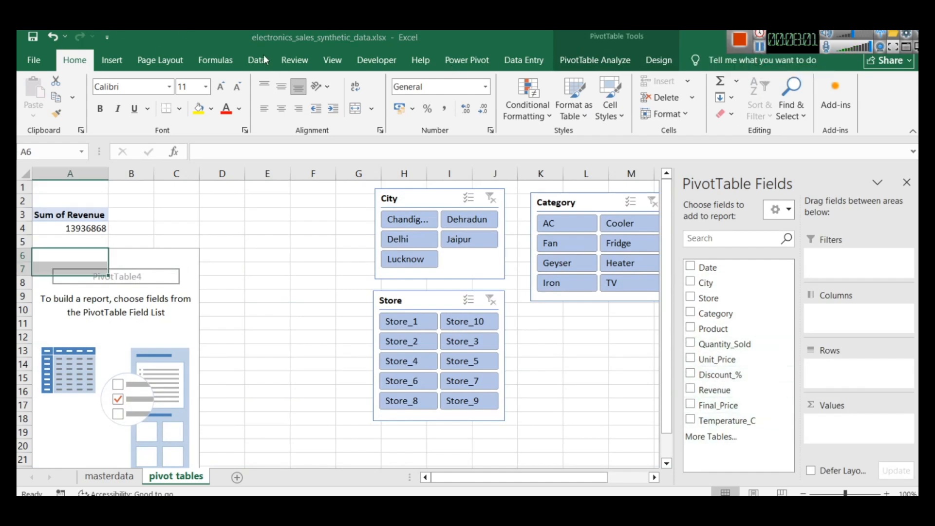
{"action": "left_click", "coordinate": [257, 60]}
{"action": "left_click", "coordinate": [268, 105]}
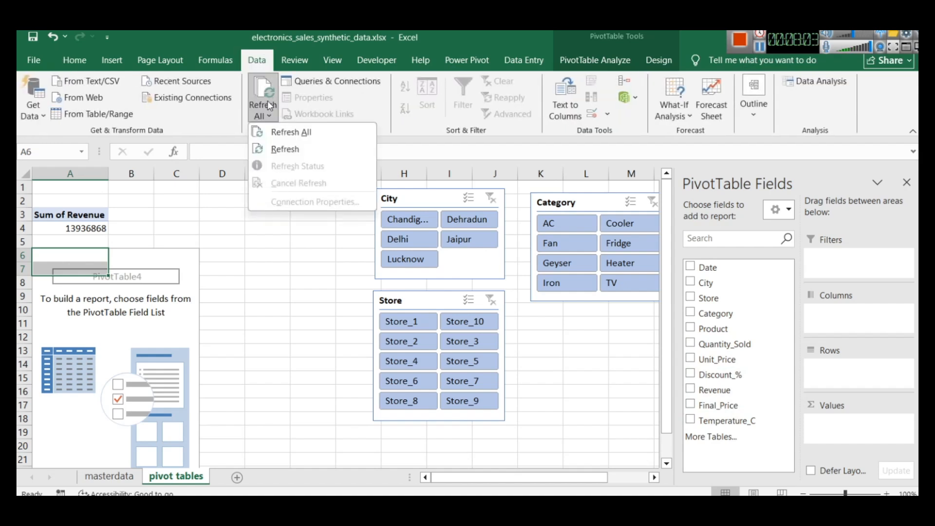
{"action": "left_click", "coordinate": [281, 150]}
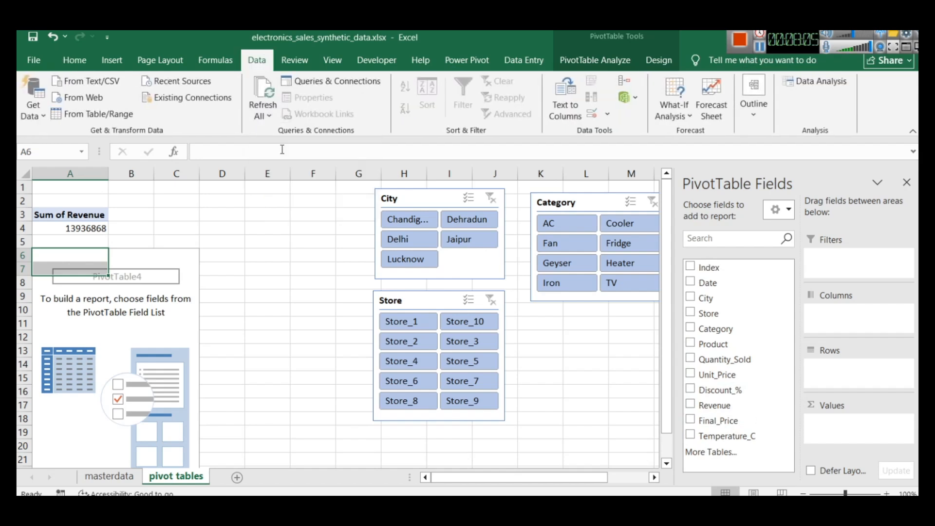
Add Index as the value field of the empty PivotTable at A6 and summarize it by Count
{"action": "left_click", "coordinate": [692, 266]}
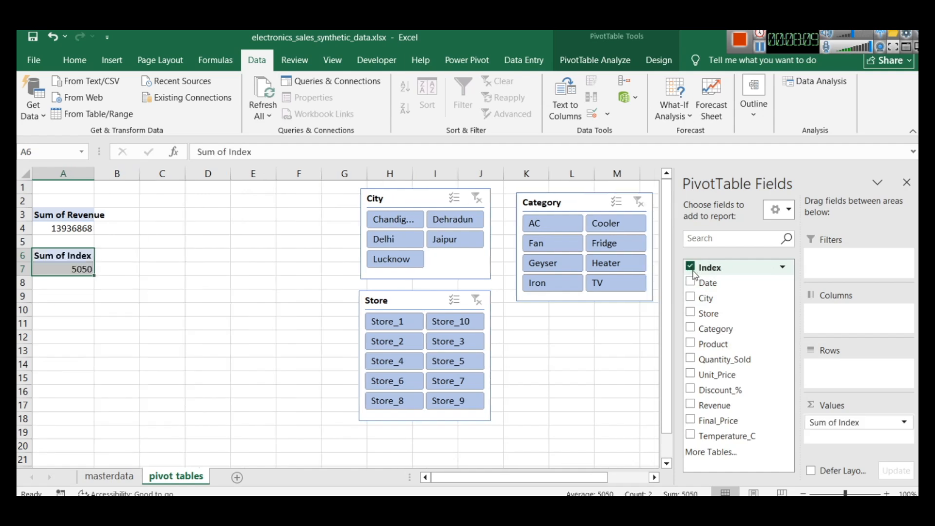
{"action": "left_click", "coordinate": [904, 424]}
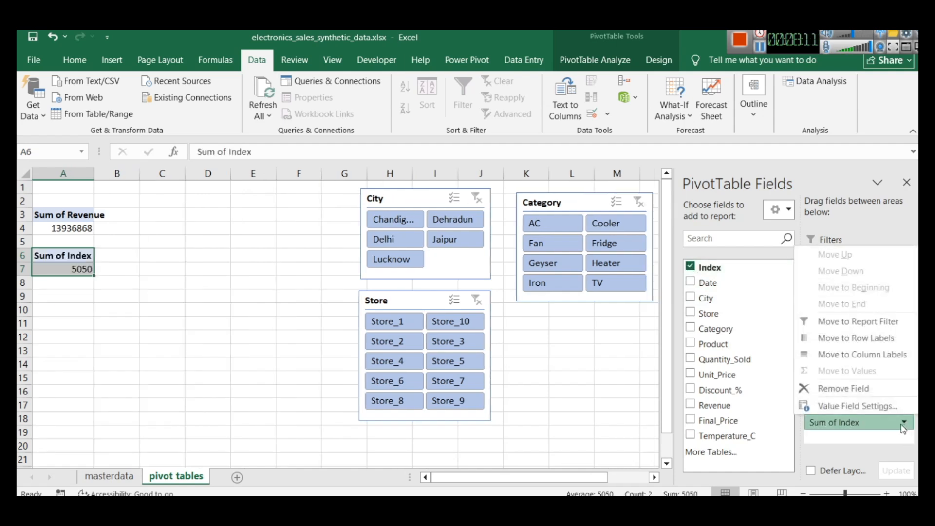
{"action": "left_click", "coordinate": [855, 405]}
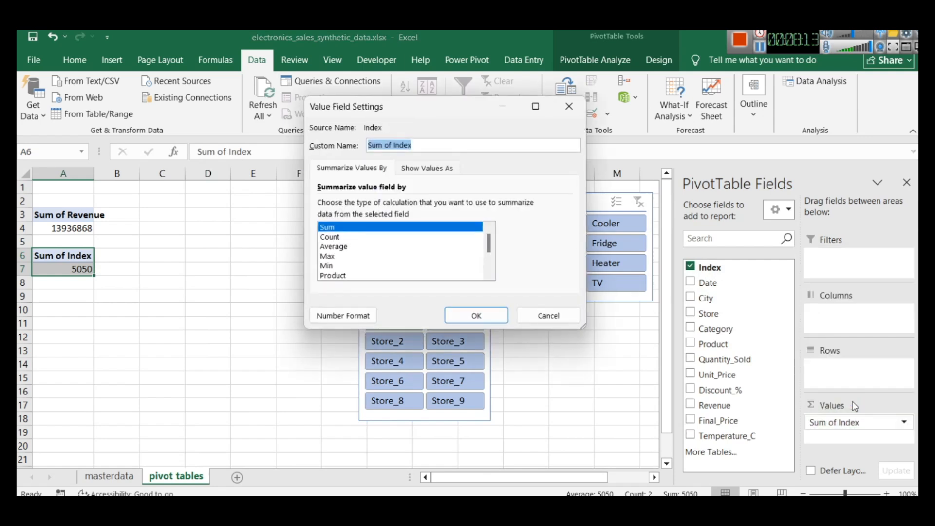
{"action": "left_click", "coordinate": [338, 237]}
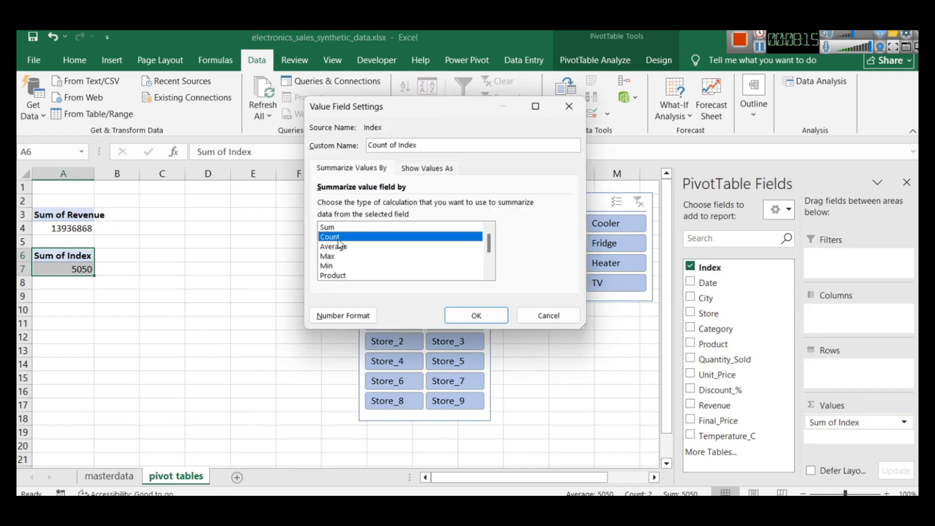
{"action": "left_click", "coordinate": [469, 317]}
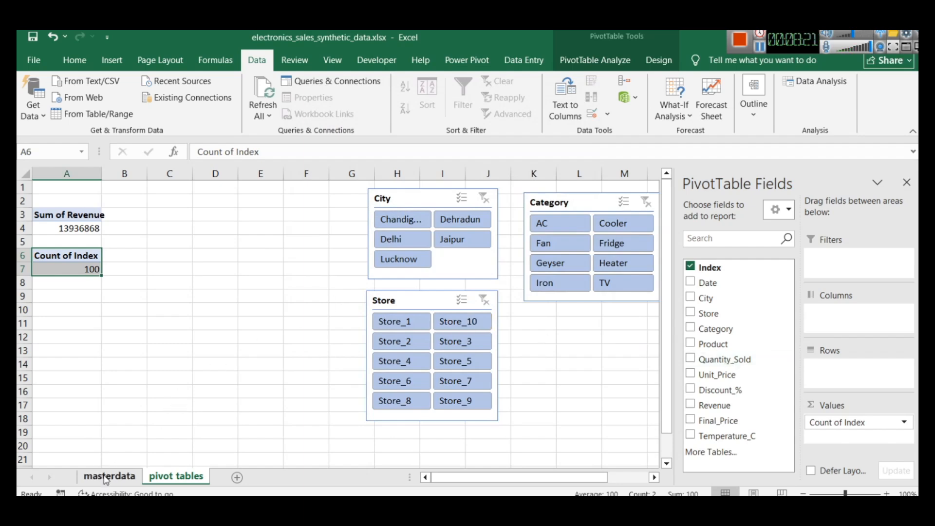
Check the Index column in masterdata and test the slicers with Chandigarh, Delhi and Jaipur for City and Store_4 for Store
{"action": "left_click", "coordinate": [106, 480]}
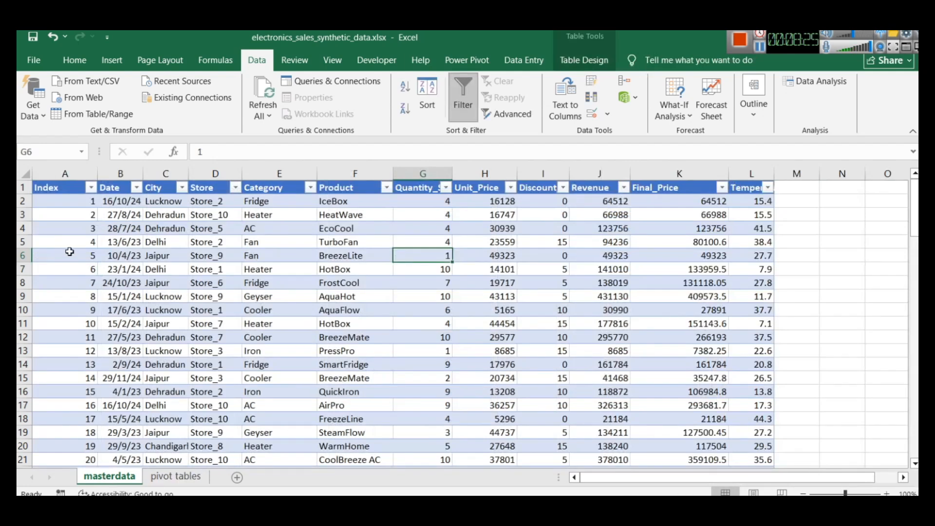
{"action": "left_click", "coordinate": [174, 476]}
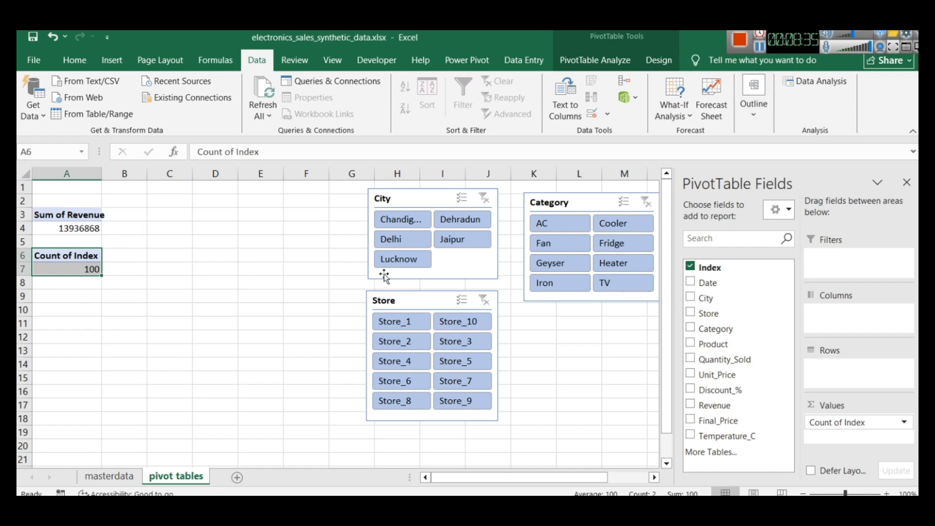
{"action": "left_click", "coordinate": [401, 227]}
{"action": "left_click", "coordinate": [414, 241]}
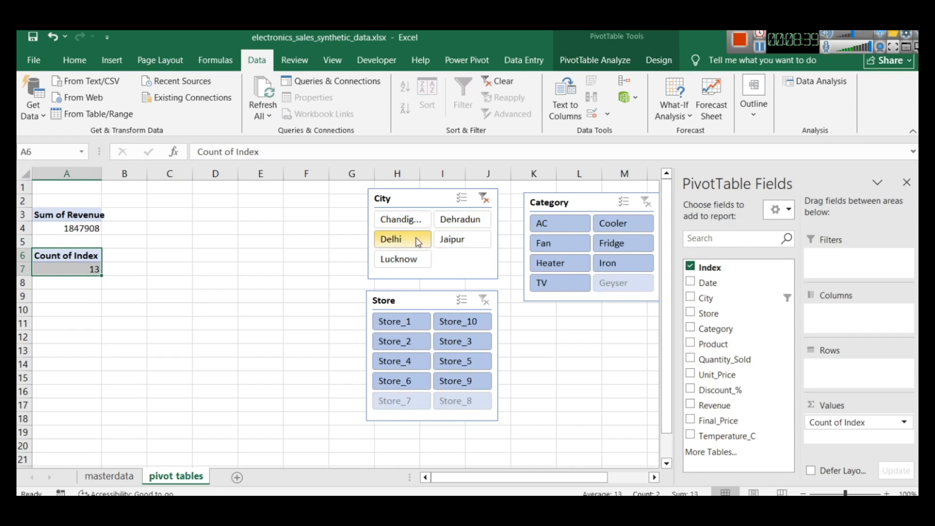
{"action": "left_click", "coordinate": [470, 243]}
{"action": "left_click", "coordinate": [405, 361]}
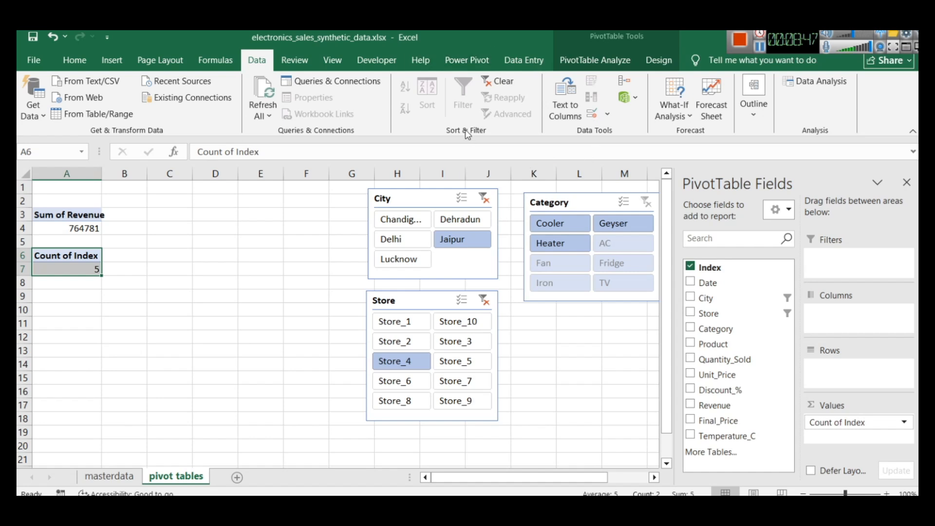
Check which slicers are connected to the Count of Index PivotTable, leaving the connections as they are
{"action": "left_click", "coordinate": [596, 60]}
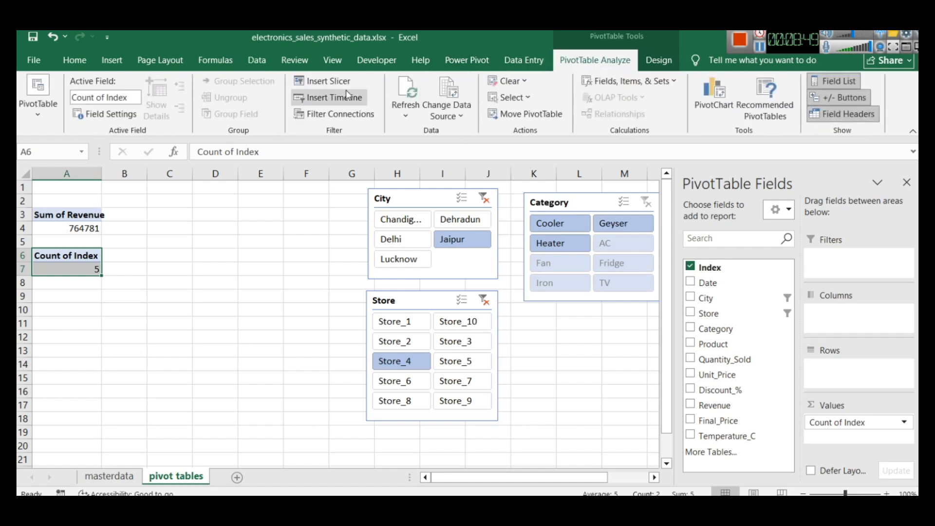
{"action": "left_click", "coordinate": [349, 117]}
{"action": "left_click_drag", "start_coordinate": [390, 182], "coordinate": [619, 127]}
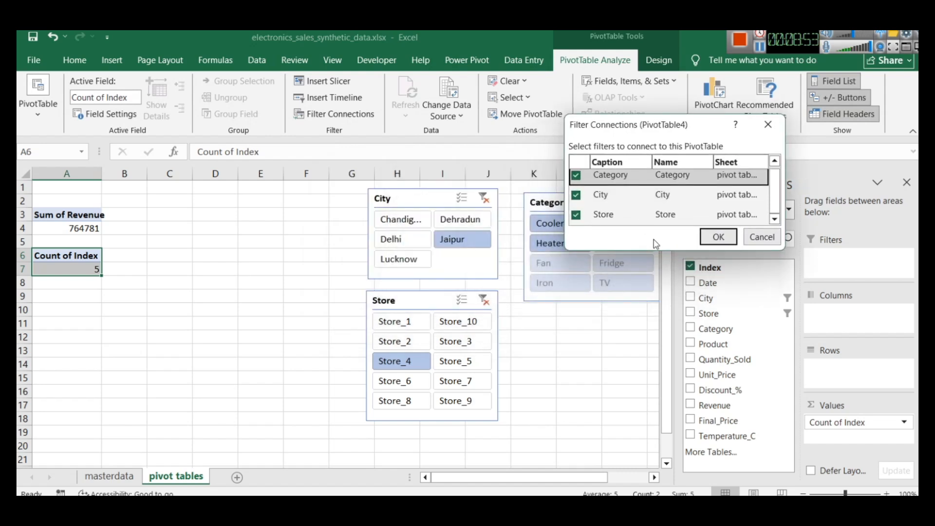
{"action": "left_click_drag", "start_coordinate": [656, 254], "coordinate": [657, 352]}
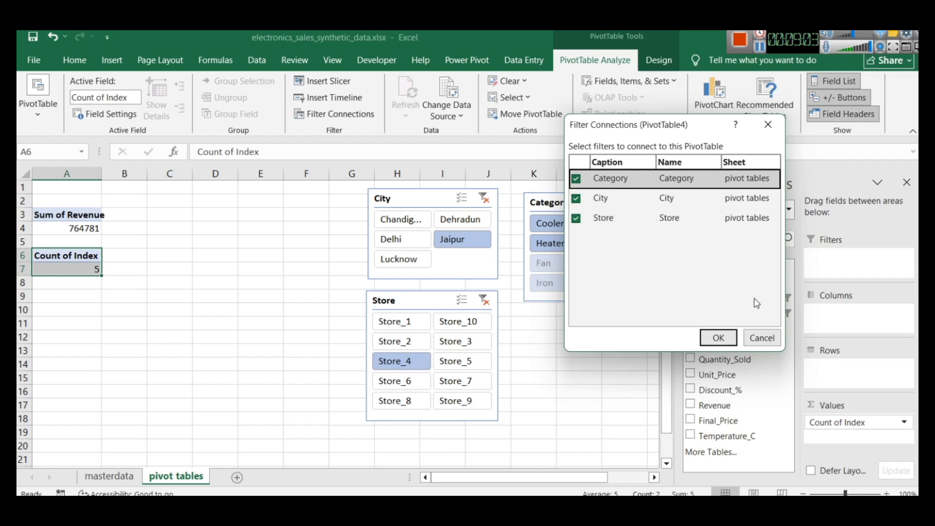
{"action": "left_click", "coordinate": [762, 337]}
Clear the filters of the City and Store slicers
{"action": "left_click", "coordinate": [45, 208]}
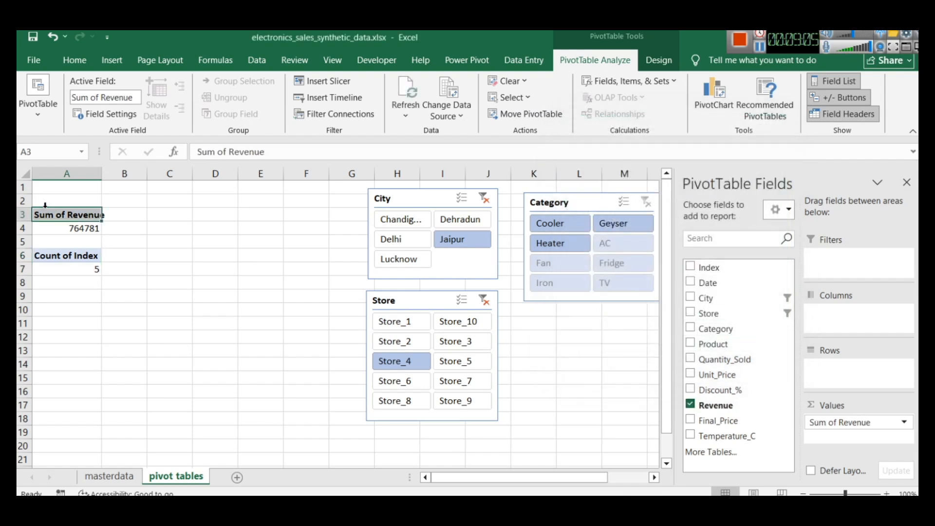
{"action": "left_click", "coordinate": [123, 282]}
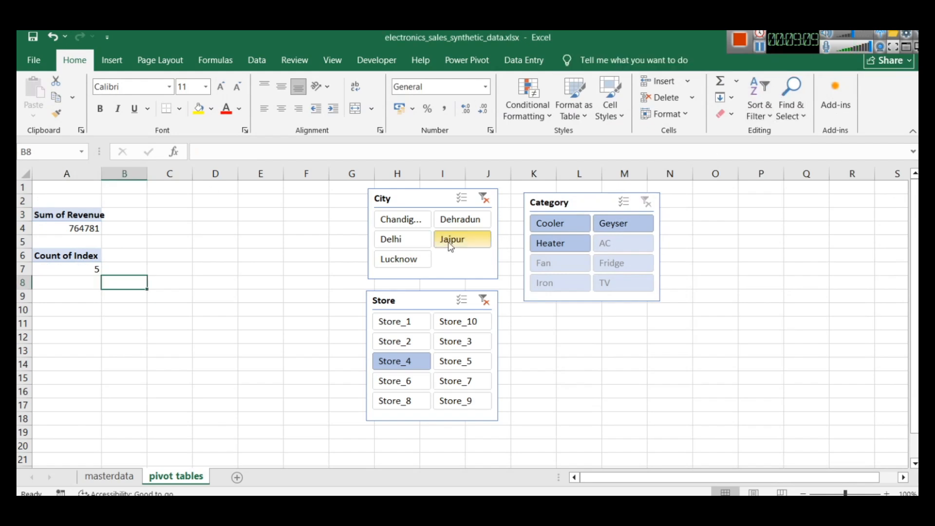
{"action": "left_click", "coordinate": [484, 199]}
{"action": "left_click", "coordinate": [485, 300]}
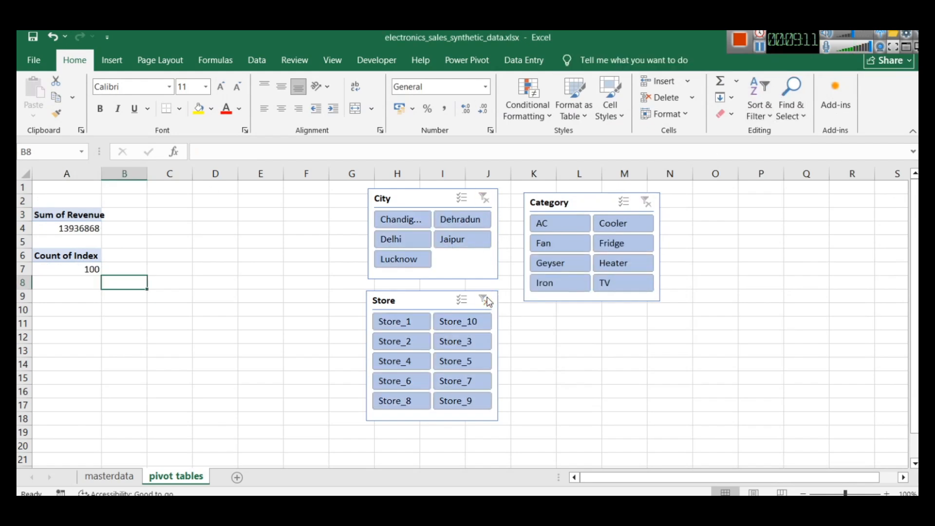
Try to copy the Count of Index header to cell A9, and undo the paste and the Store slicer clearing
{"action": "left_click_drag", "start_coordinate": [39, 255], "coordinate": [85, 272]}
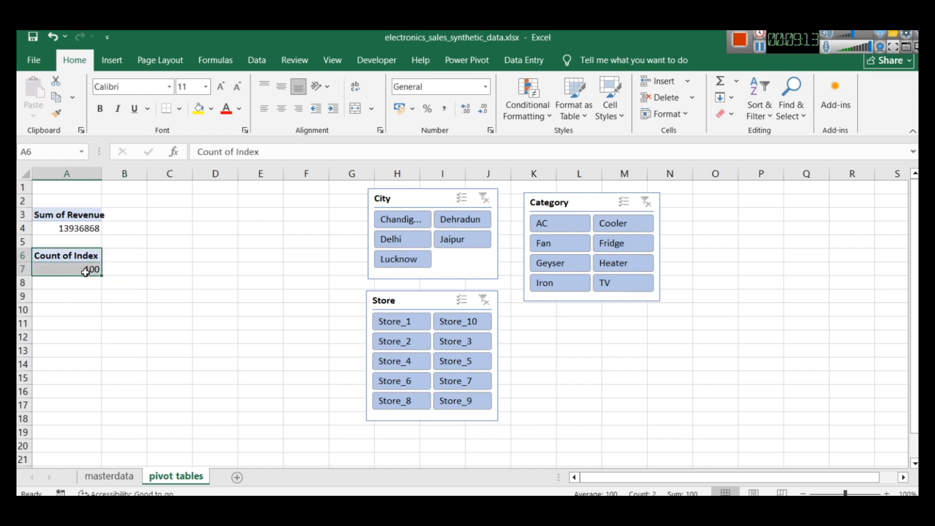
{"action": "left_click", "coordinate": [37, 295]}
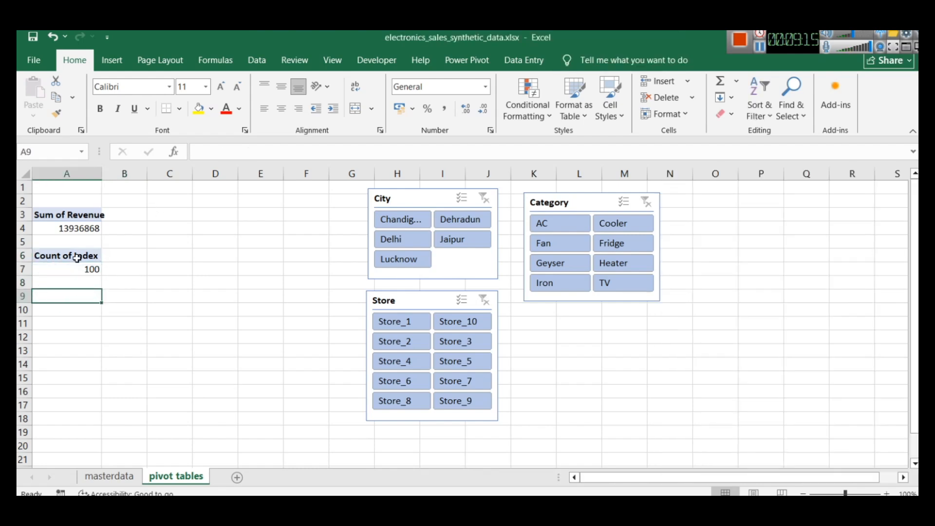
{"action": "left_click", "coordinate": [90, 260]}
{"action": "key", "text": "ctrl+c"}
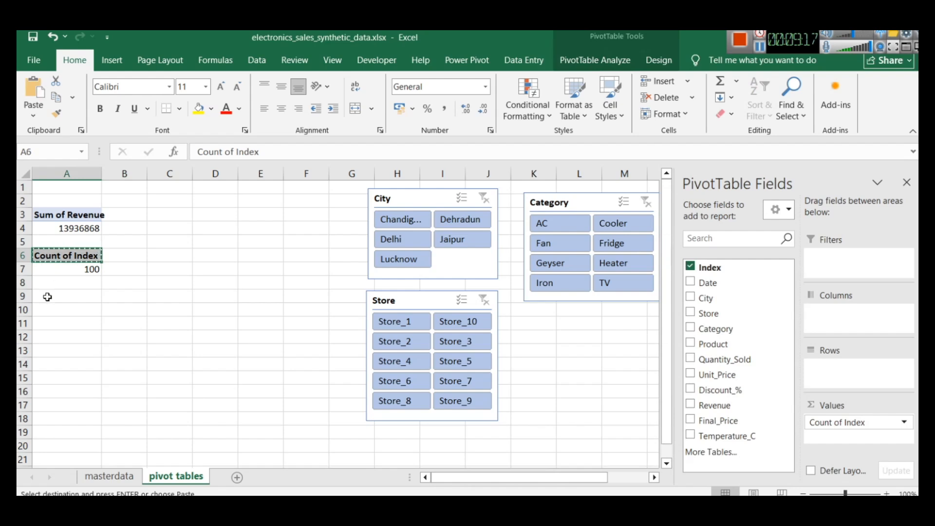
{"action": "left_click", "coordinate": [48, 298]}
{"action": "key", "text": "ctrl+v"}
{"action": "left_click", "coordinate": [57, 324]}
{"action": "key", "text": "ctrl+z"}
{"action": "key", "text": "ctrl+z"}
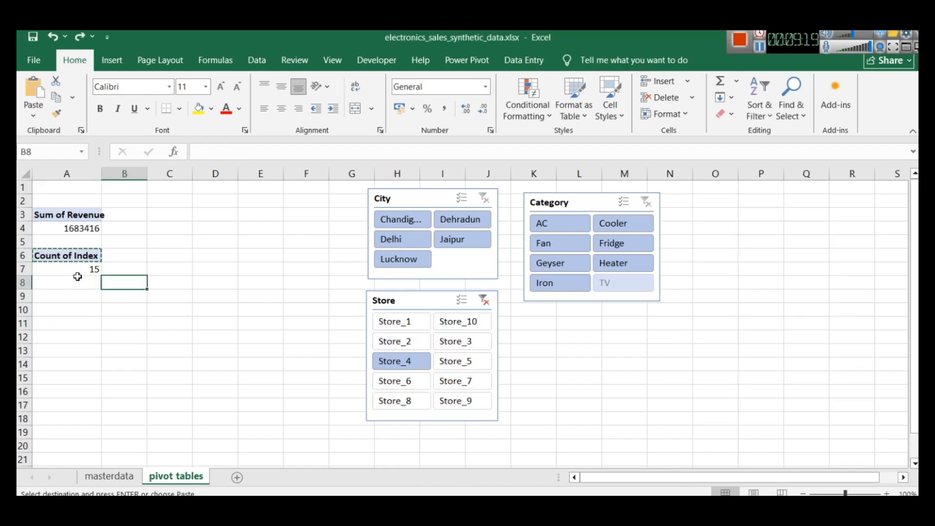
Try to copy the value below the Count of Index header to cell A9, and undo the paste
{"action": "left_click", "coordinate": [70, 271]}
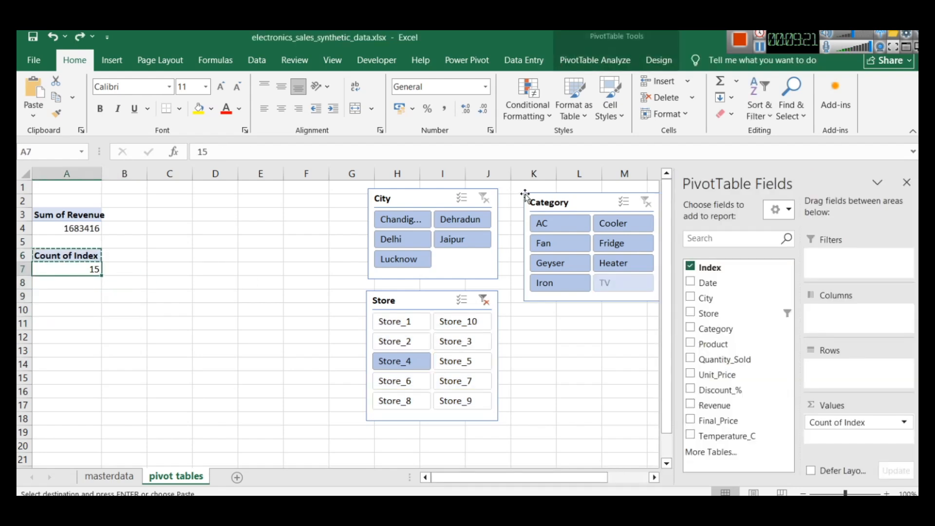
{"action": "left_click", "coordinate": [129, 267]}
{"action": "left_click", "coordinate": [55, 281]}
{"action": "left_click", "coordinate": [53, 268]}
{"action": "key", "text": "ctrl+c"}
{"action": "left_click", "coordinate": [57, 296]}
{"action": "key", "text": "ctrl+v"}
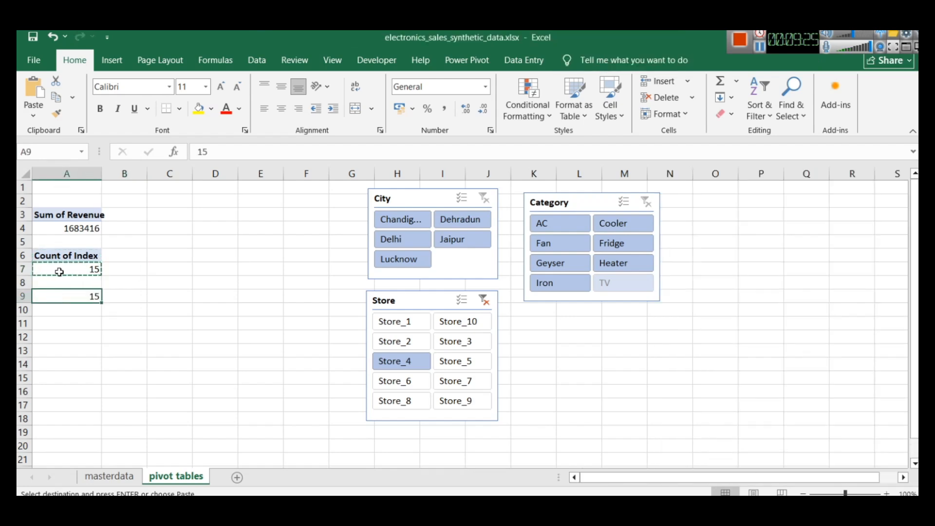
{"action": "key", "text": "ctrl+z"}
Copy the Count of Index header cell from A6 into cell A9
{"action": "left_click", "coordinate": [49, 254]}
{"action": "key", "text": "ctrl+c"}
{"action": "left_click", "coordinate": [59, 296]}
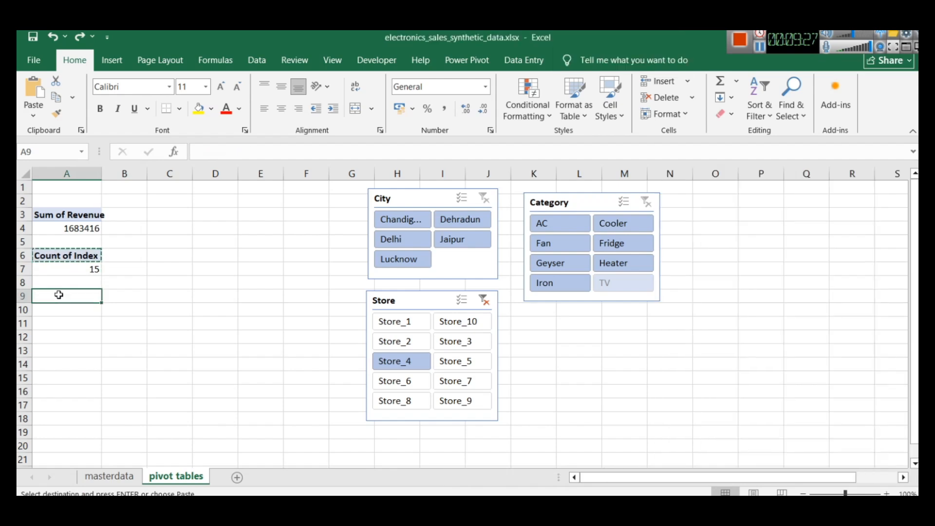
{"action": "key", "text": "ctrl+v"}
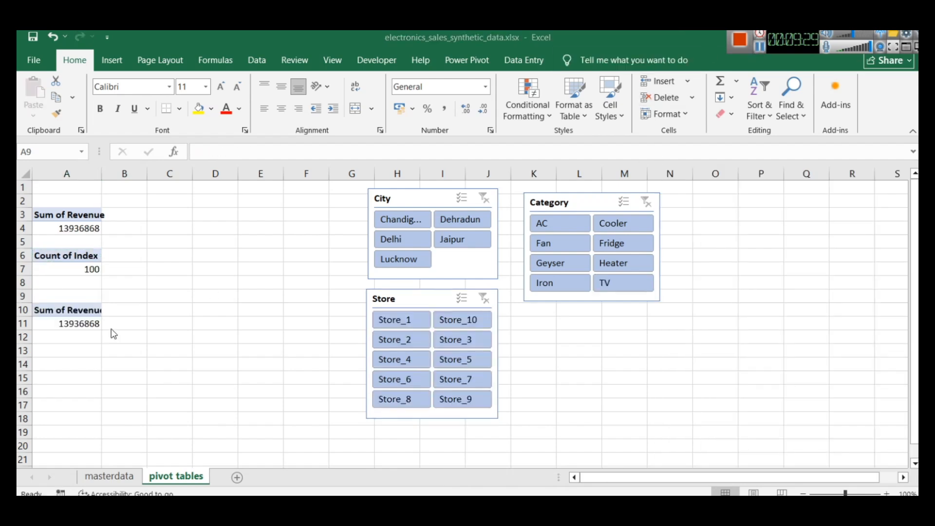
Replace the Revenue field with Quantity_Sold in the PivotTable starting at cell A10
{"action": "key", "text": "shift+space"}
{"action": "left_click", "coordinate": [54, 304]}
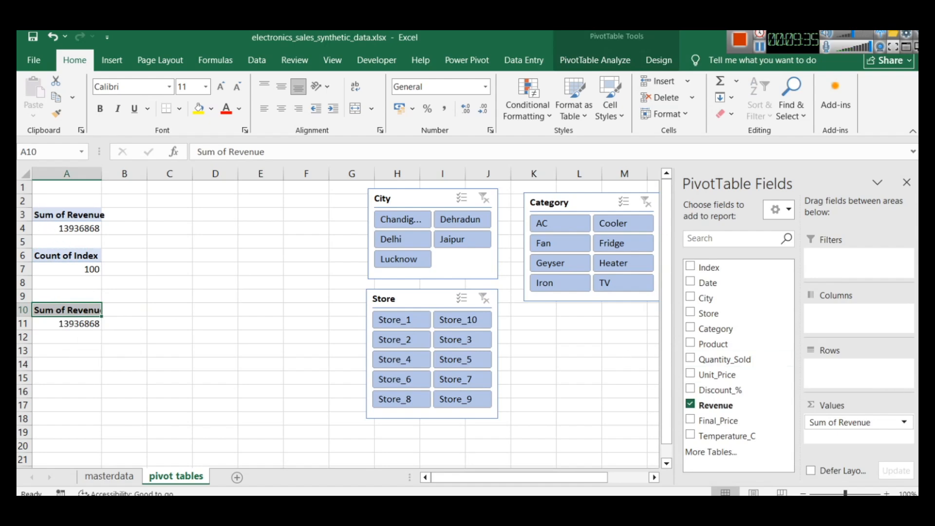
{"action": "key", "text": "alt+Tab"}
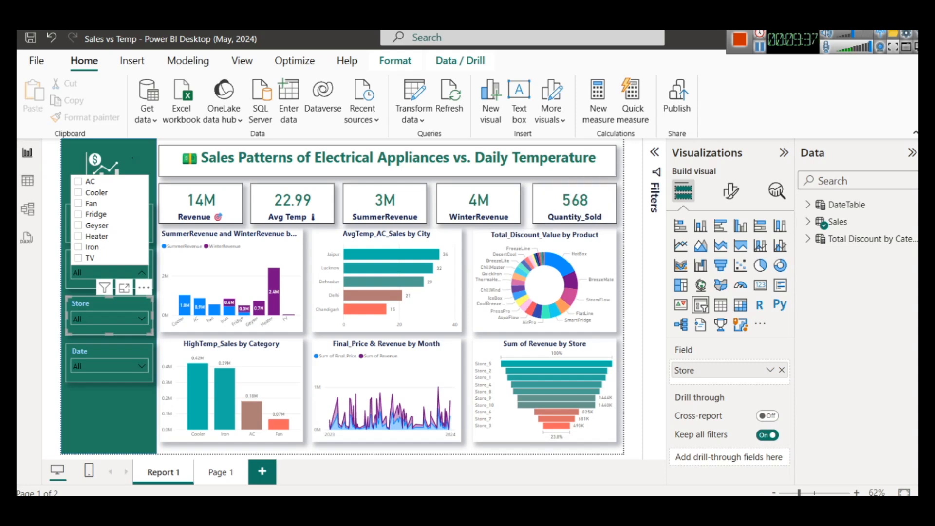
{"action": "key", "text": "alt+Tab"}
{"action": "left_click", "coordinate": [690, 406]}
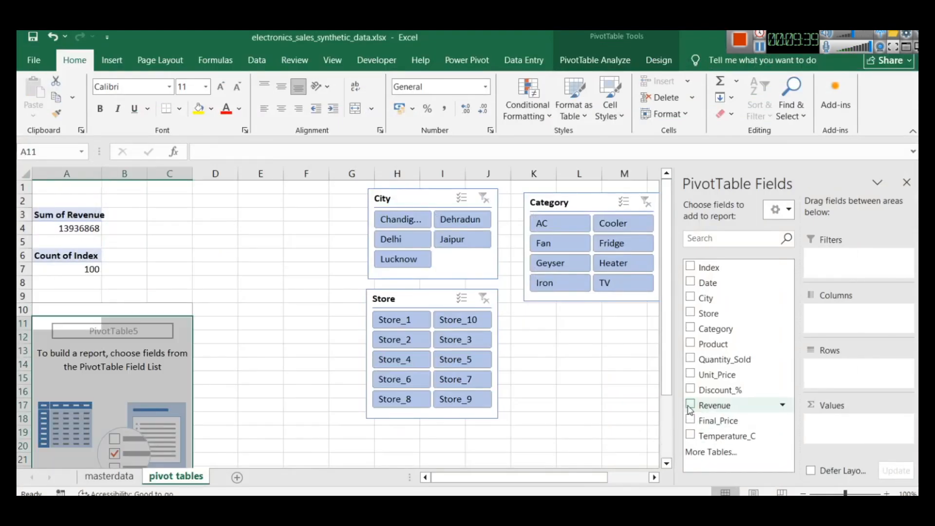
{"action": "left_click", "coordinate": [690, 359]}
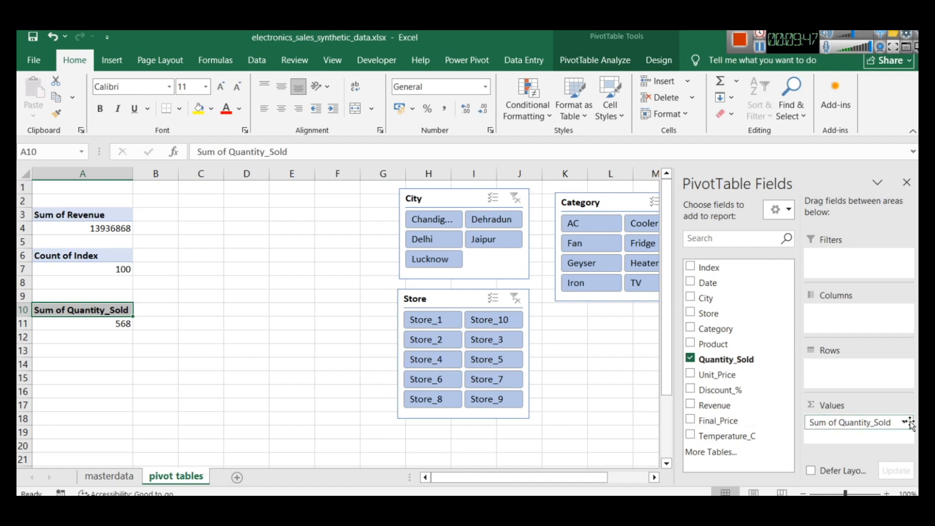
Set the custom name of the Quantity_Sold value field to "Total Quantity_Sold"
{"action": "left_click", "coordinate": [839, 424]}
{"action": "left_click", "coordinate": [856, 405]}
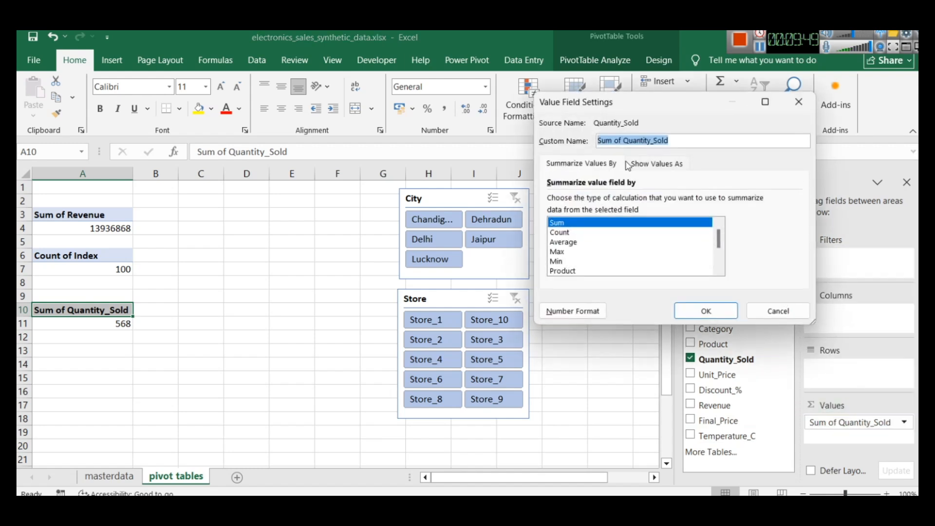
{"action": "left_click", "coordinate": [626, 141]}
{"action": "left_click_drag", "start_coordinate": [621, 141], "coordinate": [589, 141]}
{"action": "type", "text": "Total"}
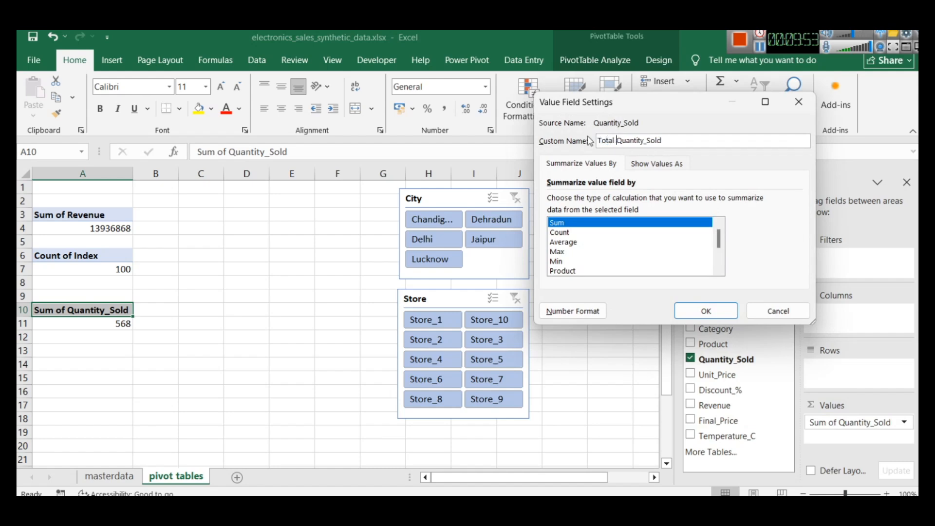
{"action": "left_click", "coordinate": [707, 311]}
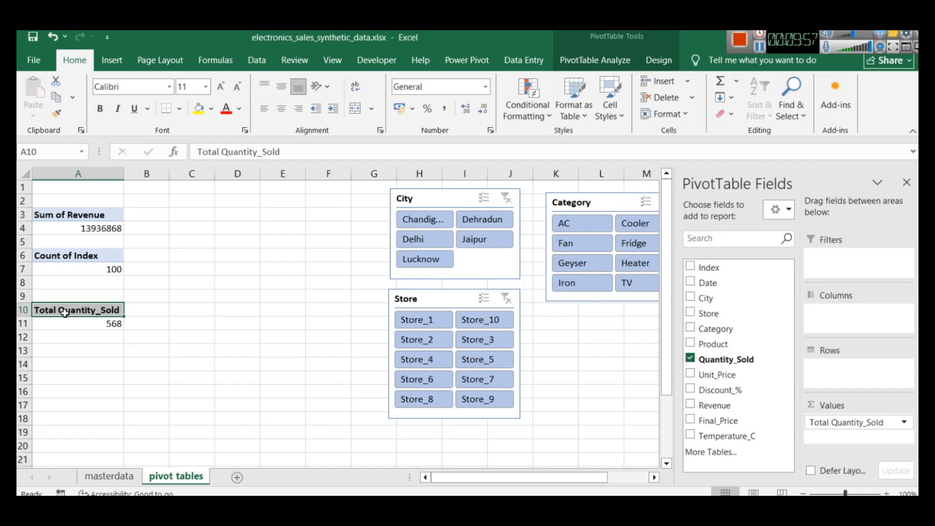
{"action": "left_click", "coordinate": [118, 338]}
{"action": "left_click", "coordinate": [84, 311]}
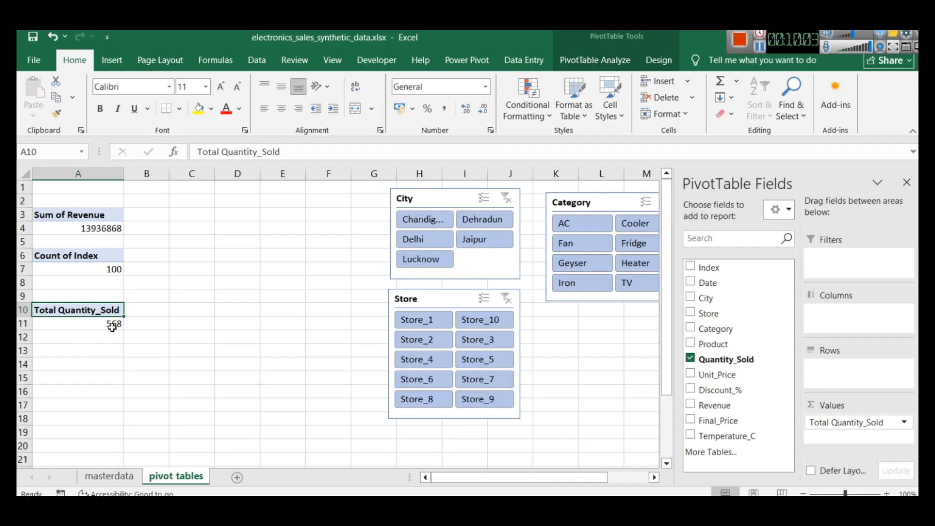
Check the KPI cards in the Power BI report and copy the Sum of Revenue PivotTable from A3:A4 into cell A13
{"action": "key", "text": "alt+Tab"}
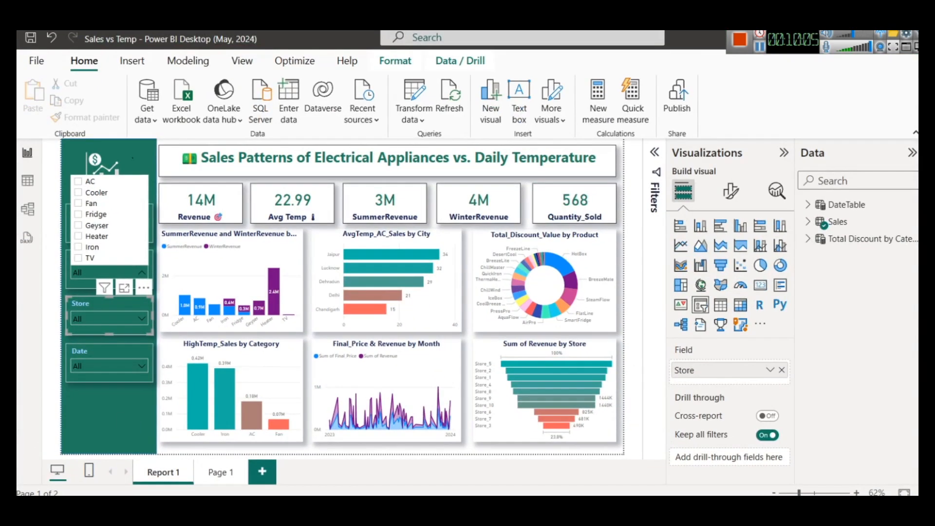
{"action": "key", "text": "alt+Tab"}
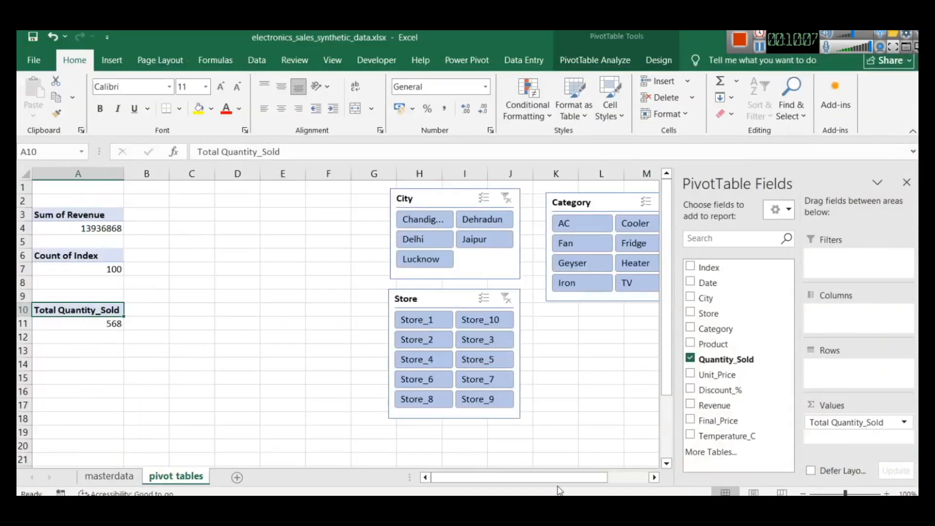
{"action": "left_click", "coordinate": [69, 325]}
{"action": "left_click_drag", "start_coordinate": [66, 215], "coordinate": [66, 228]}
{"action": "key", "text": "ctrl+c"}
{"action": "left_click", "coordinate": [63, 336]}
{"action": "left_click", "coordinate": [59, 348]}
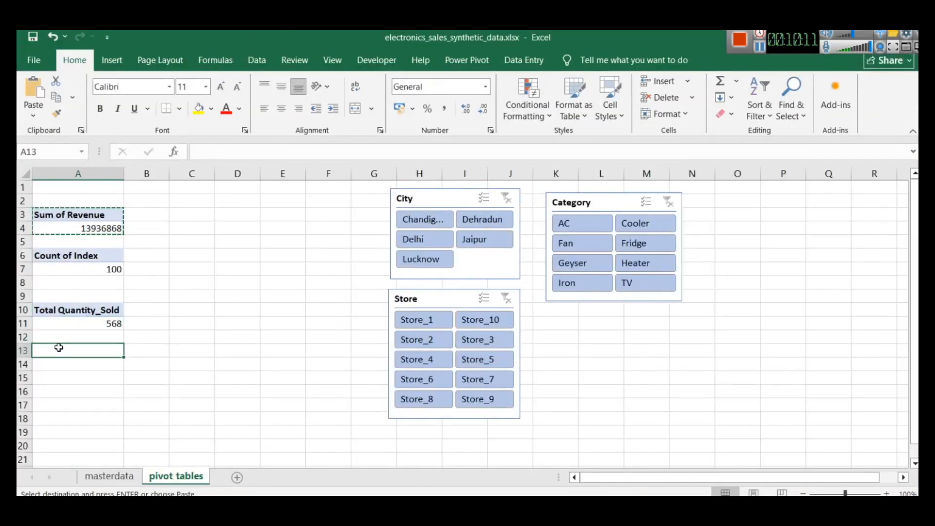
{"action": "key", "text": "ctrl+v"}
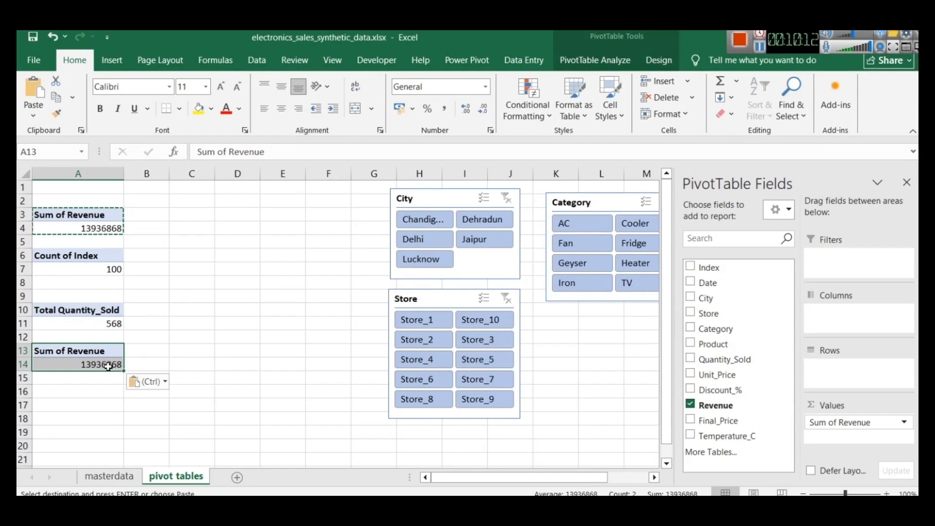
Replace Revenue with Temperature_C in the PivotTable at A13 and summarize the values by Average
{"action": "left_click", "coordinate": [690, 404]}
{"action": "left_click", "coordinate": [691, 435]}
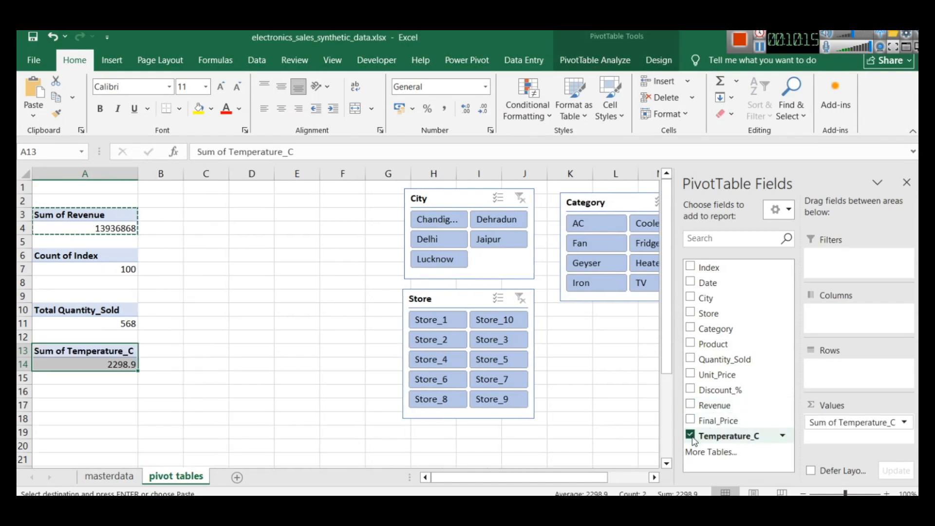
{"action": "left_click", "coordinate": [904, 422]}
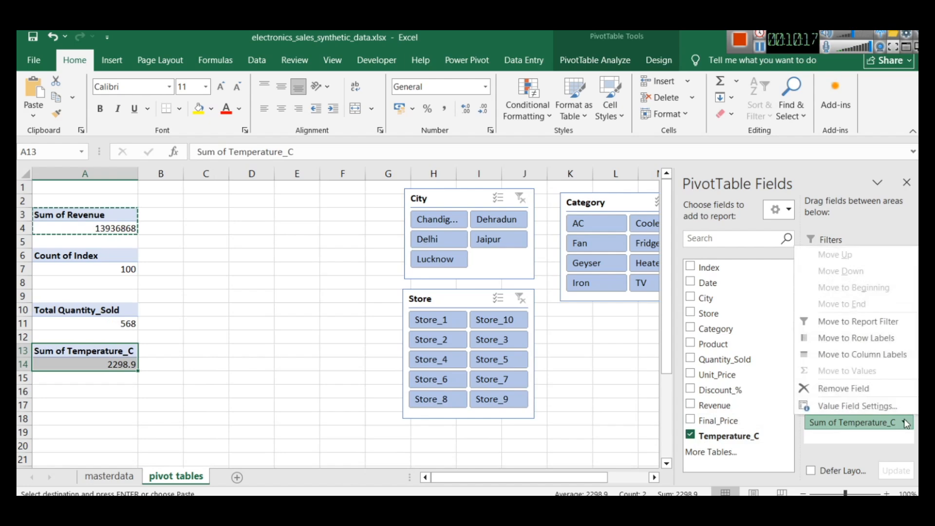
{"action": "left_click", "coordinate": [856, 405]}
{"action": "left_click", "coordinate": [566, 242]}
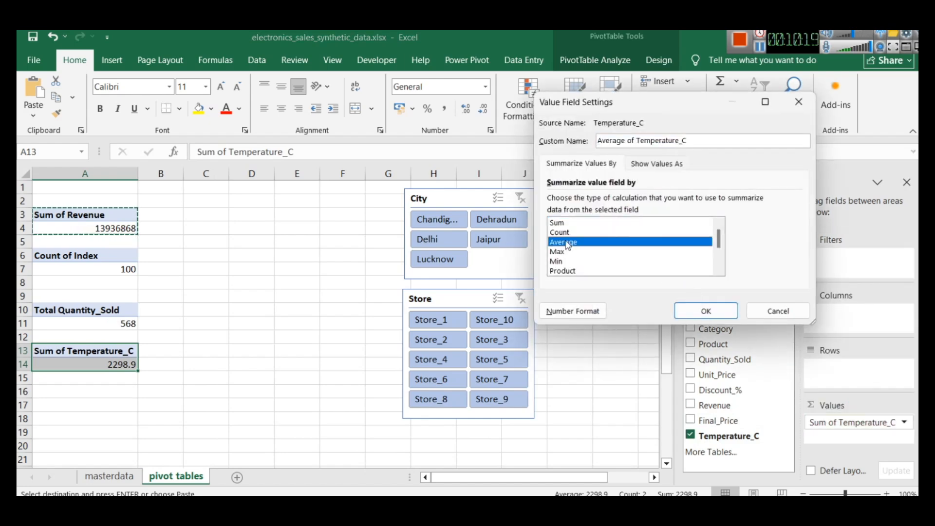
{"action": "left_click", "coordinate": [706, 310]}
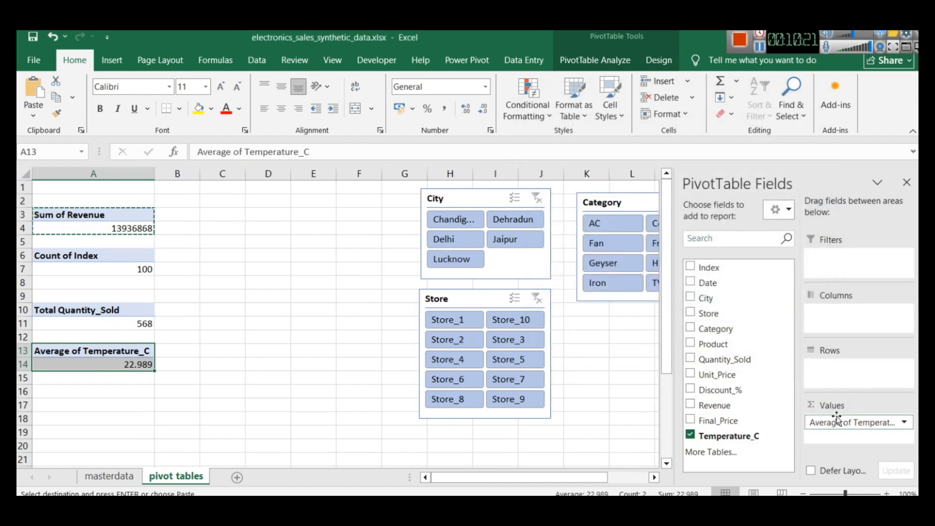
Set the custom name of the temperature value field to "Avg Temp" and widen column A to fit the PivotTable headers
{"action": "left_click", "coordinate": [904, 423]}
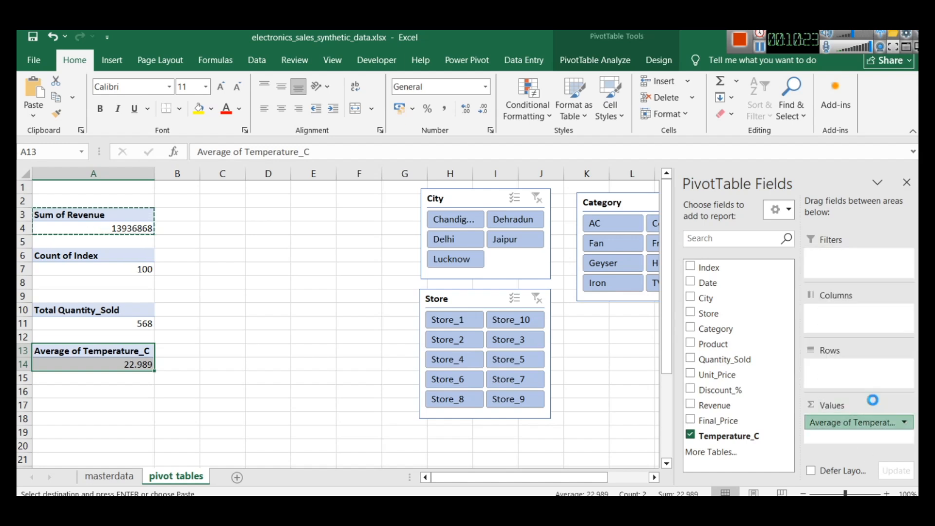
{"action": "left_click", "coordinate": [875, 406]}
{"action": "type", "text": "Av"}
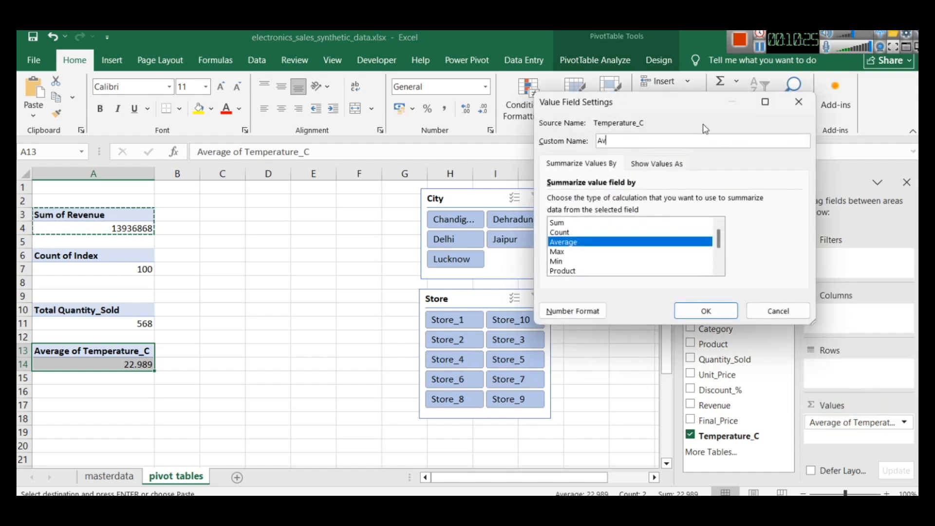
{"action": "type", "text": "g Temp"}
{"action": "key", "text": "Return"}
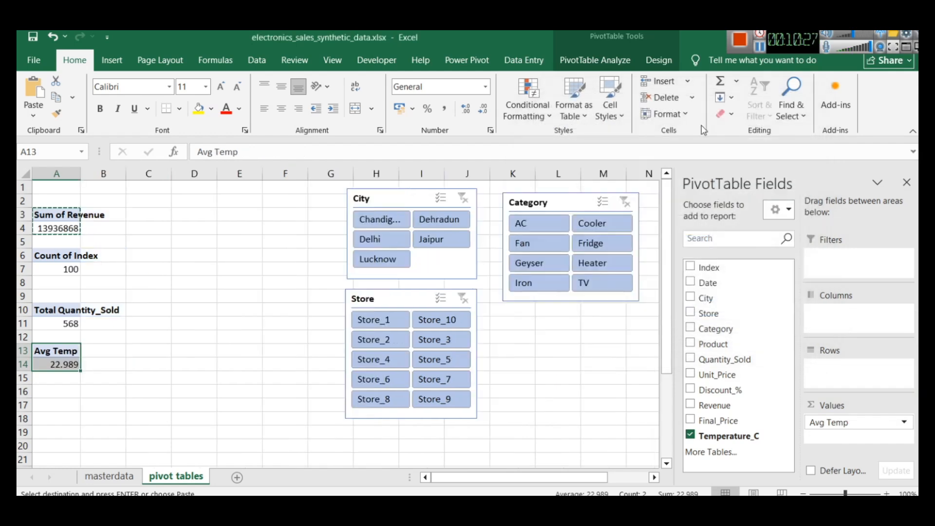
{"action": "left_click_drag", "start_coordinate": [81, 174], "coordinate": [120, 173]}
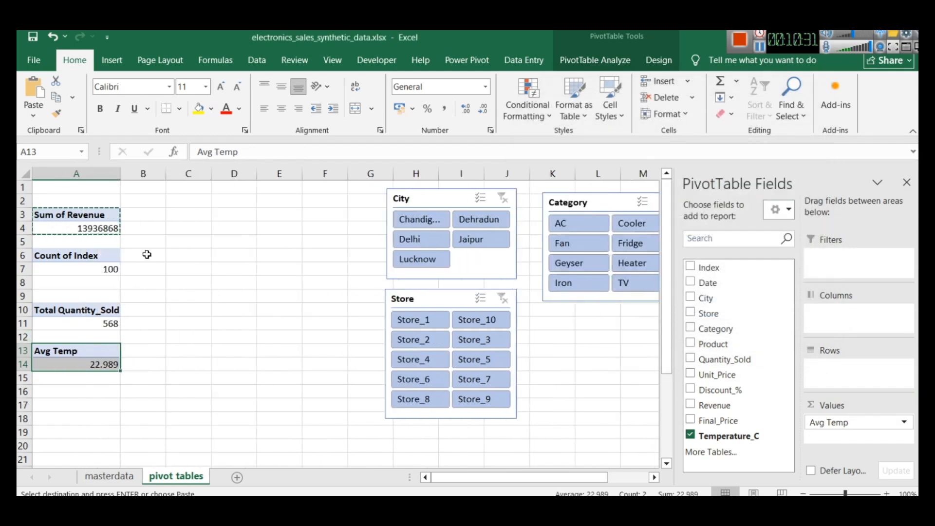
{"action": "left_click", "coordinate": [152, 266]}
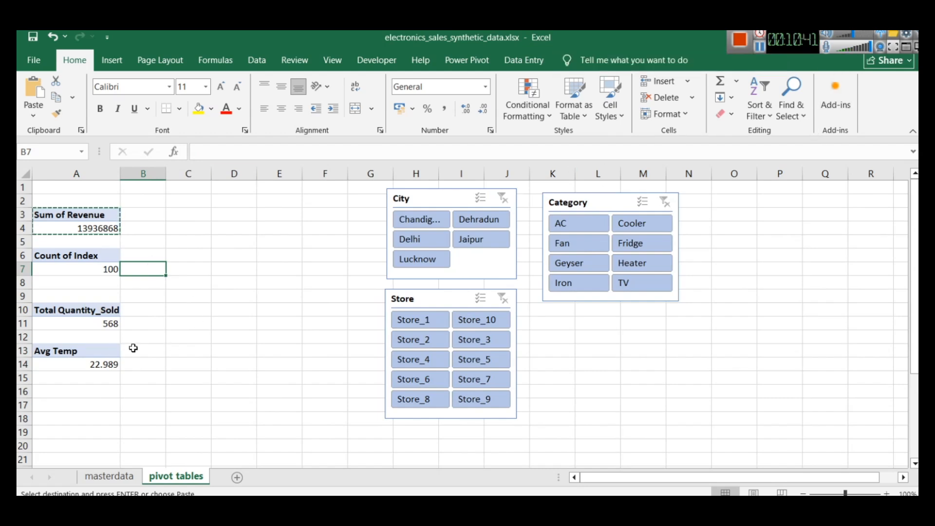
{"action": "left_click", "coordinate": [83, 348]}
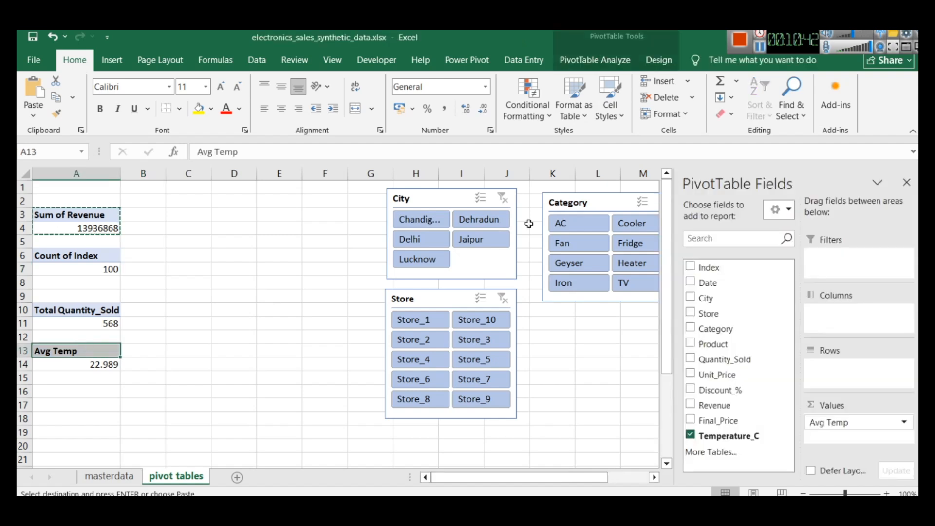
{"action": "left_click", "coordinate": [757, 53]}
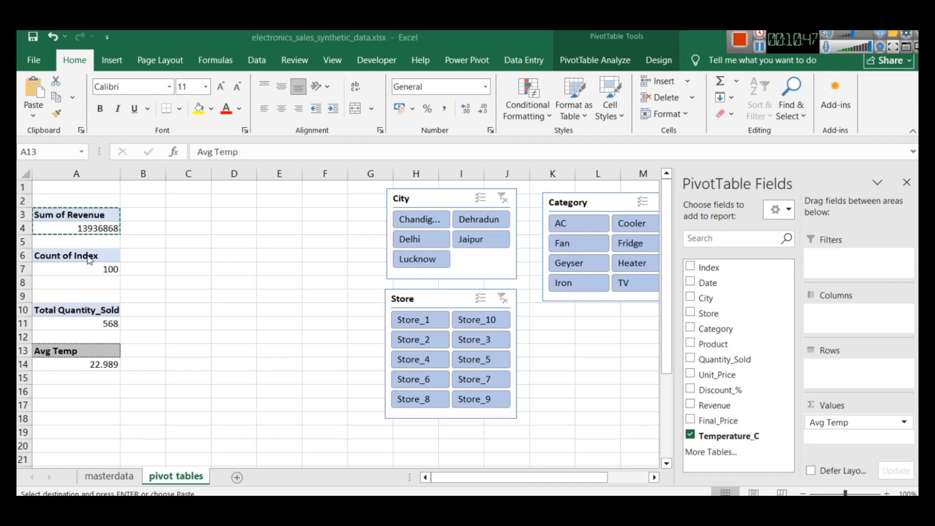
{"action": "left_click", "coordinate": [85, 229]}
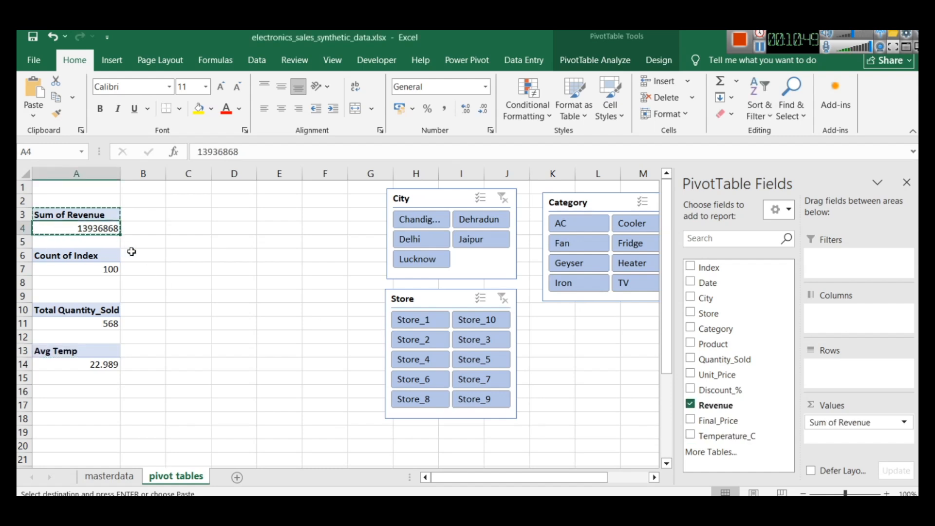
{"action": "left_click", "coordinate": [143, 255]}
Try to copy only the Sum of Revenue header cell to A16, and undo the paste
{"action": "left_click", "coordinate": [62, 215]}
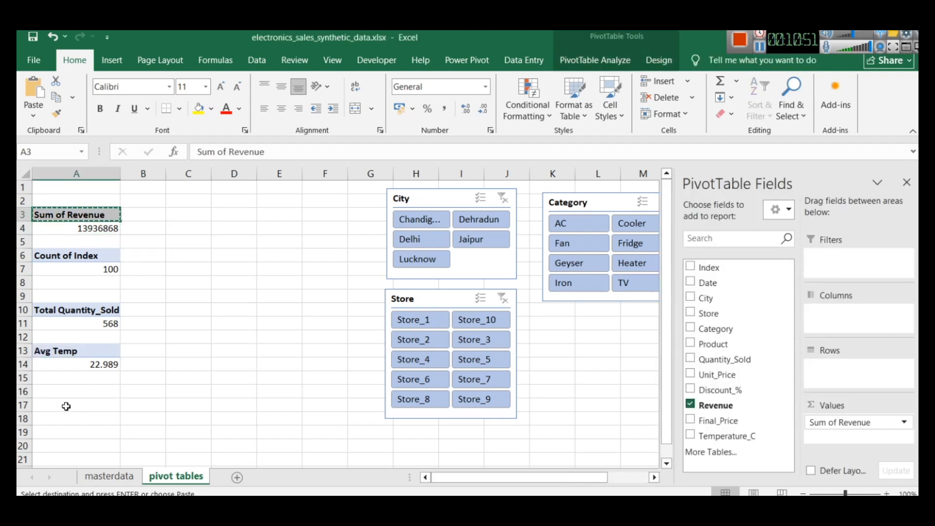
{"action": "left_click", "coordinate": [62, 391]}
{"action": "key", "text": "ctrl+v"}
{"action": "key", "text": "ctrl+z"}
Copy the whole Sum of Revenue PivotTable from A3:A4 into cell A16
{"action": "left_click_drag", "start_coordinate": [76, 230], "coordinate": [44, 209]}
{"action": "left_click", "coordinate": [67, 390]}
{"action": "key", "text": "ctrl+v"}
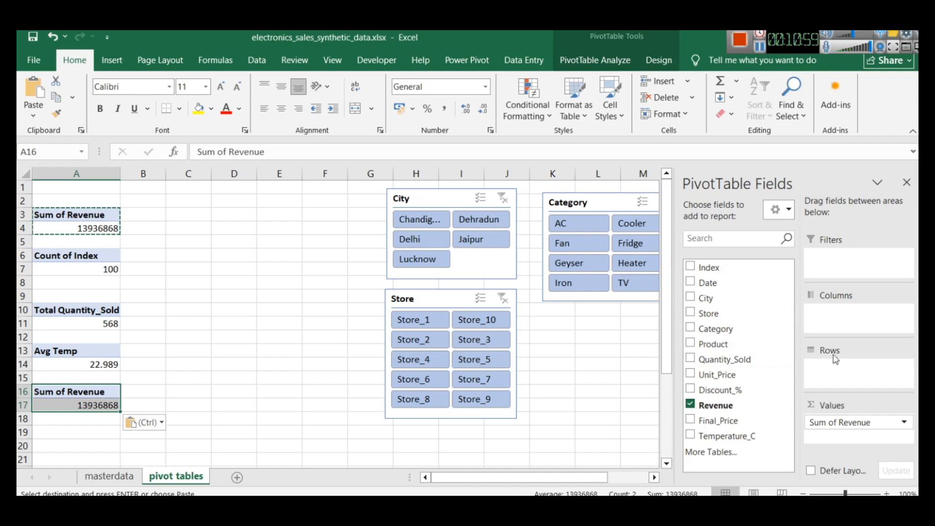
Switch to Power BI and inspect the SummerRevenue and WinterRevenue cards in the report
{"action": "key", "text": "alt+Tab"}
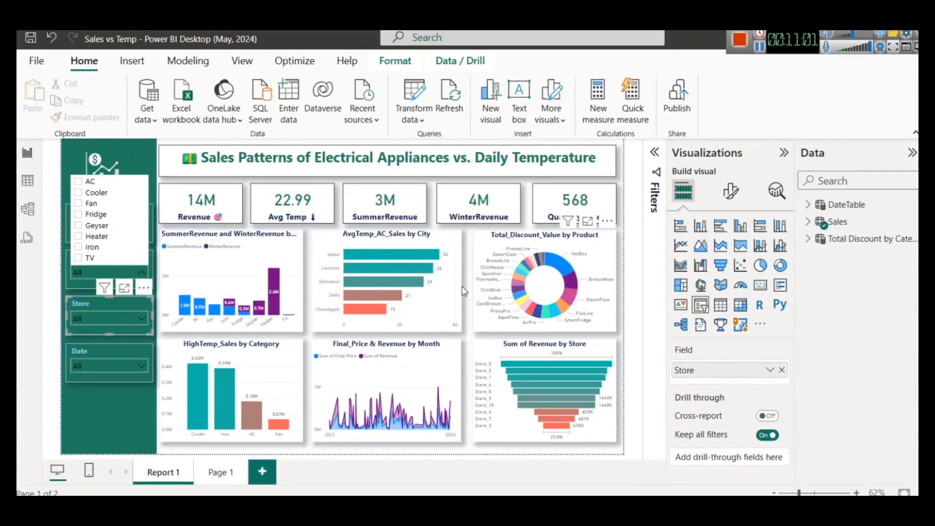
{"action": "left_click", "coordinate": [363, 210]}
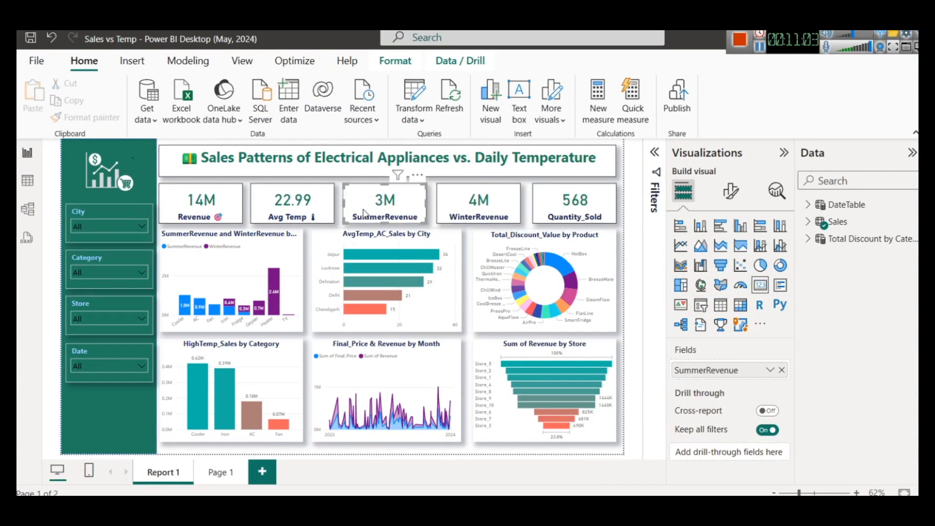
{"action": "left_click", "coordinate": [502, 217]}
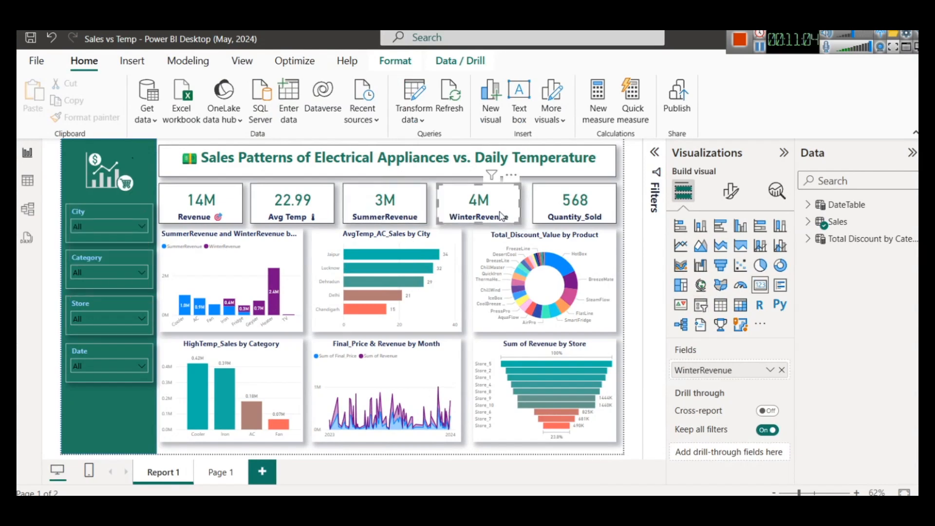
Open the Sales table in Power BI's table view and examine the formula of the WinterRevenue measure
{"action": "left_click", "coordinate": [27, 181]}
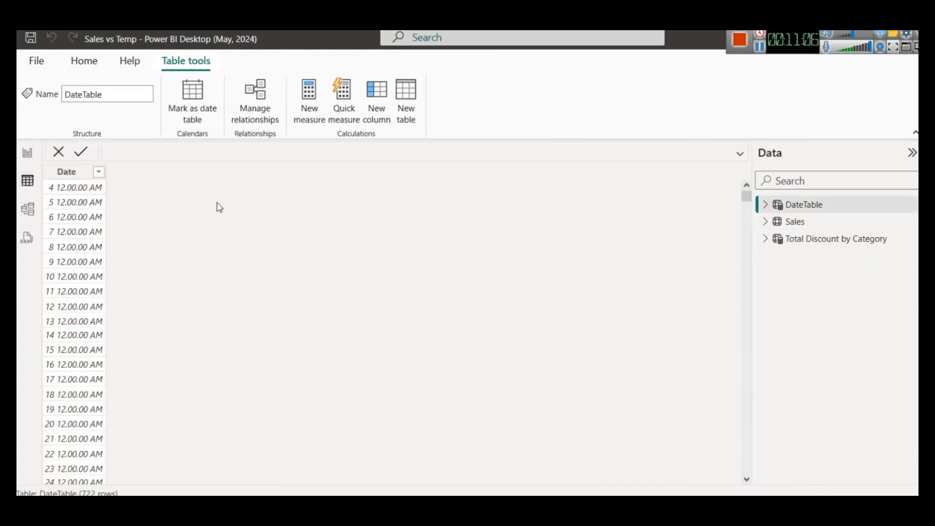
{"action": "left_click", "coordinate": [798, 221]}
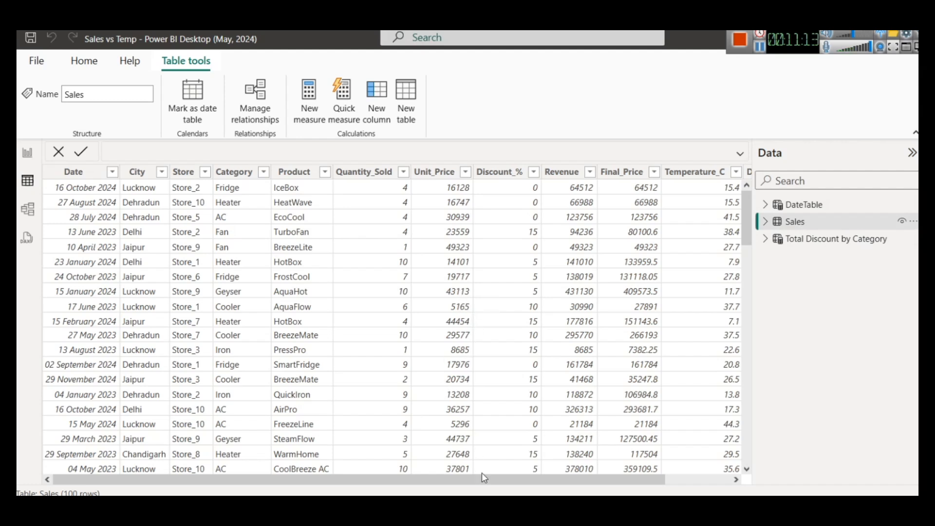
{"action": "left_click_drag", "start_coordinate": [486, 478], "coordinate": [276, 447]}
{"action": "left_click", "coordinate": [112, 172]}
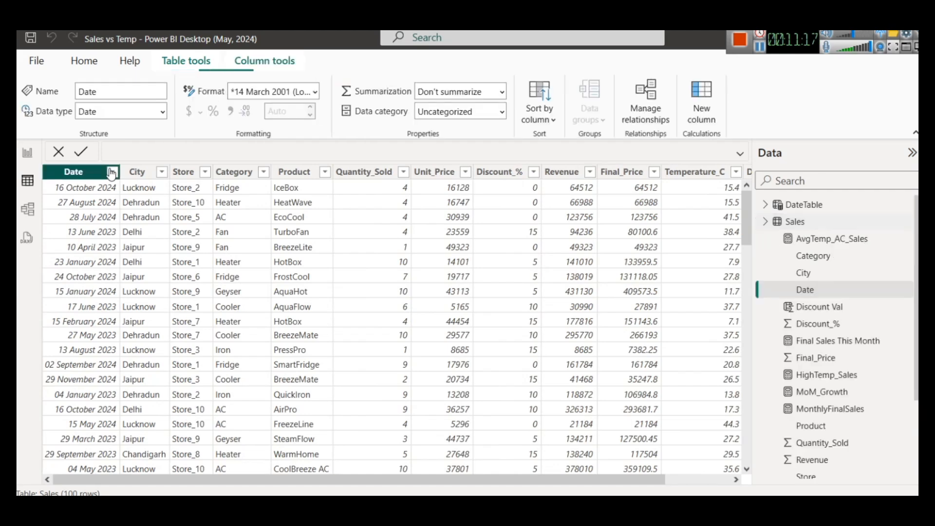
{"action": "left_click", "coordinate": [409, 152]}
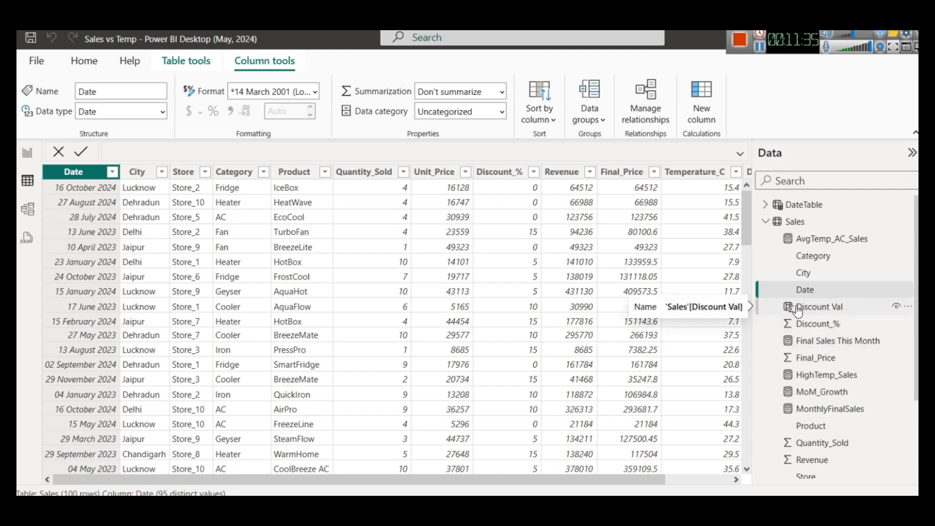
{"action": "scroll", "coordinate": [828, 331], "scroll_direction": "down", "scroll_amount": 5}
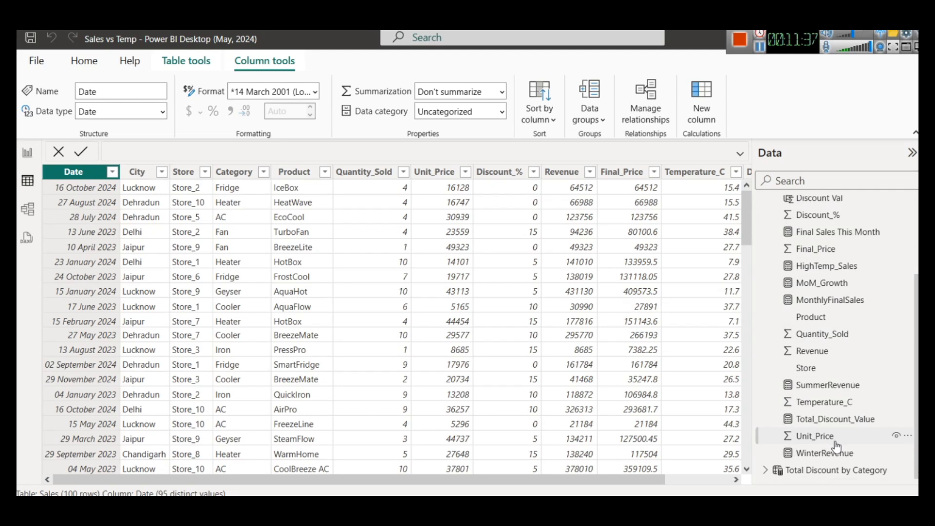
{"action": "left_click", "coordinate": [828, 453]}
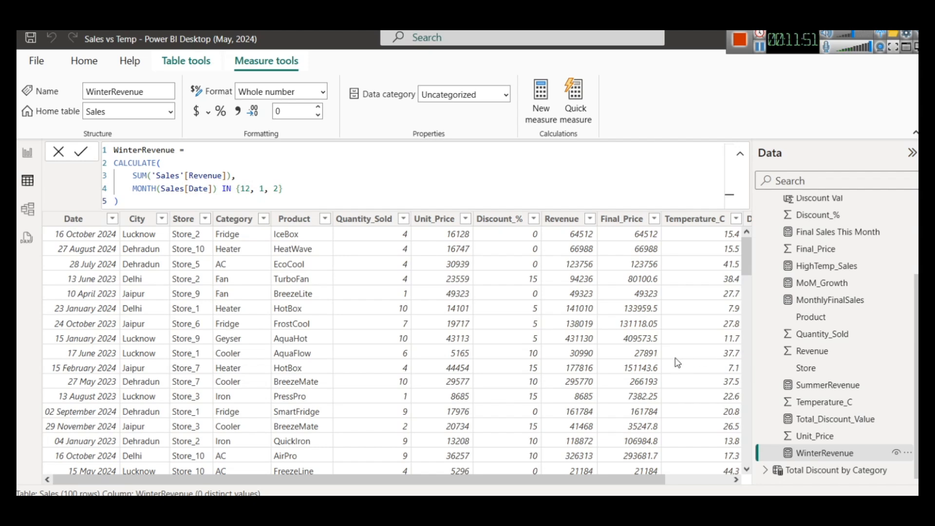
Switch to Excel and copy the Sum of Revenue PivotTable from A3:A4 into cell A18
{"action": "key", "text": "alt+Tab"}
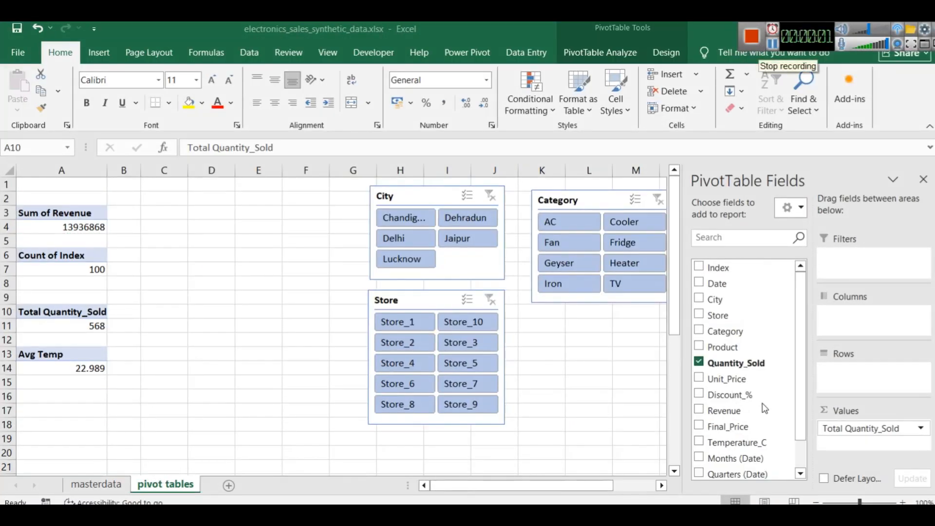
{"action": "scroll", "coordinate": [742, 370], "scroll_direction": "down", "scroll_amount": 1}
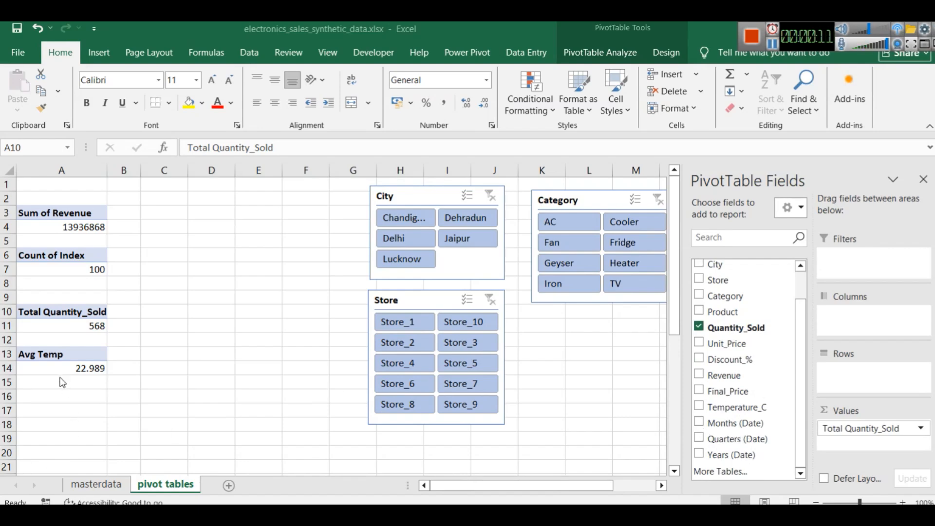
{"action": "left_click_drag", "start_coordinate": [41, 227], "coordinate": [32, 218]}
{"action": "key", "text": "ctrl+c"}
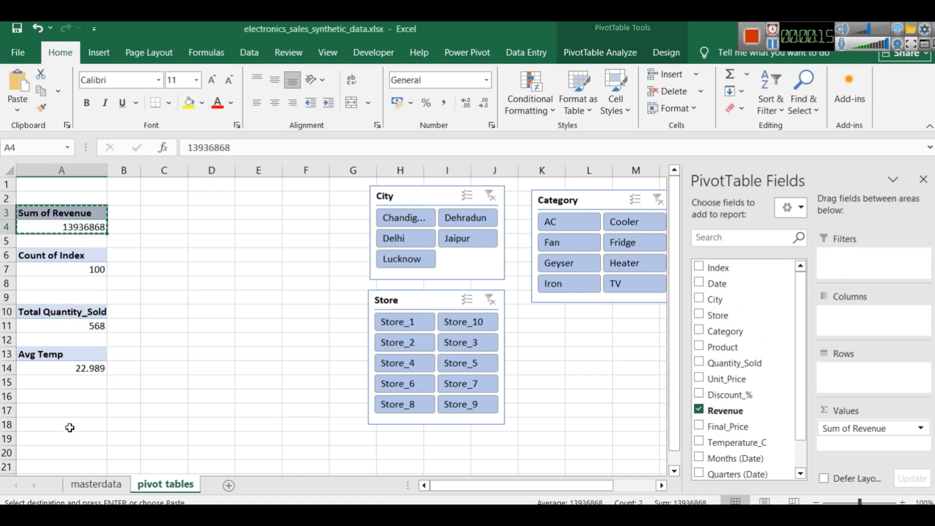
{"action": "left_click", "coordinate": [41, 426]}
{"action": "key", "text": "ctrl+v"}
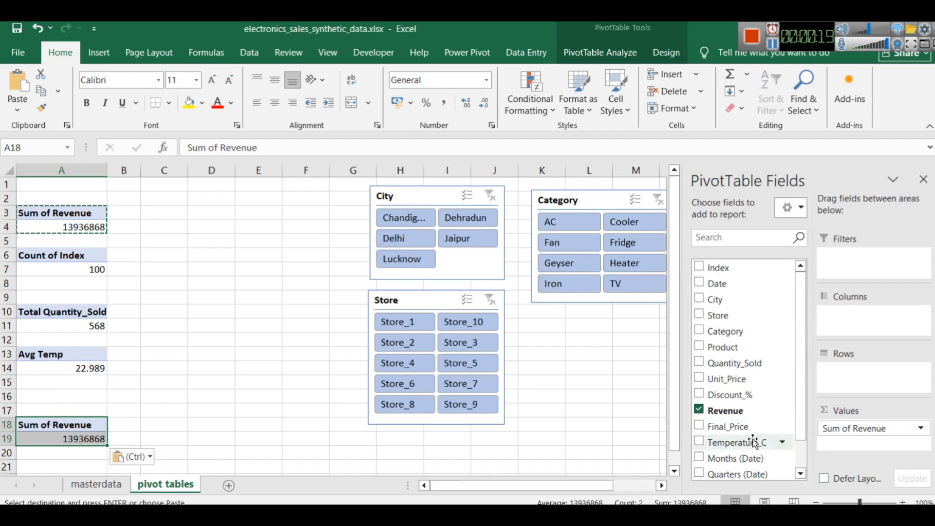
Add Months (Date) as a report filter to the PivotTable copied at A18
{"action": "scroll", "coordinate": [751, 438], "scroll_direction": "down", "scroll_amount": 1}
{"action": "left_click_drag", "start_coordinate": [735, 424], "coordinate": [877, 272]}
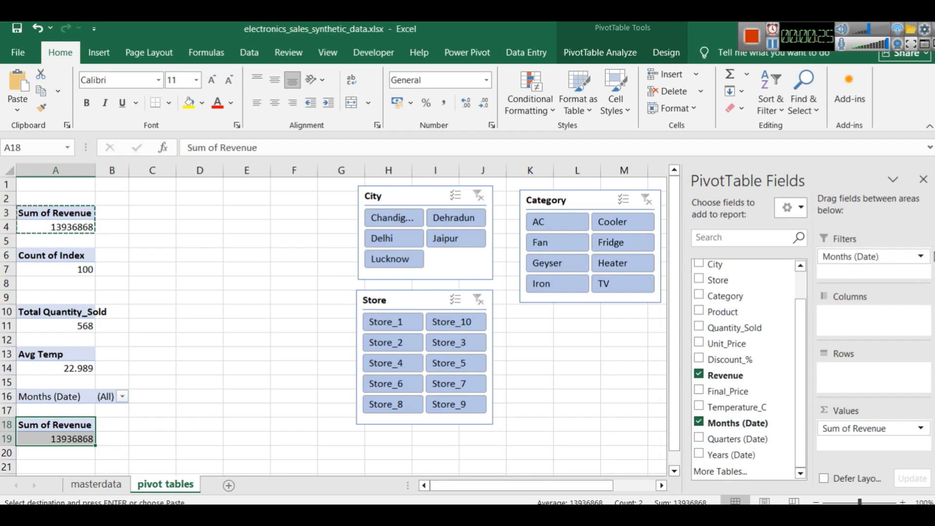
{"action": "left_click", "coordinate": [921, 259]}
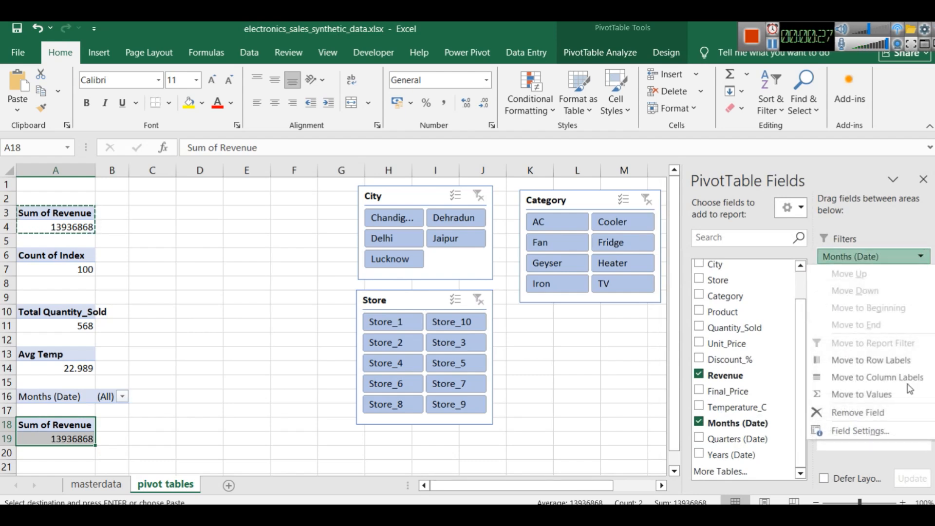
{"action": "left_click", "coordinate": [861, 431]}
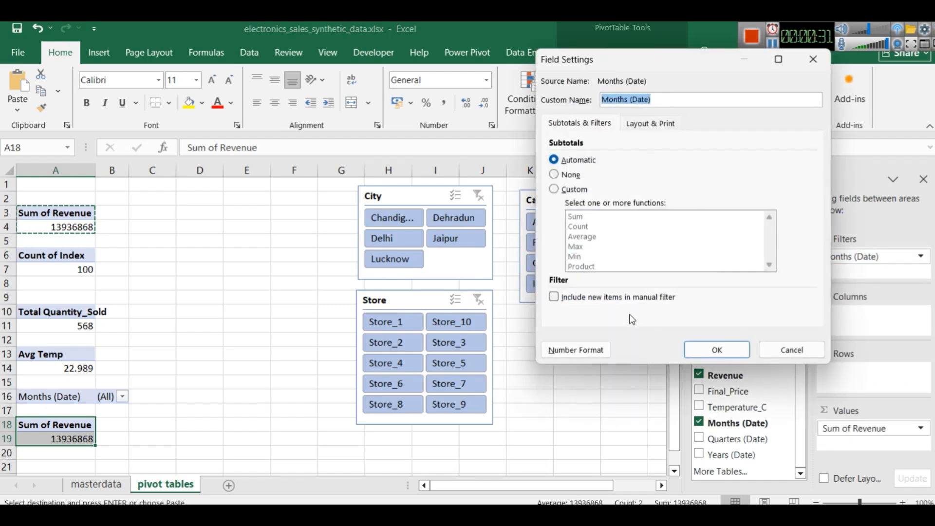
{"action": "left_click", "coordinate": [793, 350]}
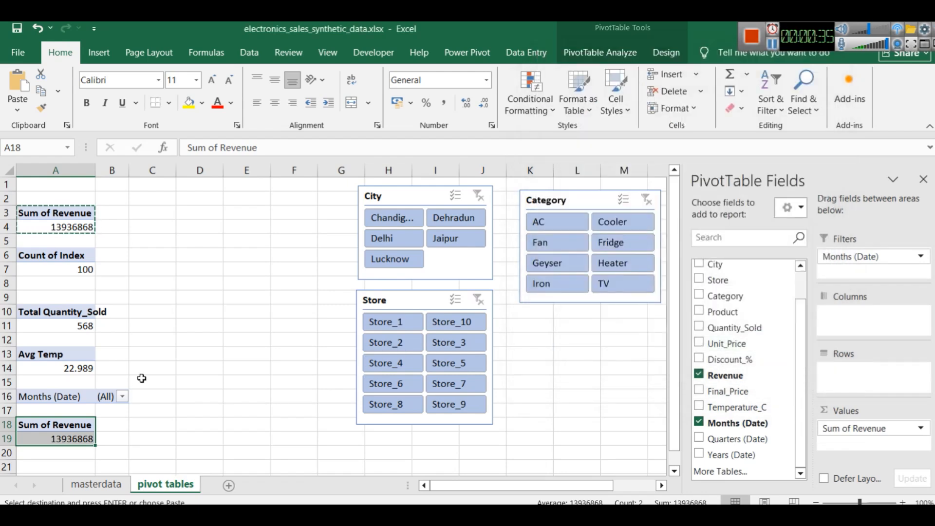
Filter the PivotTable at A18 to the winter months Jan, Feb and Dec using multiple item selection
{"action": "left_click", "coordinate": [122, 398]}
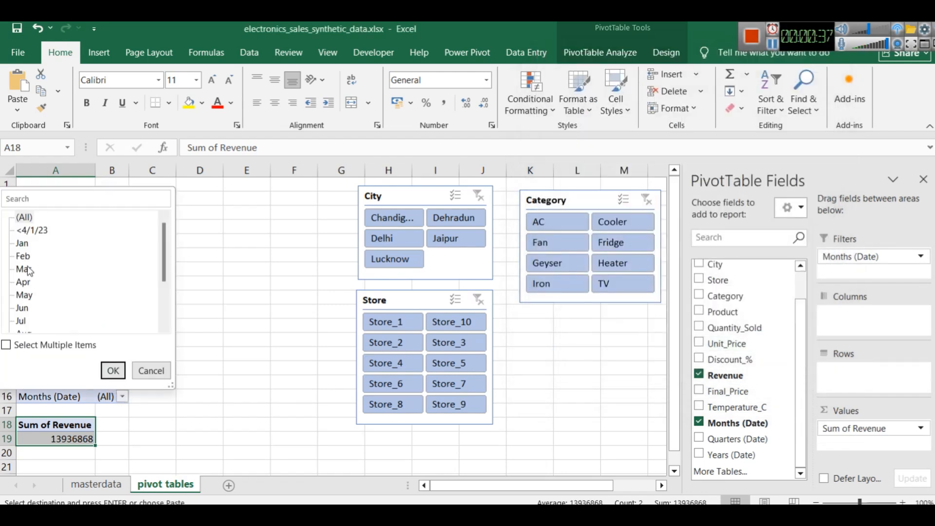
{"action": "left_click", "coordinate": [33, 347]}
{"action": "left_click", "coordinate": [20, 217]}
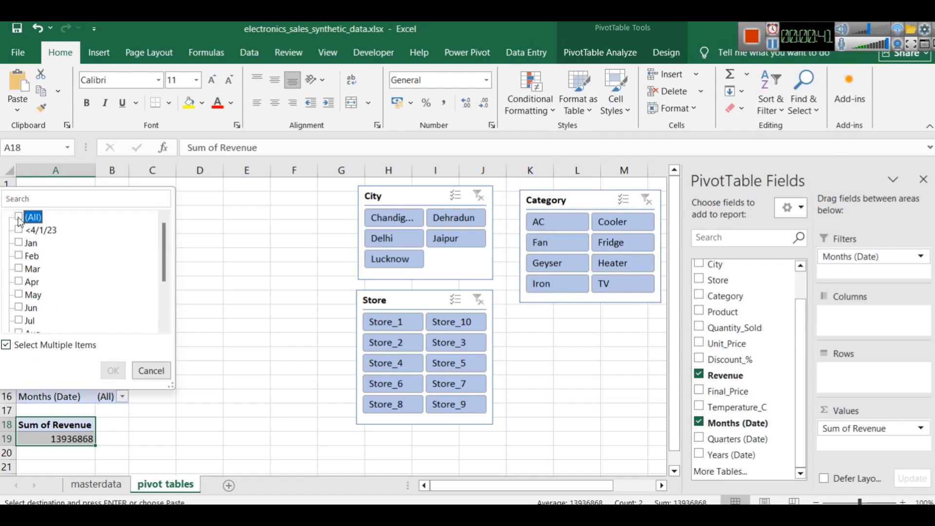
{"action": "scroll", "coordinate": [34, 279], "scroll_direction": "down", "scroll_amount": 3}
{"action": "scroll", "coordinate": [33, 277], "scroll_direction": "up", "scroll_amount": 3}
{"action": "left_click", "coordinate": [20, 242]}
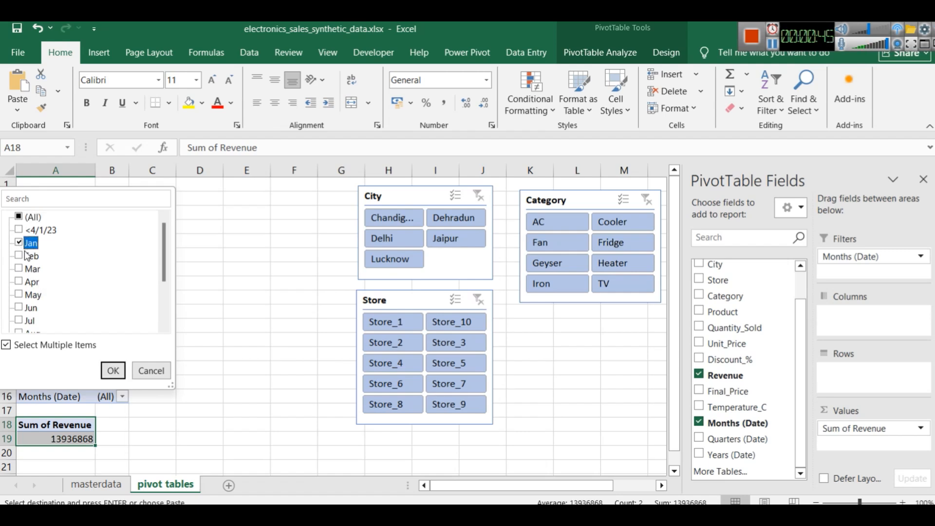
{"action": "scroll", "coordinate": [9, 311], "scroll_direction": "down", "scroll_amount": 2}
{"action": "left_click", "coordinate": [20, 306]}
{"action": "scroll", "coordinate": [20, 303], "scroll_direction": "up", "scroll_amount": 1}
{"action": "left_click", "coordinate": [18, 217]}
{"action": "scroll", "coordinate": [54, 258], "scroll_direction": "up", "scroll_amount": 1}
{"action": "left_click", "coordinate": [113, 371]}
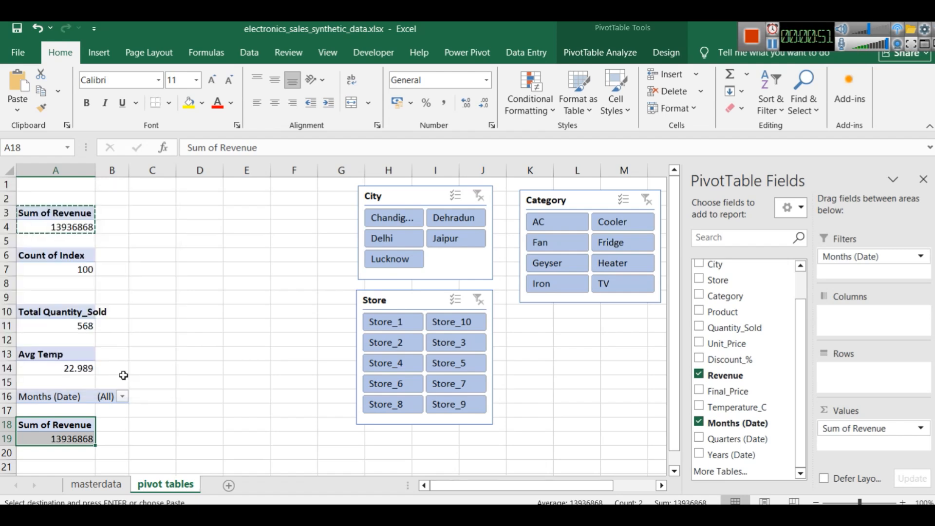
{"action": "left_click", "coordinate": [139, 438]}
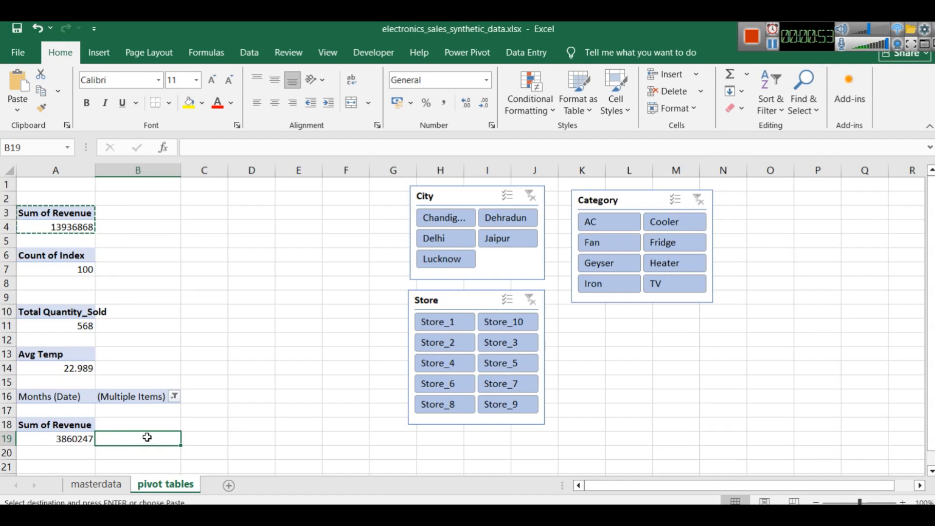
Switch to Power BI and set the WinterRevenue card's callout value display units to Thousands
{"action": "left_click", "coordinate": [214, 439]}
{"action": "left_click", "coordinate": [68, 438]}
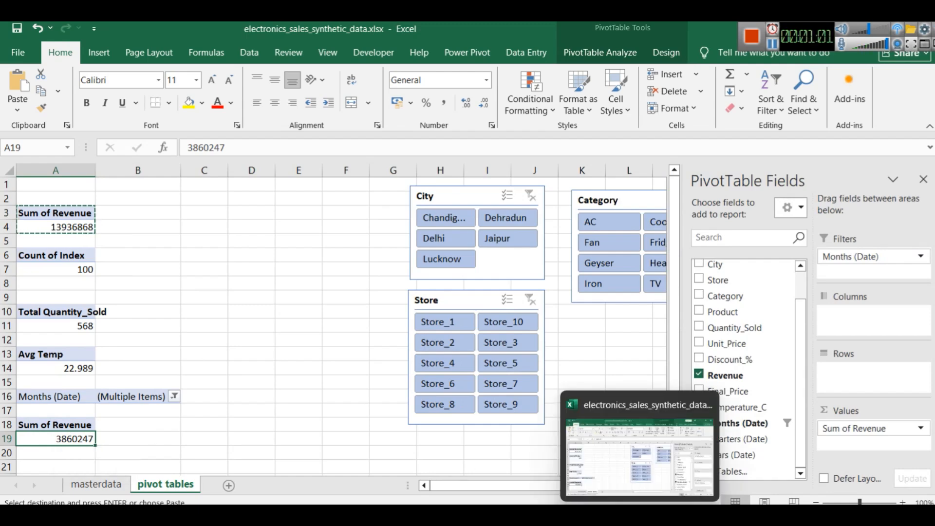
{"action": "left_click", "coordinate": [667, 517]}
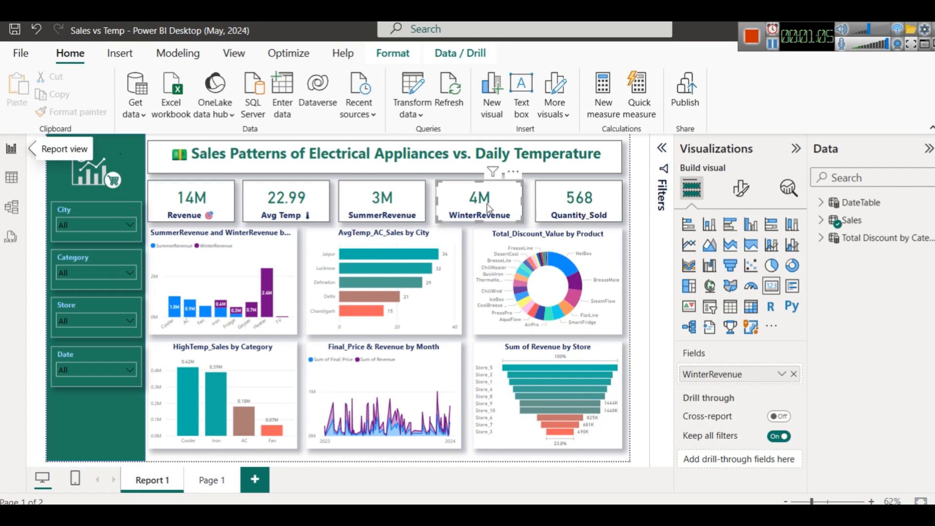
{"action": "left_click", "coordinate": [736, 188]}
{"action": "left_click", "coordinate": [716, 291]}
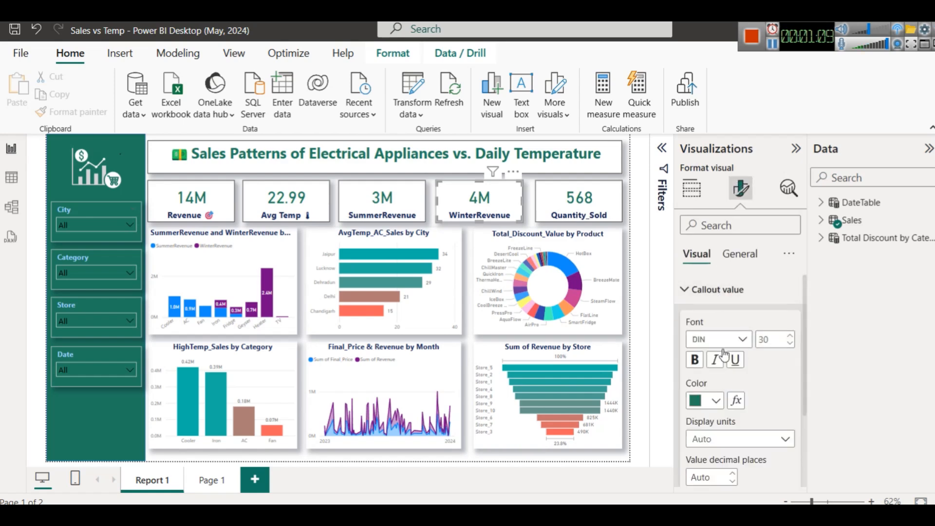
{"action": "left_click", "coordinate": [731, 440]}
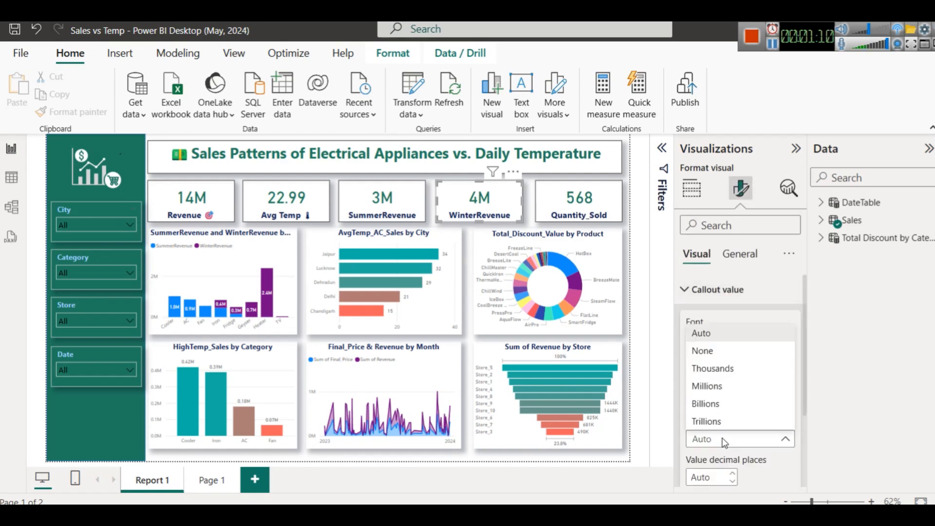
{"action": "left_click", "coordinate": [722, 368]}
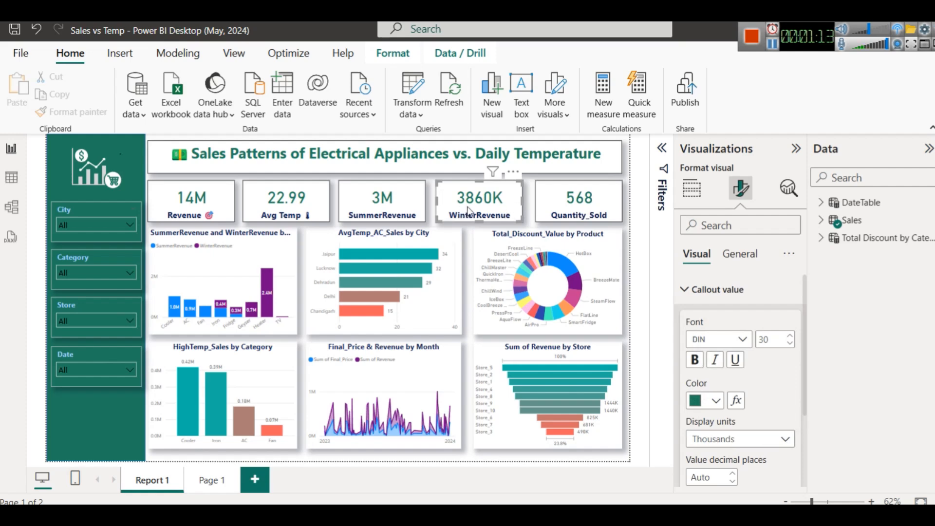
Switch to Excel and name the month-filtered PivotTable at A18 WinterSales
{"action": "key", "text": "alt+Tab"}
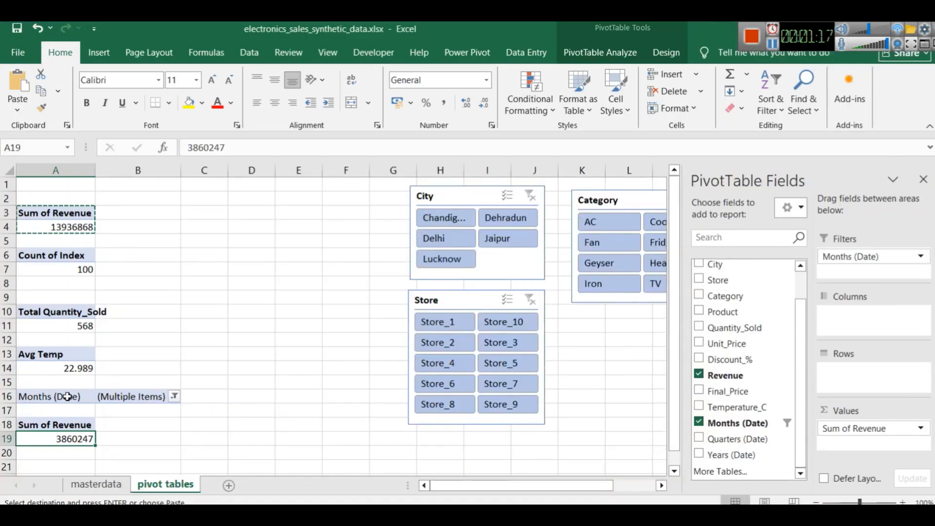
{"action": "left_click_drag", "start_coordinate": [54, 439], "coordinate": [21, 420]}
{"action": "left_click", "coordinate": [120, 438]}
{"action": "left_click", "coordinate": [34, 426]}
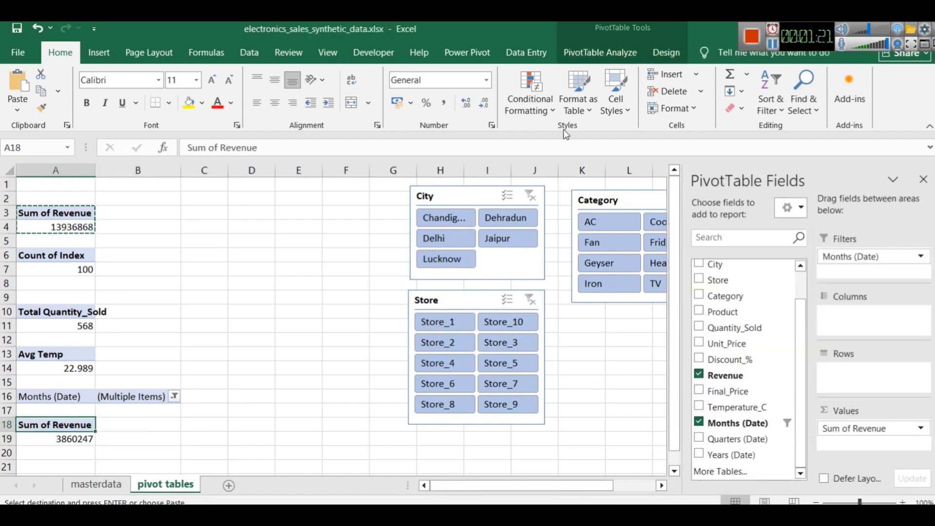
{"action": "left_click", "coordinate": [593, 54]}
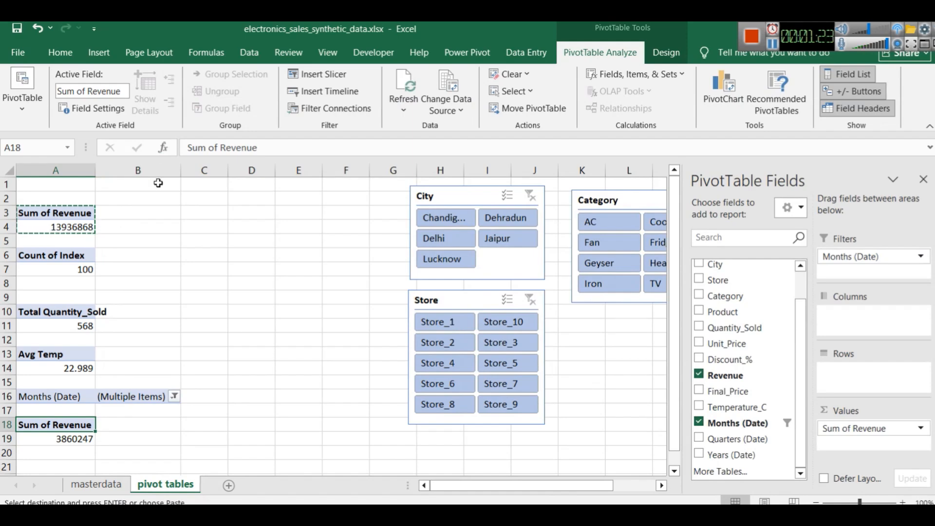
{"action": "left_click", "coordinate": [33, 107]}
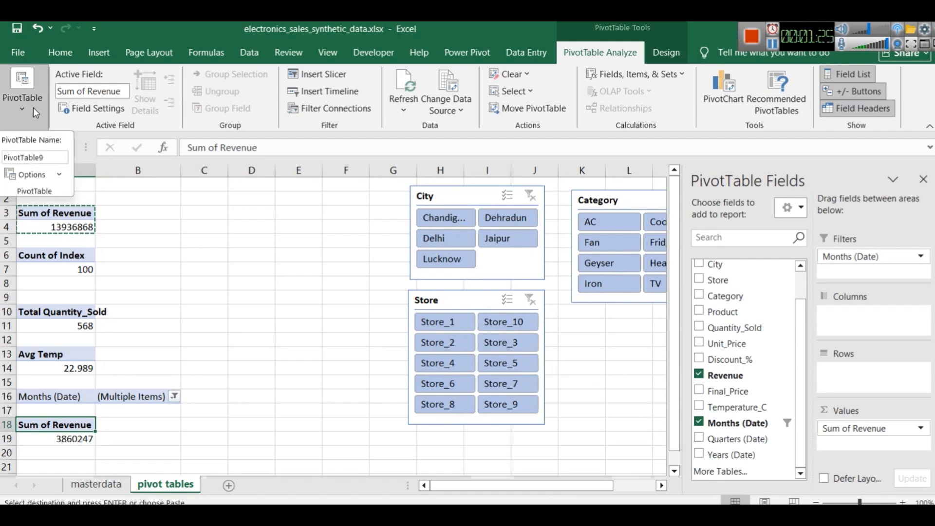
{"action": "left_click", "coordinate": [43, 155]}
{"action": "type", "text": "Winte"}
{"action": "key", "text": "BackSpace"}
{"action": "type", "text": "erSales"}
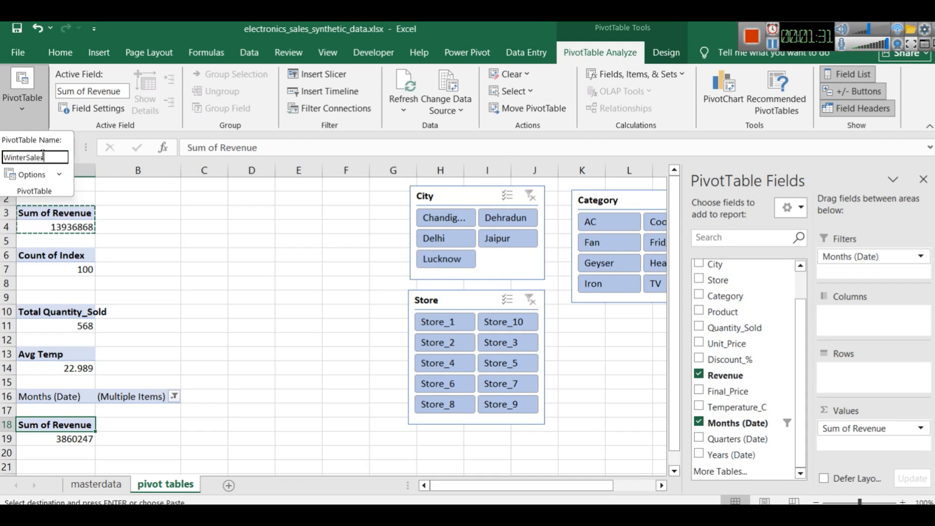
{"action": "key", "text": "Return"}
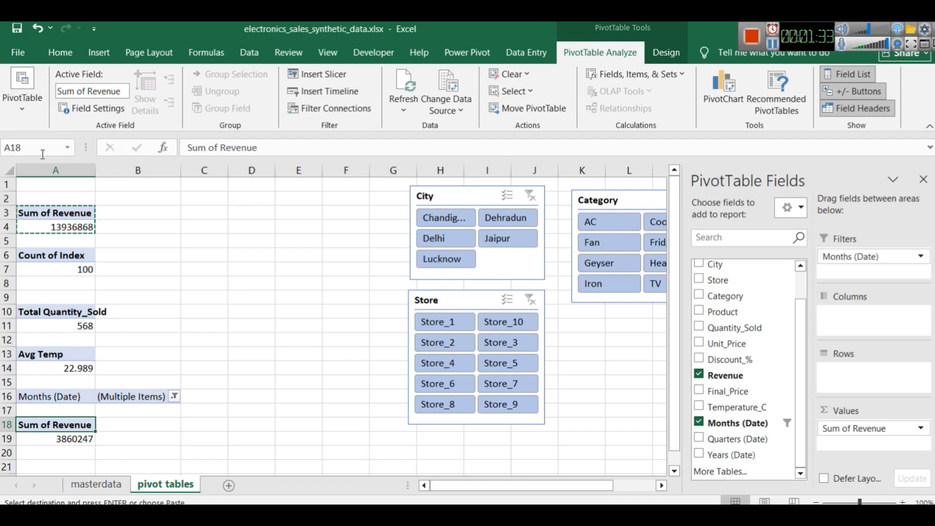
{"action": "left_click", "coordinate": [189, 330]}
Try to copy the filtered Sum of Revenue cells from A18:A19 into A22, and remove the pasted copy
{"action": "scroll", "coordinate": [185, 351], "scroll_direction": "down", "scroll_amount": 2}
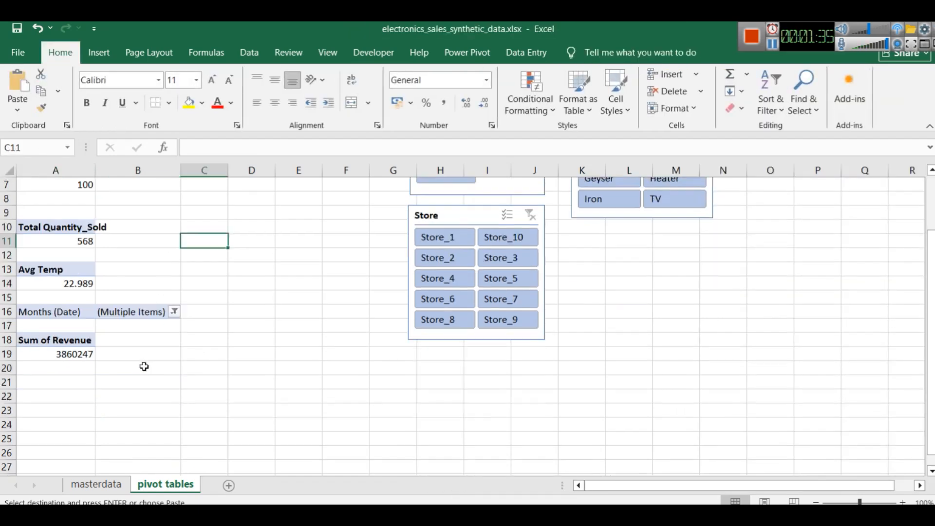
{"action": "left_click_drag", "start_coordinate": [55, 356], "coordinate": [69, 336]}
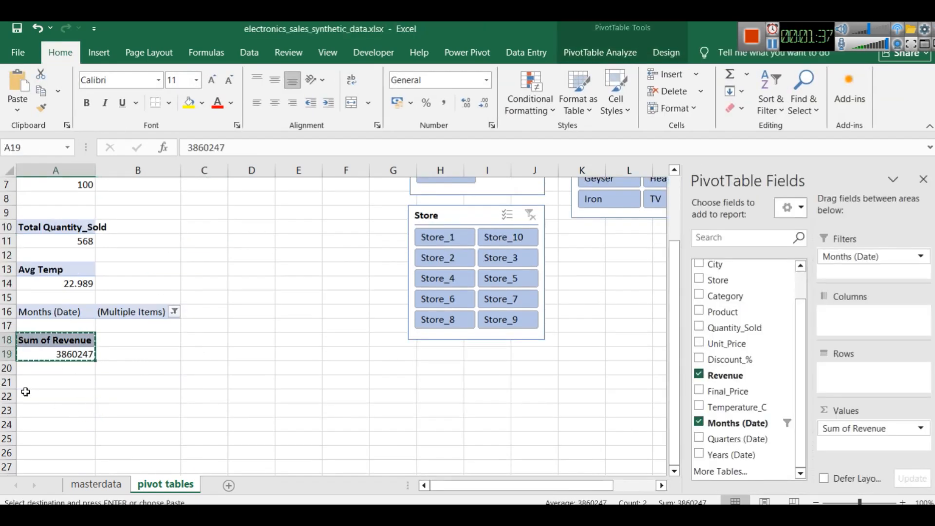
{"action": "left_click", "coordinate": [73, 396]}
{"action": "key", "text": "ctrl+v"}
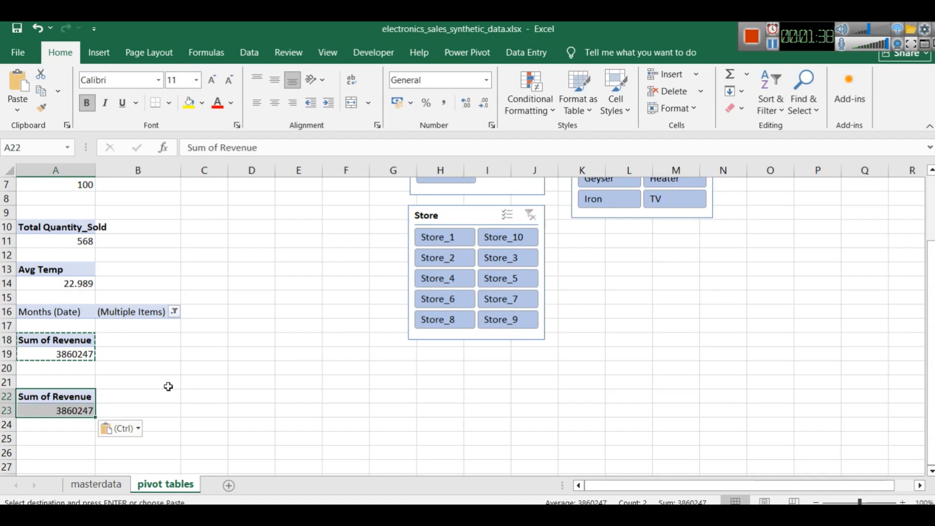
{"action": "left_click", "coordinate": [32, 397]}
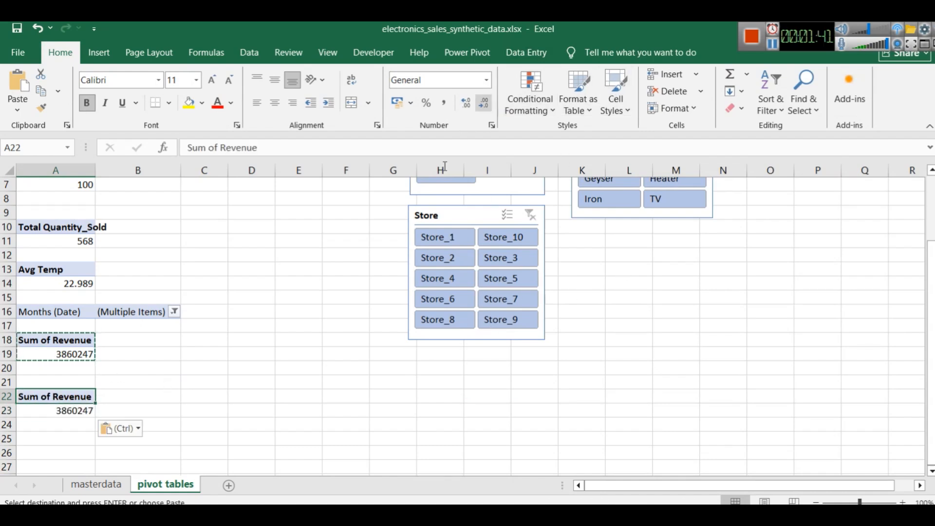
{"action": "left_click", "coordinate": [298, 339]}
{"action": "left_click", "coordinate": [65, 413]}
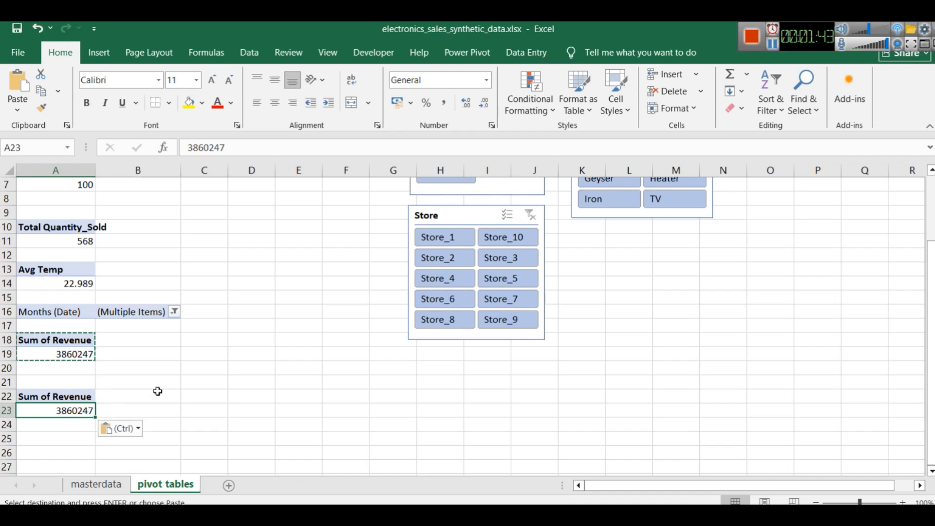
{"action": "left_click_drag", "start_coordinate": [88, 397], "coordinate": [92, 407]}
{"action": "key", "text": "Delete"}
Copy the unfiltered Sum of Revenue PivotTable from A3:A4 into cell A24
{"action": "scroll", "coordinate": [128, 328], "scroll_direction": "up", "scroll_amount": 2}
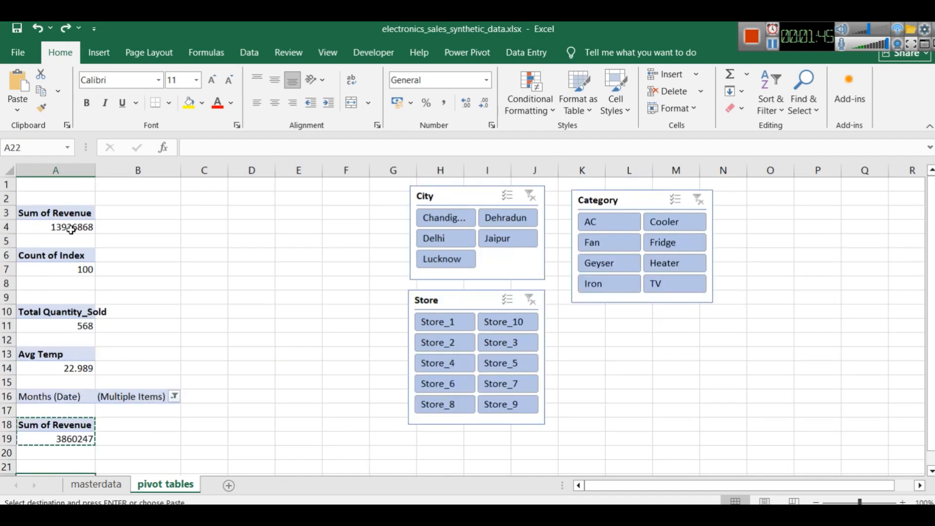
{"action": "left_click_drag", "start_coordinate": [71, 227], "coordinate": [56, 213]}
{"action": "key", "text": "ctrl+c"}
{"action": "scroll", "coordinate": [30, 314], "scroll_direction": "down", "scroll_amount": 5}
{"action": "left_click", "coordinate": [31, 258]}
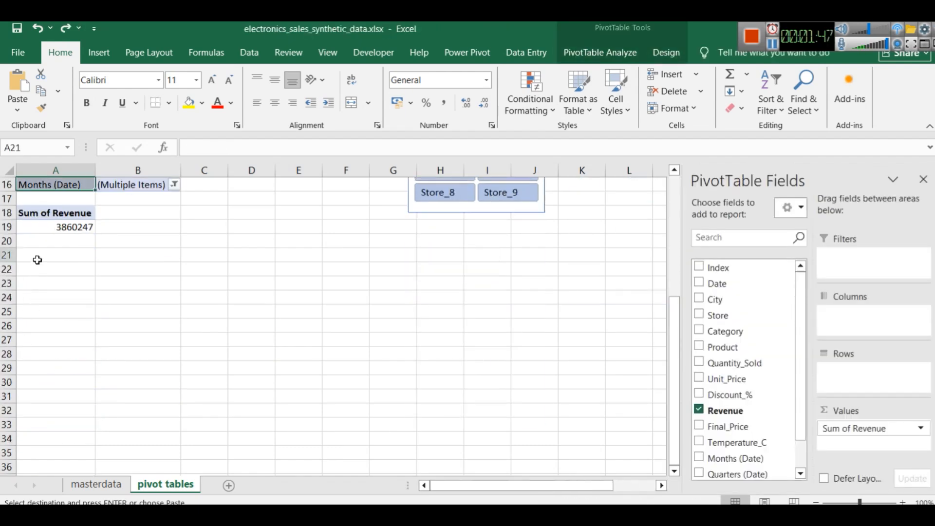
{"action": "left_click", "coordinate": [31, 294]}
{"action": "key", "text": "ctrl+v"}
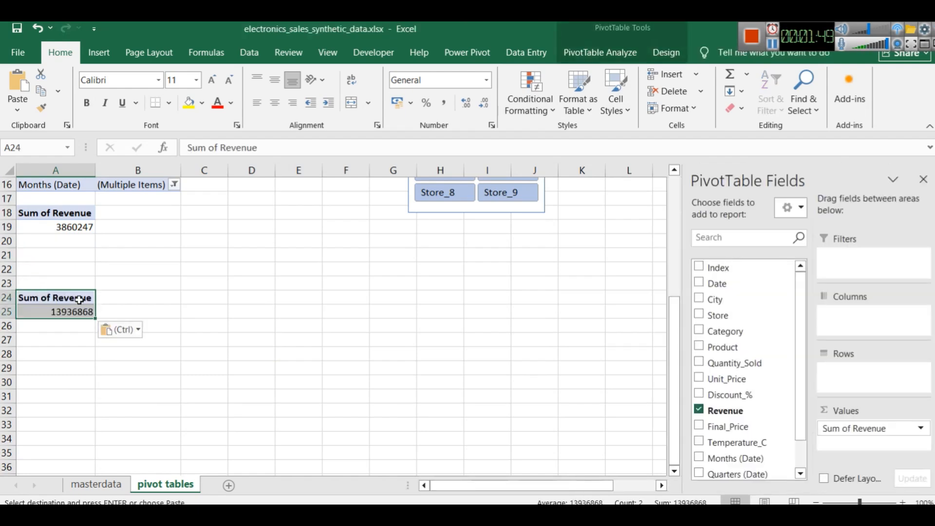
Add Months (Date) as a report filter to the PivotTable at A24 and enable selecting multiple months
{"action": "scroll", "coordinate": [727, 369], "scroll_direction": "down", "scroll_amount": 1}
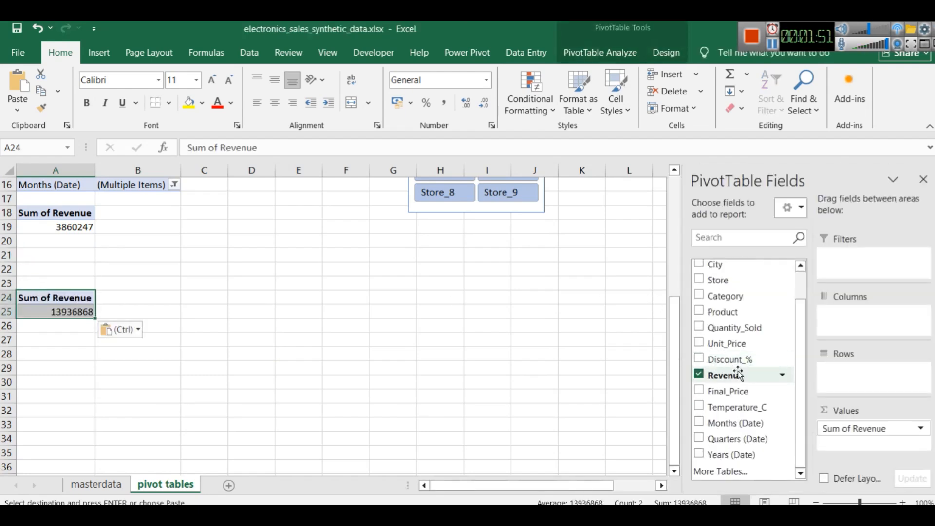
{"action": "left_click_drag", "start_coordinate": [738, 423], "coordinate": [897, 258]}
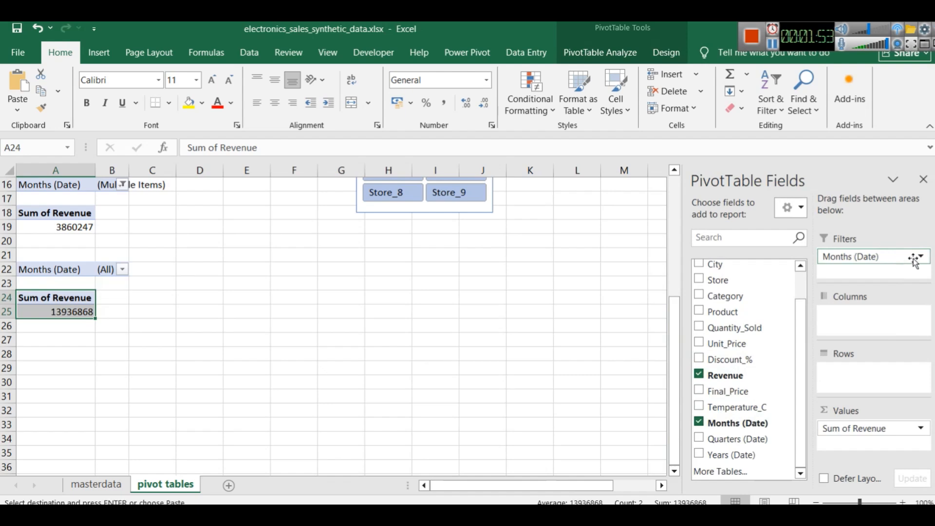
{"action": "left_click", "coordinate": [122, 270]}
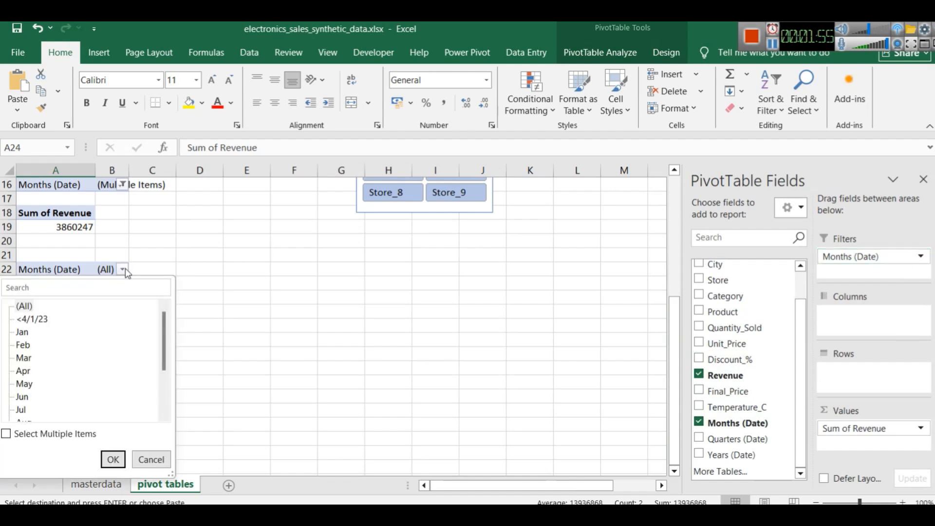
{"action": "left_click", "coordinate": [6, 433]}
{"action": "scroll", "coordinate": [89, 336], "scroll_direction": "down", "scroll_amount": 3}
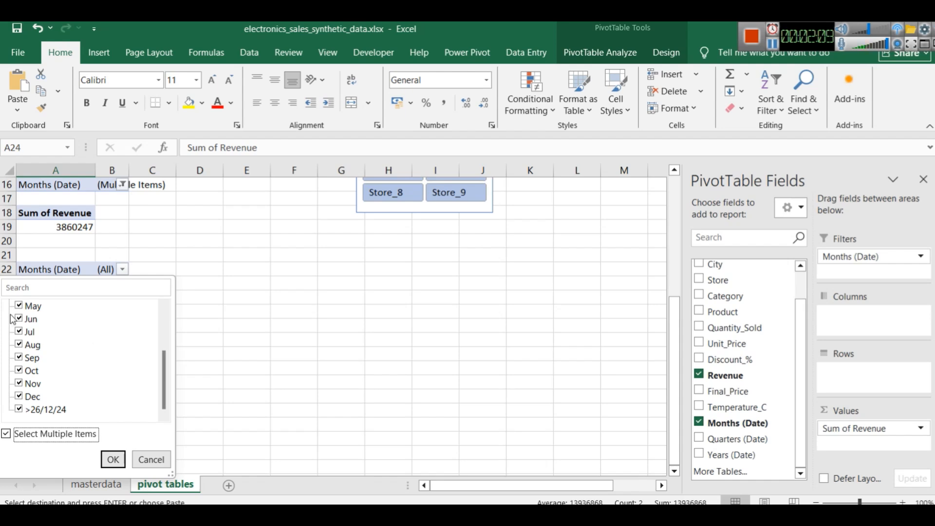
Filter the PivotTable at A24 to show only the months May, Jun and Jul
{"action": "scroll", "coordinate": [102, 402], "scroll_direction": "up", "scroll_amount": 2}
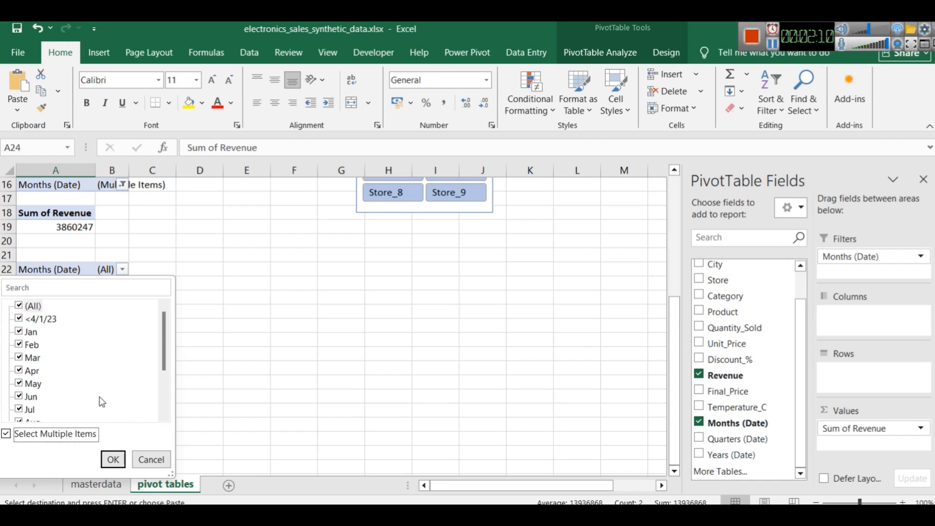
{"action": "left_click", "coordinate": [19, 306]}
{"action": "scroll", "coordinate": [73, 336], "scroll_direction": "down", "scroll_amount": 1}
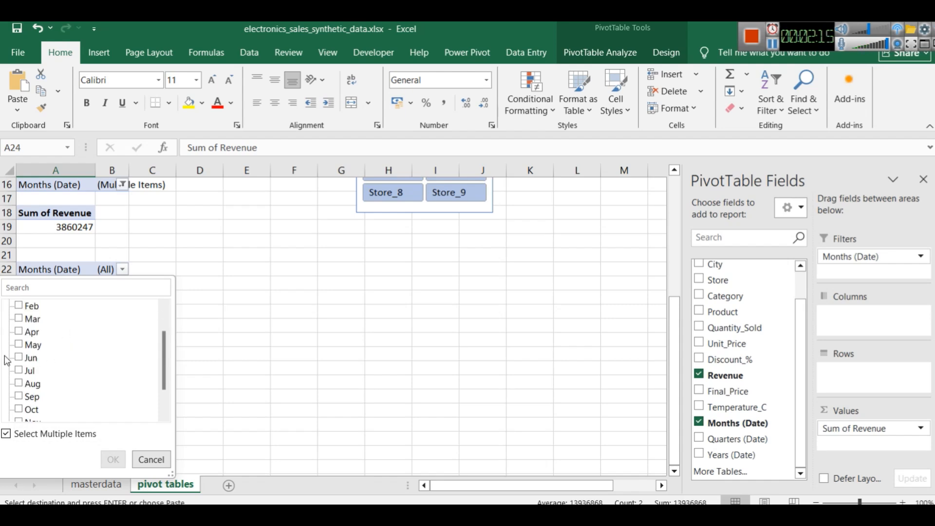
{"action": "left_click", "coordinate": [19, 344]}
{"action": "left_click", "coordinate": [19, 358]}
{"action": "left_click", "coordinate": [20, 370]}
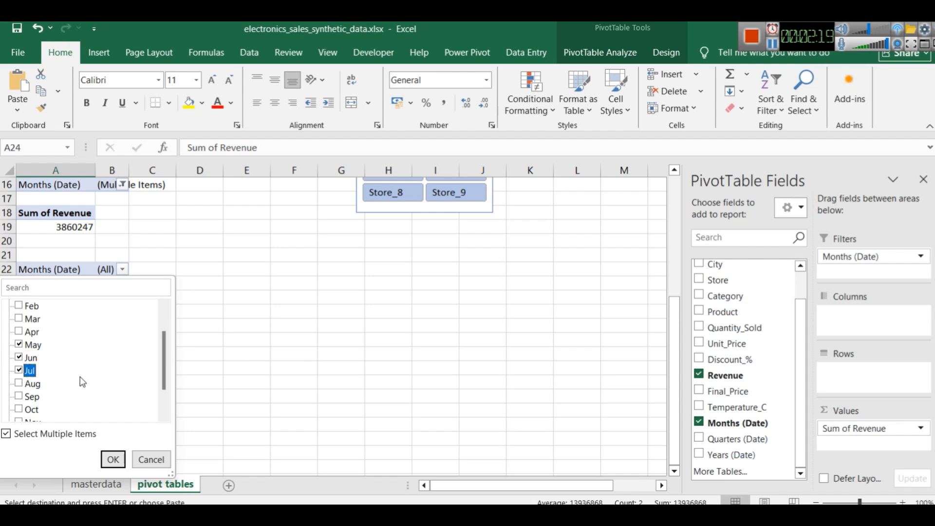
{"action": "left_click", "coordinate": [112, 459]}
Rename the May to July PivotTable at A24 so that its name identifies it as the summer one
{"action": "scroll", "coordinate": [121, 373], "scroll_direction": "up", "scroll_amount": 2}
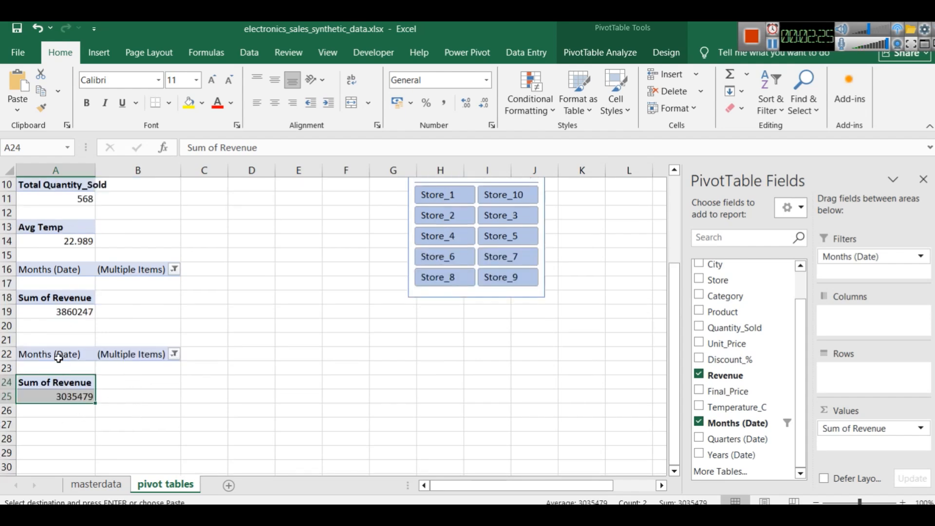
{"action": "left_click", "coordinate": [600, 52]}
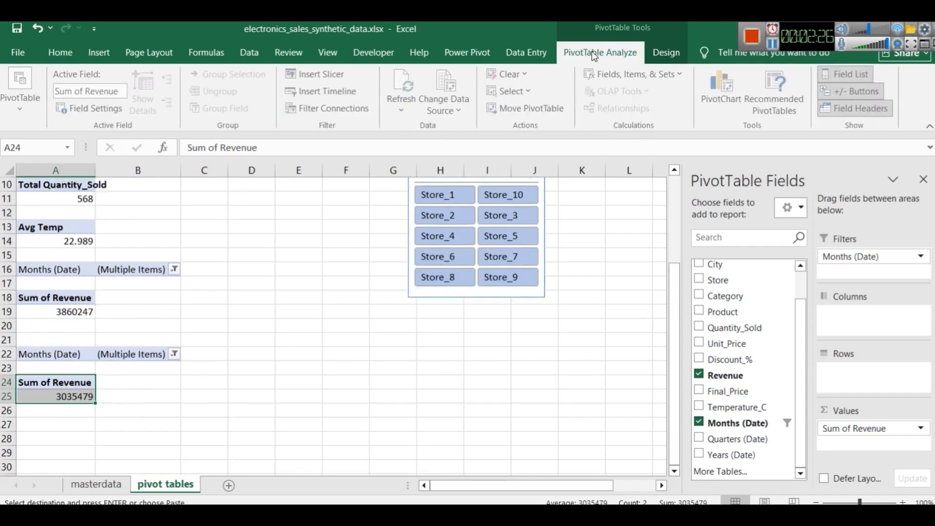
{"action": "left_click", "coordinate": [15, 119]}
{"action": "double_click", "coordinate": [41, 155]}
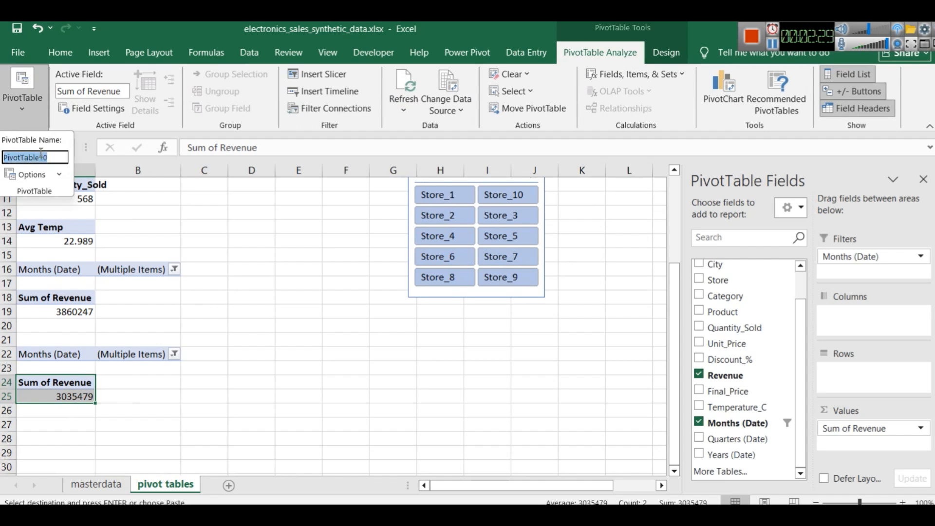
{"action": "key", "text": "BackSpace"}
{"action": "type", "text": "SummerSales"}
{"action": "key", "text": "Return"}
Rename the unfiltered Sum of Revenue PivotTable at A3 to TotalSale
{"action": "scroll", "coordinate": [143, 303], "scroll_direction": "up", "scroll_amount": 3}
{"action": "left_click", "coordinate": [55, 213]}
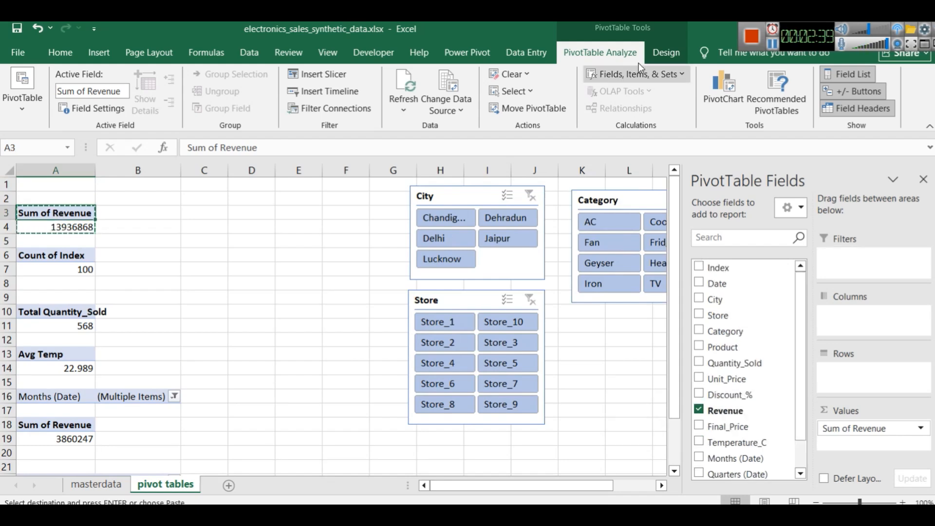
{"action": "left_click", "coordinate": [19, 101]}
{"action": "left_click", "coordinate": [28, 157]}
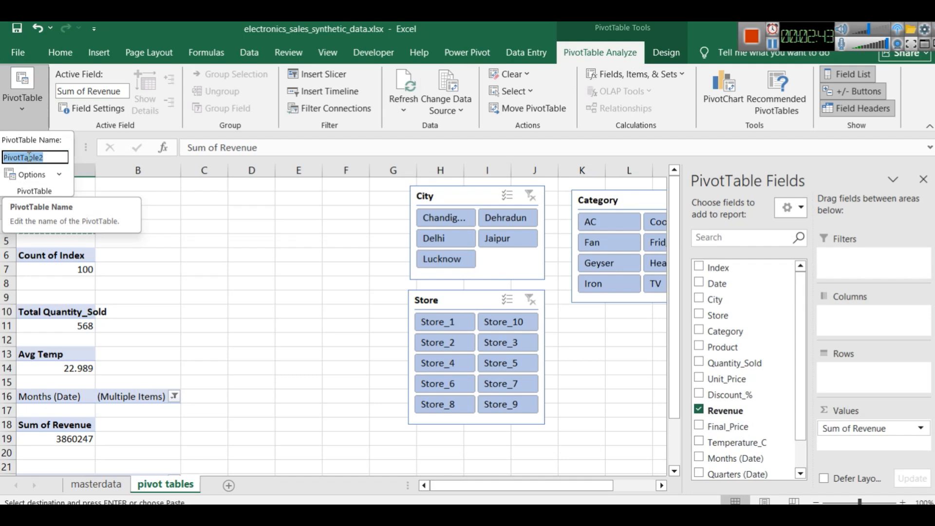
{"action": "type", "text": "To"}
{"action": "key", "text": "BackSpace"}
{"action": "type", "text": "otalRev"}
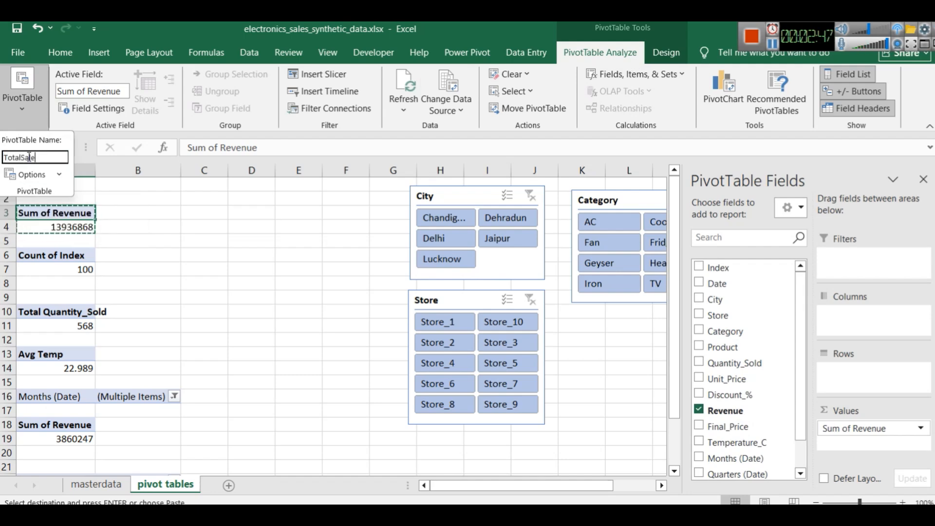
{"action": "key", "text": "Return"}
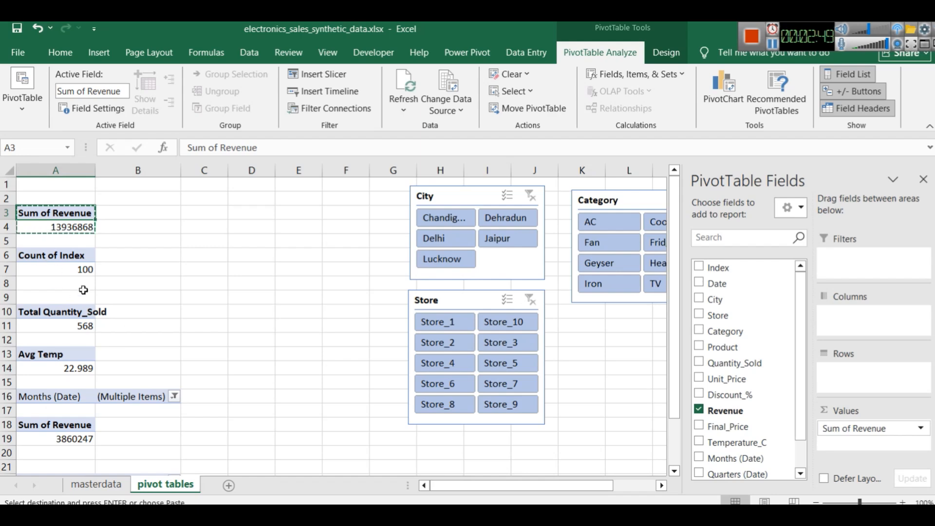
{"action": "scroll", "coordinate": [93, 297], "scroll_direction": "down", "scroll_amount": 1}
{"action": "scroll", "coordinate": [92, 298], "scroll_direction": "down", "scroll_amount": 3}
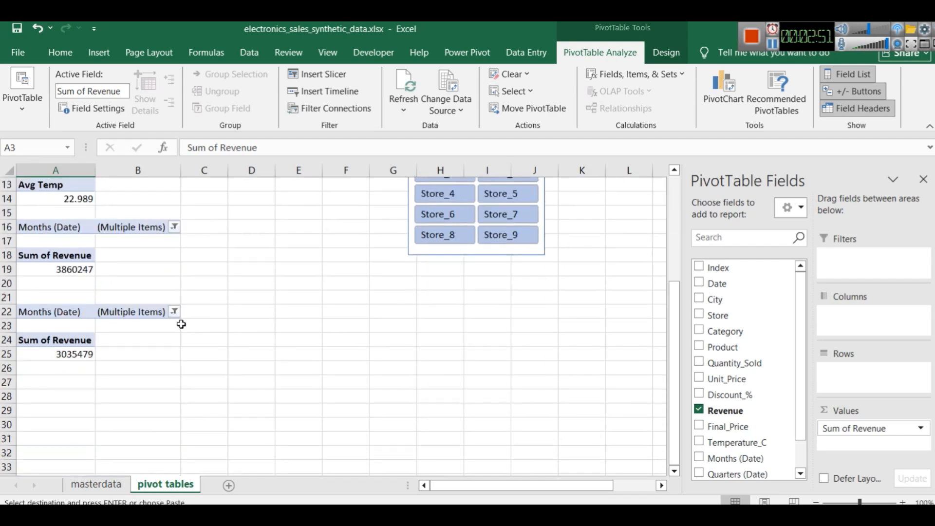
{"action": "scroll", "coordinate": [182, 322], "scroll_direction": "up", "scroll_amount": 4}
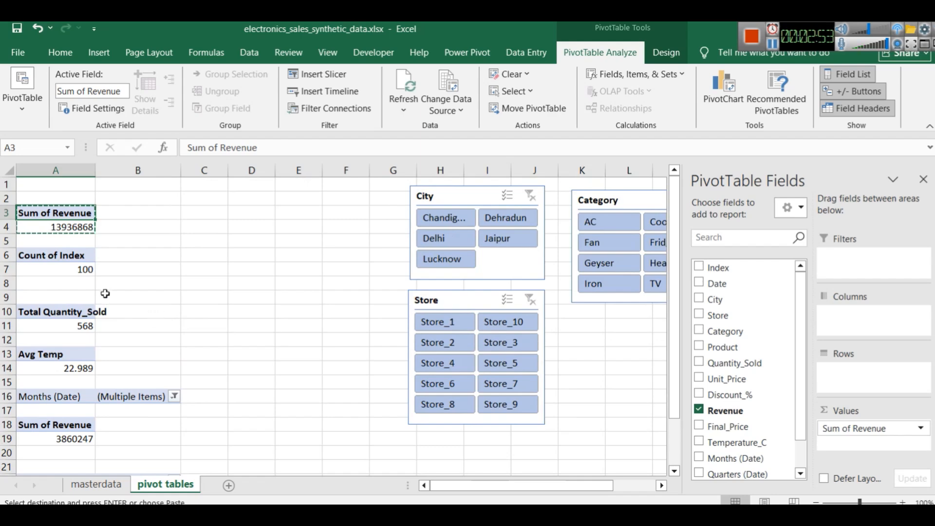
{"action": "scroll", "coordinate": [52, 278], "scroll_direction": "down", "scroll_amount": 1}
{"action": "scroll", "coordinate": [52, 279], "scroll_direction": "down", "scroll_amount": 3}
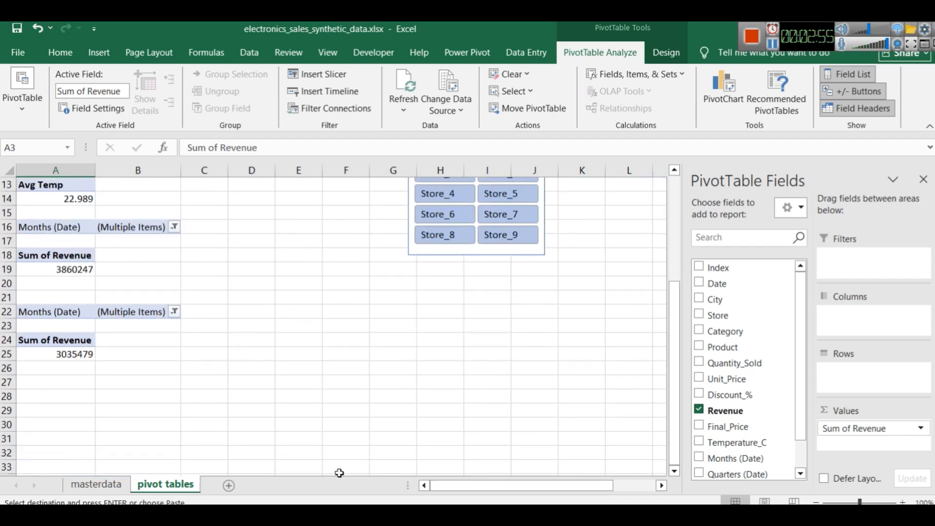
Add a new worksheet after the pivot tables sheet and hide its gridlines
{"action": "left_click", "coordinate": [230, 487]}
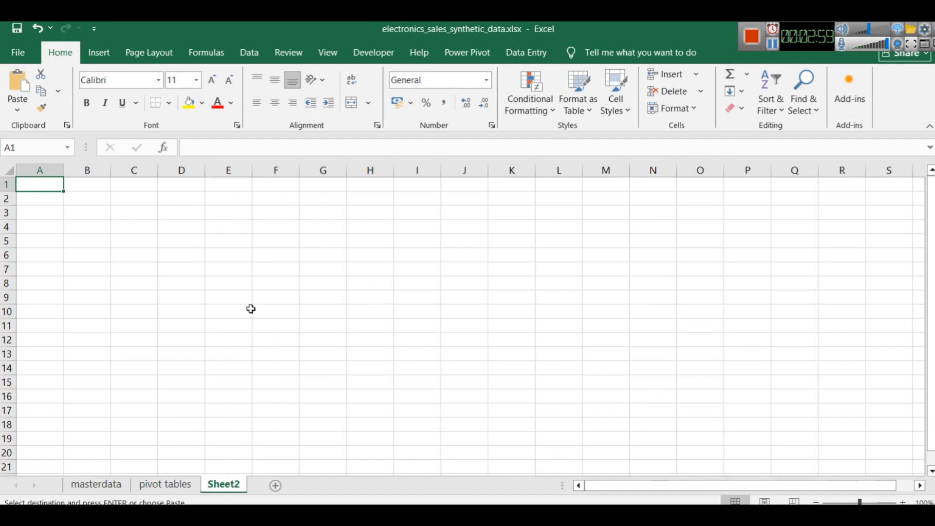
{"action": "key", "text": "ctrl+a"}
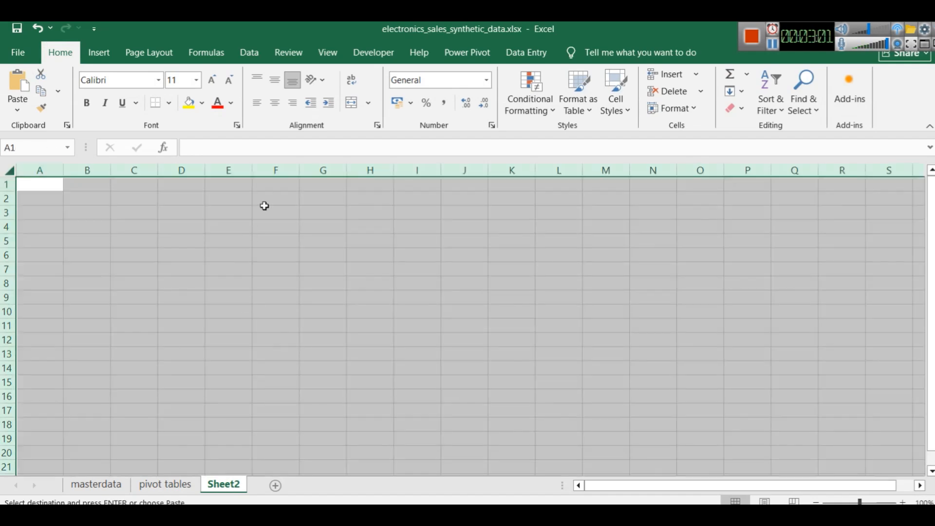
{"action": "left_click", "coordinate": [328, 52]}
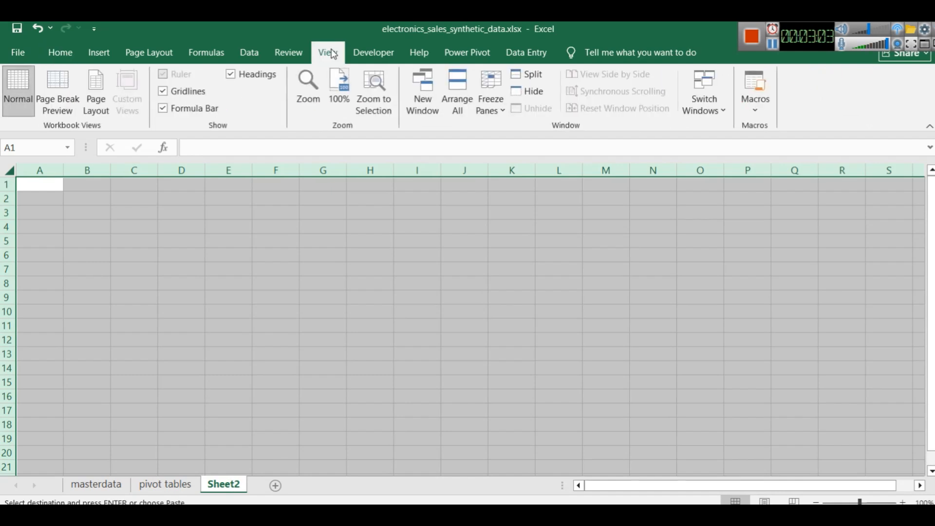
{"action": "left_click", "coordinate": [197, 92]}
{"action": "left_click", "coordinate": [262, 263]}
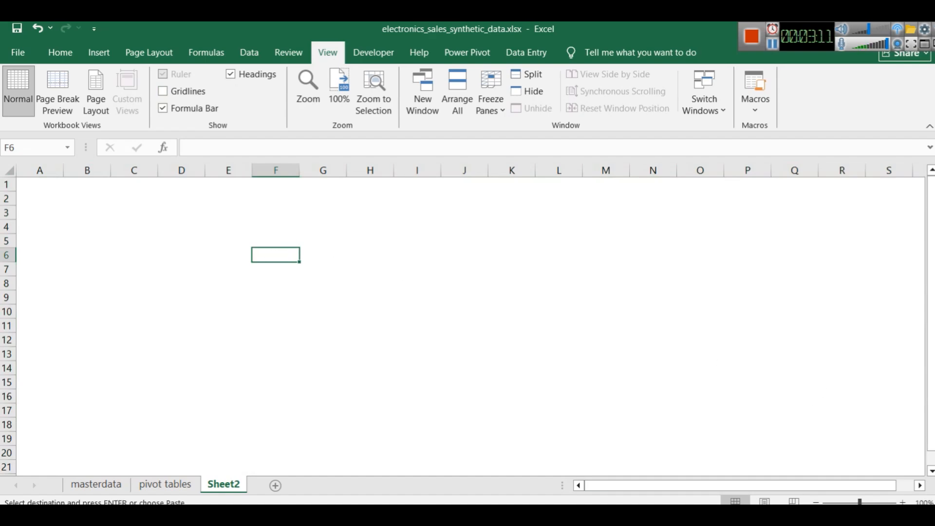
Switch to Power BI, copy the full report title "Sales Patterns of Electrical Appliances vs. Daily Temperature", and return to the blank Excel sheet
{"action": "key", "text": "alt+Tab"}
{"action": "double_click", "coordinate": [257, 156]}
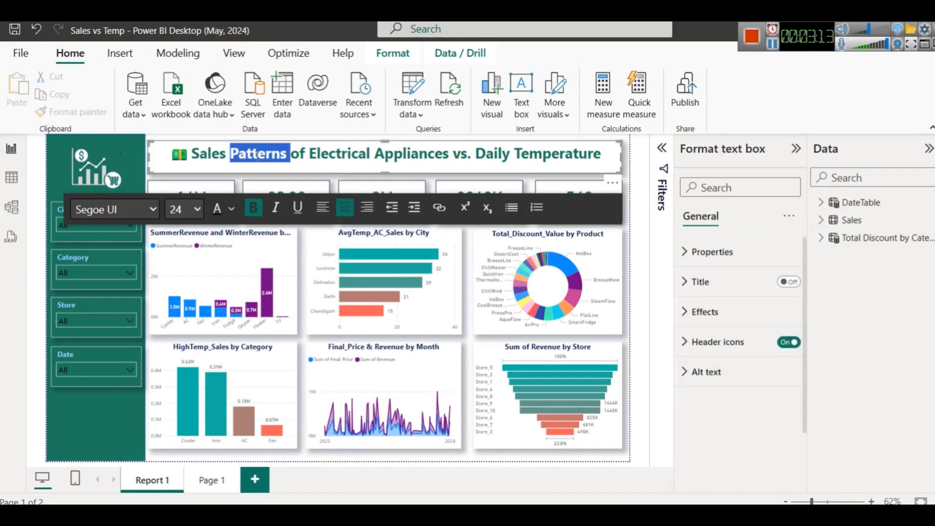
{"action": "key", "text": "ctrl+a"}
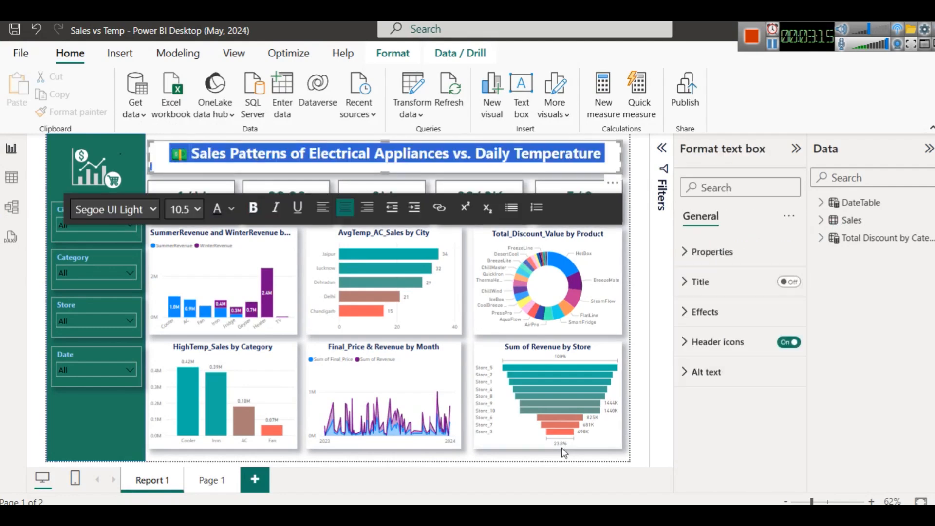
{"action": "key", "text": "alt+Tab"}
{"action": "left_click", "coordinate": [379, 199]}
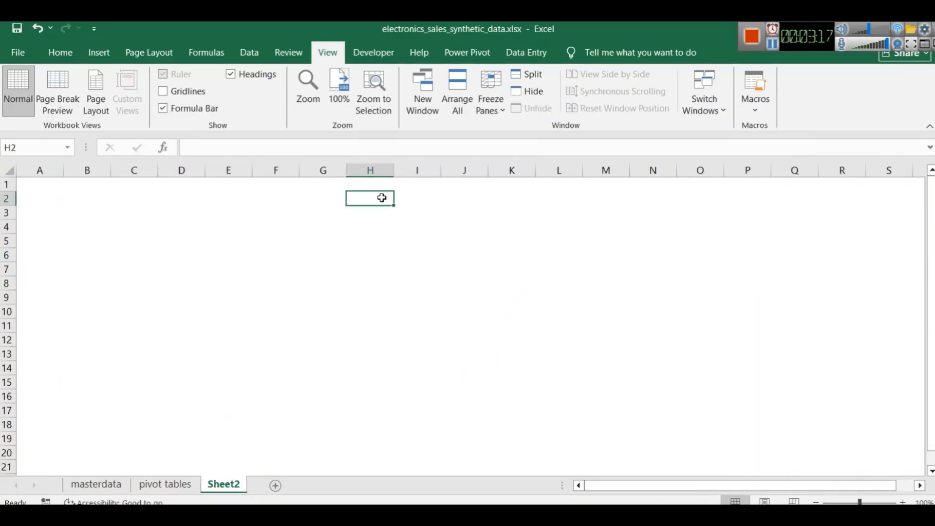
Draw a rectangle banner across D2 to R4 on the new sheet, about 23.45 cm wide and 1.31 cm high
{"action": "left_click", "coordinate": [88, 53]}
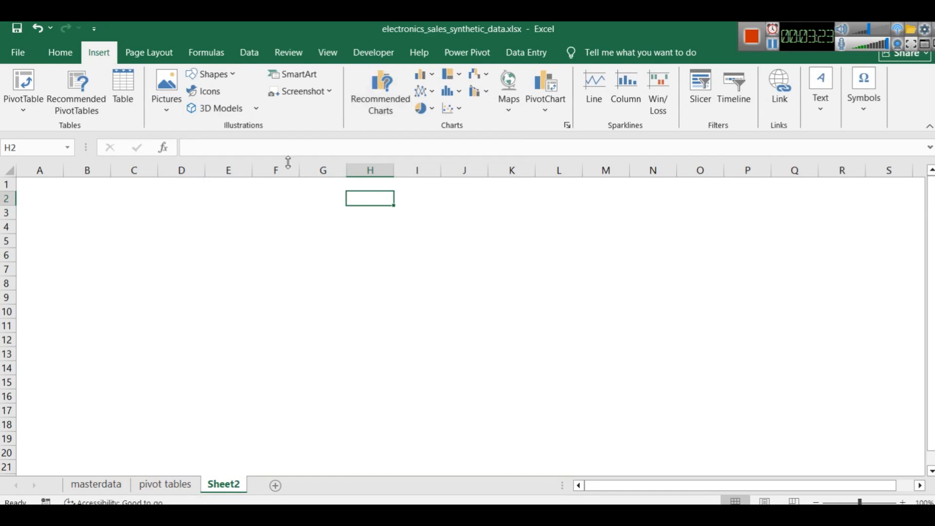
{"action": "left_click", "coordinate": [232, 76]}
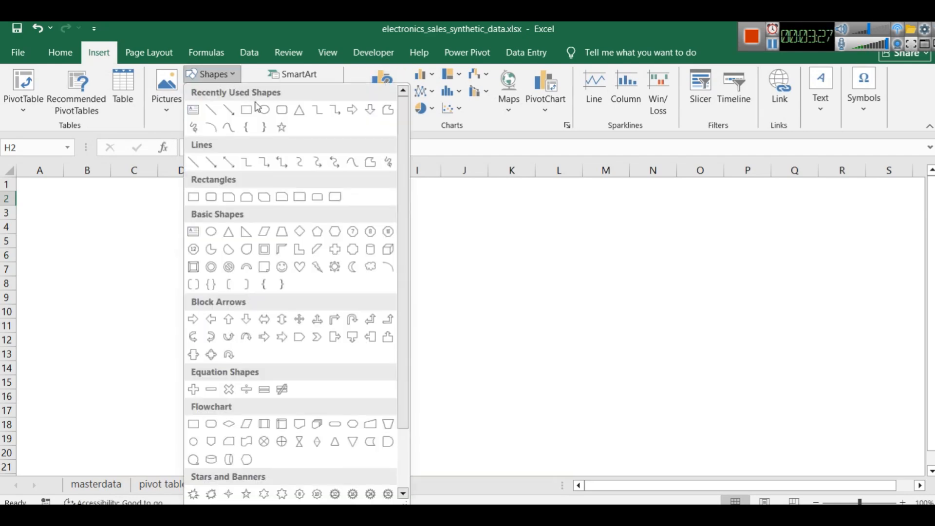
{"action": "left_click", "coordinate": [246, 109]}
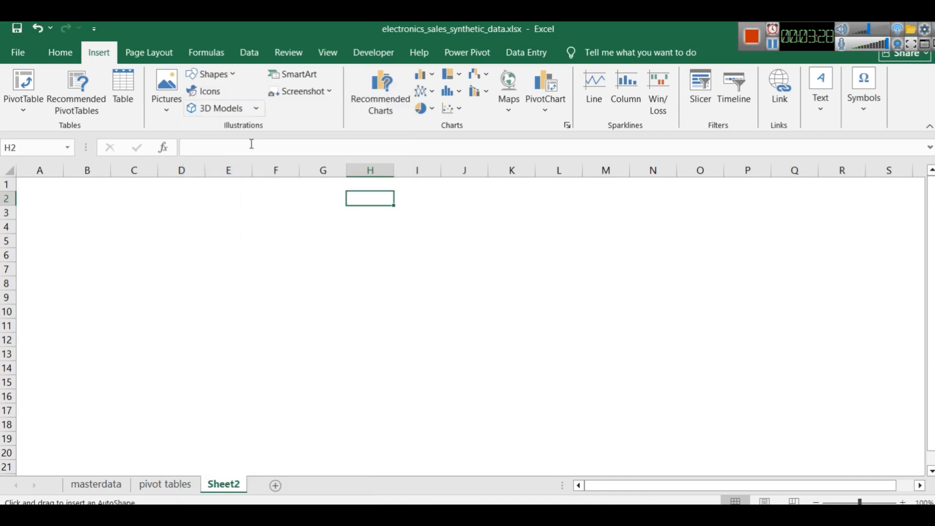
{"action": "left_click", "coordinate": [182, 191]}
{"action": "left_click_drag", "start_coordinate": [255, 227], "coordinate": [837, 227]}
{"action": "left_click_drag", "start_coordinate": [510, 263], "coordinate": [510, 228]}
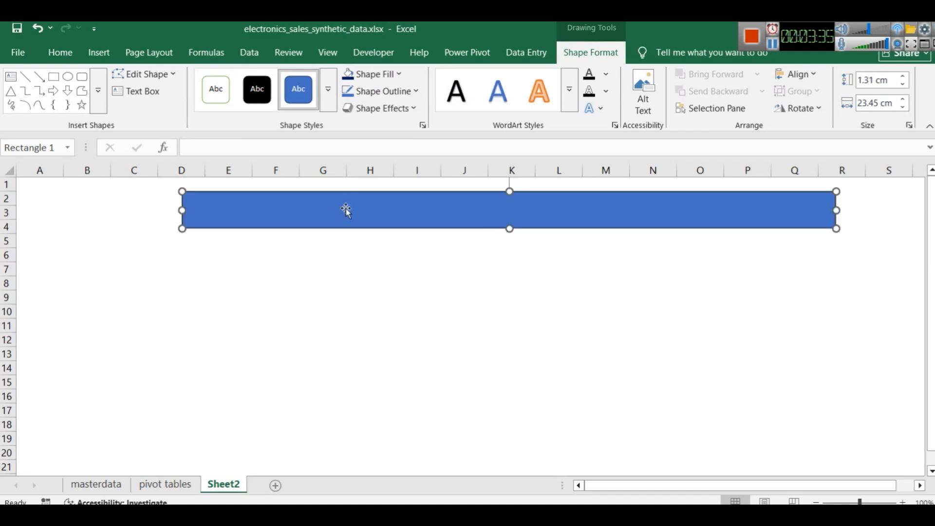
Paste the copied report title into the rectangle and set its text size to 18 points
{"action": "key", "text": "ctrl+v"}
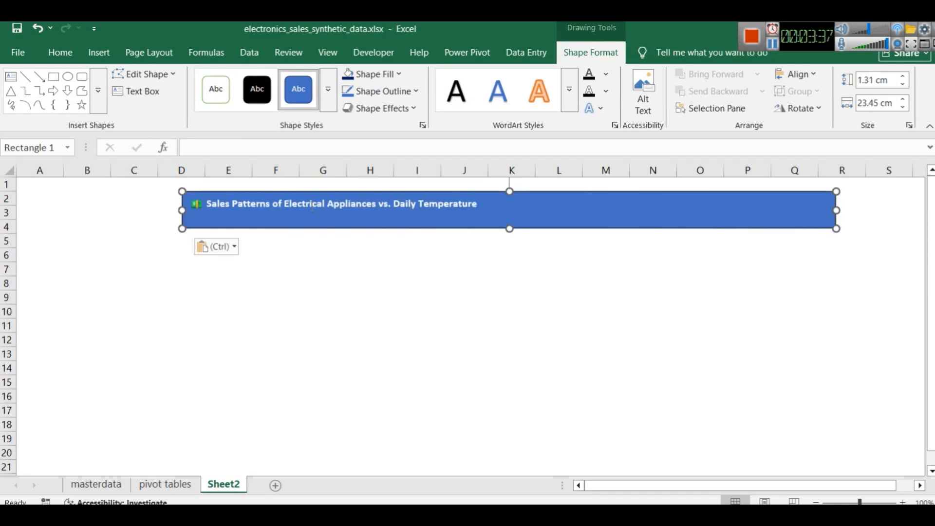
{"action": "key", "text": "BackSpace"}
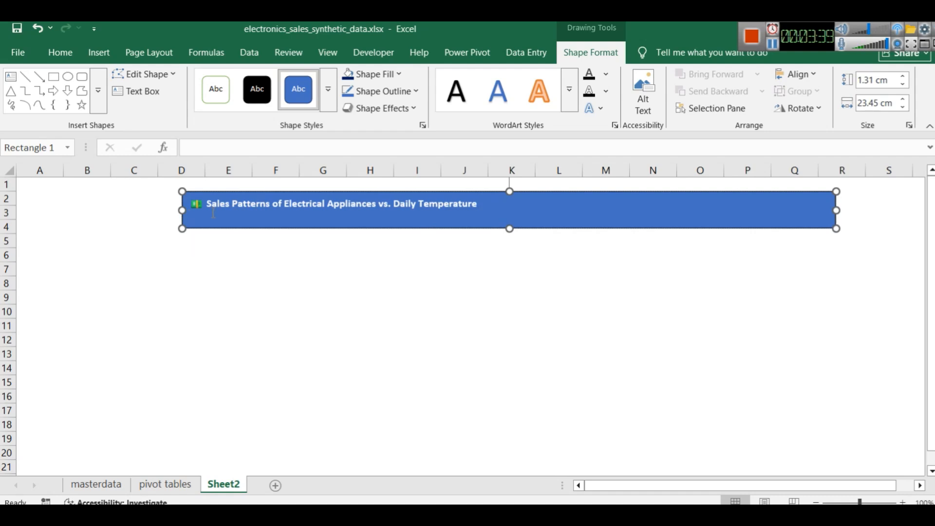
{"action": "key", "text": "ctrl+a"}
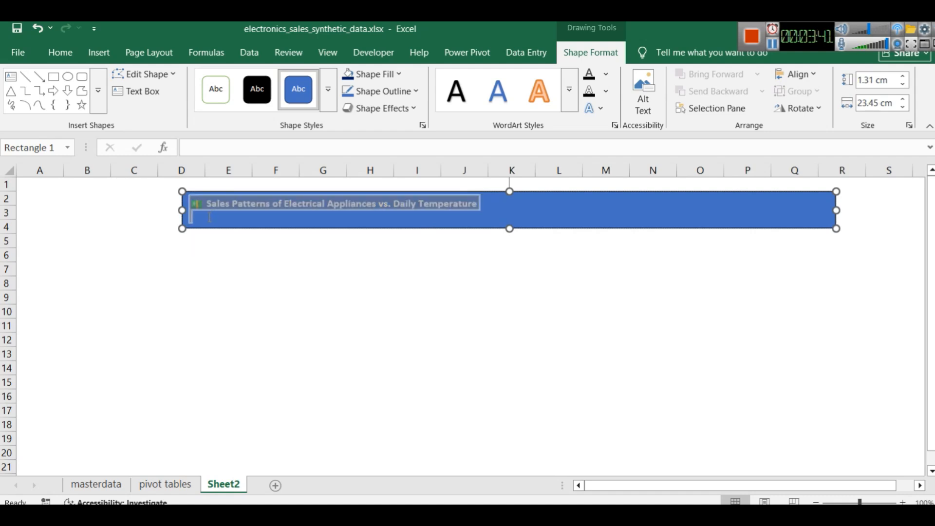
{"action": "key", "text": "ctrl+shift+period"}
{"action": "key", "text": "ctrl+shift+period"}
{"action": "key", "text": "ctrl+shift+period"}
{"action": "key", "text": "ctrl+shift+period"}
{"action": "key", "text": "ctrl+shift+period"}
{"action": "key", "text": "ctrl+shift+period"}
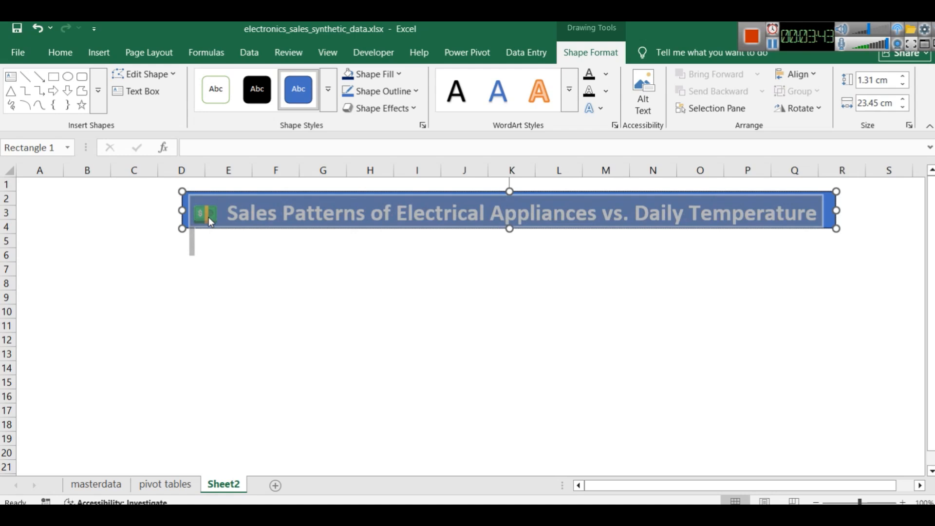
{"action": "key", "text": "ctrl+shift+comma"}
{"action": "key", "text": "ctrl+shift+comma"}
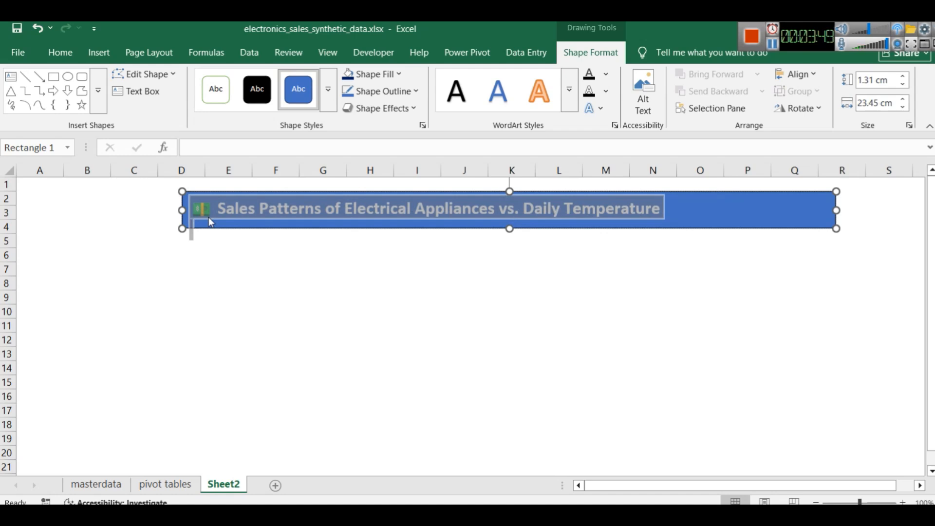
Centre the title text horizontally in the rectangle, and try middle and bottom vertical alignment before choosing top
{"action": "left_click", "coordinate": [193, 209]}
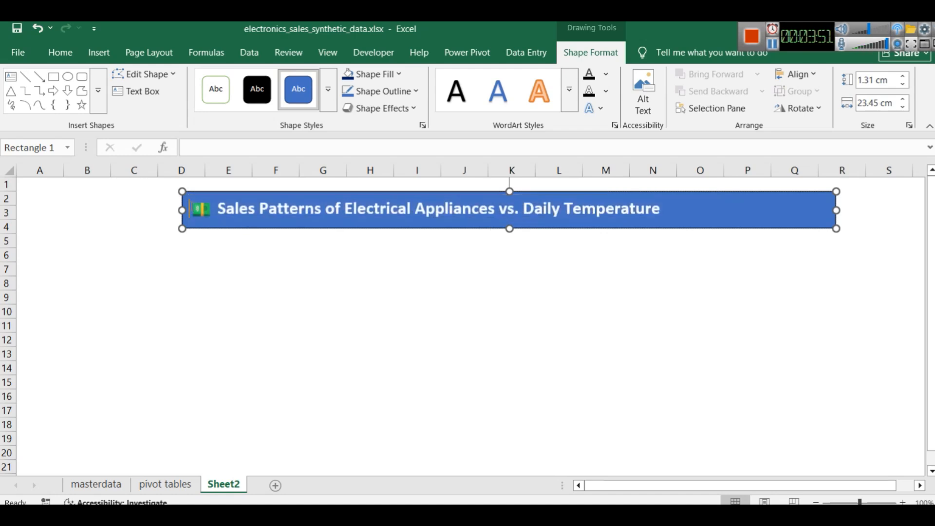
{"action": "key", "text": "ctrl+a"}
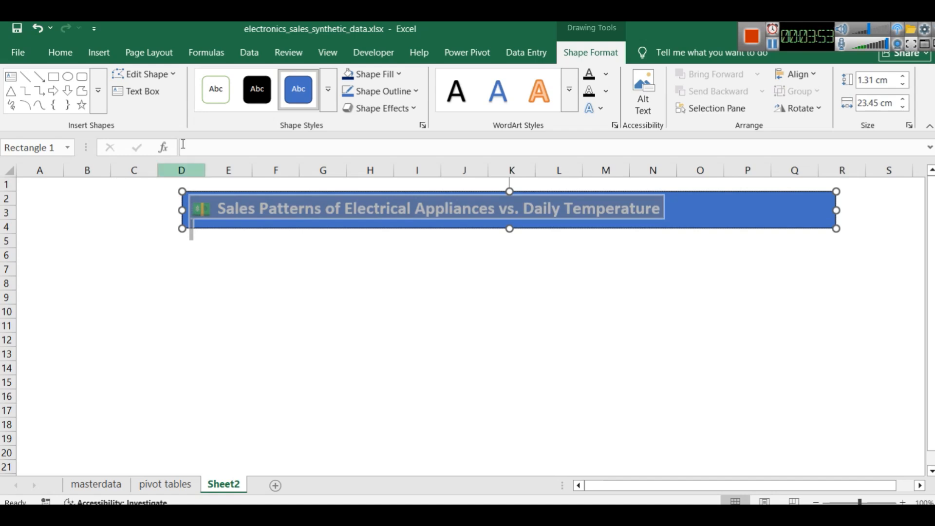
{"action": "left_click", "coordinate": [60, 52]}
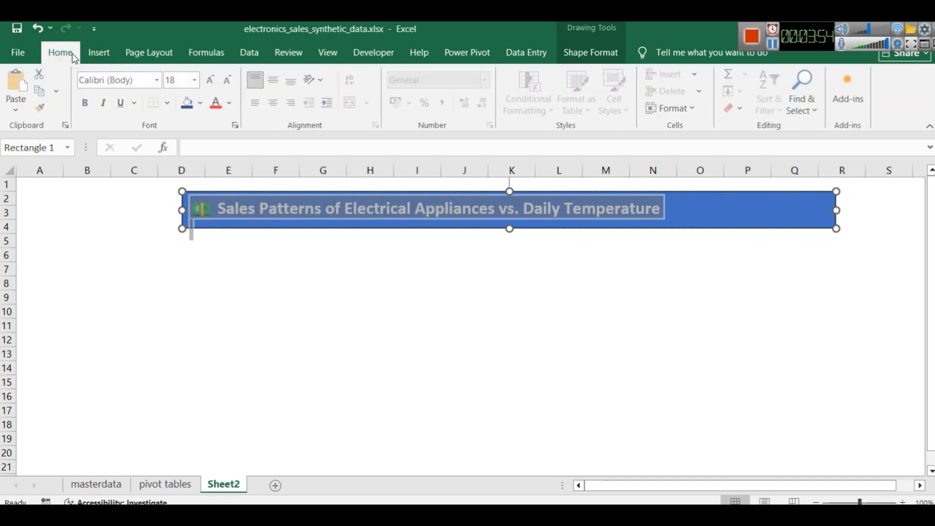
{"action": "left_click", "coordinate": [276, 105]}
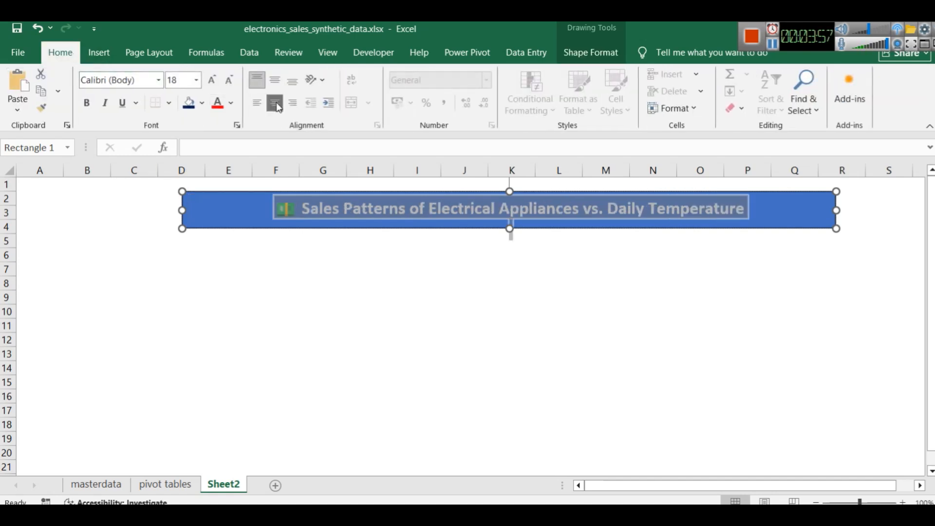
{"action": "left_click", "coordinate": [277, 82]}
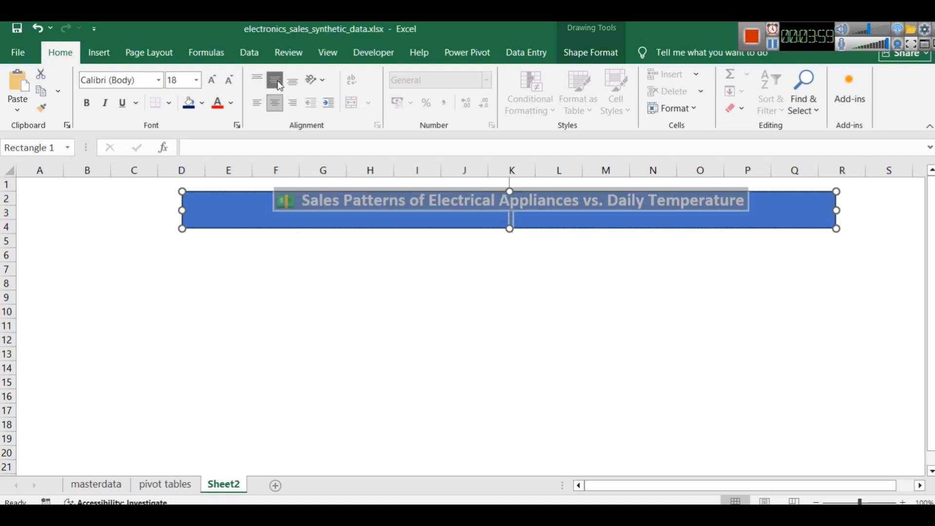
{"action": "left_click", "coordinate": [257, 79]}
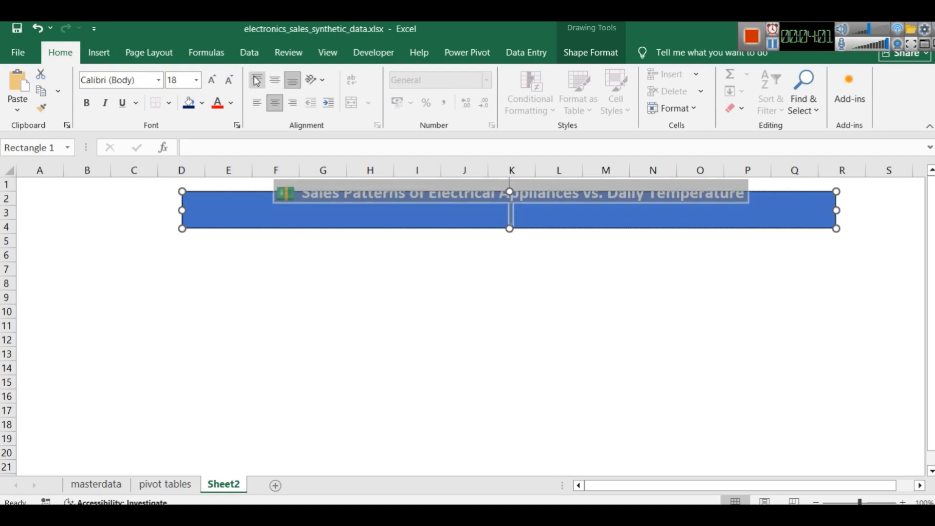
Try middle vertical alignment for the title text, and set it to top alignment in the rectangle
{"action": "left_click", "coordinate": [270, 81]}
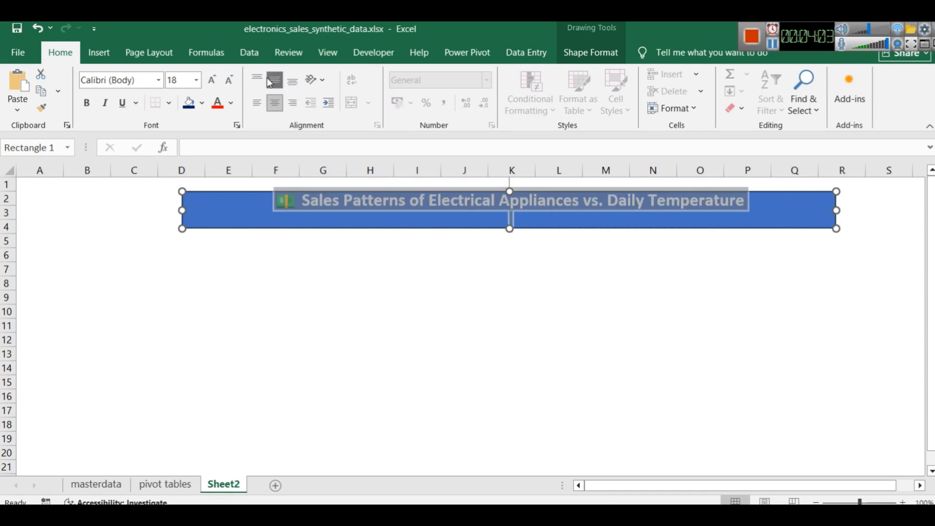
{"action": "left_click", "coordinate": [258, 78]}
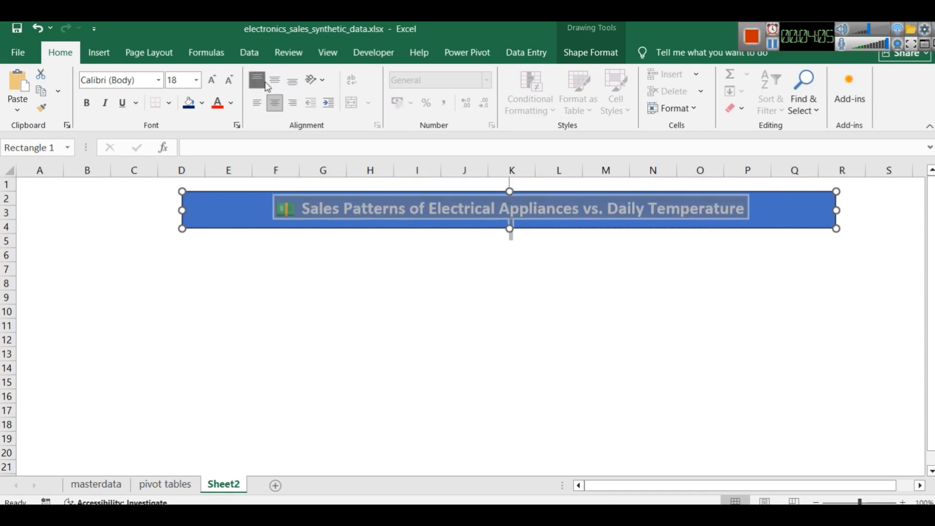
{"action": "left_click", "coordinate": [410, 250]}
{"action": "left_click", "coordinate": [653, 292]}
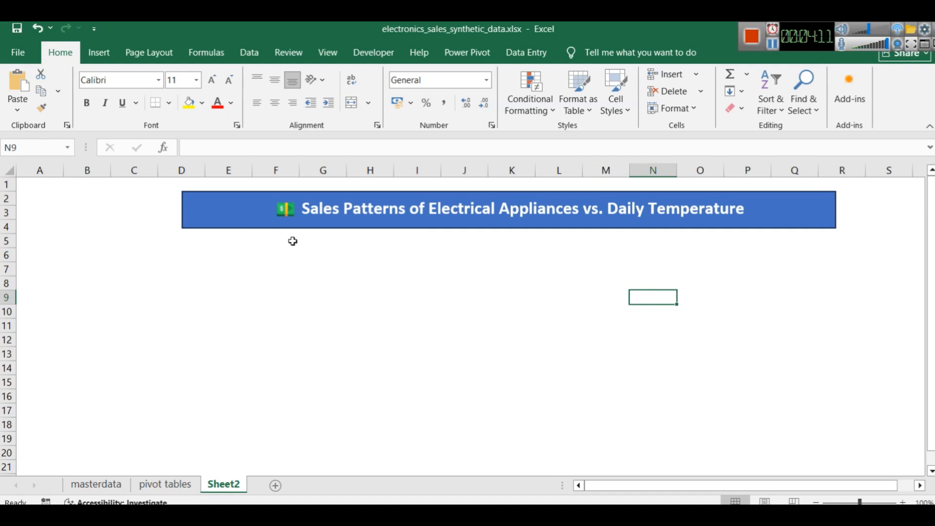
Move the title banner left so it starts in column C and ends in column Q, leaving room for a sidebar beside it
{"action": "left_click", "coordinate": [215, 213]}
{"action": "left_click_drag", "start_coordinate": [215, 213], "coordinate": [165, 214]}
{"action": "left_click", "coordinate": [252, 286]}
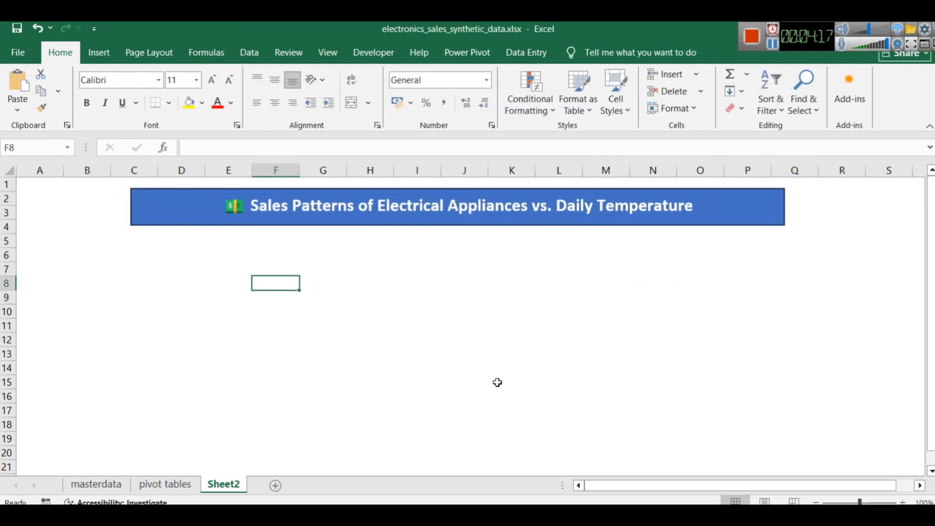
{"action": "key", "text": "alt+Tab"}
{"action": "key", "text": "alt+Tab"}
{"action": "left_click", "coordinate": [197, 258]}
{"action": "left_click", "coordinate": [199, 213]}
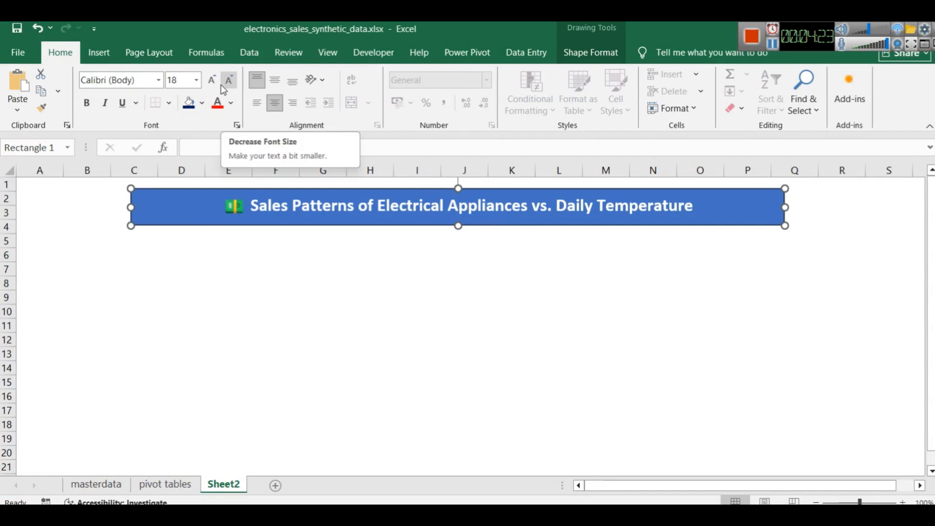
{"action": "left_click_drag", "start_coordinate": [184, 202], "coordinate": [202, 200]}
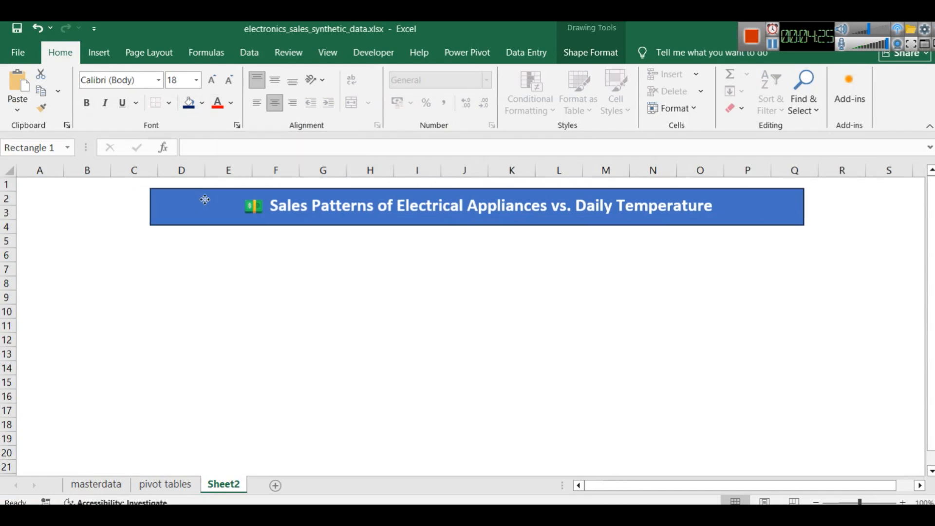
Draw a vertical sidebar rectangle over columns A to C, rows 2 to 22, about 10.93 cm high and 4.49 cm wide
{"action": "left_click", "coordinate": [98, 53]}
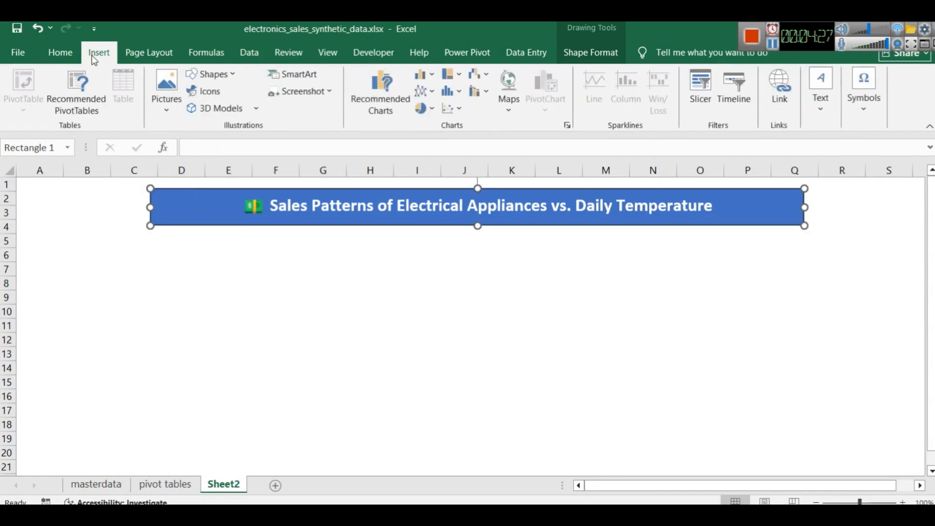
{"action": "left_click", "coordinate": [237, 75]}
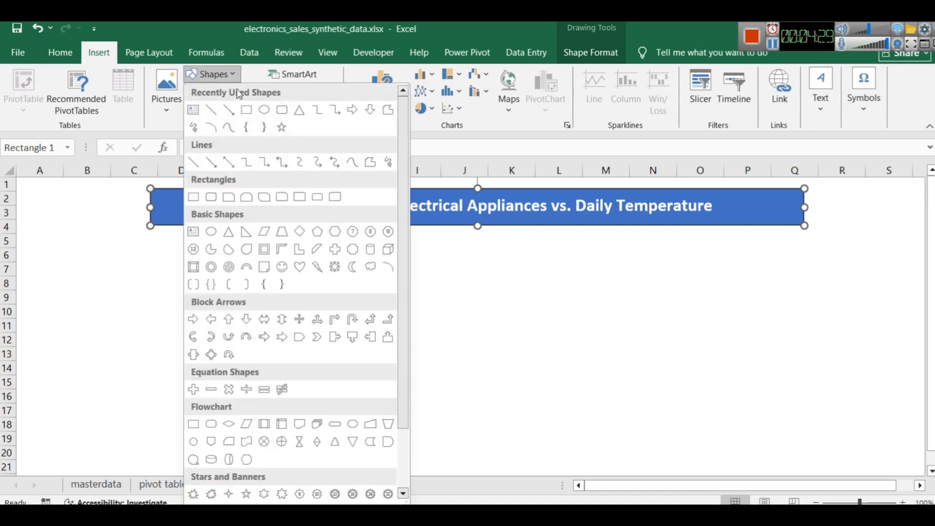
{"action": "left_click", "coordinate": [245, 112]}
{"action": "mouse_move", "coordinate": [22, 189]}
{"action": "left_mouse_down"}
{"action": "mouse_move", "coordinate": [85, 208]}
{"action": "mouse_move", "coordinate": [117, 251]}
{"action": "mouse_move", "coordinate": [146, 345]}
{"action": "mouse_move", "coordinate": [137, 468]}
{"action": "mouse_move", "coordinate": [146, 485]}
{"action": "left_mouse_up"}
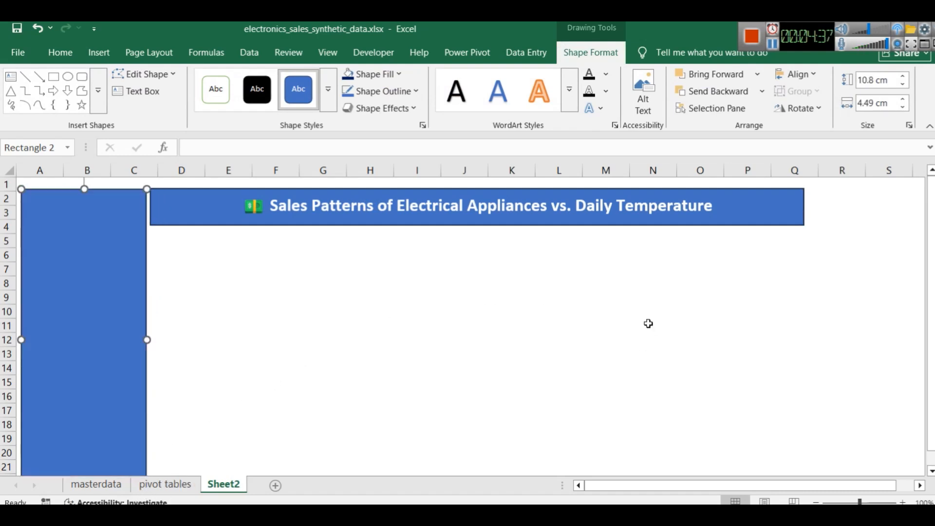
{"action": "scroll", "coordinate": [650, 324], "scroll_direction": "down", "scroll_amount": 2}
{"action": "left_click", "coordinate": [816, 502]}
{"action": "left_click", "coordinate": [816, 502]}
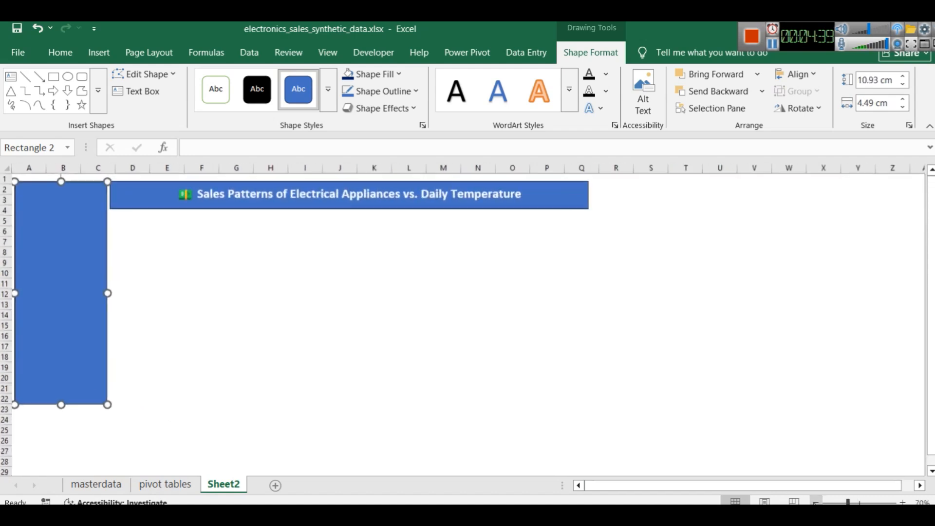
{"action": "left_click", "coordinate": [817, 502]}
Narrow the sidebar rectangle slightly and reposition it next to the title banner with a small gap between them
{"action": "left_click_drag", "start_coordinate": [103, 288], "coordinate": [95, 288]}
{"action": "left_click", "coordinate": [258, 319]}
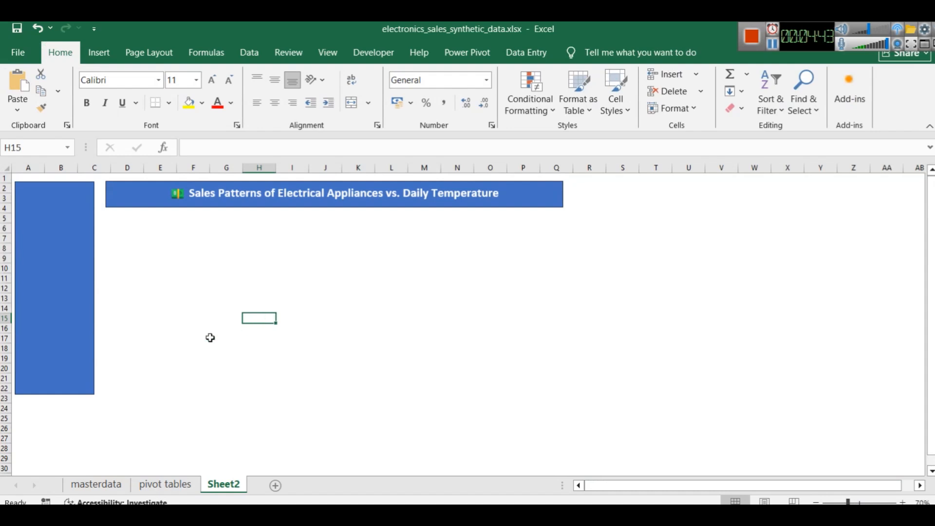
{"action": "left_click", "coordinate": [59, 262]}
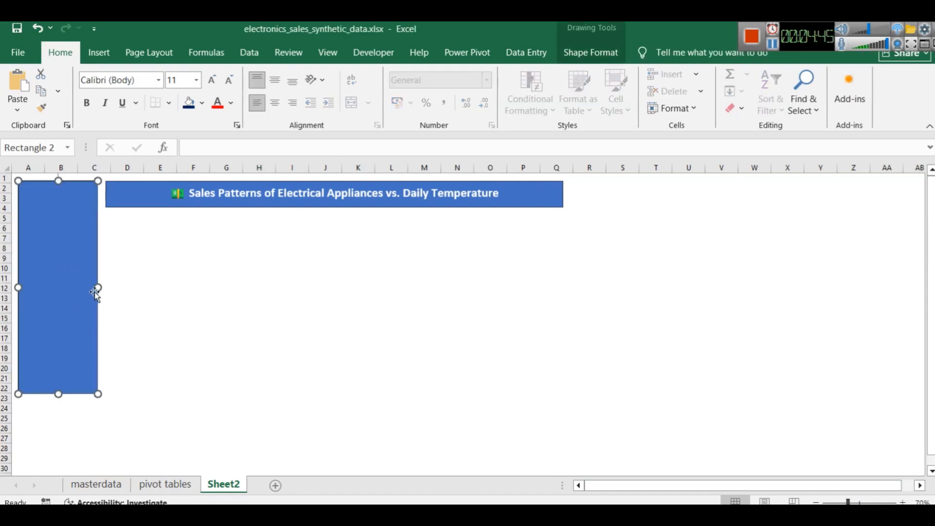
{"action": "left_click_drag", "start_coordinate": [98, 288], "coordinate": [96, 288]}
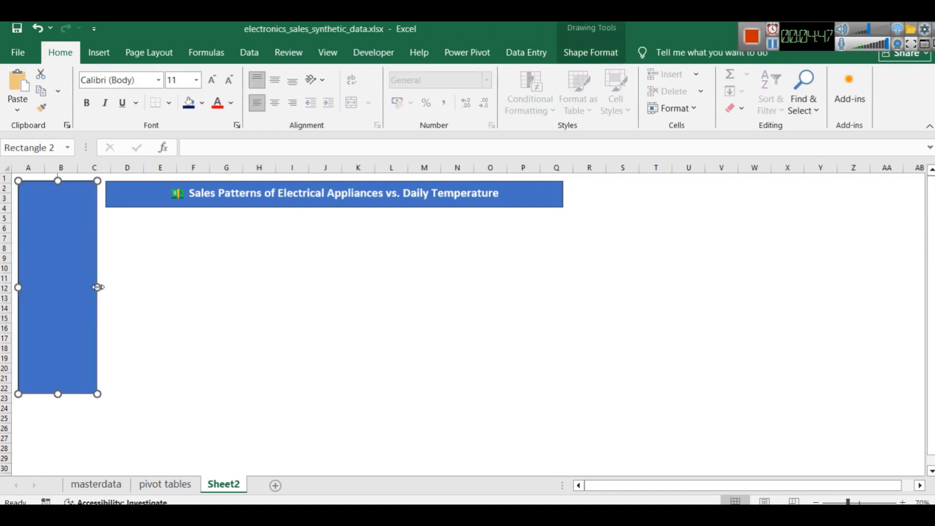
{"action": "left_click", "coordinate": [773, 48]}
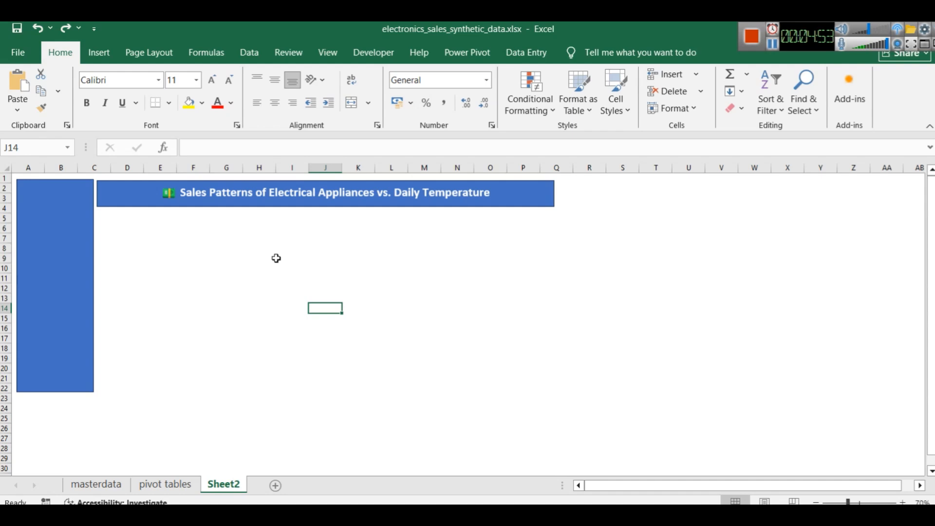
Try pale green, warm grey and very light grey fills on all cells of the sheet
{"action": "key", "text": "ctrl+a"}
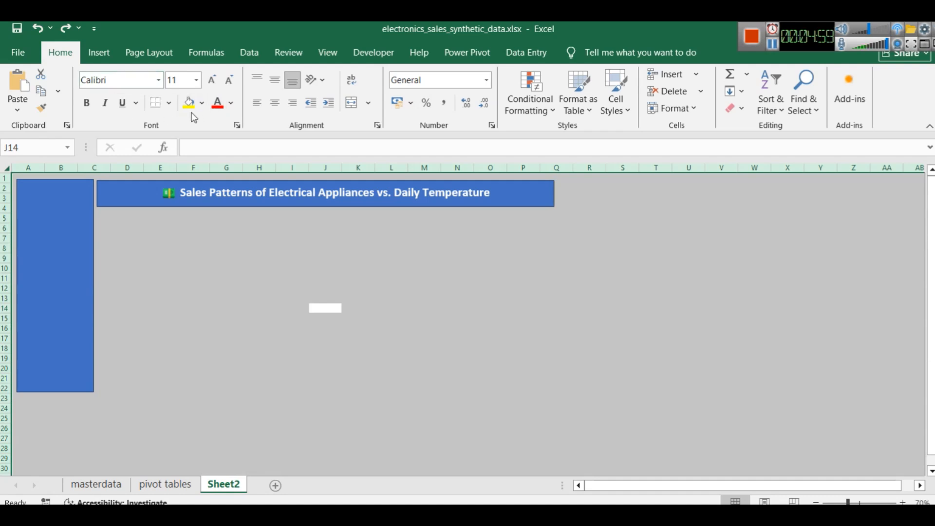
{"action": "left_click", "coordinate": [202, 104]}
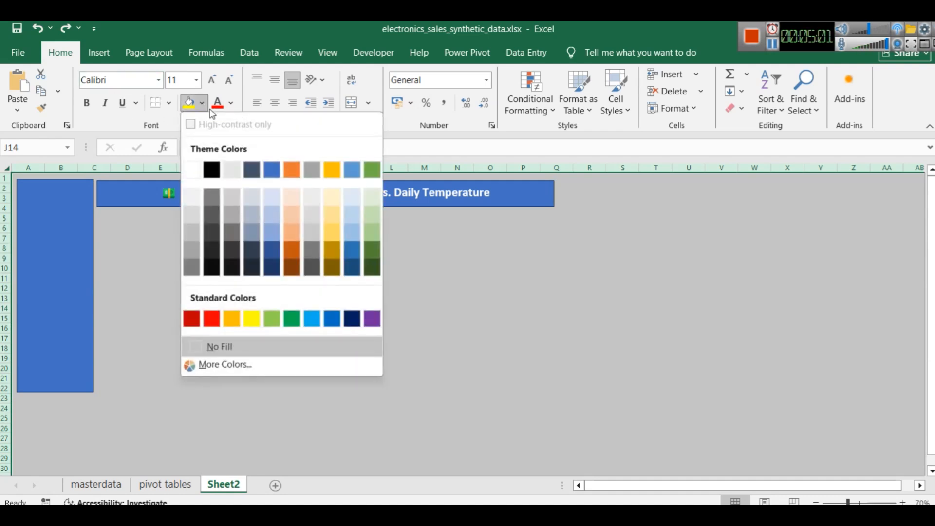
{"action": "left_click", "coordinate": [368, 218]}
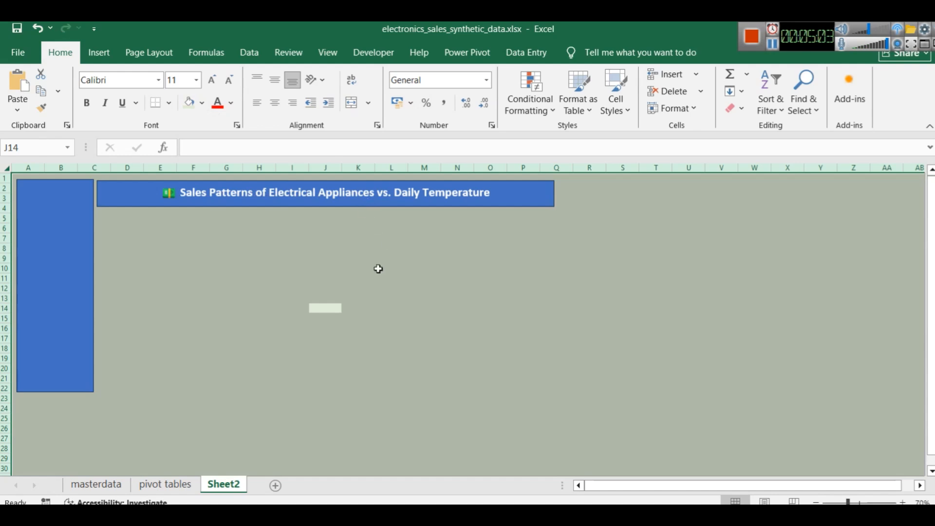
{"action": "left_click", "coordinate": [202, 104]}
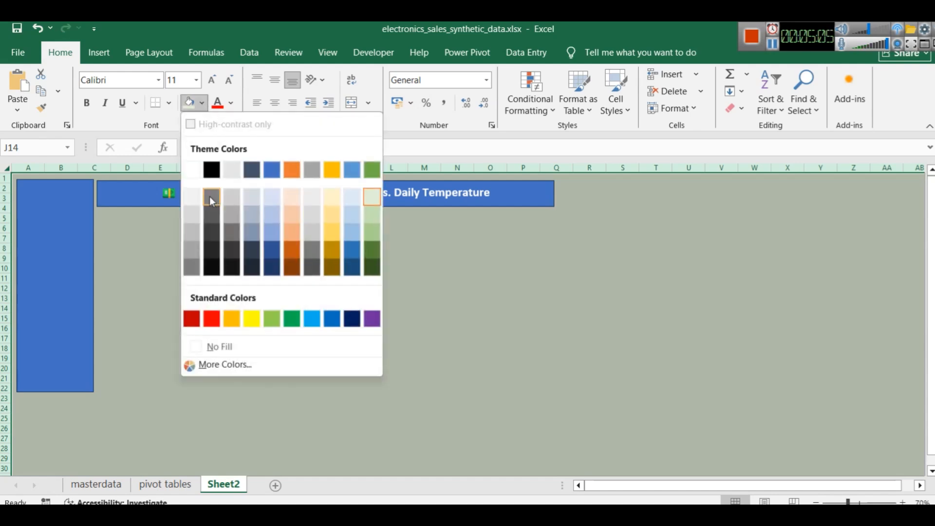
{"action": "left_click", "coordinate": [225, 194]}
{"action": "left_click", "coordinate": [204, 104]}
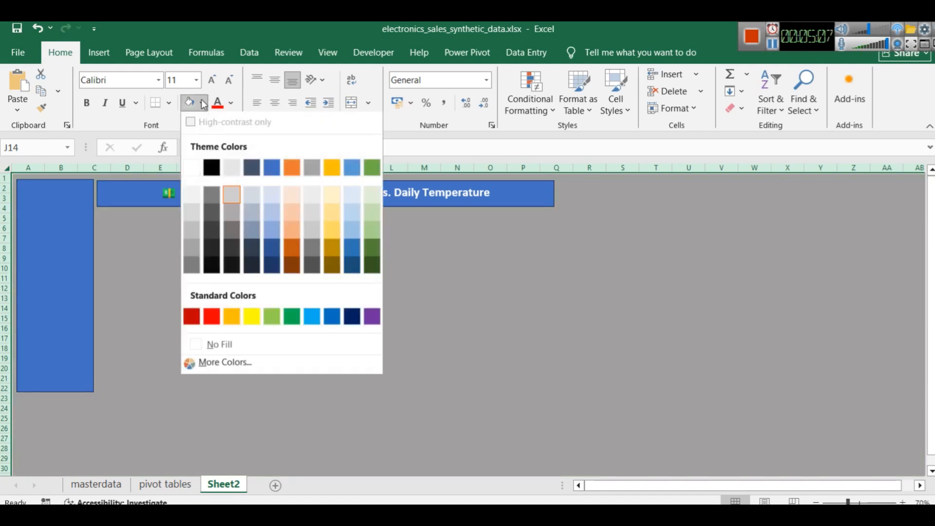
{"action": "left_click", "coordinate": [192, 198]}
{"action": "left_click", "coordinate": [202, 286]}
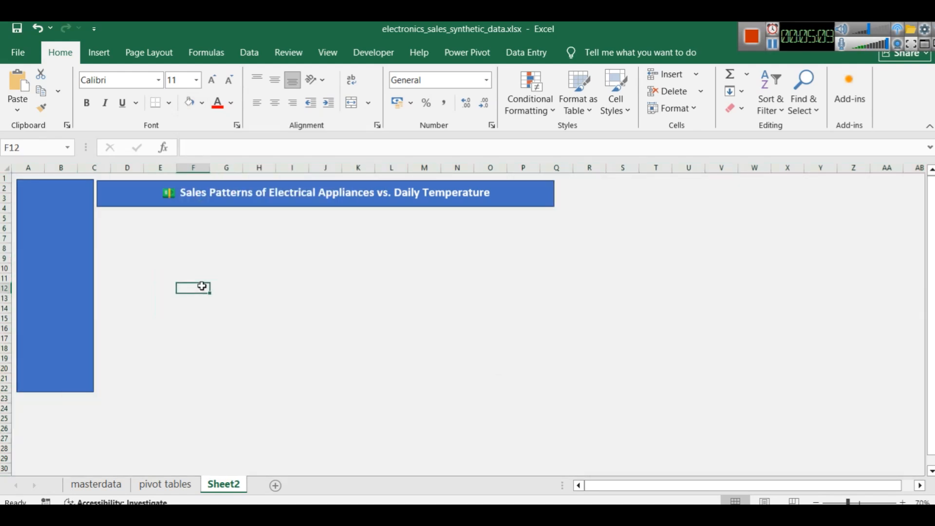
Fill all cells of the sheet with a near-black theme colour as the dashboard background
{"action": "left_click", "coordinate": [367, 389]}
{"action": "key", "text": "ctrl+a"}
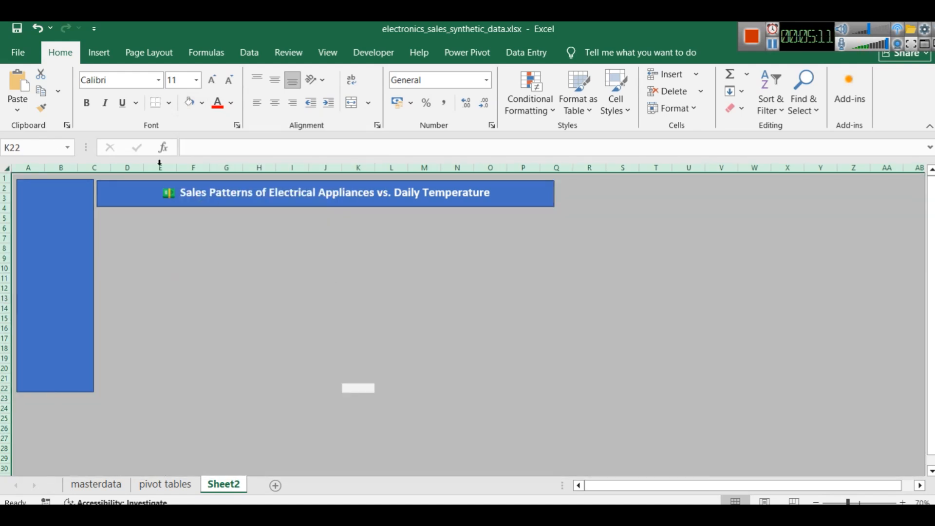
{"action": "left_click", "coordinate": [202, 103]}
{"action": "left_click", "coordinate": [210, 250]}
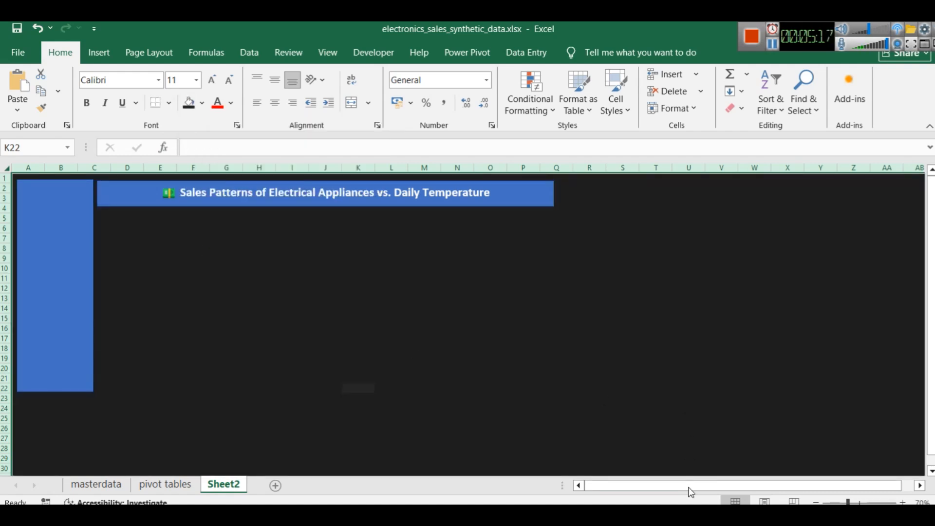
Switch to Power BI, copy the green sidebar shape's fill hex code #217C60, and return to the Excel sheet
{"action": "key", "text": "alt+Tab"}
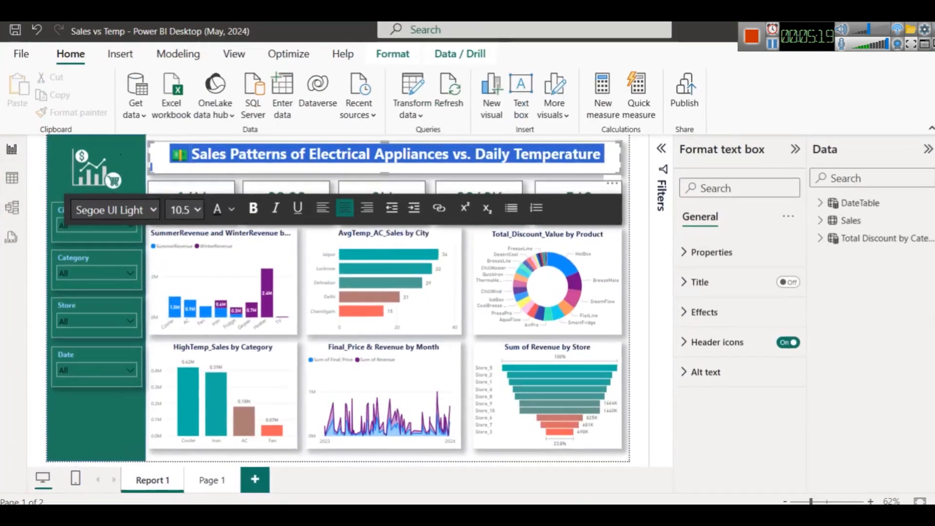
{"action": "left_click", "coordinate": [328, 460]}
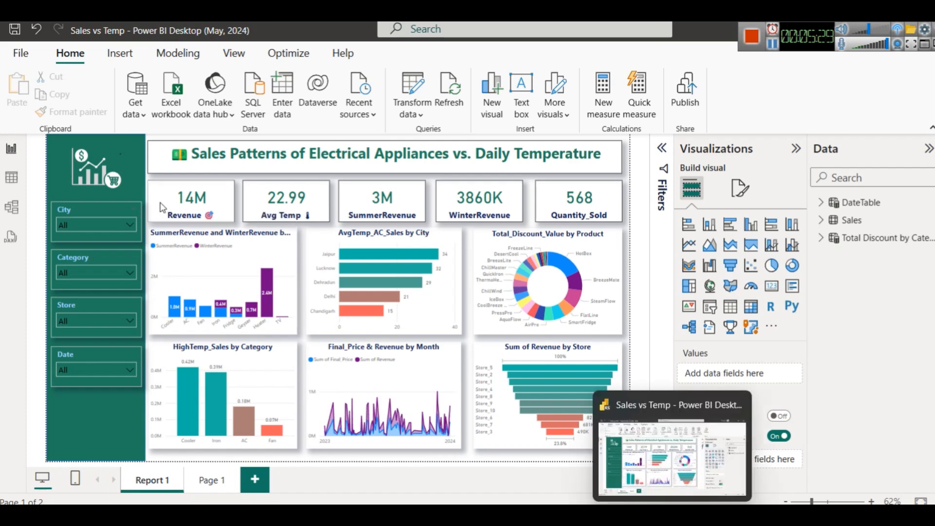
{"action": "left_click", "coordinate": [83, 137]}
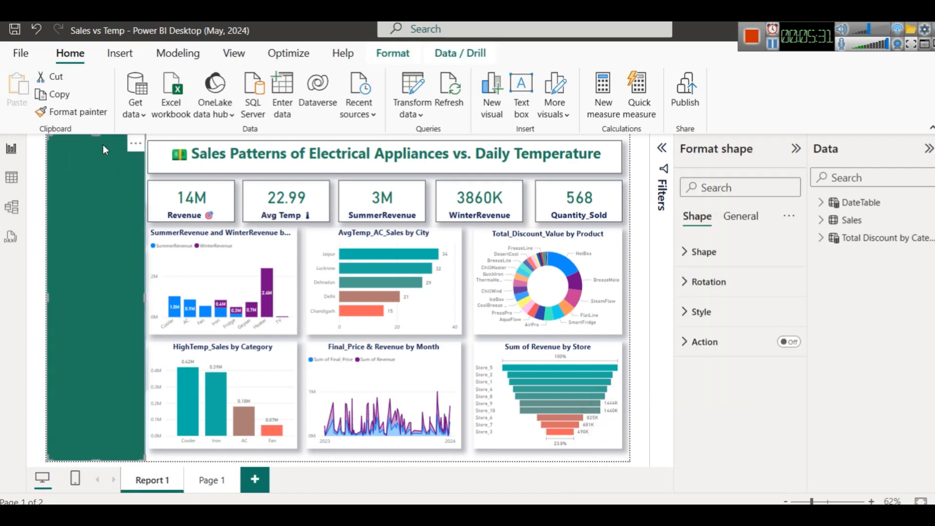
{"action": "left_click", "coordinate": [704, 311]}
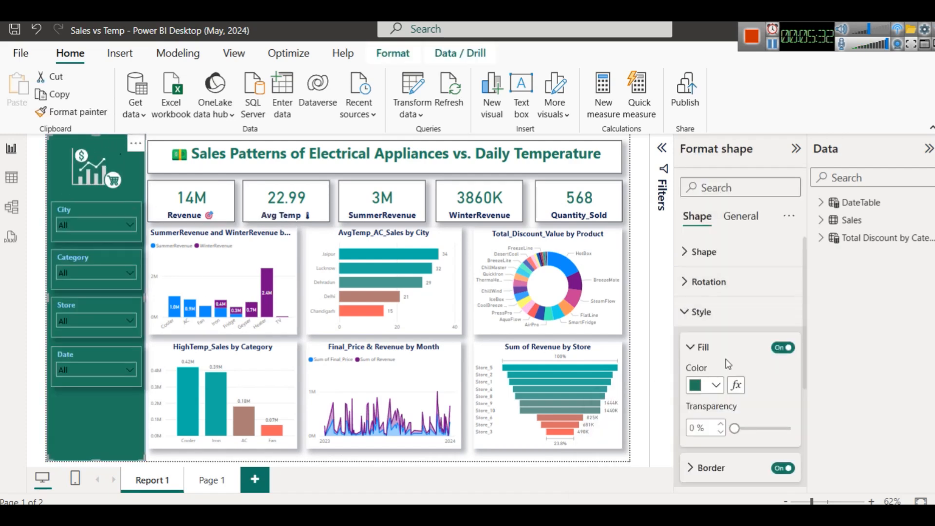
{"action": "left_click", "coordinate": [717, 386]}
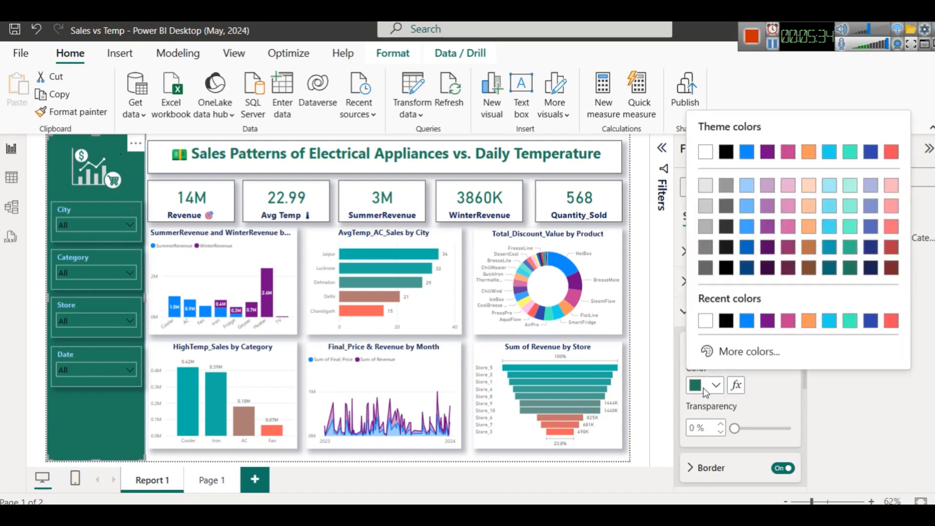
{"action": "left_click", "coordinate": [722, 353]}
{"action": "key", "text": "ctrl+c"}
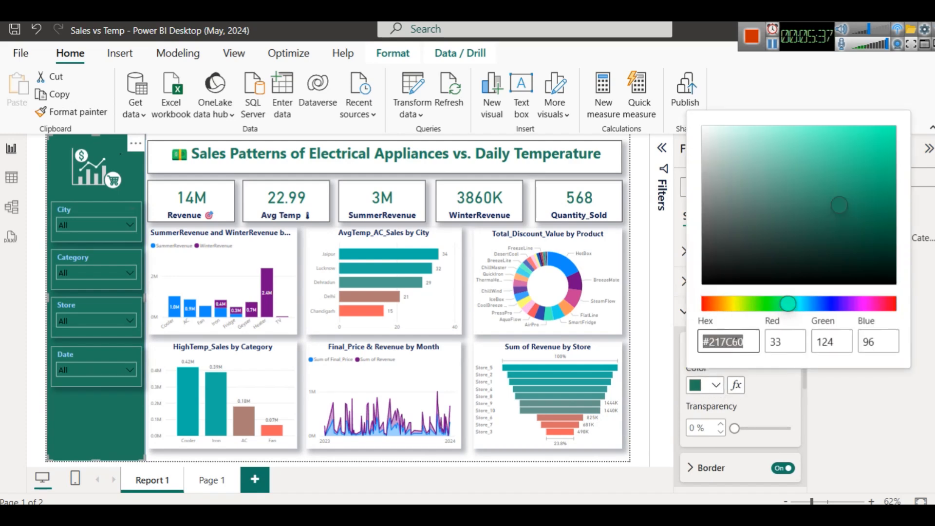
{"action": "key", "text": "alt+Tab"}
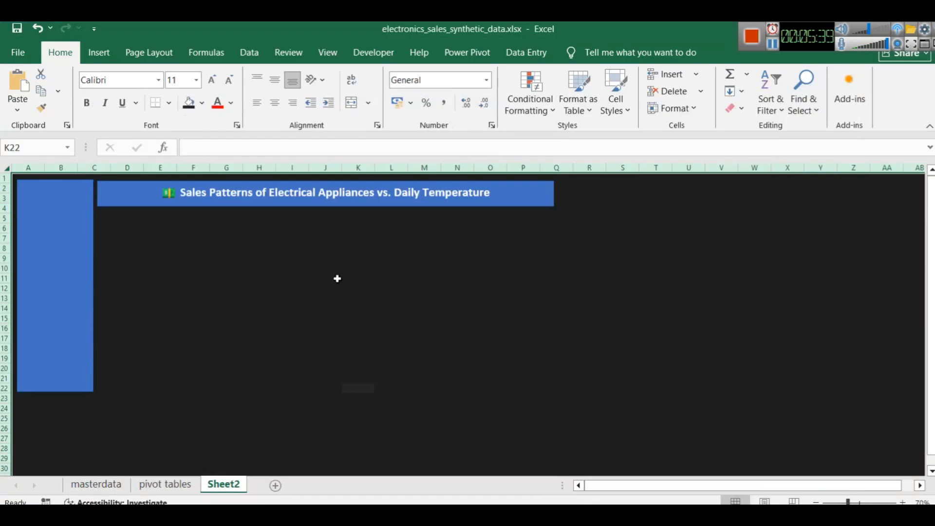
Fill the sidebar rectangle with the custom colour #217C60
{"action": "left_click", "coordinate": [48, 222]}
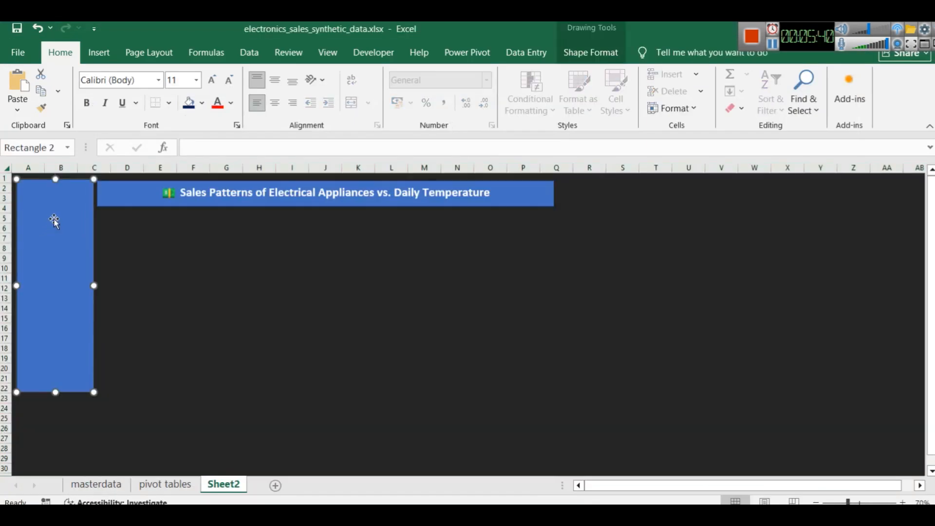
{"action": "left_click", "coordinate": [203, 104]}
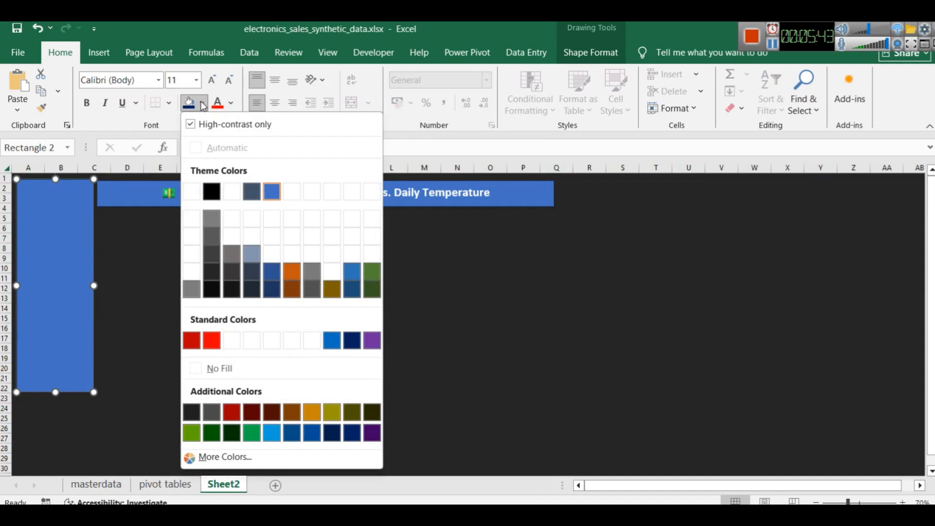
{"action": "left_click", "coordinate": [226, 457]}
{"action": "left_click", "coordinate": [673, 293]}
{"action": "key", "text": "ctrl+a"}
{"action": "key", "text": "ctrl+v"}
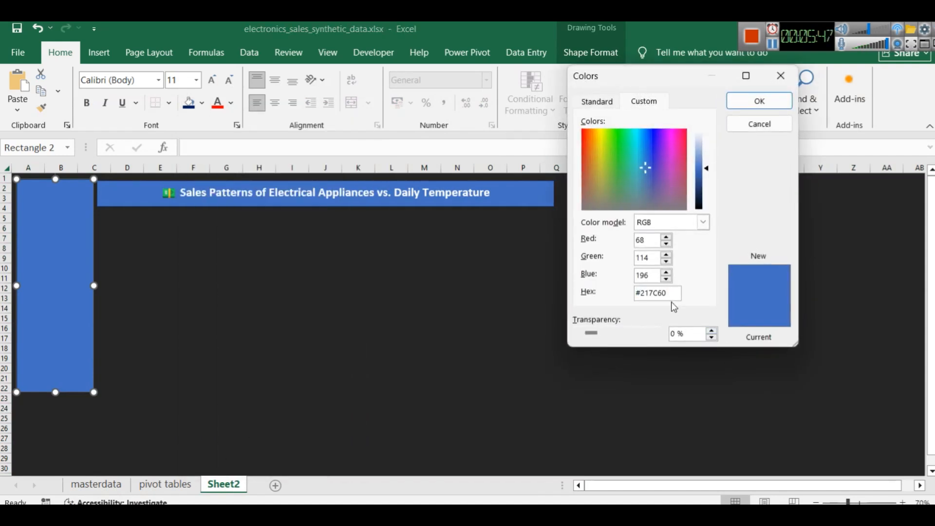
{"action": "key", "text": "Return"}
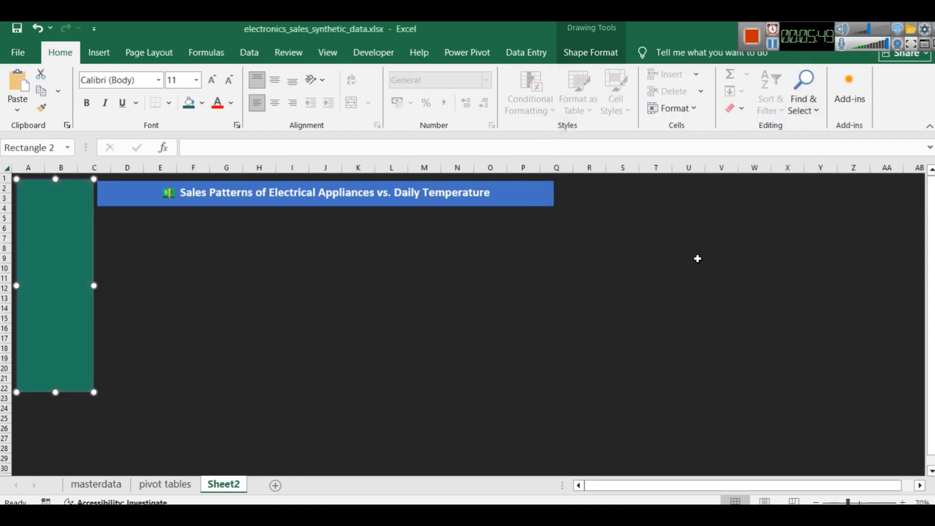
{"action": "left_click", "coordinate": [272, 267]}
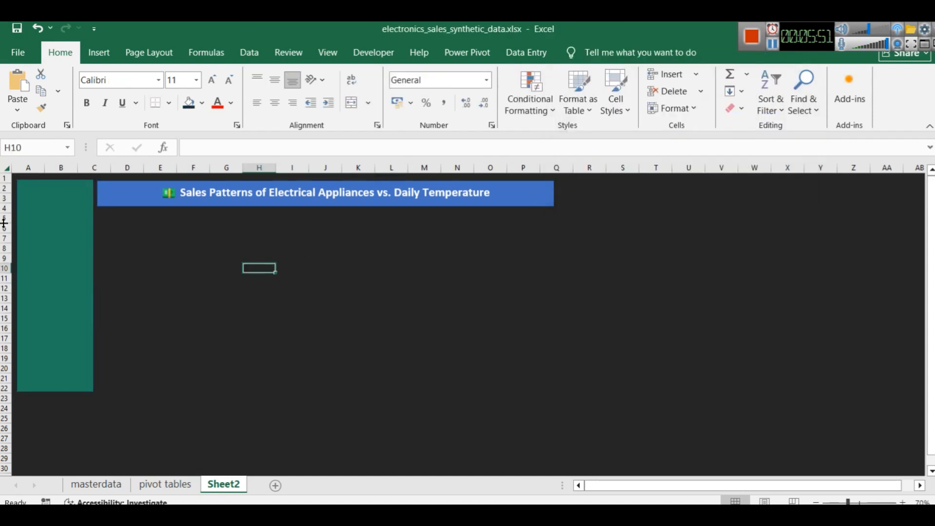
{"action": "left_click", "coordinate": [50, 230]}
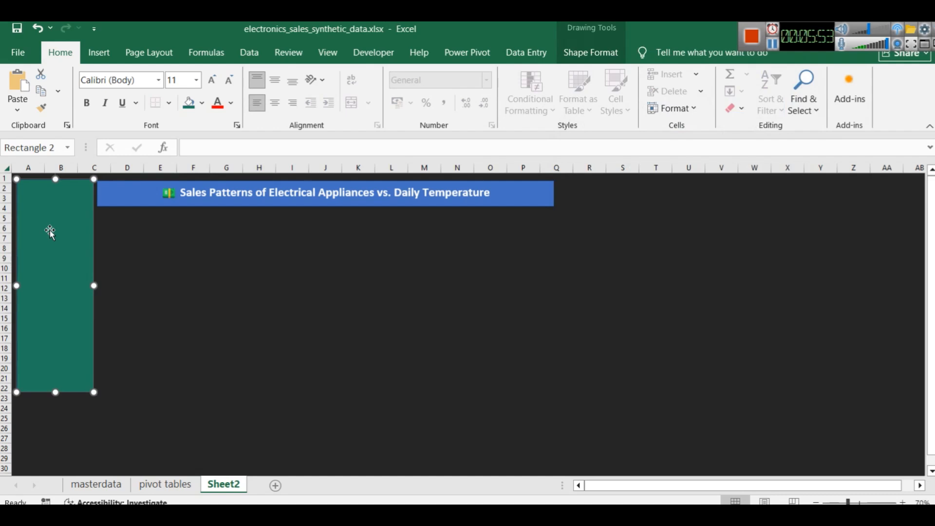
Try the sidebar's green #217C60 and a custom purple #920C88 as the title banner's fill
{"action": "left_click", "coordinate": [108, 192]}
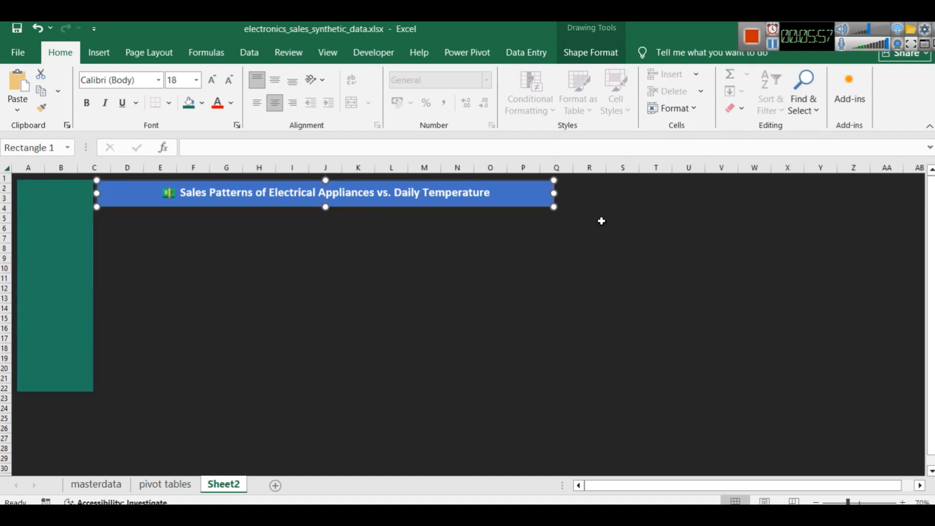
{"action": "mouse_move", "coordinate": [557, 194]}
{"action": "left_mouse_down"}
{"action": "mouse_move", "coordinate": [539, 192]}
{"action": "mouse_move", "coordinate": [555, 194]}
{"action": "left_mouse_up"}
{"action": "left_click", "coordinate": [202, 105]}
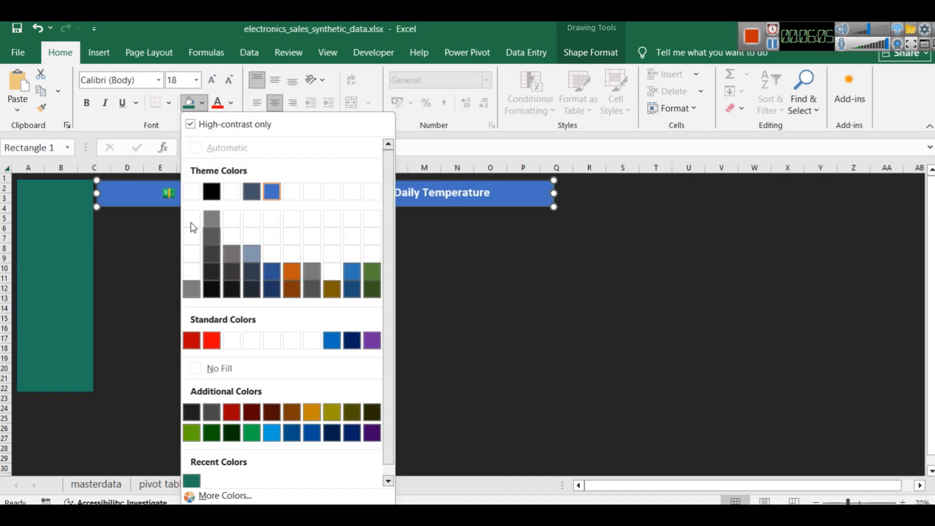
{"action": "left_click", "coordinate": [189, 104]}
{"action": "left_click", "coordinate": [190, 104]}
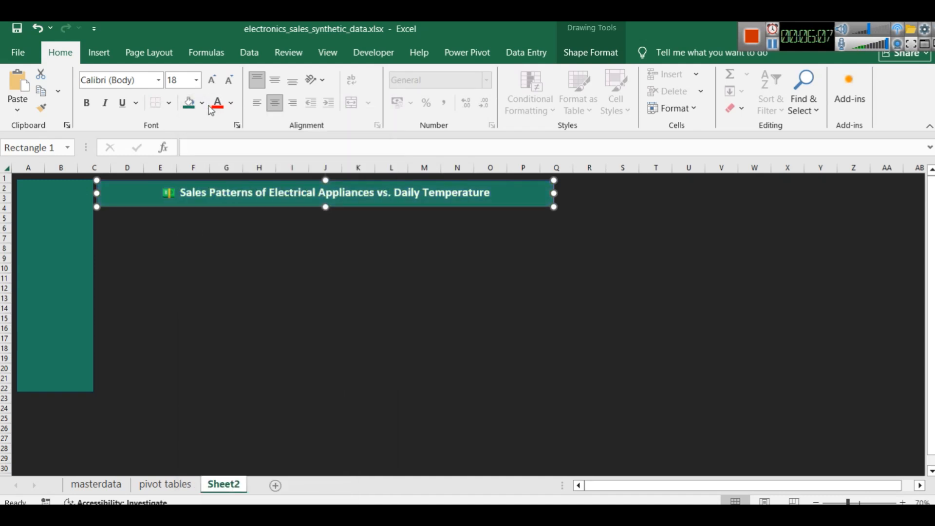
{"action": "left_click", "coordinate": [202, 104]}
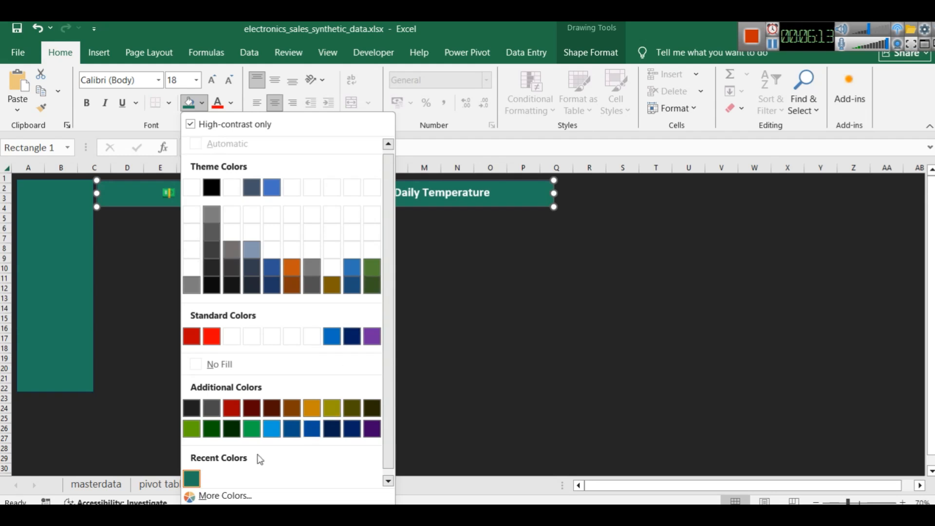
{"action": "left_click", "coordinate": [246, 493]}
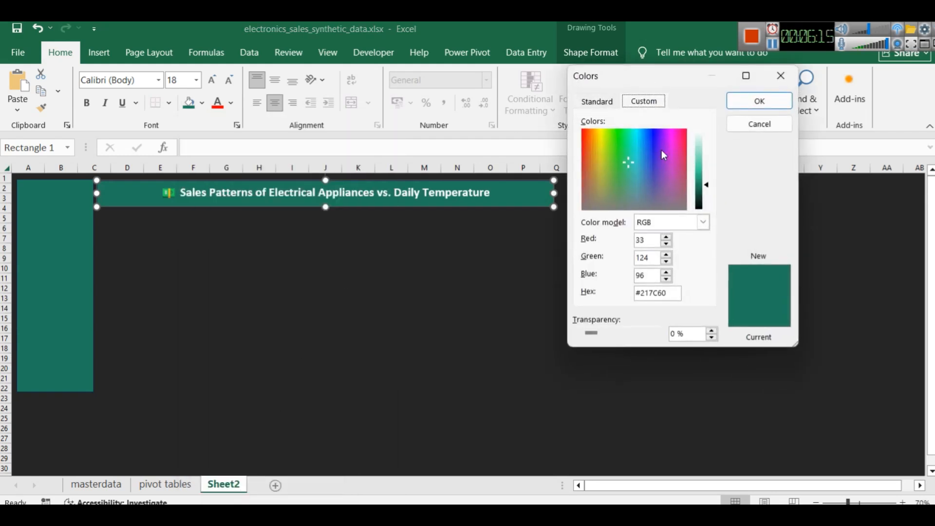
{"action": "left_click_drag", "start_coordinate": [628, 156], "coordinate": [704, 129]}
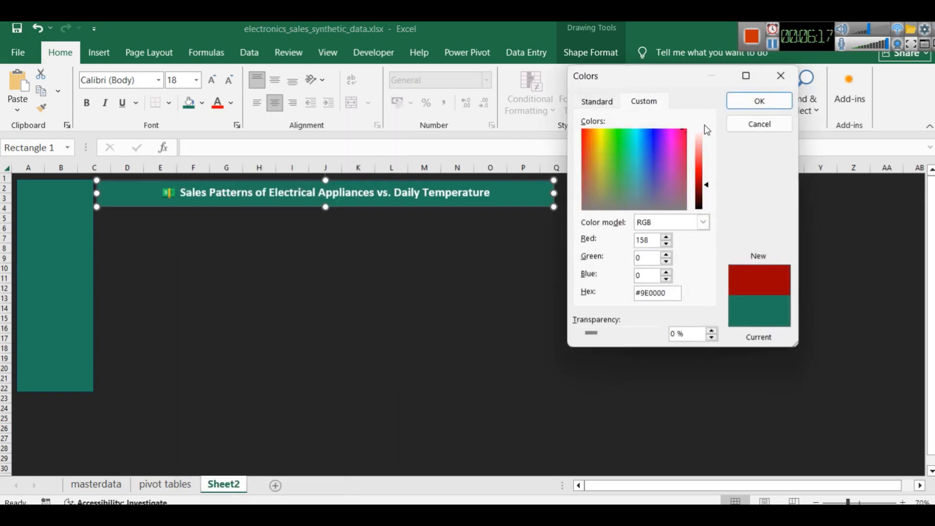
{"action": "left_click", "coordinate": [673, 143]}
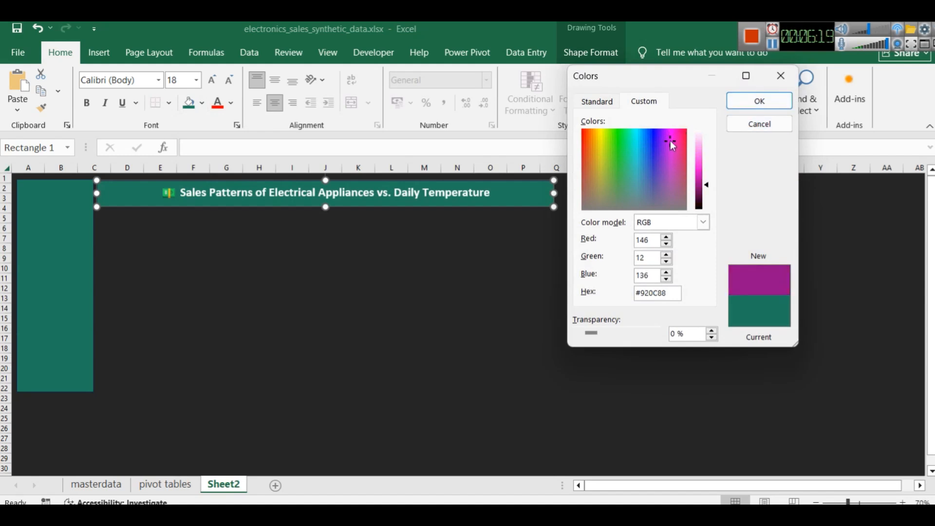
{"action": "key", "text": "Return"}
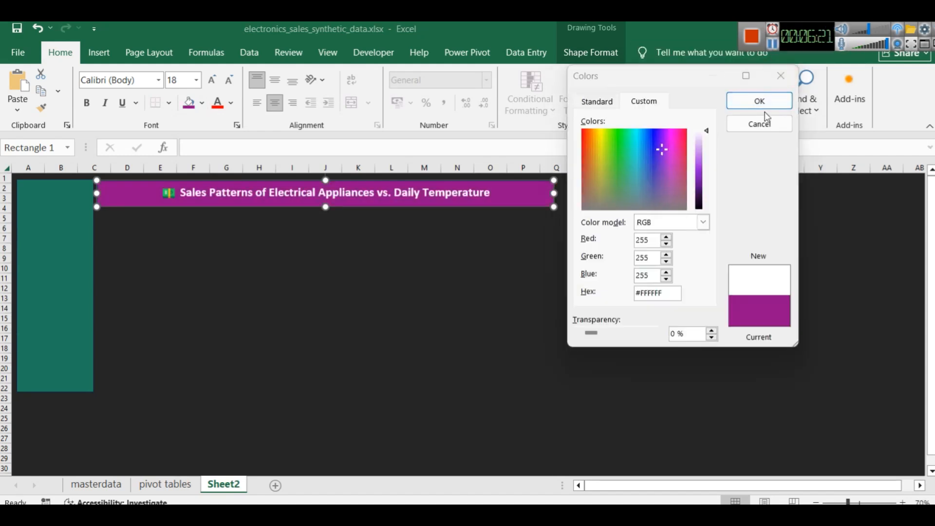
Fill the title banner with white #FFFFFF and set its title text to the dark blue theme colour
{"action": "left_click", "coordinate": [764, 100]}
{"action": "left_click", "coordinate": [371, 267]}
{"action": "triple_click", "coordinate": [305, 194]}
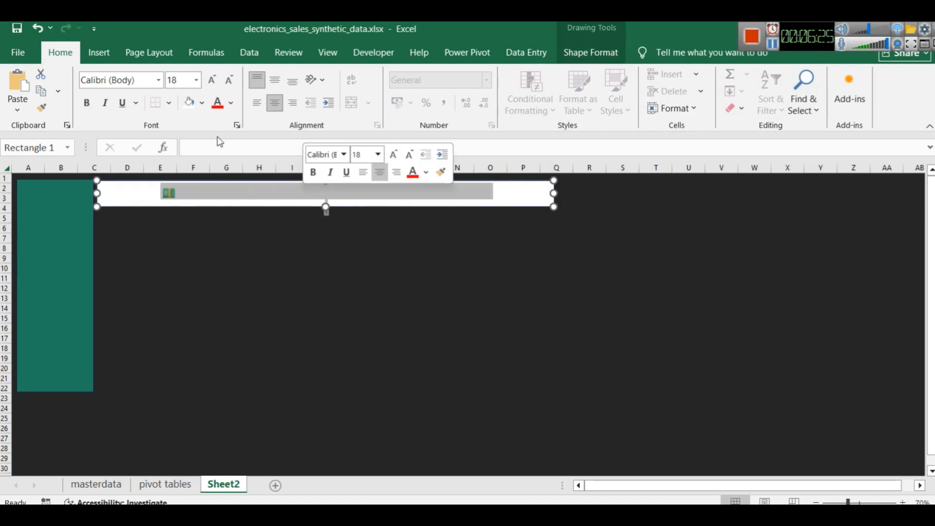
{"action": "left_click", "coordinate": [232, 104]}
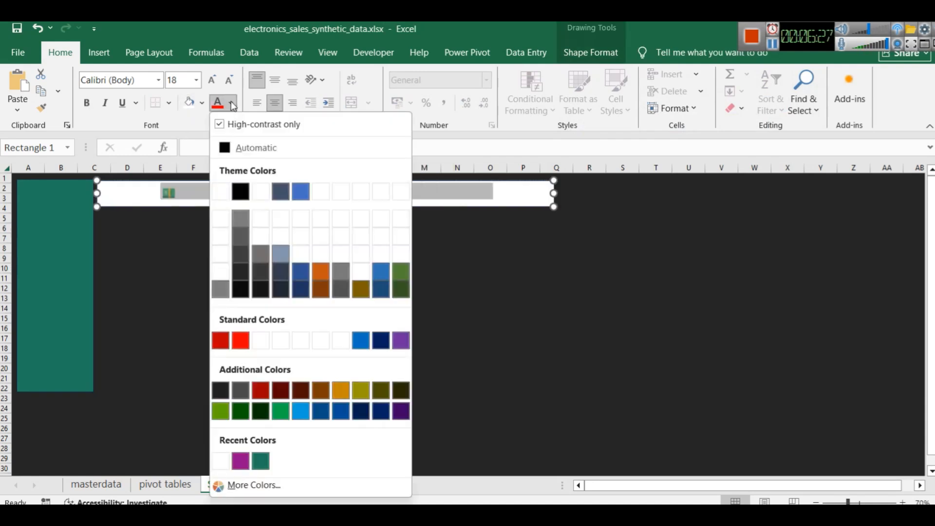
{"action": "left_click", "coordinate": [307, 291]}
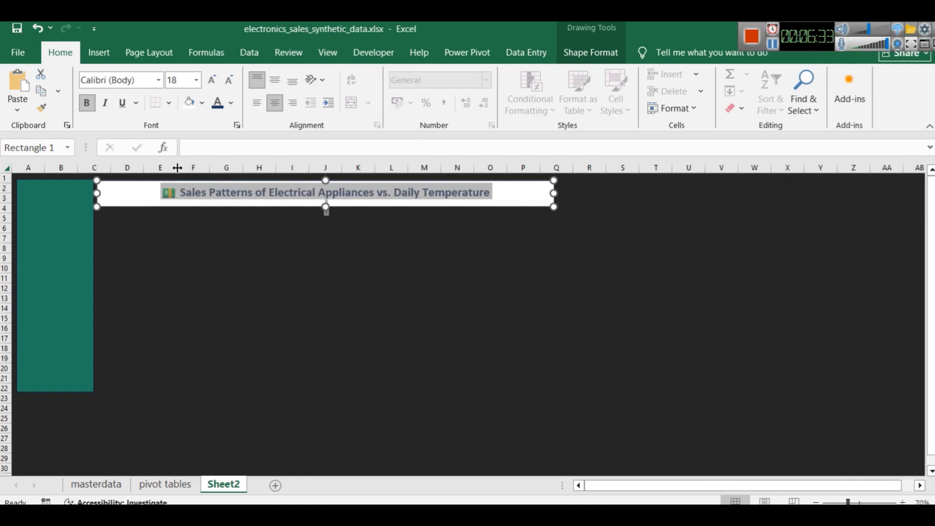
{"action": "triple_click", "coordinate": [196, 194]}
{"action": "left_click", "coordinate": [269, 286]}
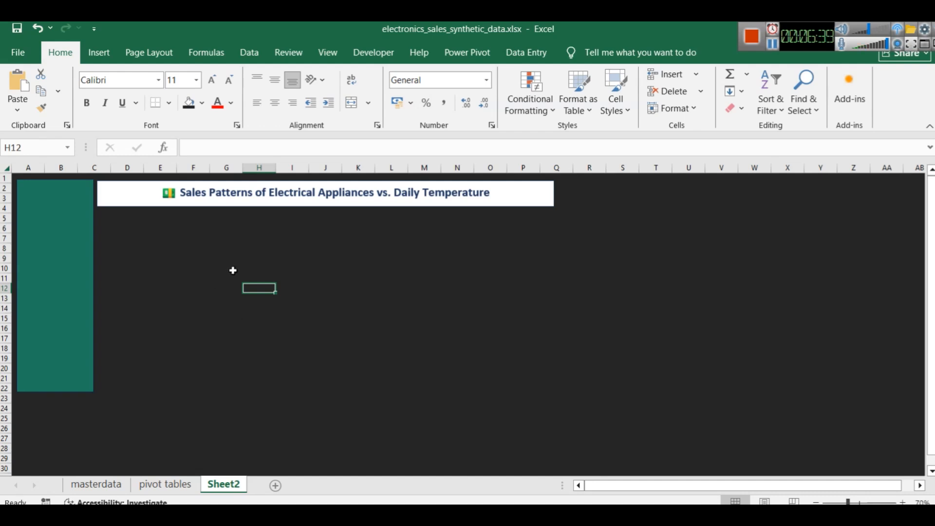
Insert the presentation board with bar chart icon from the Analytics icons and place it at the sidebar's upper end
{"action": "left_click", "coordinate": [63, 212]}
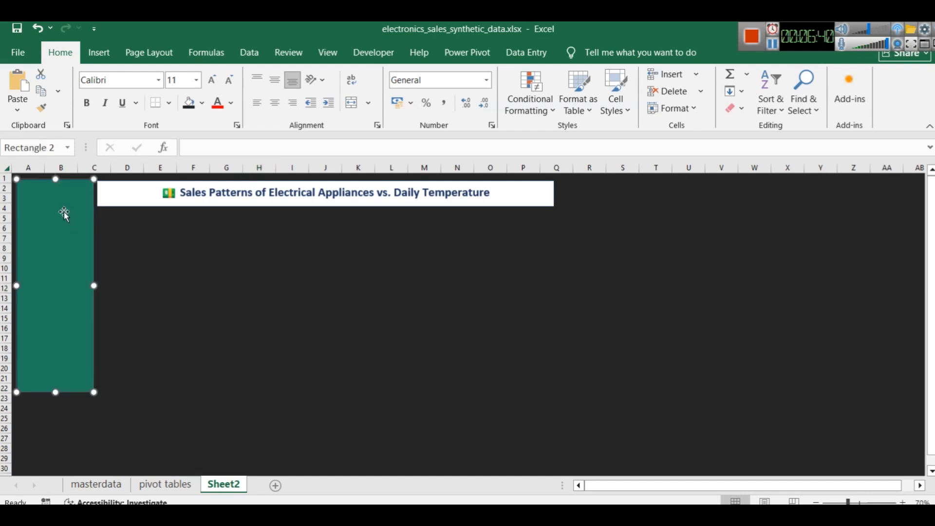
{"action": "left_click", "coordinate": [99, 53]}
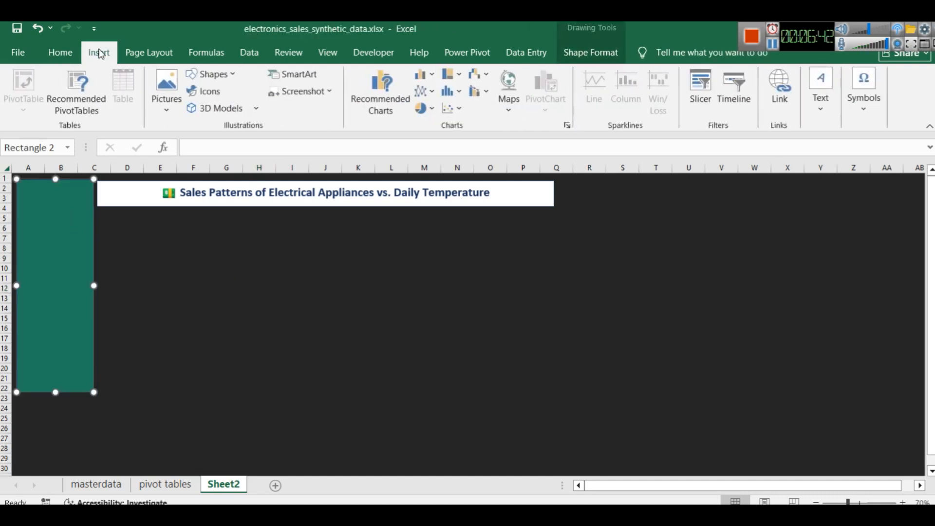
{"action": "left_click", "coordinate": [207, 91]}
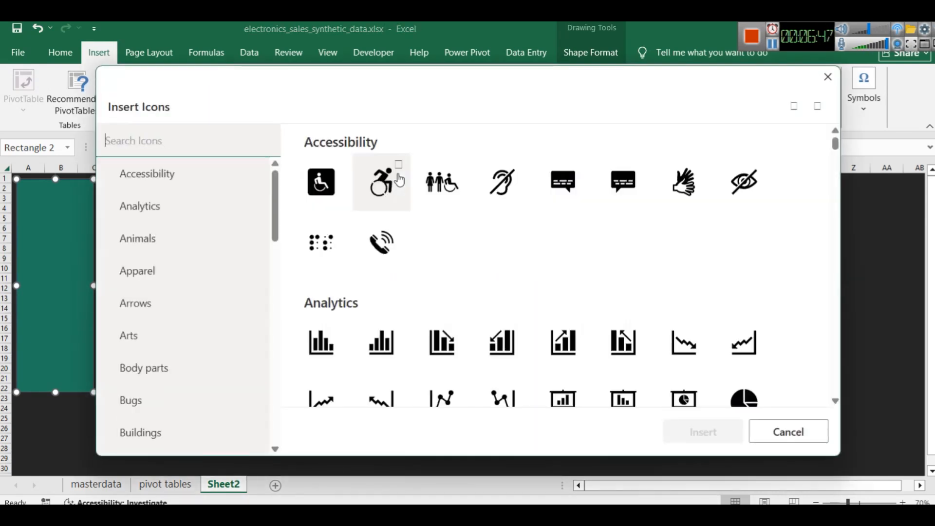
{"action": "scroll", "coordinate": [559, 302], "scroll_direction": "down", "scroll_amount": 3}
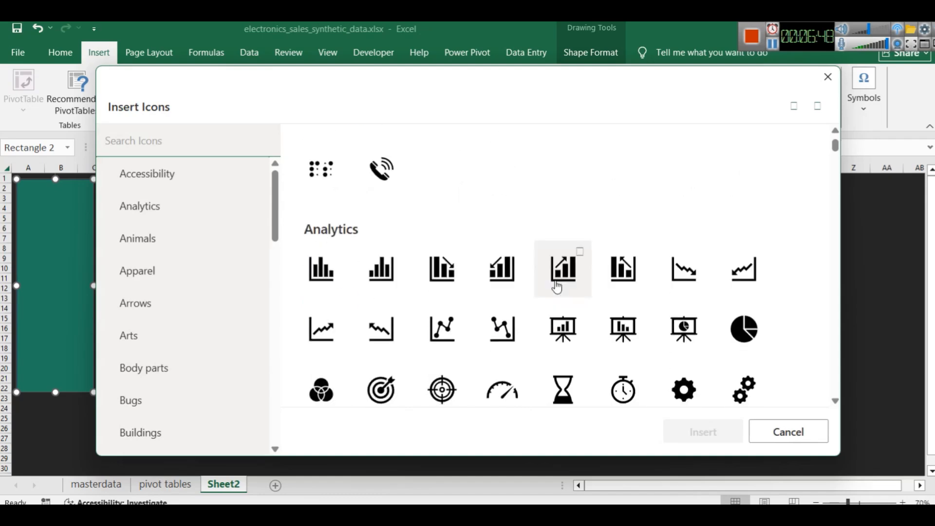
{"action": "left_click", "coordinate": [566, 332]}
{"action": "left_click", "coordinate": [681, 435]}
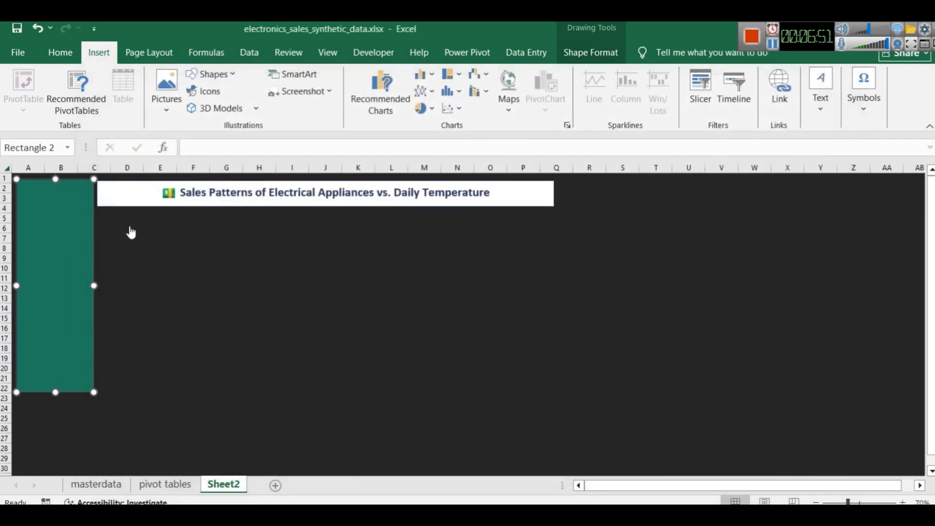
{"action": "left_click_drag", "start_coordinate": [269, 306], "coordinate": [50, 199]}
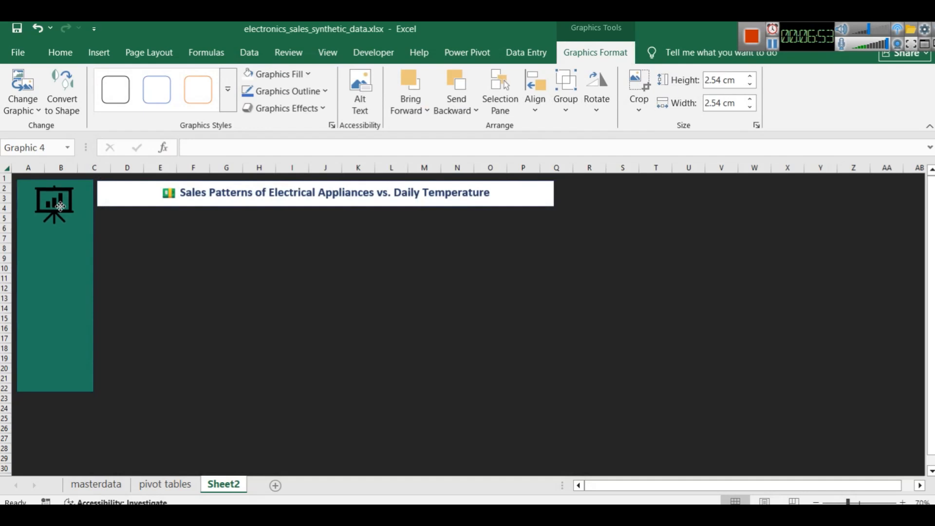
Shrink the presentation board icon and centre it near the upper end of the sidebar
{"action": "left_click_drag", "start_coordinate": [78, 230], "coordinate": [57, 203]}
{"action": "left_click", "coordinate": [46, 191]}
{"action": "left_click", "coordinate": [120, 229]}
{"action": "left_click", "coordinate": [46, 196]}
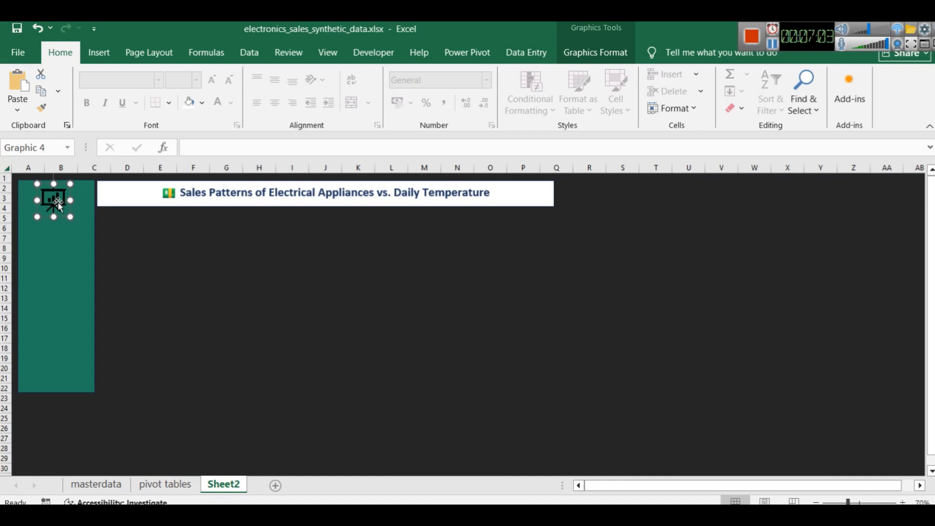
Fill the presentation board icon with the light grey theme colour
{"action": "left_click", "coordinate": [54, 201]}
{"action": "left_click", "coordinate": [117, 230]}
{"action": "left_click", "coordinate": [64, 202]}
{"action": "right_click", "coordinate": [55, 205]}
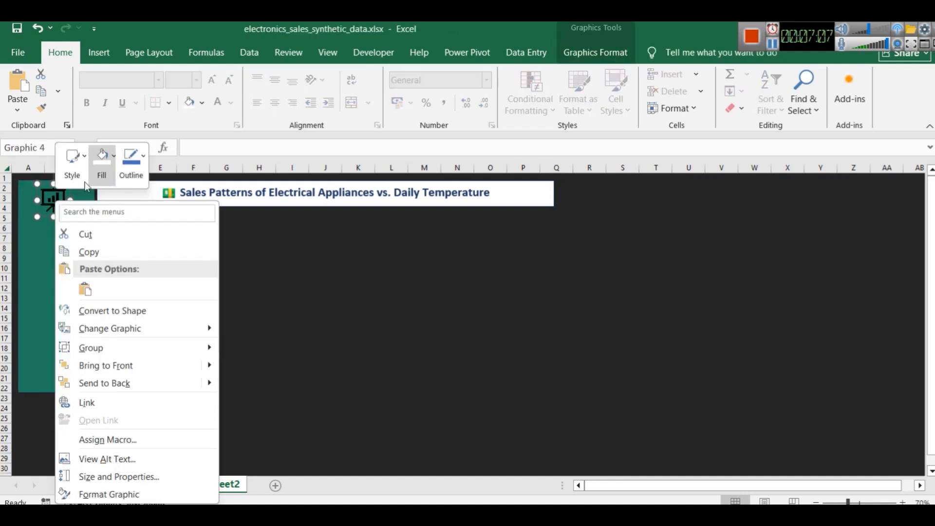
{"action": "left_click", "coordinate": [111, 157]}
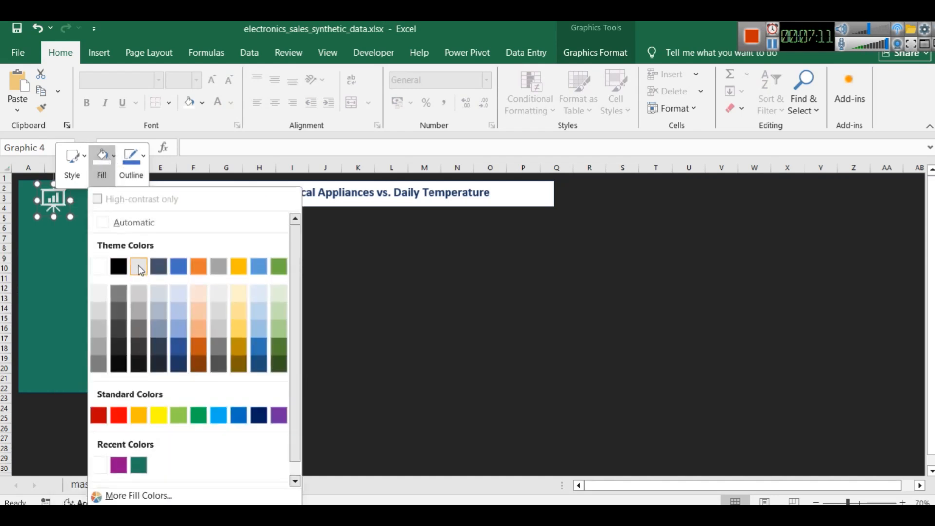
{"action": "left_click", "coordinate": [138, 267]}
{"action": "left_click", "coordinate": [232, 278]}
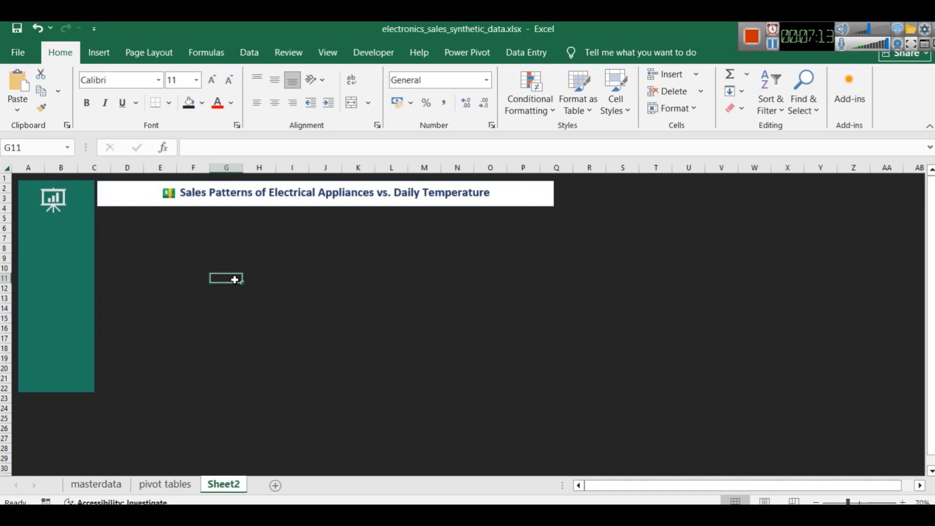
Check the KPI cards in the Power BI report, return to Excel and draw a card-sized rectangle below the title banner's left end
{"action": "left_click", "coordinate": [773, 48]}
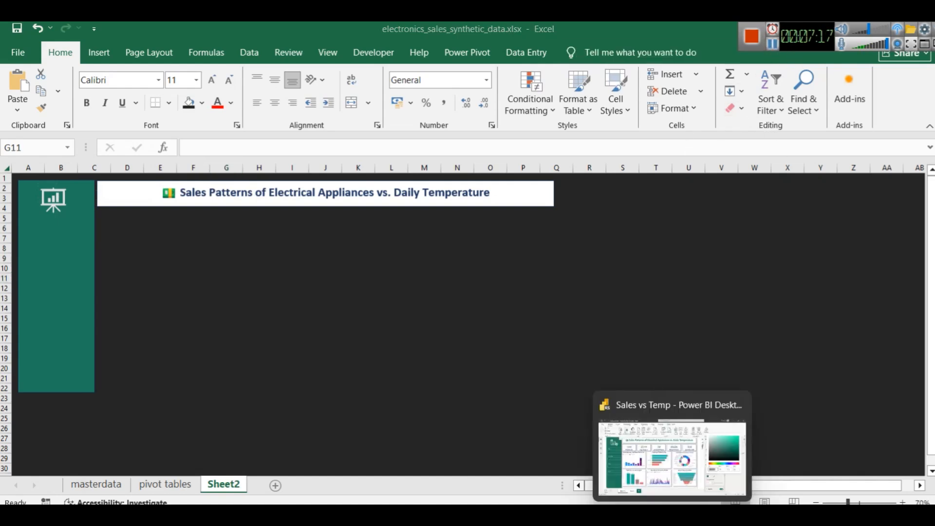
{"action": "left_click", "coordinate": [677, 515]}
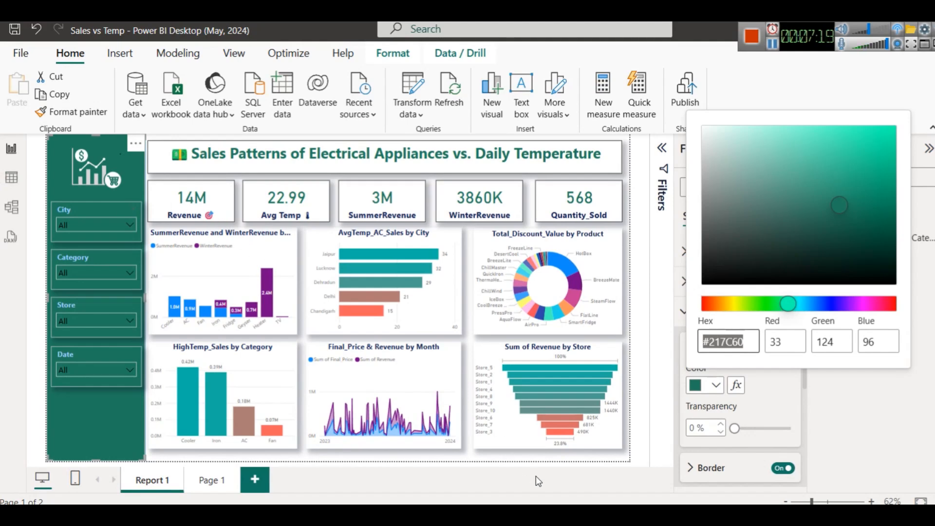
{"action": "key", "text": "alt+Tab"}
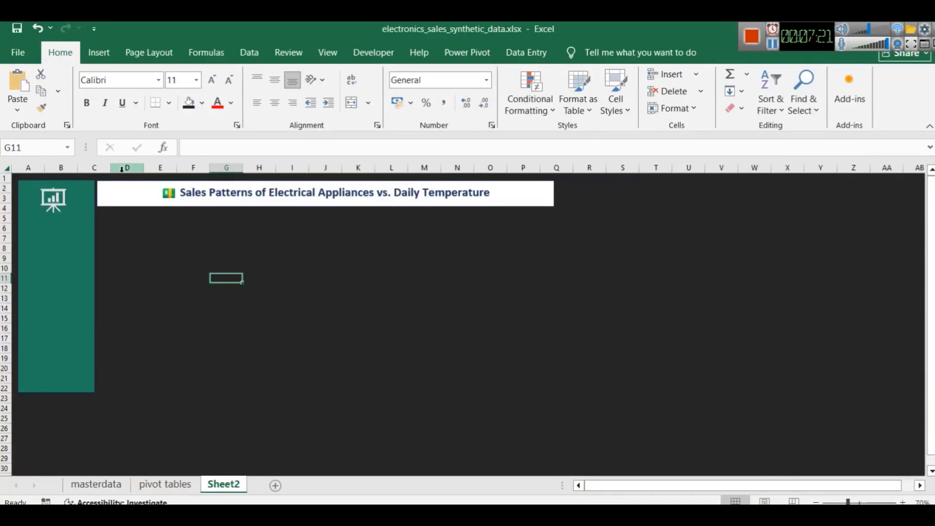
{"action": "left_click", "coordinate": [98, 51]}
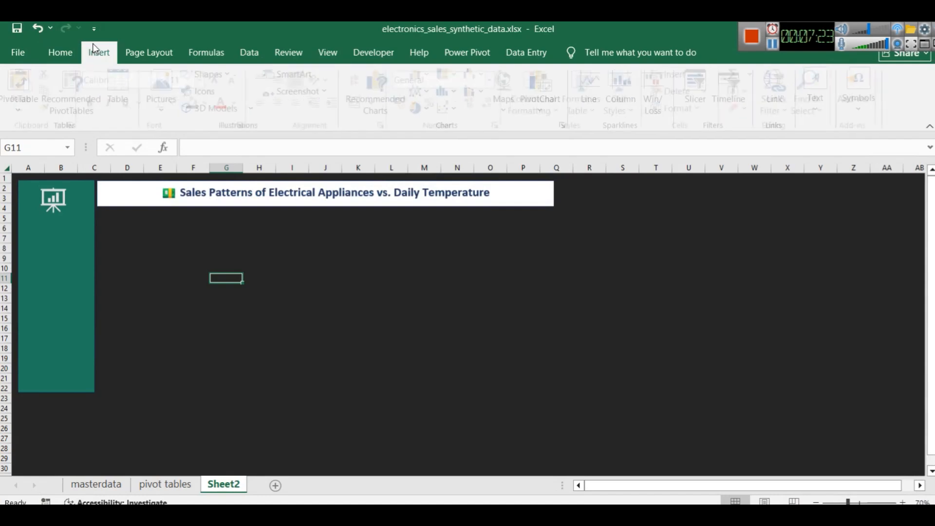
{"action": "left_click", "coordinate": [229, 76]}
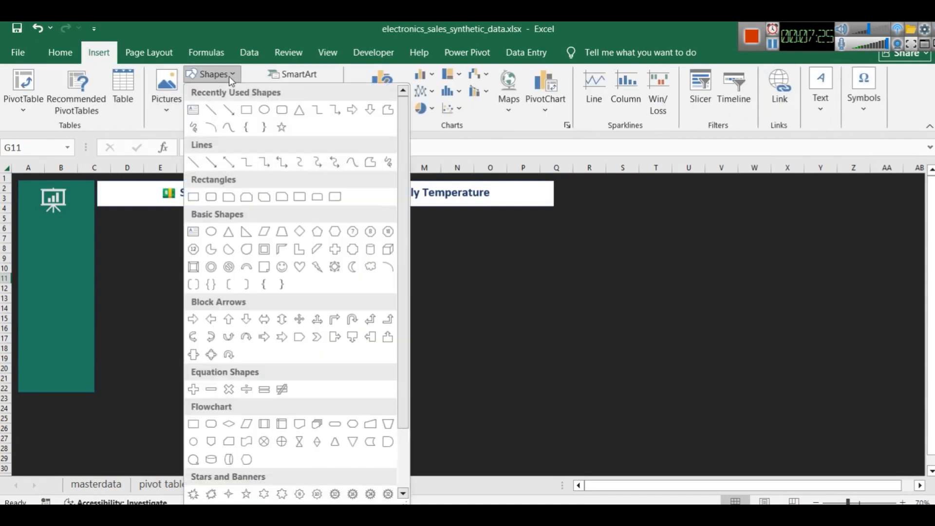
{"action": "left_click", "coordinate": [247, 121]}
{"action": "left_click_drag", "start_coordinate": [101, 216], "coordinate": [177, 255]}
{"action": "left_click", "coordinate": [202, 257]}
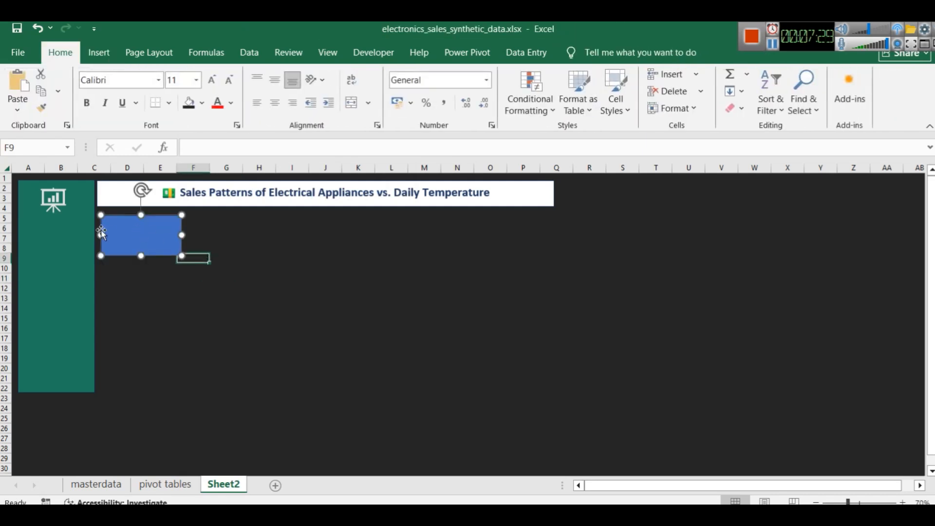
Fill the new KPI card rectangle with white
{"action": "left_click", "coordinate": [127, 233]}
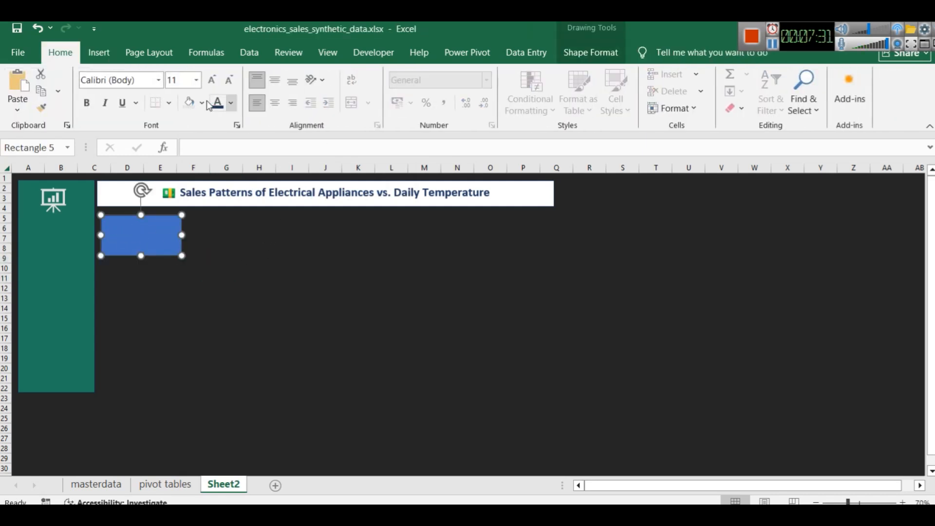
{"action": "left_click", "coordinate": [99, 53]}
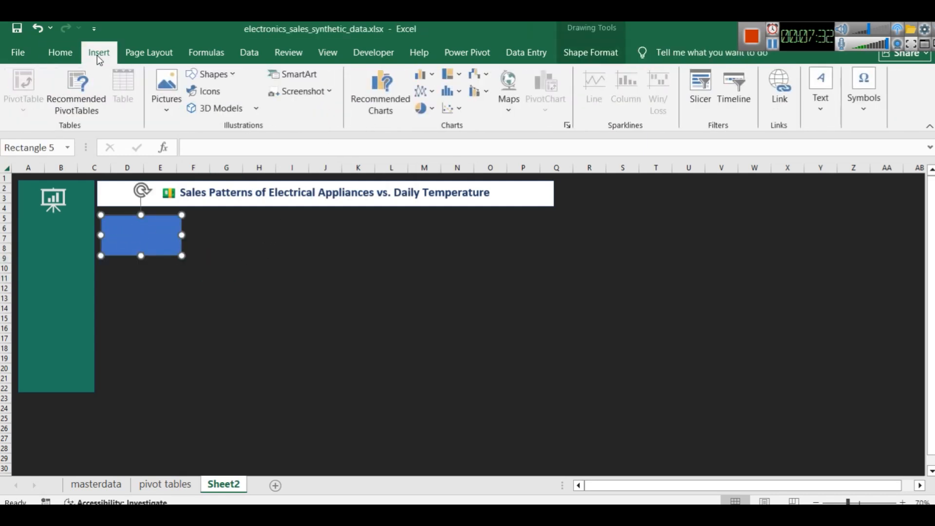
{"action": "right_click", "coordinate": [135, 239]}
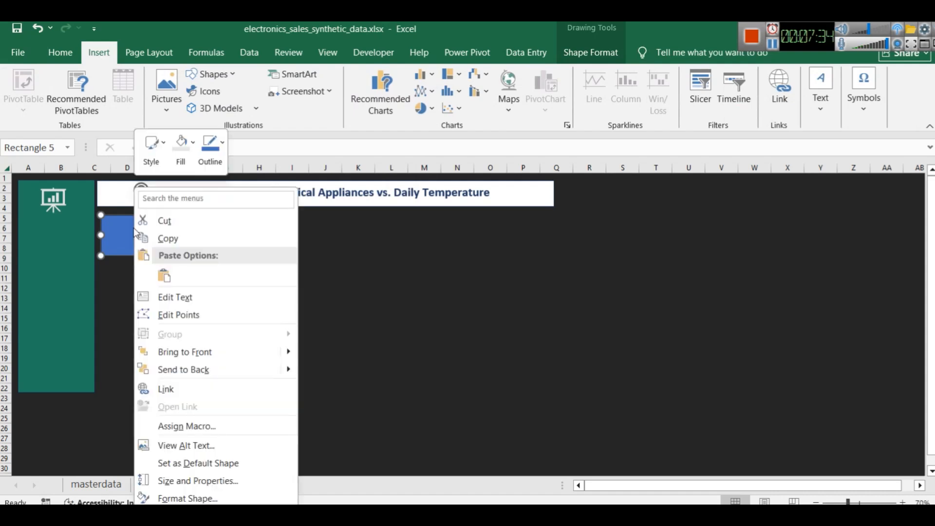
{"action": "left_click", "coordinate": [185, 142]}
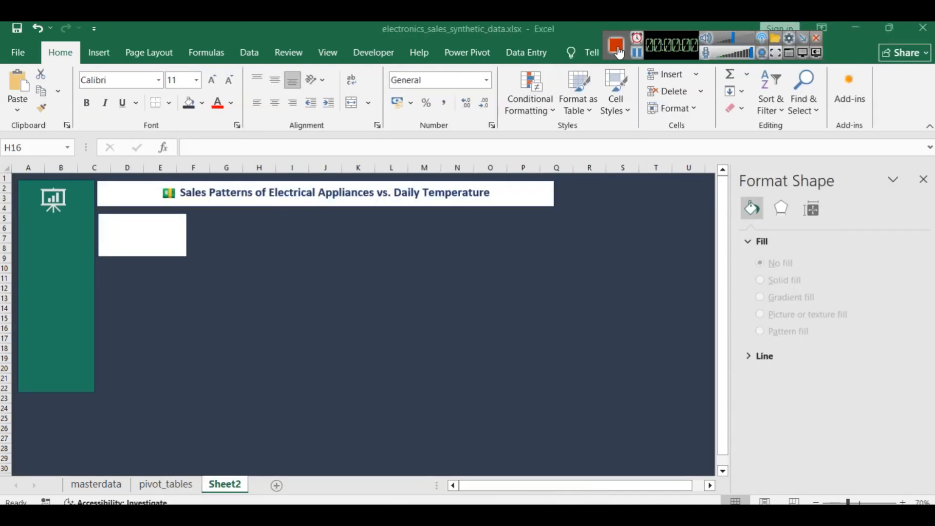
{"action": "left_click_drag", "start_coordinate": [657, 43], "coordinate": [572, 29]}
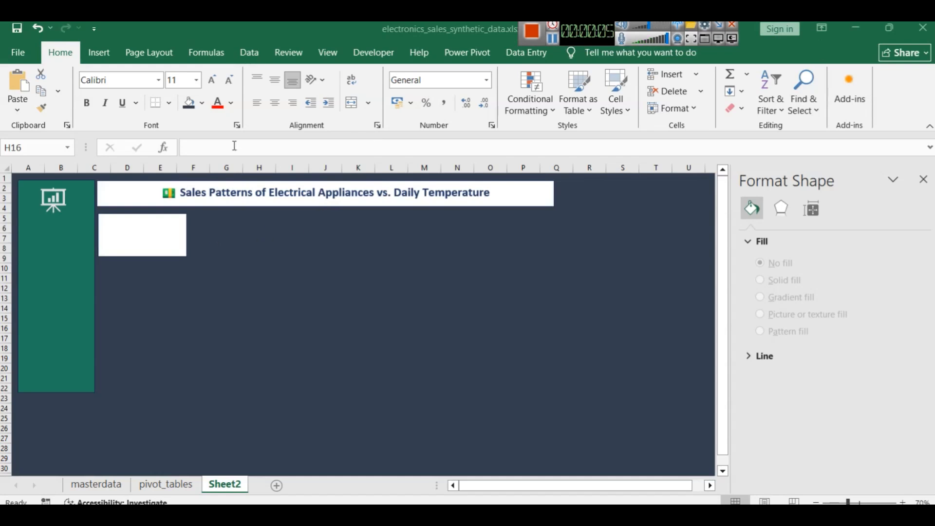
Insert a text box on the empty area below the title banner and link it to =pivot_tables!A3
{"action": "left_click", "coordinate": [102, 54]}
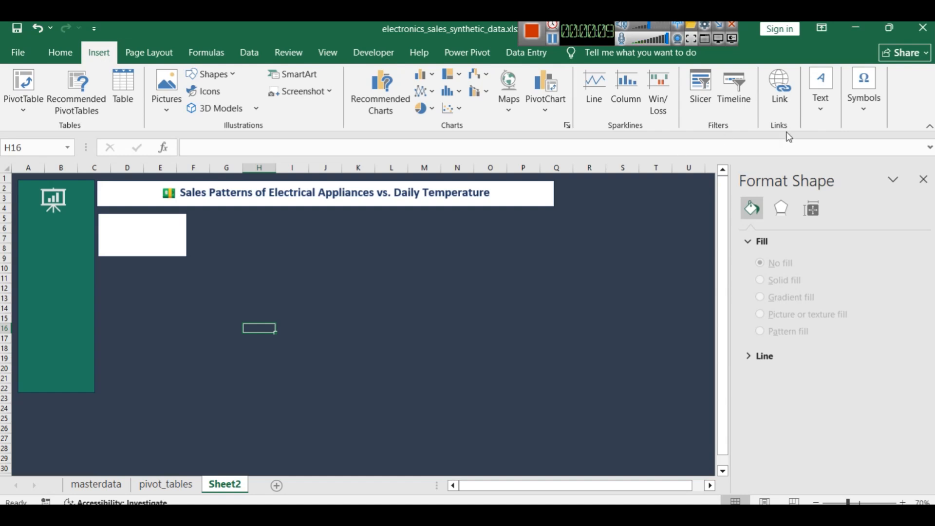
{"action": "left_click", "coordinate": [821, 97]}
{"action": "left_click", "coordinate": [785, 156]}
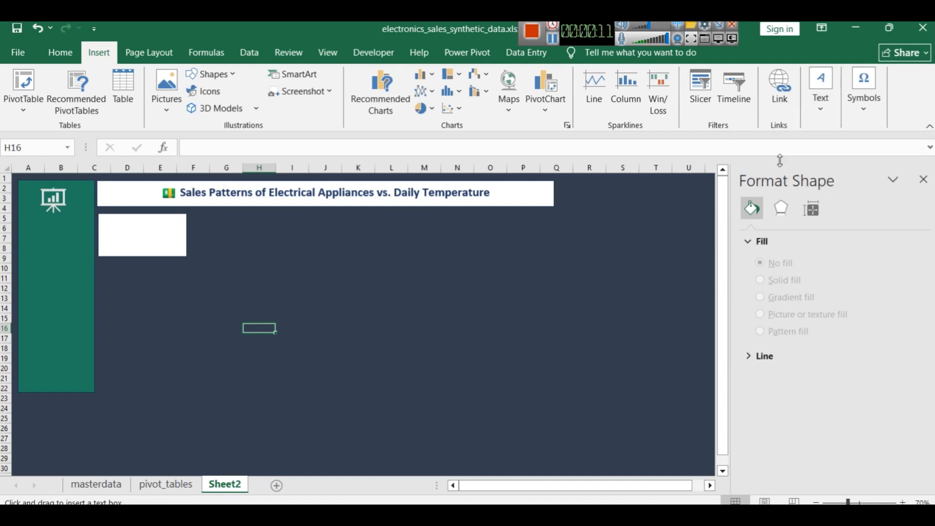
{"action": "left_click", "coordinate": [256, 276]}
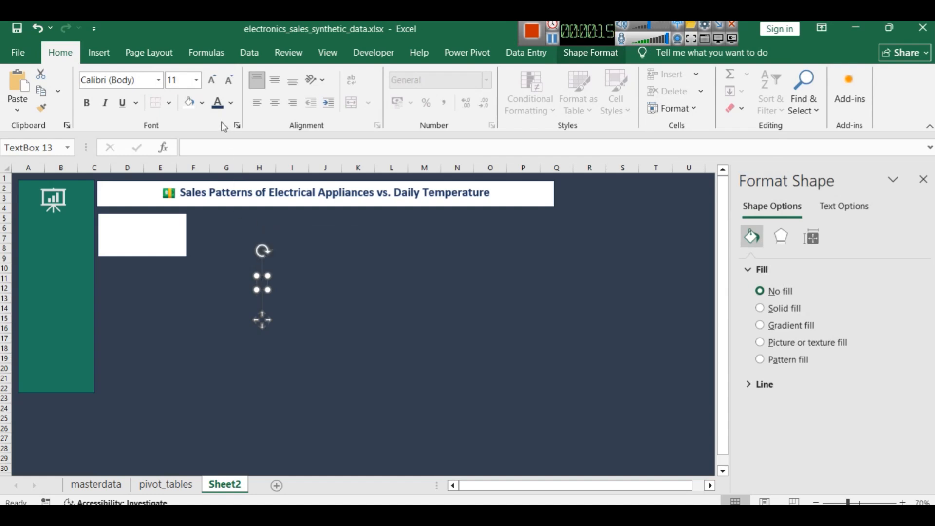
{"action": "left_click", "coordinate": [206, 144]}
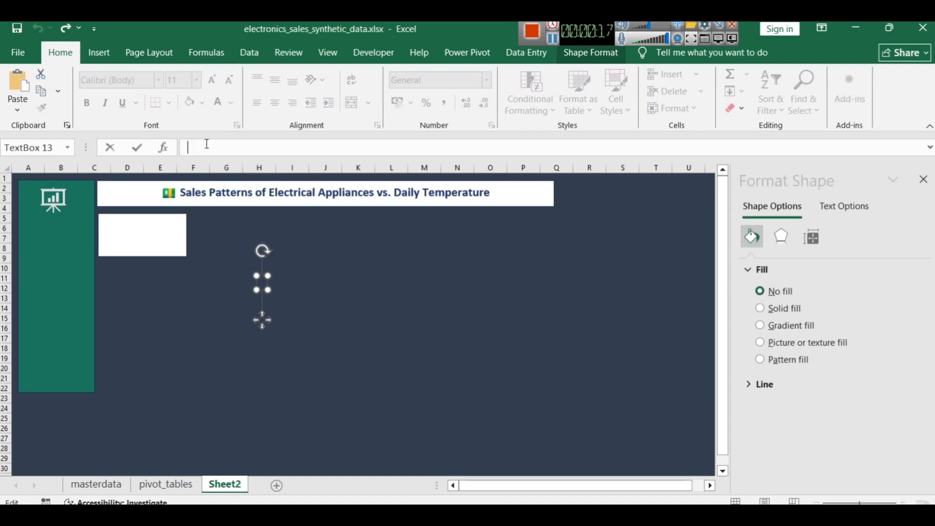
{"action": "type", "text": "=pivot_tables!A3"}
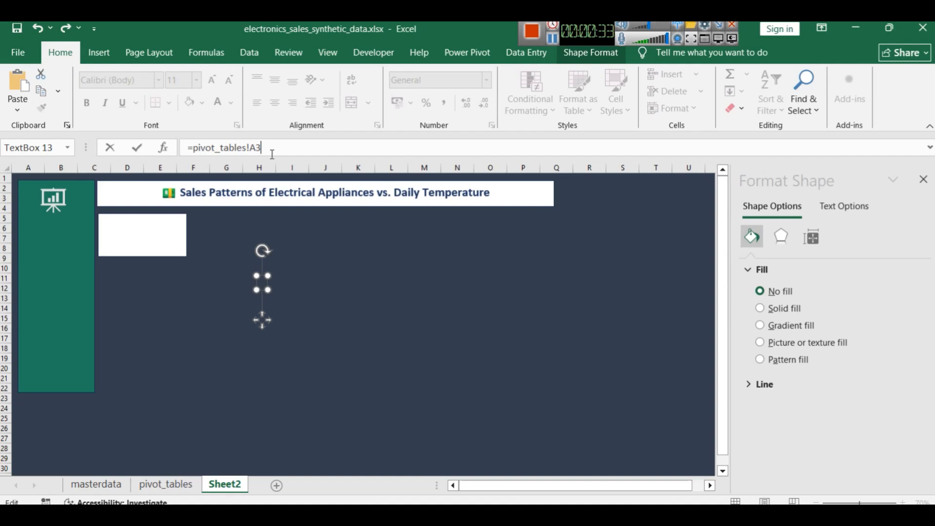
{"action": "key", "text": "Return"}
{"action": "left_click", "coordinate": [263, 369]}
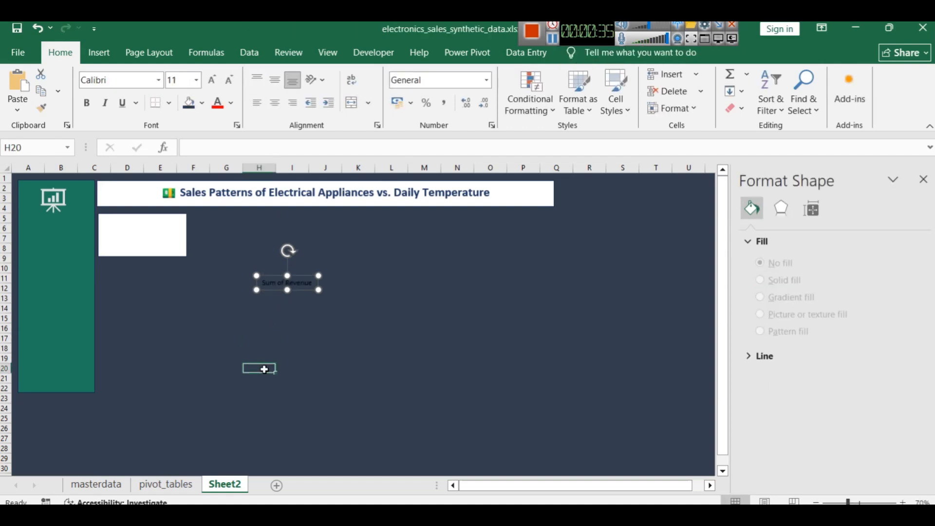
Check the source cells on the pivot_tables sheet, return to Sheet2 and move the linked text box onto the upper part of the white card
{"action": "left_click", "coordinate": [269, 281]}
{"action": "left_click", "coordinate": [165, 484]}
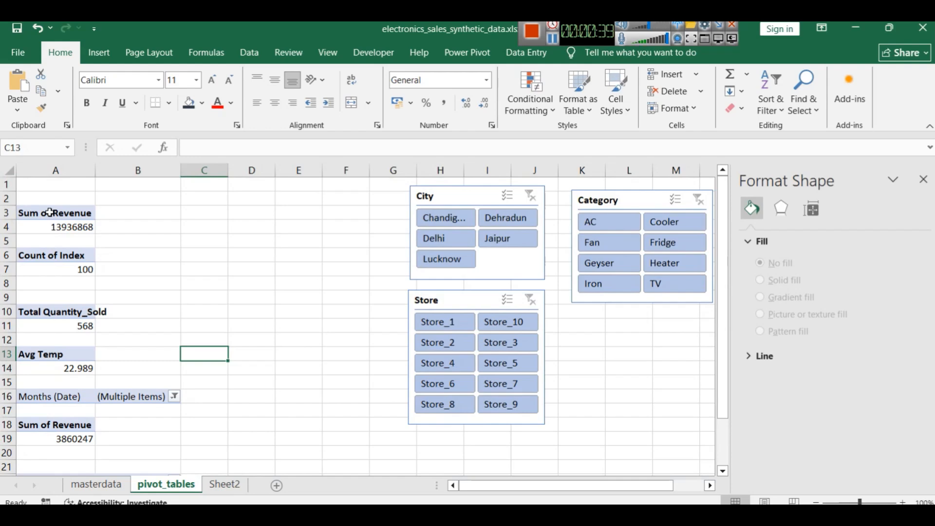
{"action": "left_click", "coordinate": [224, 484]}
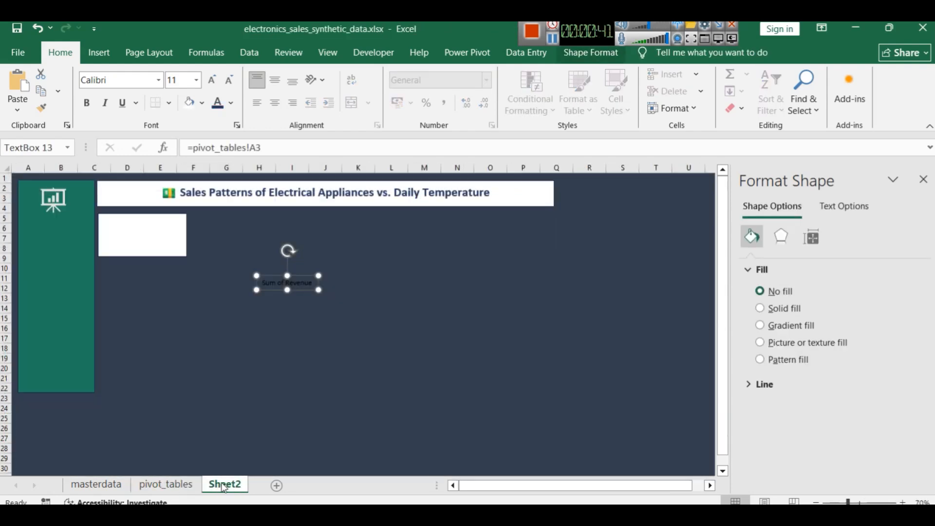
{"action": "left_click_drag", "start_coordinate": [261, 284], "coordinate": [128, 216]}
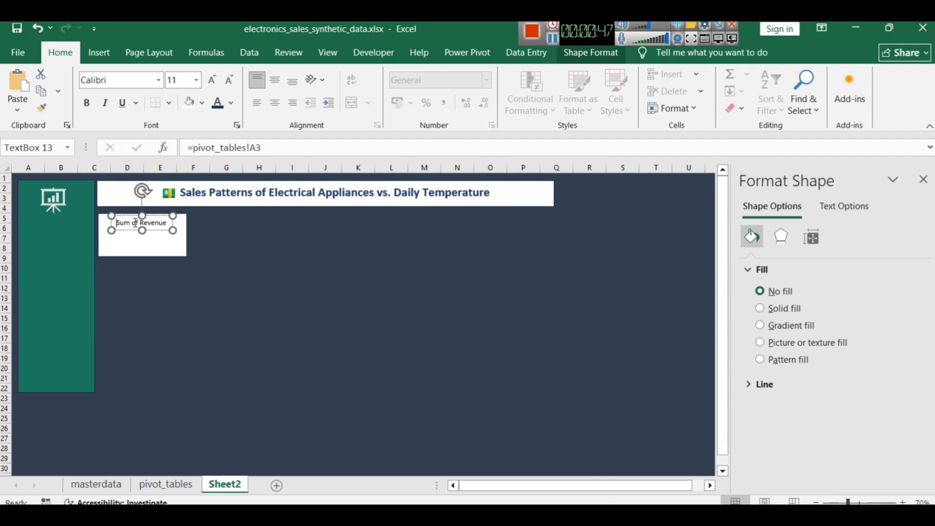
Make the Sum of Revenue label bold at size 14 and centre it in the card
{"action": "key", "text": "ctrl+a"}
{"action": "left_click", "coordinate": [93, 108]}
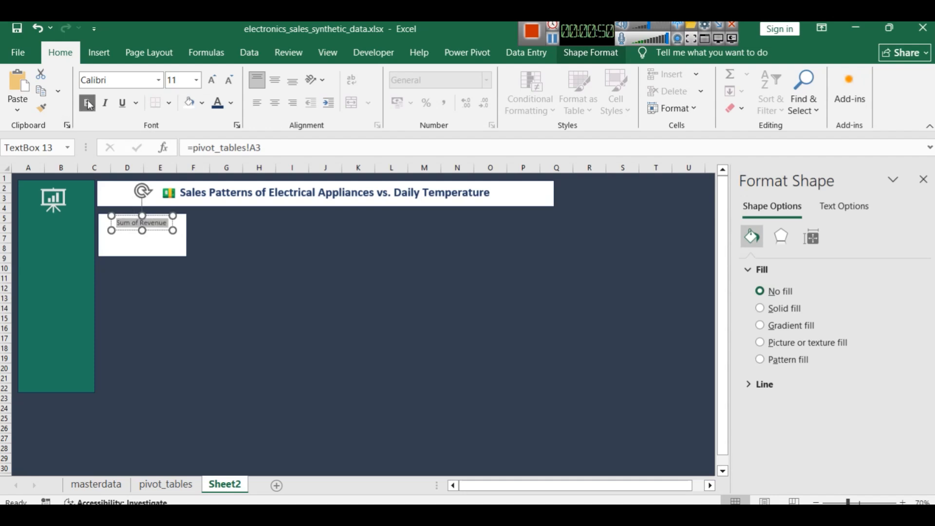
{"action": "left_click", "coordinate": [196, 83]}
{"action": "left_click", "coordinate": [179, 187]}
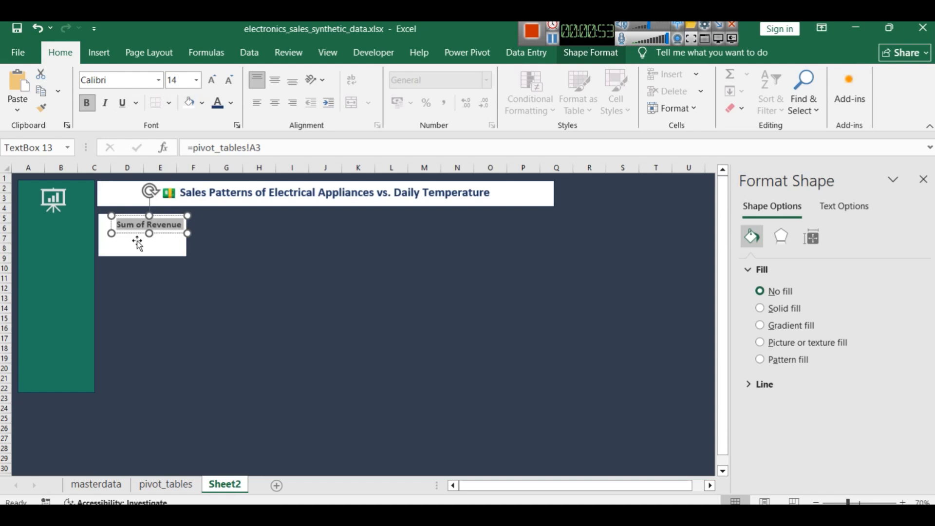
{"action": "left_click_drag", "start_coordinate": [142, 233], "coordinate": [138, 232]}
{"action": "left_click", "coordinate": [306, 286]}
Change the Sum of Revenue label's font colour to the dark blue theme colour
{"action": "left_click", "coordinate": [153, 222]}
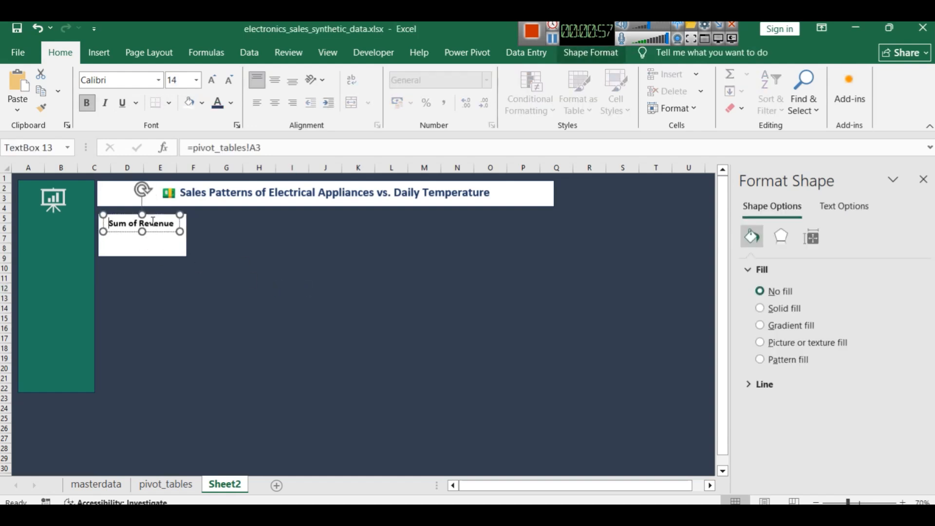
{"action": "double_click", "coordinate": [153, 222]}
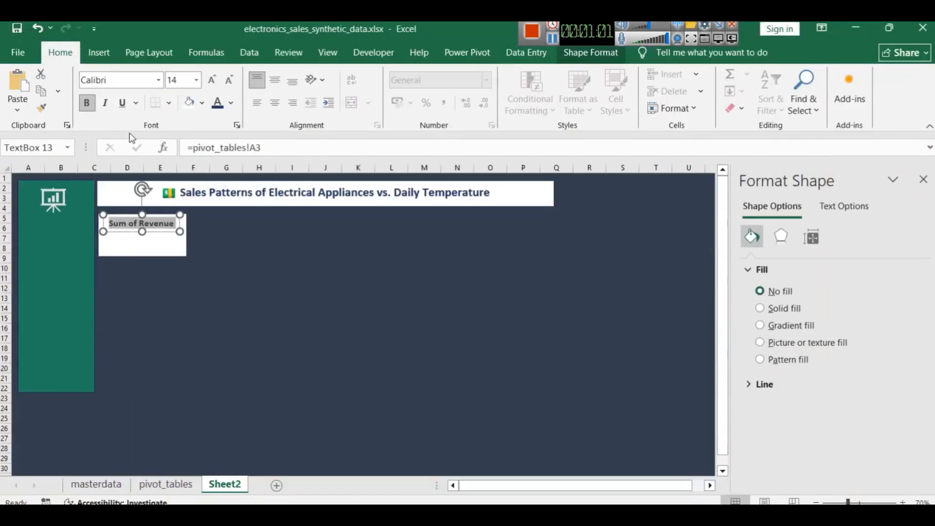
{"action": "left_click", "coordinate": [231, 102]}
{"action": "left_click", "coordinate": [293, 271]}
{"action": "left_click", "coordinate": [194, 288]}
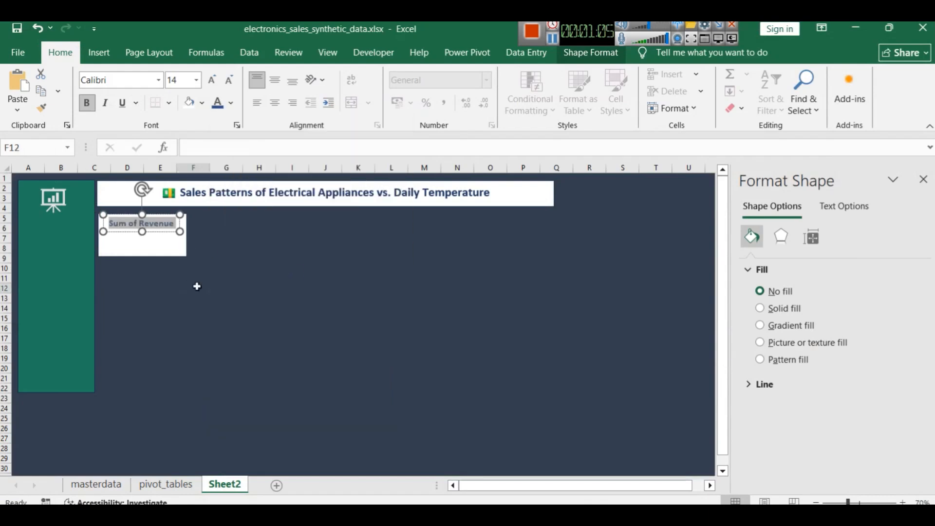
{"action": "left_click", "coordinate": [140, 291]}
{"action": "left_click", "coordinate": [278, 286]}
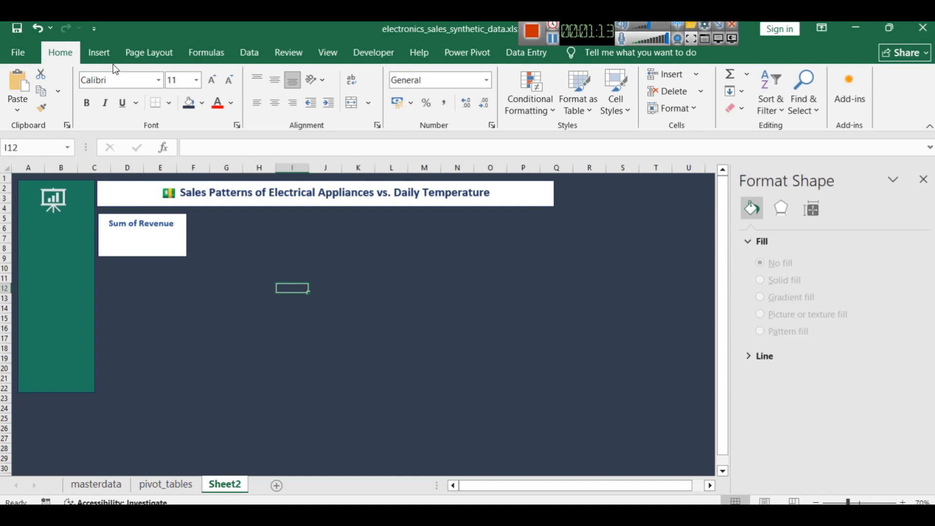
Duplicate the Sum of Revenue label just beneath itself and link the copy to =pivot_tables!A4
{"action": "left_click", "coordinate": [99, 53]}
{"action": "left_click", "coordinate": [127, 227]}
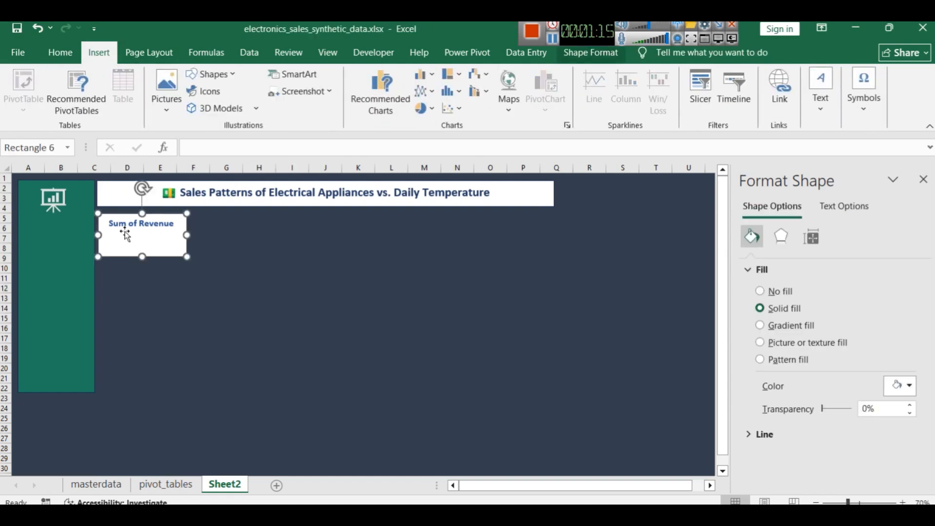
{"action": "left_click", "coordinate": [129, 226]}
{"action": "mouse_move", "coordinate": [129, 226]}
{"action": "left_mouse_down"}
{"action": "mouse_move", "coordinate": [136, 236]}
{"action": "mouse_move", "coordinate": [122, 233]}
{"action": "left_mouse_up"}
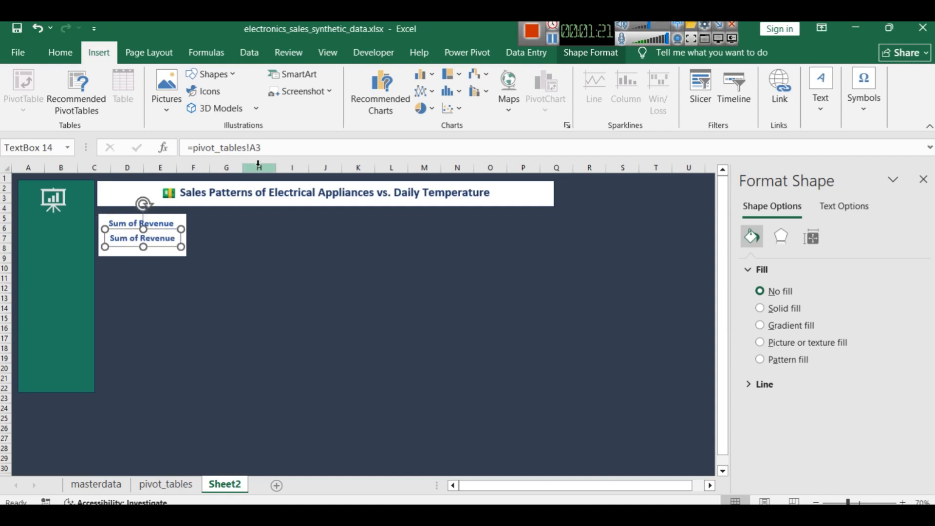
{"action": "left_click", "coordinate": [258, 147]}
{"action": "type", "text": "4"}
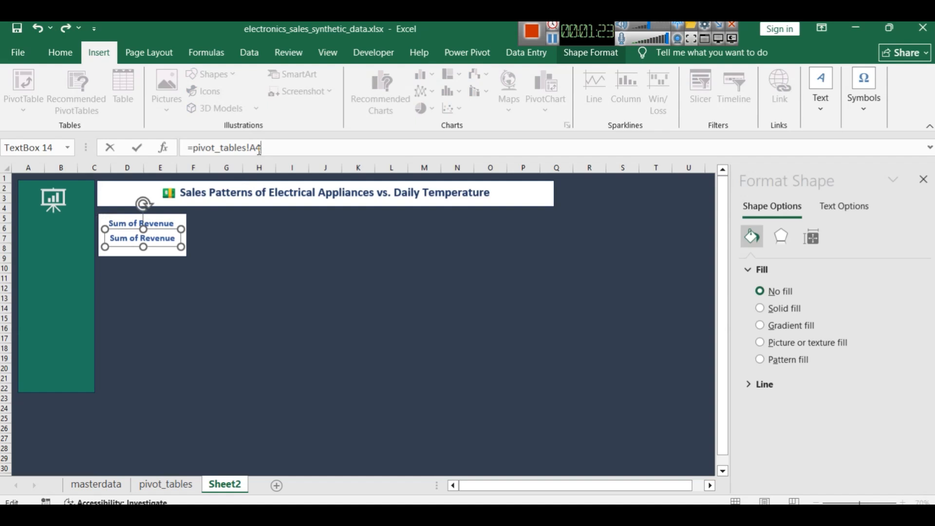
{"action": "key", "text": "Return"}
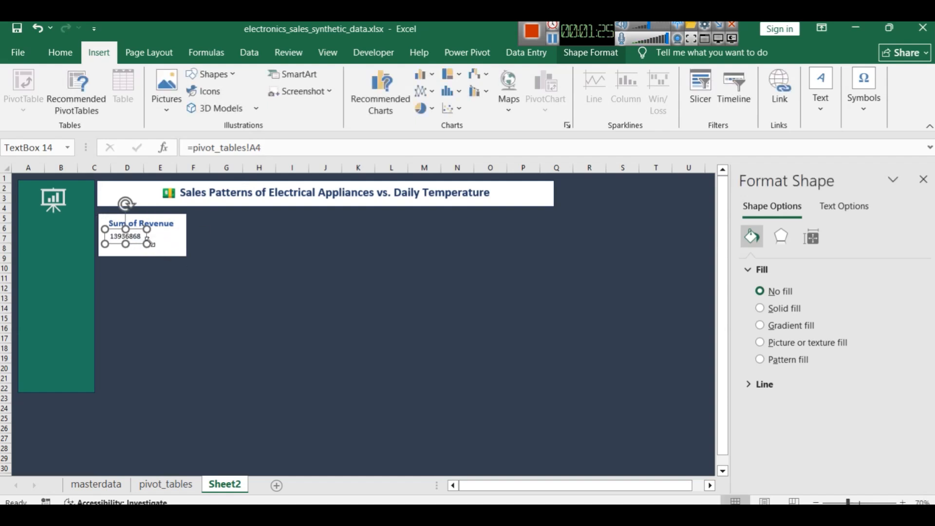
Widen the revenue value text box and shift it towards the card's centre below the label
{"action": "mouse_move", "coordinate": [152, 241]}
{"action": "left_mouse_down"}
{"action": "mouse_move", "coordinate": [163, 241]}
{"action": "mouse_move", "coordinate": [133, 238]}
{"action": "mouse_move", "coordinate": [148, 239]}
{"action": "left_mouse_up"}
{"action": "left_click", "coordinate": [200, 259]}
{"action": "left_click", "coordinate": [132, 238]}
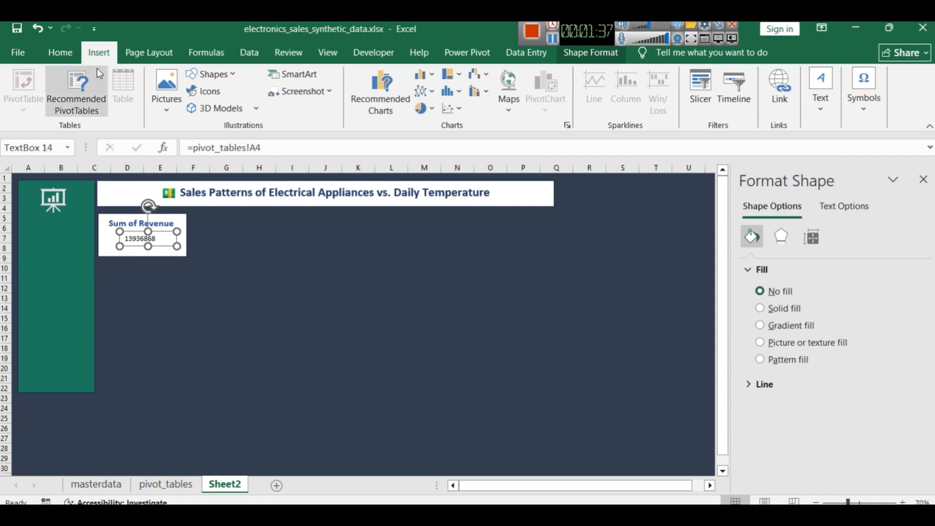
Format the revenue value as bold, size 14, in the recently used dark green matching the sidebar
{"action": "left_click", "coordinate": [64, 52]}
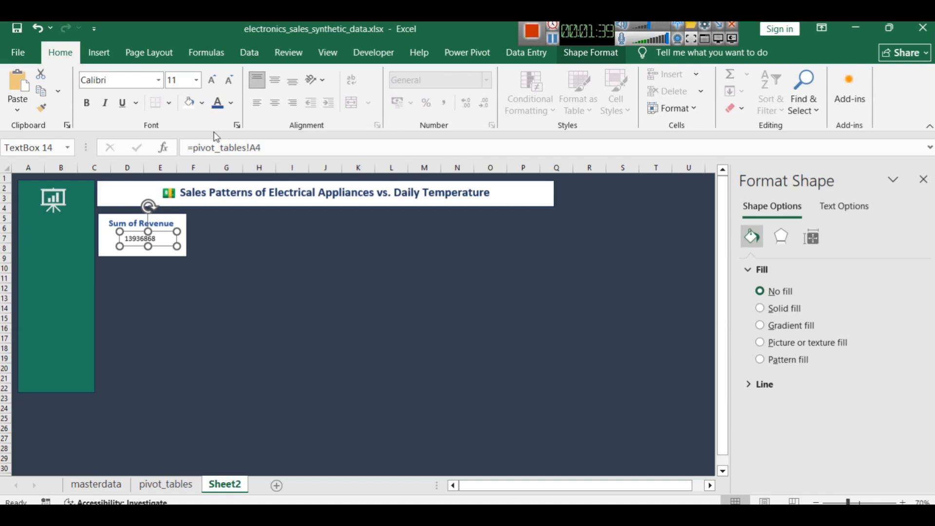
{"action": "left_click", "coordinate": [197, 80]}
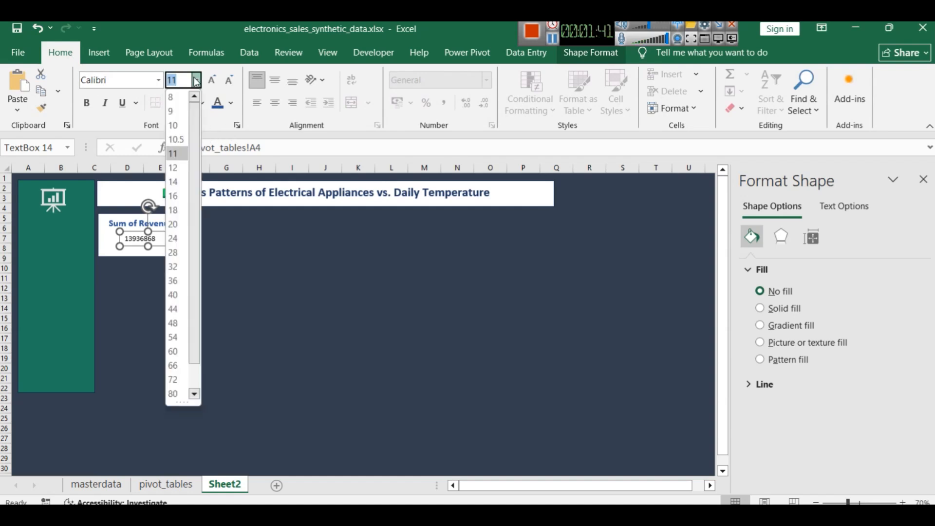
{"action": "left_click", "coordinate": [174, 183]}
{"action": "left_click", "coordinate": [125, 241]}
{"action": "double_click", "coordinate": [148, 241]}
{"action": "left_click", "coordinate": [93, 104]}
{"action": "left_click", "coordinate": [232, 104]}
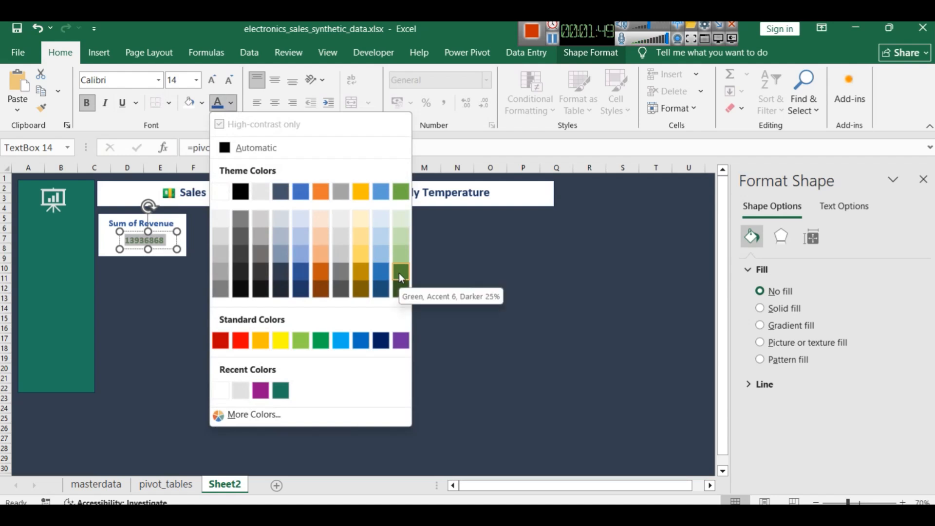
{"action": "left_click", "coordinate": [281, 390]}
{"action": "left_click", "coordinate": [192, 273]}
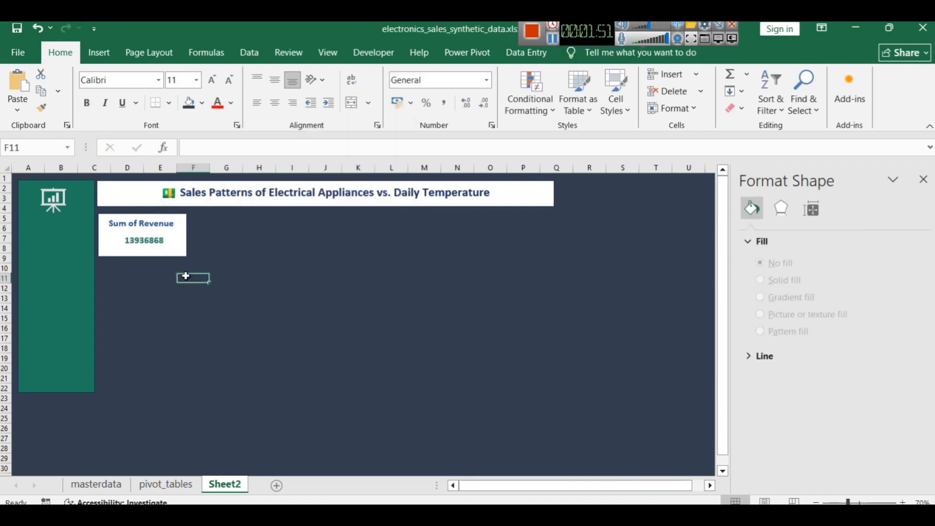
Nudge the revenue value text box until it is centred under the Sum of Revenue label
{"action": "left_click", "coordinate": [144, 251]}
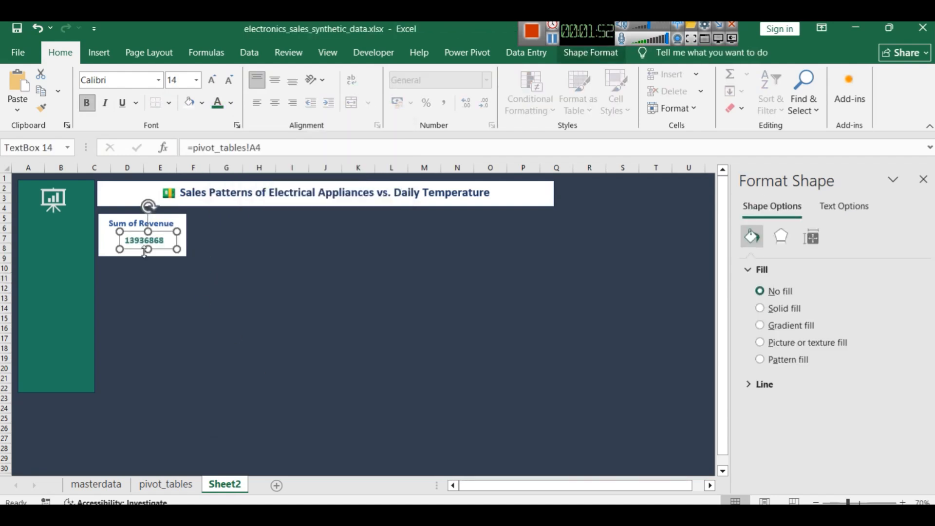
{"action": "left_click", "coordinate": [160, 306]}
{"action": "left_click", "coordinate": [139, 242]}
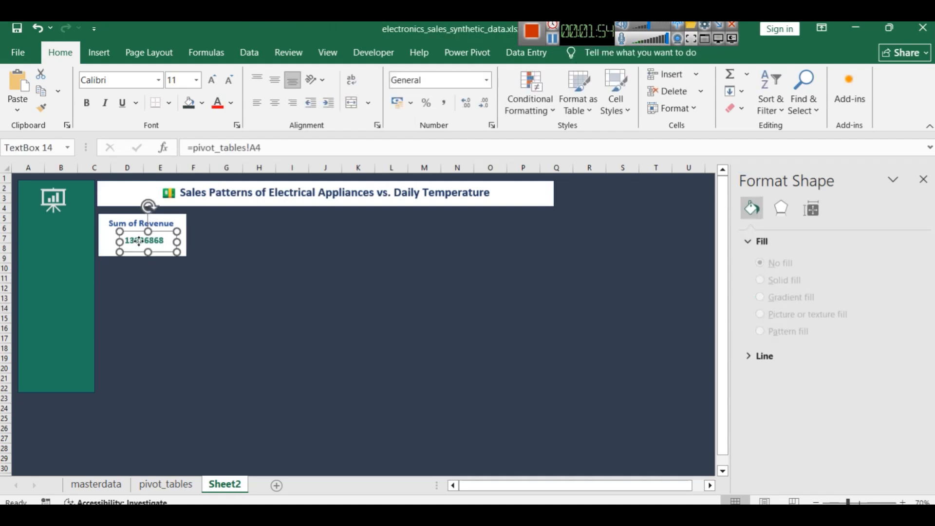
{"action": "left_click", "coordinate": [237, 269]}
{"action": "left_click", "coordinate": [142, 239]}
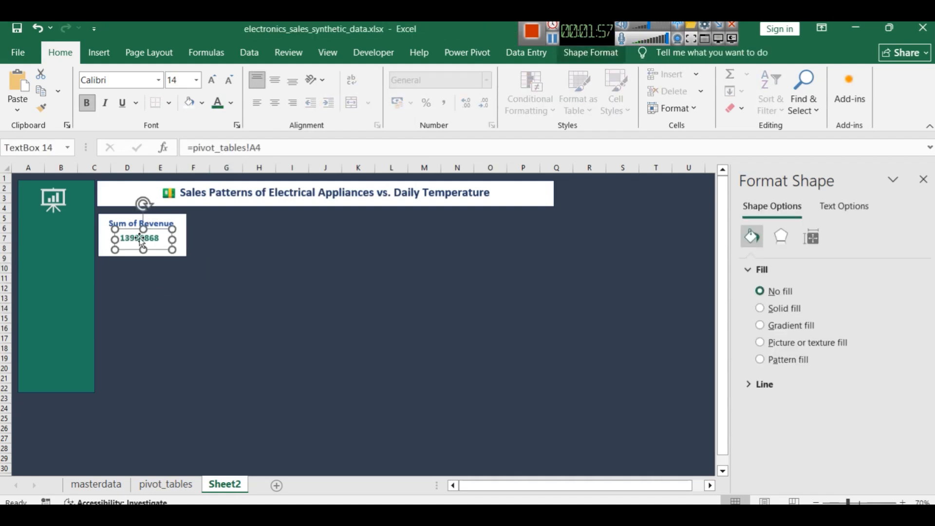
{"action": "left_click", "coordinate": [295, 268]}
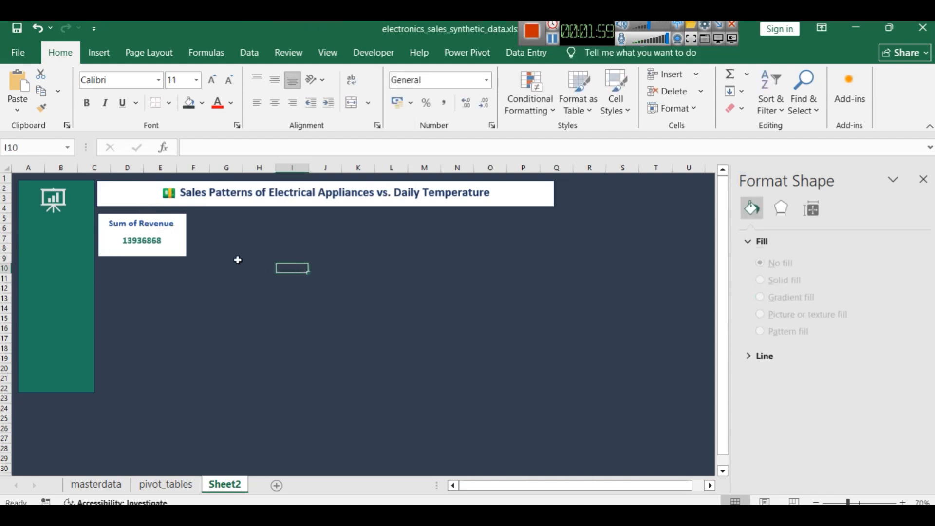
Duplicate the card rectangle with its label and value, and place the copy beside the first card with a small gap
{"action": "left_click", "coordinate": [99, 214]}
{"action": "left_click", "coordinate": [128, 239], "text": "shift"}
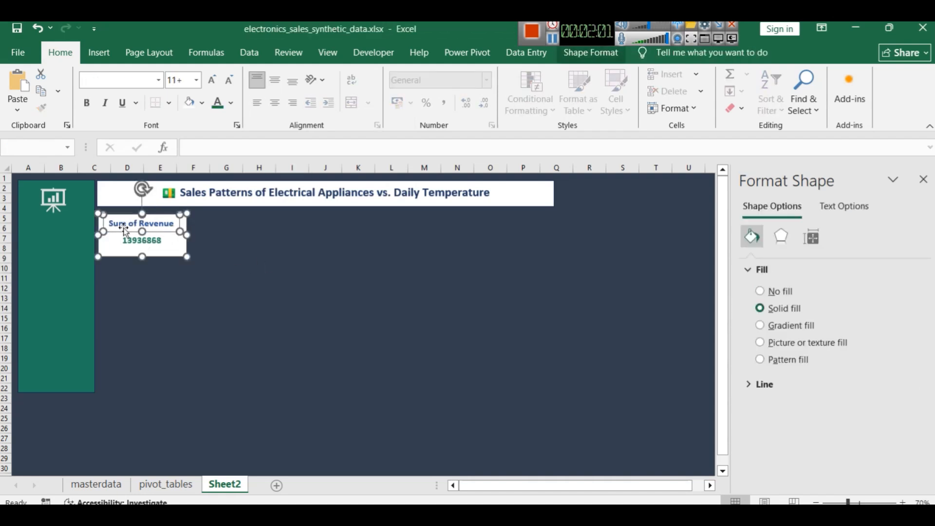
{"action": "left_click_drag", "start_coordinate": [128, 239], "coordinate": [220, 223]}
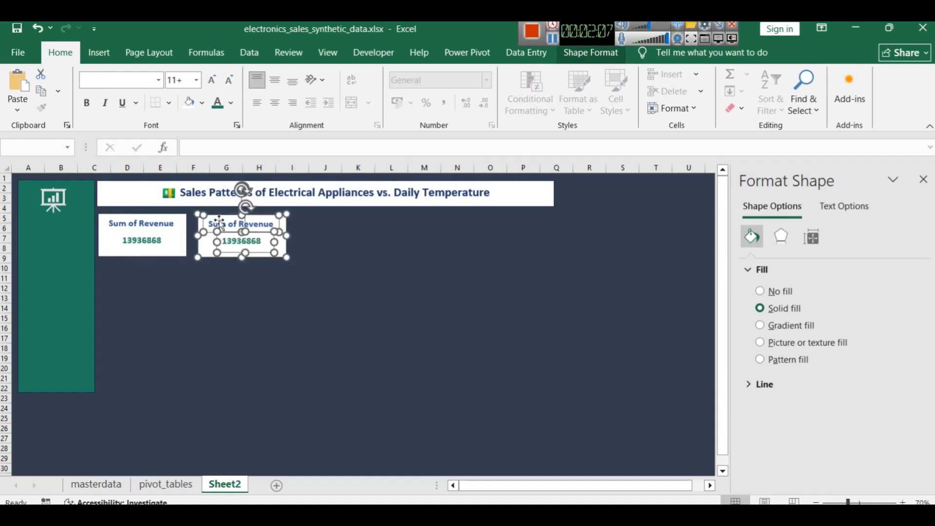
{"action": "left_click_drag", "start_coordinate": [219, 221], "coordinate": [216, 222]}
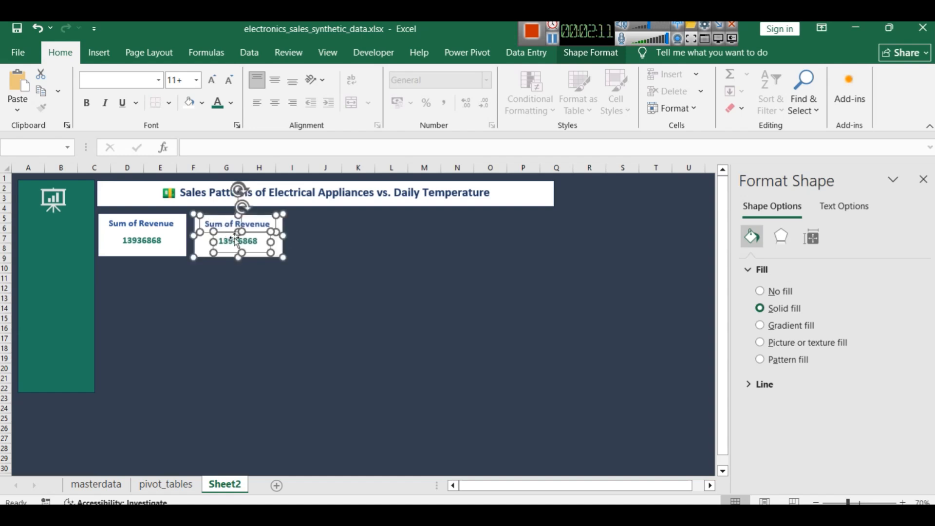
{"action": "left_click", "coordinate": [309, 254]}
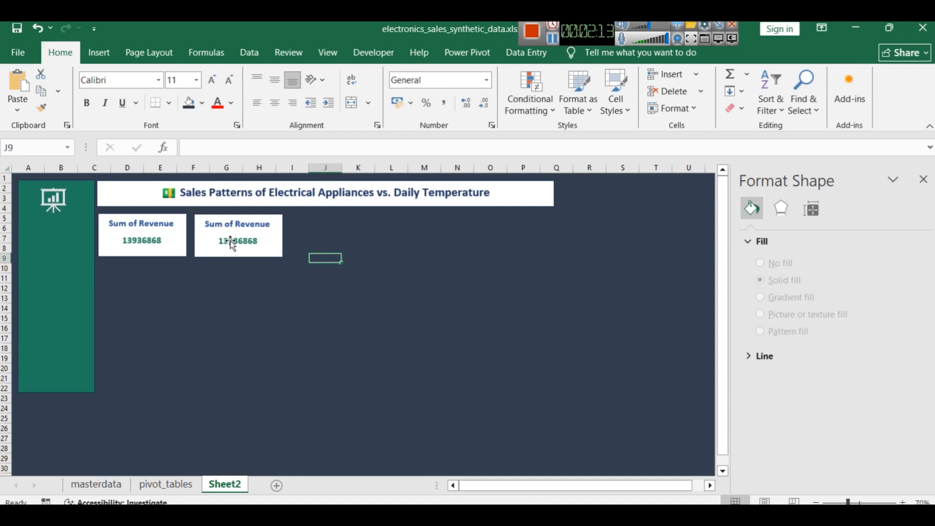
Link the second card's label text box to the Total Quantity_Sold header in cell A10 of the pivot_tables sheet
{"action": "left_click", "coordinate": [233, 224]}
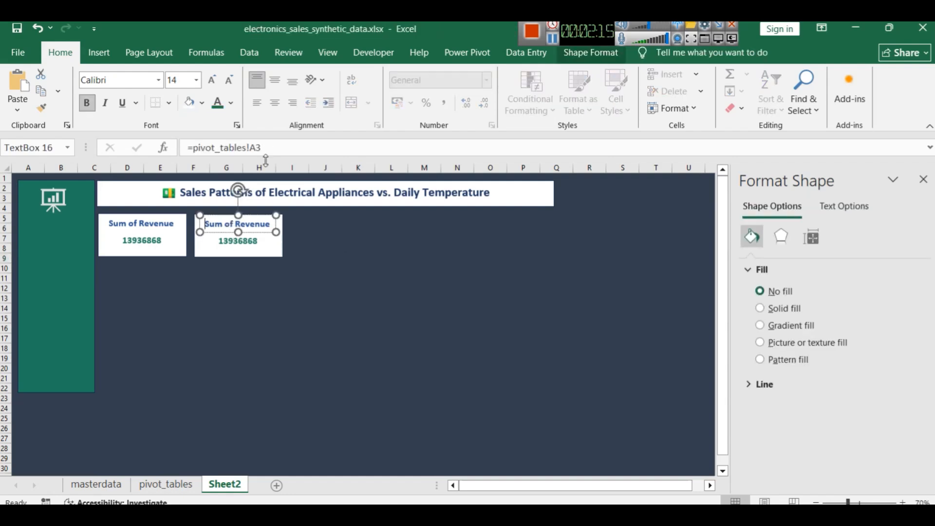
{"action": "left_click", "coordinate": [166, 484]}
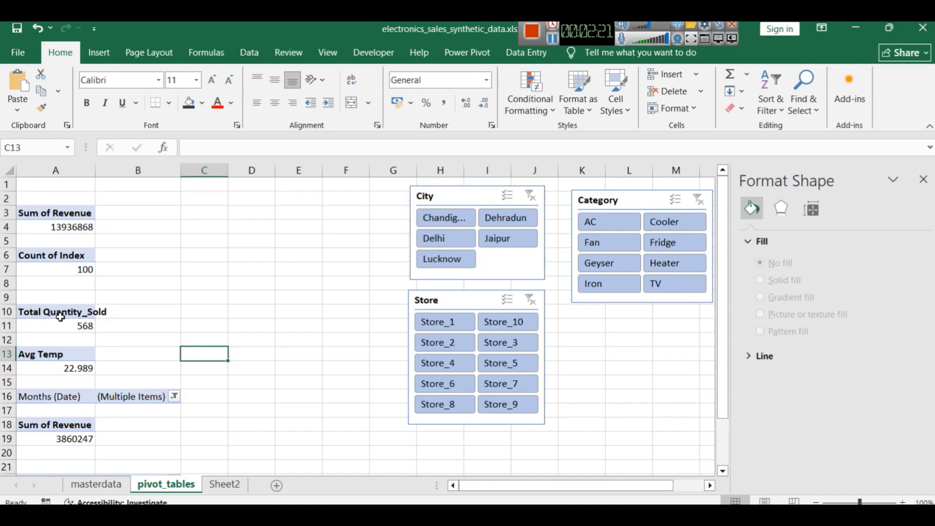
{"action": "left_click", "coordinate": [234, 484]}
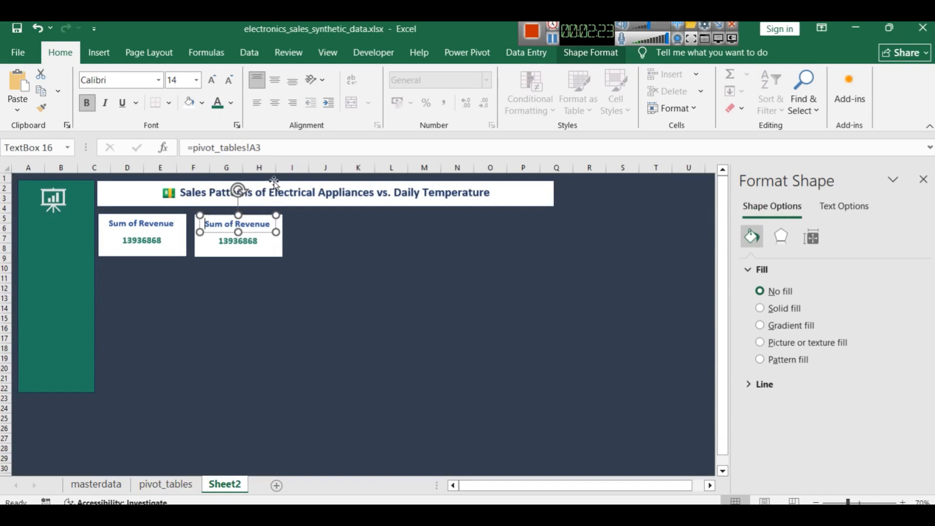
{"action": "left_click", "coordinate": [265, 149]}
{"action": "type", "text": "10"}
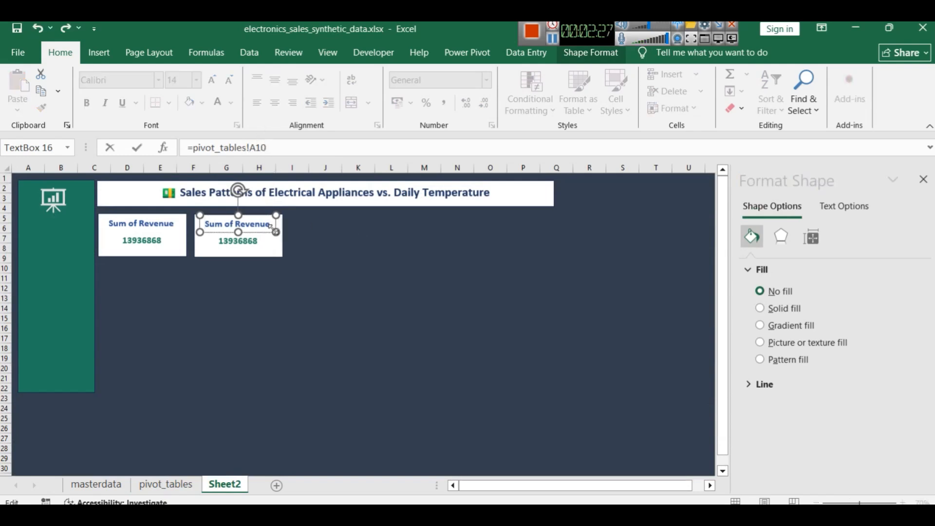
{"action": "key", "text": "Return"}
Link the second card's value text box to cell A11 of the pivot_tables sheet
{"action": "left_click", "coordinate": [243, 243]}
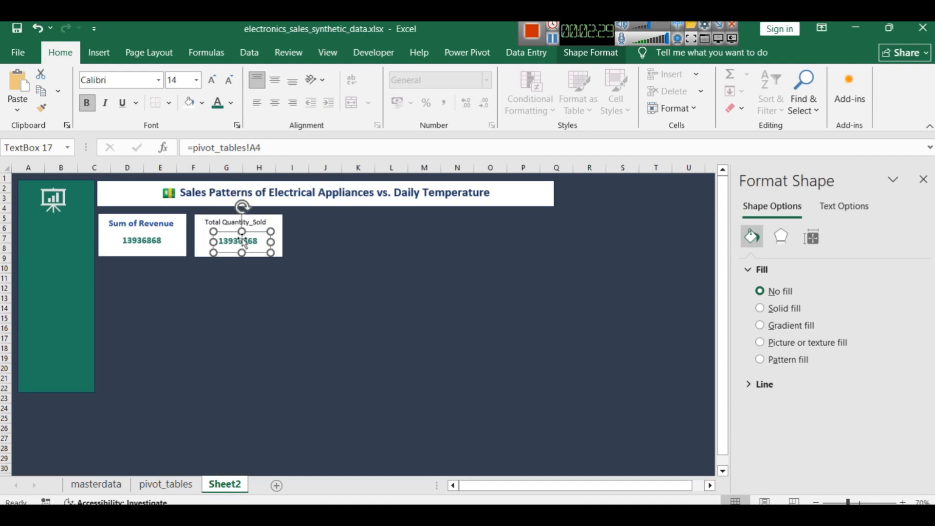
{"action": "key", "text": "BackSpace"}
{"action": "type", "text": "11"}
{"action": "key", "text": "Return"}
{"action": "left_click", "coordinate": [329, 334]}
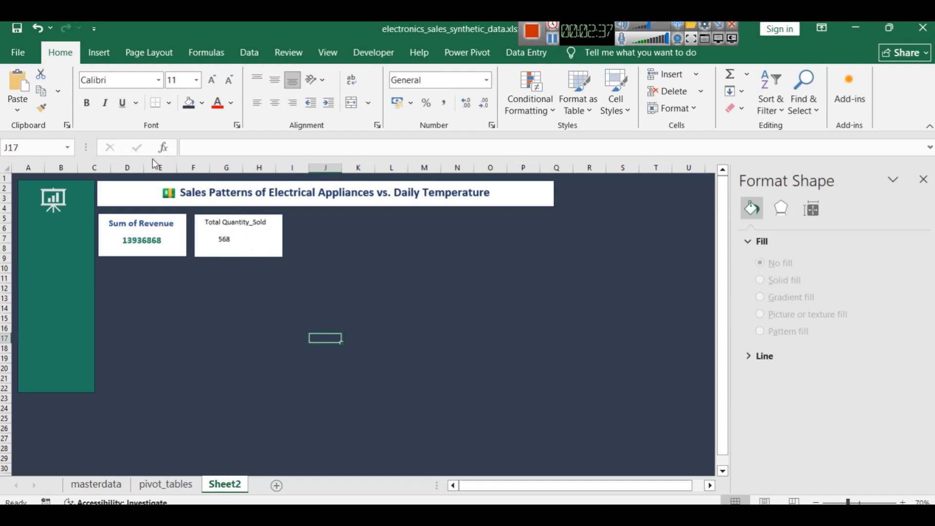
Copy the first card's label and value formatting onto the Total Quantity_Sold card's text boxes and centre both within the card
{"action": "left_click", "coordinate": [156, 221]}
{"action": "left_click", "coordinate": [45, 106]}
{"action": "left_click", "coordinate": [224, 220]}
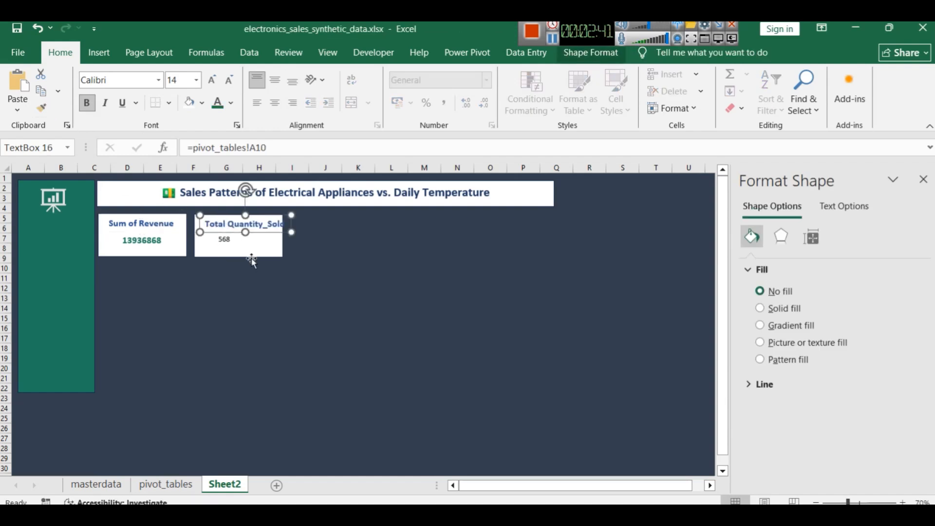
{"action": "left_click", "coordinate": [136, 241]}
{"action": "left_click", "coordinate": [42, 107]}
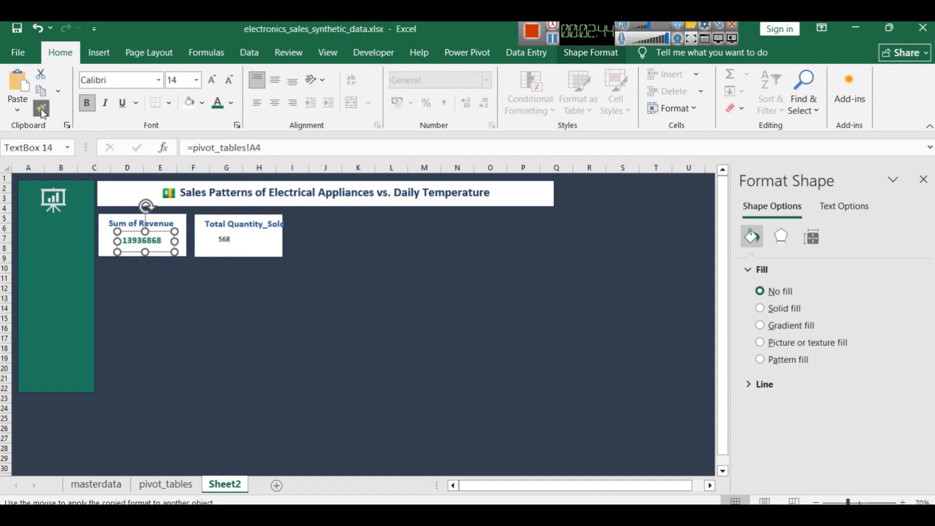
{"action": "left_click", "coordinate": [225, 239]}
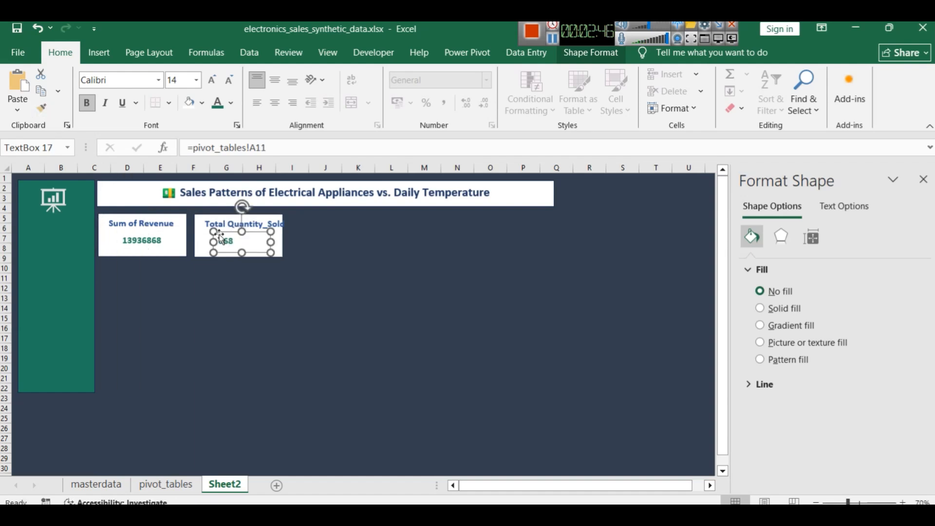
{"action": "mouse_move", "coordinate": [238, 242]}
{"action": "left_mouse_down"}
{"action": "mouse_move", "coordinate": [249, 243]}
{"action": "mouse_move", "coordinate": [236, 226]}
{"action": "left_mouse_up"}
{"action": "left_click", "coordinate": [244, 229]}
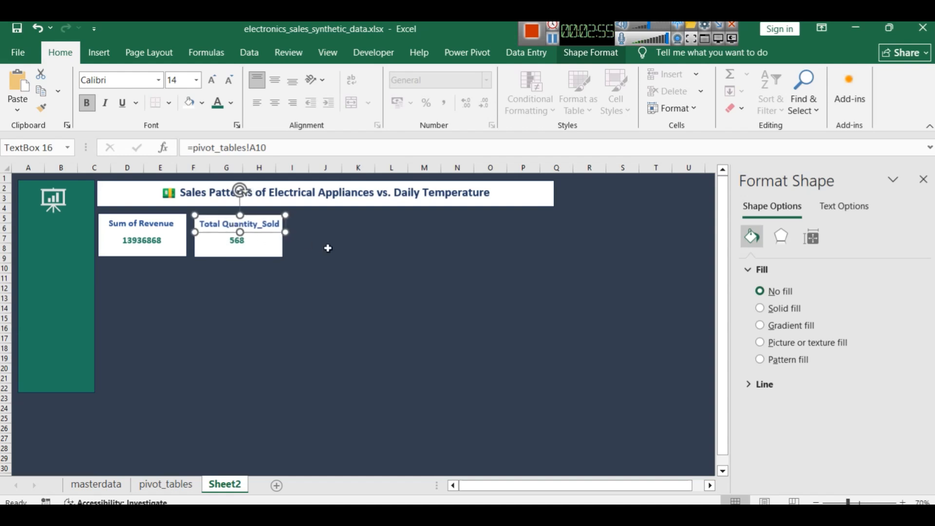
Paste a copy of the Sum of Revenue card and place it beside the Total Quantity_Sold card as the third card
{"action": "left_click", "coordinate": [324, 307]}
{"action": "left_click", "coordinate": [278, 306]}
{"action": "key", "text": "ctrl+v"}
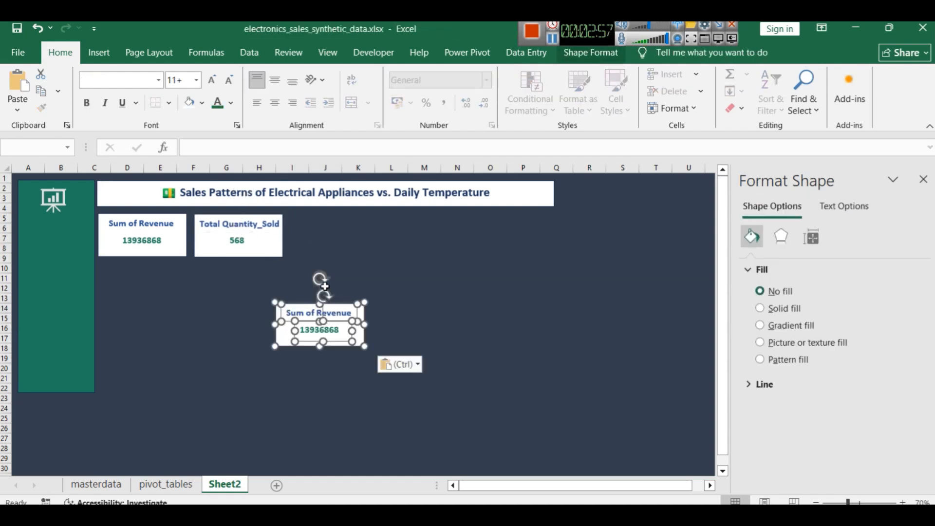
{"action": "left_click_drag", "start_coordinate": [281, 336], "coordinate": [303, 246]}
{"action": "left_click", "coordinate": [331, 298]}
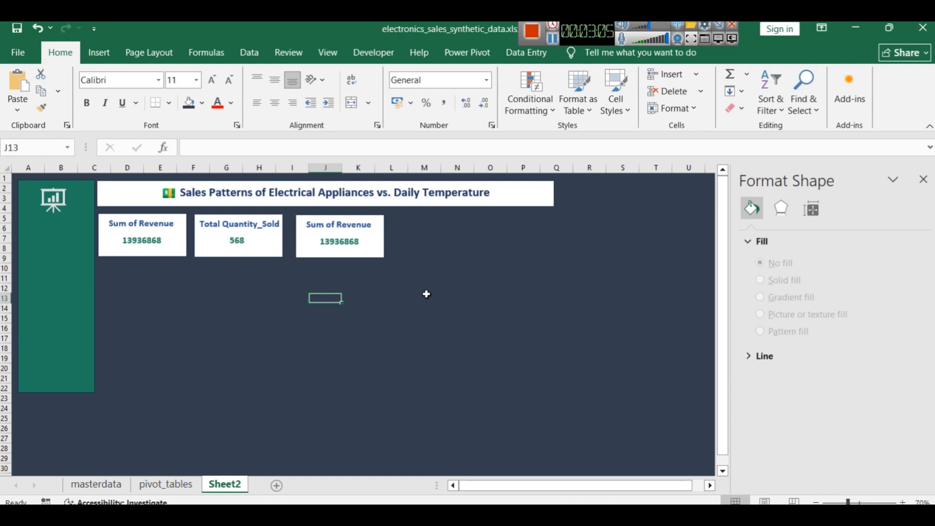
Add two more copies of the Sum of Revenue card and line them up as the fourth and fifth cards in the row
{"action": "key", "text": "ctrl+v"}
{"action": "left_click_drag", "start_coordinate": [383, 290], "coordinate": [402, 246]}
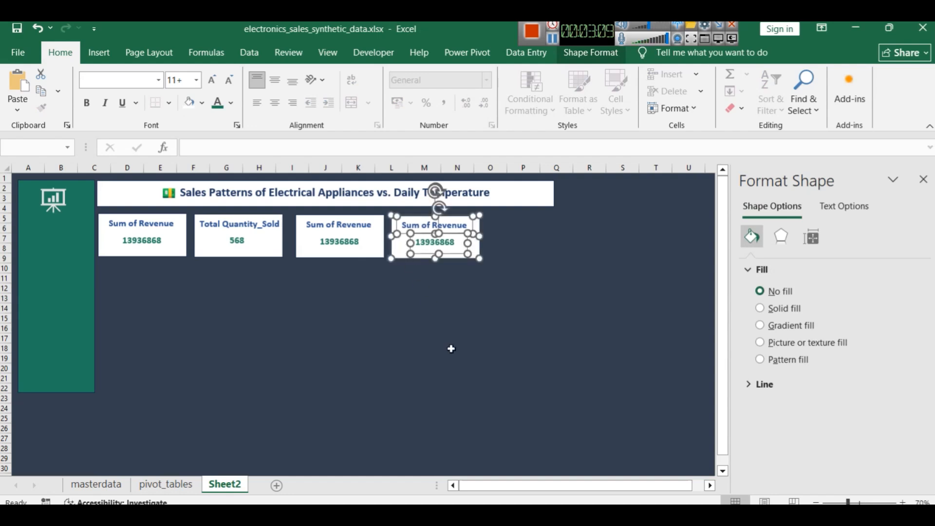
{"action": "key", "text": "ctrl+d"}
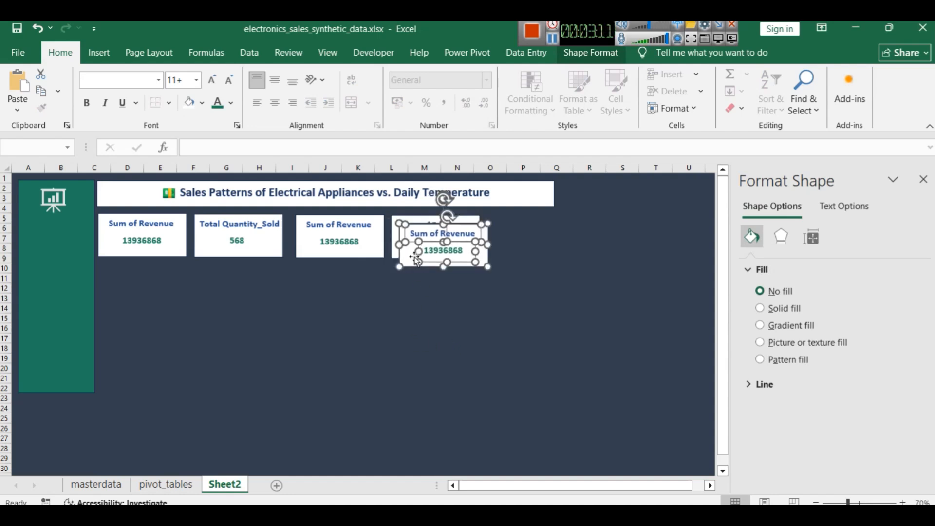
{"action": "left_click_drag", "start_coordinate": [417, 260], "coordinate": [495, 243]}
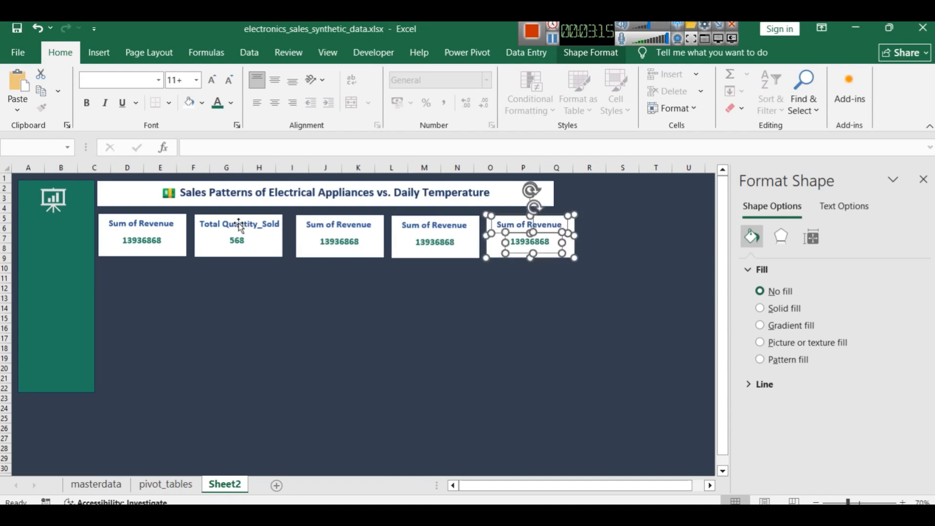
{"action": "left_click", "coordinate": [292, 278]}
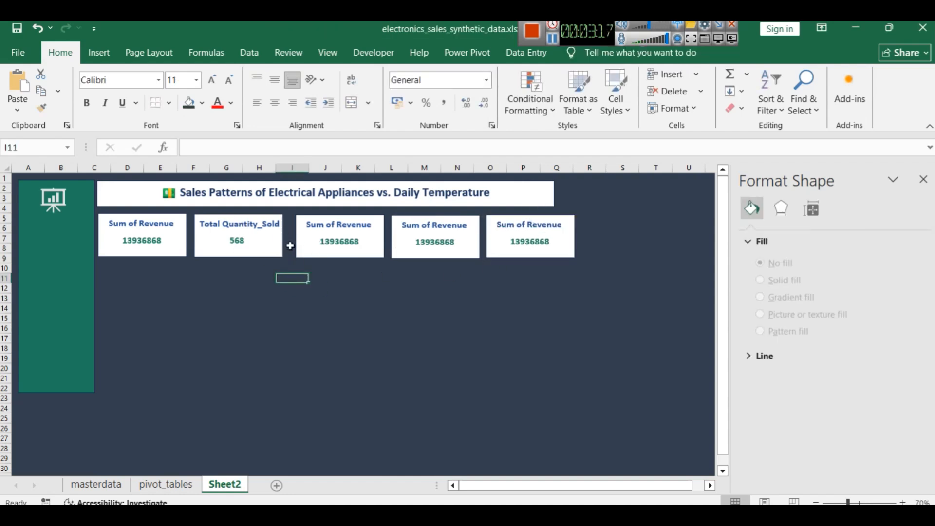
Nudge the third card's rectangle closer to the second card and realign its label and value text boxes within it
{"action": "left_click", "coordinate": [299, 245]}
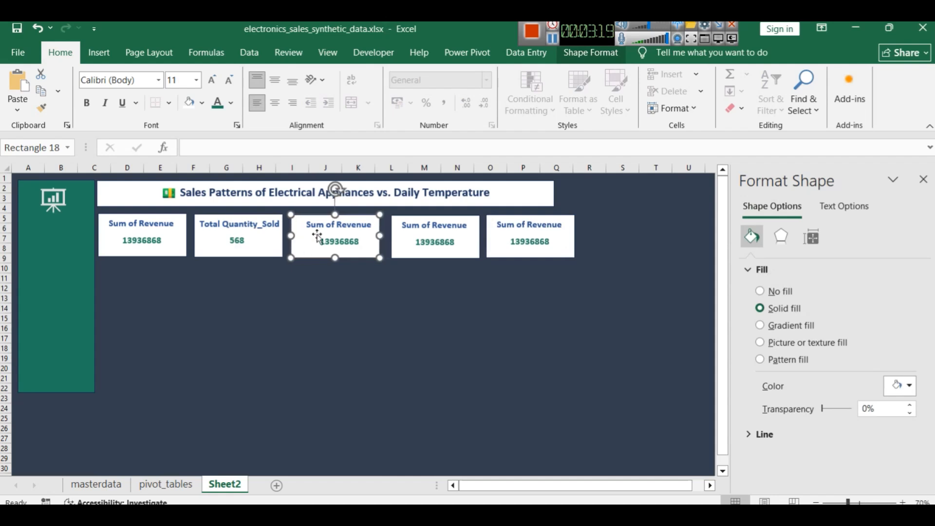
{"action": "left_click", "coordinate": [317, 236]}
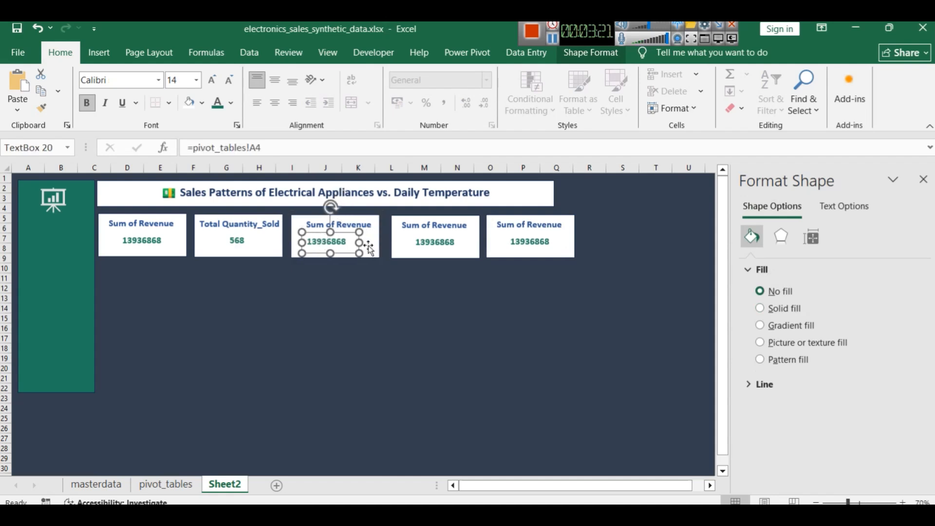
{"action": "key", "text": "Right"}
{"action": "key", "text": "Right"}
{"action": "key", "text": "Right"}
{"action": "left_click", "coordinate": [359, 226]}
{"action": "key", "text": "Left"}
{"action": "key", "text": "Left"}
{"action": "key", "text": "Left"}
{"action": "key", "text": "Left"}
{"action": "key", "text": "Left"}
{"action": "key", "text": "Left"}
{"action": "key", "text": "Left"}
{"action": "left_click", "coordinate": [335, 240]}
{"action": "key", "text": "Right"}
{"action": "key", "text": "Right"}
{"action": "key", "text": "Right"}
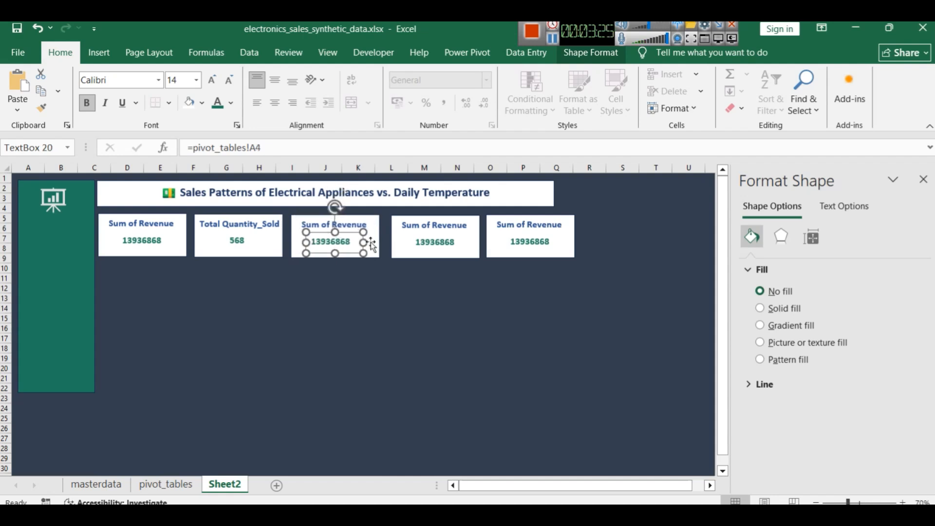
Nudge the fourth card's rectangle, value and label towards the third card to even out the spacing
{"action": "left_click", "coordinate": [400, 233]}
{"action": "left_click", "coordinate": [400, 251]}
{"action": "key", "text": "Left"}
{"action": "key", "text": "Left"}
{"action": "key", "text": "Left"}
{"action": "left_click", "coordinate": [421, 245]}
{"action": "key", "text": "Left"}
{"action": "key", "text": "Left"}
{"action": "key", "text": "Left"}
{"action": "key", "text": "Left"}
{"action": "left_click", "coordinate": [418, 225]}
{"action": "key", "text": "Left"}
{"action": "key", "text": "Left"}
{"action": "key", "text": "Left"}
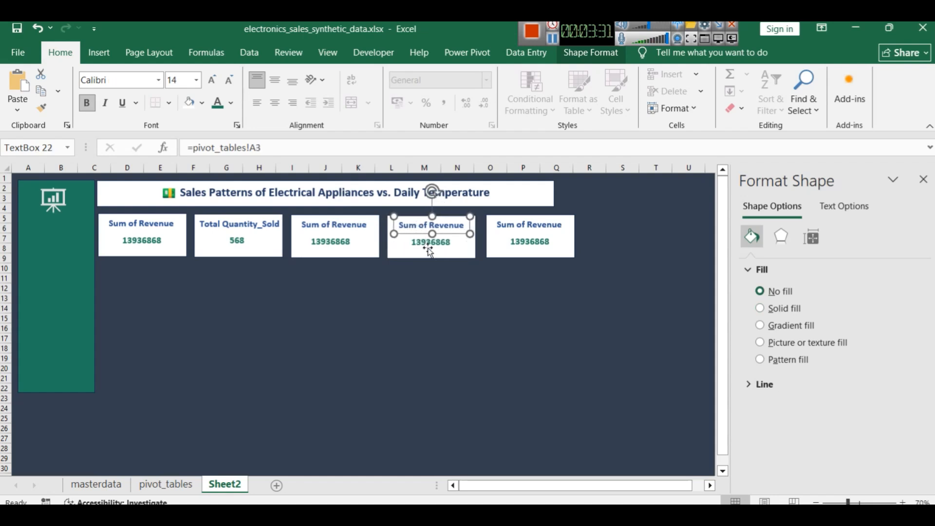
{"action": "left_click", "coordinate": [429, 244]}
Nudge the fifth card's rectangle, label and value slightly towards the fourth card
{"action": "left_click", "coordinate": [497, 255]}
{"action": "key", "text": "Left"}
{"action": "key", "text": "Left"}
{"action": "key", "text": "Left"}
{"action": "left_click", "coordinate": [532, 226]}
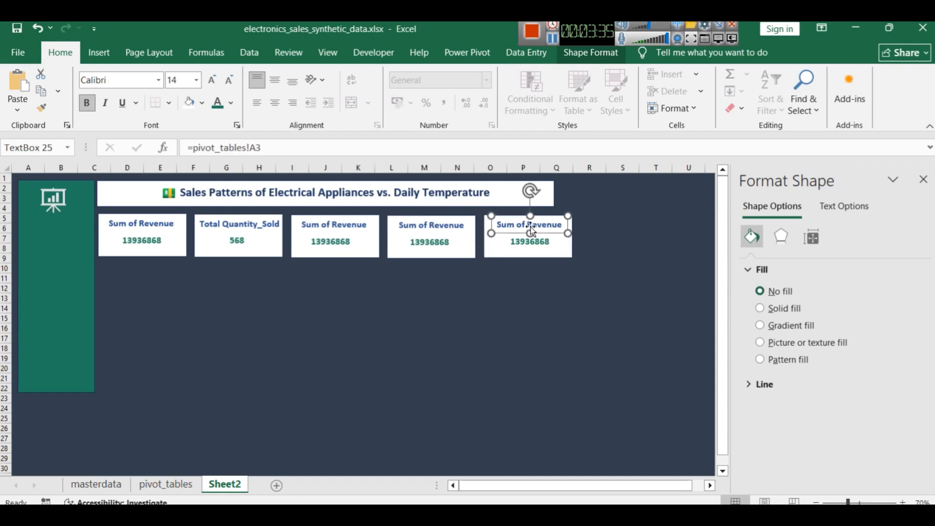
{"action": "left_click", "coordinate": [530, 242]}
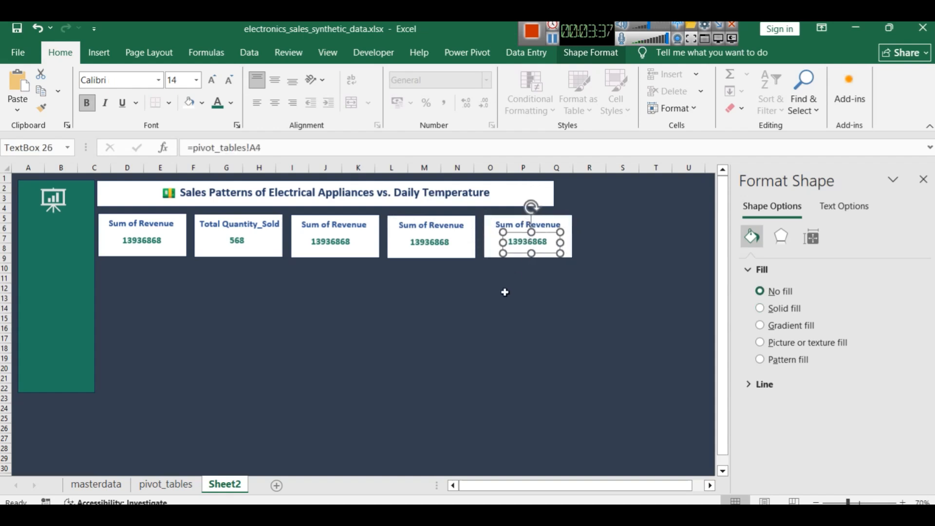
{"action": "key", "text": "Escape"}
Review the KPI pivots on the pivot_tables sheet and check which months the revenue pivot at row 16 is filtered to
{"action": "left_click", "coordinate": [336, 242]}
{"action": "left_click", "coordinate": [312, 225]}
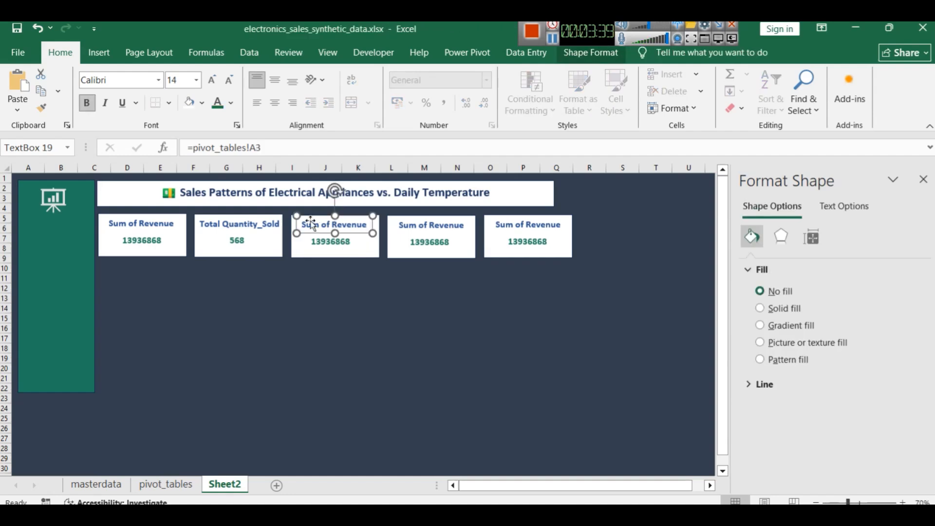
{"action": "left_click", "coordinate": [173, 485]}
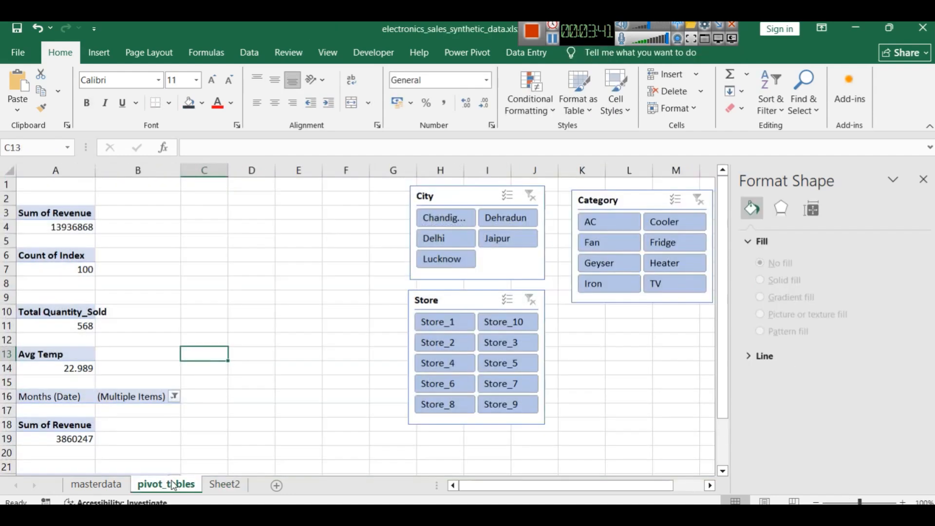
{"action": "scroll", "coordinate": [66, 363], "scroll_direction": "down", "scroll_amount": 3}
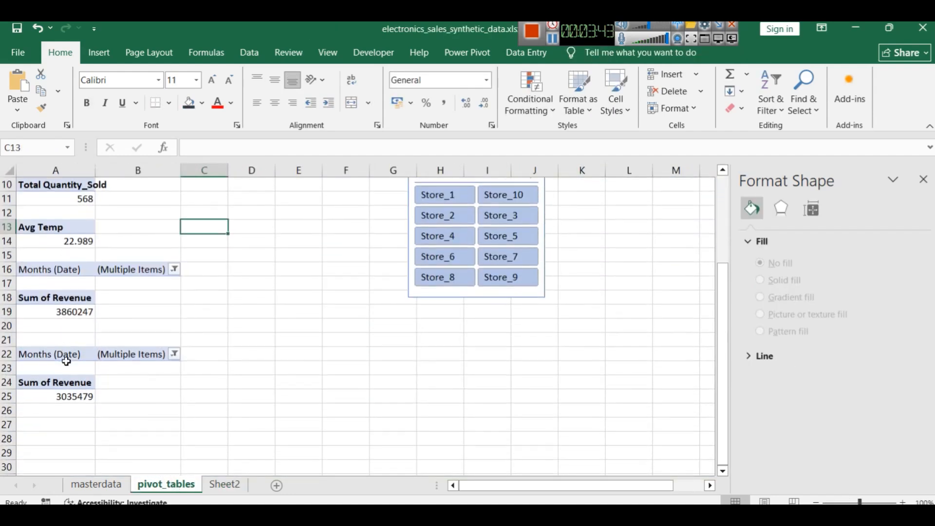
{"action": "scroll", "coordinate": [69, 378], "scroll_direction": "up", "scroll_amount": 2}
{"action": "scroll", "coordinate": [69, 357], "scroll_direction": "down", "scroll_amount": 1}
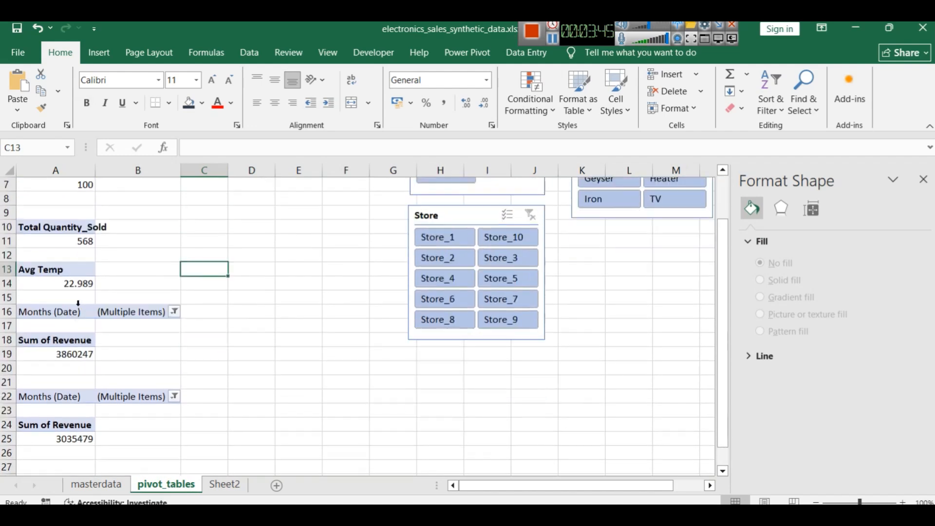
{"action": "left_click", "coordinate": [58, 340]}
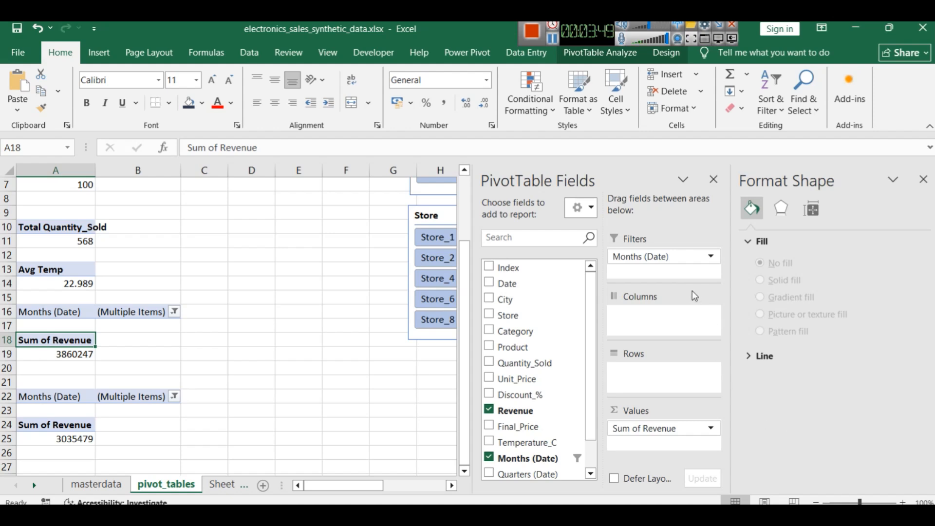
{"action": "left_click", "coordinate": [709, 257]}
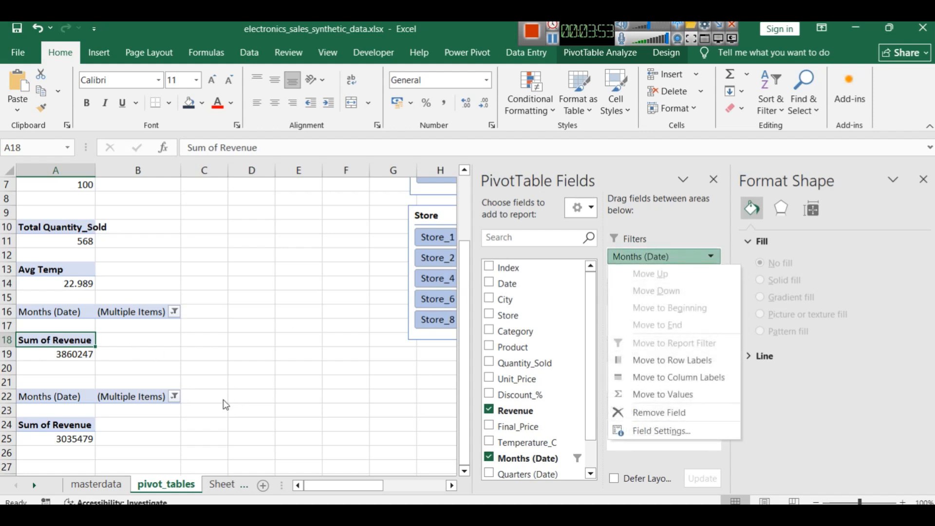
{"action": "left_click", "coordinate": [152, 365]}
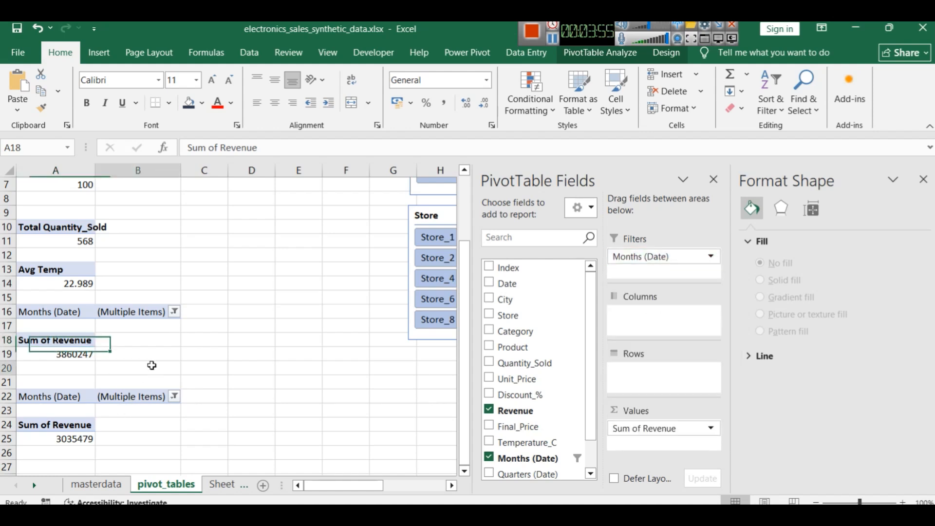
{"action": "left_click", "coordinate": [152, 365]}
{"action": "left_click", "coordinate": [174, 312]}
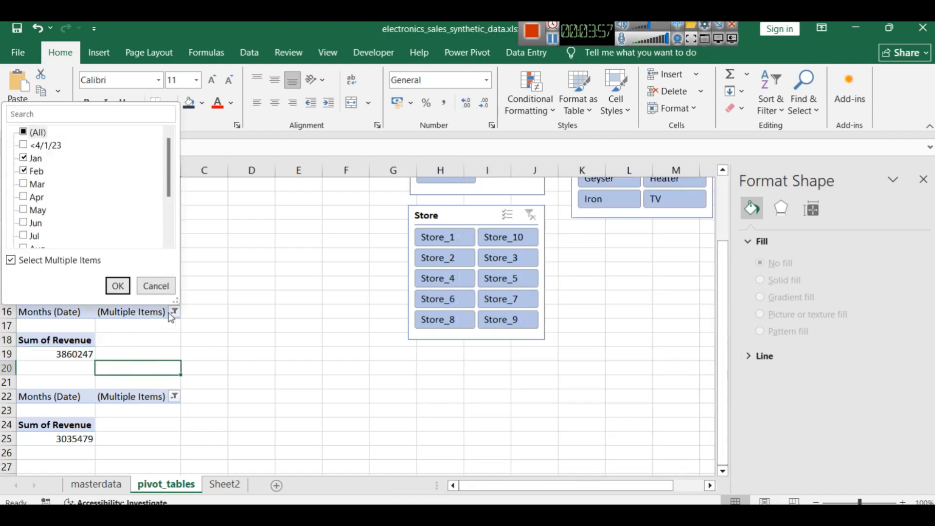
{"action": "left_click", "coordinate": [165, 285]}
Rename the value field of the January–February revenue pivot to Winter Revenue
{"action": "left_click", "coordinate": [50, 339]}
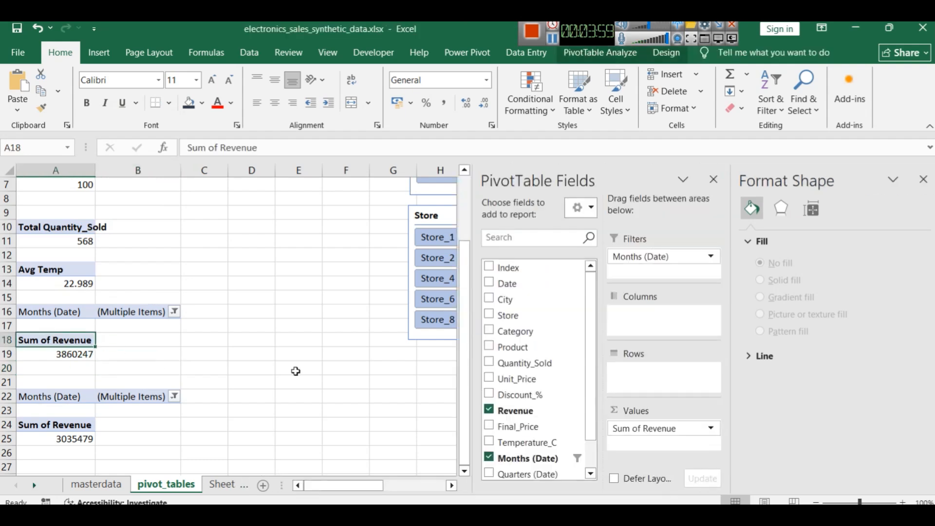
{"action": "left_click", "coordinate": [667, 427]}
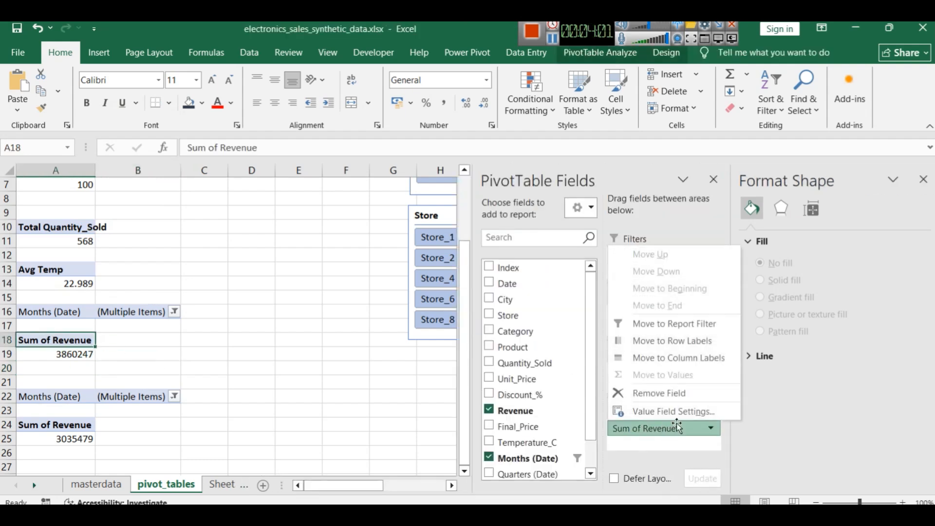
{"action": "left_click", "coordinate": [674, 414]}
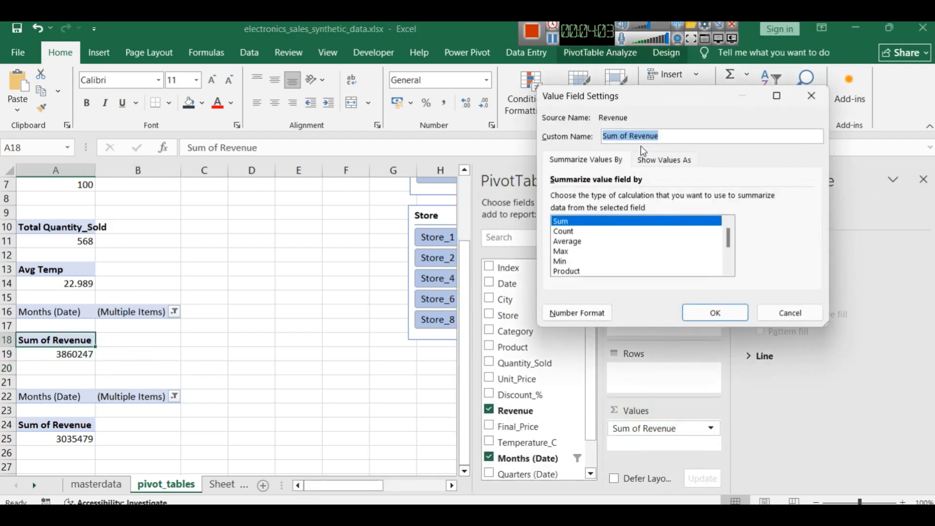
{"action": "type", "text": "Winter"}
{"action": "left_click", "coordinate": [713, 312]}
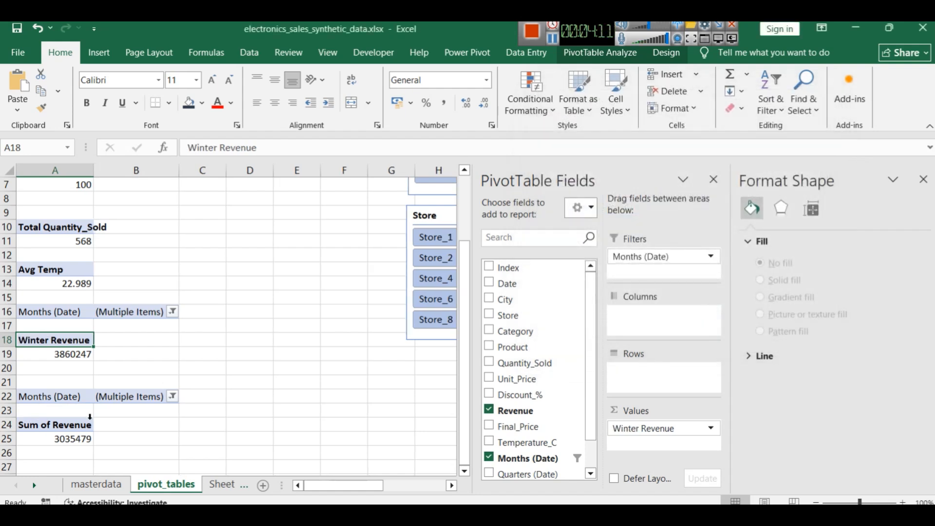
Rename the value field of the second month-filtered revenue pivot at A24 to Summer Revenue
{"action": "left_click", "coordinate": [54, 426]}
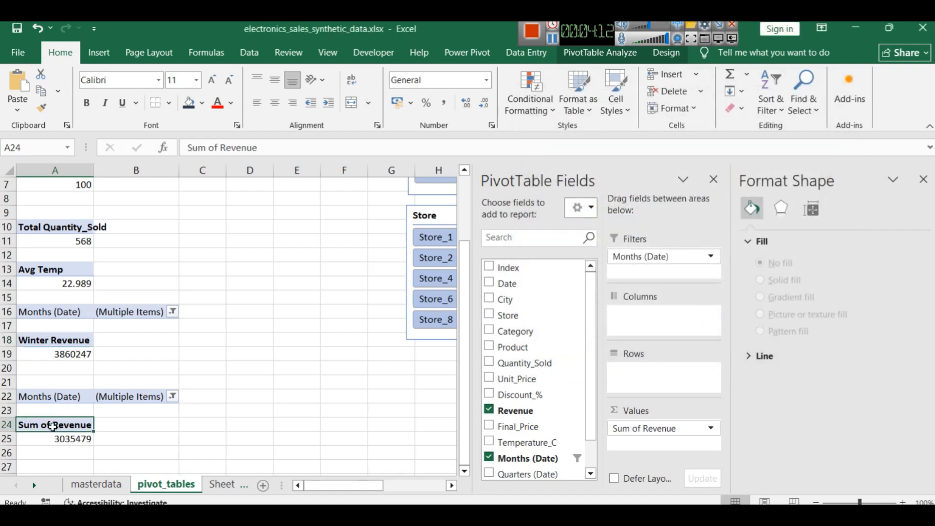
{"action": "left_click", "coordinate": [644, 429]}
{"action": "left_click", "coordinate": [650, 409]}
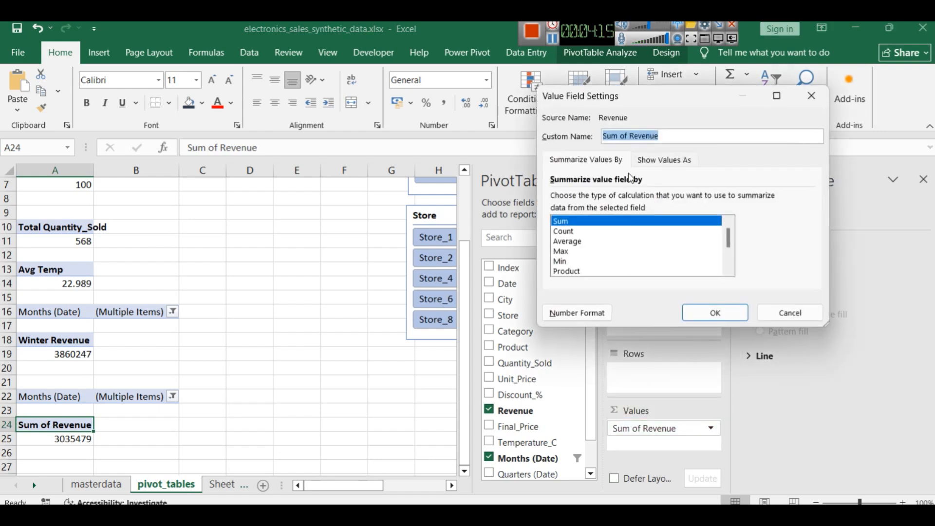
{"action": "type", "text": "u"}
{"action": "type", "text": "ummer"}
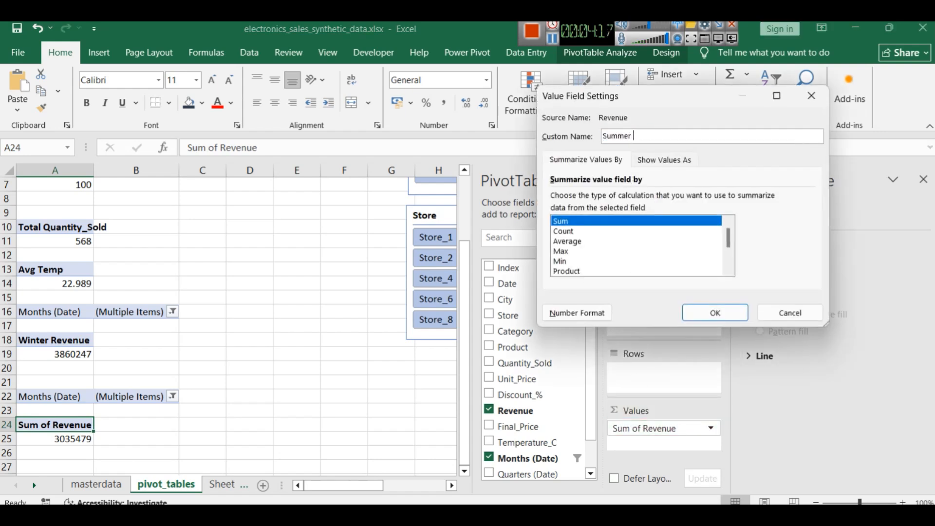
{"action": "type", "text": " Revenue"}
{"action": "key", "text": "Return"}
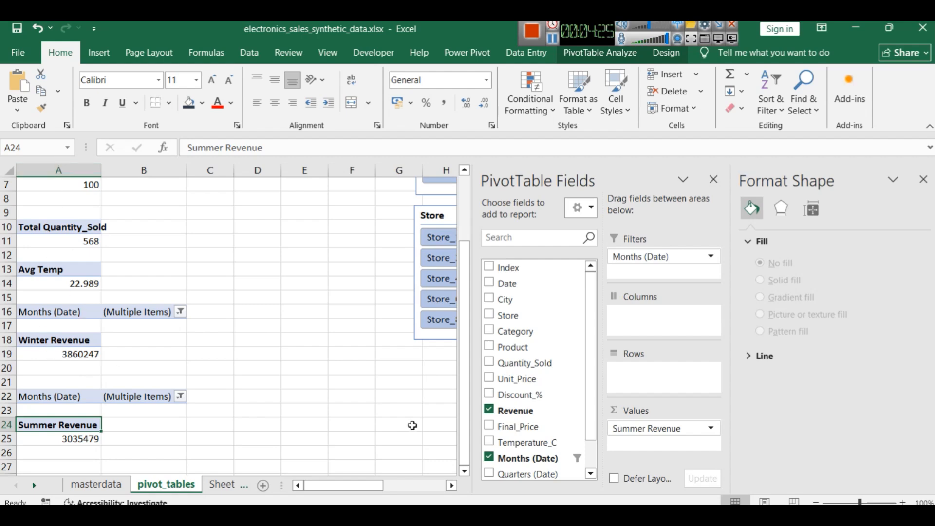
Link the third KPI card's label on Sheet2 to pivot_tables cell A18
{"action": "left_click", "coordinate": [213, 485]}
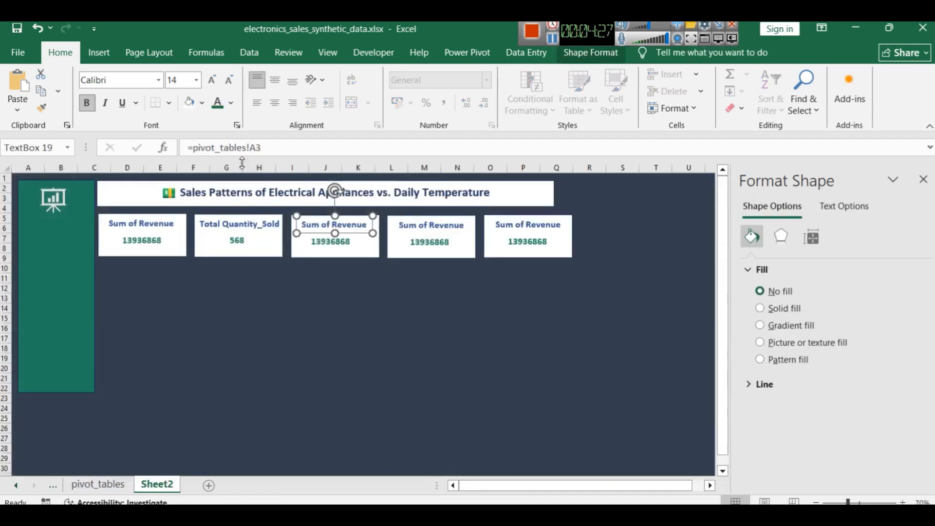
{"action": "left_click", "coordinate": [261, 148]}
{"action": "key", "text": "BackSpace"}
{"action": "type", "text": "13936"}
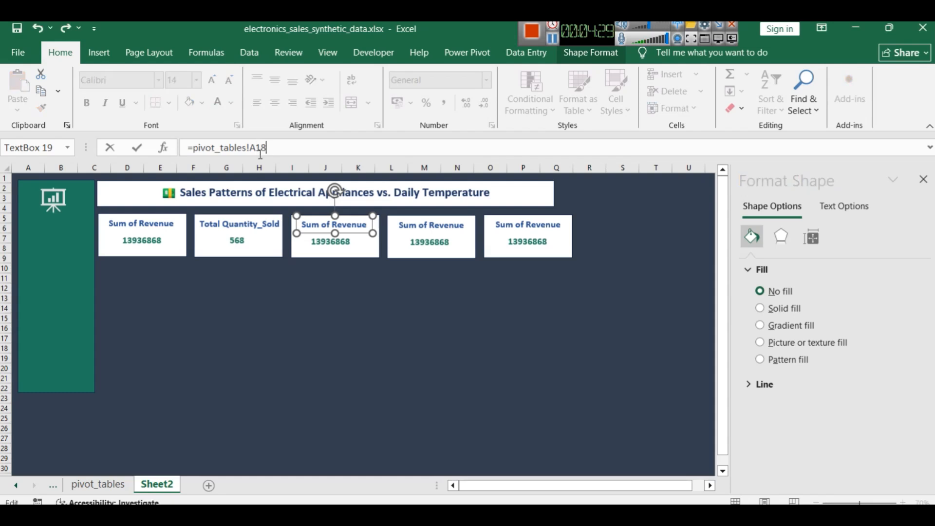
{"action": "type", "text": "8"}
{"action": "key", "text": "Return"}
Link the third KPI card's value to pivot_tables cell A19
{"action": "left_click", "coordinate": [337, 244]}
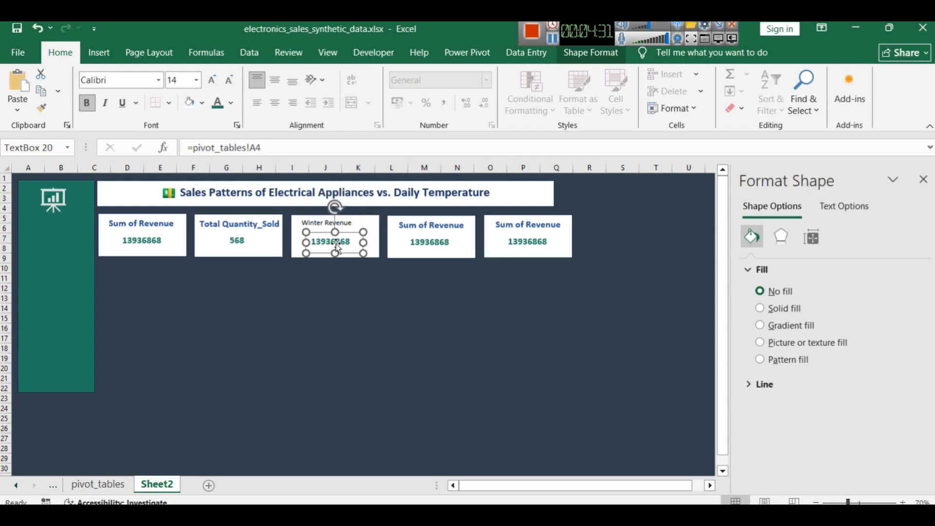
{"action": "left_click", "coordinate": [258, 148]}
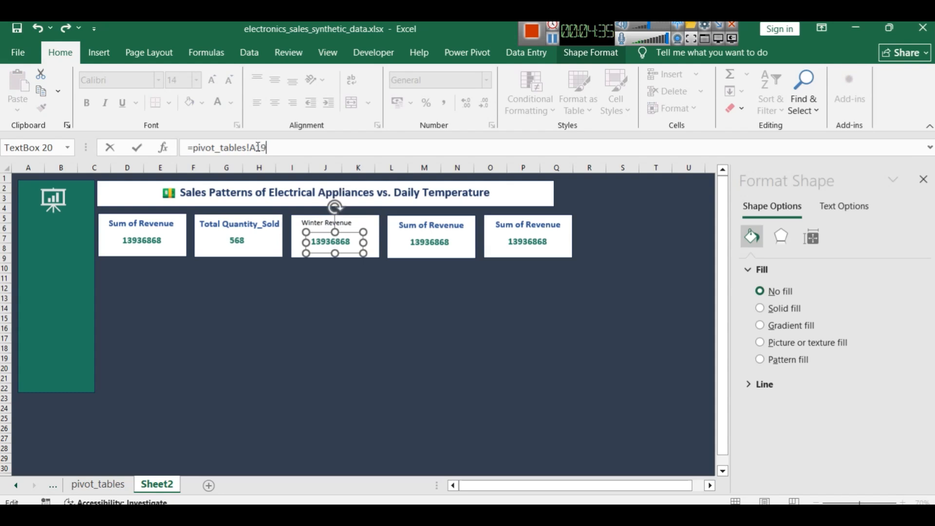
{"action": "type", "text": "19"}
{"action": "key", "text": "Return"}
{"action": "left_click", "coordinate": [341, 289]}
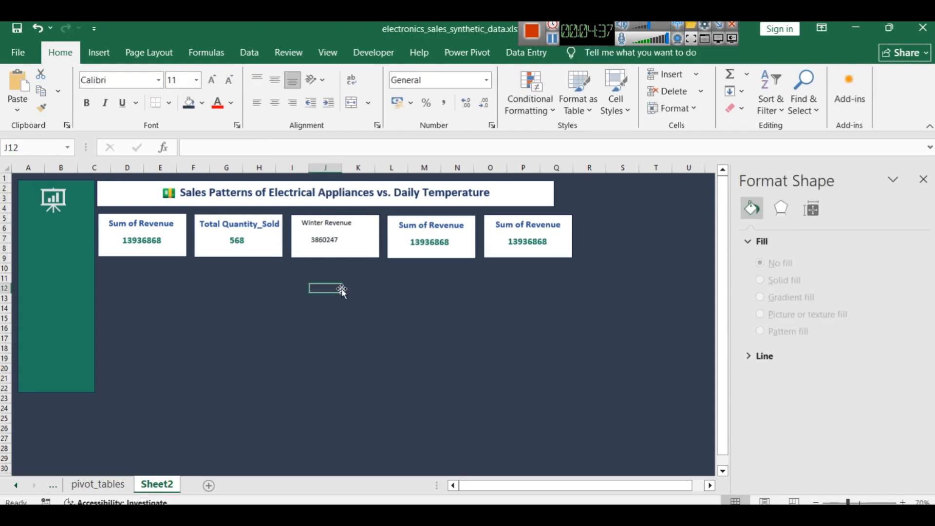
Look up the summer revenue pivot's cells and link the fourth KPI card's label to pivot_tables cell A24
{"action": "left_click", "coordinate": [445, 236]}
{"action": "left_click", "coordinate": [98, 485]}
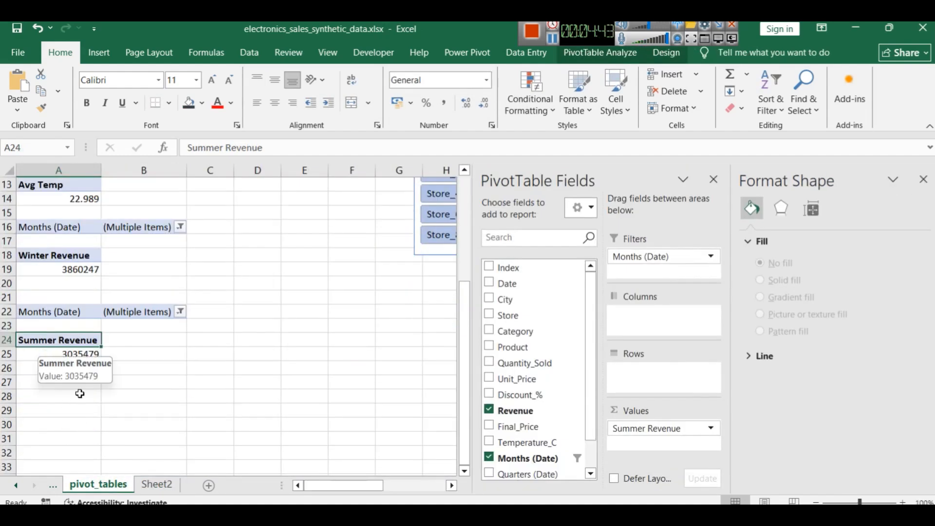
{"action": "left_click", "coordinate": [156, 484]}
{"action": "left_click", "coordinate": [264, 148]}
{"action": "key", "text": "BackSpace"}
{"action": "type", "text": "2"}
{"action": "type", "text": "54"}
{"action": "key", "text": "Return"}
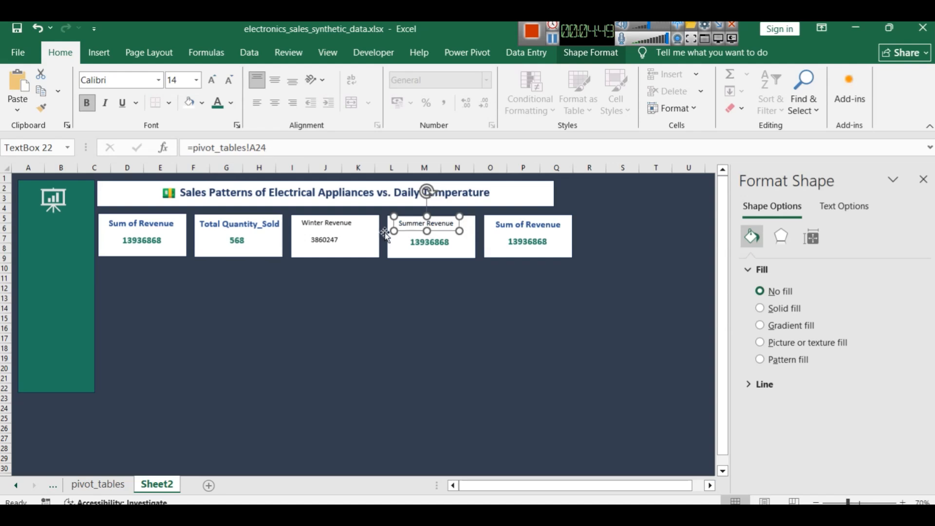
Link the fourth KPI card's value to pivot_tables cell A25
{"action": "left_click", "coordinate": [422, 243]}
{"action": "left_click", "coordinate": [266, 147]}
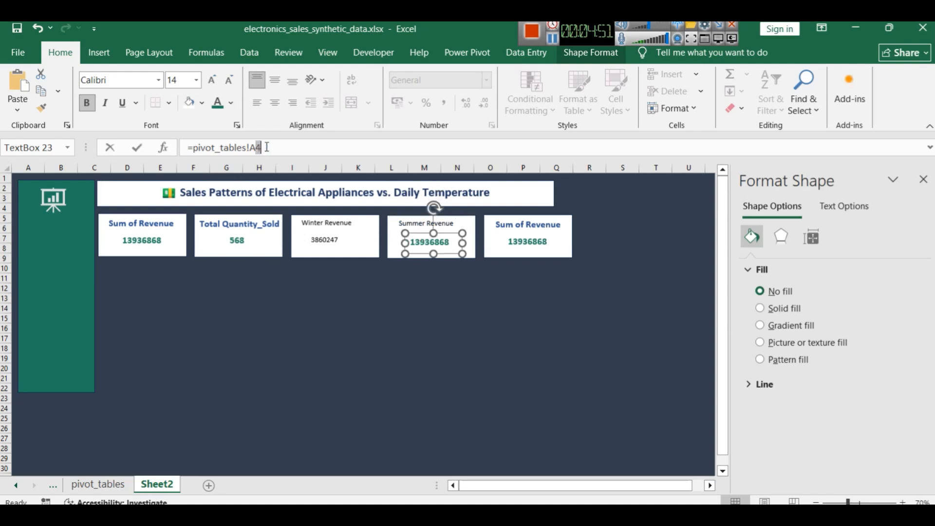
{"action": "key", "text": "BackSpace"}
{"action": "type", "text": "25"}
{"action": "key", "text": "Return"}
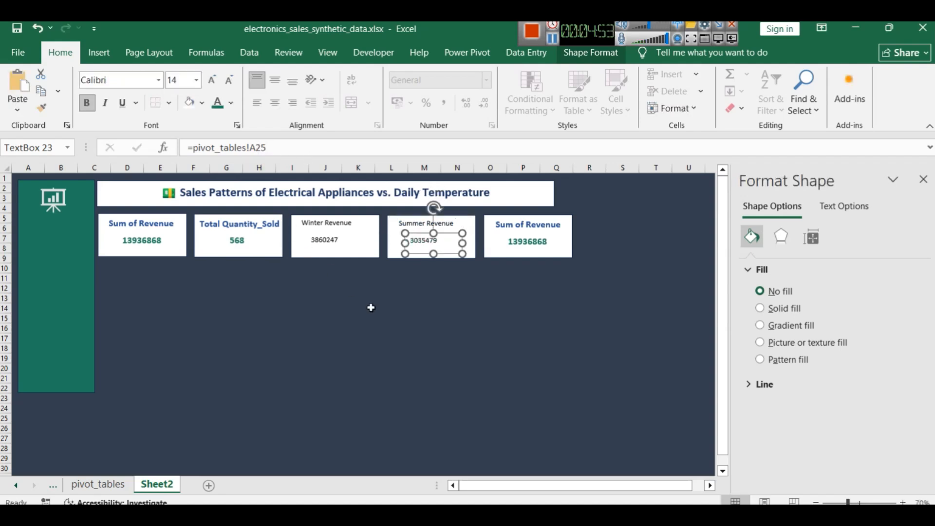
Copy the Total Quantity_Sold label's formatting onto the Winter Revenue and Summer Revenue labels
{"action": "left_click", "coordinate": [358, 308]}
{"action": "left_click", "coordinate": [229, 231]}
{"action": "left_click", "coordinate": [41, 108]}
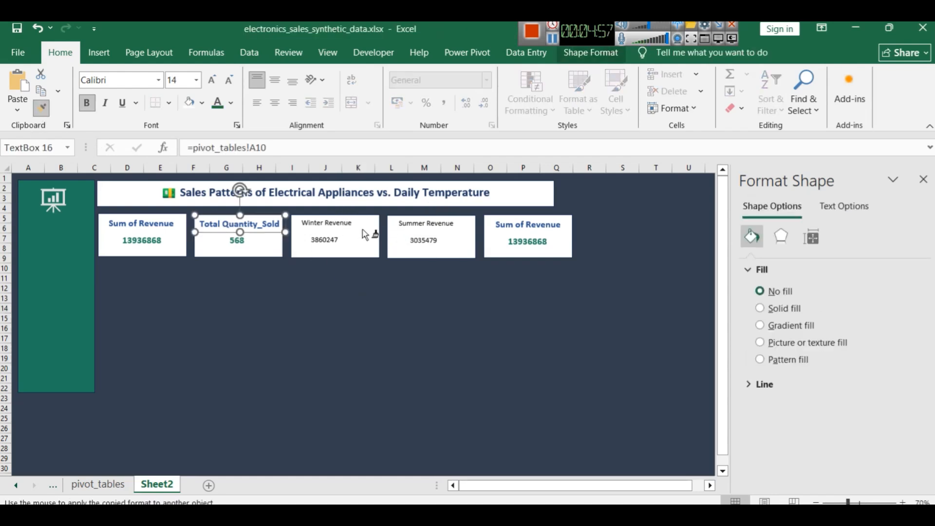
{"action": "left_click", "coordinate": [330, 221]}
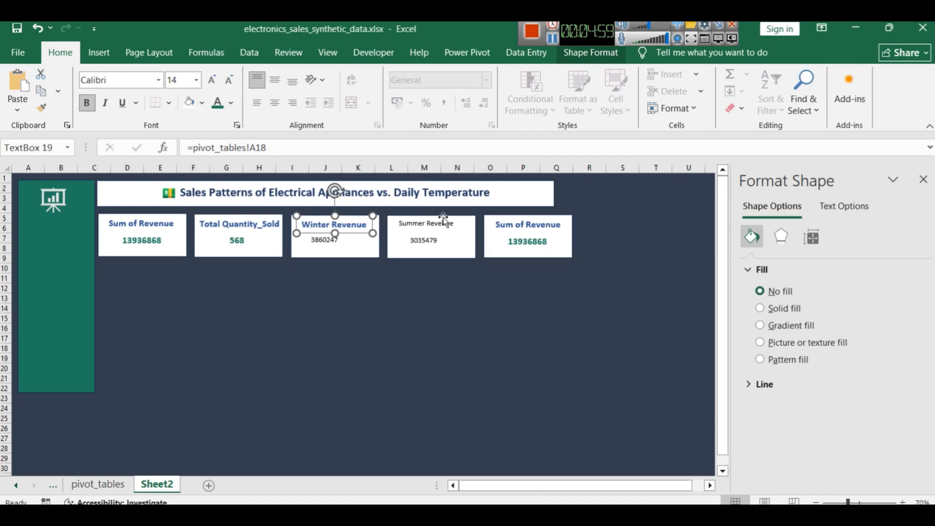
{"action": "left_click", "coordinate": [41, 107]}
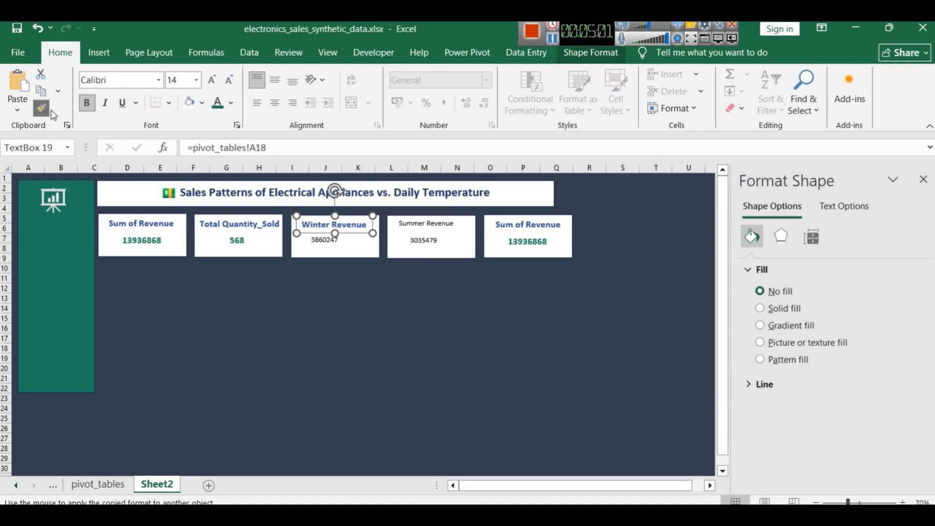
{"action": "left_click", "coordinate": [408, 221]}
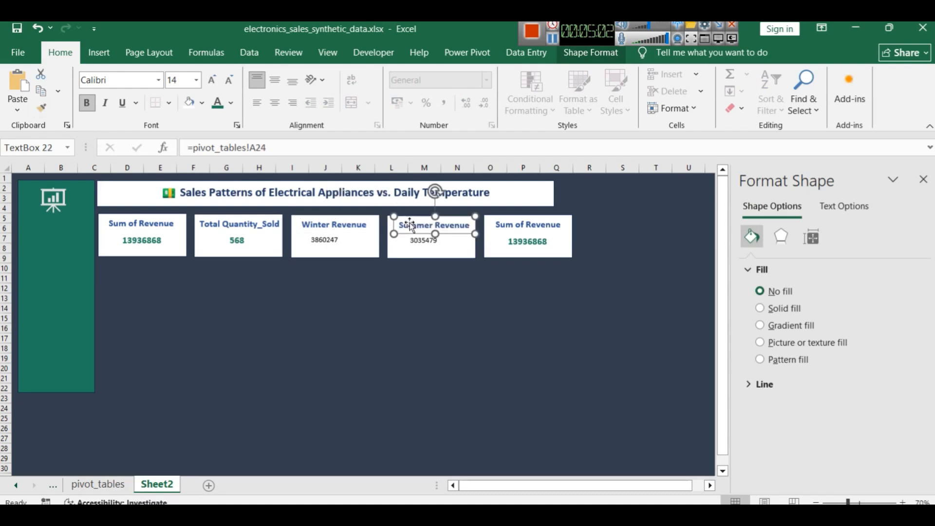
{"action": "left_click", "coordinate": [318, 250]}
{"action": "left_click", "coordinate": [41, 107]}
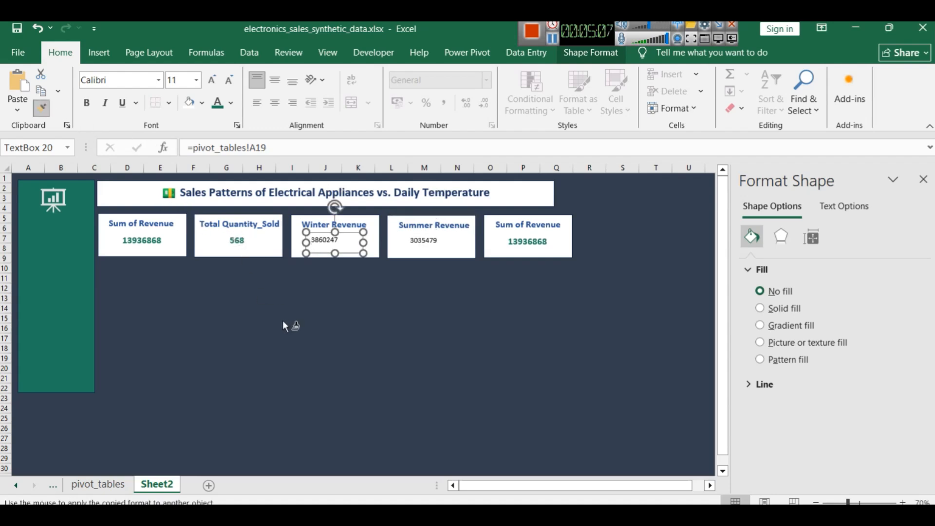
{"action": "left_click", "coordinate": [235, 243]}
{"action": "left_click", "coordinate": [40, 107]}
{"action": "left_click", "coordinate": [306, 236]}
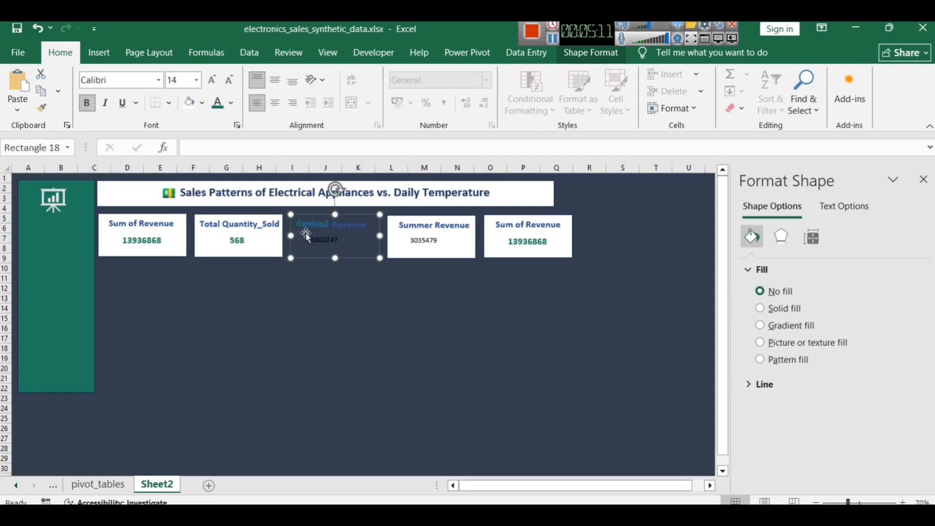
Copy the formatting of the Total Quantity_Sold card's value onto the Winter Revenue and Summer Revenue values
{"action": "left_click", "coordinate": [242, 251]}
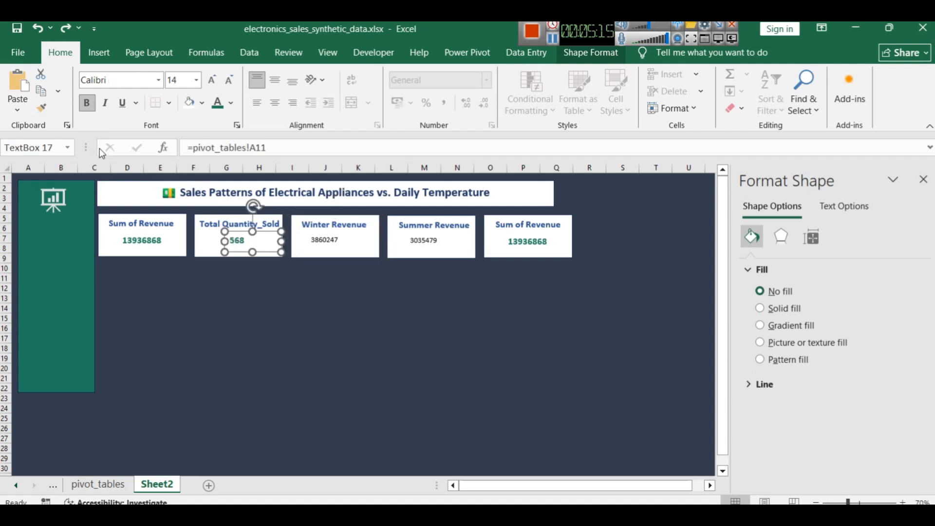
{"action": "left_click", "coordinate": [41, 108]}
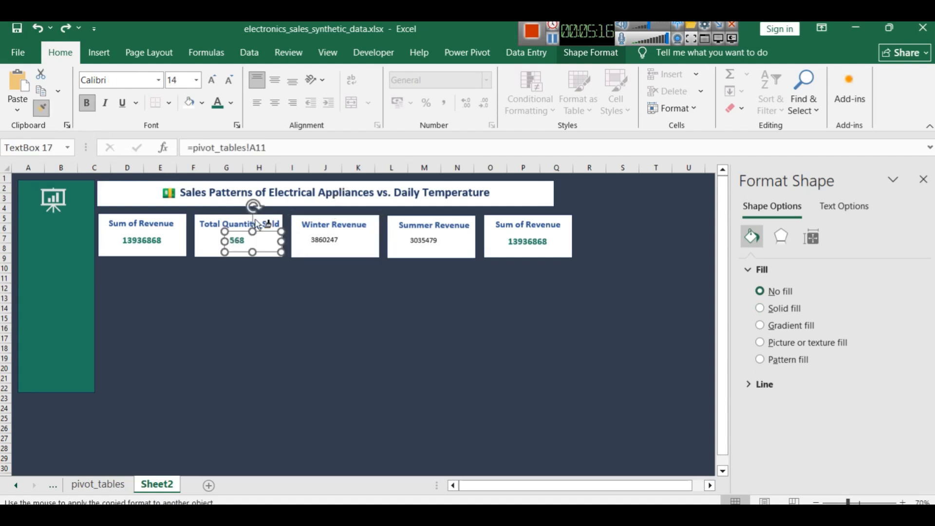
{"action": "left_click", "coordinate": [319, 239]}
{"action": "left_click", "coordinate": [49, 114]}
{"action": "left_click", "coordinate": [419, 239]}
{"action": "left_click", "coordinate": [485, 319]}
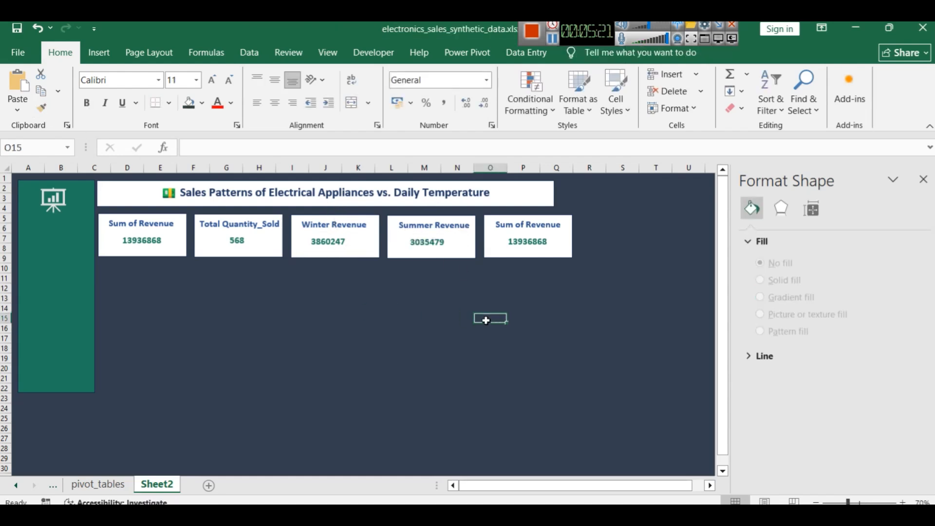
Shift the Summer Revenue and Winter Revenue values slightly to the right to centre them under their labels
{"action": "left_click", "coordinate": [417, 246]}
{"action": "left_click_drag", "start_coordinate": [417, 248], "coordinate": [419, 248]}
{"action": "left_click", "coordinate": [373, 308]}
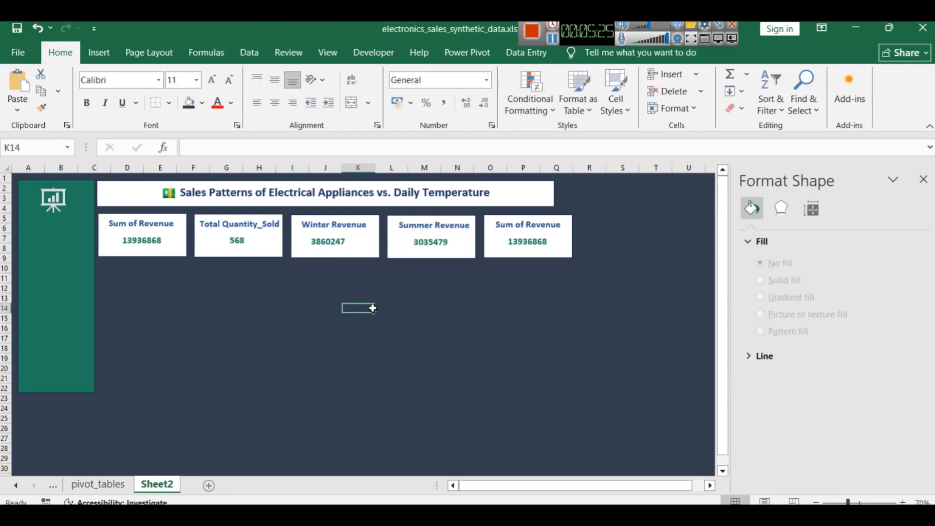
{"action": "left_click", "coordinate": [315, 242]}
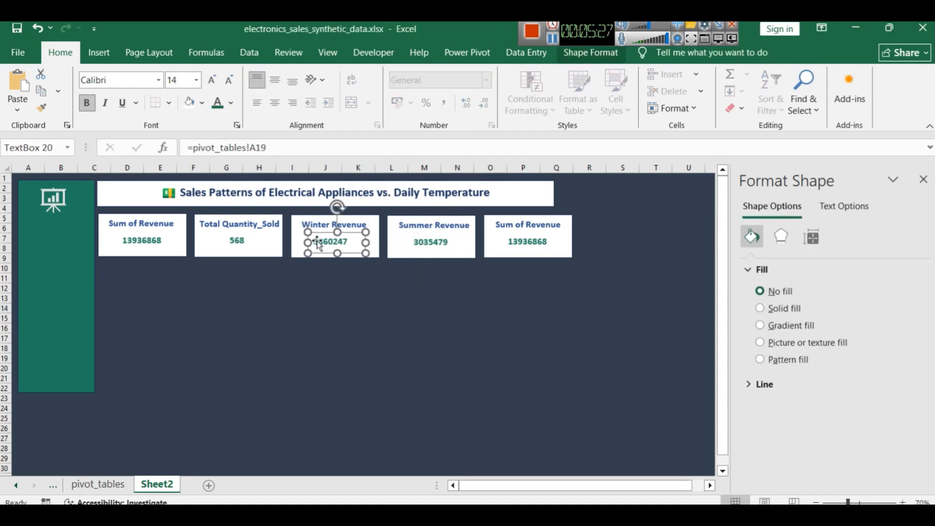
{"action": "left_click", "coordinate": [466, 341]}
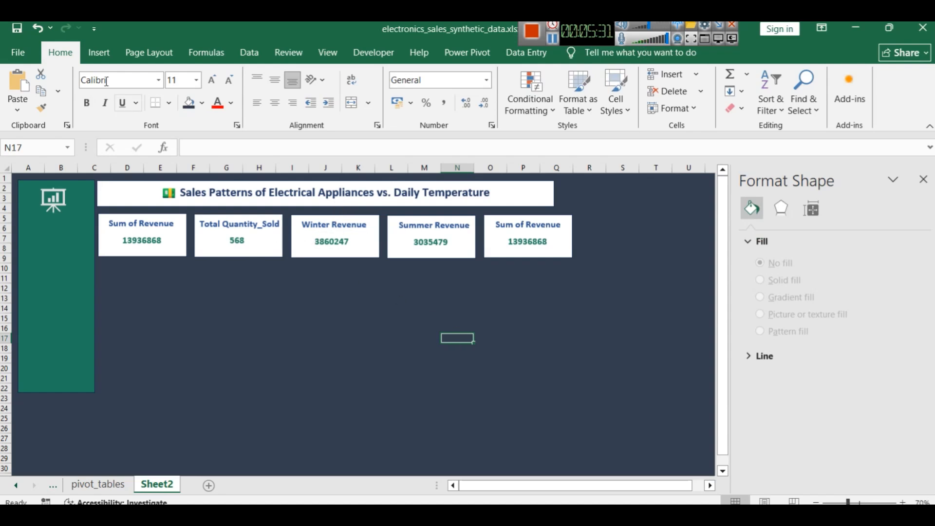
Search the icon library for "tem" and insert the thermometer icon and the snowflake warning triangle
{"action": "left_click", "coordinate": [99, 52]}
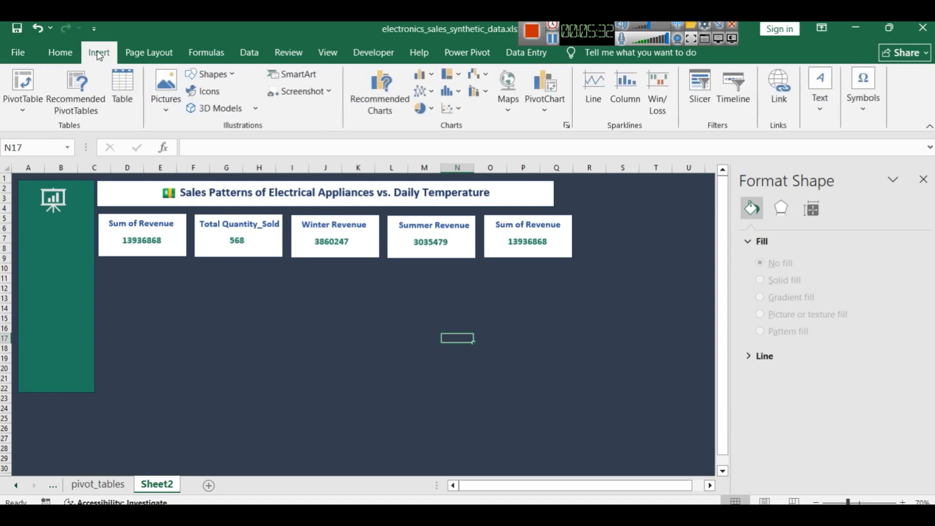
{"action": "left_click", "coordinate": [204, 92]}
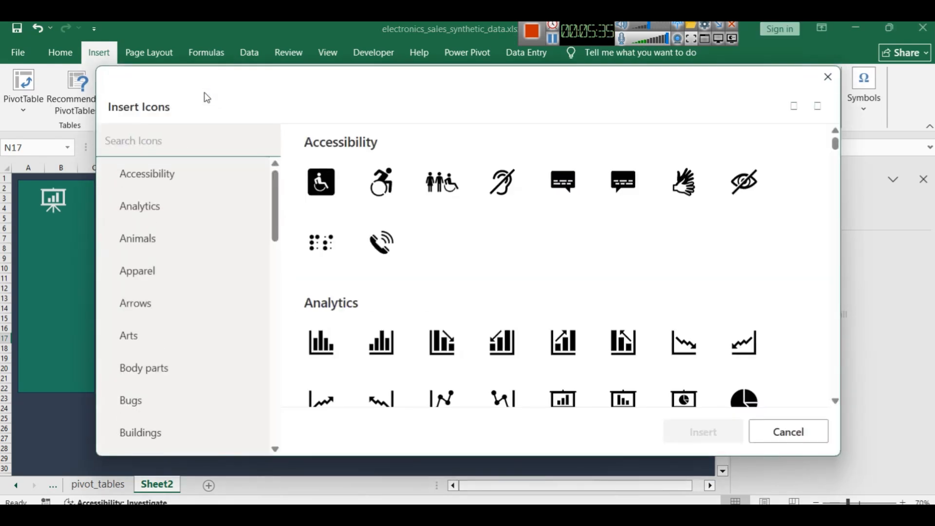
{"action": "scroll", "coordinate": [330, 243], "scroll_direction": "down", "scroll_amount": 10}
{"action": "scroll", "coordinate": [330, 244], "scroll_direction": "down", "scroll_amount": 2}
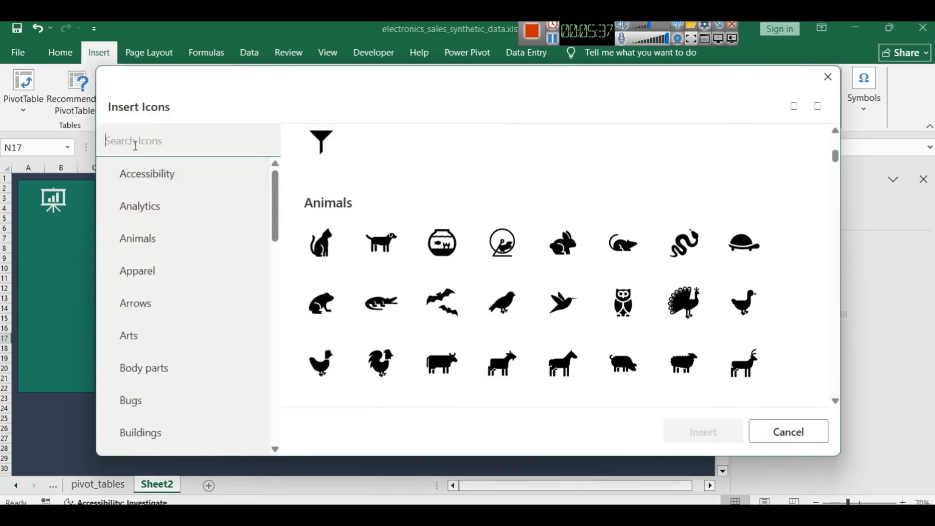
{"action": "type", "text": "temo"}
{"action": "key", "text": "BackSpace"}
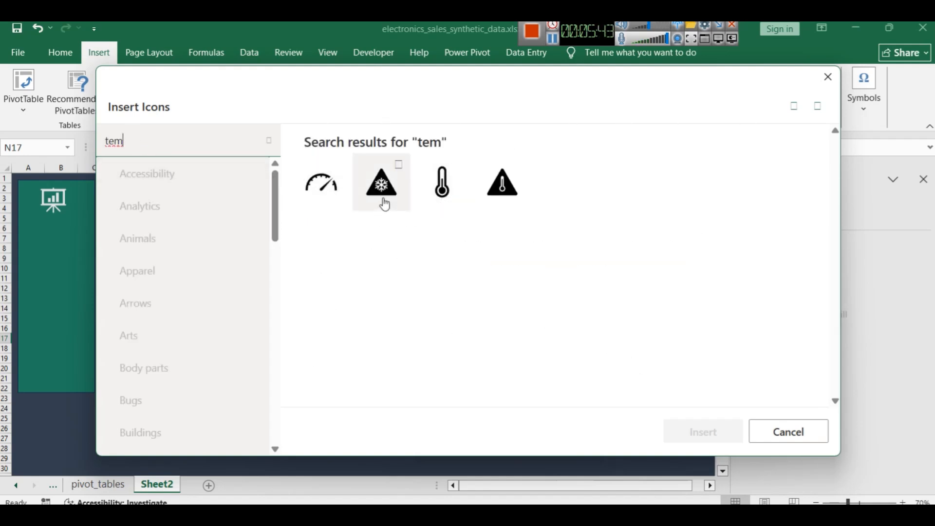
{"action": "left_click", "coordinate": [432, 197]}
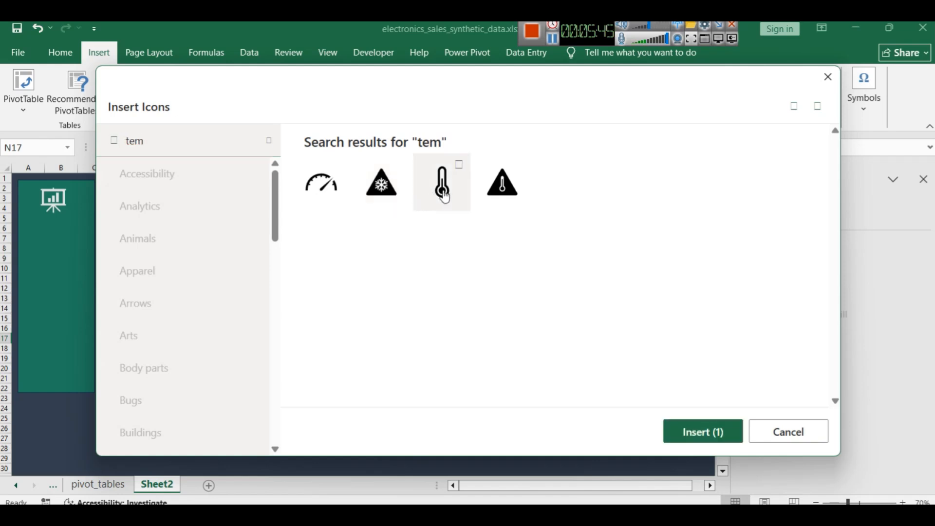
{"action": "left_click", "coordinate": [461, 179]}
{"action": "left_click", "coordinate": [385, 186]}
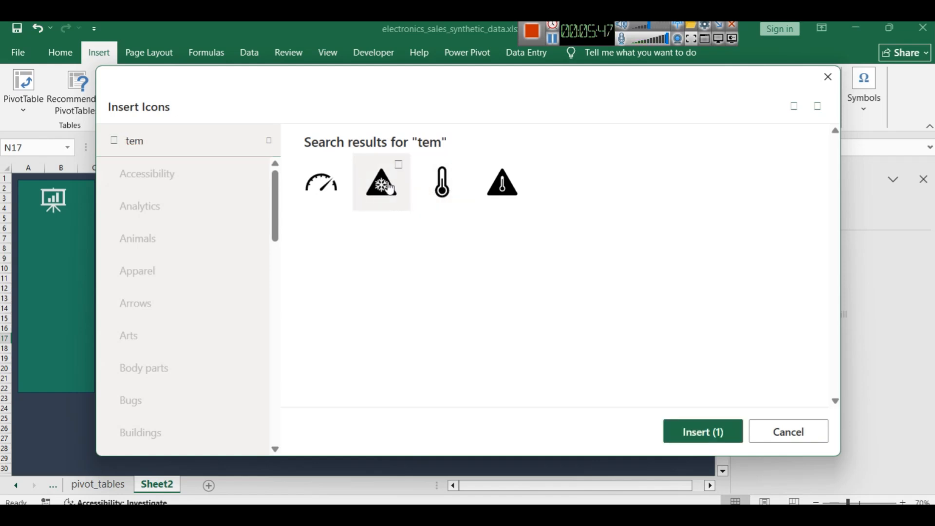
{"action": "left_click", "coordinate": [455, 188]}
{"action": "key", "text": "Return"}
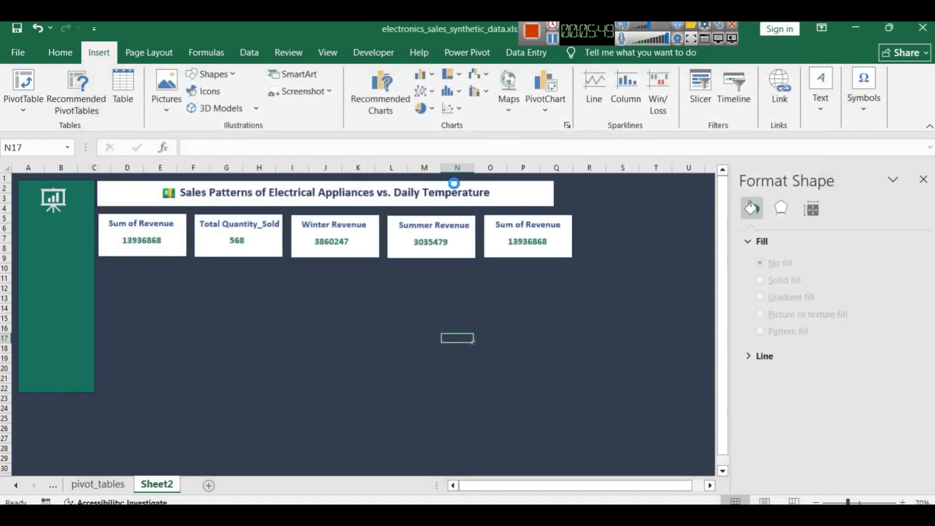
Shrink the thermometer icon, place it beside the value in the Winter Revenue card and nudge it slightly upwards
{"action": "left_click", "coordinate": [556, 358]}
{"action": "left_click_drag", "start_coordinate": [468, 367], "coordinate": [361, 235]}
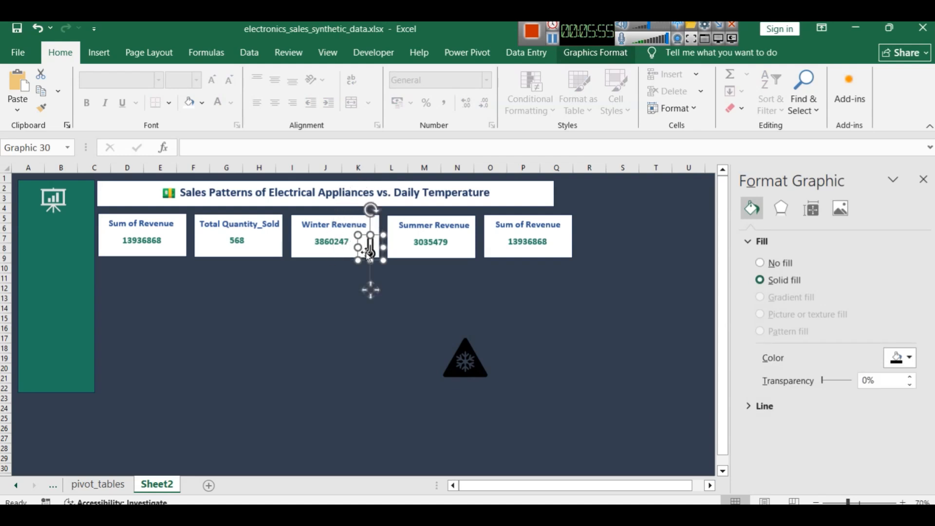
{"action": "left_click", "coordinate": [389, 318]}
{"action": "left_click", "coordinate": [365, 250]}
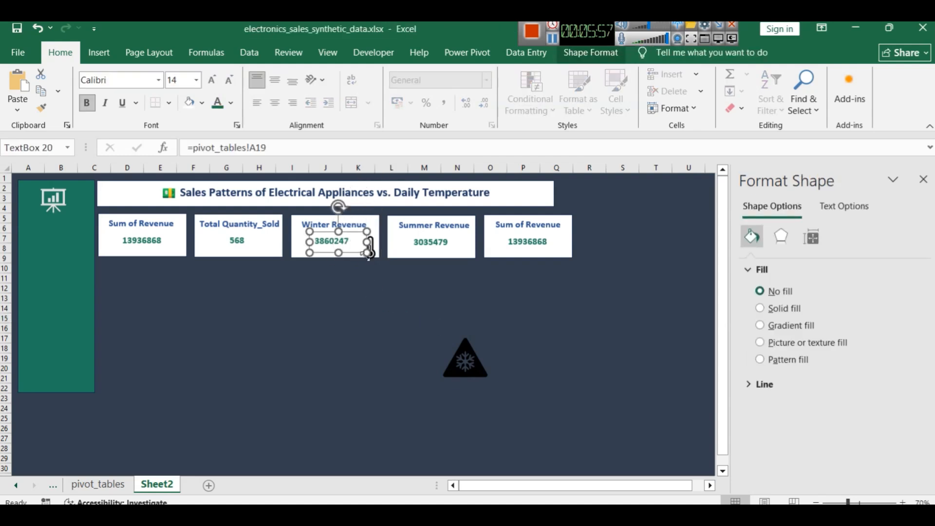
{"action": "left_click", "coordinate": [372, 256]}
{"action": "key", "text": "Up"}
{"action": "key", "text": "Up"}
{"action": "key", "text": "Up"}
{"action": "key", "text": "Down"}
{"action": "key", "text": "Down"}
{"action": "key", "text": "Down"}
{"action": "key", "text": "Down"}
{"action": "key", "text": "Down"}
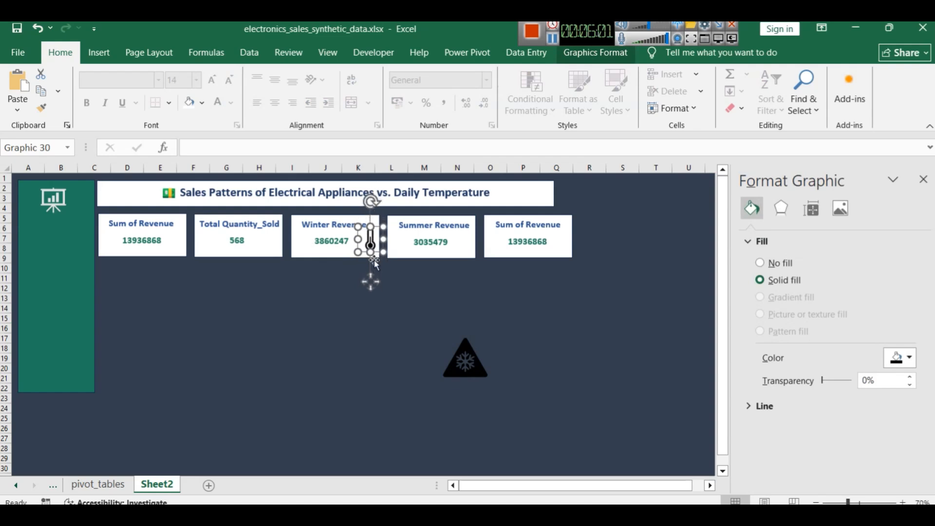
Nudge the thermometer icon in the Winter Revenue card slightly down and shrink it to fit beside the value
{"action": "key", "text": "Down"}
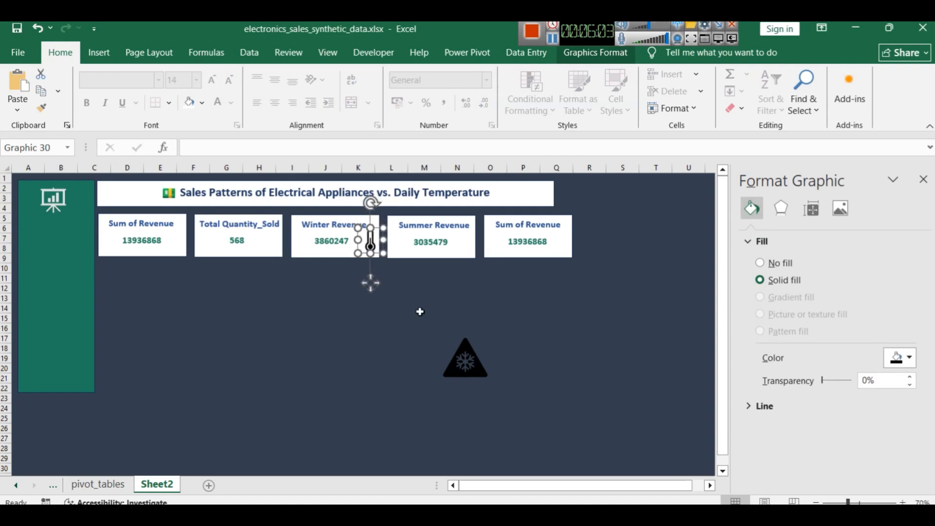
{"action": "scroll", "coordinate": [417, 309], "scroll_direction": "up", "scroll_amount": 4}
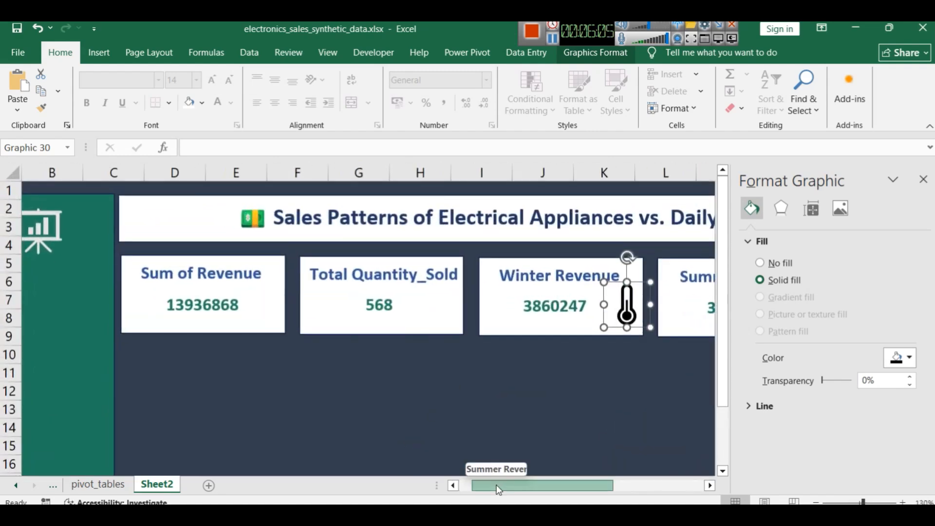
{"action": "scroll", "coordinate": [496, 485], "scroll_direction": "right", "scroll_amount": 2}
{"action": "left_click_drag", "start_coordinate": [285, 283], "coordinate": [250, 324]}
{"action": "left_click", "coordinate": [273, 366]}
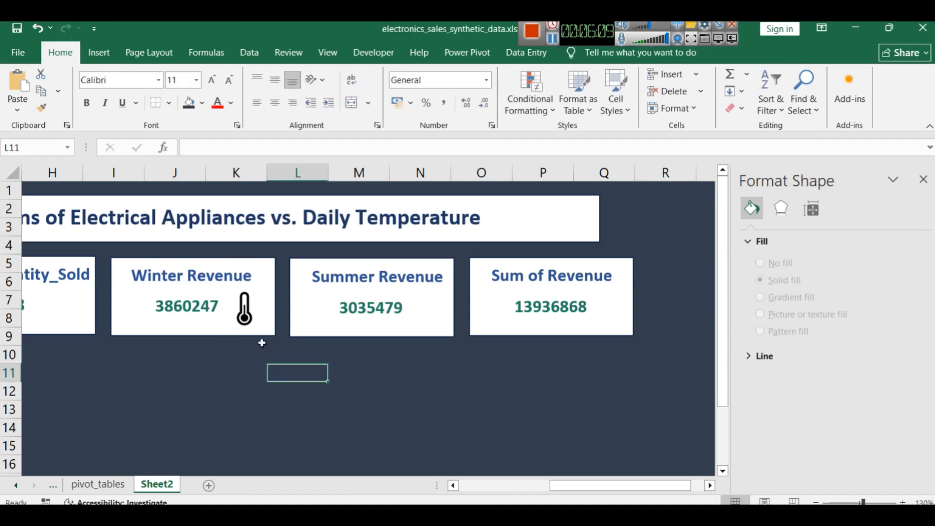
Fill the thermometer icon in the Winter Revenue card with the dark green used for the sidebar
{"action": "left_click", "coordinate": [238, 298]}
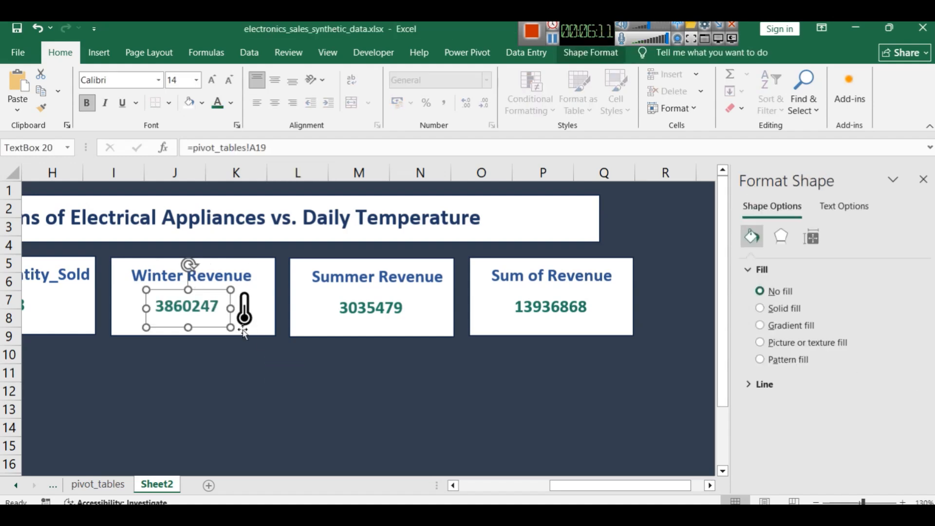
{"action": "left_click", "coordinate": [245, 306]}
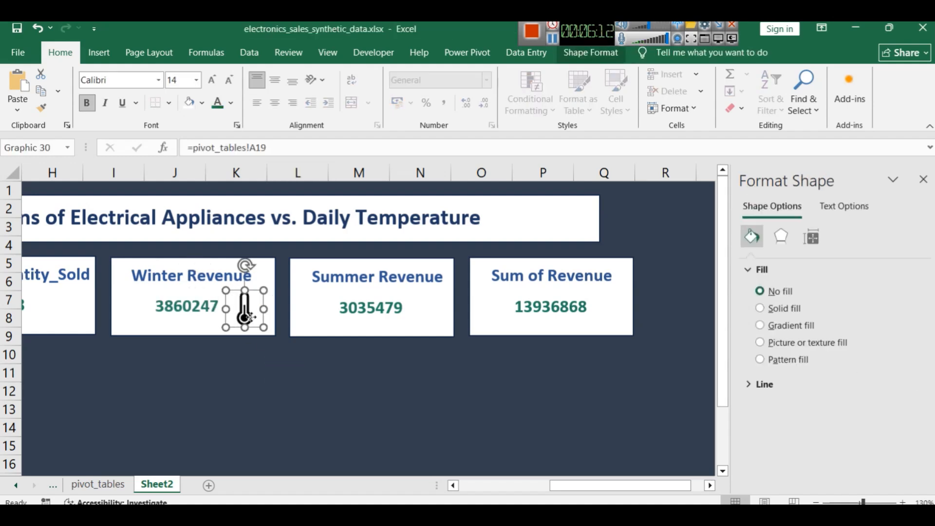
{"action": "left_click", "coordinate": [189, 102]}
{"action": "left_click", "coordinate": [204, 104]}
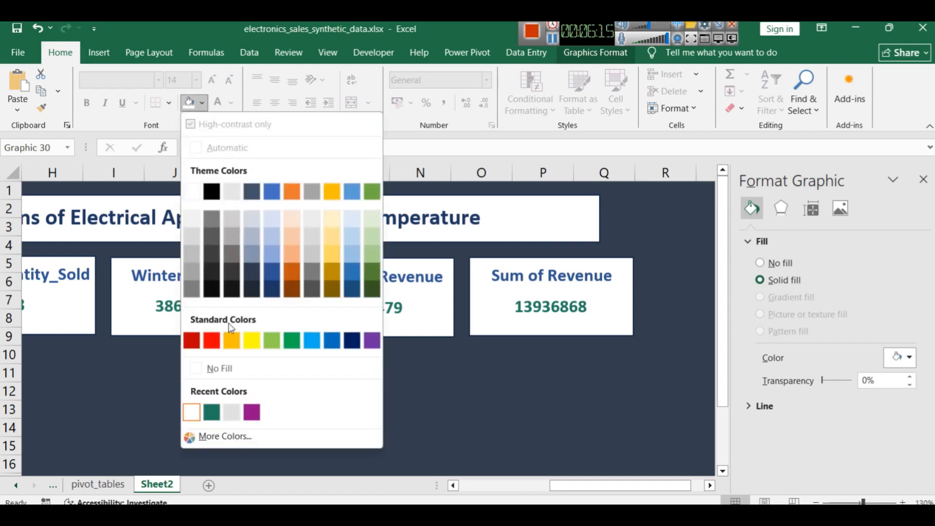
{"action": "left_click", "coordinate": [212, 410]}
{"action": "left_click", "coordinate": [336, 385]}
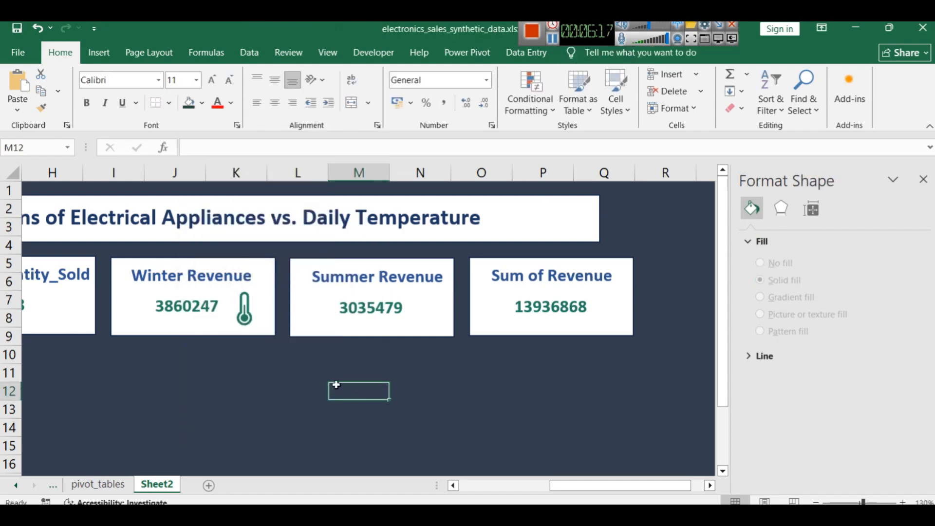
Move the thermometer icon to the left side of the value in the Winter Revenue card
{"action": "left_click", "coordinate": [246, 311]}
{"action": "left_click", "coordinate": [246, 308]}
{"action": "left_click_drag", "start_coordinate": [246, 308], "coordinate": [145, 309]}
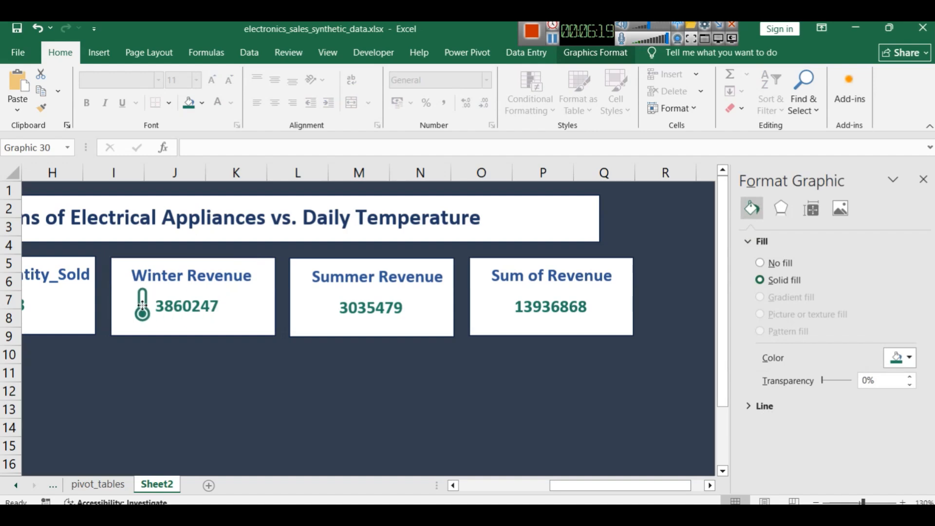
{"action": "left_click", "coordinate": [195, 373]}
Move the snowflake triangle icon into the Summer Revenue card and shrink it to fit in front of the value
{"action": "scroll", "coordinate": [342, 371], "scroll_direction": "down", "scroll_amount": 2}
{"action": "left_click_drag", "start_coordinate": [436, 420], "coordinate": [315, 213]}
{"action": "scroll", "coordinate": [347, 304], "scroll_direction": "up", "scroll_amount": 2}
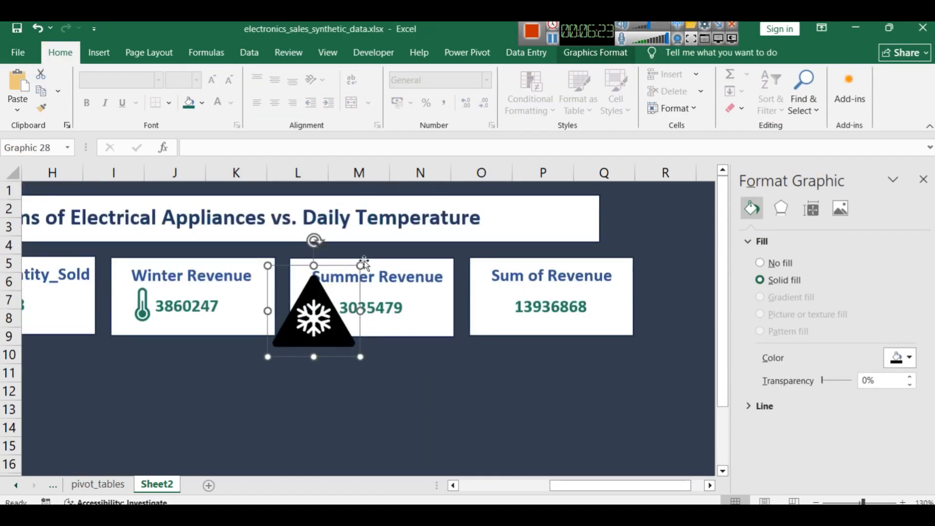
{"action": "left_click_drag", "start_coordinate": [361, 265], "coordinate": [318, 308]}
{"action": "left_click_drag", "start_coordinate": [297, 339], "coordinate": [323, 314]}
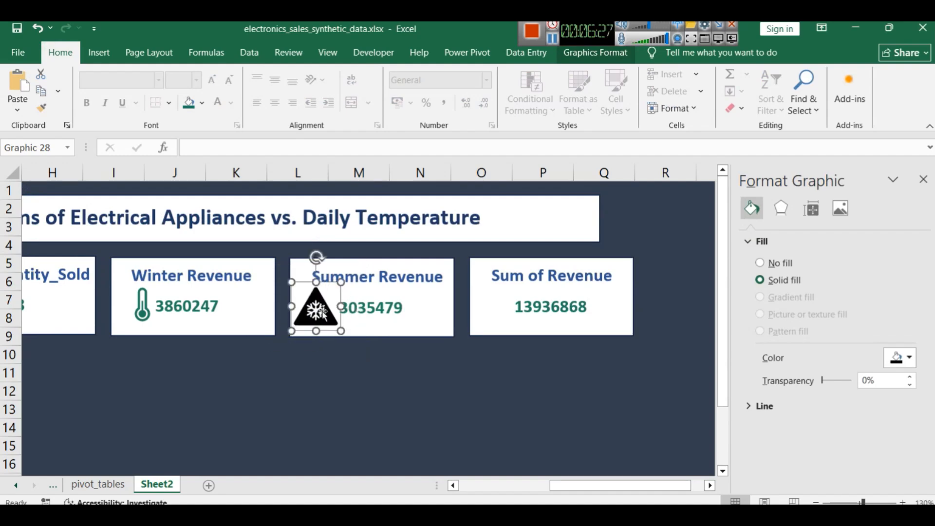
Fill the snowflake triangle icon with the same dark green as the thermometer icon
{"action": "left_click", "coordinate": [189, 102]}
{"action": "left_click", "coordinate": [334, 359]}
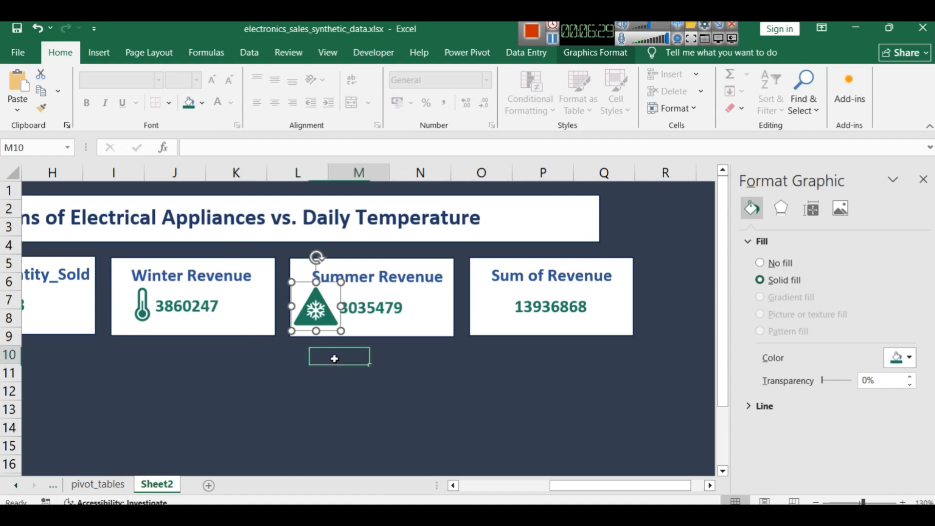
{"action": "key", "text": "Down"}
{"action": "key", "text": "Down"}
Widen the title banner so its right edge lines up with the last KPI card
{"action": "scroll", "coordinate": [415, 287], "scroll_direction": "down", "scroll_amount": 3}
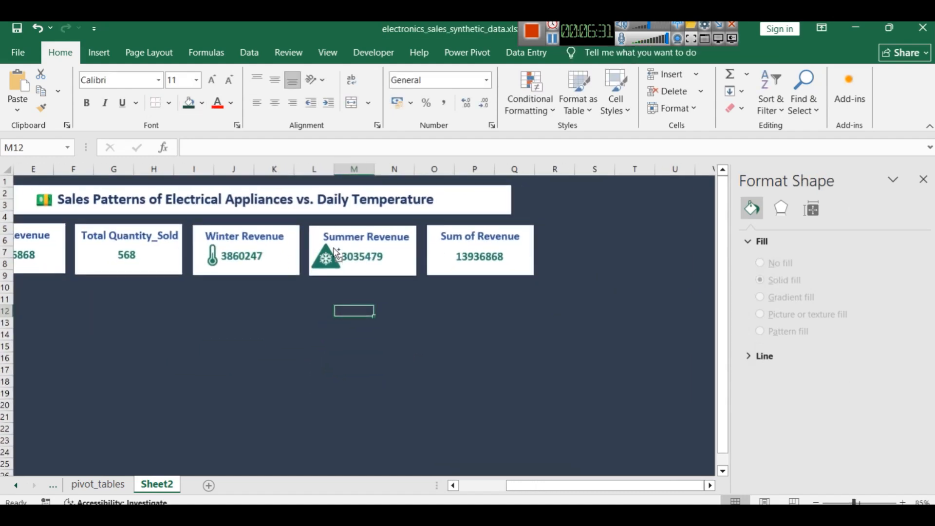
{"action": "scroll", "coordinate": [336, 254], "scroll_direction": "down", "scroll_amount": 2}
{"action": "left_click_drag", "start_coordinate": [513, 484], "coordinate": [466, 484]}
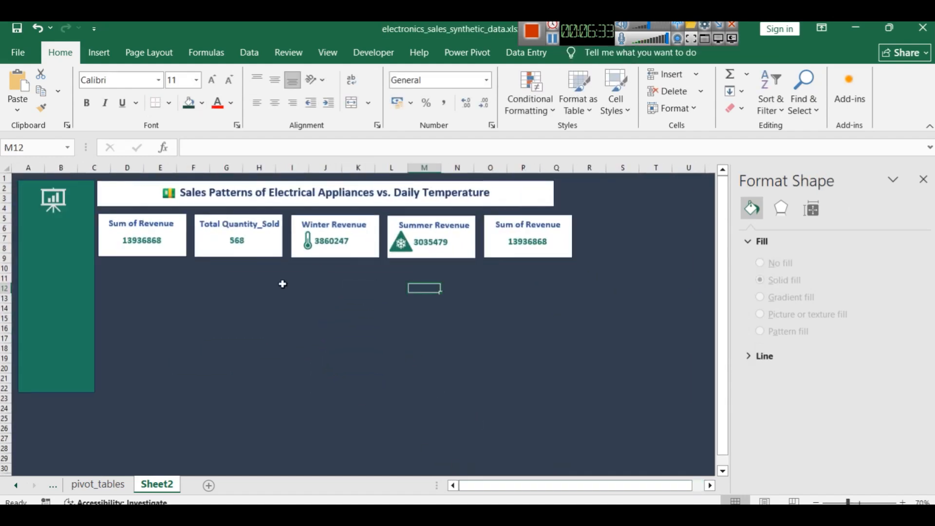
{"action": "scroll", "coordinate": [305, 287], "scroll_direction": "up", "scroll_amount": 1}
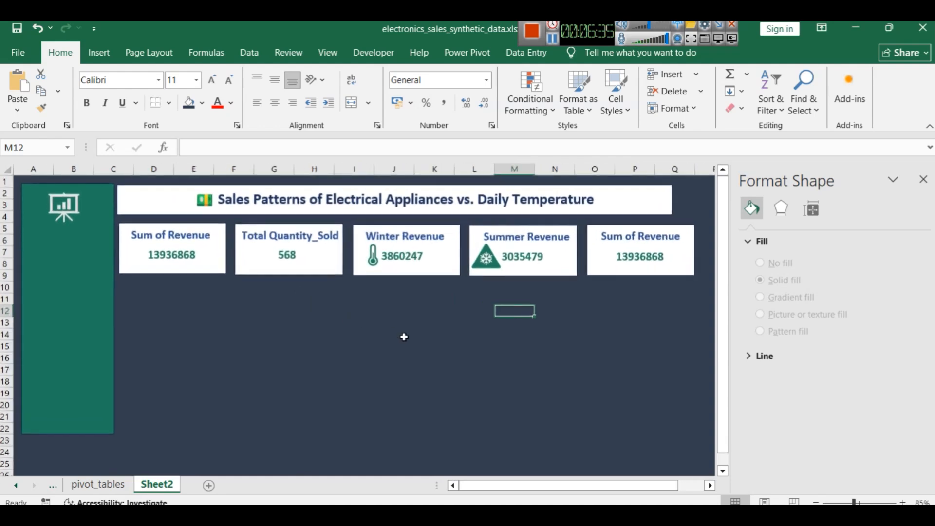
{"action": "left_click", "coordinate": [663, 194]}
{"action": "left_click_drag", "start_coordinate": [672, 197], "coordinate": [693, 198]}
{"action": "left_click", "coordinate": [652, 362]}
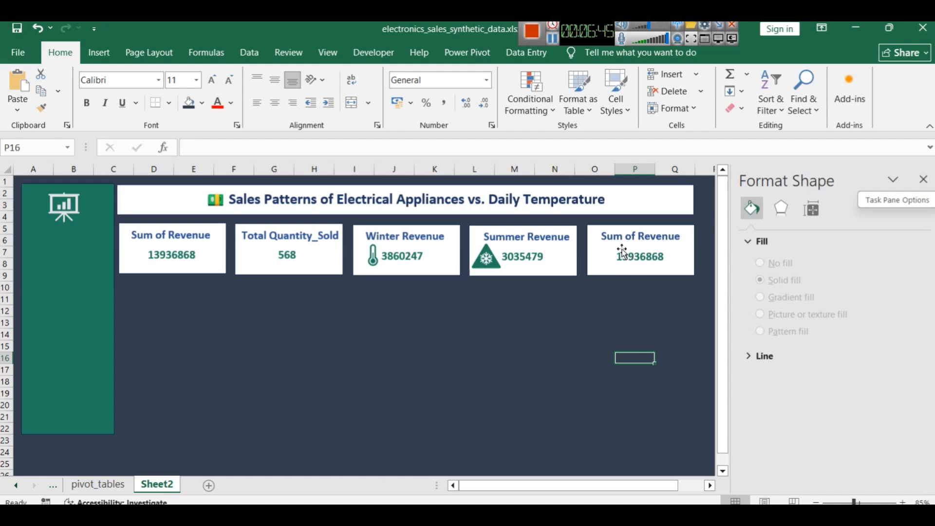
Locate the average temperature cell on the pivot_tables sheet and relabel the last KPI card on Sheet2 "Average Temp."
{"action": "left_click", "coordinate": [98, 484]}
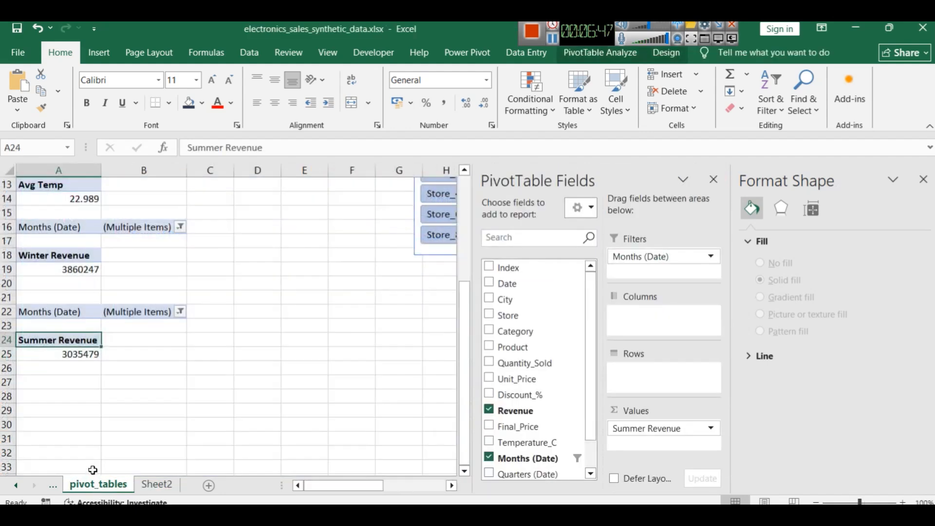
{"action": "scroll", "coordinate": [108, 344], "scroll_direction": "up", "scroll_amount": 1}
{"action": "scroll", "coordinate": [107, 344], "scroll_direction": "up", "scroll_amount": 1}
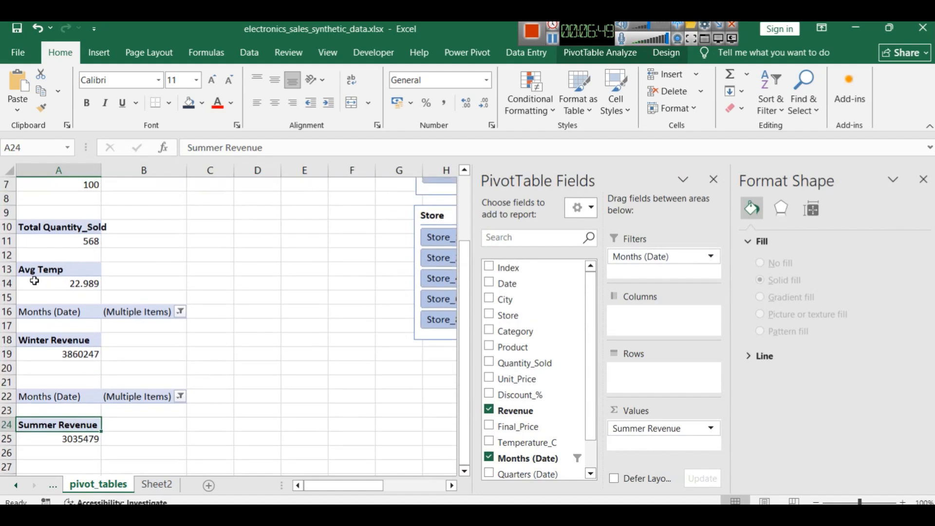
{"action": "left_click", "coordinate": [156, 485]}
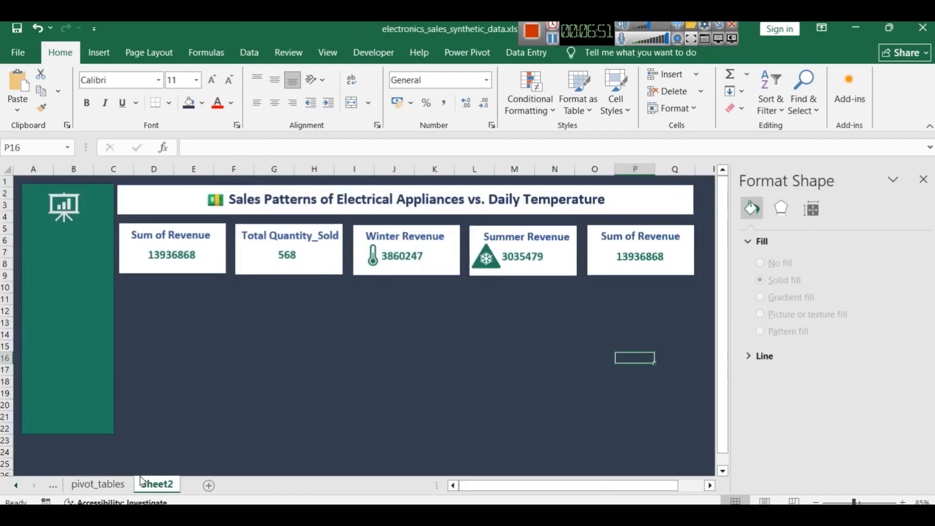
{"action": "left_click", "coordinate": [622, 239]}
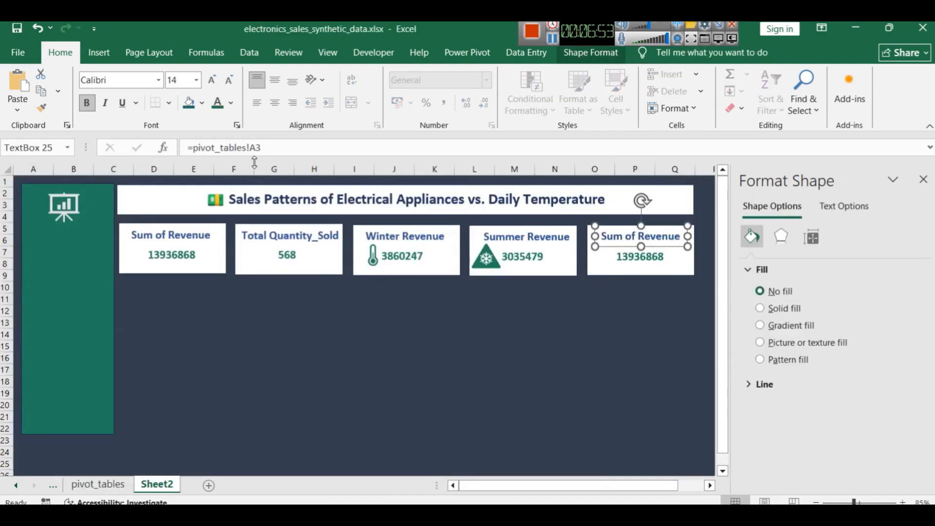
{"action": "left_click", "coordinate": [613, 238]}
{"action": "key", "text": "ctrl+a"}
{"action": "type", "text": "Average"}
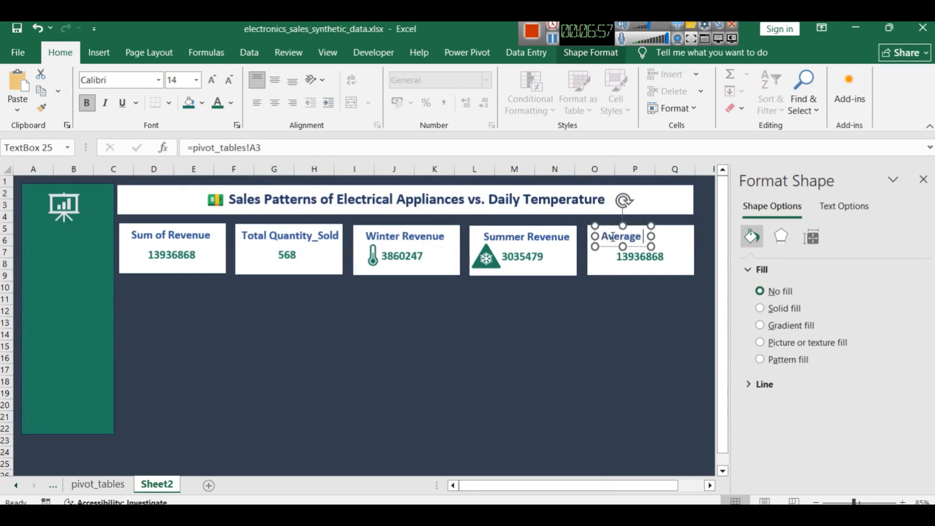
{"action": "type", "text": " Temp"}
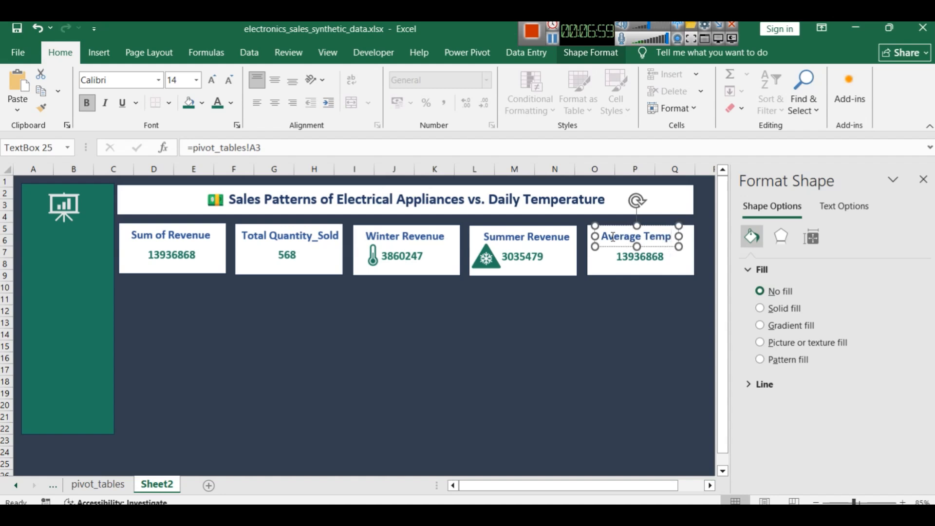
{"action": "type", "text": "."}
{"action": "key", "text": "Return"}
{"action": "left_click", "coordinate": [659, 300]}
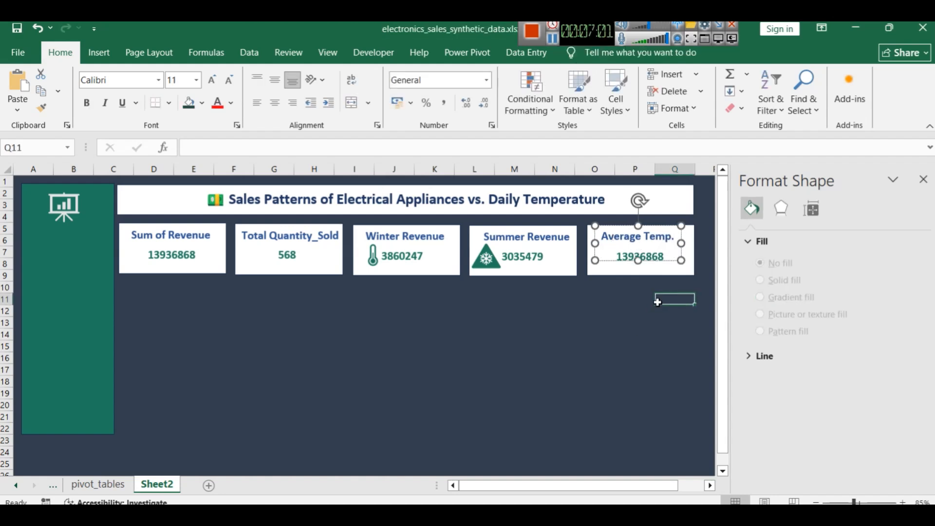
Link the value in the Average Temp. card to =pivot_tables!A14
{"action": "left_click", "coordinate": [634, 312]}
{"action": "left_click", "coordinate": [639, 259]}
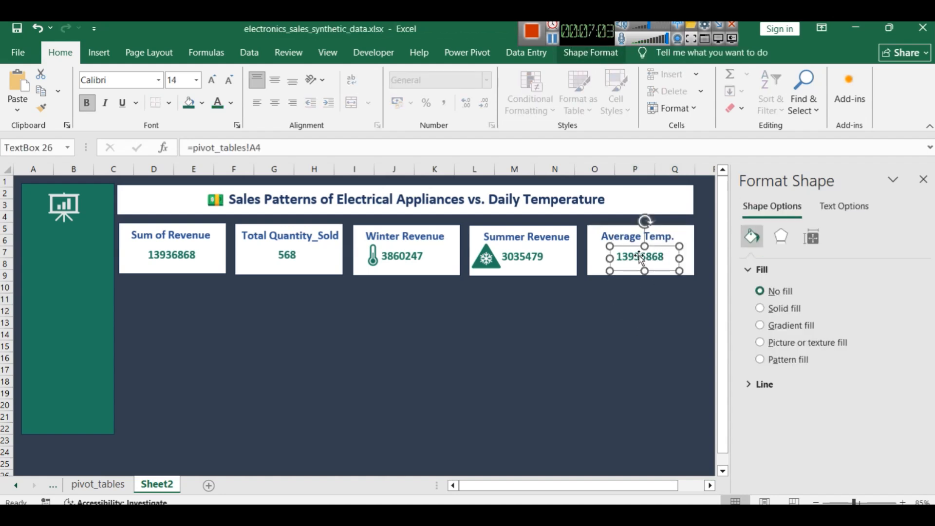
{"action": "left_click", "coordinate": [260, 148]}
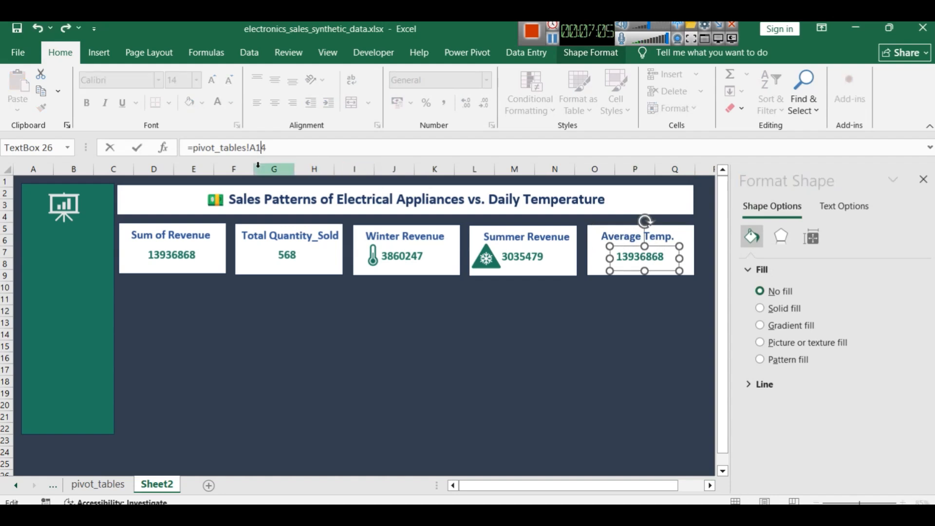
{"action": "type", "text": "1"}
{"action": "key", "text": "Return"}
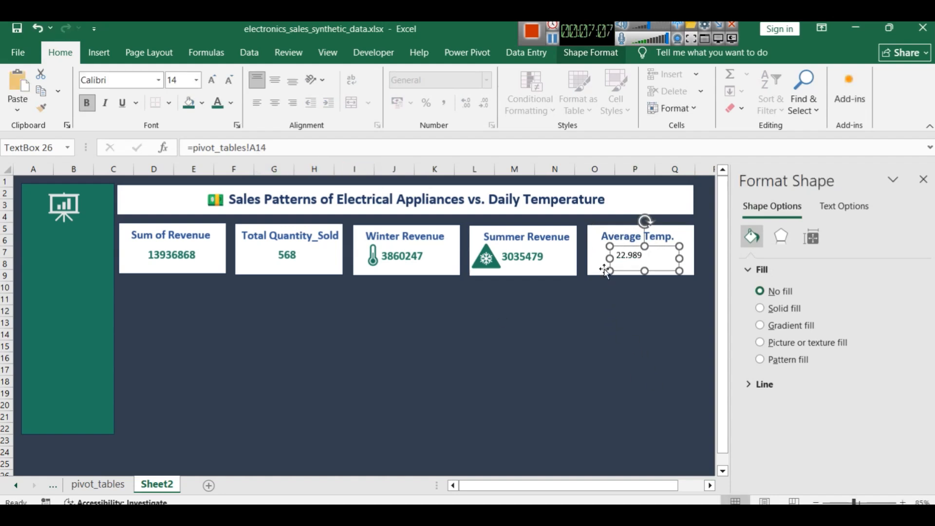
Copy the formatting of the Summer Revenue value onto the Average Temp. value
{"action": "left_click", "coordinate": [516, 253]}
{"action": "left_click", "coordinate": [42, 109]}
{"action": "left_click", "coordinate": [625, 254]}
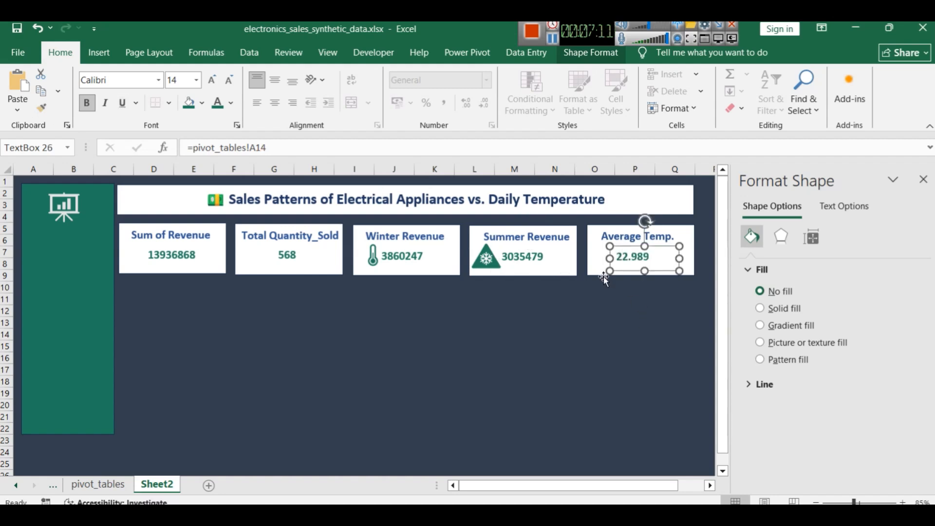
{"action": "left_click", "coordinate": [616, 313]}
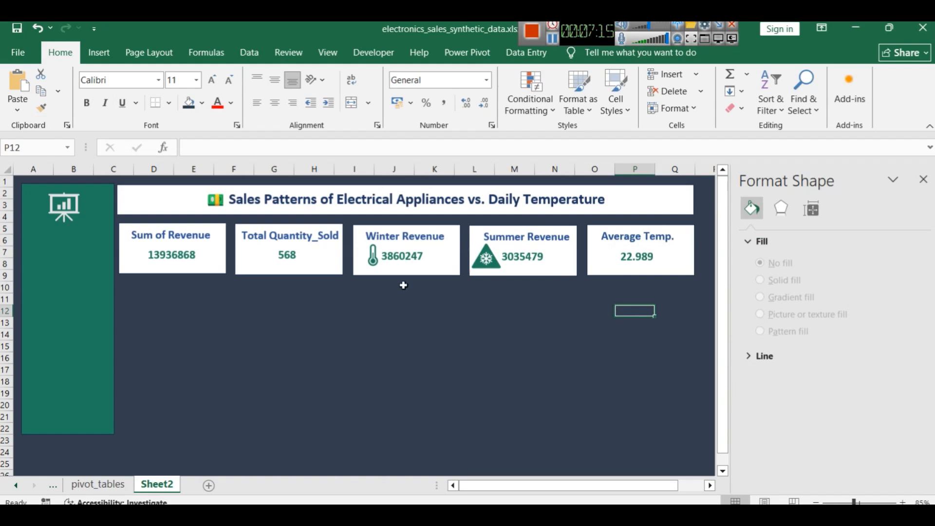
Select the thermometer icon in the Winter Revenue card
{"action": "left_click", "coordinate": [366, 261]}
{"action": "left_click", "coordinate": [376, 257]}
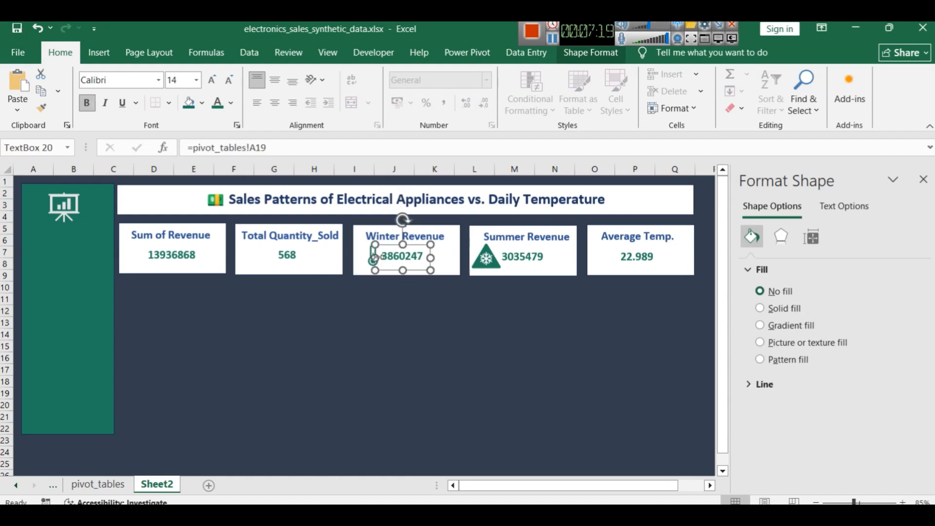
{"action": "left_click", "coordinate": [370, 254]}
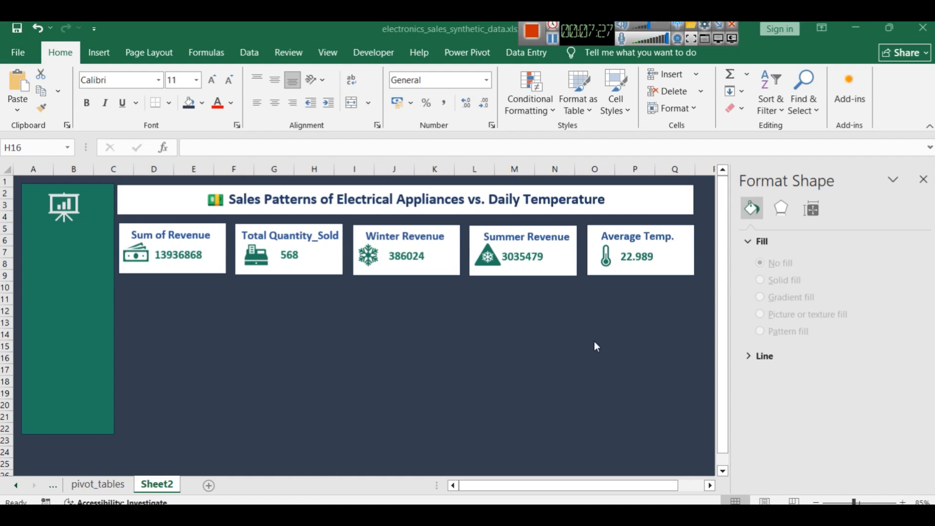
Shift the Summer Revenue label slightly to the left within its card
{"action": "left_click", "coordinate": [511, 233]}
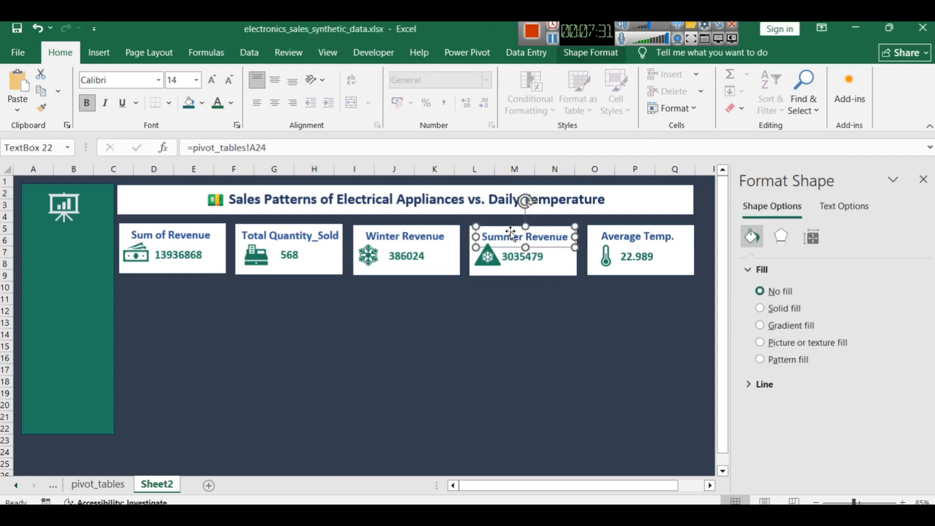
{"action": "left_click", "coordinate": [555, 311]}
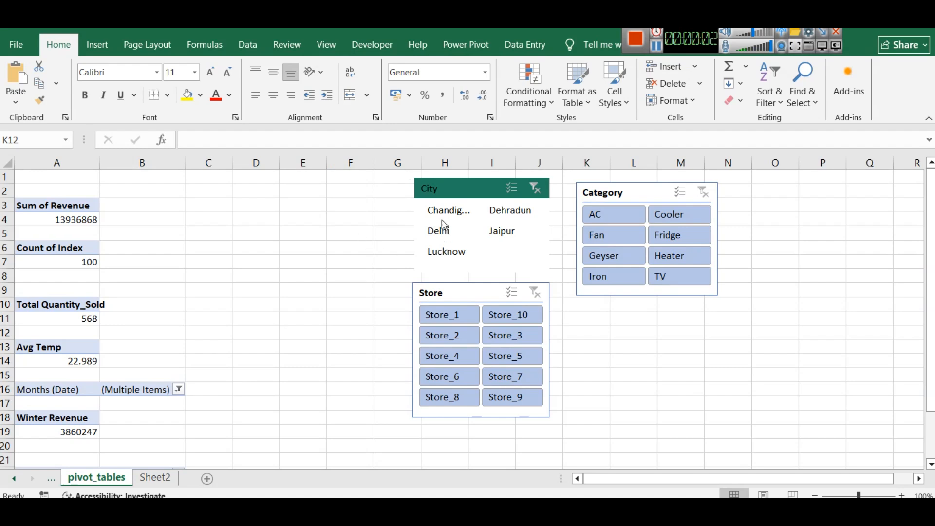
Select the City slicer on the pivot_tables sheet and display its slicer style options
{"action": "left_click", "coordinate": [468, 189]}
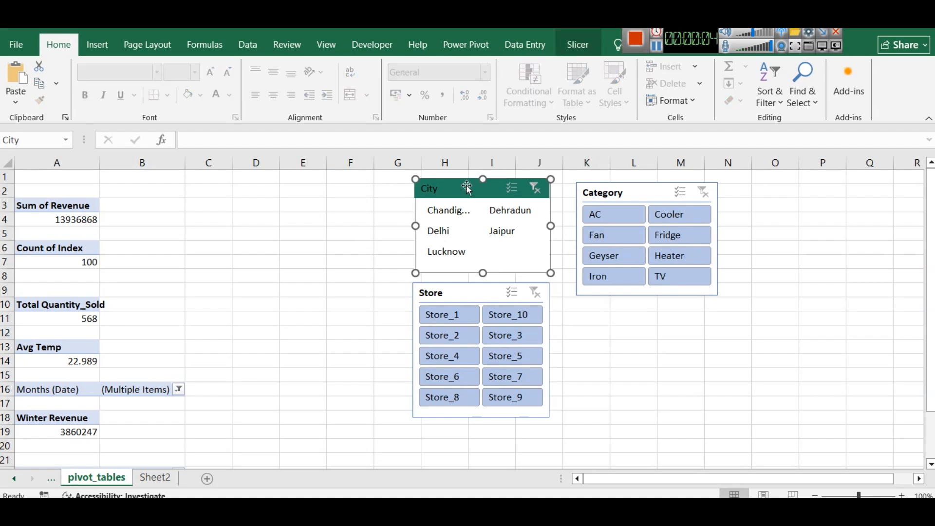
{"action": "left_click", "coordinate": [587, 47]}
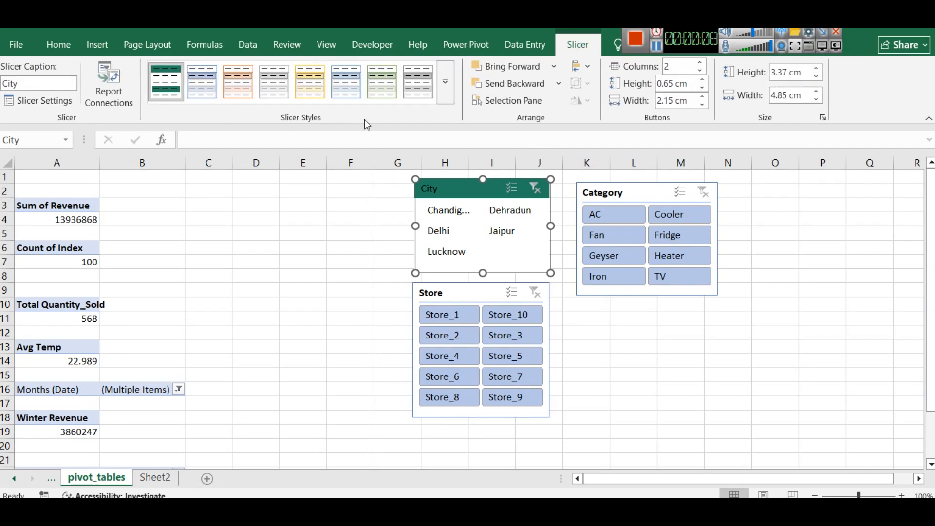
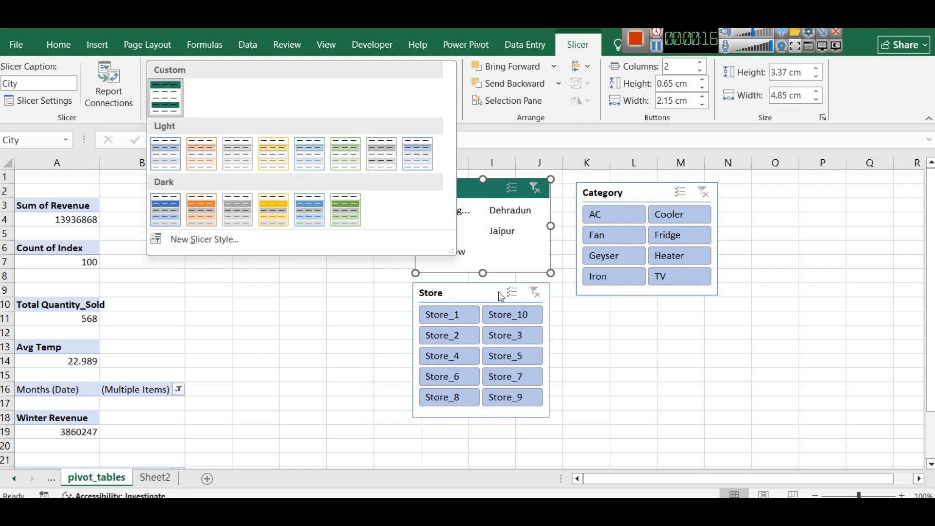
Apply the dark green custom style to the City slicer and nudge the slicer slightly
{"action": "left_click", "coordinate": [173, 96]}
{"action": "left_click", "coordinate": [468, 293]}
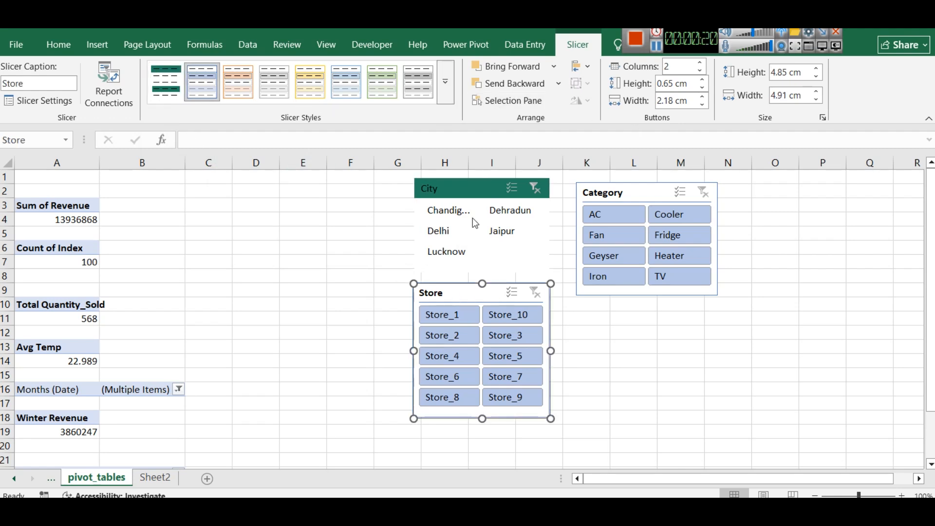
{"action": "left_click", "coordinate": [445, 98]}
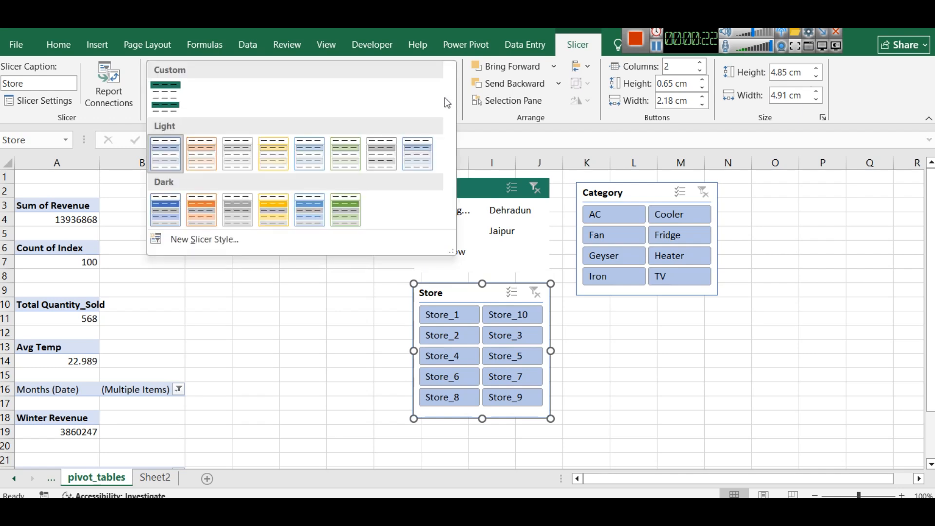
{"action": "left_click", "coordinate": [488, 197]}
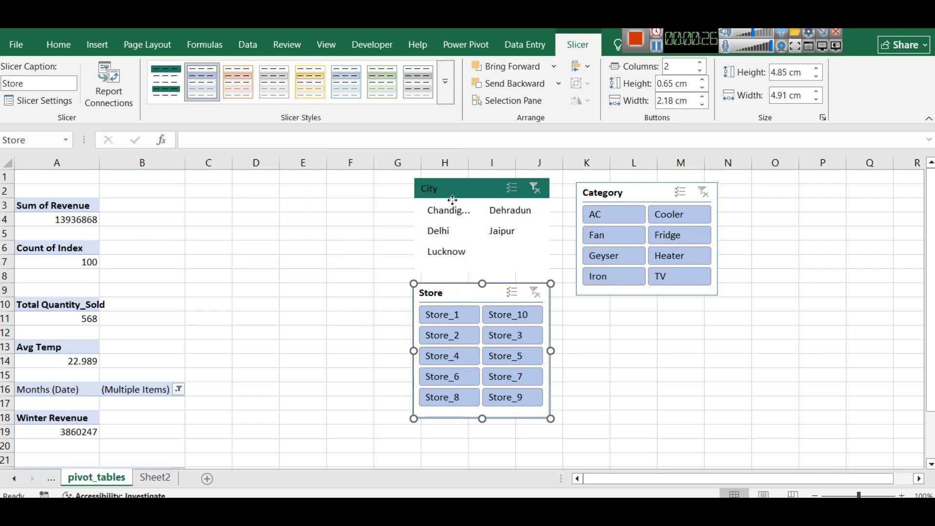
{"action": "left_click_drag", "start_coordinate": [449, 197], "coordinate": [451, 198]}
Copy the hex code #217C60 of the sidebar rectangle's fill colour on Sheet2 without changing the fill
{"action": "left_click", "coordinate": [149, 480]}
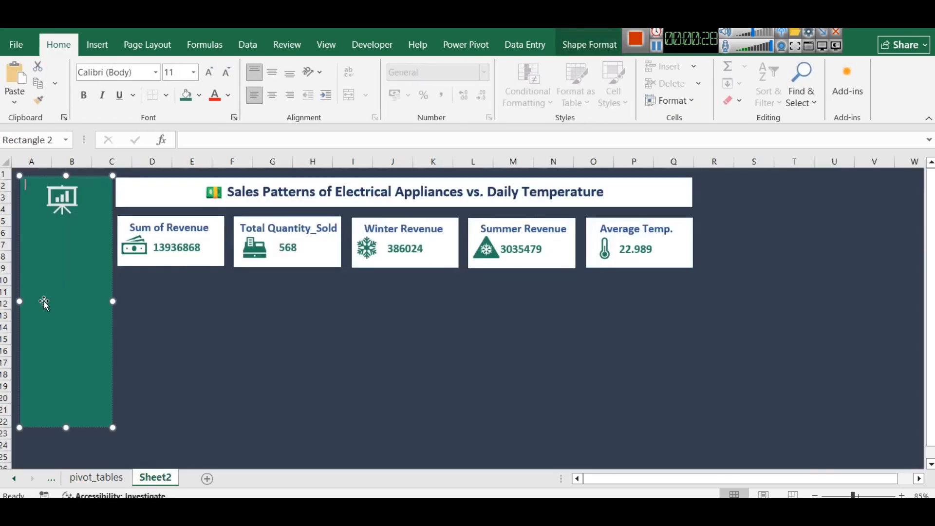
{"action": "left_click", "coordinate": [201, 98]}
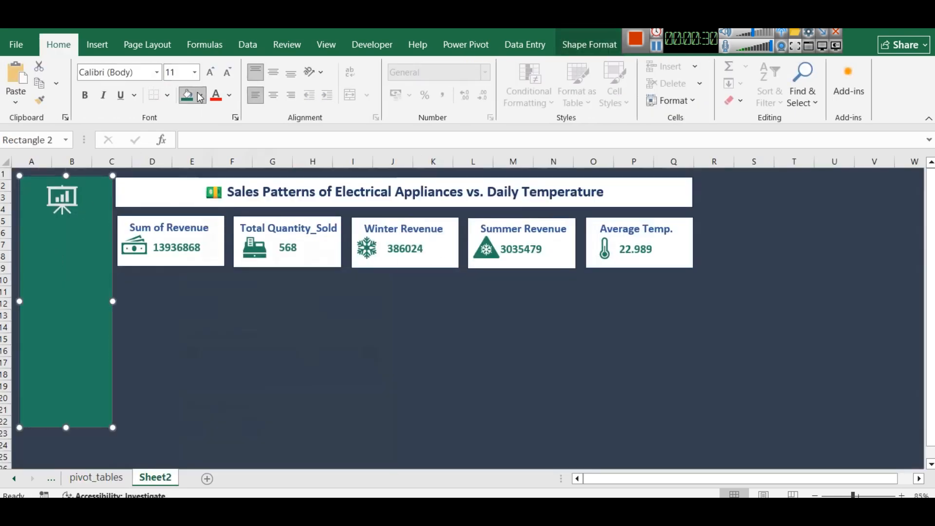
{"action": "left_click", "coordinate": [199, 489]}
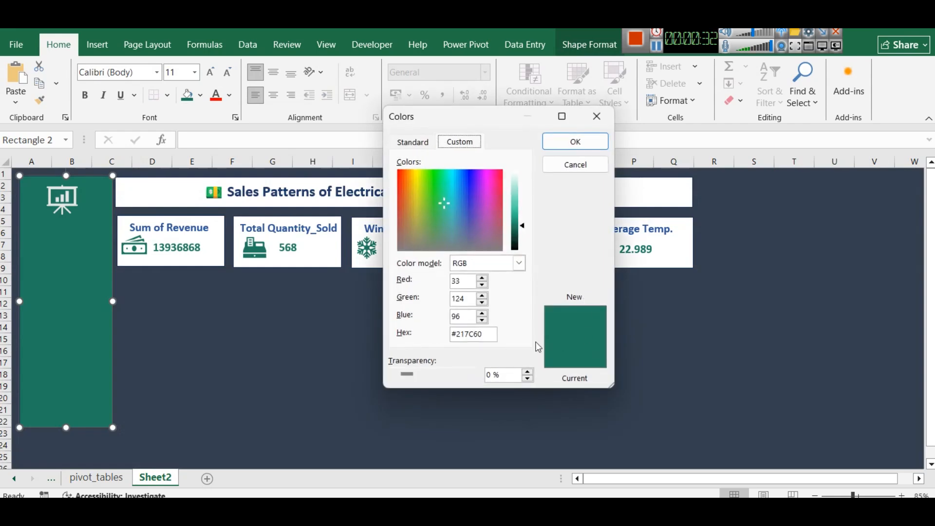
{"action": "double_click", "coordinate": [475, 334]}
{"action": "key", "text": "ctrl+c"}
{"action": "left_click", "coordinate": [576, 166]}
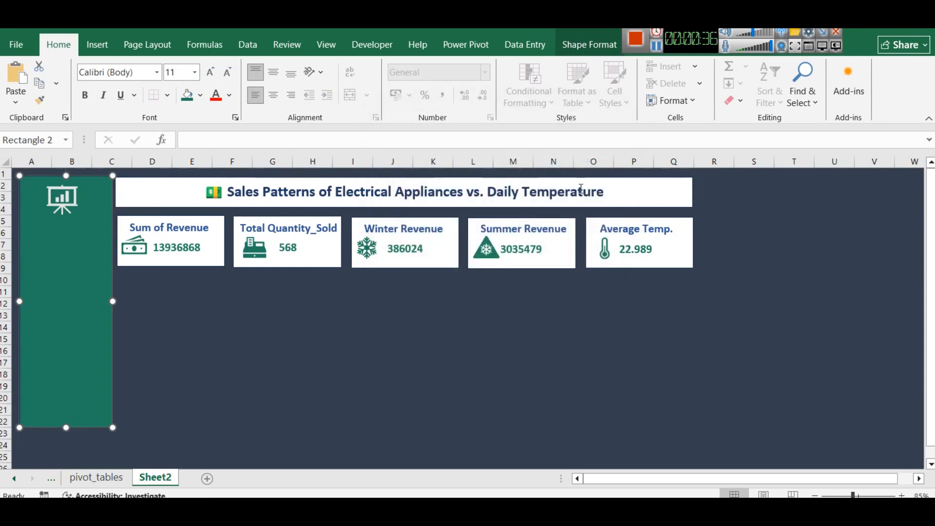
Start a new slicer style for the Store slicer on pivot_tables and set its Header fill to #217C60
{"action": "left_click", "coordinate": [97, 471]}
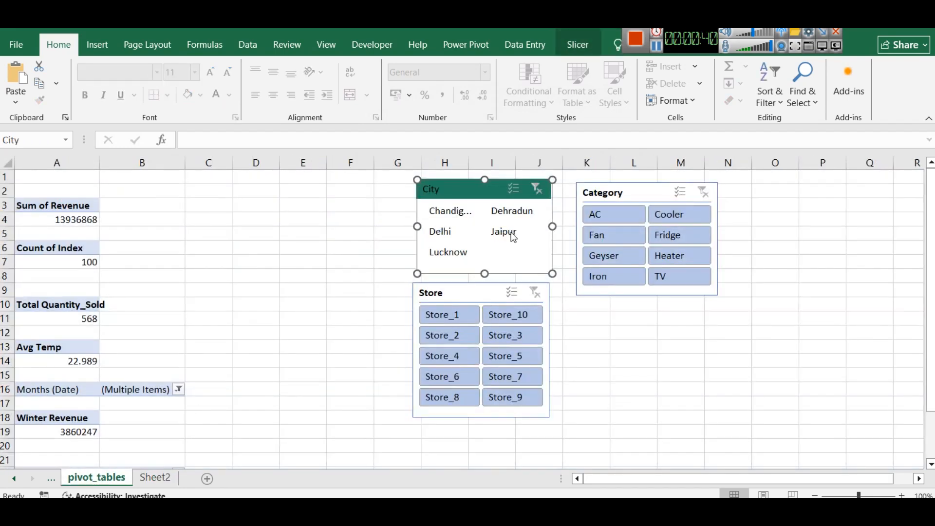
{"action": "left_click", "coordinate": [462, 295]}
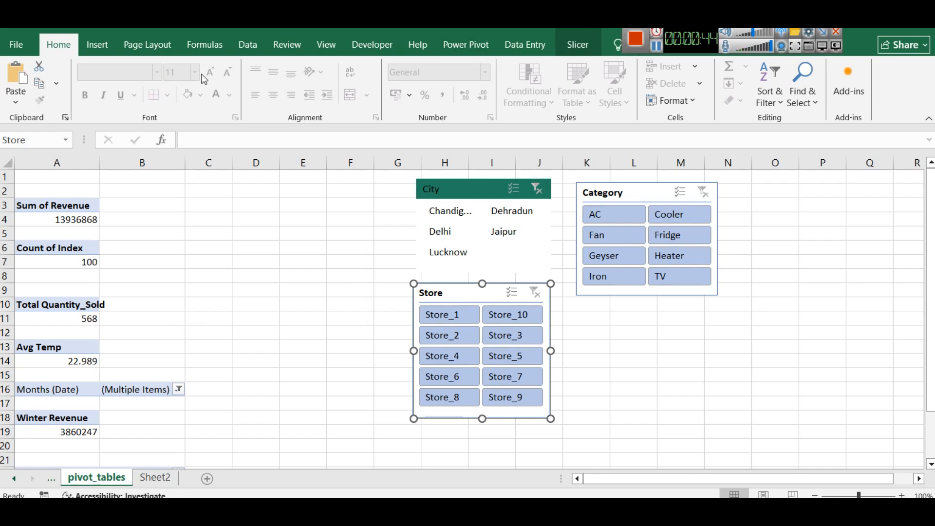
{"action": "left_click", "coordinate": [578, 45]}
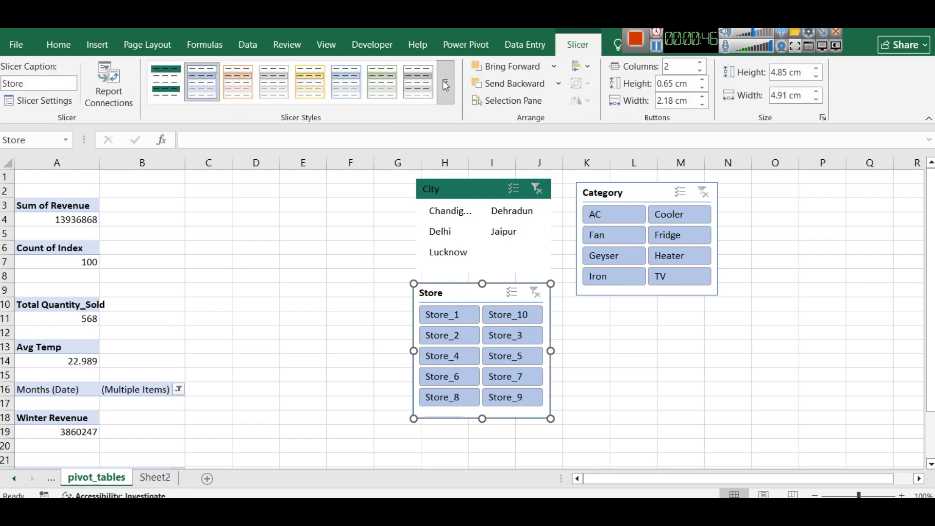
{"action": "left_click", "coordinate": [453, 105]}
{"action": "left_click", "coordinate": [214, 239]}
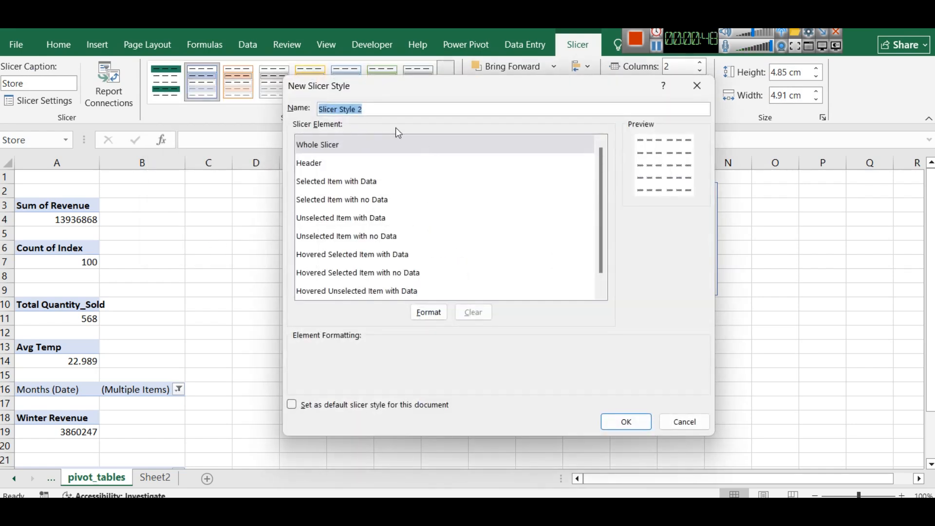
{"action": "left_click", "coordinate": [370, 163]}
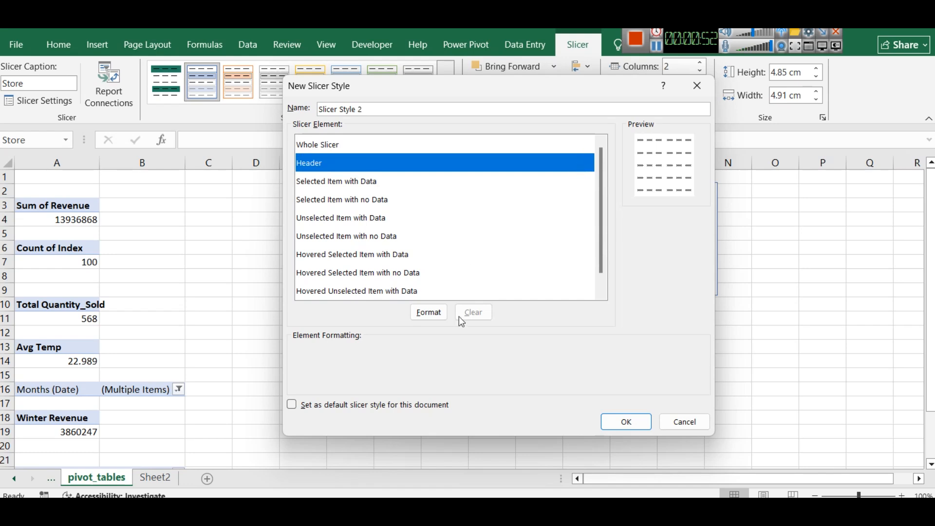
{"action": "left_click", "coordinate": [439, 313]}
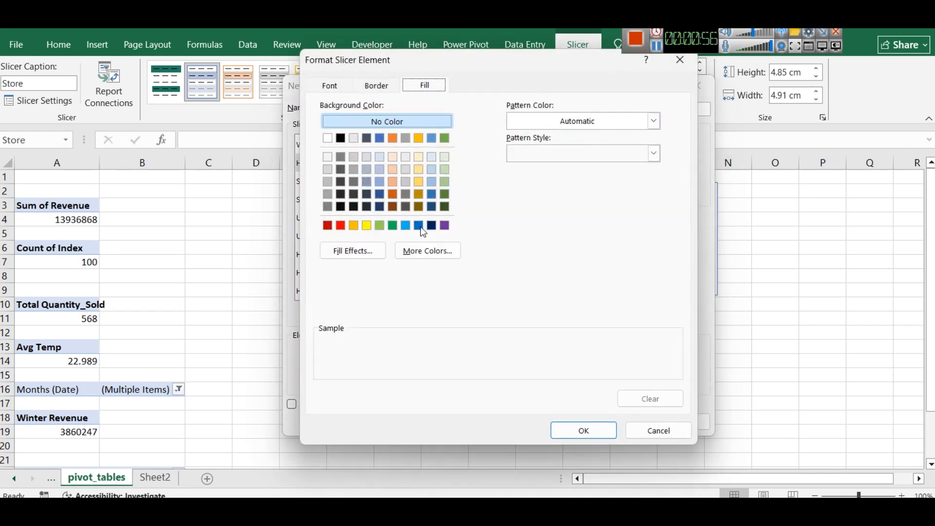
{"action": "left_click", "coordinate": [427, 256]}
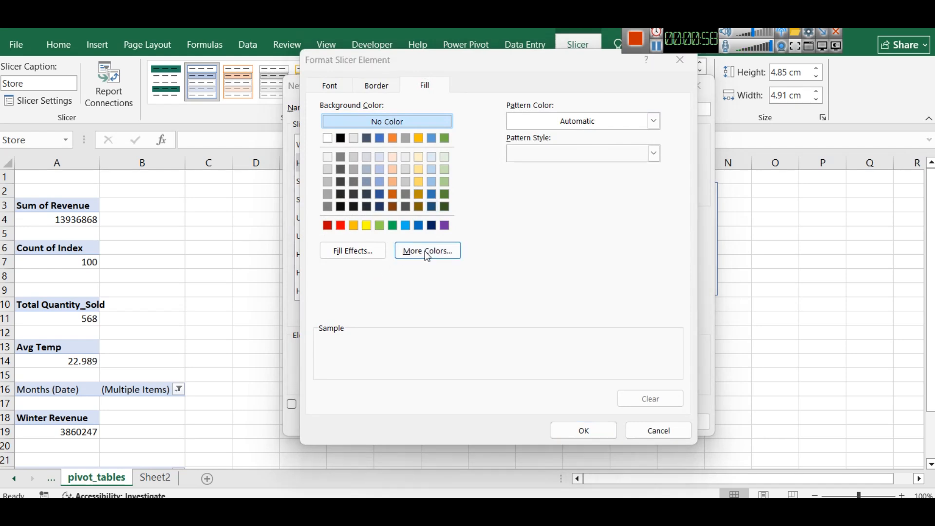
{"action": "left_click", "coordinate": [478, 159]}
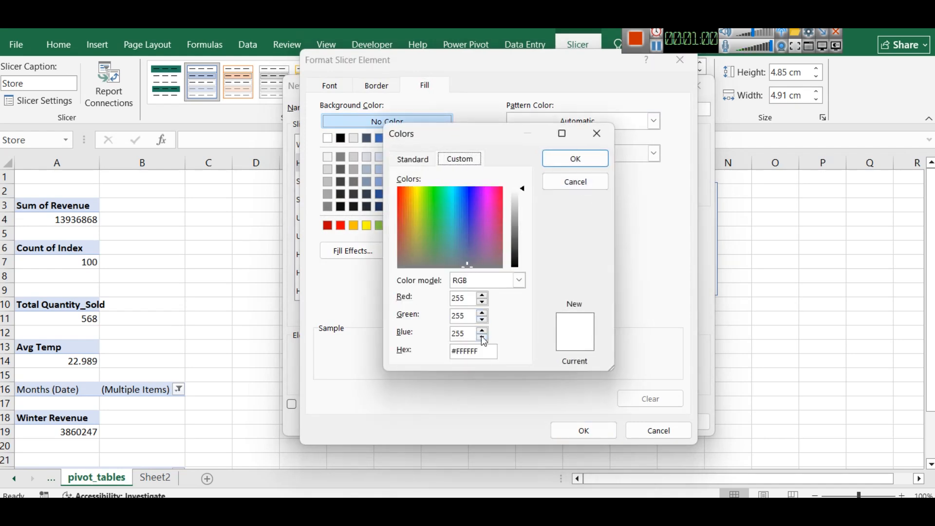
{"action": "double_click", "coordinate": [482, 349]}
{"action": "key", "text": "ctrl+v"}
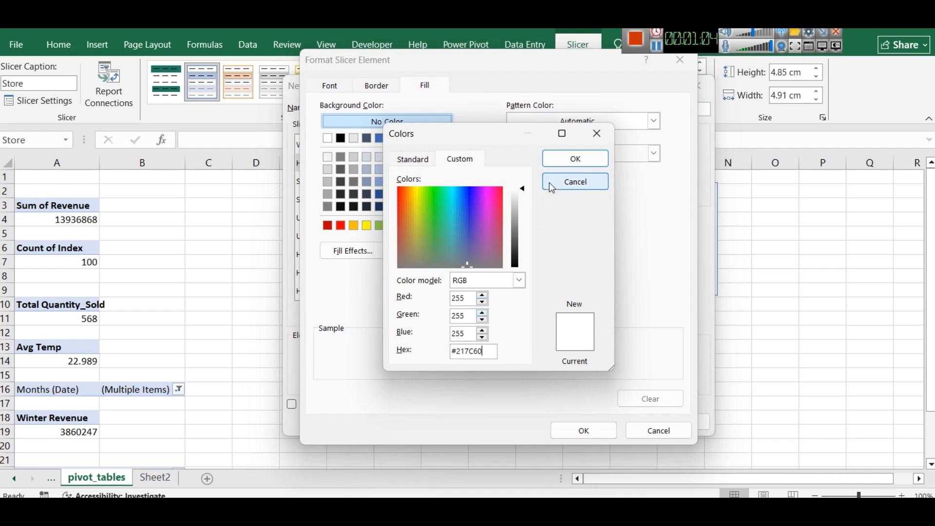
{"action": "left_click", "coordinate": [560, 158]}
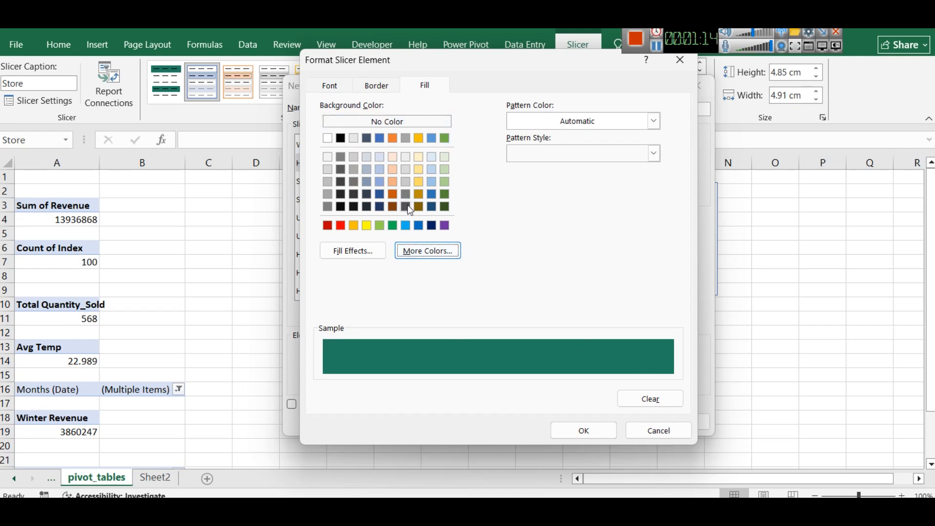
Lighten the new style's Header fill to #2DA983 and copy that hex code
{"action": "left_click", "coordinate": [409, 251]}
{"action": "left_click_drag", "start_coordinate": [522, 239], "coordinate": [522, 234]}
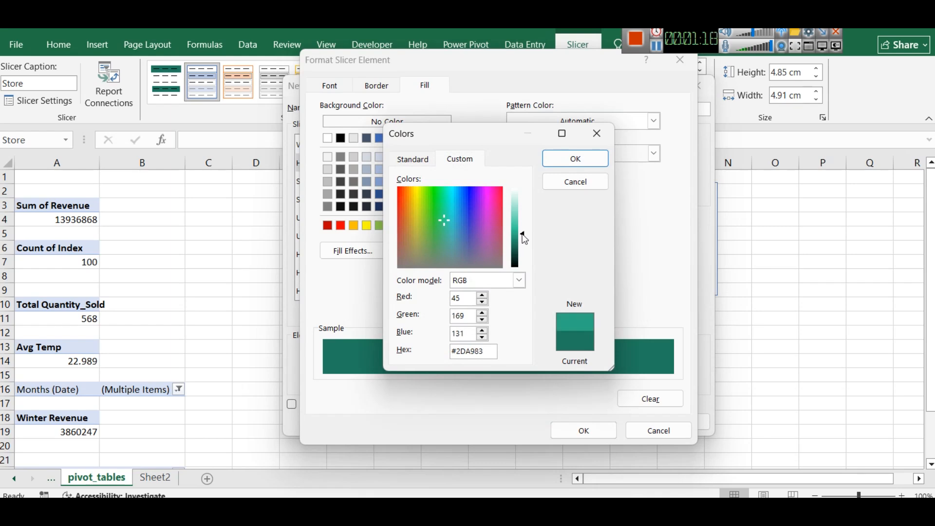
{"action": "double_click", "coordinate": [494, 353]}
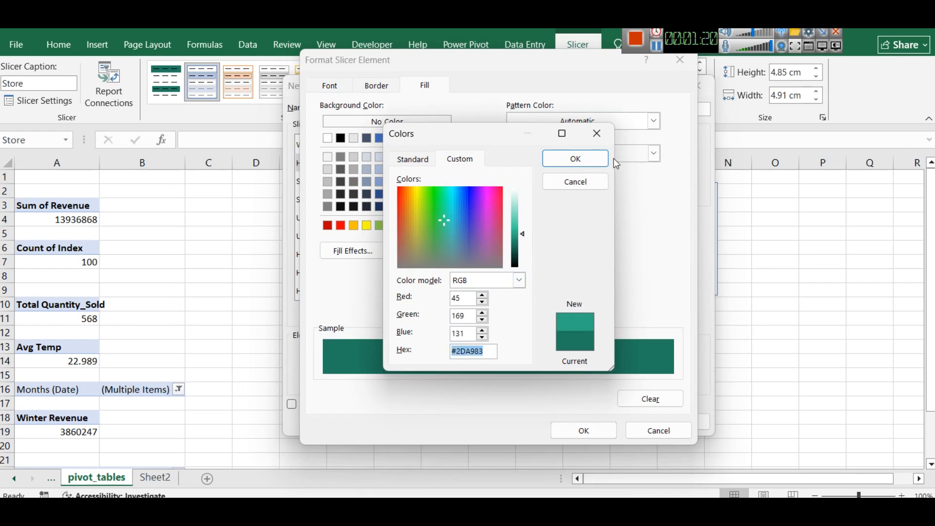
{"action": "left_click", "coordinate": [576, 158]}
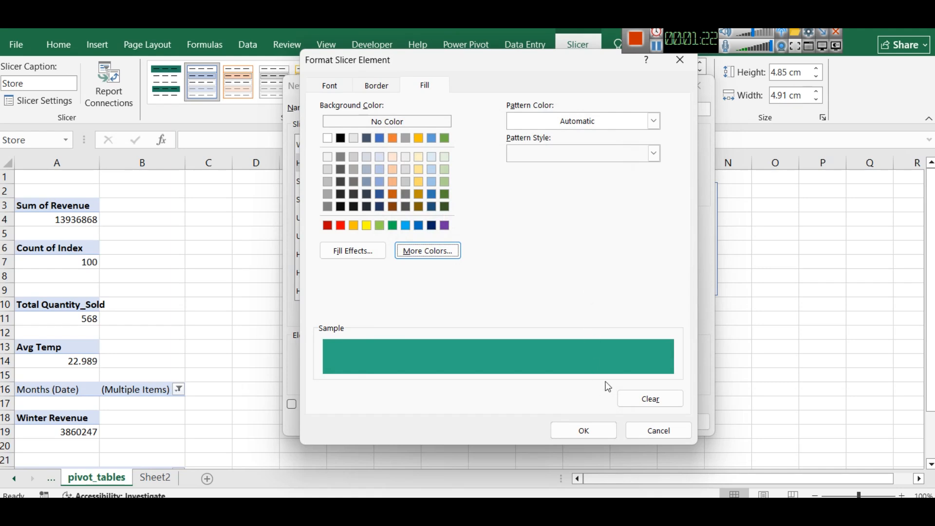
{"action": "left_click", "coordinate": [587, 431]}
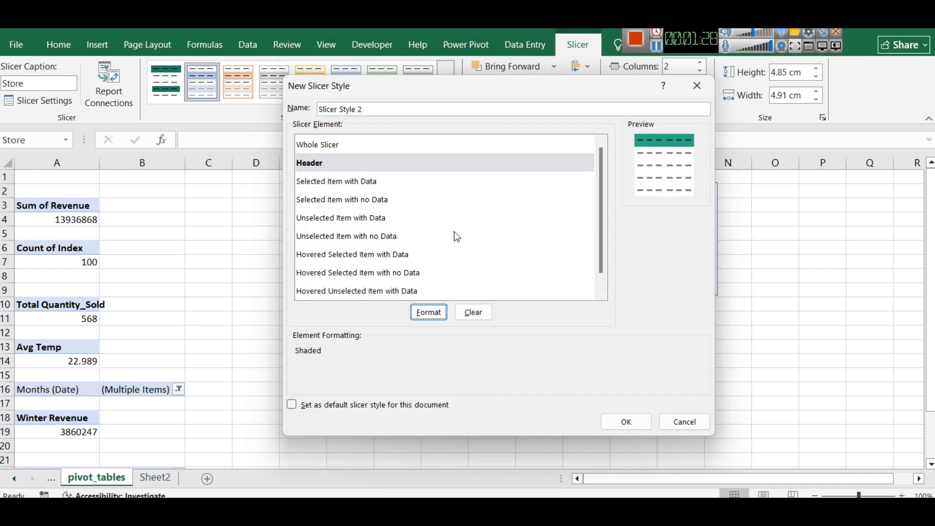
Set the Unselected Item with Data fill to #2DA983 and save the new slicer style
{"action": "left_click", "coordinate": [321, 221]}
{"action": "left_click", "coordinate": [431, 314]}
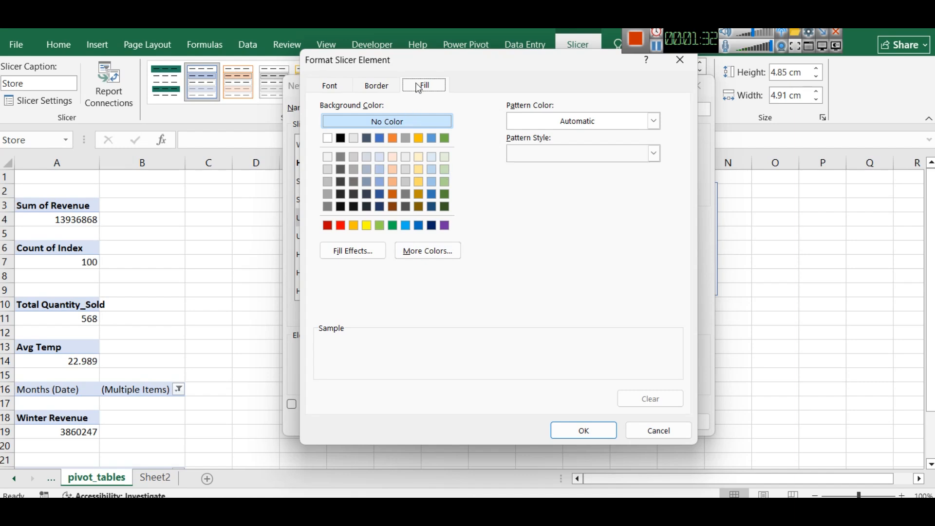
{"action": "left_click", "coordinate": [440, 252]}
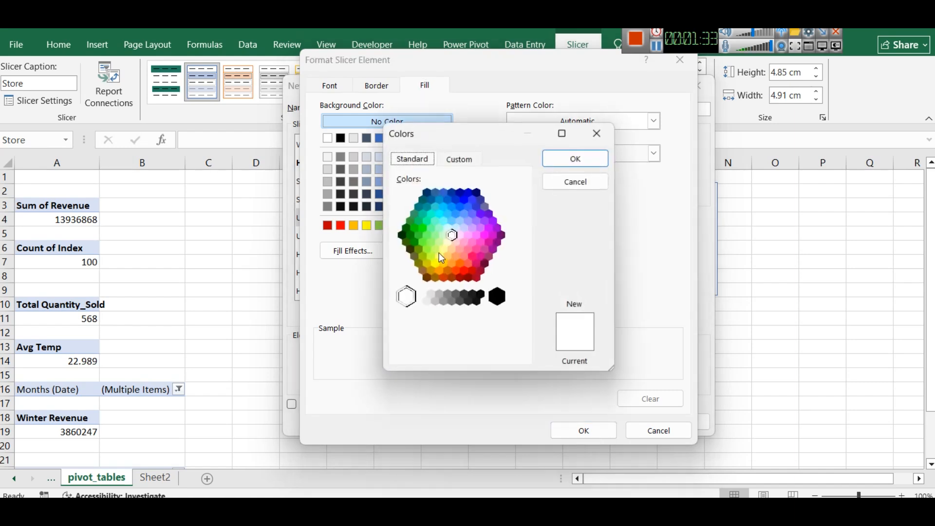
{"action": "left_click", "coordinate": [455, 160]}
{"action": "double_click", "coordinate": [483, 349]}
{"action": "type", "text": "#239B83"}
{"action": "left_click", "coordinate": [576, 165]}
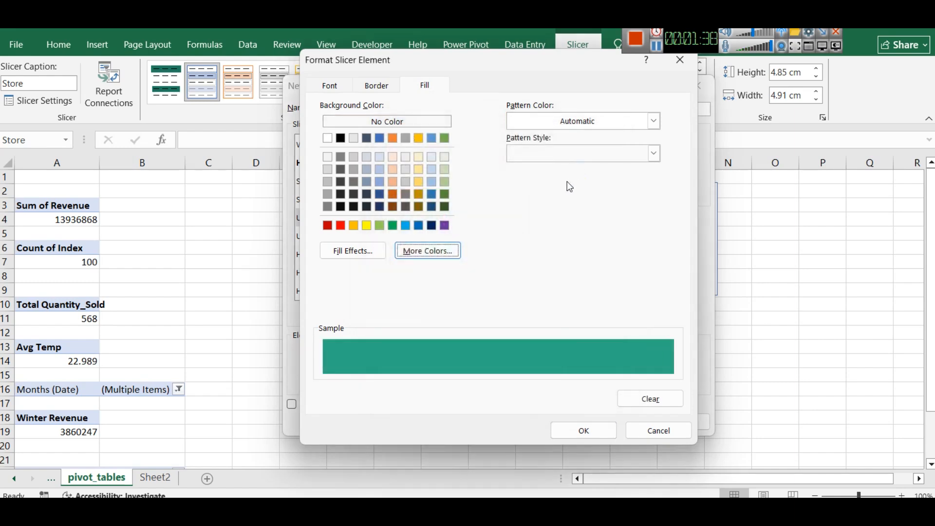
{"action": "left_click", "coordinate": [580, 430]}
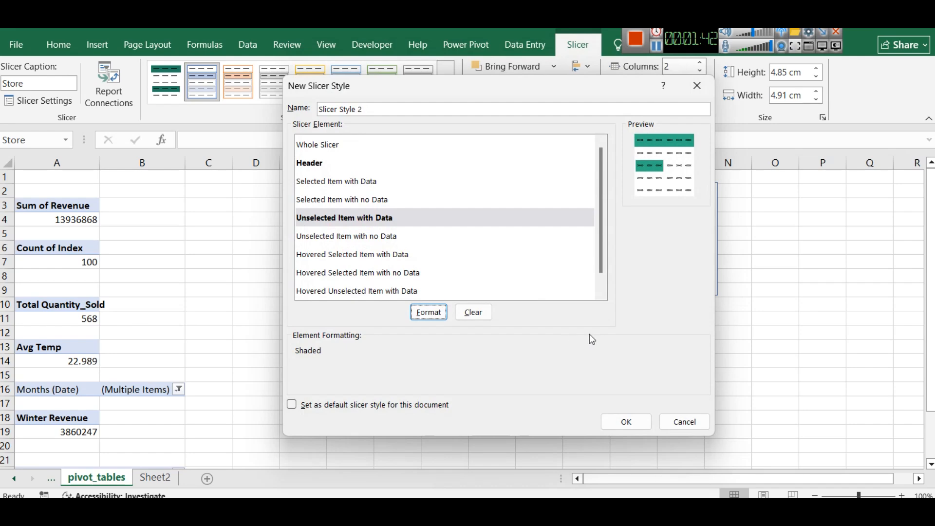
{"action": "left_click", "coordinate": [627, 422]}
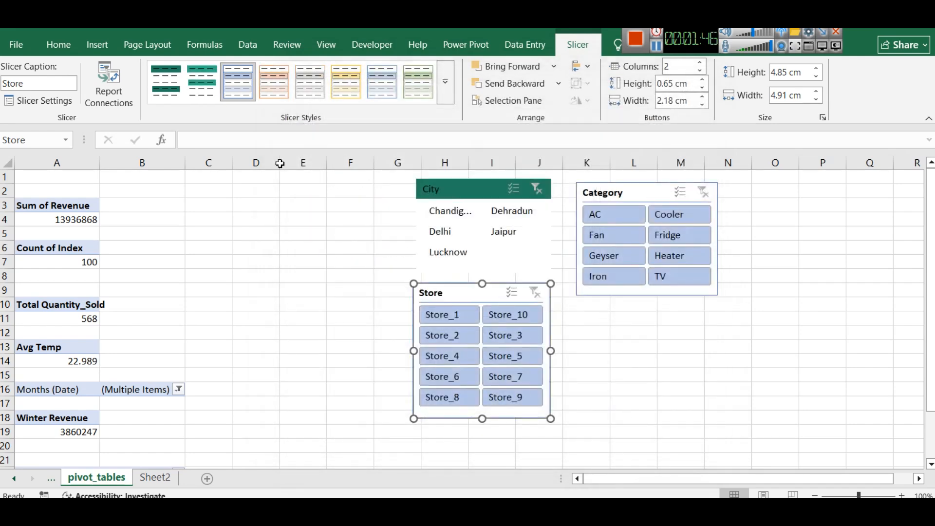
Apply the new lighter green style to the Store slicer and test it by filtering on Store_5, Store_4, Store_1 and Store_2
{"action": "left_click", "coordinate": [203, 92]}
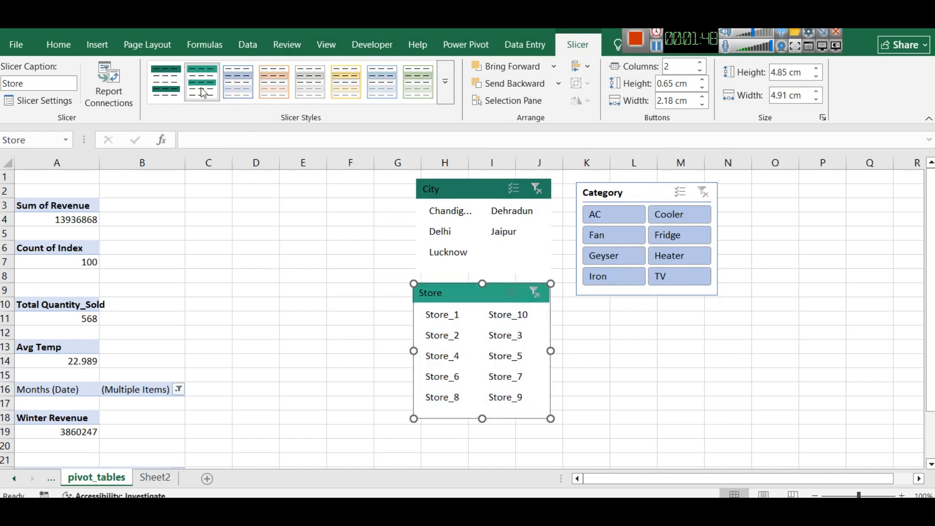
{"action": "left_click", "coordinate": [507, 355]}
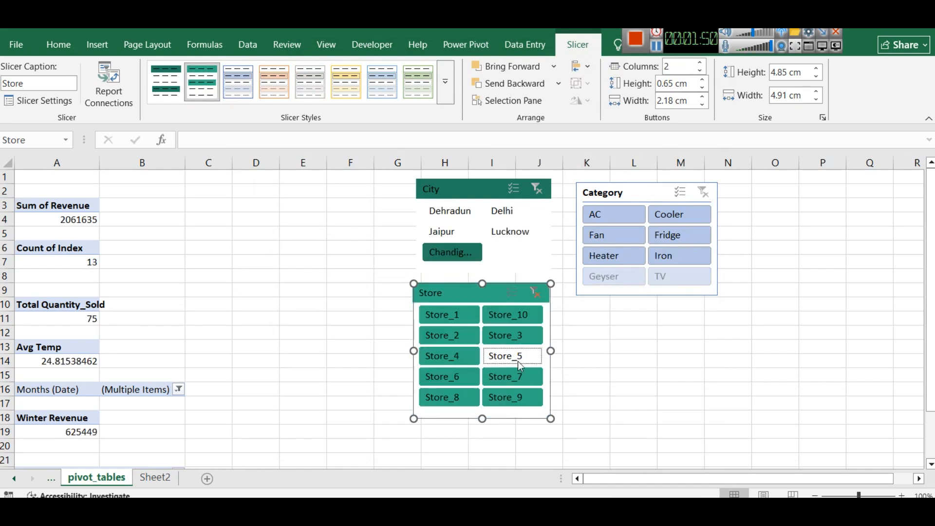
{"action": "left_click", "coordinate": [595, 388]}
{"action": "left_click", "coordinate": [448, 356]}
{"action": "left_click", "coordinate": [440, 321]}
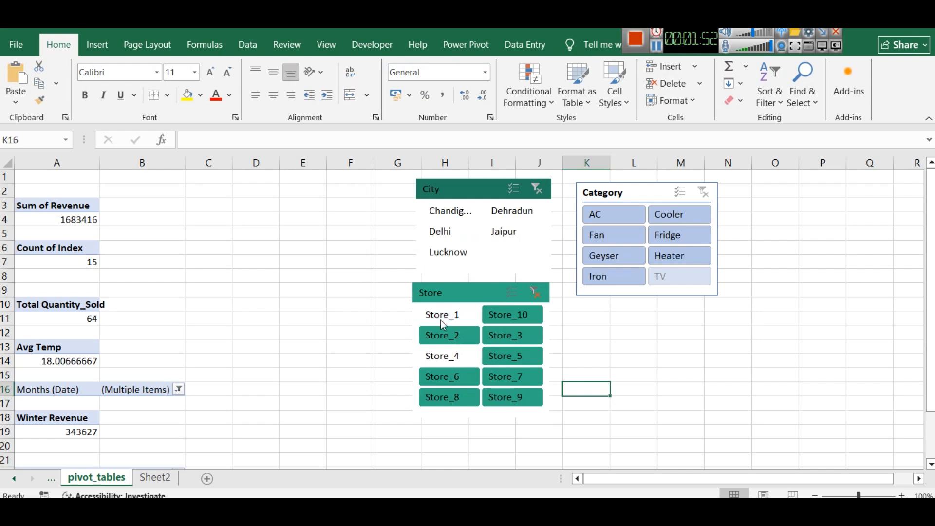
{"action": "left_click", "coordinate": [618, 353]}
{"action": "left_click", "coordinate": [468, 335]}
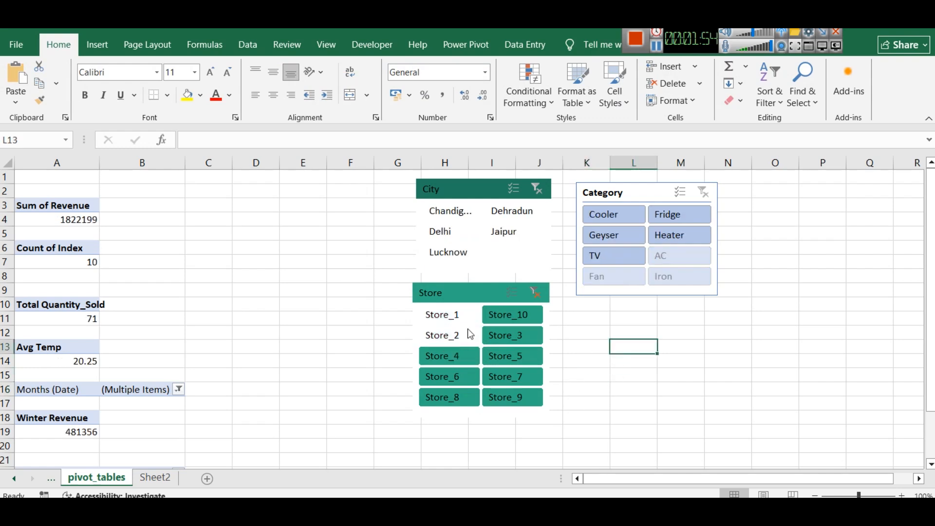
Apply the new lighter green style to the City slicer and the Category slicer
{"action": "left_click", "coordinate": [451, 190]}
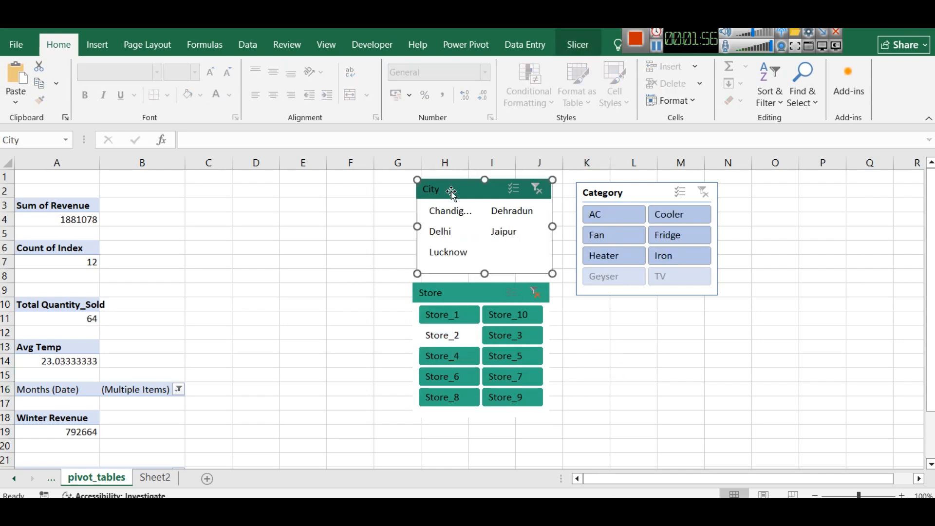
{"action": "left_click", "coordinate": [580, 44]}
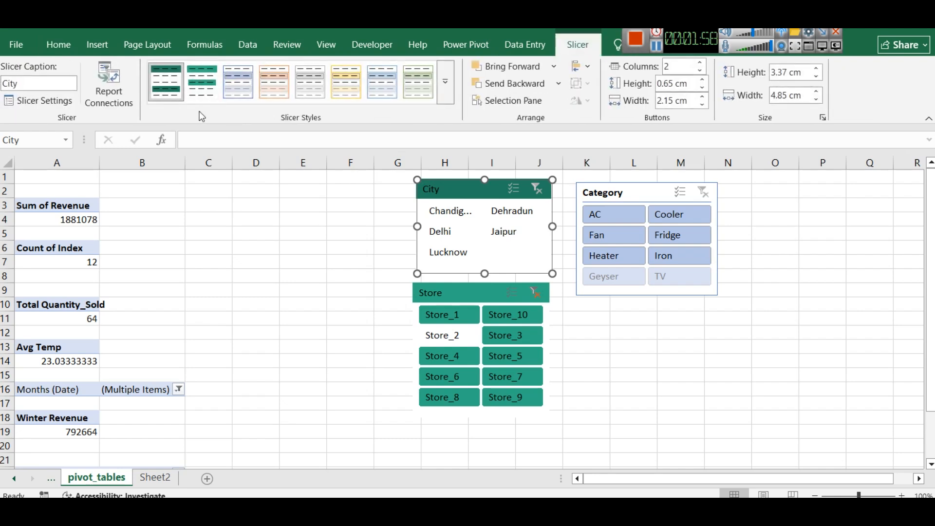
{"action": "left_click", "coordinate": [192, 86]}
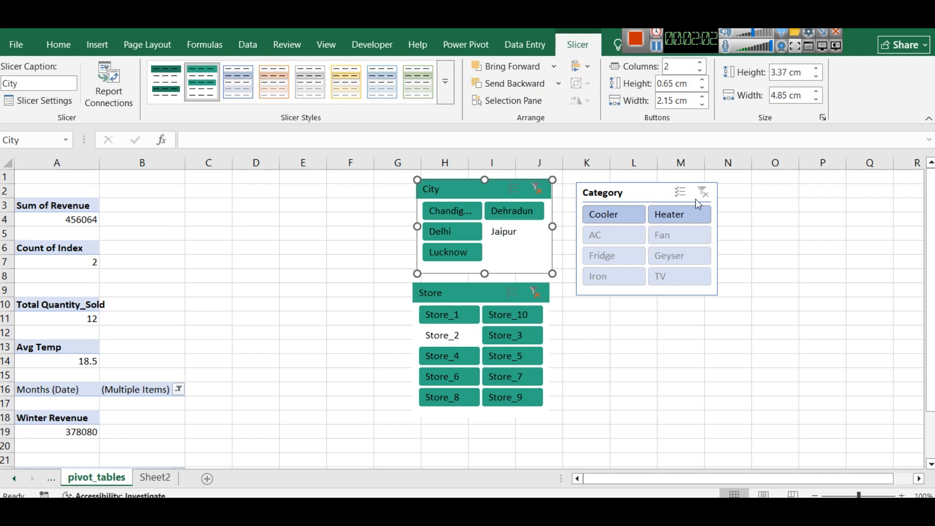
{"action": "left_click", "coordinate": [634, 195]}
{"action": "left_click", "coordinate": [201, 84]}
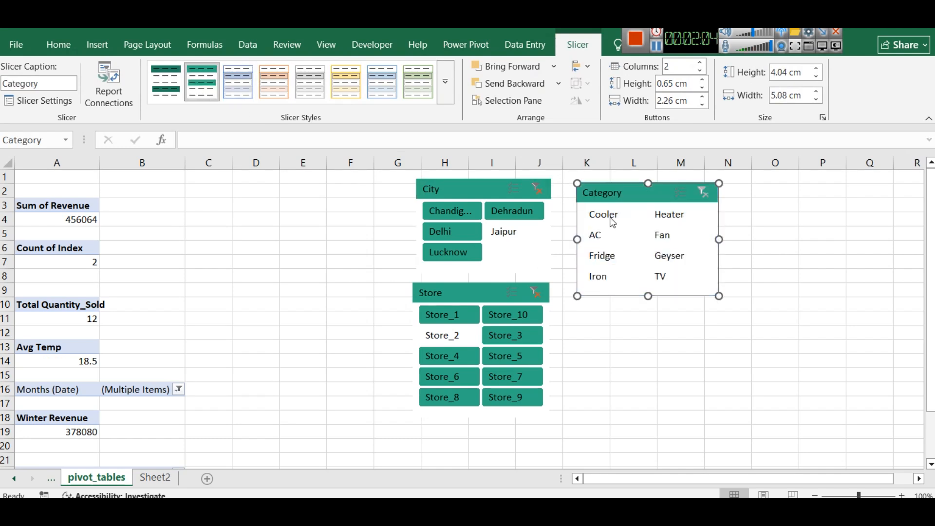
{"action": "left_click", "coordinate": [664, 316]}
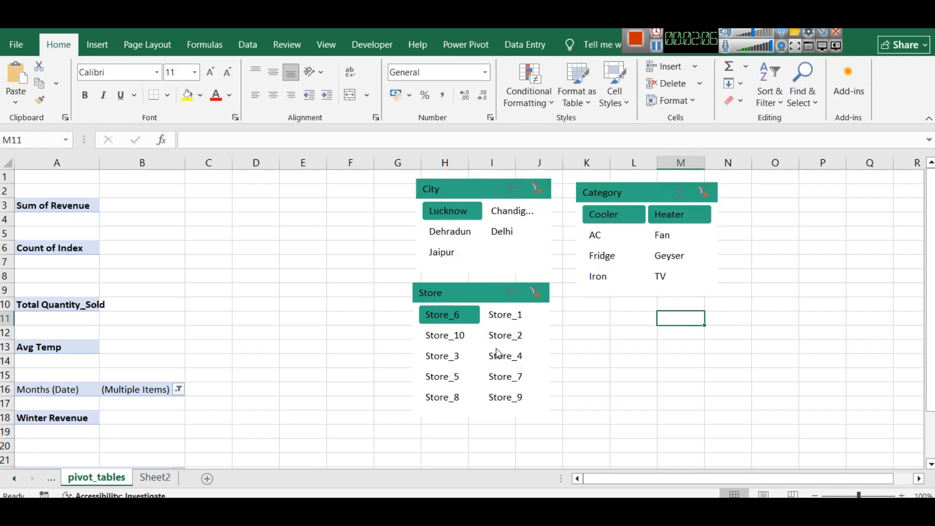
Clear the filters of the Store, City and Category slicers on the pivot_tables sheet
{"action": "left_click", "coordinate": [441, 315]}
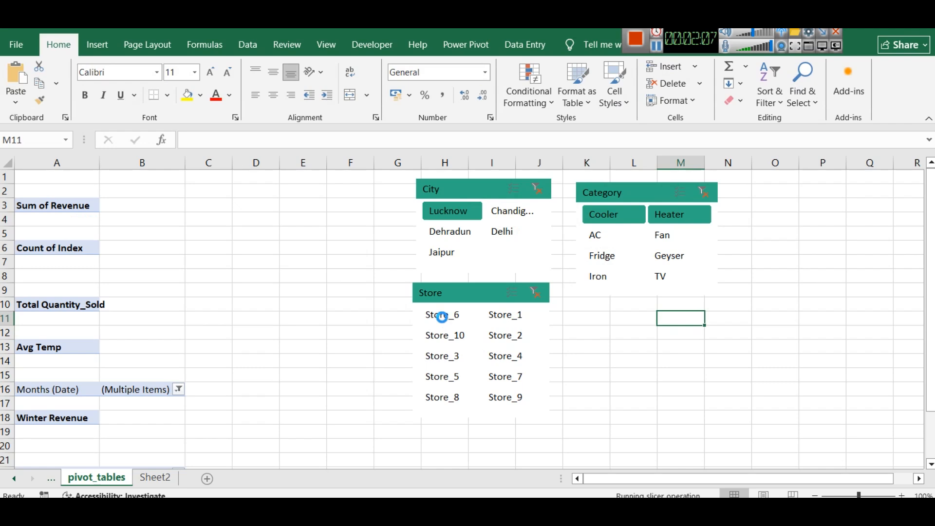
{"action": "left_click", "coordinate": [536, 294]}
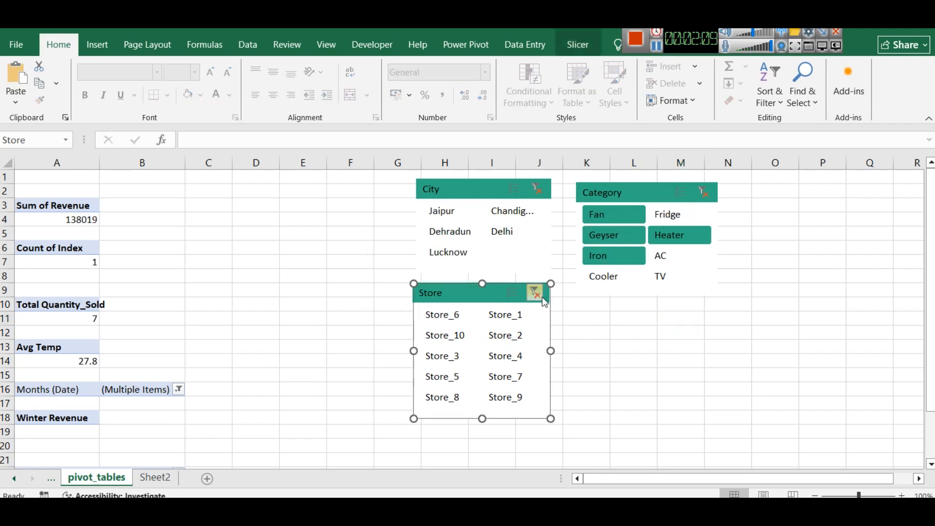
{"action": "left_click", "coordinate": [537, 189]}
{"action": "left_click", "coordinate": [706, 194]}
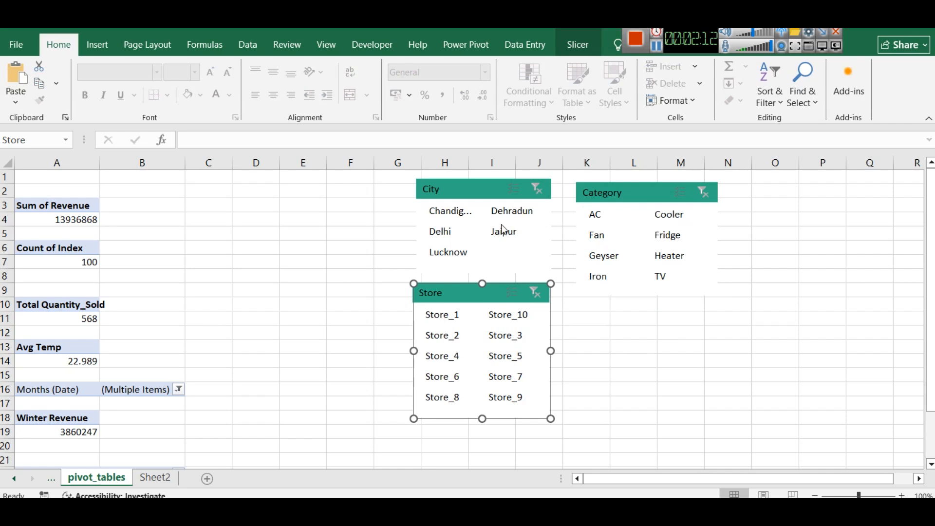
Copy the City slicer to Sheet2 and place it in the green sidebar below the chart icon
{"action": "left_click", "coordinate": [473, 187]}
{"action": "key", "text": "ctrl+c"}
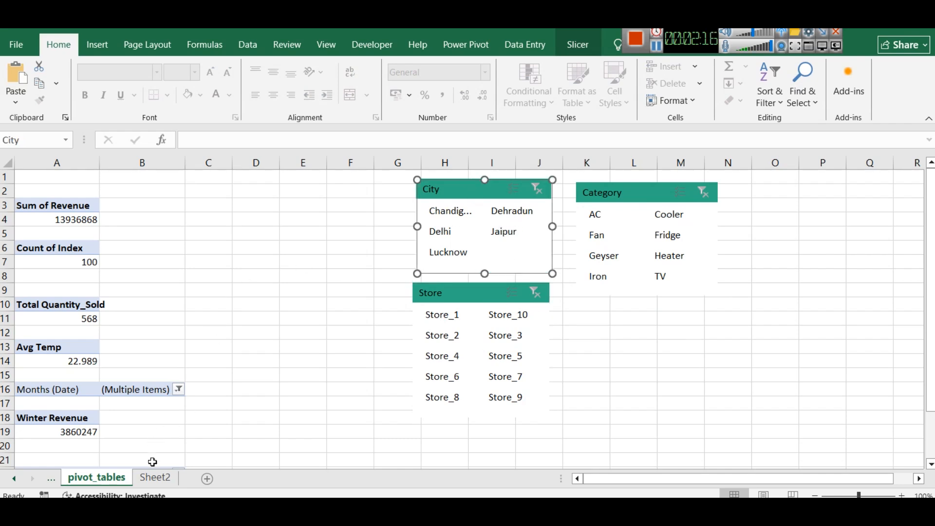
{"action": "left_click", "coordinate": [155, 477]}
{"action": "key", "text": "ctrl+v"}
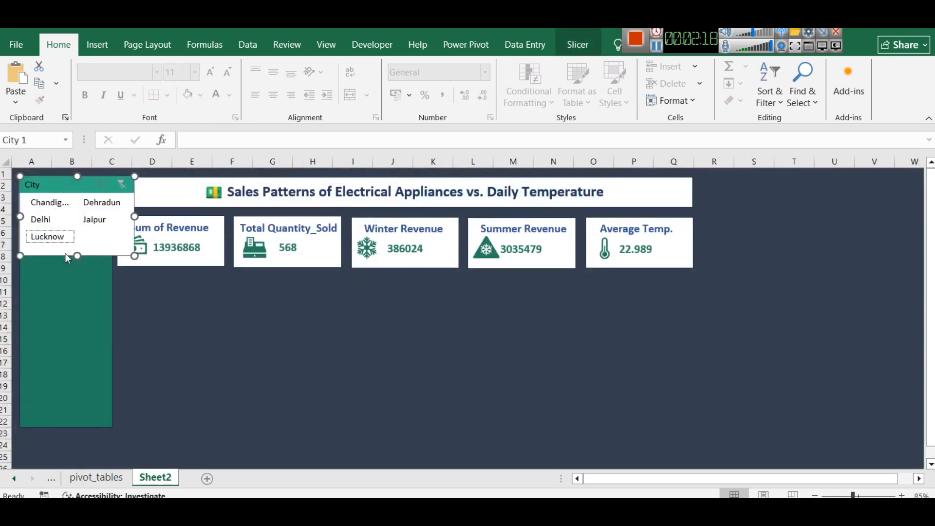
{"action": "left_click_drag", "start_coordinate": [43, 197], "coordinate": [47, 260]}
Resize the City slicer to the sidebar's width, about 3.84 by 3.03 cm, and move it up closer to the icon
{"action": "left_click_drag", "start_coordinate": [140, 281], "coordinate": [113, 276]}
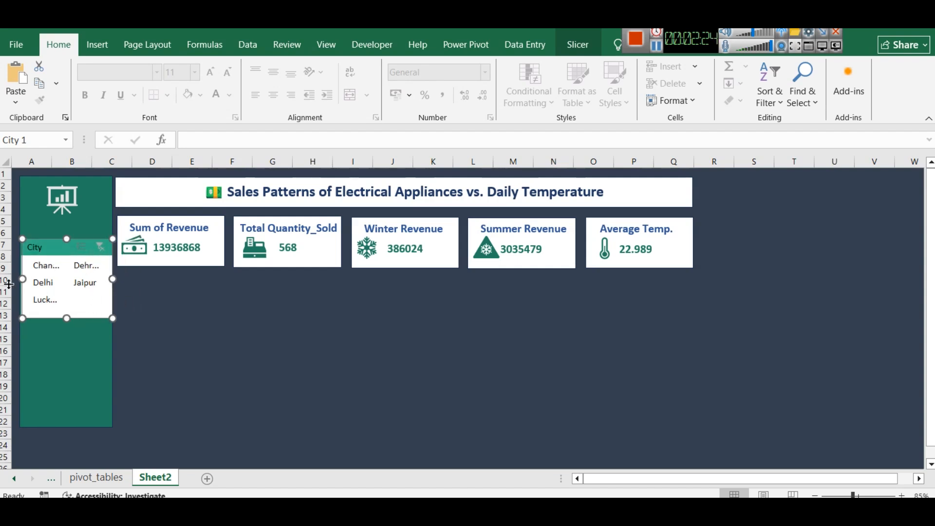
{"action": "left_click_drag", "start_coordinate": [67, 318], "coordinate": [66, 310]}
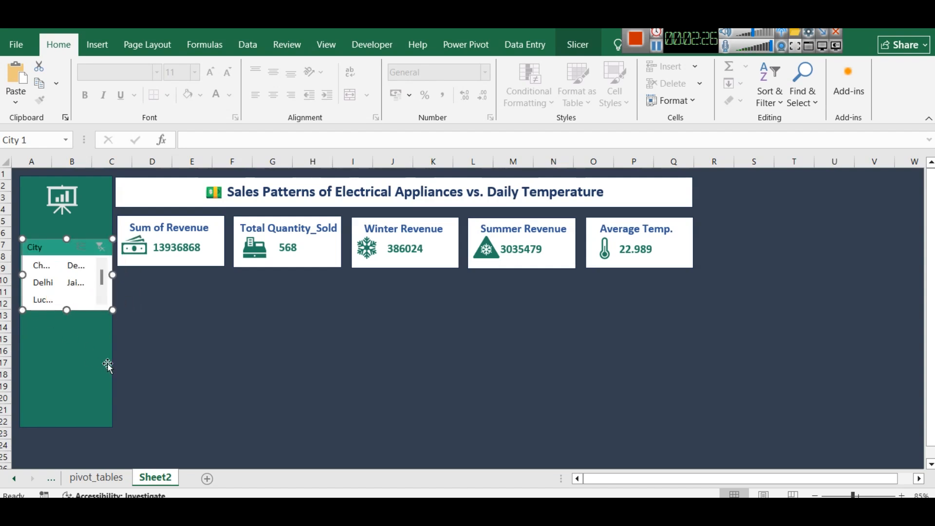
{"action": "left_click", "coordinate": [249, 362]}
{"action": "left_click", "coordinate": [42, 252]}
{"action": "left_click_drag", "start_coordinate": [41, 252], "coordinate": [39, 240]}
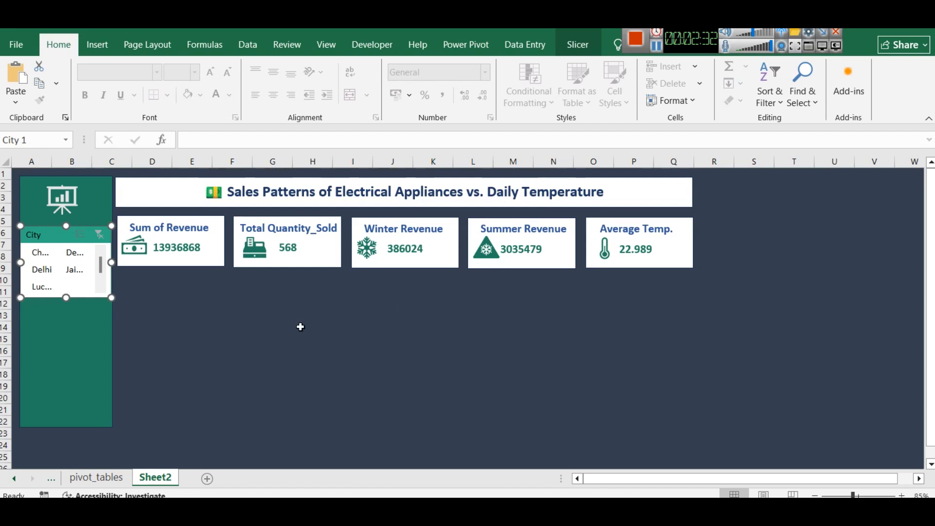
Copy the Category slicer from pivot_tables to Sheet2, place it below the City slicer and narrow it to about 3.79 cm
{"action": "left_click", "coordinate": [95, 479]}
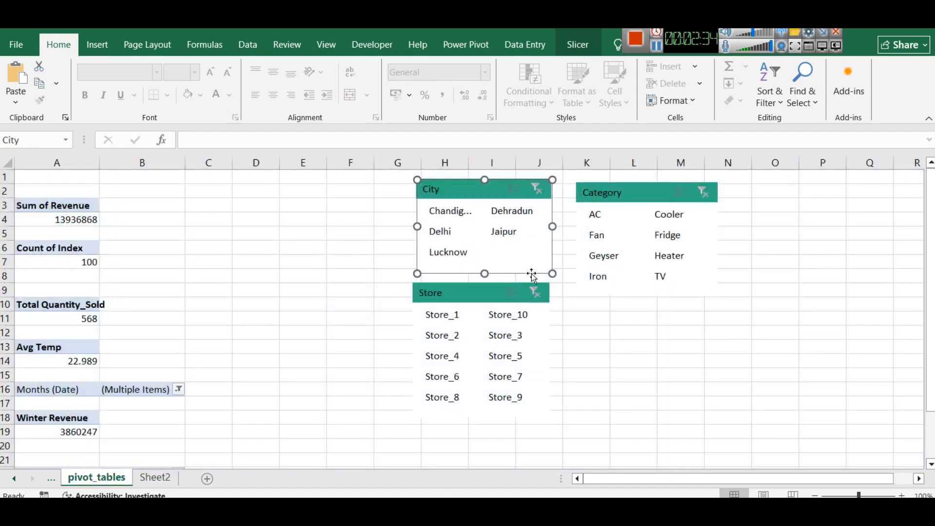
{"action": "left_click", "coordinate": [624, 201]}
{"action": "key", "text": "ctrl+c"}
{"action": "key", "text": "ctrl+Page_Down"}
{"action": "key", "text": "ctrl+v"}
{"action": "left_click_drag", "start_coordinate": [69, 231], "coordinate": [68, 306]}
{"action": "left_click_drag", "start_coordinate": [140, 348], "coordinate": [112, 346]}
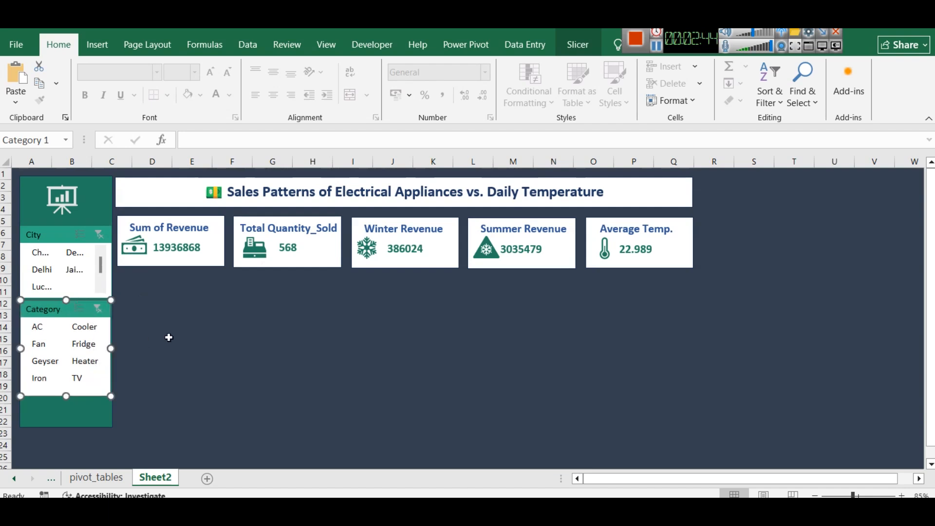
{"action": "left_click", "coordinate": [178, 336]}
Set the sidebar City slicer to 1 column
{"action": "left_click", "coordinate": [45, 238]}
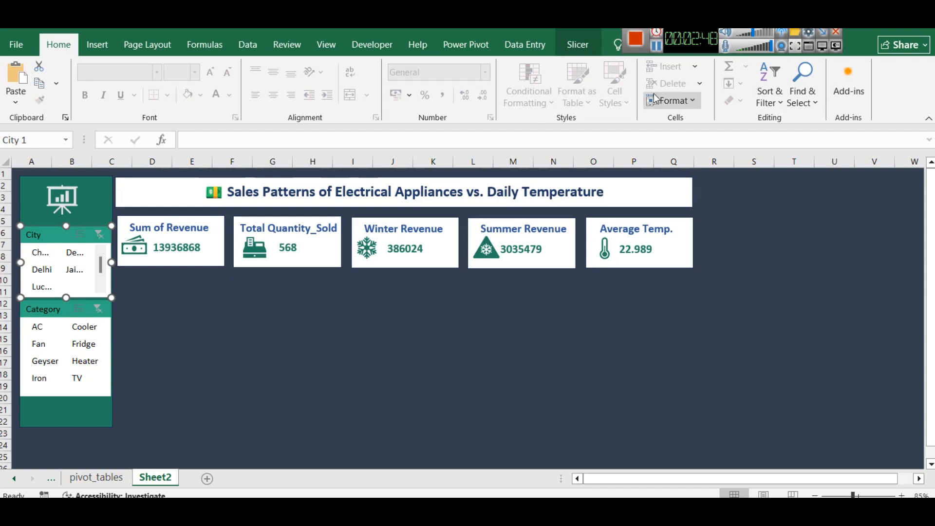
{"action": "left_click", "coordinate": [591, 43]}
{"action": "left_click", "coordinate": [699, 65]}
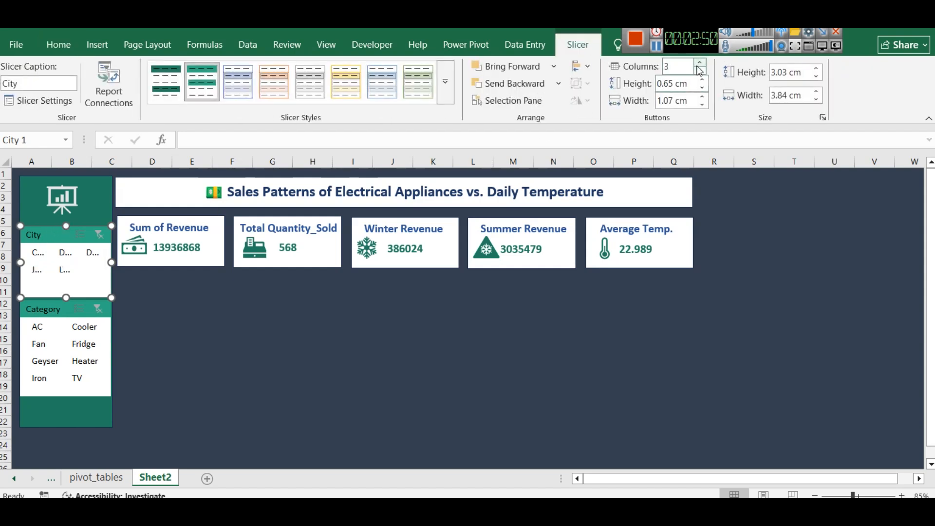
{"action": "left_click", "coordinate": [701, 66]}
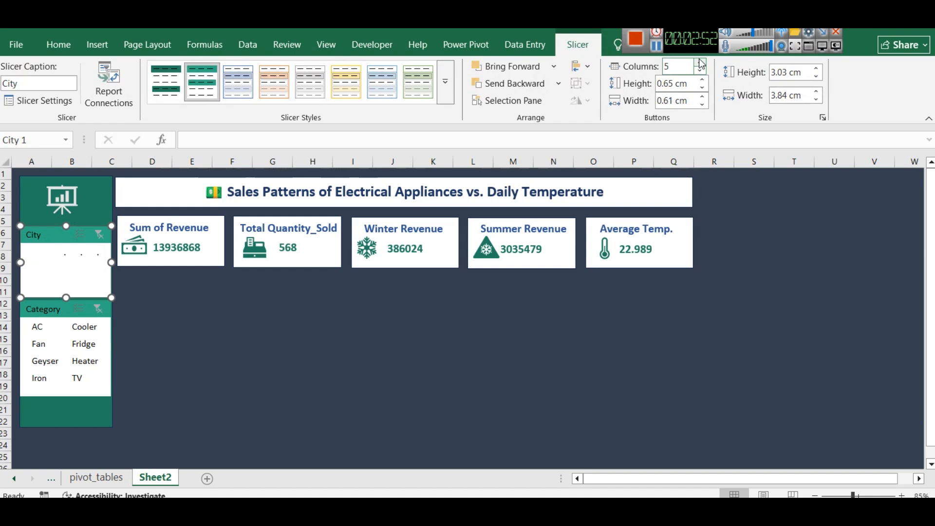
{"action": "left_click", "coordinate": [685, 69]}
{"action": "type", "text": "1"}
{"action": "key", "text": "Return"}
Shorten the City slicer slightly from its lower edge to leave a gap above the Category slicer
{"action": "scroll", "coordinate": [55, 281], "scroll_direction": "down", "scroll_amount": 3}
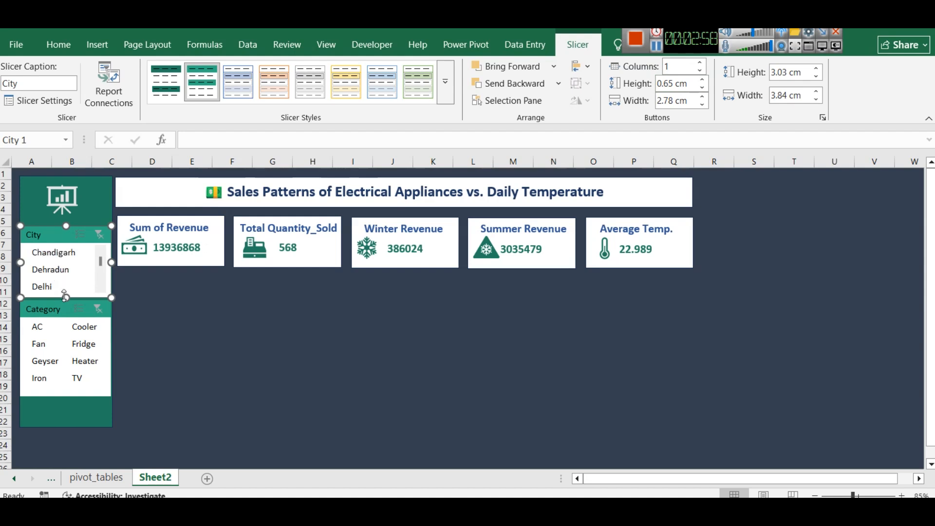
{"action": "left_click_drag", "start_coordinate": [64, 297], "coordinate": [65, 291]}
{"action": "left_click", "coordinate": [192, 325]}
{"action": "scroll", "coordinate": [13, 253], "scroll_direction": "down", "scroll_amount": 2}
{"action": "scroll", "coordinate": [13, 253], "scroll_direction": "up", "scroll_amount": 2}
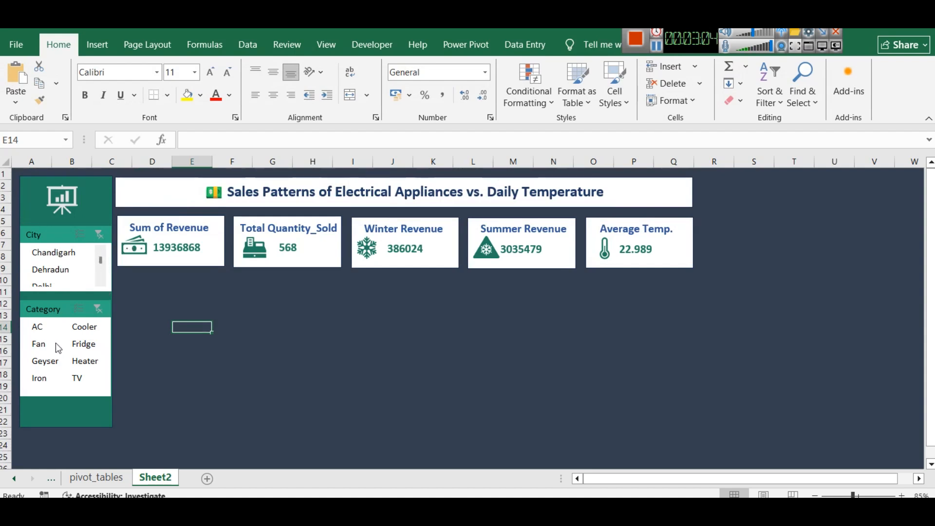
Set the Category slicer to 1 column, shorten it to about 2.61 cm and position it just below the City slicer
{"action": "left_click_drag", "start_coordinate": [56, 311], "coordinate": [59, 322]}
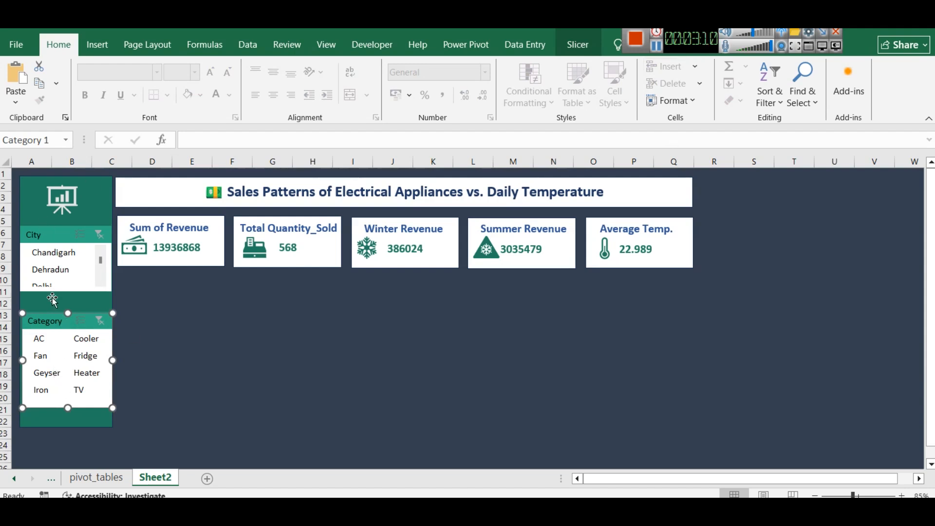
{"action": "left_click", "coordinate": [578, 44]}
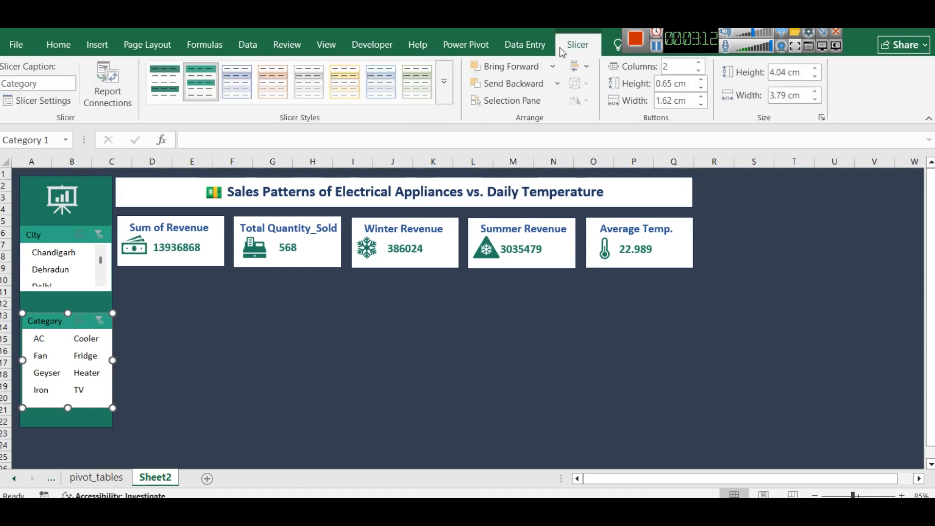
{"action": "left_click", "coordinate": [700, 71]}
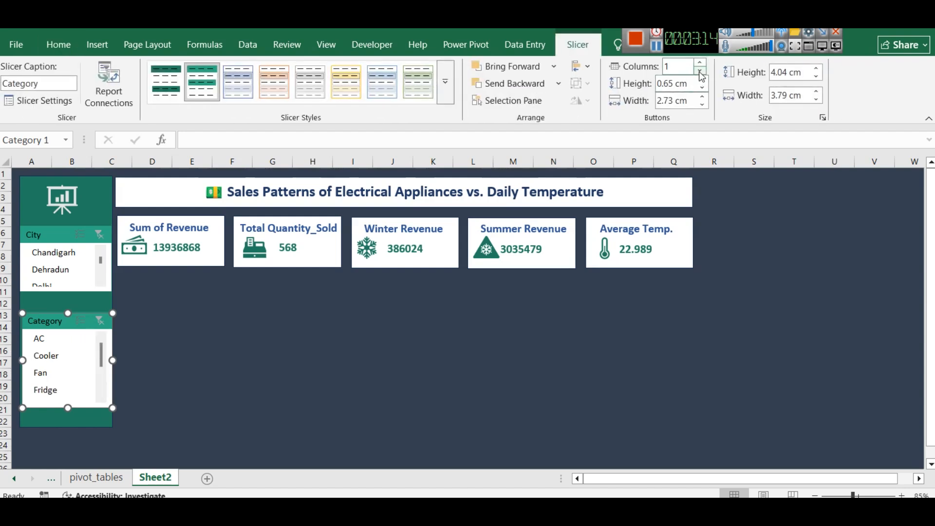
{"action": "left_click_drag", "start_coordinate": [64, 408], "coordinate": [64, 371]}
{"action": "left_click_drag", "start_coordinate": [52, 310], "coordinate": [51, 307]}
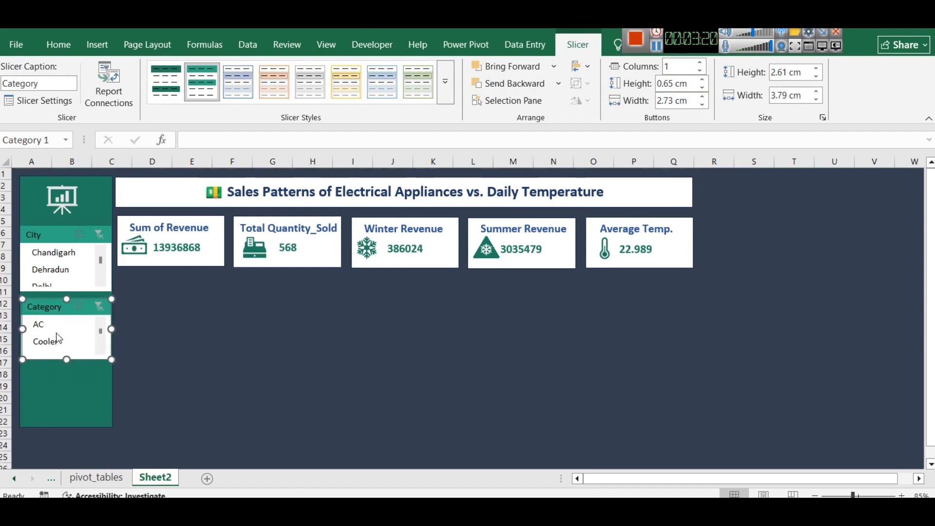
Copy the Store slicer from pivot_tables to Sheet2 and place it below the Category slicer
{"action": "left_click", "coordinate": [104, 481]}
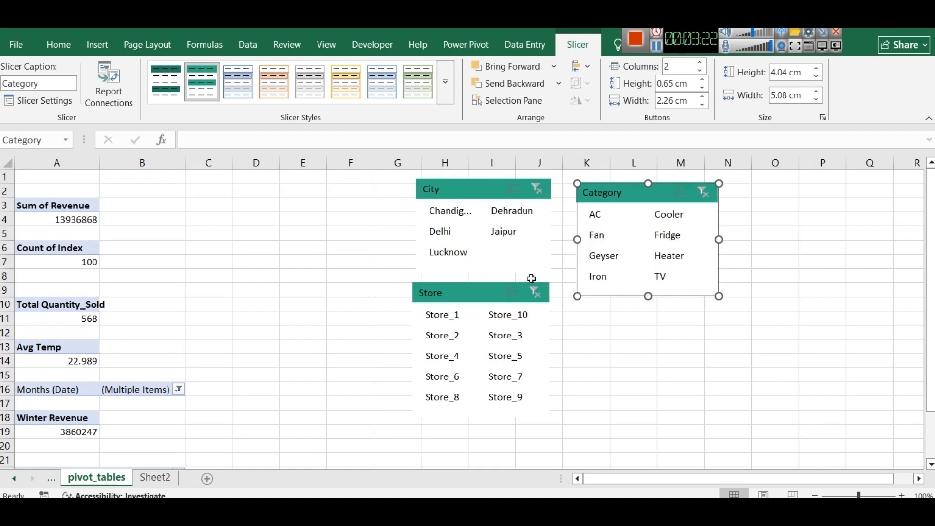
{"action": "left_click", "coordinate": [497, 293]}
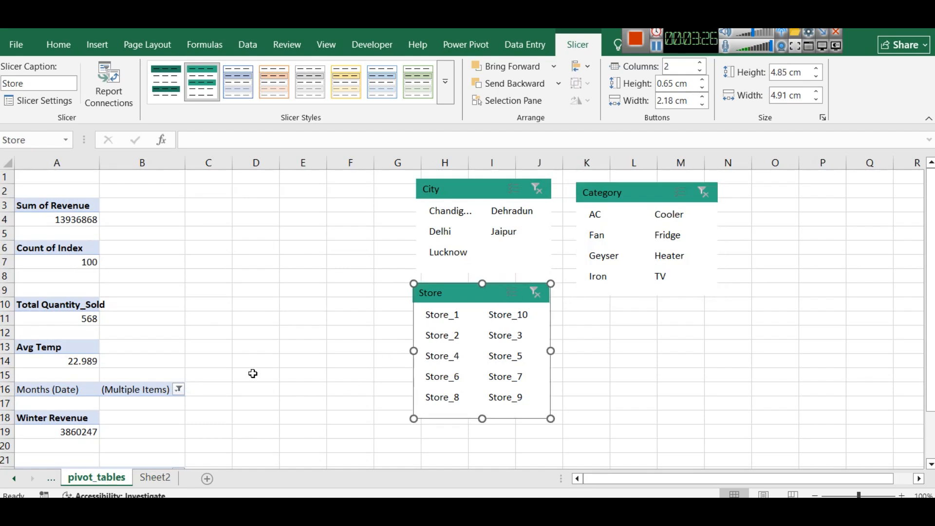
{"action": "left_click", "coordinate": [136, 467]}
{"action": "left_click", "coordinate": [148, 479]}
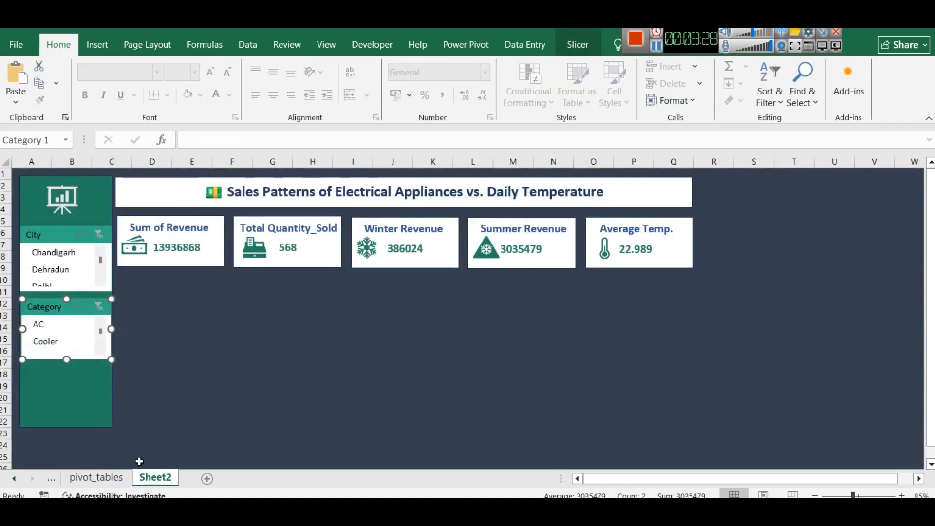
{"action": "key", "text": "ctrl+v"}
{"action": "left_click_drag", "start_coordinate": [63, 353], "coordinate": [65, 381]}
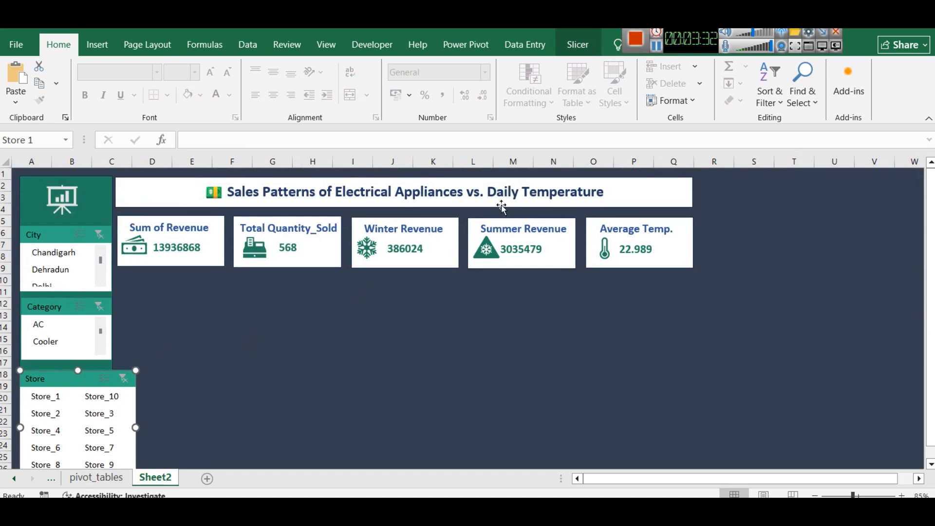
Set the pasted Store slicer to 1 column
{"action": "left_click", "coordinate": [578, 45]}
{"action": "left_click", "coordinate": [686, 69]}
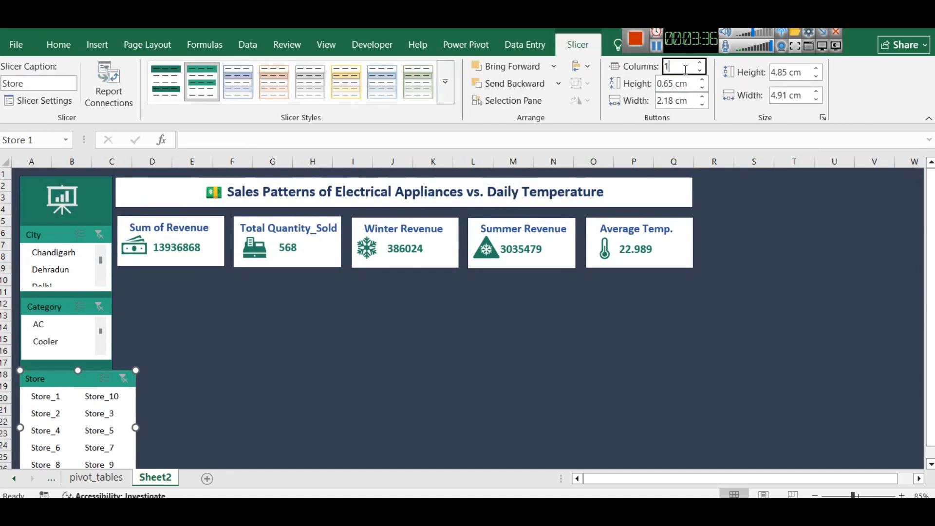
{"action": "key", "text": "Return"}
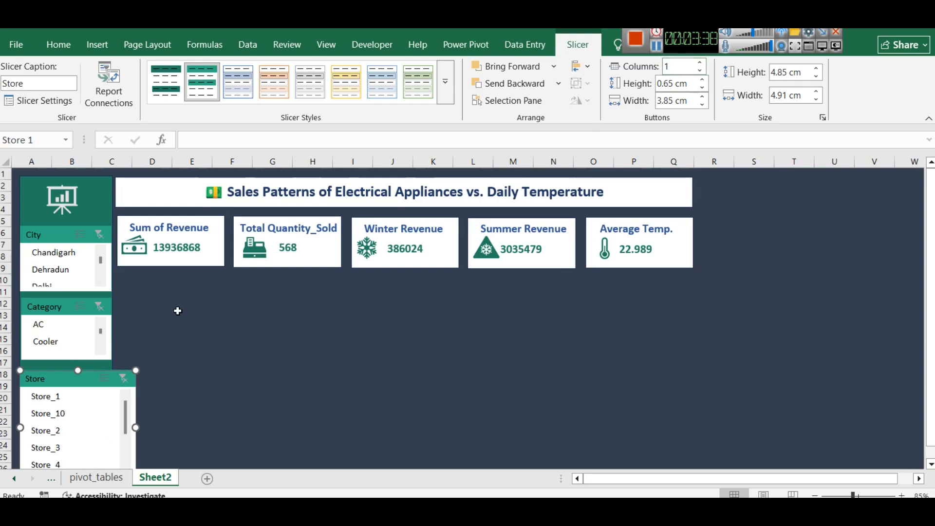
{"action": "left_click", "coordinate": [141, 317]}
Narrow the Store slicer to match the sidebar's width
{"action": "left_click", "coordinate": [65, 378]}
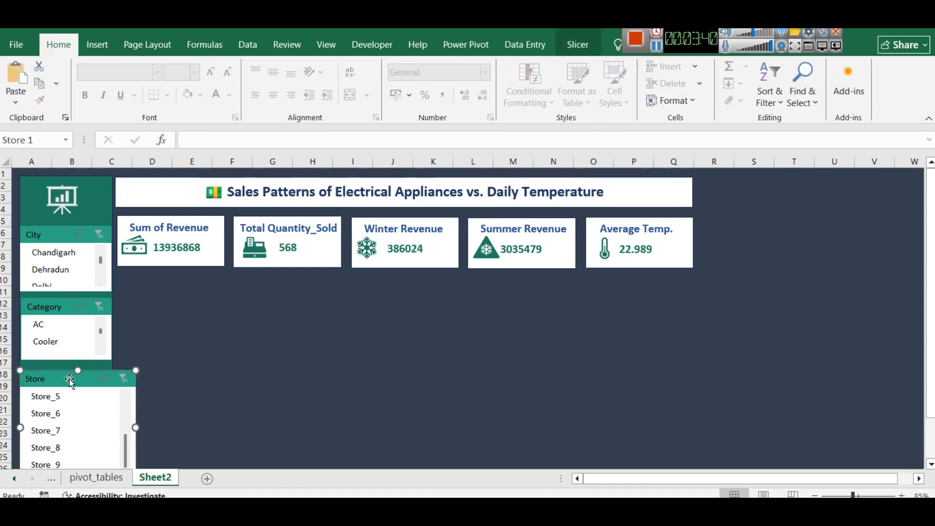
{"action": "left_click_drag", "start_coordinate": [103, 420], "coordinate": [111, 418]}
{"action": "left_click", "coordinate": [137, 400]}
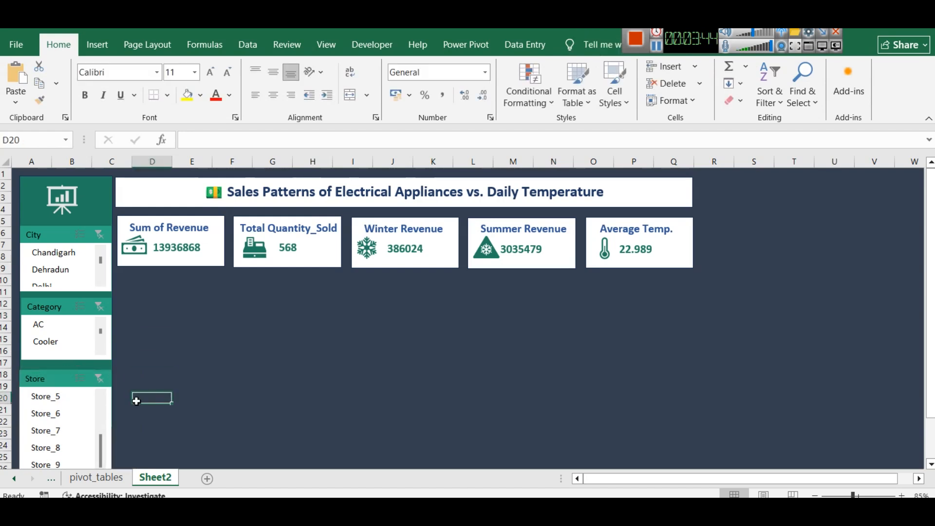
Shorten the Store slicer so it ends inside the sidebar and extend its upper edge slightly toward the Category slicer
{"action": "left_click_drag", "start_coordinate": [933, 334], "coordinate": [932, 374]}
{"action": "left_click", "coordinate": [55, 353]}
{"action": "left_click", "coordinate": [68, 384]}
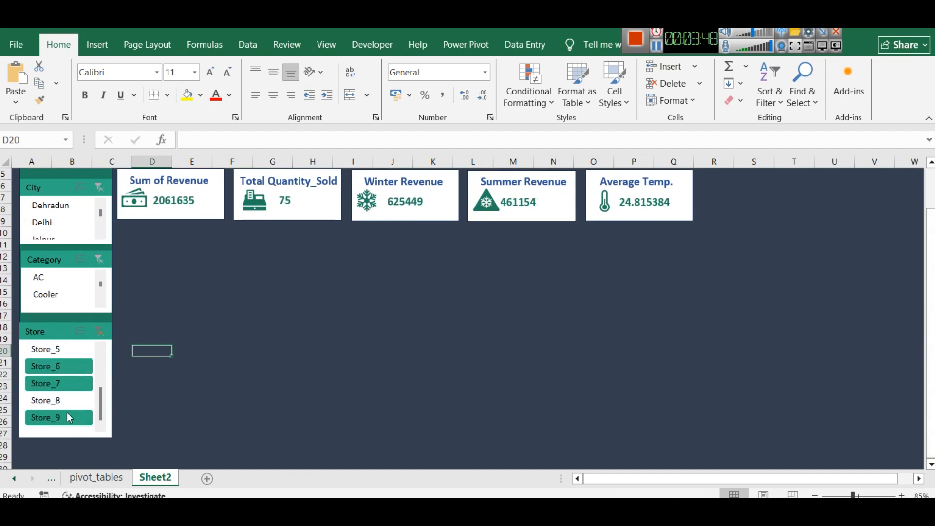
{"action": "left_click", "coordinate": [68, 333]}
{"action": "left_click_drag", "start_coordinate": [63, 437], "coordinate": [67, 374]}
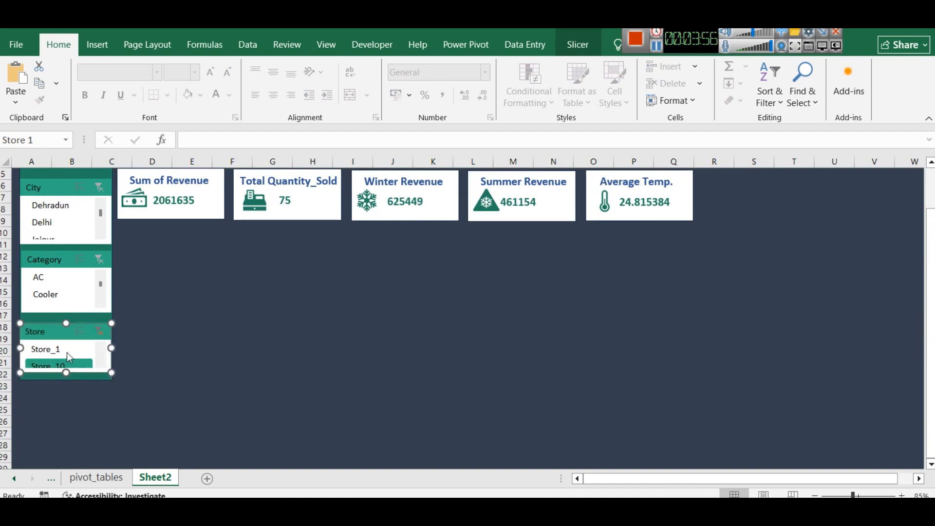
{"action": "scroll", "coordinate": [66, 353], "scroll_direction": "up", "scroll_amount": 3}
{"action": "left_click_drag", "start_coordinate": [66, 323], "coordinate": [66, 320]}
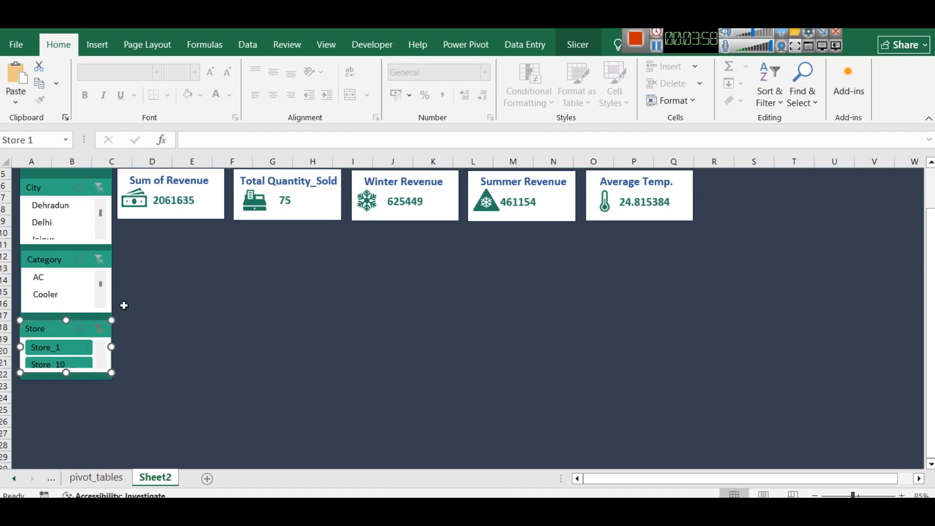
Clear the Store slicer's filter on the dashboard
{"action": "left_click", "coordinate": [142, 303]}
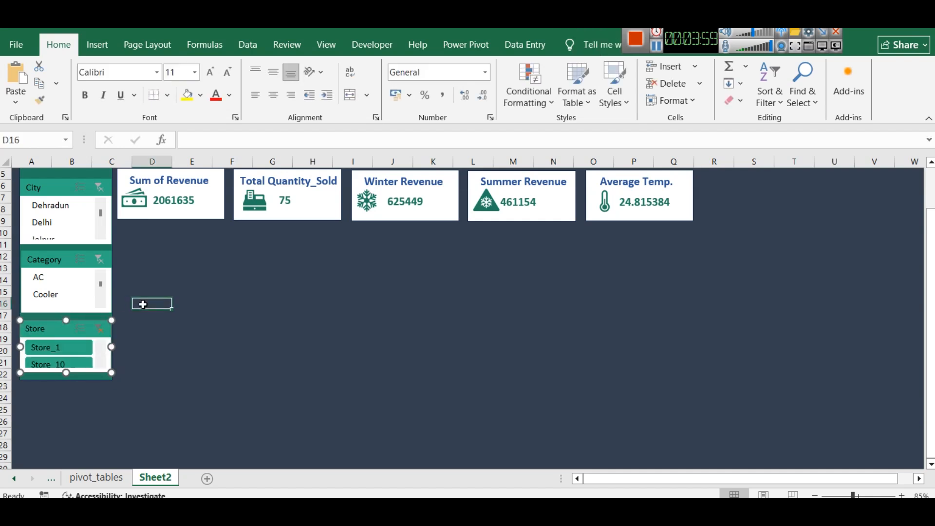
{"action": "left_click", "coordinate": [99, 331]}
{"action": "scroll", "coordinate": [207, 296], "scroll_direction": "up", "scroll_amount": 2}
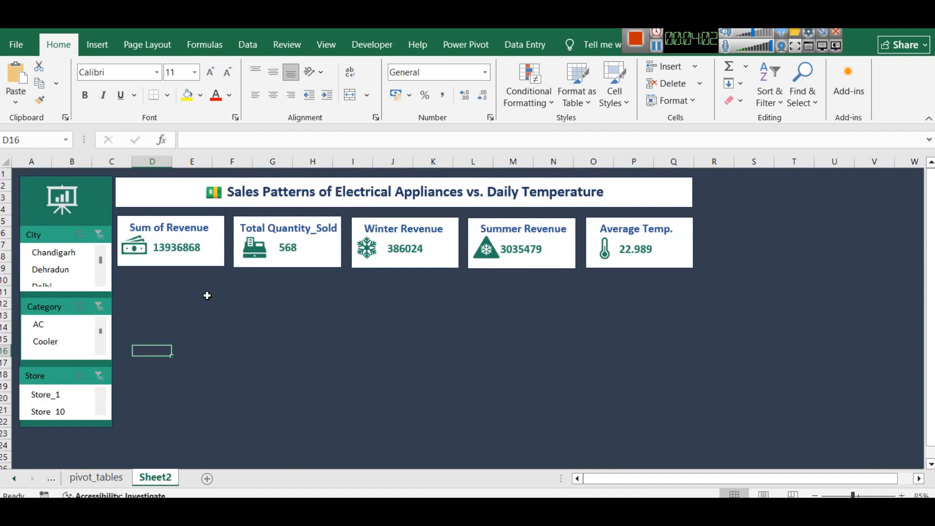
Move the City, Category and Store slicers up slightly in the sidebar, keeping the gaps between them even
{"action": "left_click_drag", "start_coordinate": [62, 231], "coordinate": [61, 227]}
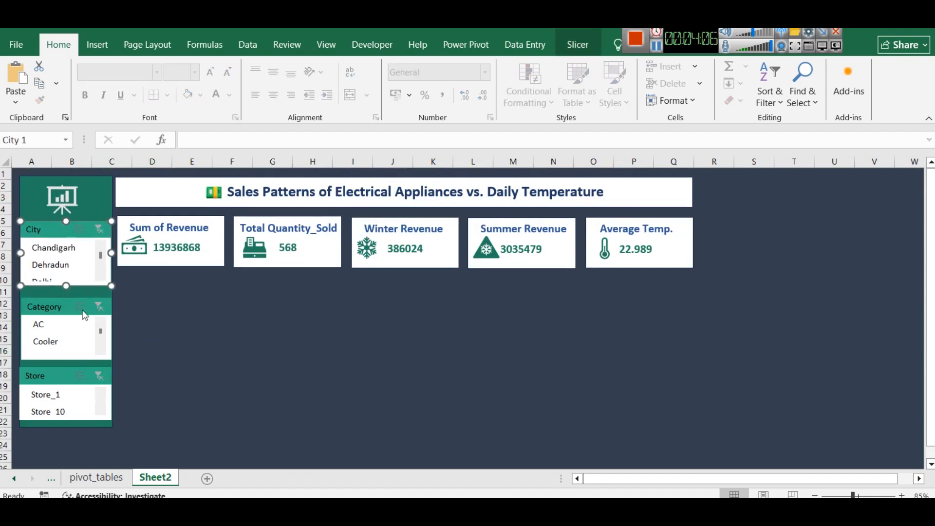
{"action": "left_click", "coordinate": [68, 310]}
{"action": "left_click_drag", "start_coordinate": [67, 308], "coordinate": [66, 303]}
{"action": "left_click", "coordinate": [58, 378]}
{"action": "left_click_drag", "start_coordinate": [57, 377], "coordinate": [58, 372]}
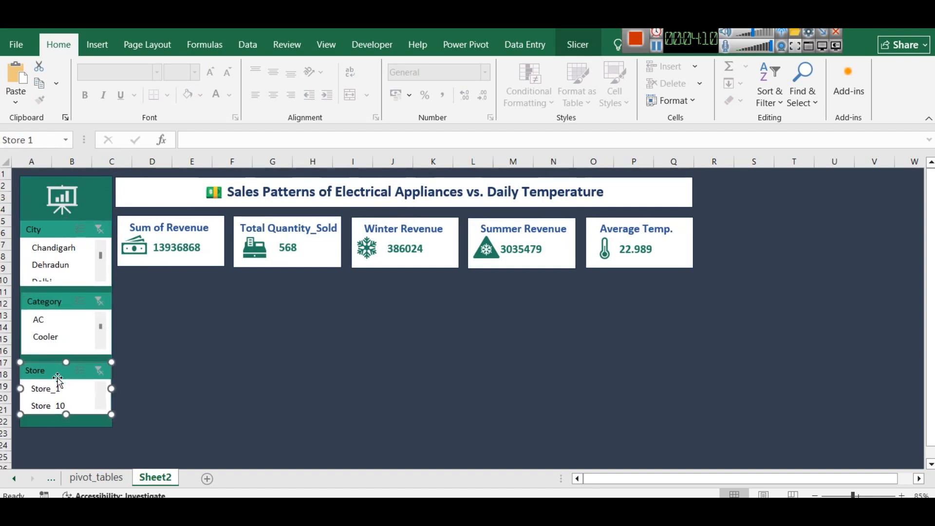
{"action": "left_click", "coordinate": [279, 301]}
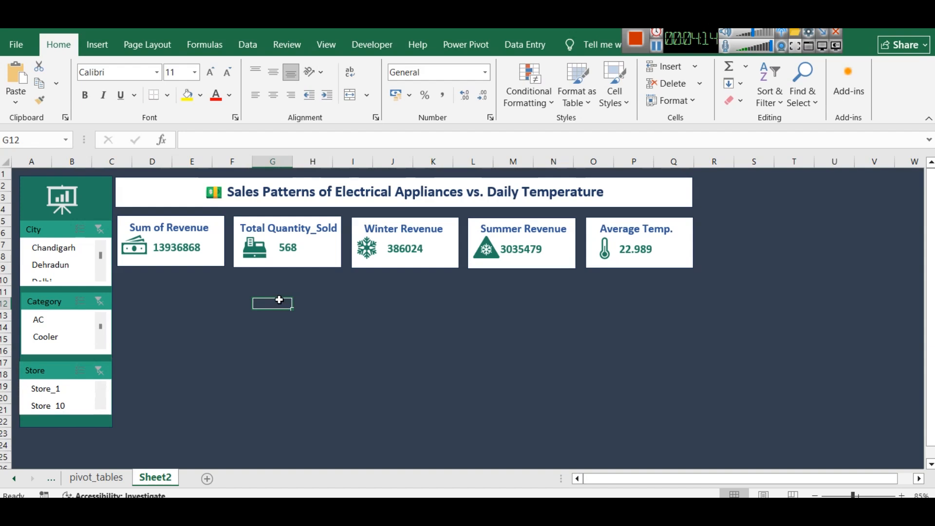
Switch to Power BI and examine the charts on the appliance sales report page as the model for the dashboard, and return to Excel
{"action": "left_click", "coordinate": [347, 323]}
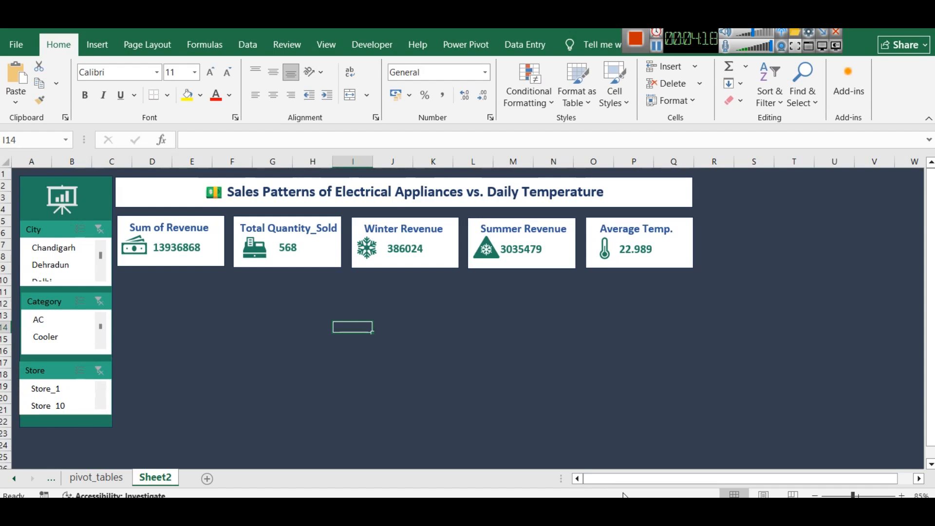
{"action": "key", "text": "alt+Tab"}
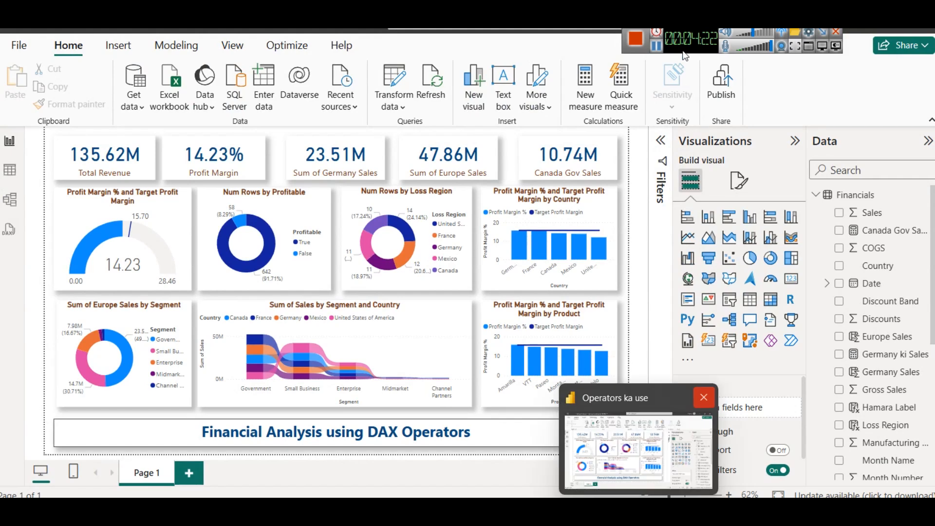
{"action": "left_click", "coordinate": [656, 49]}
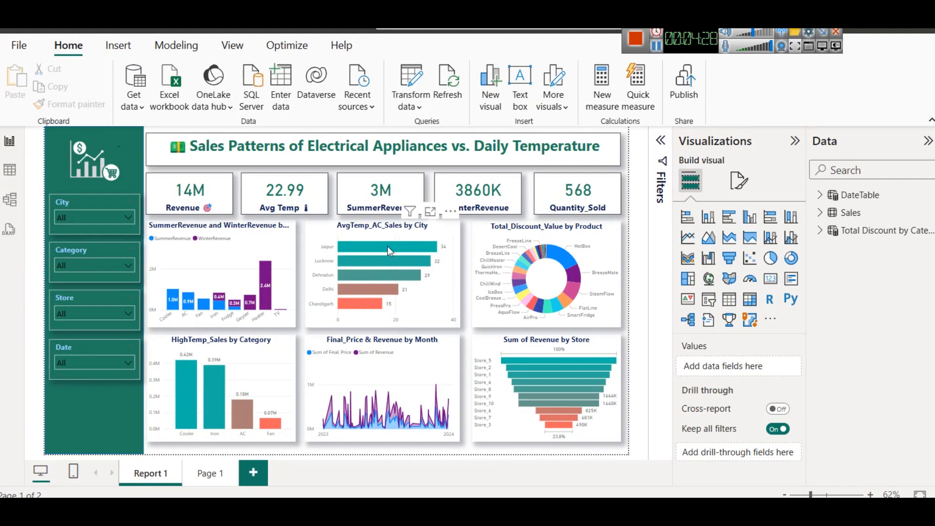
{"action": "mouse_move", "coordinate": [387, 246]}
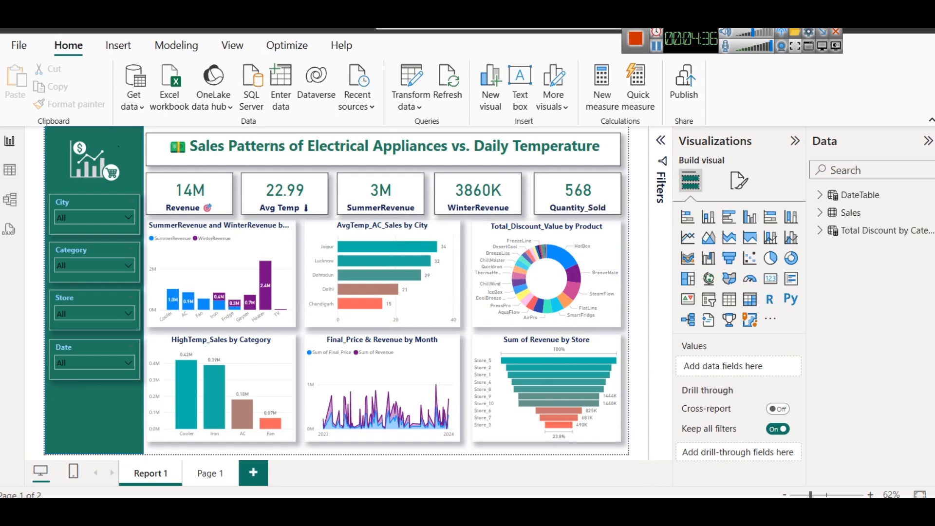
{"action": "key", "text": "alt+Tab"}
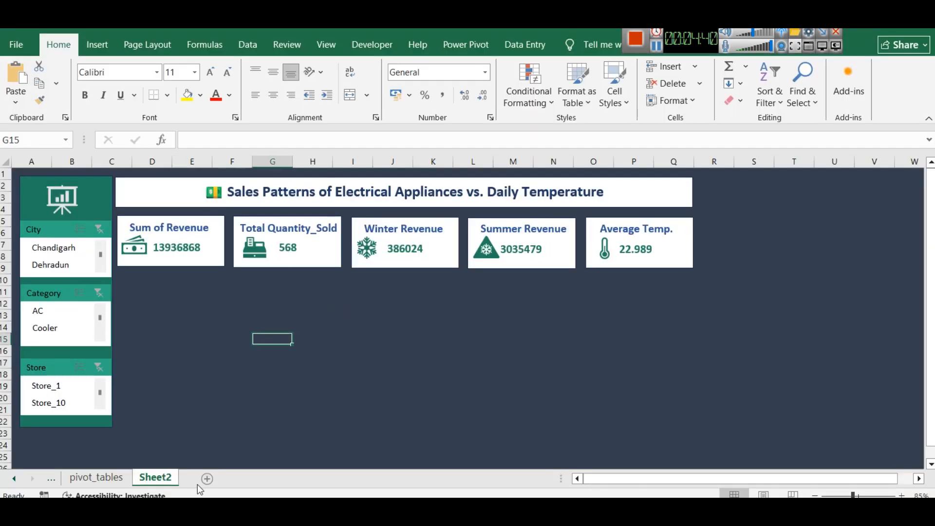
On the pivot_tables sheet, copy the Sum of Revenue pivot table and paste it at cell A30
{"action": "left_click", "coordinate": [103, 476]}
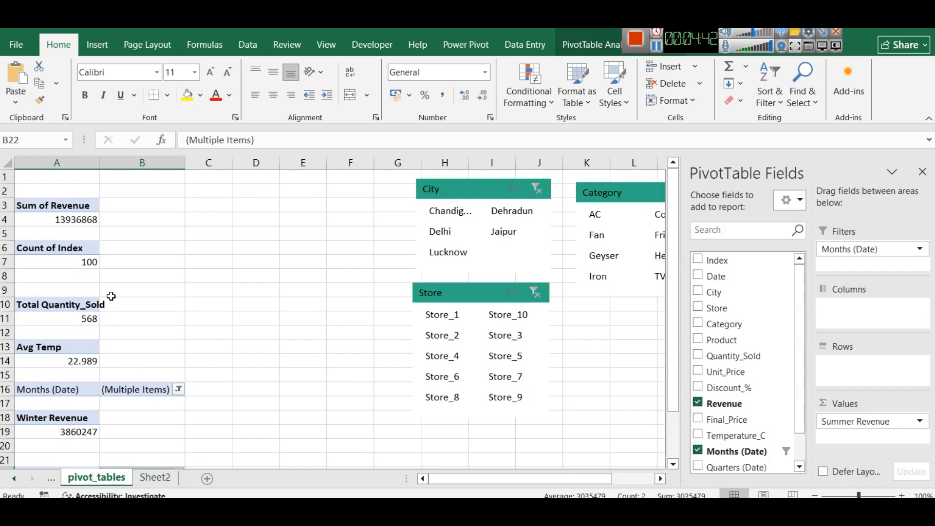
{"action": "left_click", "coordinate": [36, 198]}
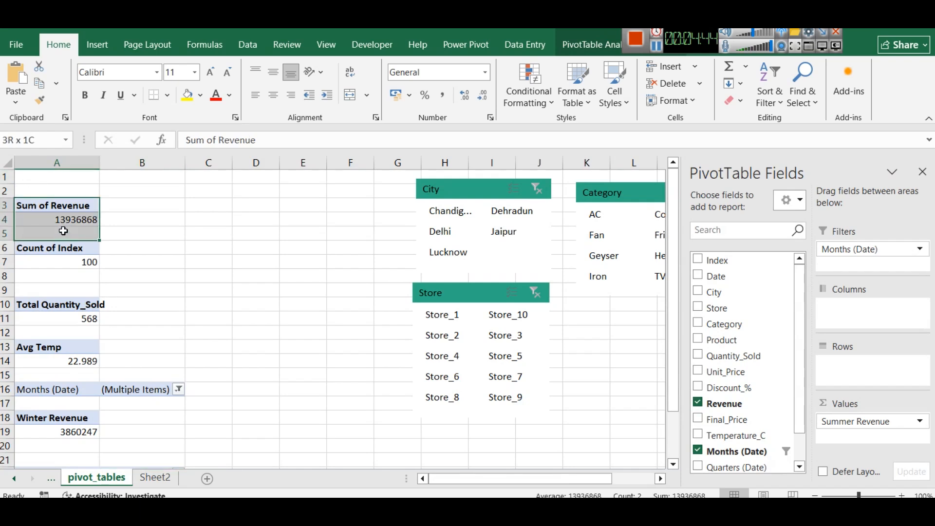
{"action": "key", "text": "ctrl+c"}
{"action": "scroll", "coordinate": [207, 361], "scroll_direction": "down", "scroll_amount": 8}
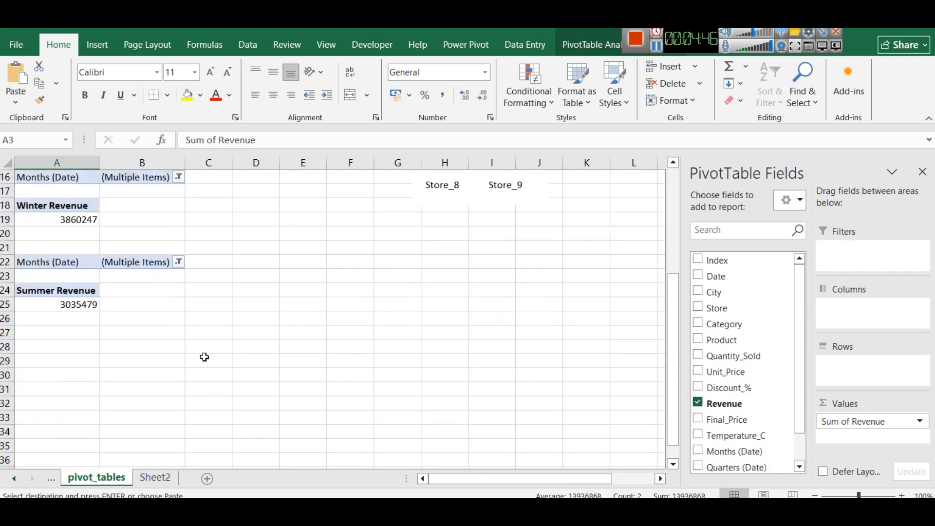
{"action": "left_click", "coordinate": [38, 247]}
{"action": "key", "text": "ctrl+v"}
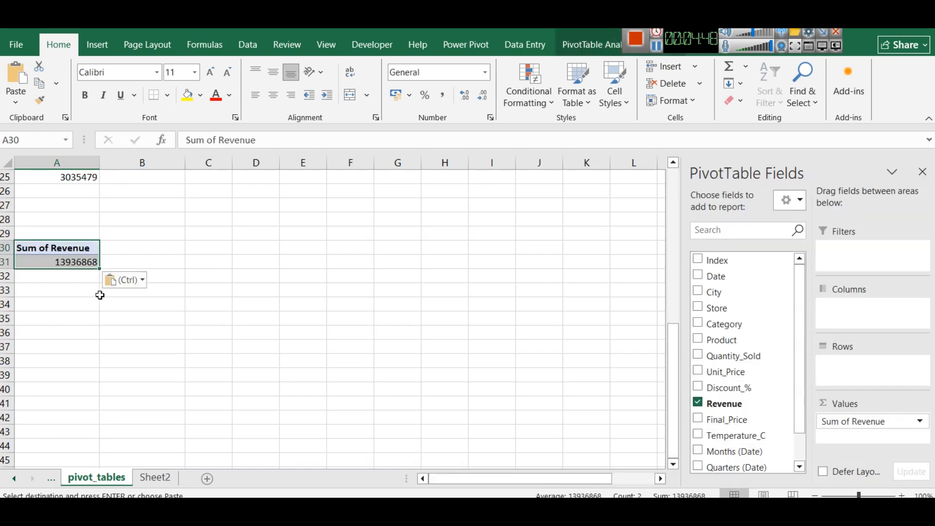
Add the City field to the rows of the pivot table at A30
{"action": "left_click", "coordinate": [103, 303]}
{"action": "left_click", "coordinate": [39, 243]}
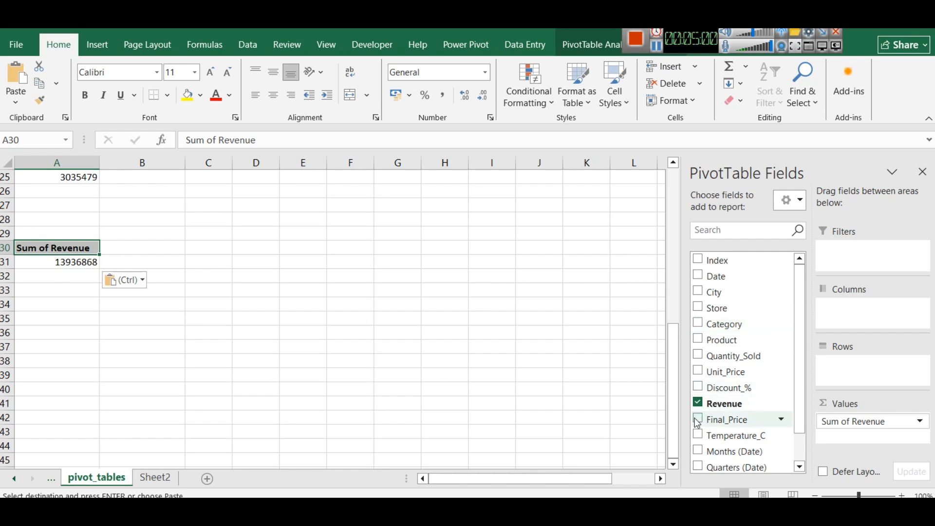
{"action": "left_click", "coordinate": [697, 293]}
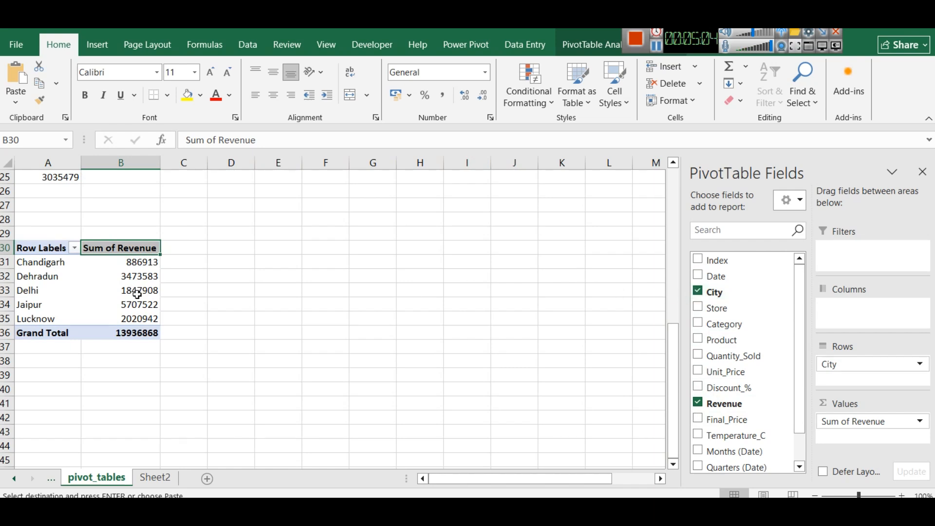
{"action": "mouse_move", "coordinate": [137, 294]}
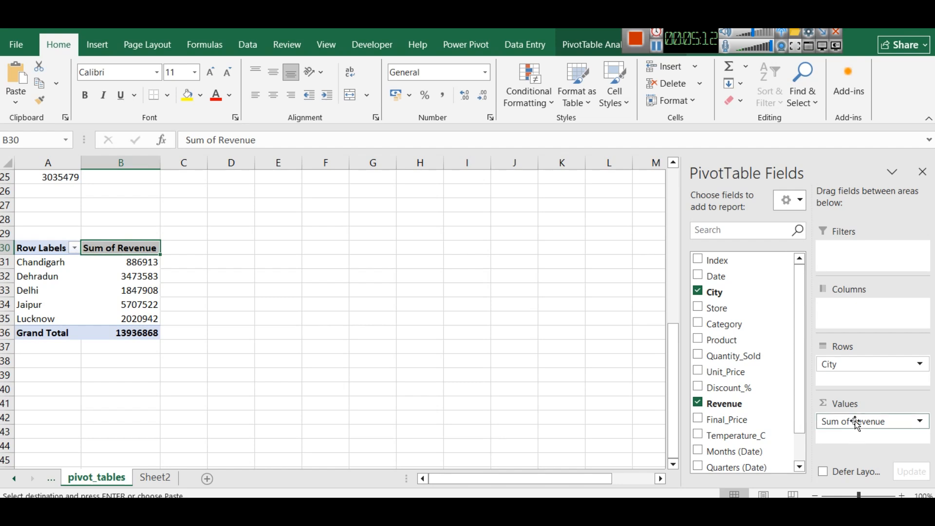
Rename the value field of the city pivot table to Total Revenue
{"action": "left_click", "coordinate": [901, 428]}
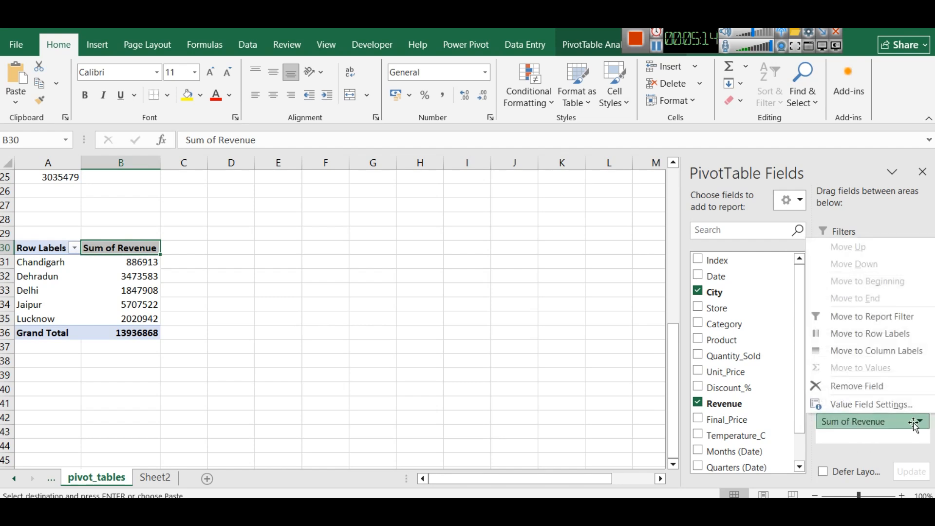
{"action": "left_click", "coordinate": [886, 408]}
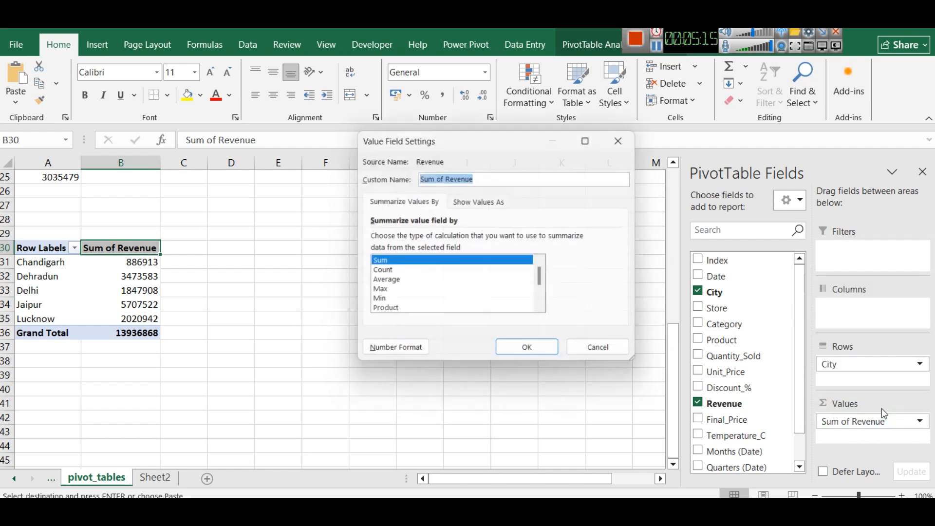
{"action": "left_click", "coordinate": [445, 177]}
{"action": "left_click_drag", "start_coordinate": [445, 177], "coordinate": [416, 174]}
{"action": "type", "text": "Total"}
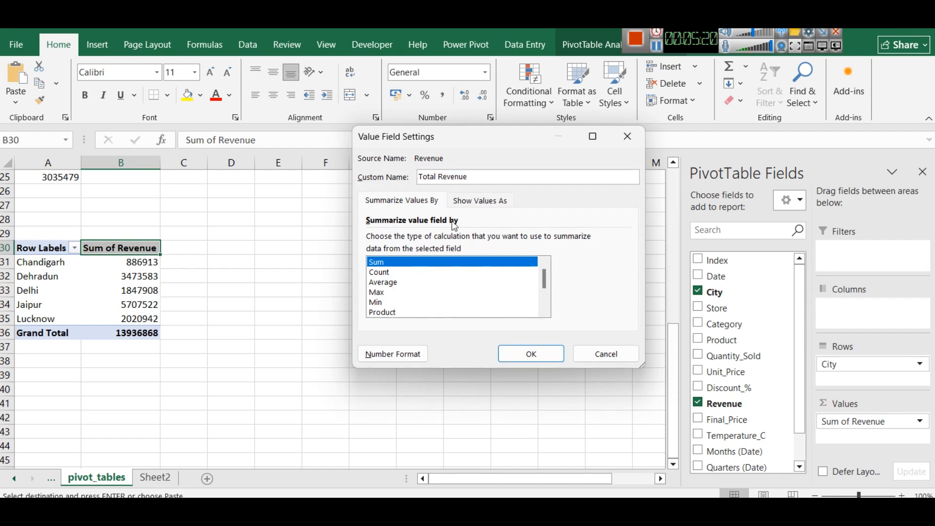
{"action": "left_click", "coordinate": [530, 353]}
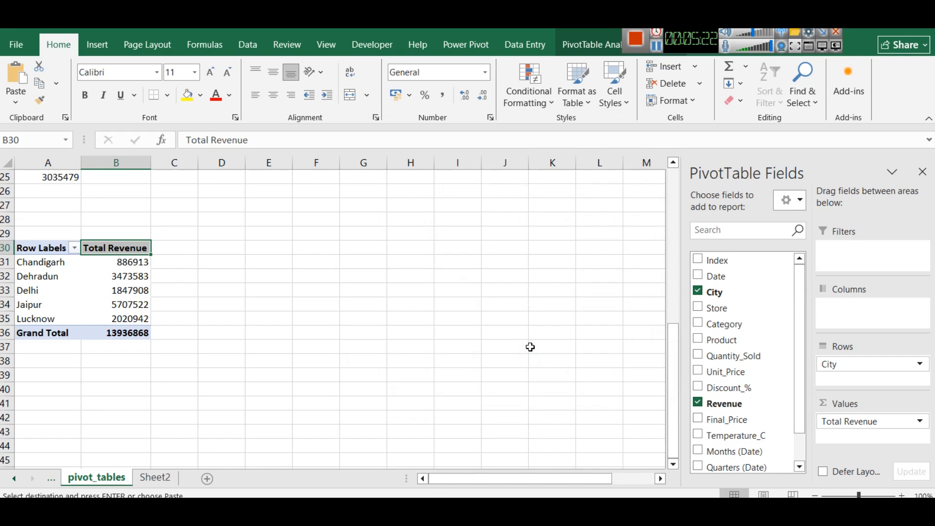
Test the slicers on the city revenue pivot table by filtering to Store_2 and the city Delhi
{"action": "left_click_drag", "start_coordinate": [128, 333], "coordinate": [68, 249]}
{"action": "scroll", "coordinate": [372, 265], "scroll_direction": "up", "scroll_amount": 8}
{"action": "scroll", "coordinate": [423, 267], "scroll_direction": "down", "scroll_amount": 2}
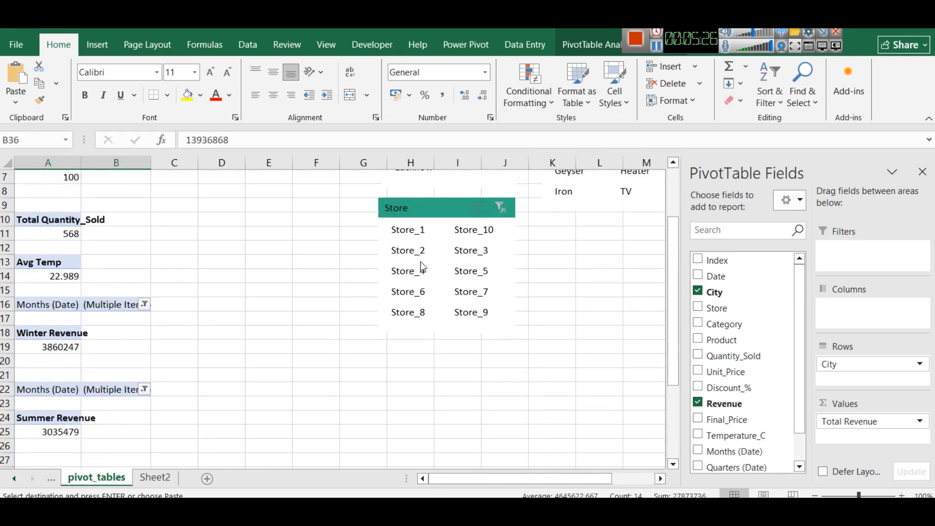
{"action": "left_click", "coordinate": [414, 251]}
{"action": "scroll", "coordinate": [292, 325], "scroll_direction": "down", "scroll_amount": 4}
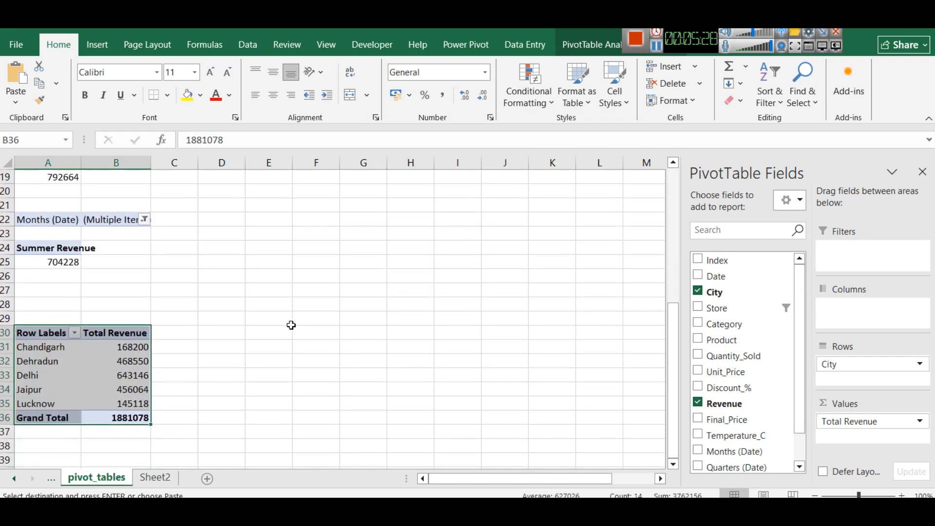
{"action": "scroll", "coordinate": [291, 325], "scroll_direction": "up", "scroll_amount": 4}
{"action": "left_click", "coordinate": [454, 271]}
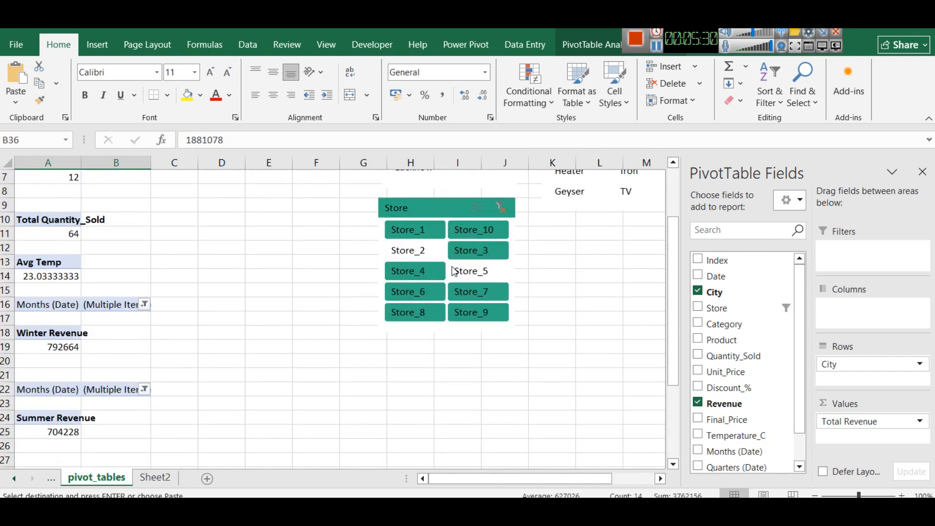
{"action": "scroll", "coordinate": [438, 254], "scroll_direction": "up", "scroll_amount": 2}
{"action": "left_click", "coordinate": [408, 230]}
{"action": "scroll", "coordinate": [359, 279], "scroll_direction": "down", "scroll_amount": 6}
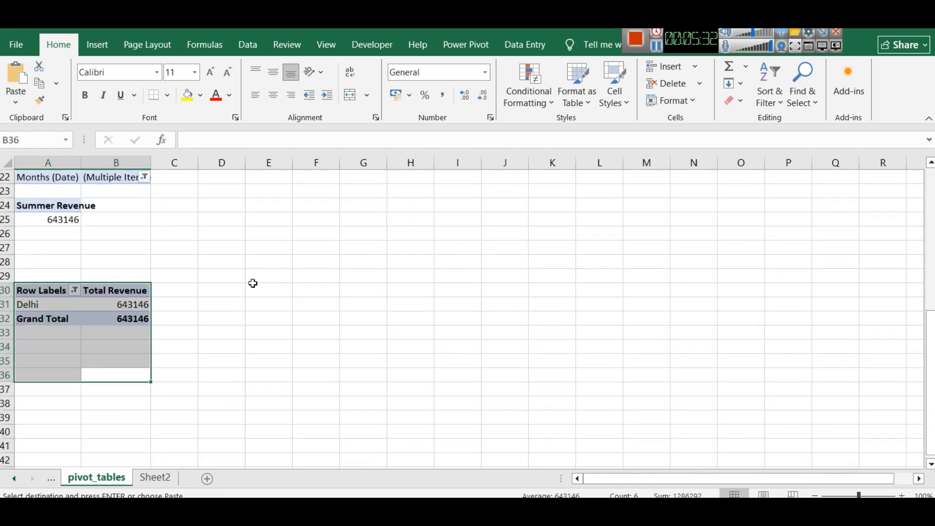
{"action": "scroll", "coordinate": [295, 305], "scroll_direction": "up", "scroll_amount": 5}
{"action": "scroll", "coordinate": [366, 290], "scroll_direction": "up", "scroll_amount": 1}
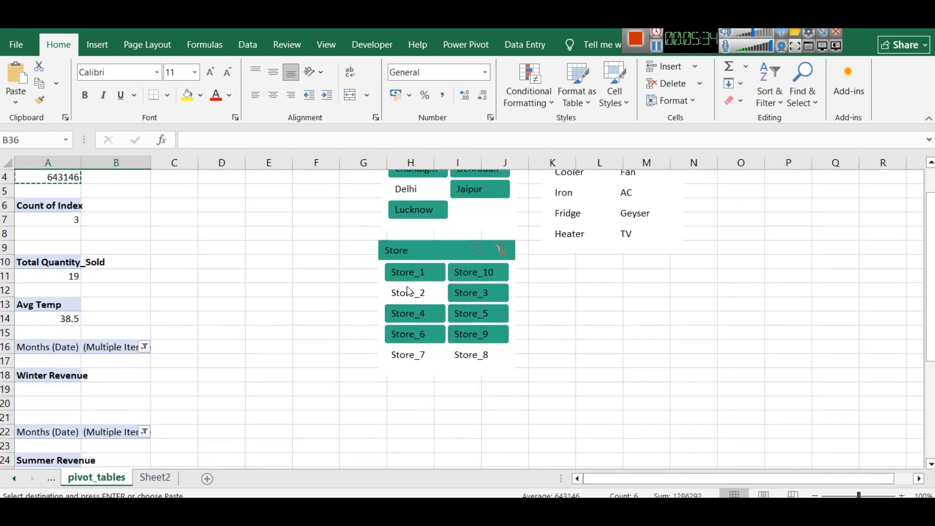
Clear the City and Store slicer filters and return to the city revenue pivot table
{"action": "scroll", "coordinate": [409, 291], "scroll_direction": "up", "scroll_amount": 1}
{"action": "left_click", "coordinate": [503, 189]}
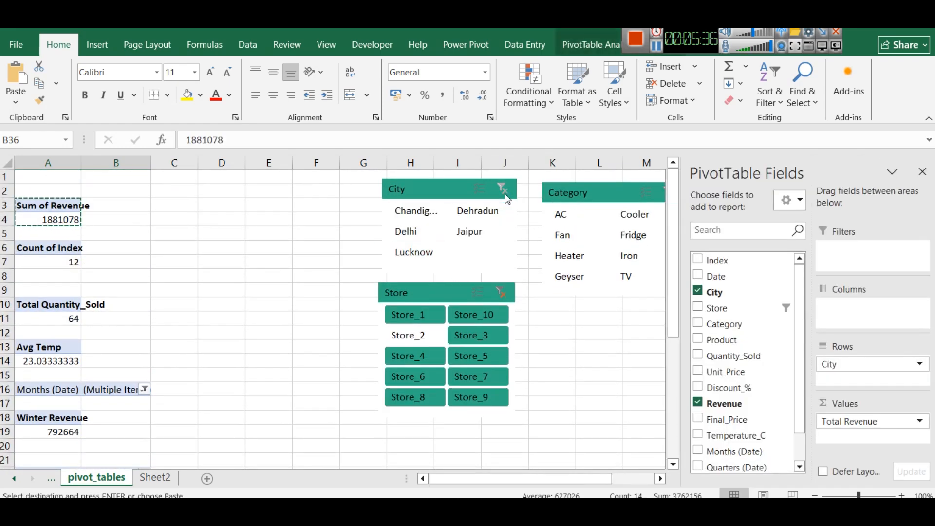
{"action": "left_click", "coordinate": [501, 292]}
{"action": "scroll", "coordinate": [285, 320], "scroll_direction": "down", "scroll_amount": 3}
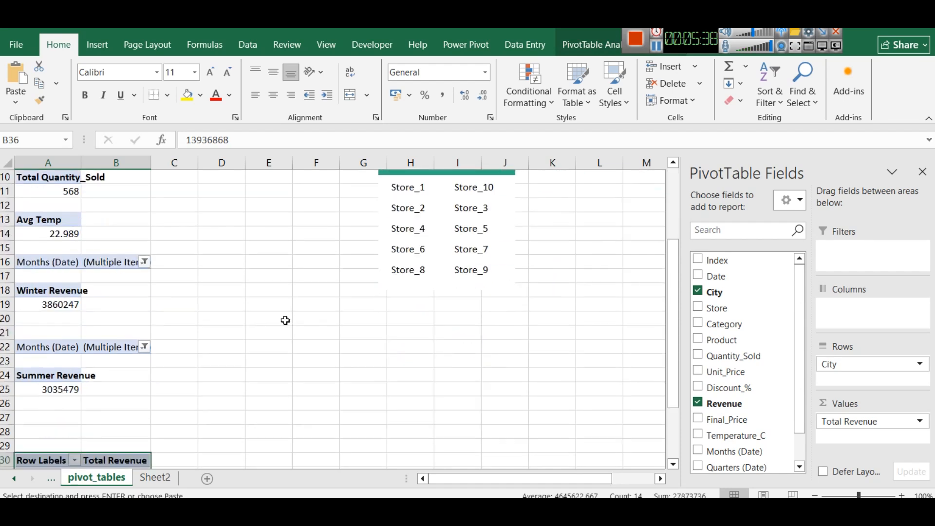
{"action": "scroll", "coordinate": [286, 321], "scroll_direction": "down", "scroll_amount": 3}
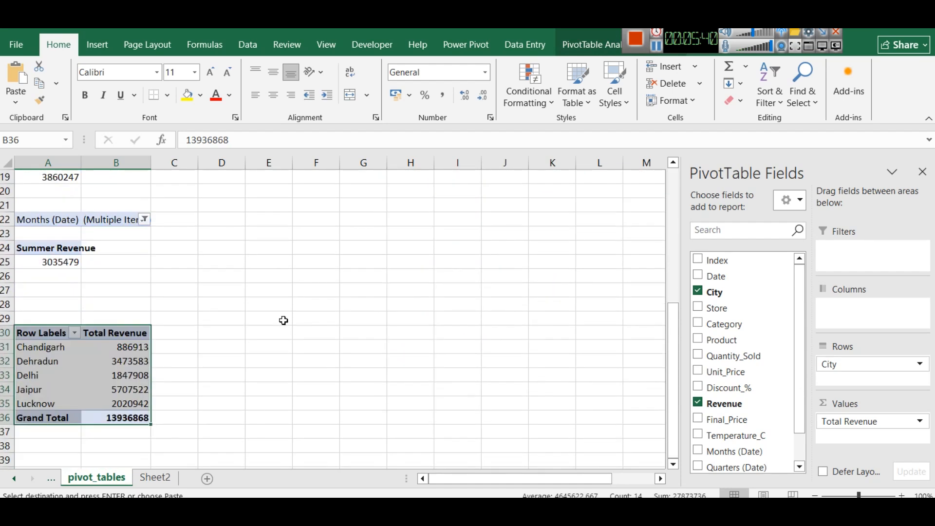
Select the whole city revenue pivot table and set its field list to sort A to Z
{"action": "left_click", "coordinate": [226, 335]}
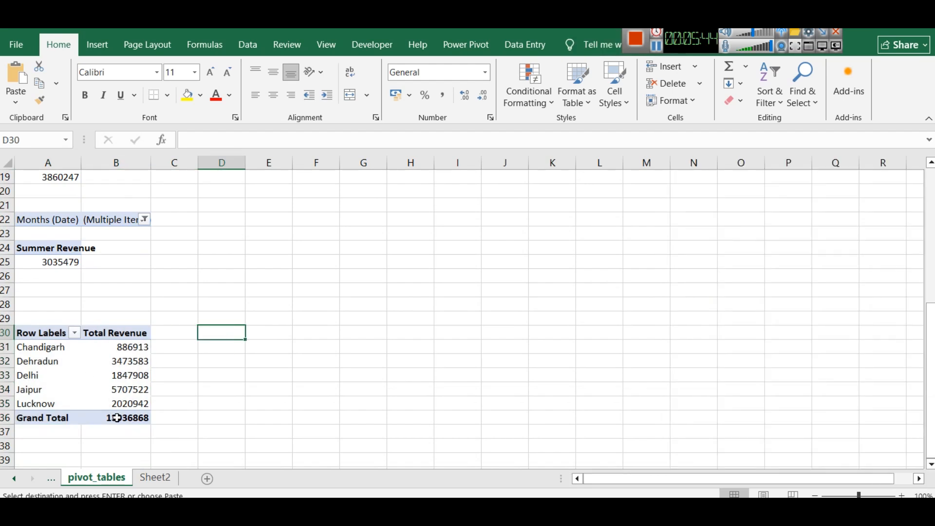
{"action": "left_click_drag", "start_coordinate": [44, 334], "coordinate": [124, 417]}
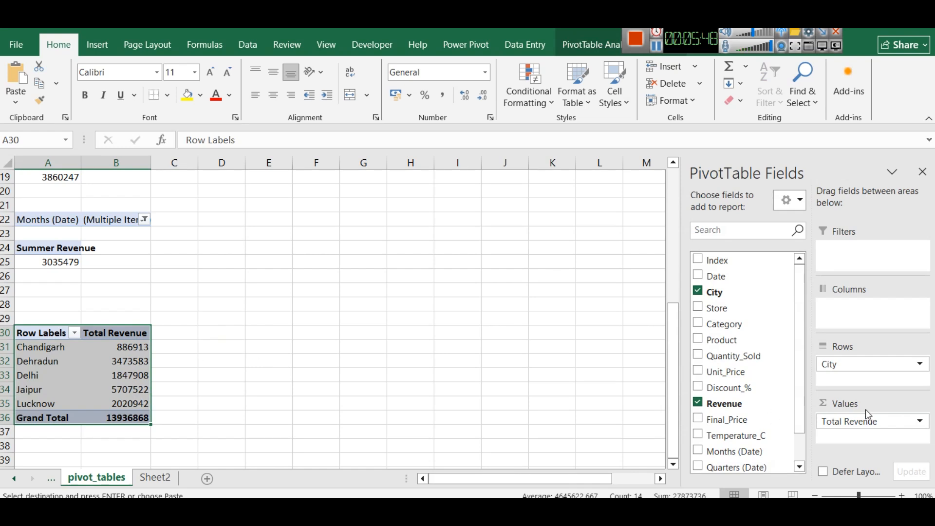
{"action": "scroll", "coordinate": [775, 383], "scroll_direction": "down", "scroll_amount": 1}
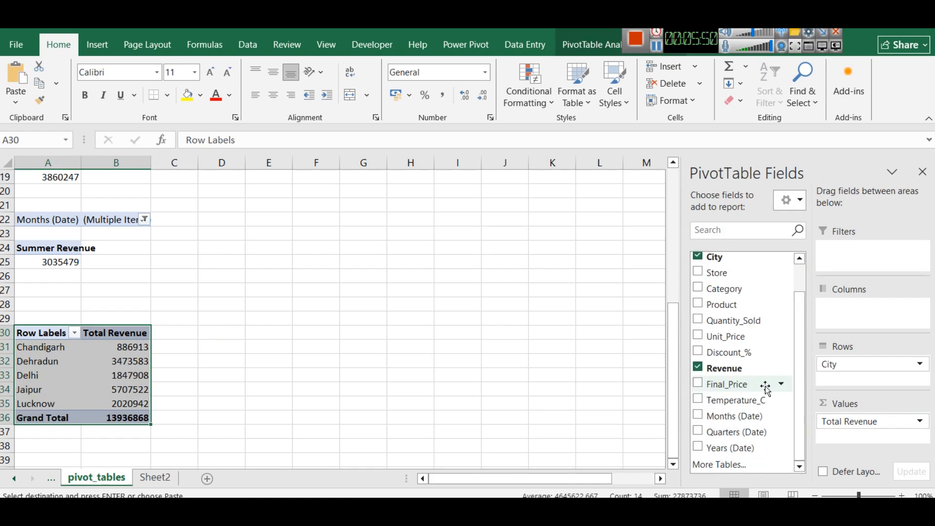
{"action": "left_click", "coordinate": [789, 201]}
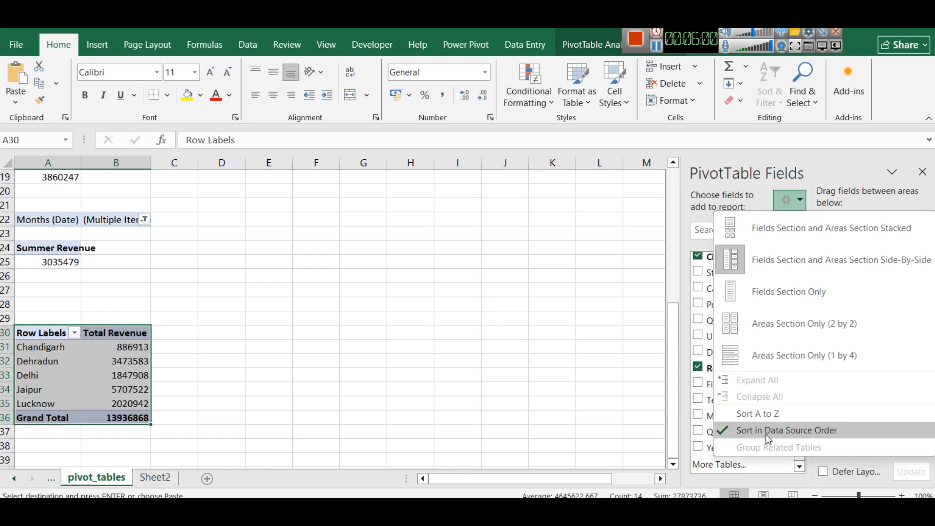
{"action": "left_click", "coordinate": [760, 415]}
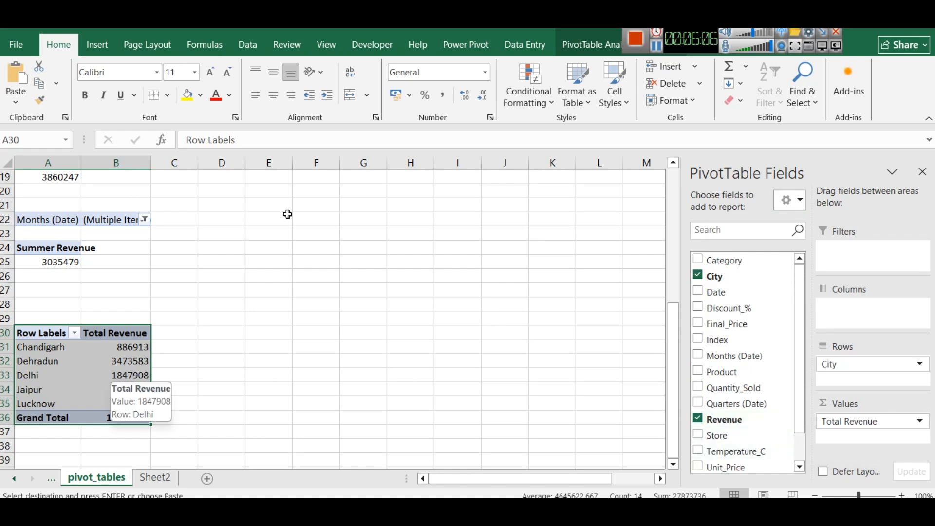
Insert a 2-D stacked bar chart of total revenue by city and move it clear of the pivot table
{"action": "left_click", "coordinate": [98, 46]}
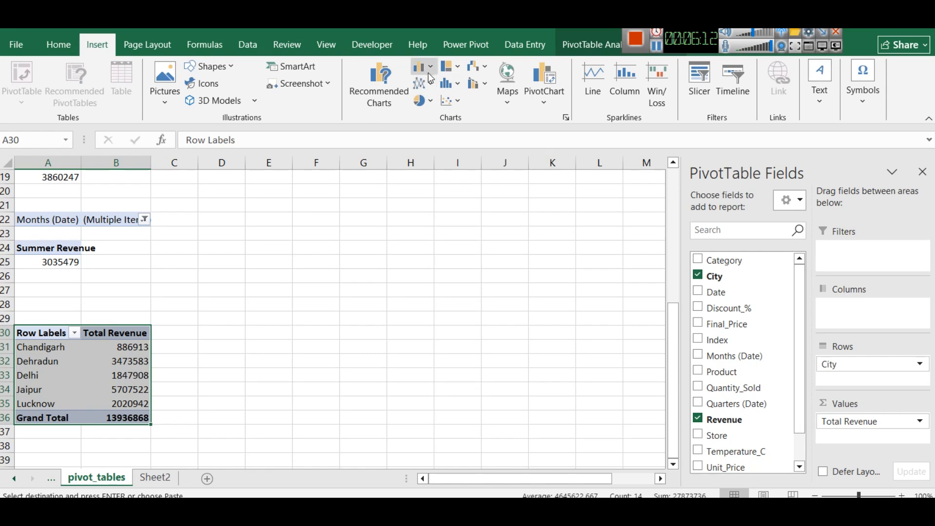
{"action": "left_click", "coordinate": [682, 513]}
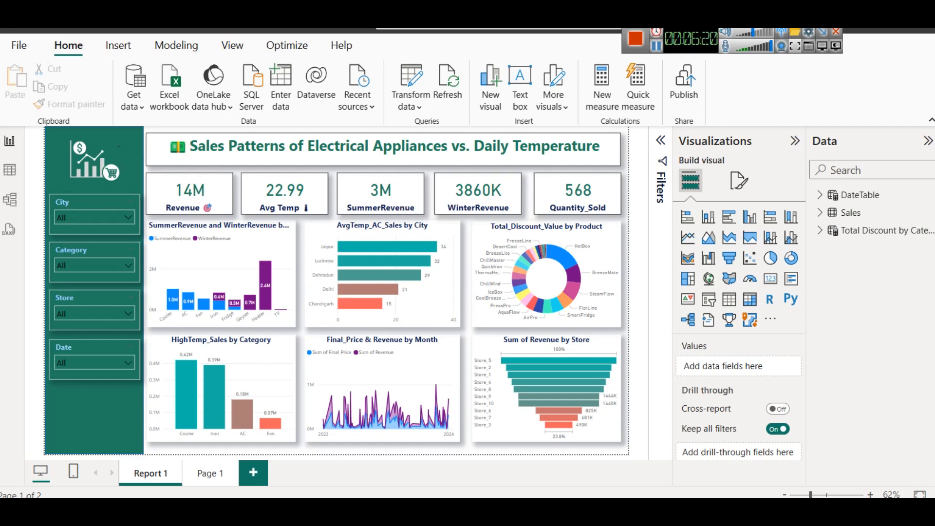
{"action": "left_click", "coordinate": [653, 513]}
{"action": "left_click", "coordinate": [431, 69]}
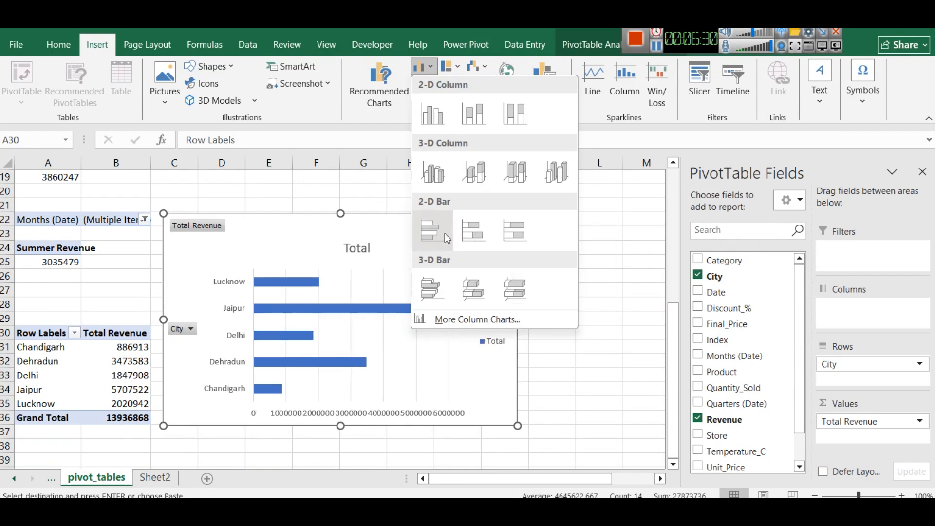
{"action": "left_click", "coordinate": [469, 231]}
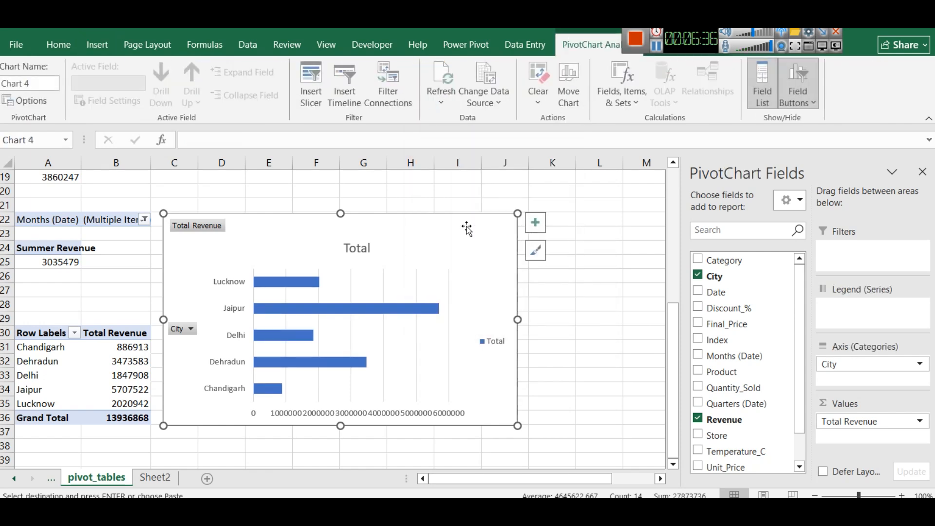
{"action": "left_click_drag", "start_coordinate": [409, 234], "coordinate": [457, 236]}
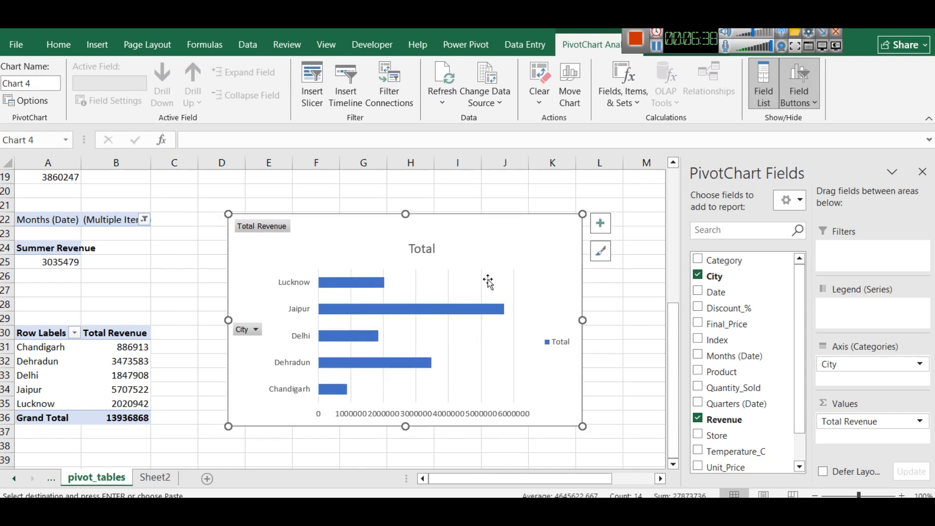
{"action": "mouse_move", "coordinate": [450, 317]}
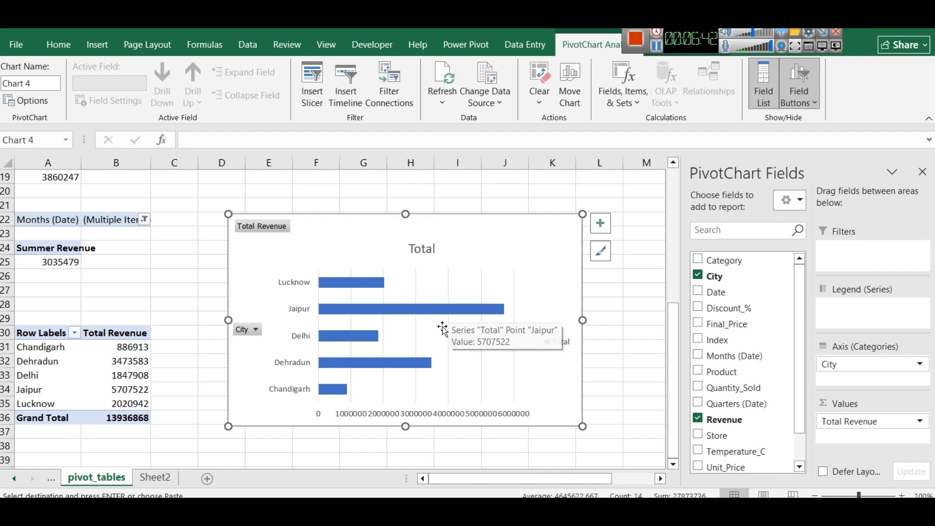
Widen the city revenue chart's plot area slightly and shorten the chart by lowering its upper edge
{"action": "left_click", "coordinate": [466, 280]}
{"action": "left_click_drag", "start_coordinate": [514, 335], "coordinate": [529, 335]}
{"action": "left_click", "coordinate": [547, 387]}
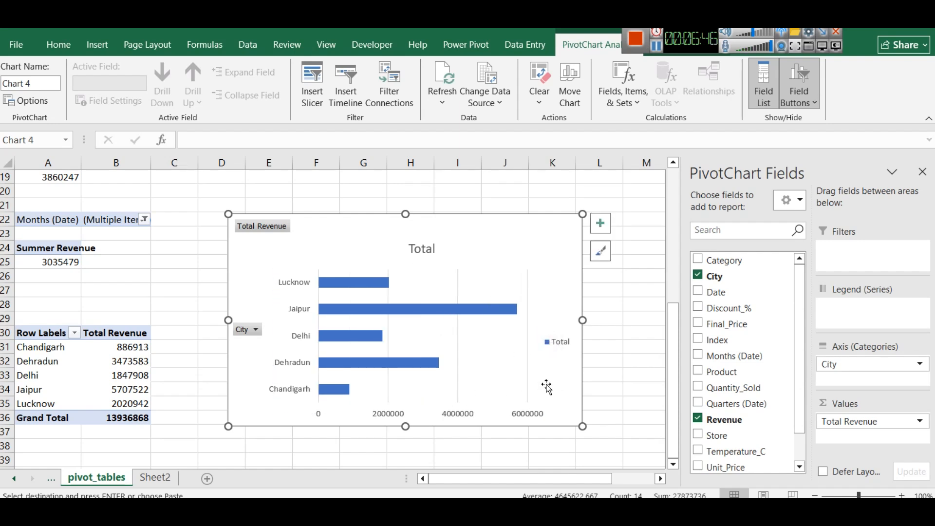
{"action": "left_click_drag", "start_coordinate": [406, 215], "coordinate": [404, 238]}
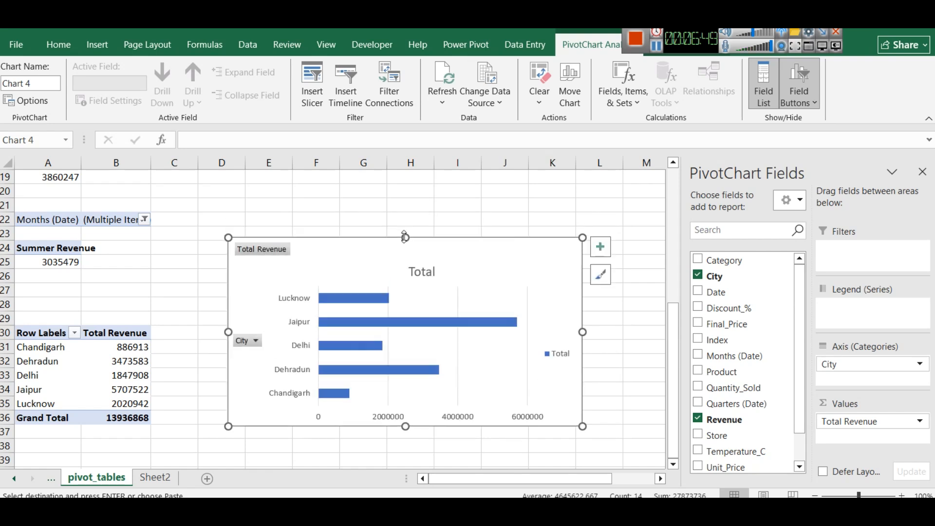
Browse the chart styles and apply the second one, with a bold uppercase title and white data labels inside the bars
{"action": "left_click", "coordinate": [602, 277]}
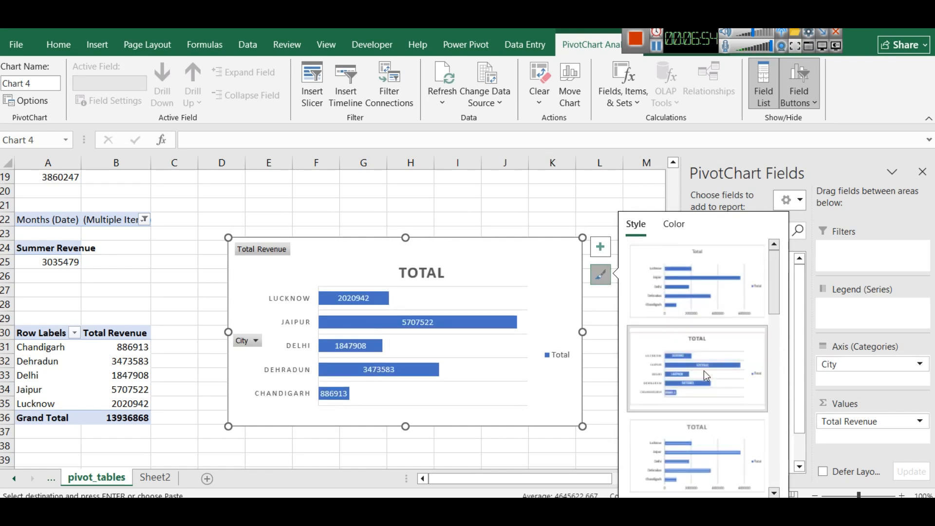
{"action": "scroll", "coordinate": [703, 351], "scroll_direction": "down", "scroll_amount": 2}
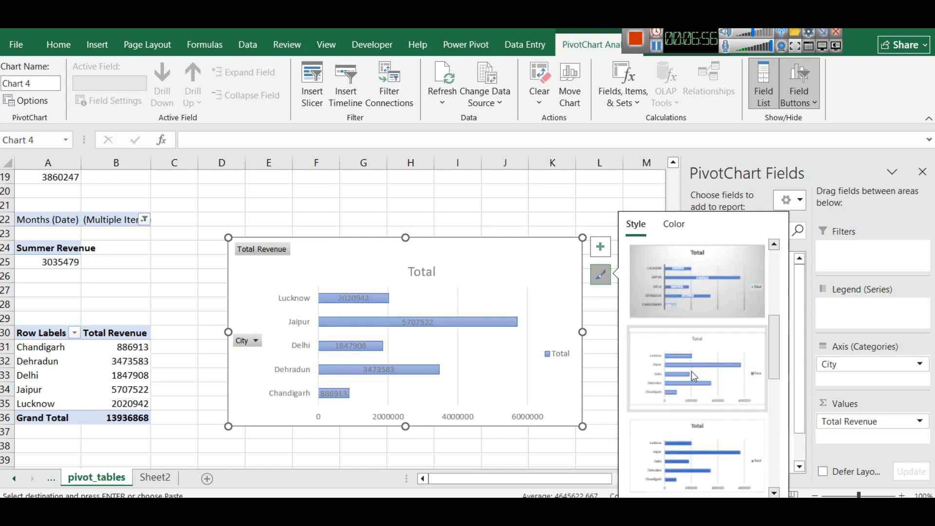
{"action": "left_click", "coordinate": [699, 394]}
{"action": "scroll", "coordinate": [699, 394], "scroll_direction": "down", "scroll_amount": 2}
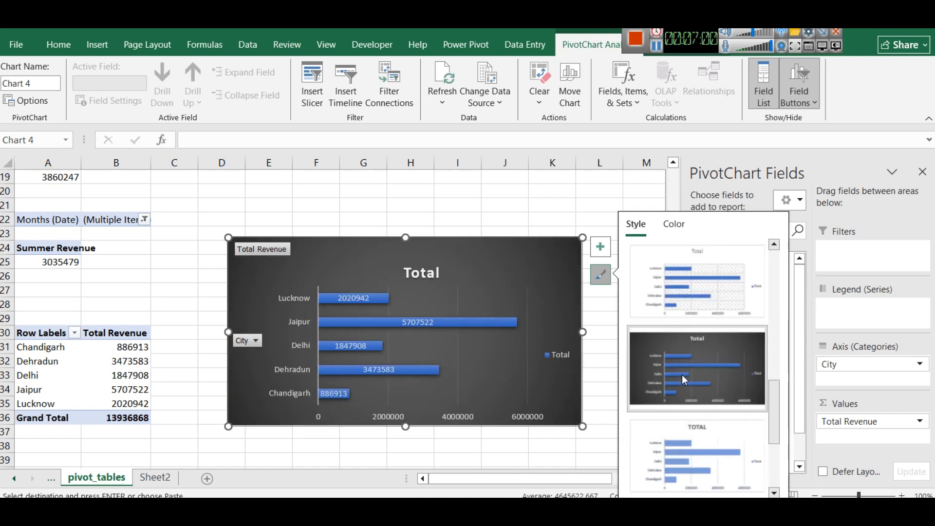
{"action": "scroll", "coordinate": [685, 380], "scroll_direction": "down", "scroll_amount": 2}
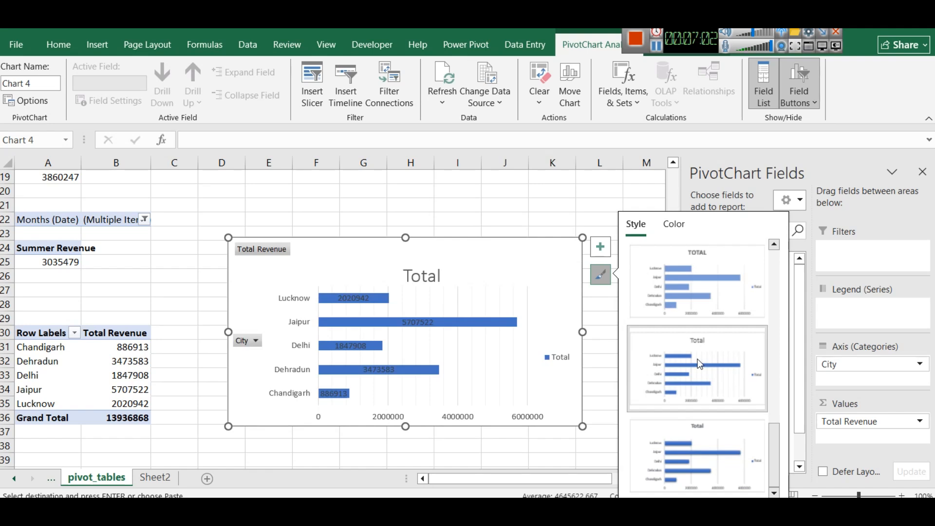
{"action": "scroll", "coordinate": [701, 410], "scroll_direction": "up", "scroll_amount": 4}
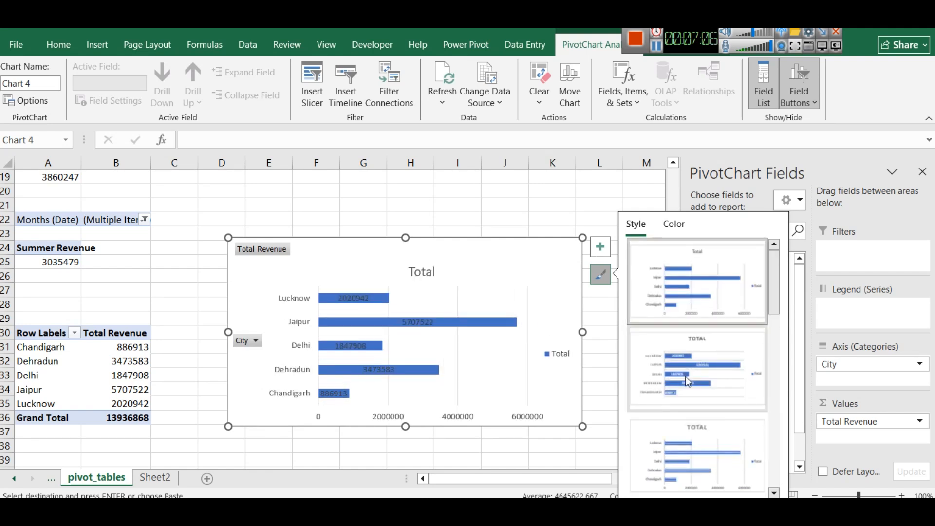
{"action": "left_click", "coordinate": [703, 370]}
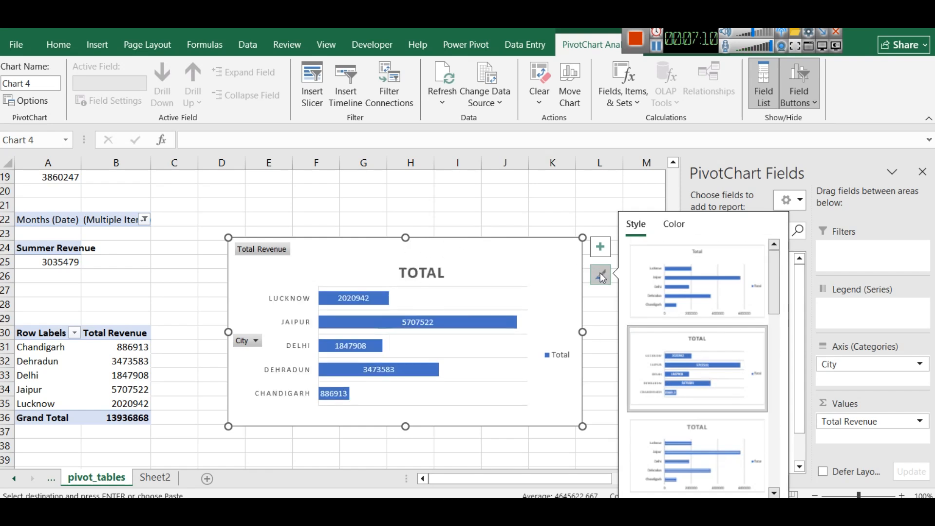
Recolour the chart bars orange with the third Colorful palette and move the chart up, closer to the pivot table
{"action": "left_click", "coordinate": [674, 224]}
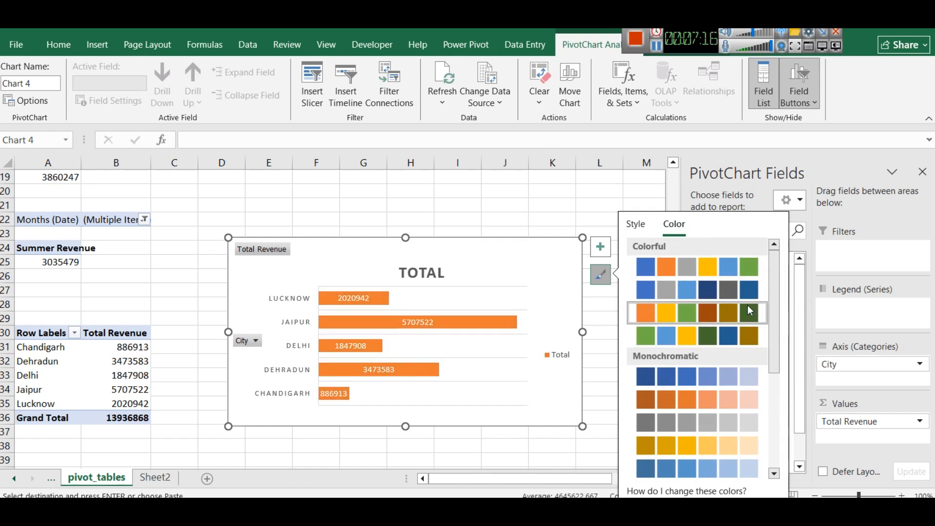
{"action": "scroll", "coordinate": [697, 405], "scroll_direction": "down", "scroll_amount": 3}
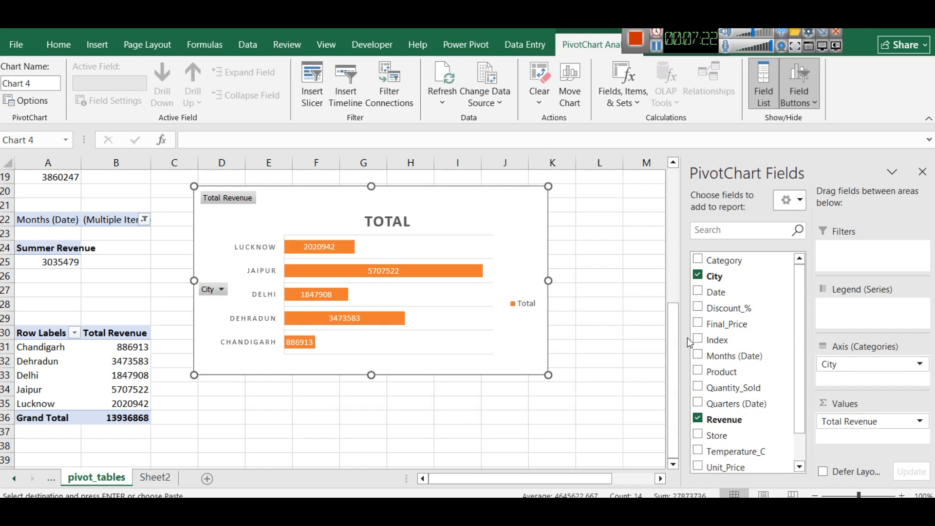
{"action": "left_click", "coordinate": [567, 223]}
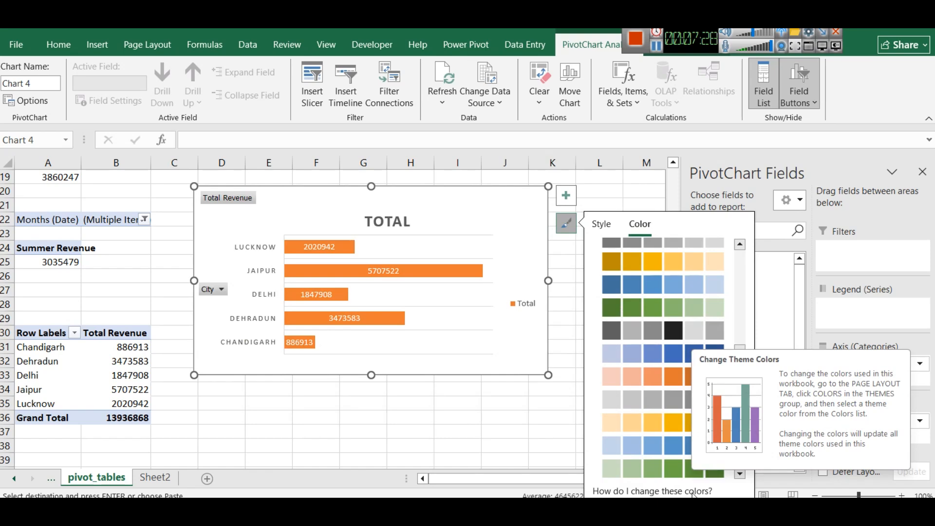
{"action": "left_click", "coordinate": [144, 42]}
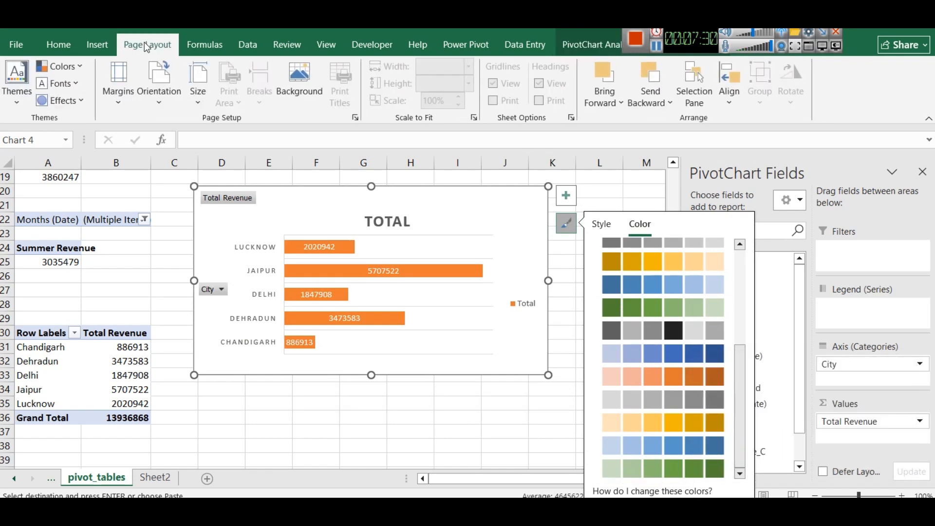
{"action": "left_click", "coordinate": [76, 66]}
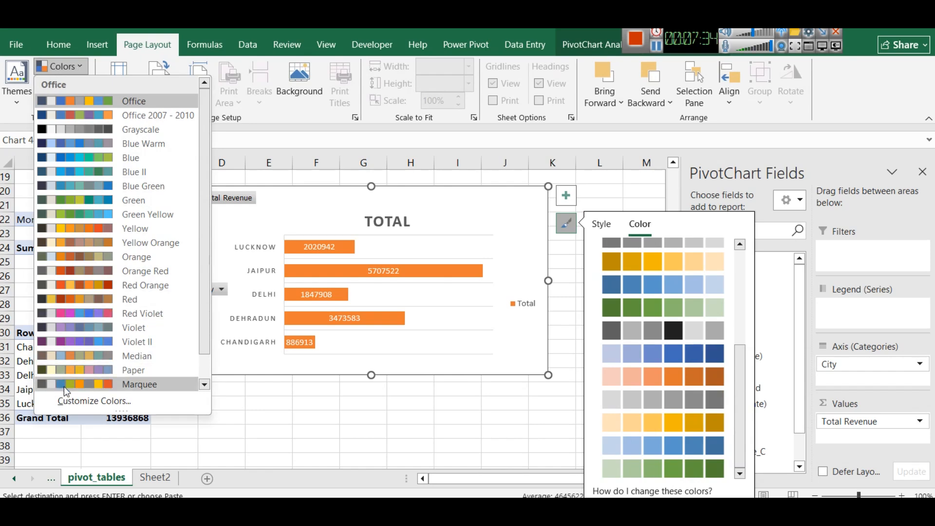
{"action": "left_click", "coordinate": [95, 401]}
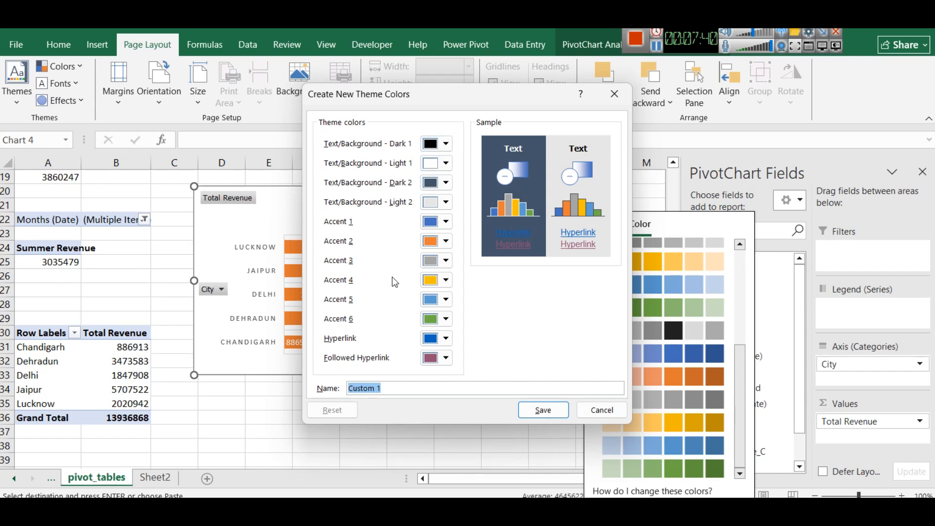
{"action": "left_click", "coordinate": [446, 226]}
{"action": "left_click", "coordinate": [472, 461]}
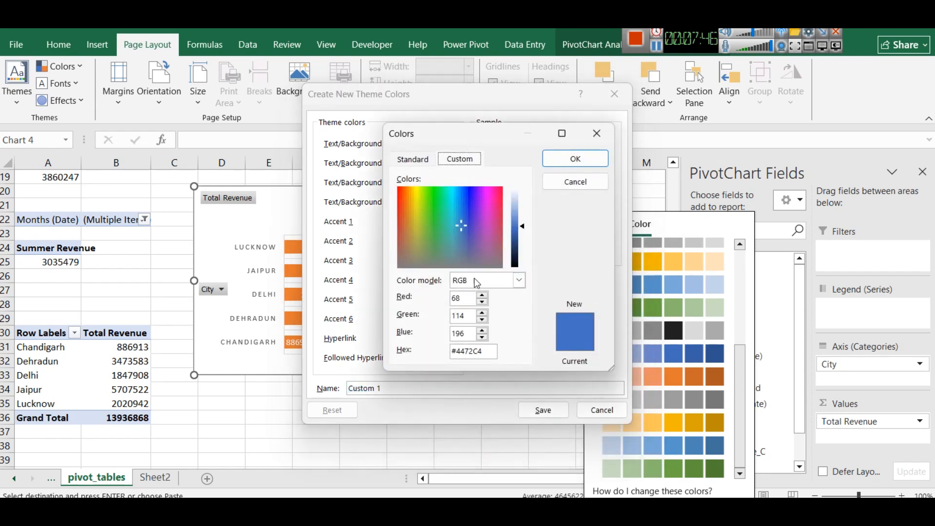
{"action": "left_click", "coordinate": [482, 357]}
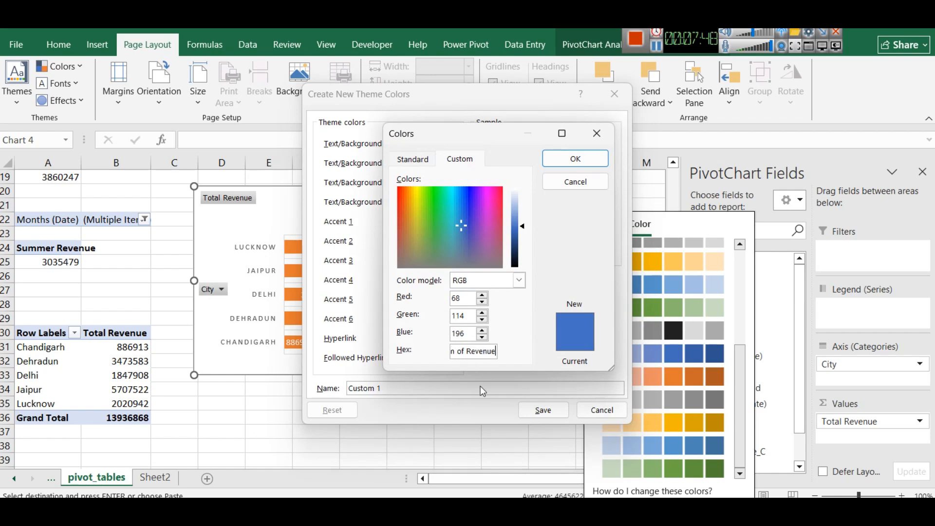
{"action": "left_click", "coordinate": [560, 178]}
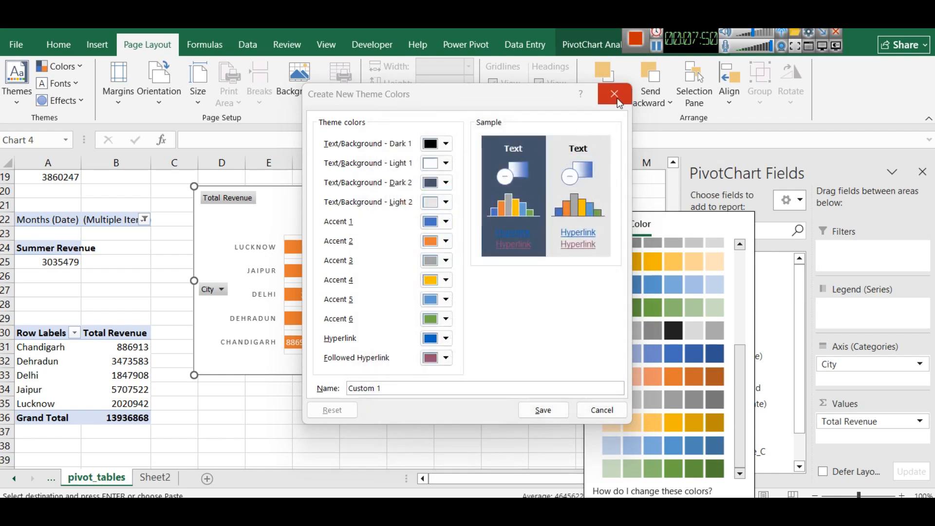
{"action": "left_click", "coordinate": [615, 95]}
On Sheet2, copy the hex code #217C60 from the fill colour of the green panel behind the slicers
{"action": "left_click", "coordinate": [155, 478]}
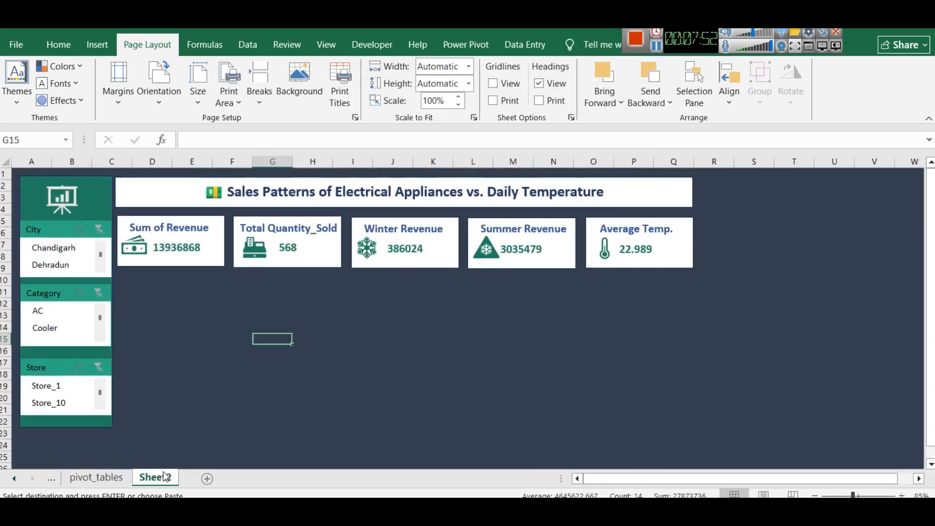
{"action": "left_click", "coordinate": [38, 189]}
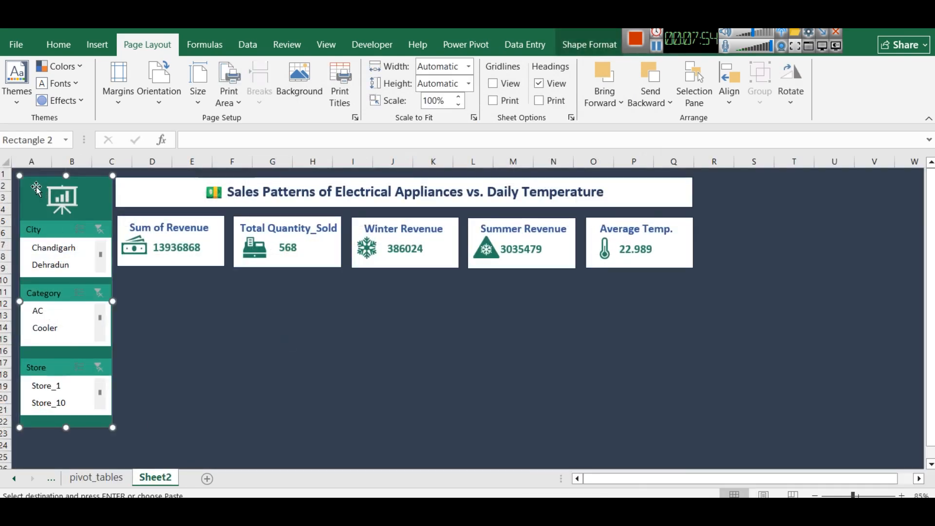
{"action": "left_click", "coordinate": [58, 45]}
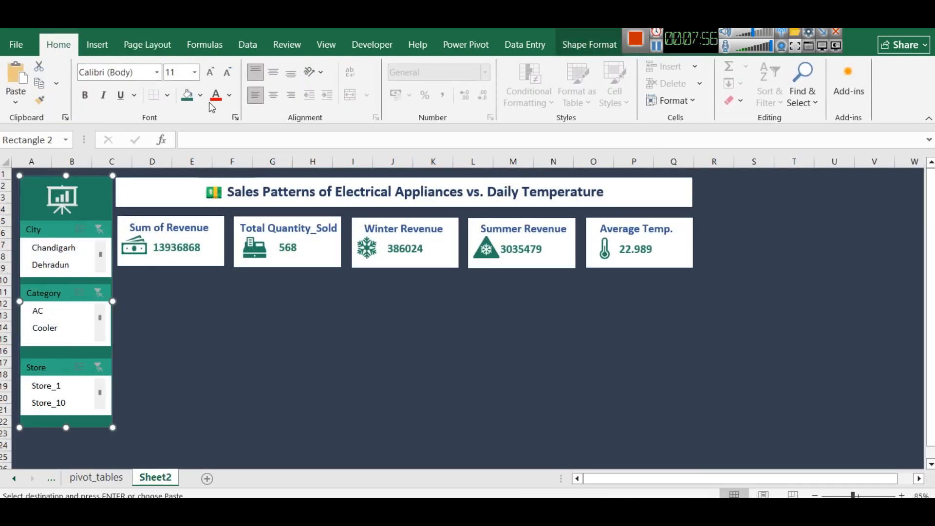
{"action": "left_click", "coordinate": [202, 95]}
{"action": "left_click", "coordinate": [222, 482]}
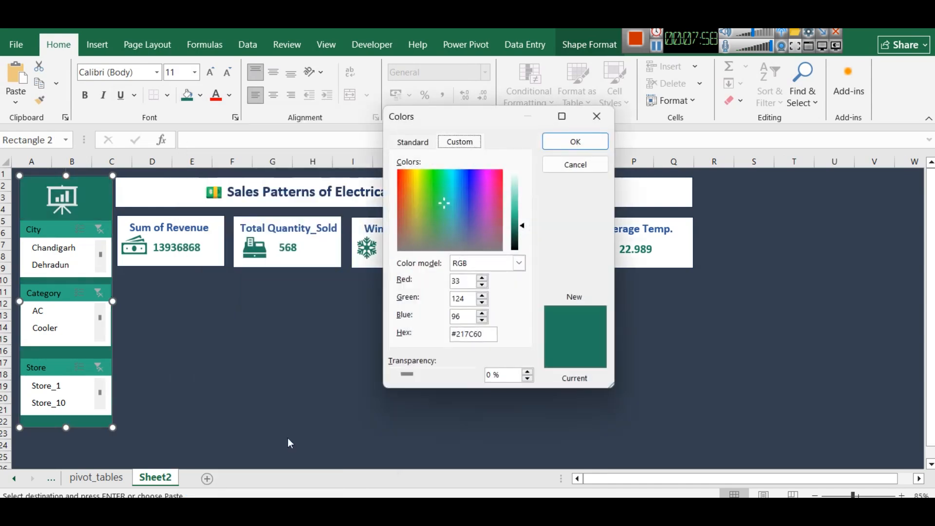
{"action": "left_click", "coordinate": [478, 334]}
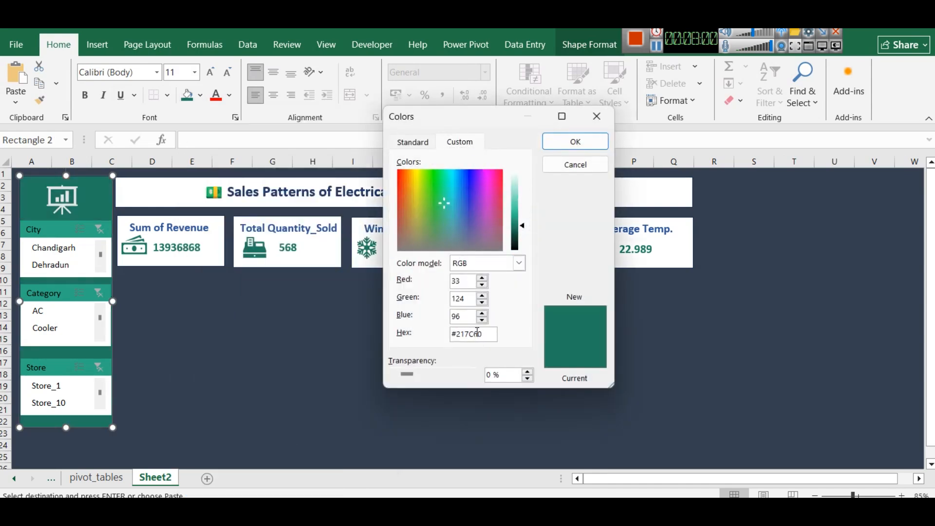
{"action": "double_click", "coordinate": [478, 334]}
{"action": "key", "text": "ctrl+c"}
{"action": "left_click", "coordinate": [568, 144]}
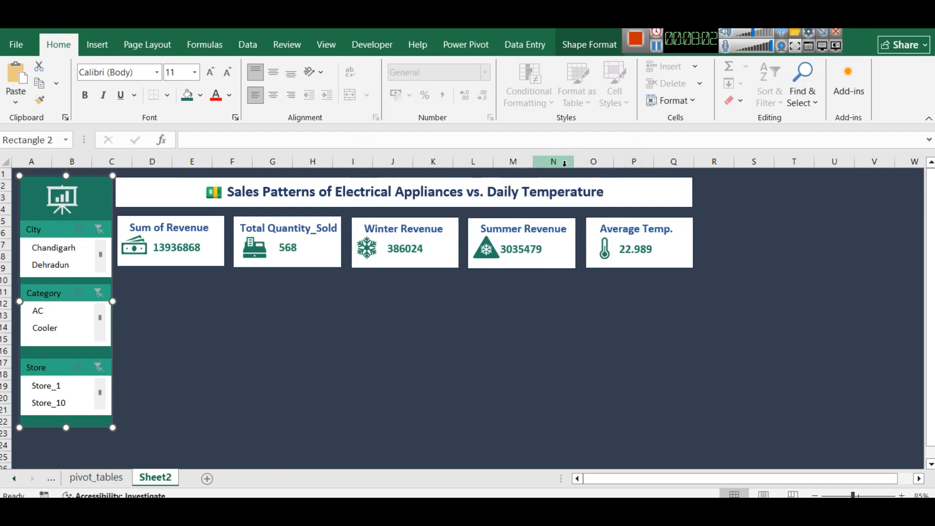
Switch to Notepad, paste the copied hex code #217C60 there, and return to the Excel dashboard
{"action": "key", "text": "super+r"}
{"action": "key", "text": "Return"}
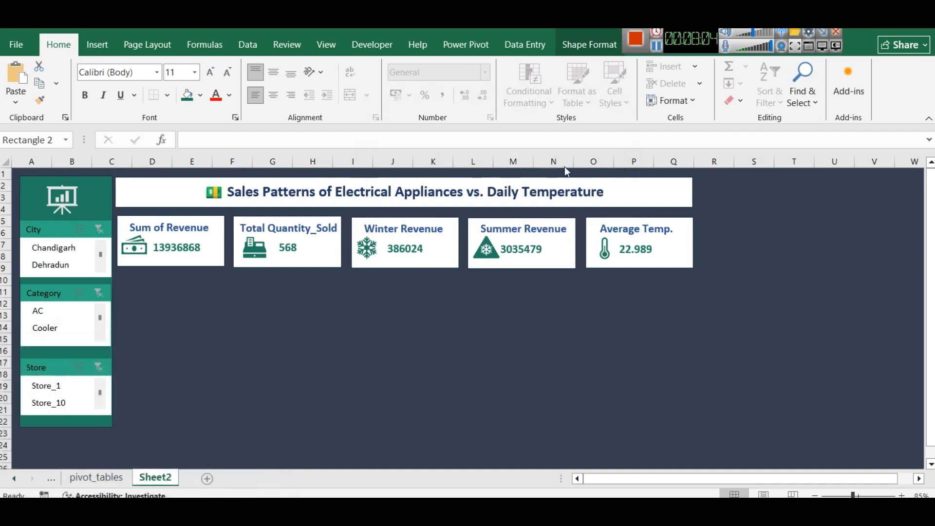
{"action": "key", "text": "ctrl+v"}
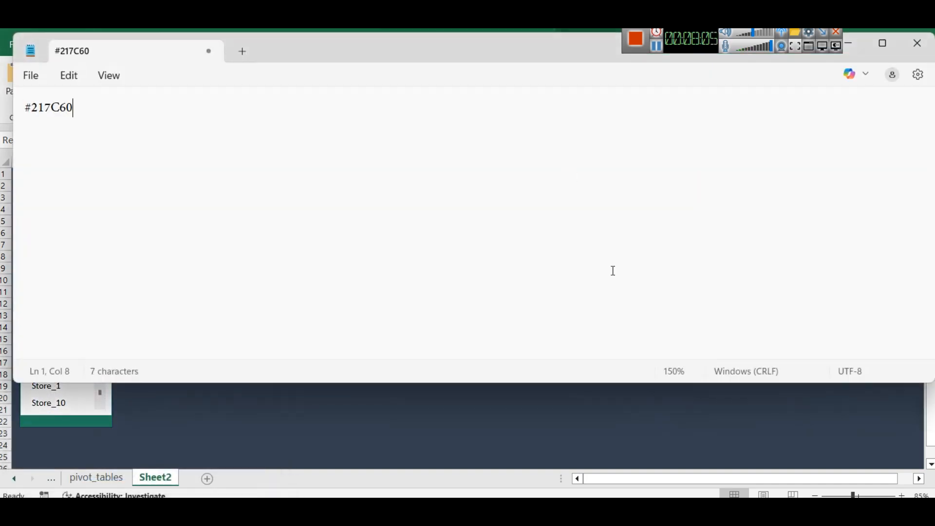
{"action": "left_click", "coordinate": [861, 47]}
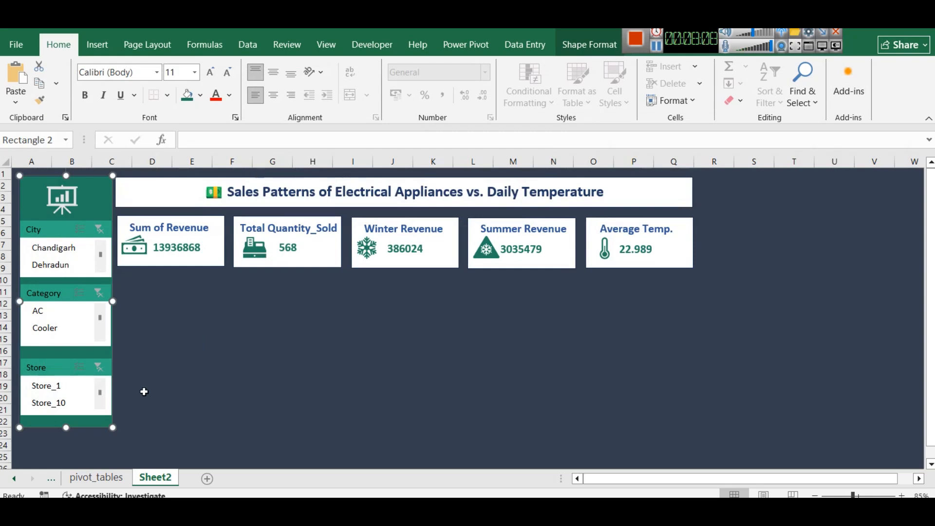
Save custom theme colours named Custom 1 with Accent 6 set to #217C60, and recolour the city revenue chart with the fourth Colorful palette
{"action": "left_click", "coordinate": [96, 477]}
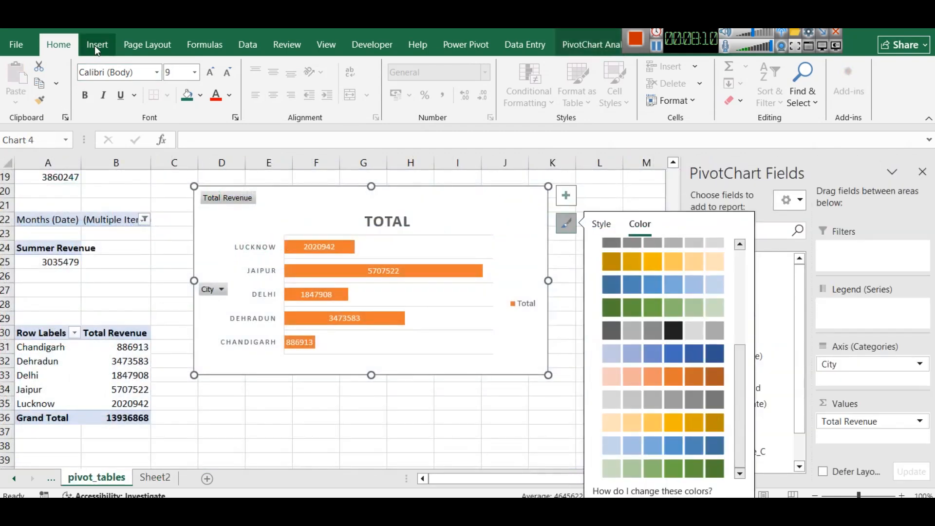
{"action": "left_click", "coordinate": [147, 44]}
{"action": "left_click", "coordinate": [74, 67]}
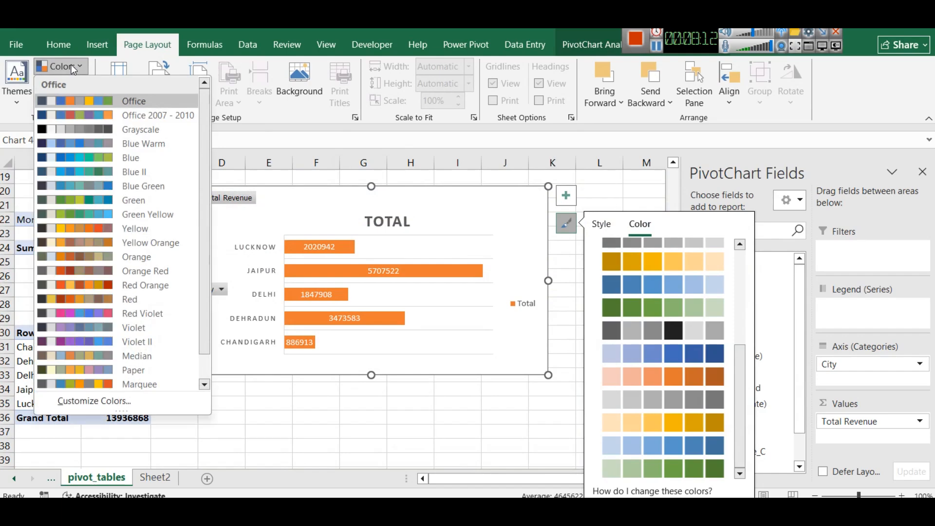
{"action": "left_click", "coordinate": [120, 402]}
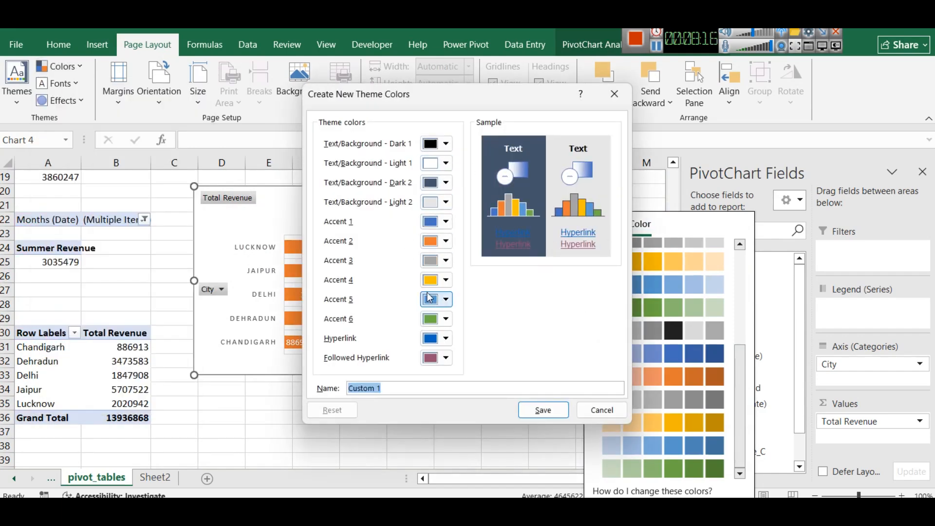
{"action": "left_click", "coordinate": [448, 320]}
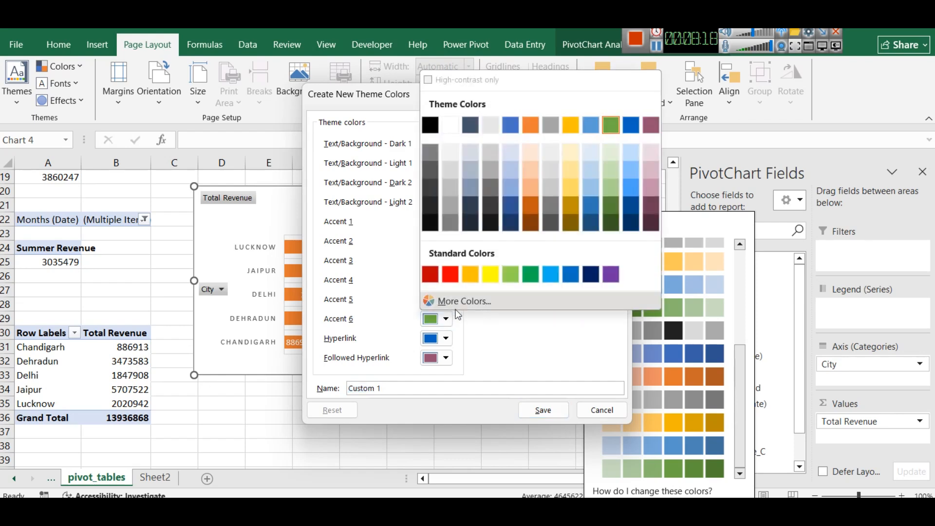
{"action": "left_click", "coordinate": [455, 303]}
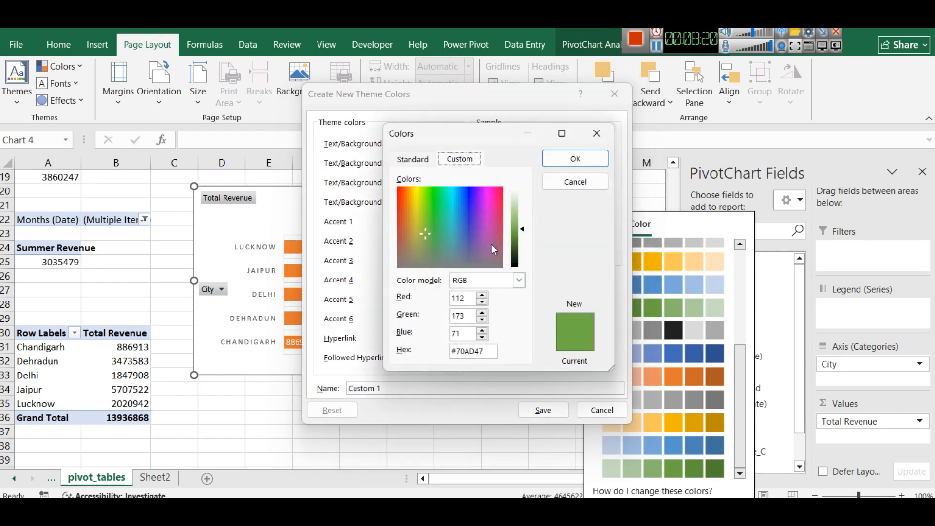
{"action": "double_click", "coordinate": [463, 352]}
{"action": "key", "text": "ctrl+v"}
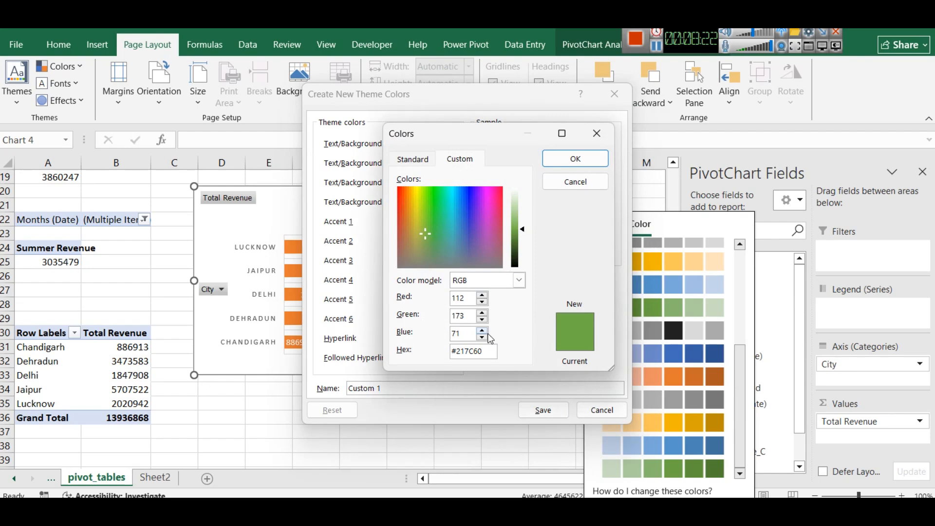
{"action": "left_click", "coordinate": [568, 154]}
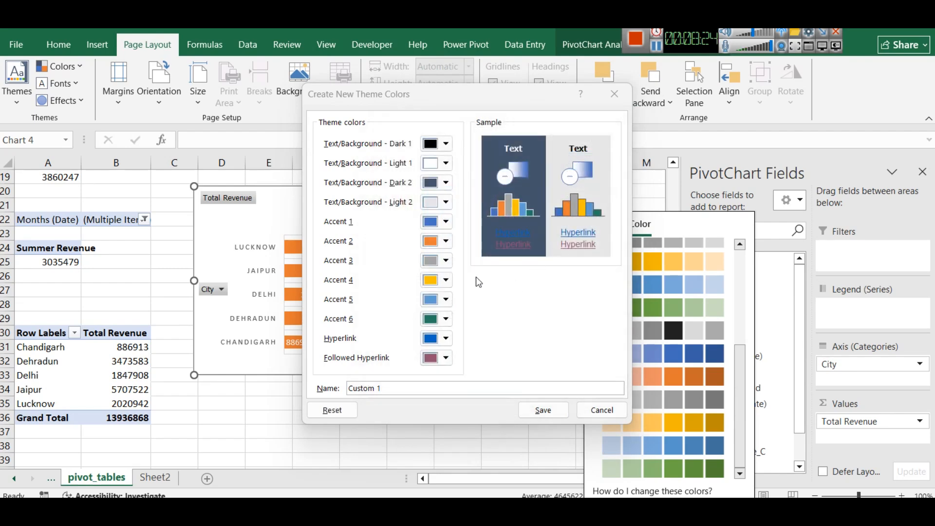
{"action": "left_click", "coordinate": [542, 410]}
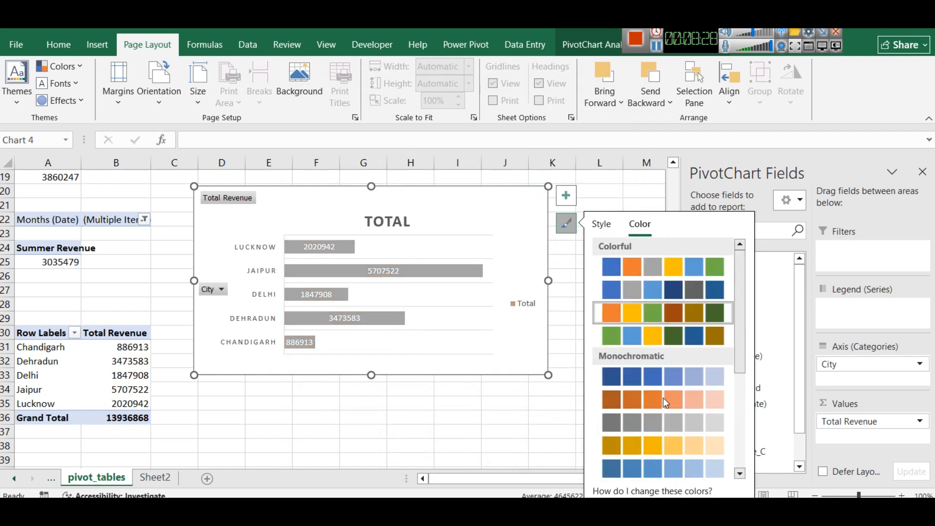
{"action": "left_click", "coordinate": [711, 336]}
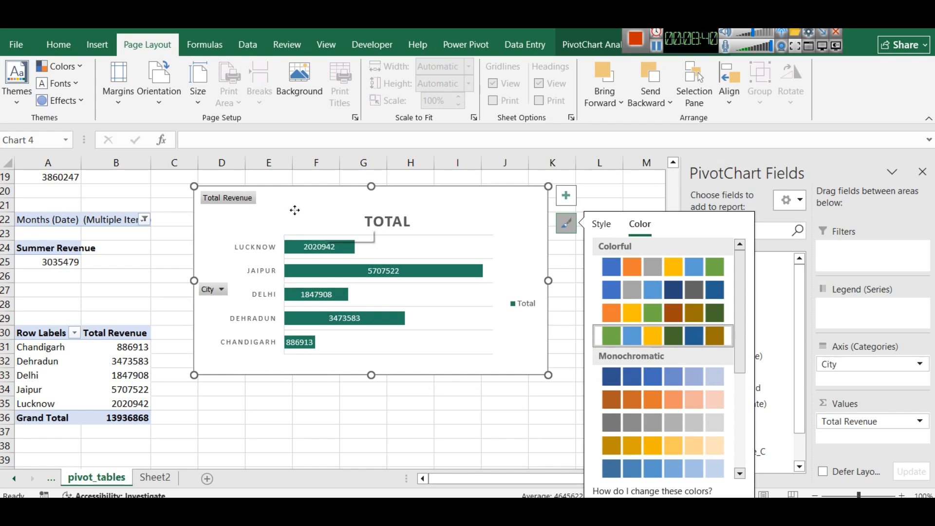
Shrink the city revenue chart beside its pivot table and move it from pivot_tables to Sheet2 by cutting and pasting
{"action": "left_click_drag", "start_coordinate": [295, 212], "coordinate": [307, 282]}
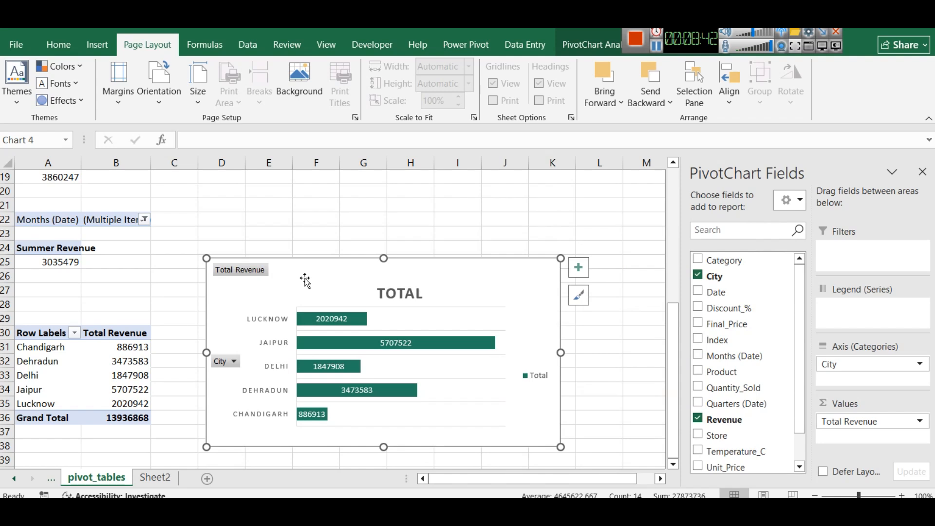
{"action": "left_click_drag", "start_coordinate": [561, 259], "coordinate": [464, 325]}
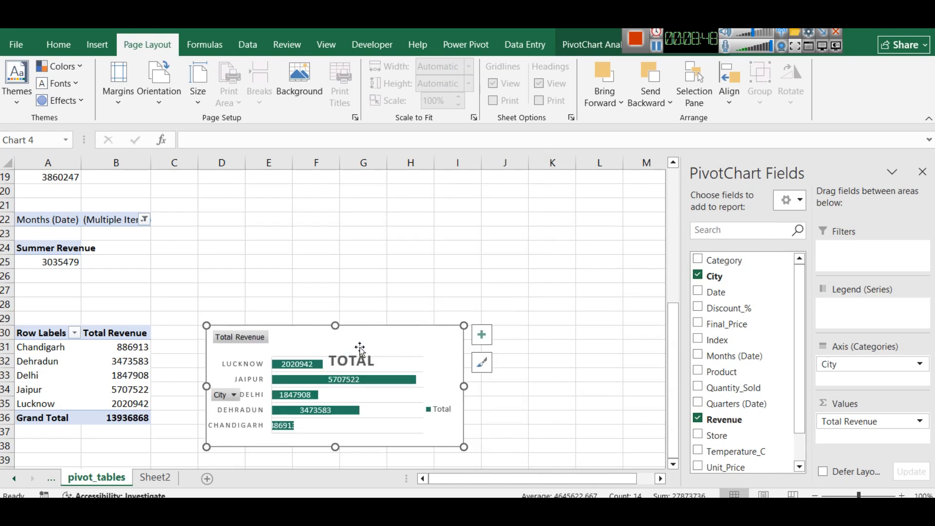
{"action": "key", "text": "ctrl+x"}
{"action": "left_click", "coordinate": [155, 478]}
{"action": "key", "text": "ctrl+v"}
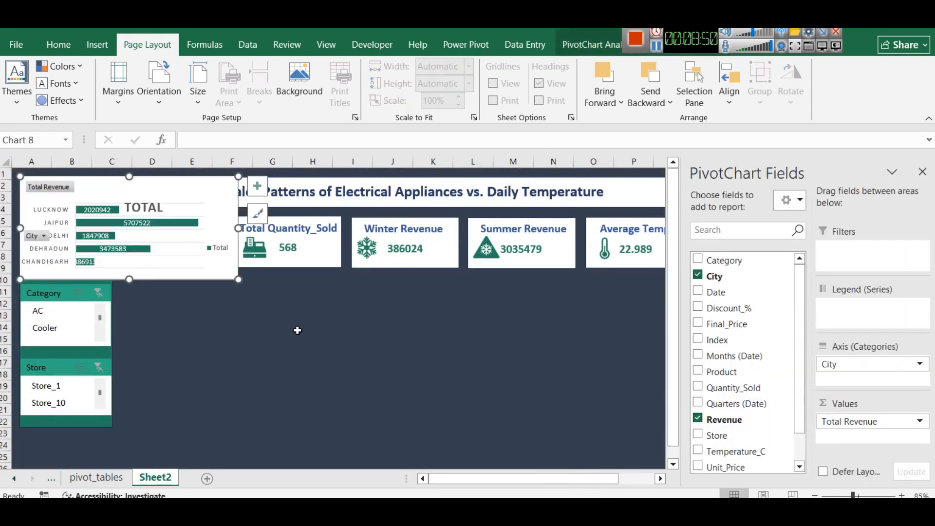
Title the pasted chart TOTAL REVENUE and fit it directly below the Sum of Revenue and Total Quantity_Sold cards, spanning their combined width
{"action": "left_click", "coordinate": [262, 342]}
{"action": "double_click", "coordinate": [155, 187]}
{"action": "left_click", "coordinate": [336, 330]}
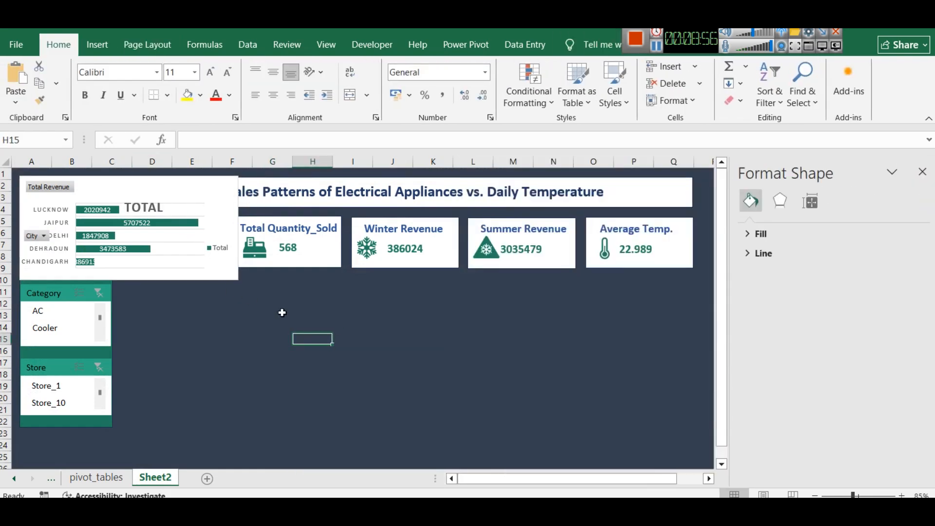
{"action": "left_click", "coordinate": [113, 186]}
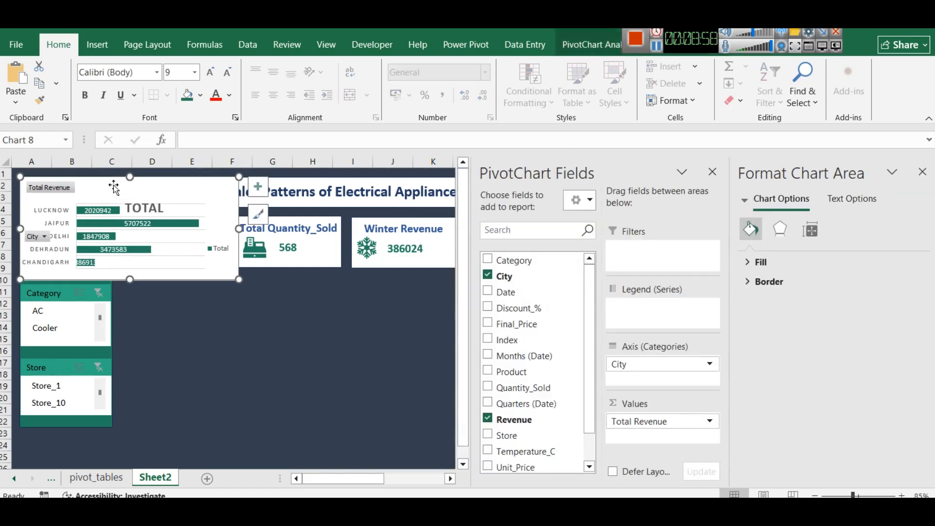
{"action": "mouse_move", "coordinate": [106, 185]}
{"action": "left_mouse_down"}
{"action": "mouse_move", "coordinate": [142, 201]}
{"action": "mouse_move", "coordinate": [209, 263]}
{"action": "mouse_move", "coordinate": [202, 277]}
{"action": "left_mouse_up"}
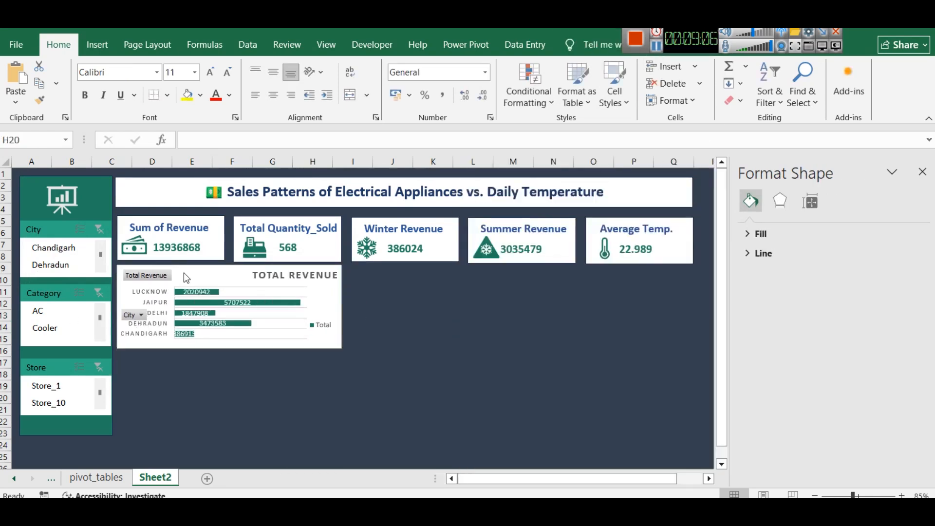
{"action": "left_click", "coordinate": [191, 274]}
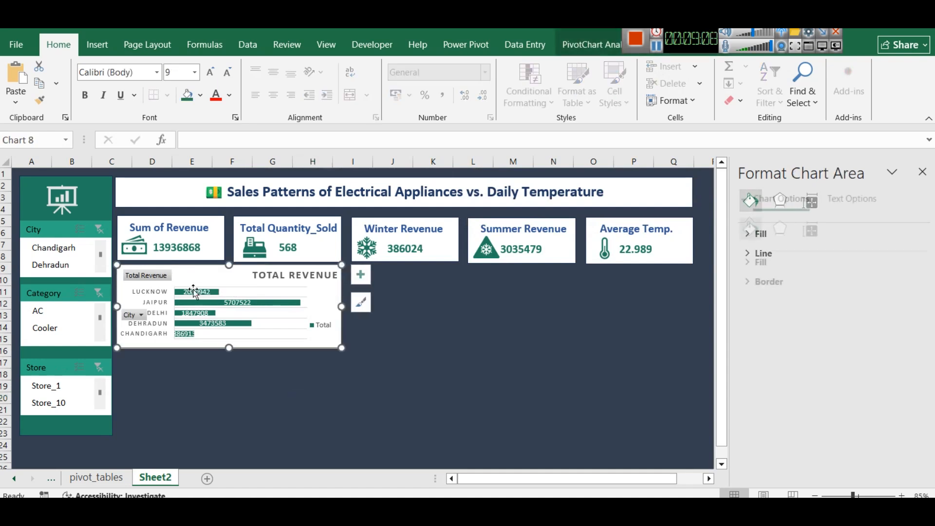
{"action": "left_click", "coordinate": [389, 347]}
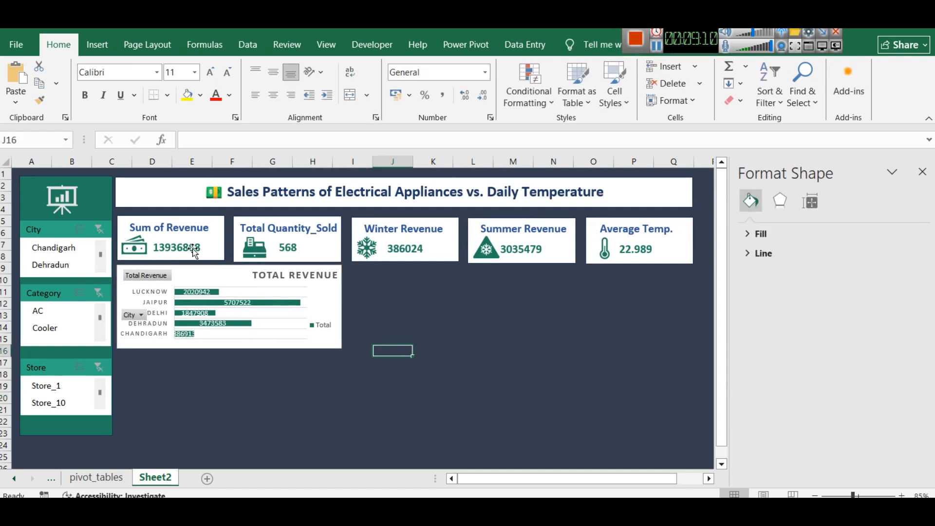
Nudge the Sum of Revenue card's background, label, value and money icon slightly up to leave a gap above the chart
{"action": "left_click", "coordinate": [141, 224]}
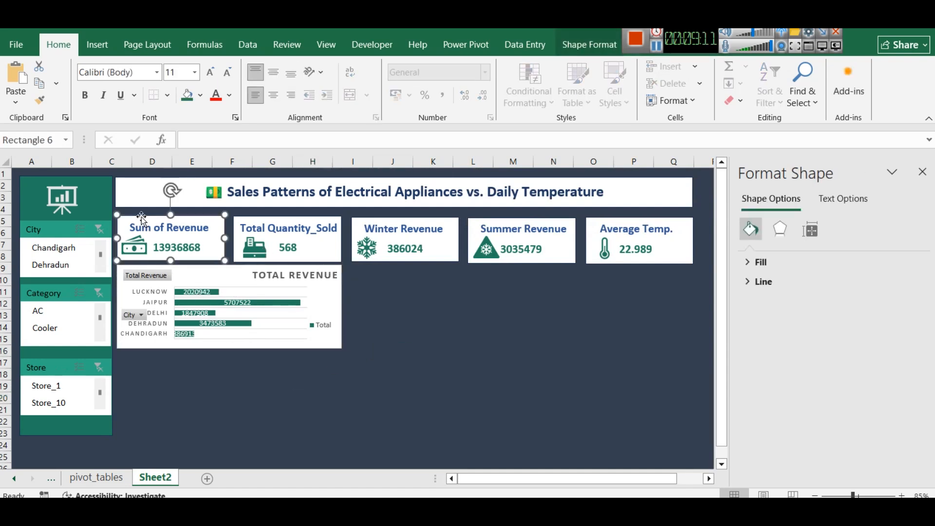
{"action": "left_click", "coordinate": [165, 230]}
{"action": "left_click", "coordinate": [162, 244]}
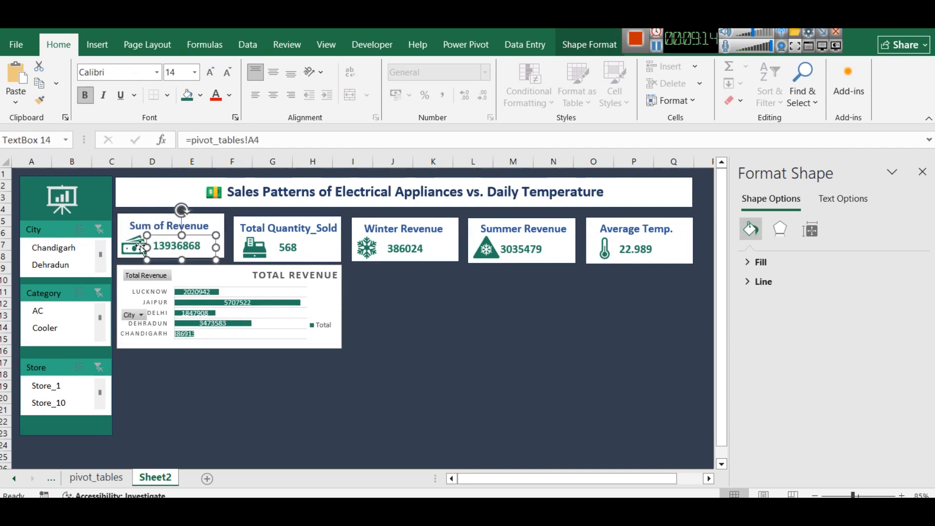
{"action": "left_click", "coordinate": [167, 249]}
Nudge the Total Quantity_Sold card's background, label, value and cash register icon up to line up with the Sum of Revenue card
{"action": "left_click", "coordinate": [275, 226]}
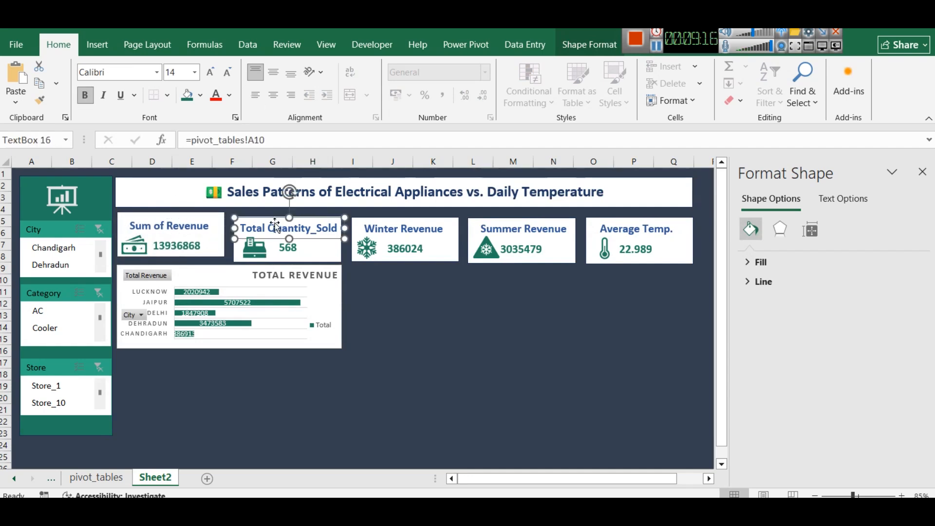
{"action": "left_click", "coordinate": [480, 291]}
{"action": "left_click", "coordinate": [337, 252]}
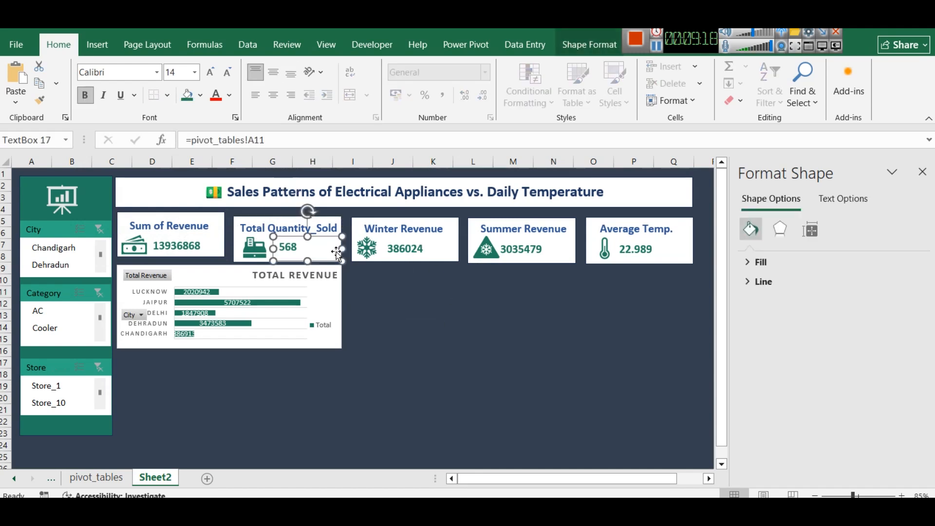
{"action": "left_click", "coordinate": [273, 217]}
{"action": "key", "text": "Up"}
{"action": "key", "text": "Up"}
{"action": "key", "text": "Up"}
{"action": "key", "text": "Up"}
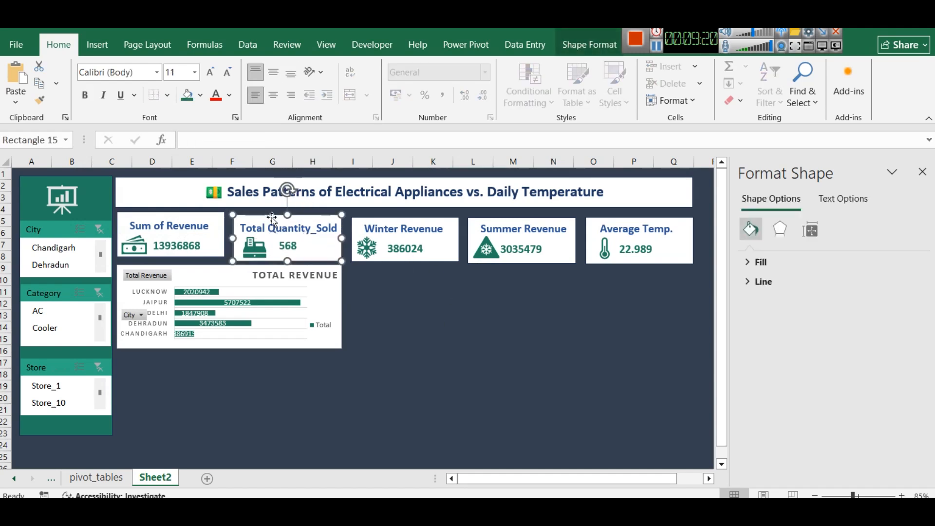
{"action": "left_click", "coordinate": [261, 227]}
{"action": "key", "text": "Up"}
{"action": "key", "text": "Up"}
{"action": "key", "text": "Up"}
{"action": "left_click", "coordinate": [261, 246]}
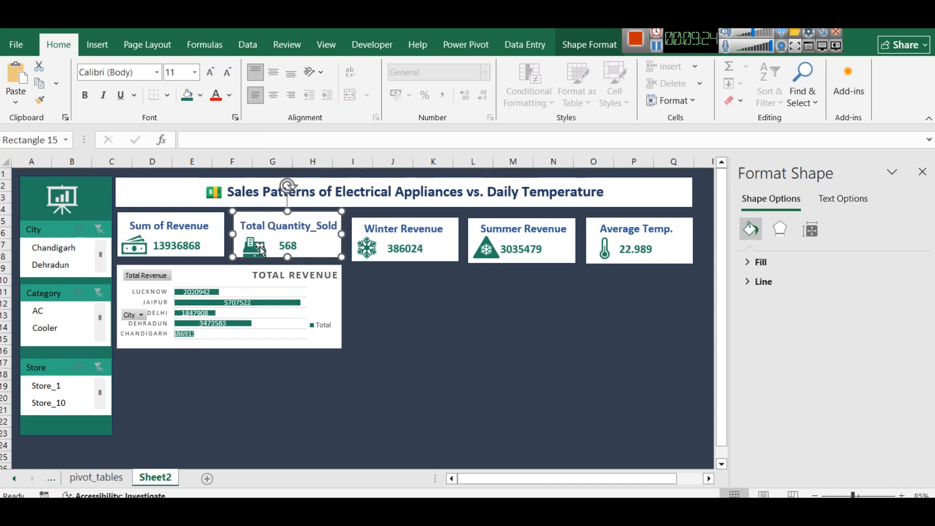
{"action": "left_click", "coordinate": [260, 247]}
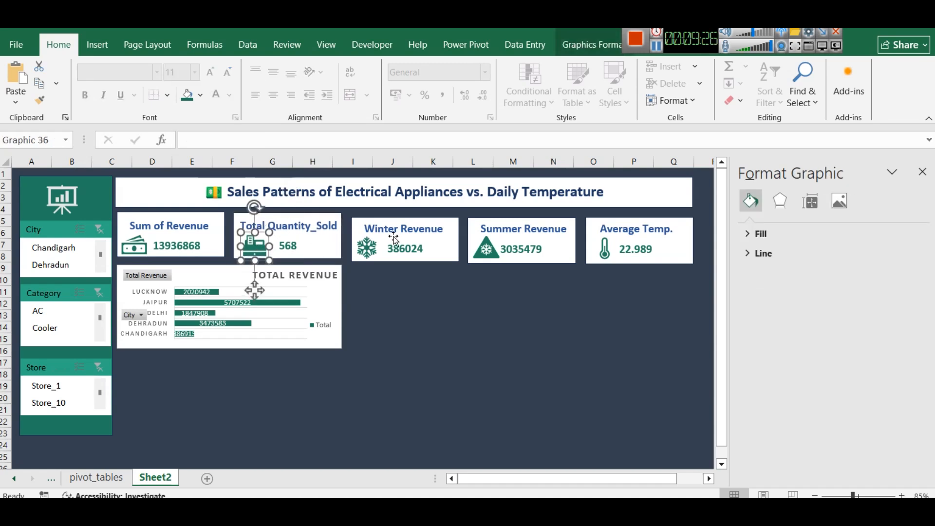
Nudge the Winter Revenue card's background, label, value and snowflake icon up, level with the cards beside it
{"action": "left_click", "coordinate": [398, 222]}
{"action": "left_click", "coordinate": [443, 250]}
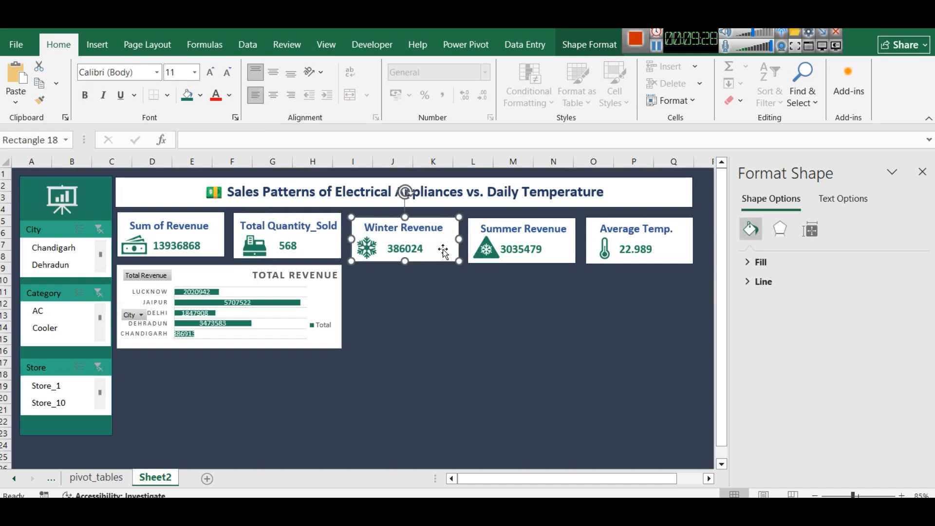
{"action": "left_click", "coordinate": [406, 231]}
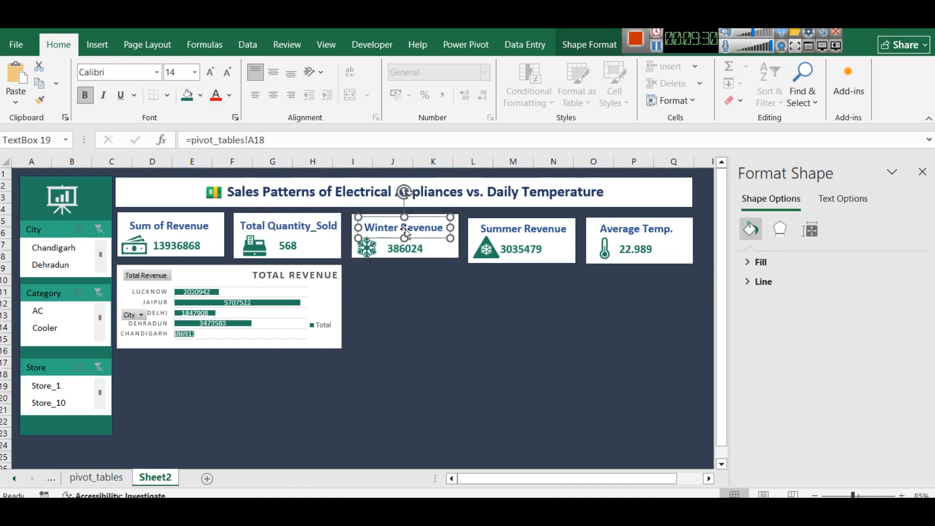
{"action": "key", "text": "Up"}
{"action": "key", "text": "Up"}
{"action": "left_click", "coordinate": [408, 245]}
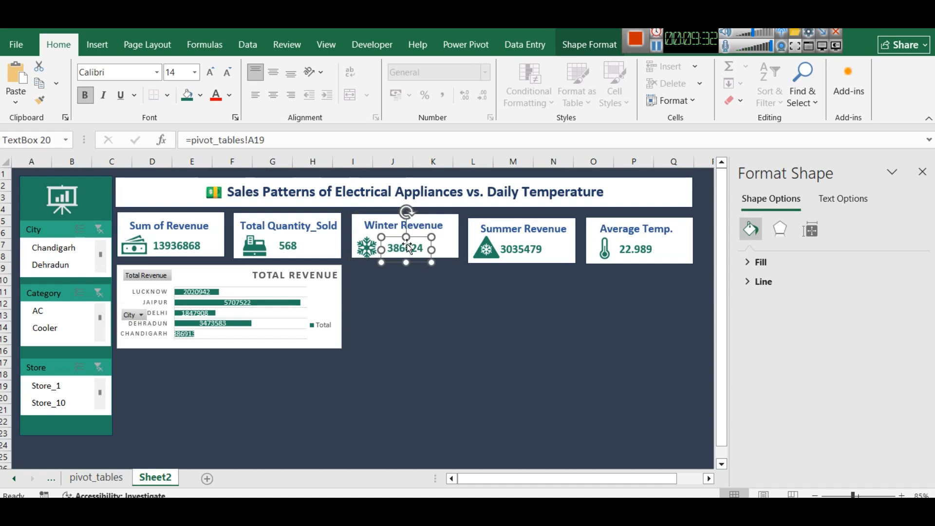
{"action": "left_click", "coordinate": [360, 249]}
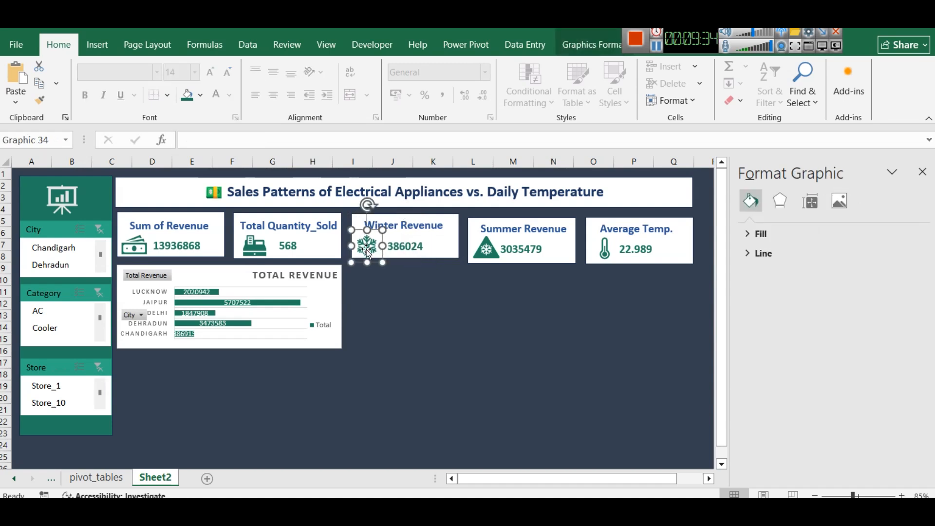
Raise the white background of the Summer Revenue card level with the Winter Revenue card, nudging its label and value up slightly
{"action": "left_click", "coordinate": [514, 223]}
{"action": "left_click", "coordinate": [559, 253]}
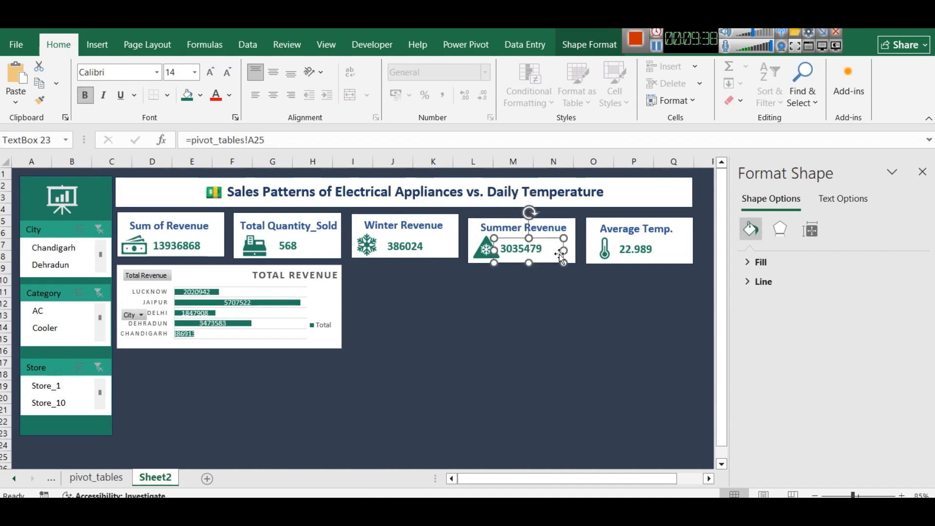
{"action": "key", "text": "Up"}
{"action": "left_click", "coordinate": [475, 223]}
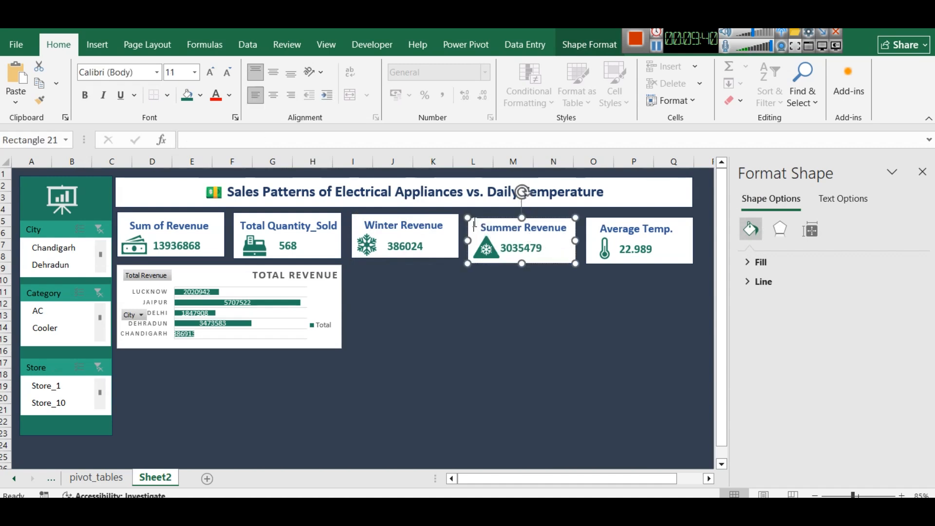
{"action": "left_click", "coordinate": [511, 281]}
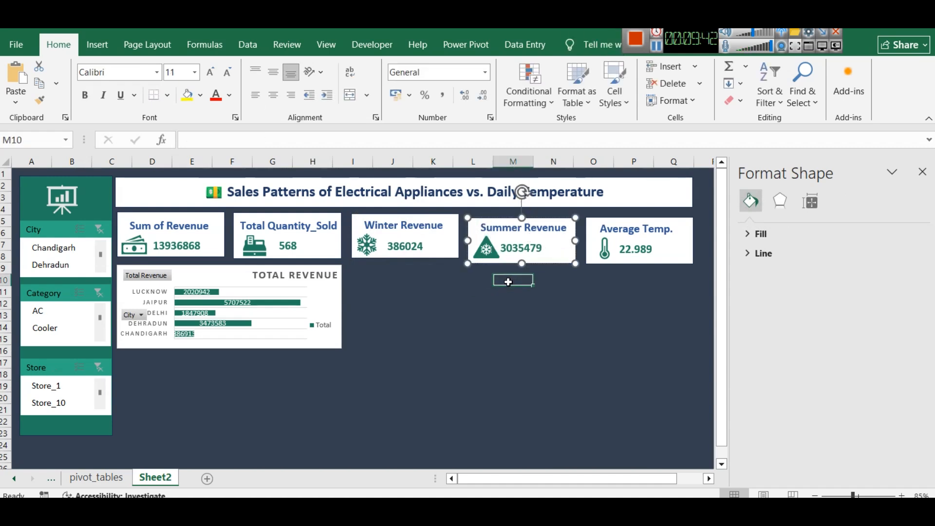
{"action": "left_click", "coordinate": [469, 231]}
{"action": "key", "text": "Up"}
{"action": "key", "text": "Up"}
{"action": "key", "text": "Up"}
{"action": "key", "text": "Up"}
{"action": "key", "text": "Up"}
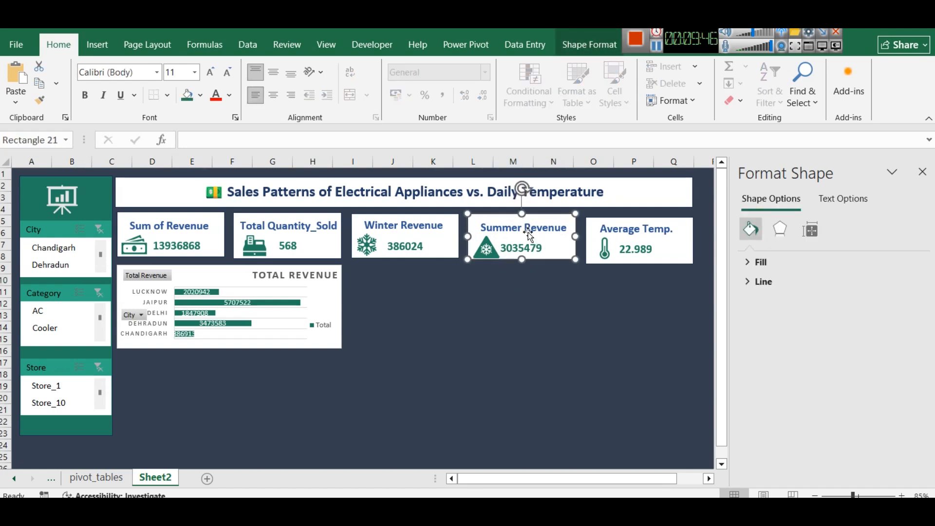
Align the Summer Revenue card's label, value and triangle icon with the neighbouring cards, shifting the value slightly right of the icon
{"action": "left_click", "coordinate": [529, 233]}
{"action": "key", "text": "Up"}
{"action": "key", "text": "Up"}
{"action": "key", "text": "Up"}
{"action": "left_click", "coordinate": [526, 250]}
{"action": "key", "text": "Right"}
{"action": "key", "text": "Right"}
{"action": "key", "text": "Right"}
{"action": "key", "text": "Right"}
{"action": "key", "text": "Up"}
{"action": "key", "text": "Up"}
{"action": "key", "text": "Up"}
{"action": "key", "text": "Up"}
{"action": "left_click", "coordinate": [483, 246]}
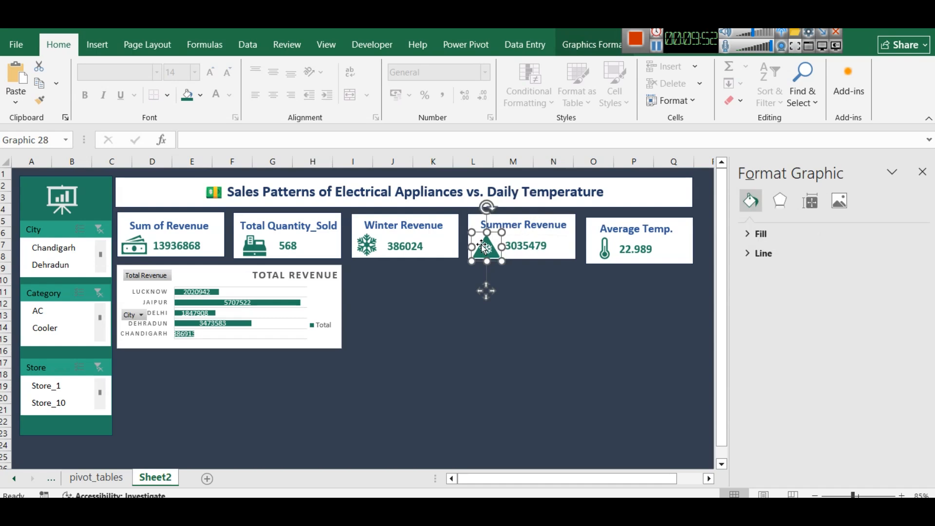
{"action": "left_click", "coordinate": [512, 316]}
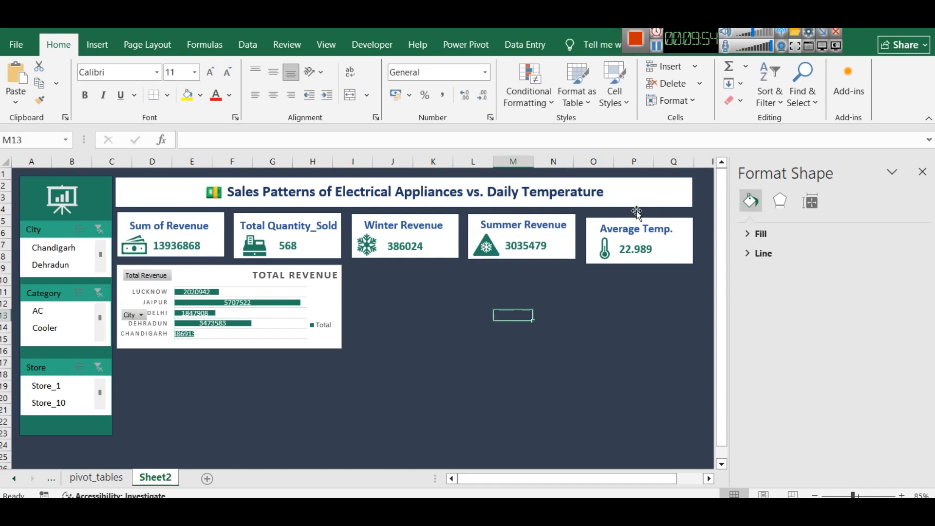
Nudge the Average Temp. card's background, label, value and thermometer icon up to line up with the other cards
{"action": "left_click", "coordinate": [629, 223]}
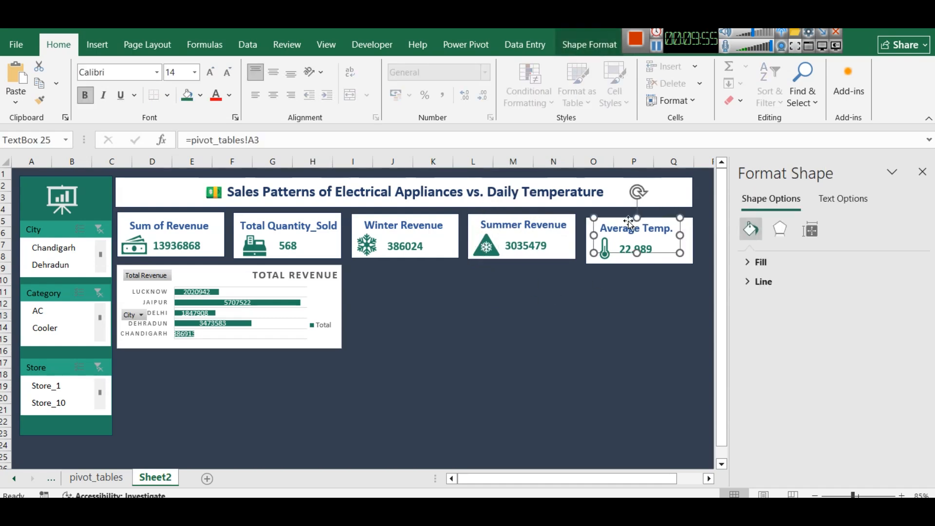
{"action": "left_click", "coordinate": [672, 263]}
{"action": "left_click", "coordinate": [688, 225]}
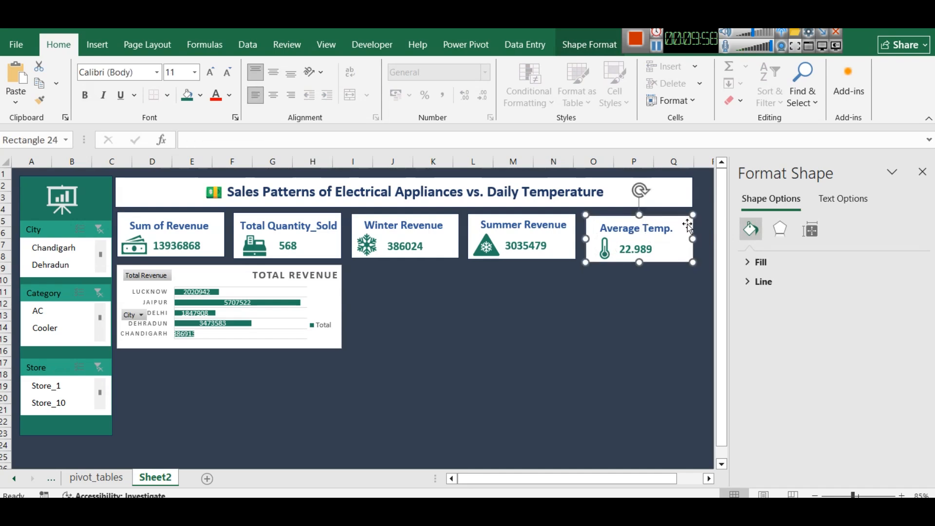
{"action": "left_click", "coordinate": [635, 229]}
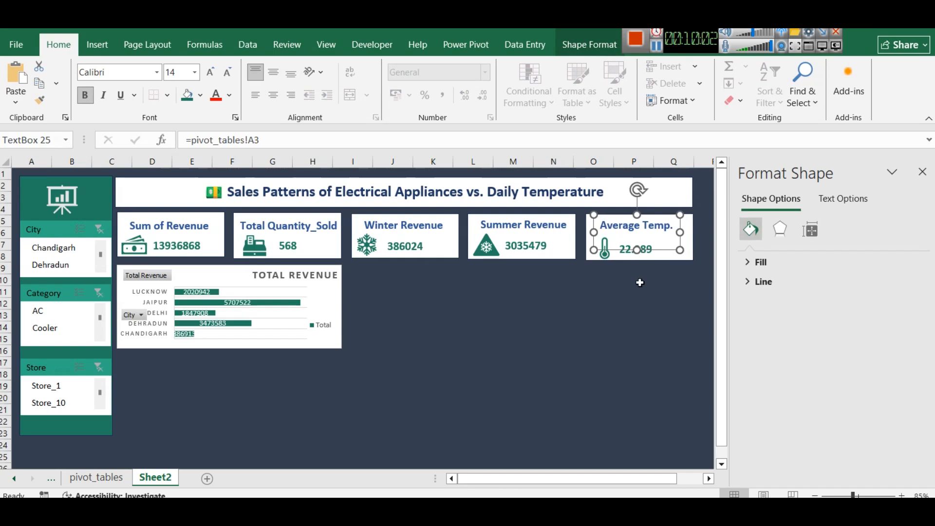
{"action": "left_click", "coordinate": [636, 279]}
{"action": "left_click", "coordinate": [637, 246]}
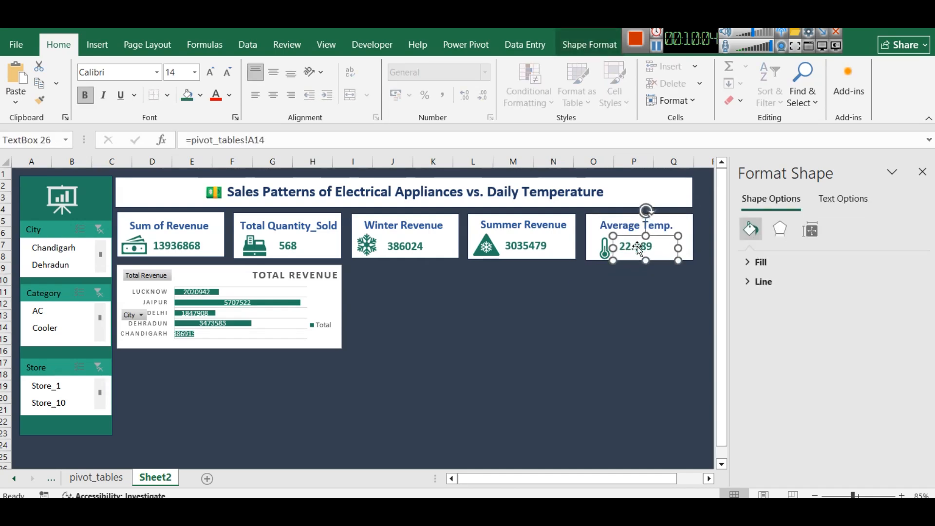
{"action": "left_click", "coordinate": [604, 251]}
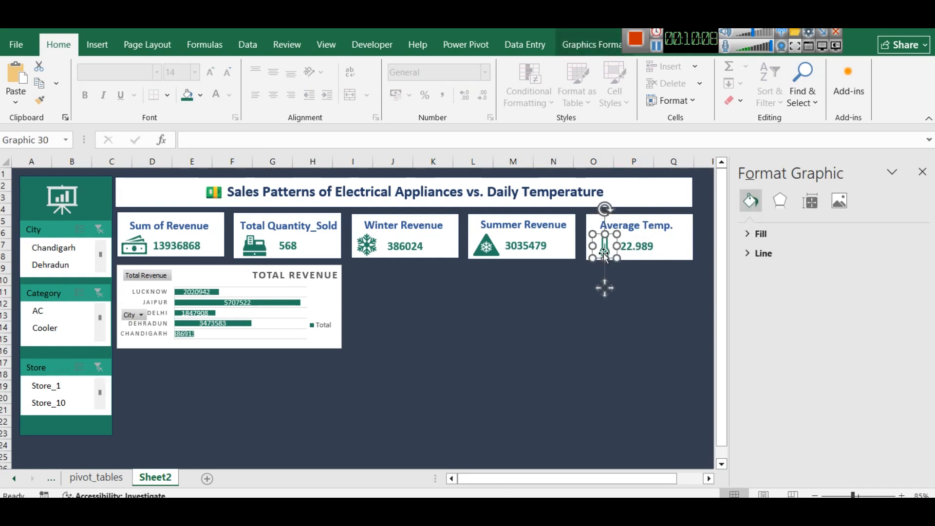
{"action": "left_click", "coordinate": [538, 295]}
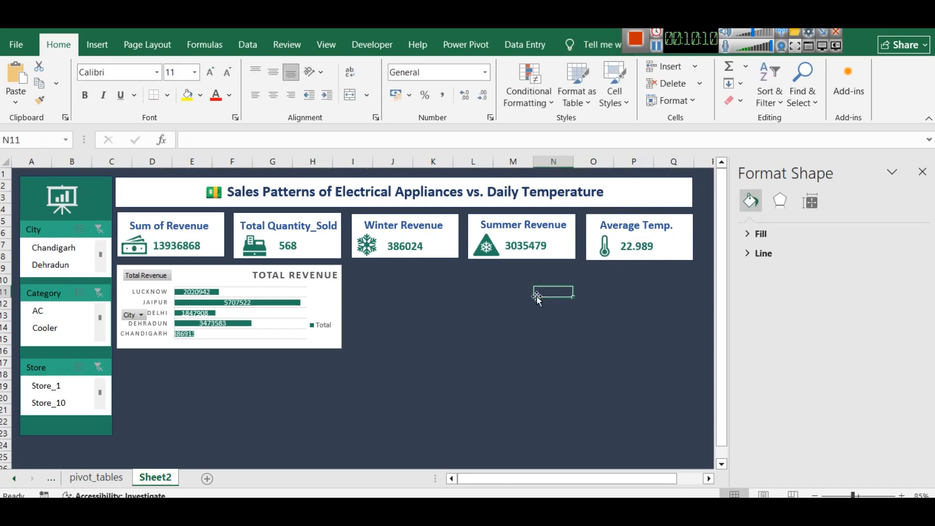
{"action": "left_click", "coordinate": [134, 316]}
{"action": "left_click", "coordinate": [135, 317]}
{"action": "left_click", "coordinate": [132, 317]}
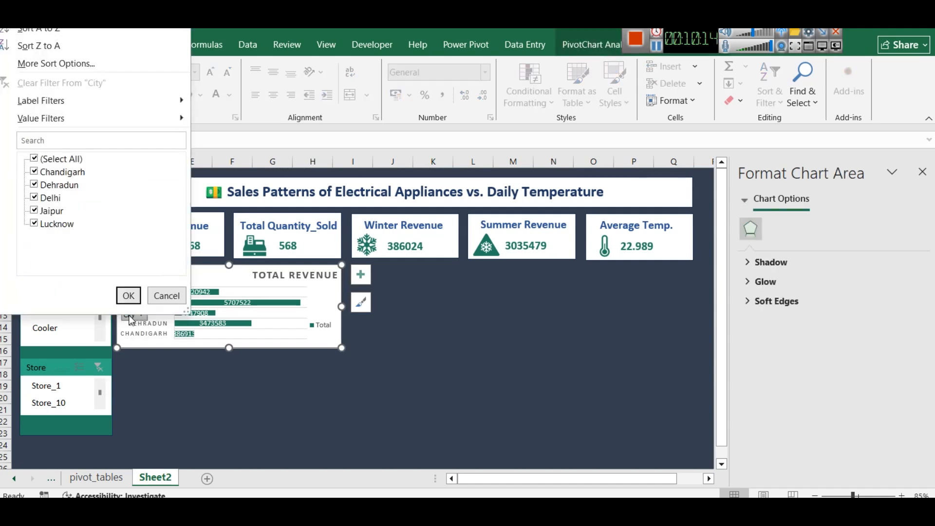
{"action": "left_click", "coordinate": [134, 317]}
{"action": "left_click", "coordinate": [134, 316]}
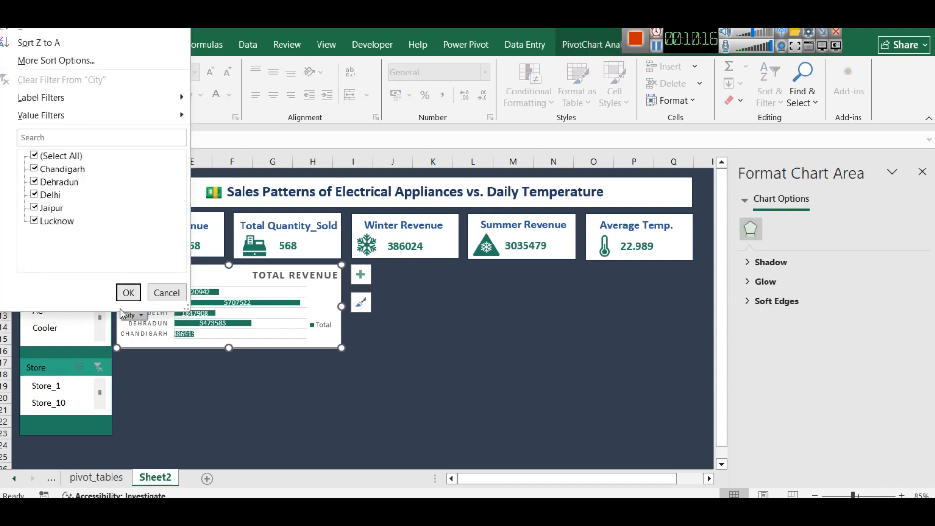
{"action": "left_click", "coordinate": [162, 292]}
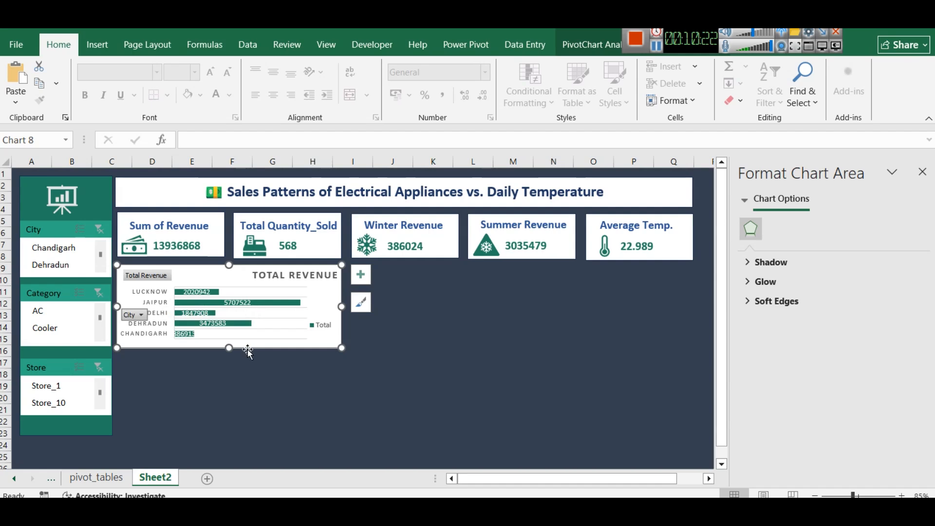
Try enlarging the Total Revenue by city chart below the KPI cards and repositioning its City filter button, returning it to two cards' width
{"action": "left_click_drag", "start_coordinate": [342, 348], "coordinate": [410, 373]}
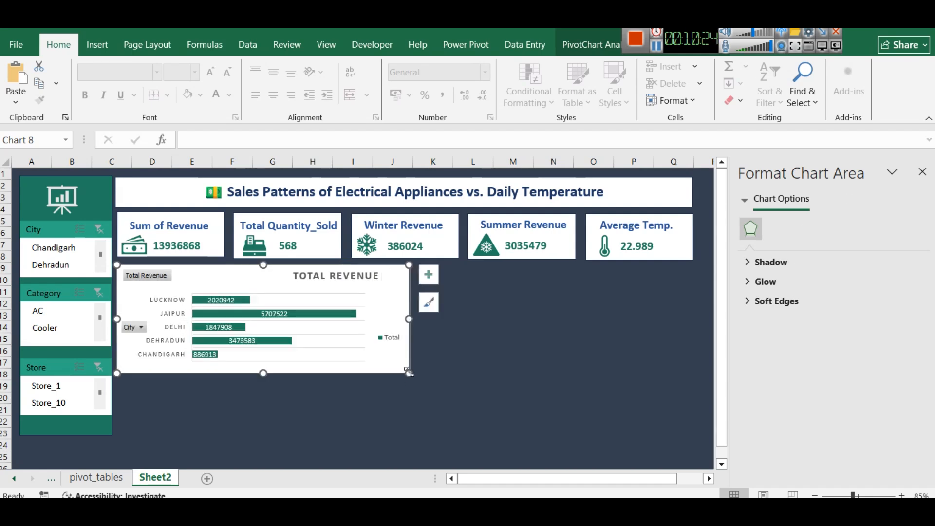
{"action": "left_click", "coordinate": [134, 328]}
{"action": "left_click", "coordinate": [166, 305]}
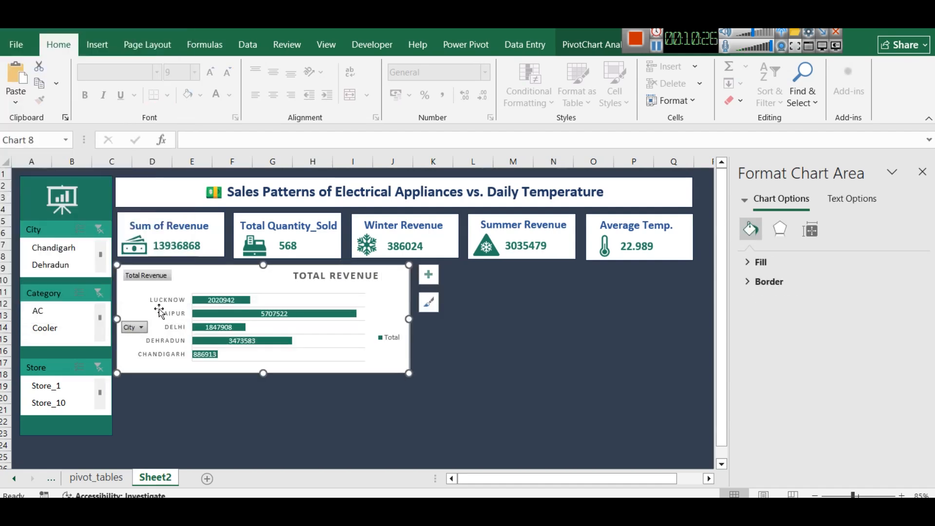
{"action": "left_click", "coordinate": [134, 327]}
{"action": "left_click", "coordinate": [229, 363]}
{"action": "left_click_drag", "start_coordinate": [409, 307], "coordinate": [341, 308]}
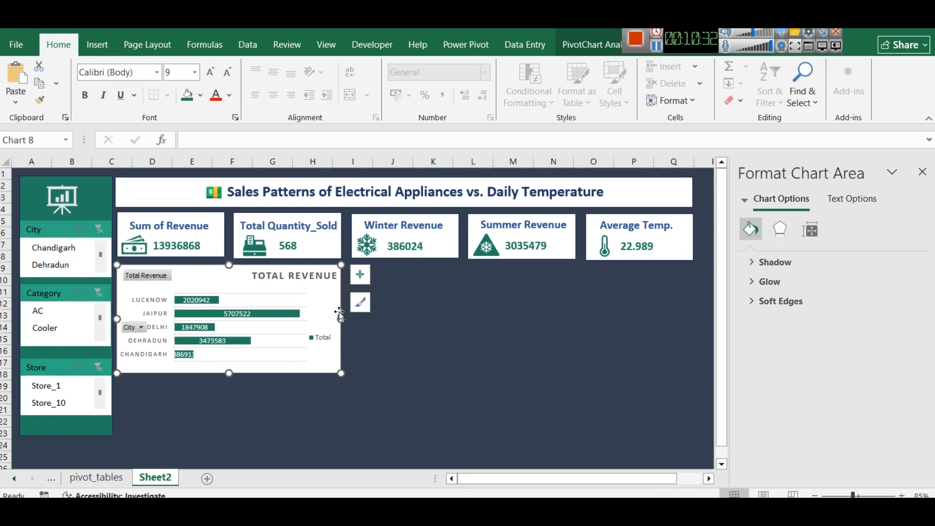
{"action": "left_click", "coordinate": [362, 362]}
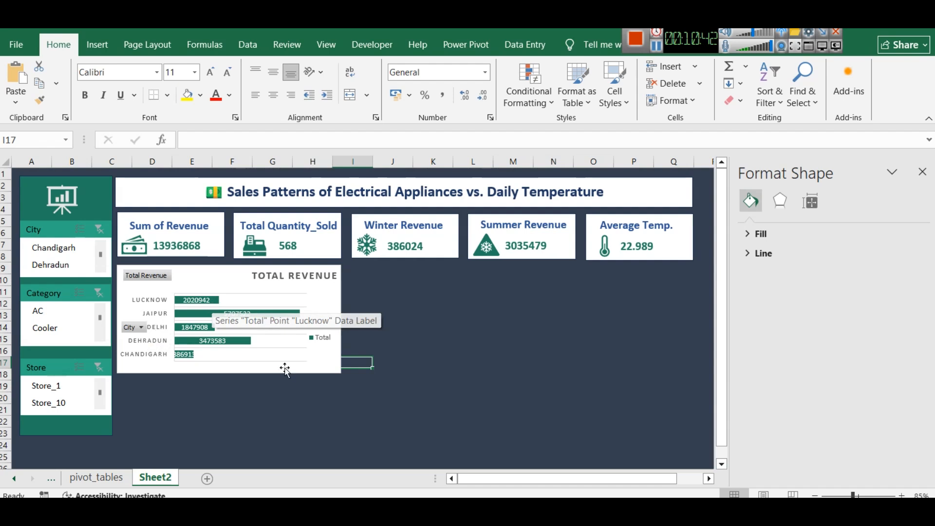
Shorten the Total Revenue chart to end around row 15 and widen it slightly past the Total Quantity_Sold card
{"action": "left_click", "coordinate": [242, 364]}
{"action": "left_click", "coordinate": [227, 374]}
{"action": "left_click_drag", "start_coordinate": [229, 374], "coordinate": [229, 343]}
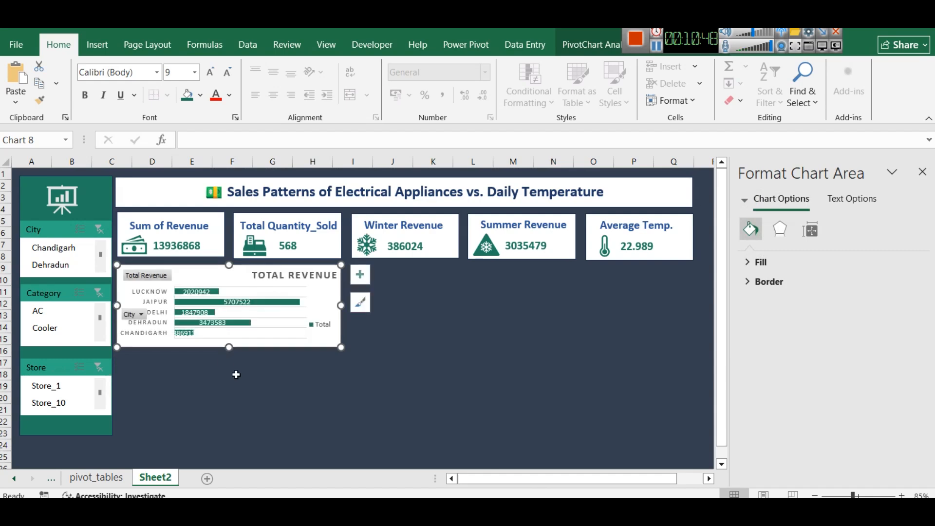
{"action": "left_click", "coordinate": [246, 376]}
{"action": "left_click", "coordinate": [447, 364]}
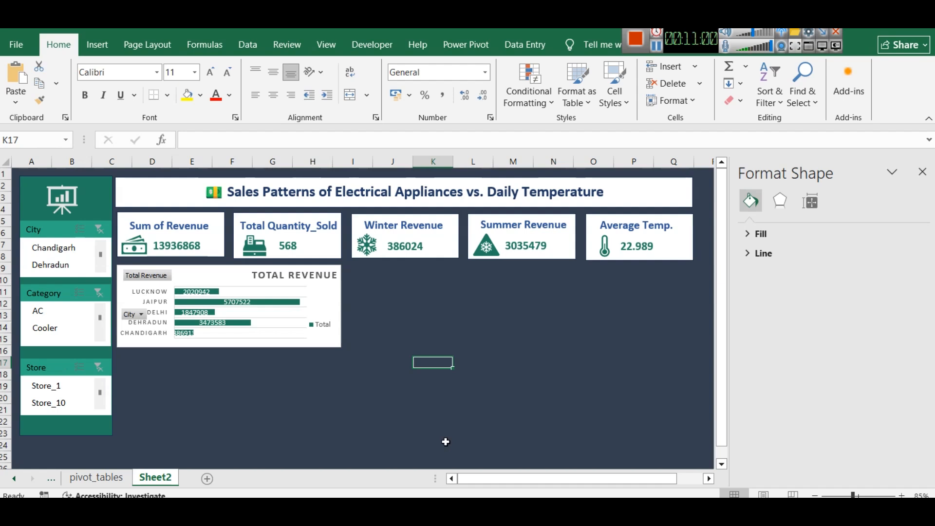
{"action": "left_click", "coordinate": [330, 305]}
{"action": "left_click_drag", "start_coordinate": [341, 306], "coordinate": [378, 305]}
{"action": "left_click", "coordinate": [441, 352]}
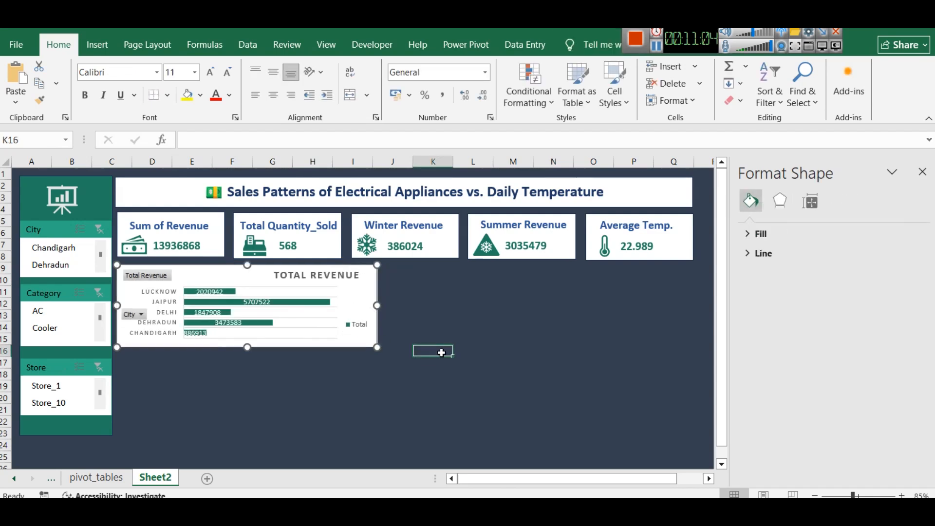
Copy the city revenue pivot table on the pivot_tables sheet and paste it below, starting at cell A40
{"action": "left_click", "coordinate": [83, 471]}
{"action": "left_click_drag", "start_coordinate": [112, 418], "coordinate": [29, 333]}
{"action": "key", "text": "ctrl+c"}
{"action": "scroll", "coordinate": [87, 356], "scroll_direction": "down", "scroll_amount": 3}
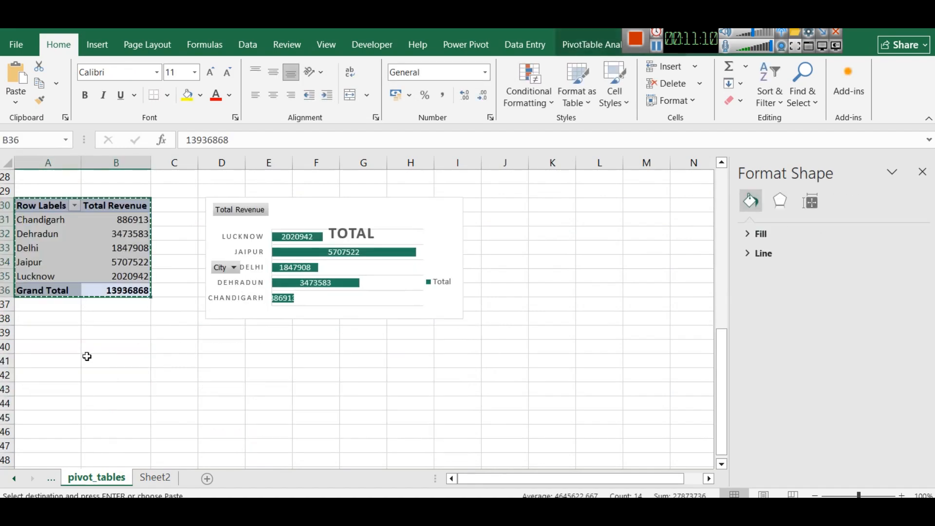
{"action": "left_click", "coordinate": [25, 347]}
{"action": "key", "text": "ctrl+v"}
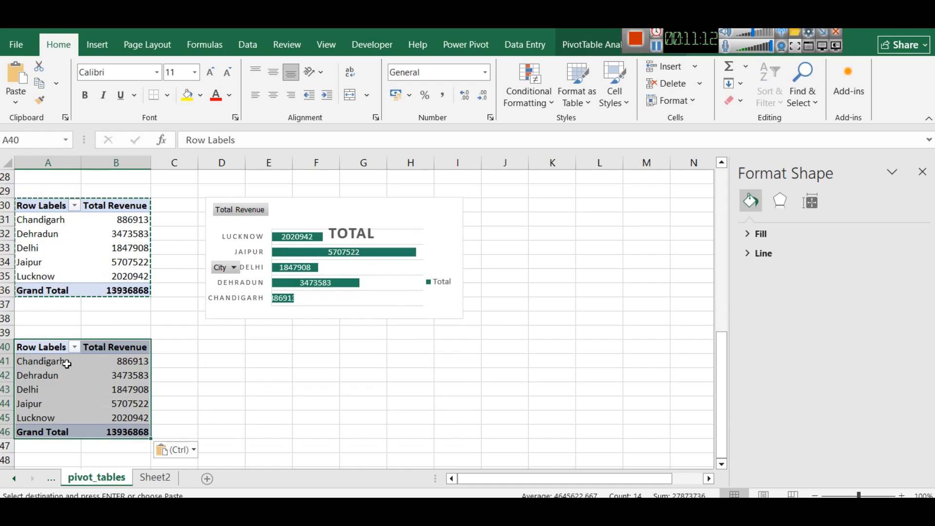
Replace City with Store as the row field of the pasted pivot table, keeping Total Revenue as the value
{"action": "left_click", "coordinate": [66, 347]}
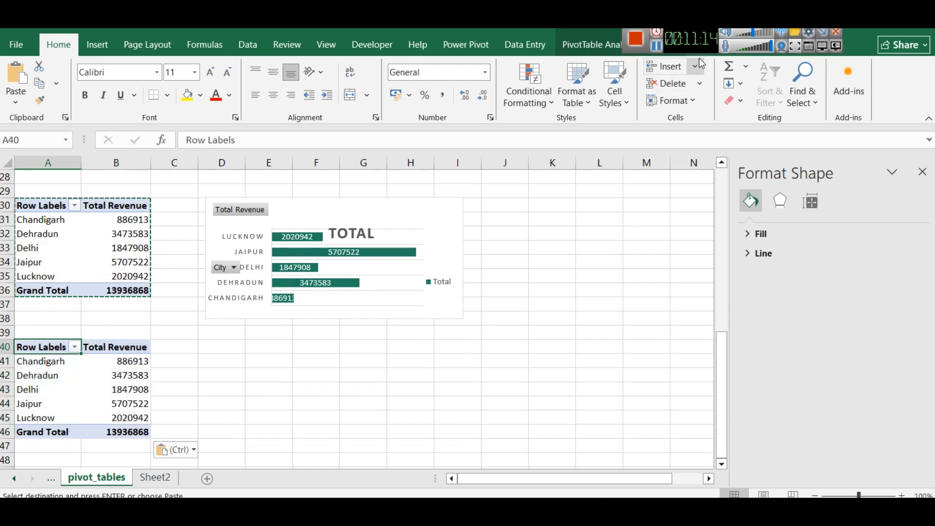
{"action": "left_click", "coordinate": [621, 47]}
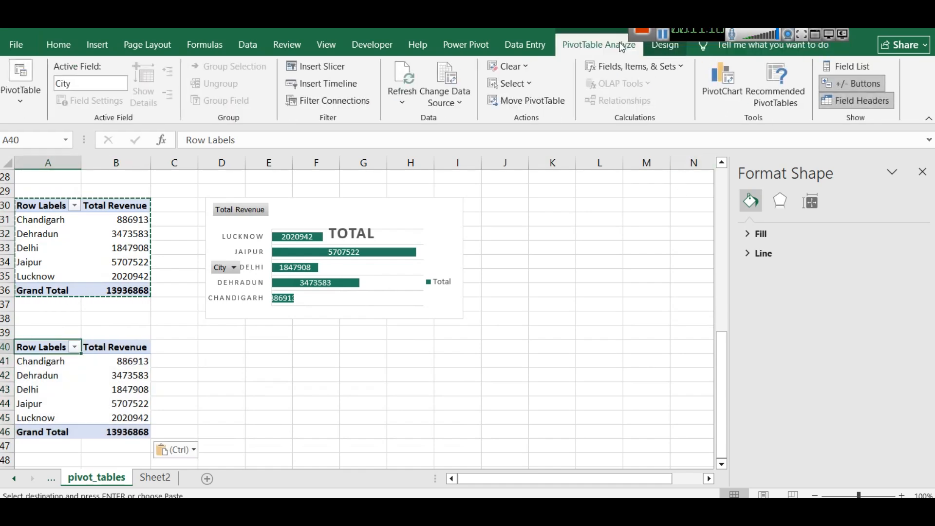
{"action": "left_click", "coordinate": [846, 68]}
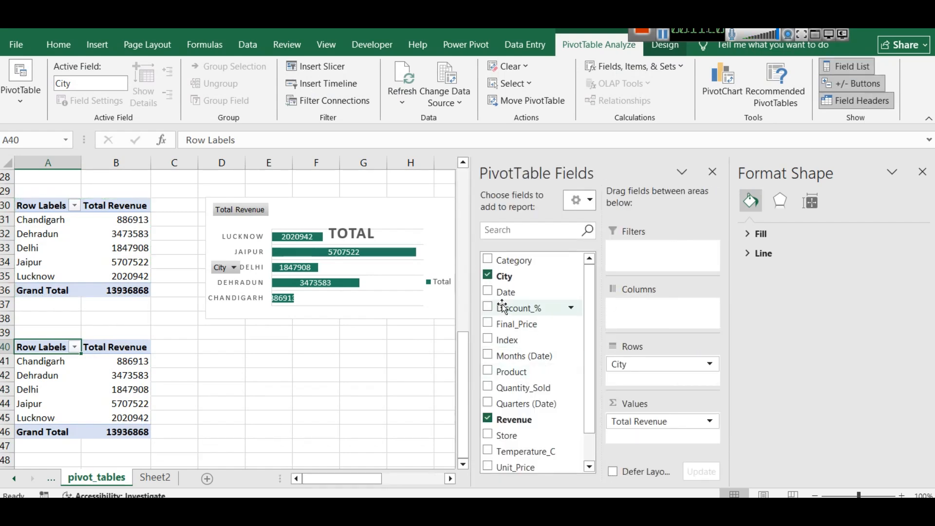
{"action": "left_click", "coordinate": [491, 275]}
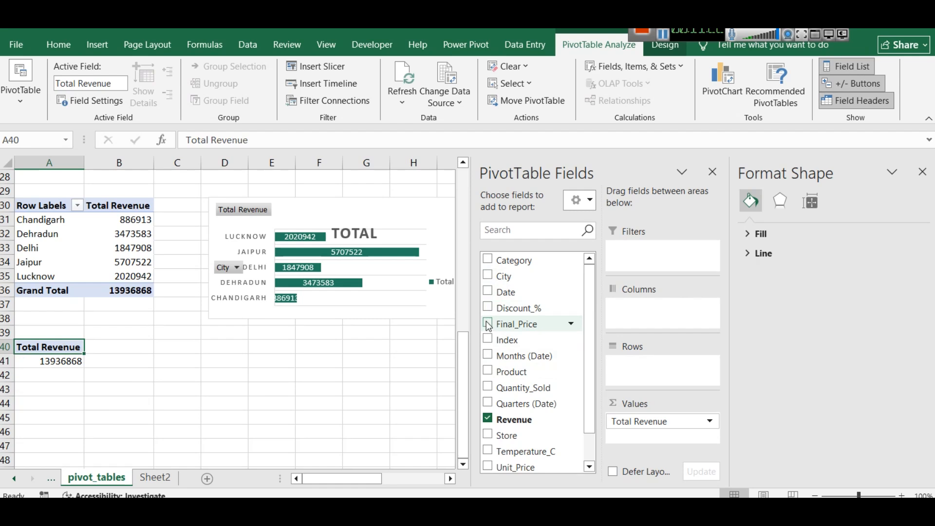
{"action": "left_click", "coordinate": [487, 435]}
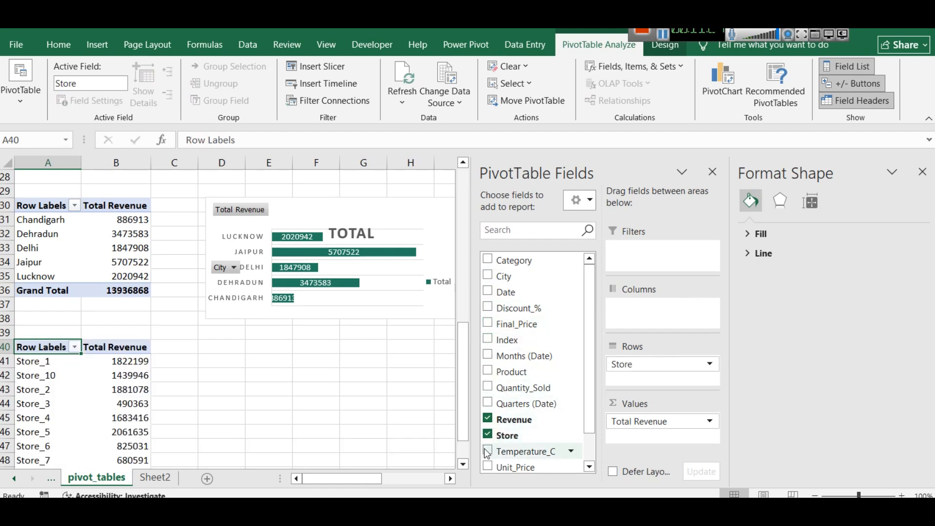
Insert a 3-D pie chart from the whole store revenue pivot table
{"action": "scroll", "coordinate": [43, 394], "scroll_direction": "down", "scroll_amount": 2}
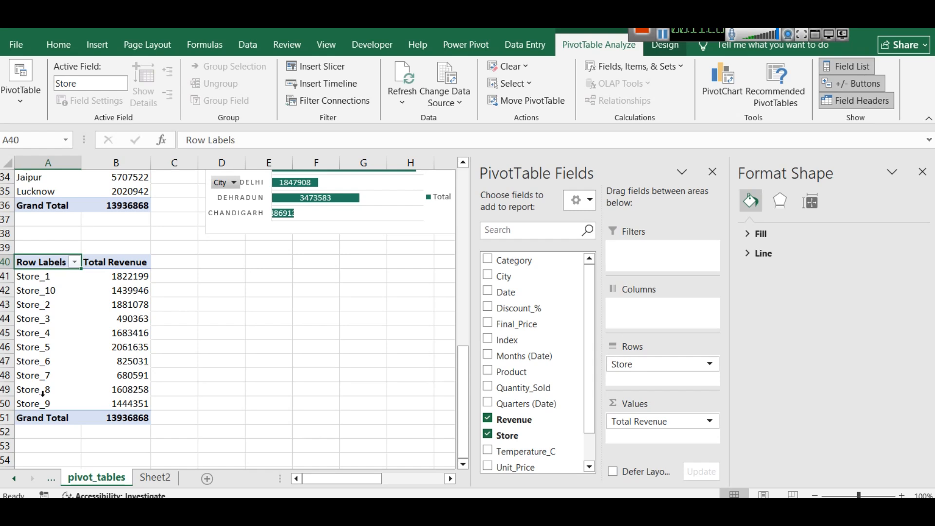
{"action": "left_click_drag", "start_coordinate": [119, 419], "coordinate": [30, 260]}
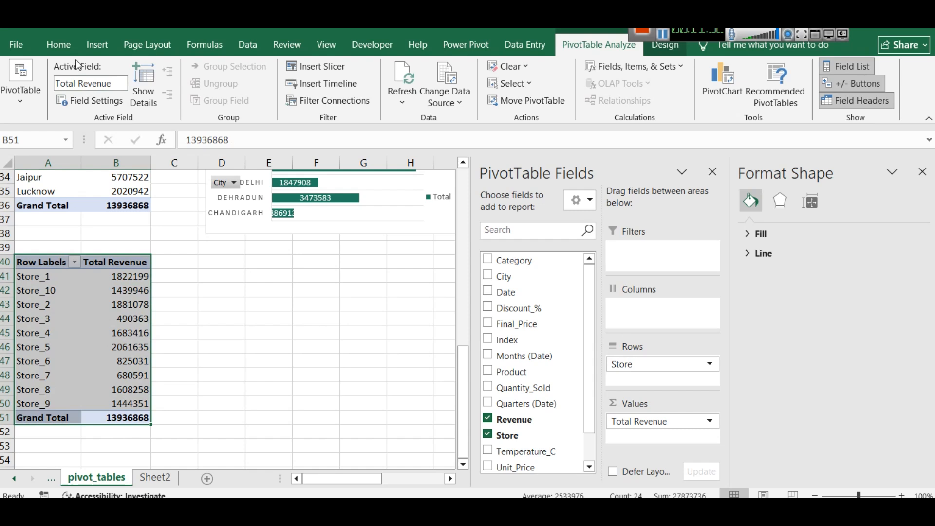
{"action": "left_click", "coordinate": [97, 45]}
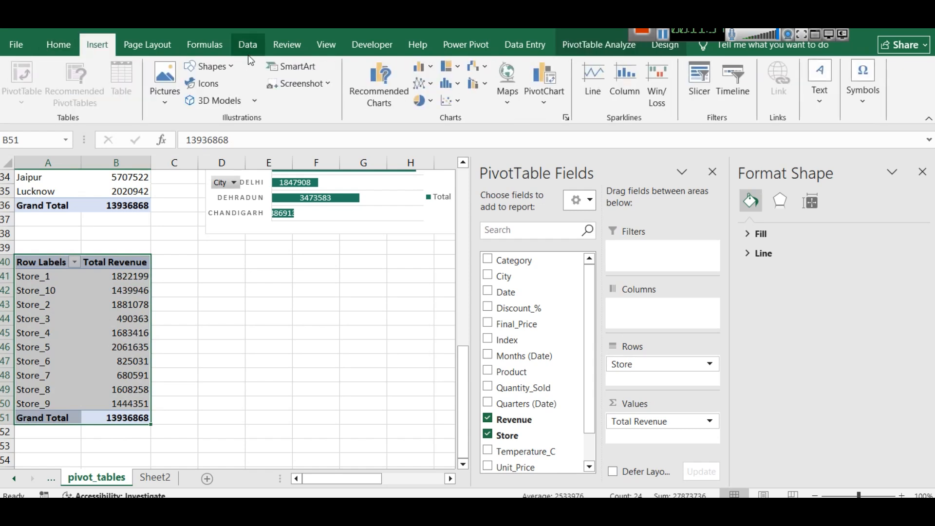
{"action": "left_click", "coordinate": [431, 101]}
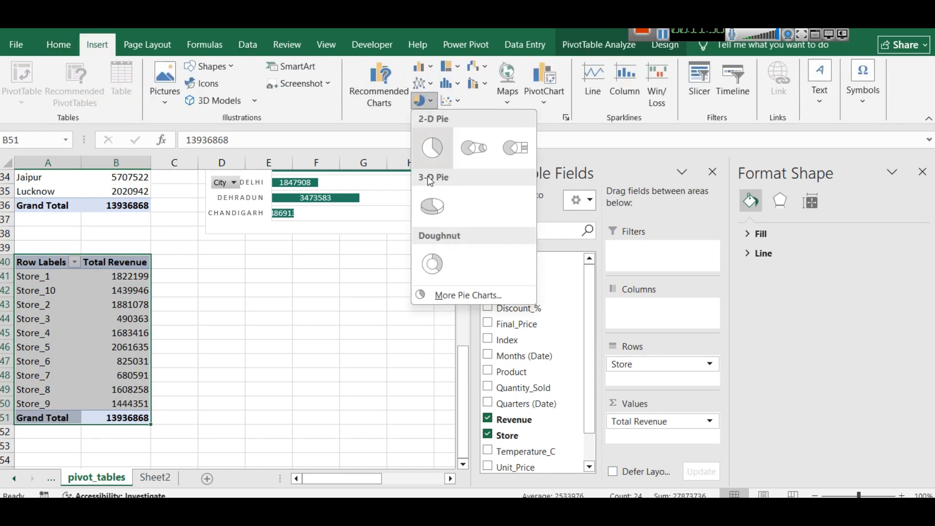
{"action": "left_click", "coordinate": [436, 195]}
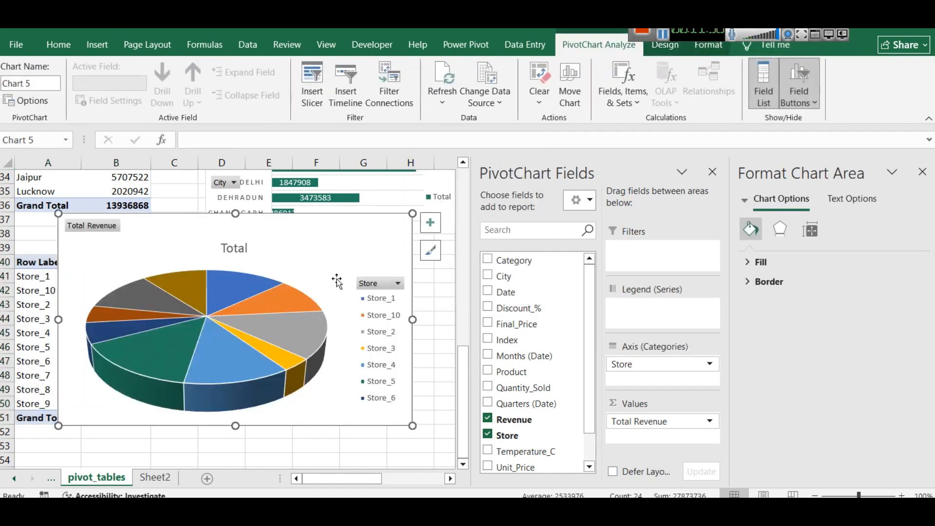
Move and shrink the pie chart to sit beside the store pivot table, and hide the PivotChart field list
{"action": "left_click_drag", "start_coordinate": [135, 222], "coordinate": [208, 227]}
{"action": "left_click_drag", "start_coordinate": [116, 214], "coordinate": [204, 257]}
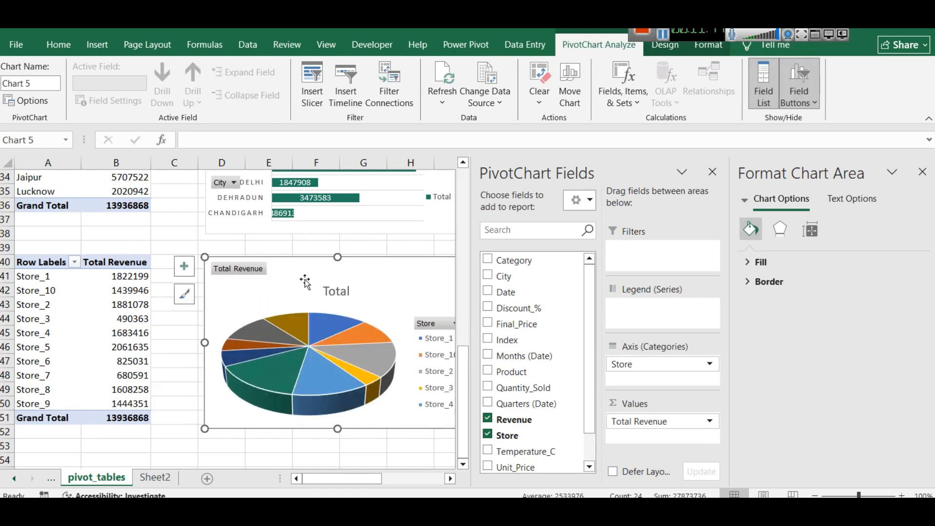
{"action": "left_click_drag", "start_coordinate": [305, 282], "coordinate": [306, 271]}
{"action": "left_click", "coordinate": [713, 172]}
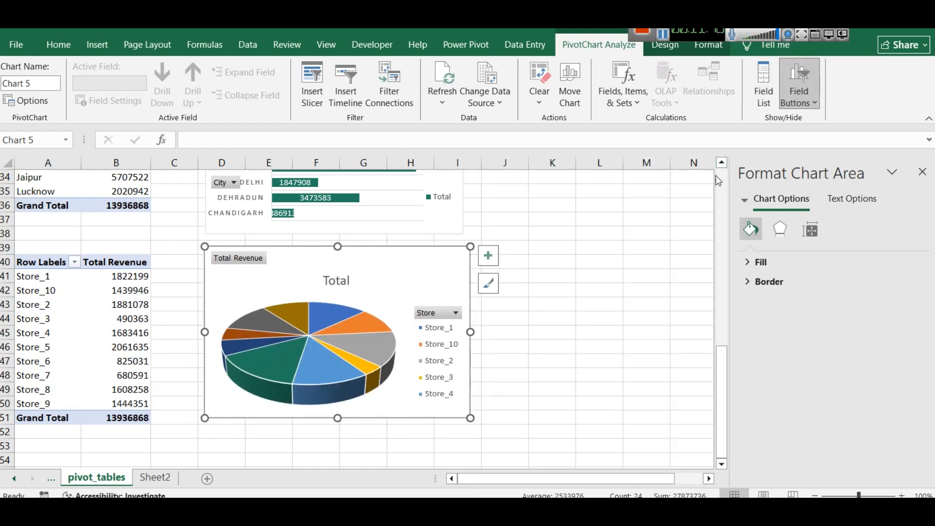
Flatten the pie chart to about rows 42 to 50, extend it into column I, and enlarge its legend to list more stores
{"action": "left_click_drag", "start_coordinate": [338, 246], "coordinate": [337, 295]}
{"action": "mouse_move", "coordinate": [469, 358]}
{"action": "left_mouse_down"}
{"action": "mouse_move", "coordinate": [496, 358]}
{"action": "mouse_move", "coordinate": [453, 327]}
{"action": "mouse_move", "coordinate": [456, 346]}
{"action": "left_mouse_up"}
{"action": "left_click", "coordinate": [458, 362]}
{"action": "left_click", "coordinate": [457, 361]}
{"action": "left_click", "coordinate": [446, 379]}
{"action": "left_click_drag", "start_coordinate": [447, 379], "coordinate": [460, 305]}
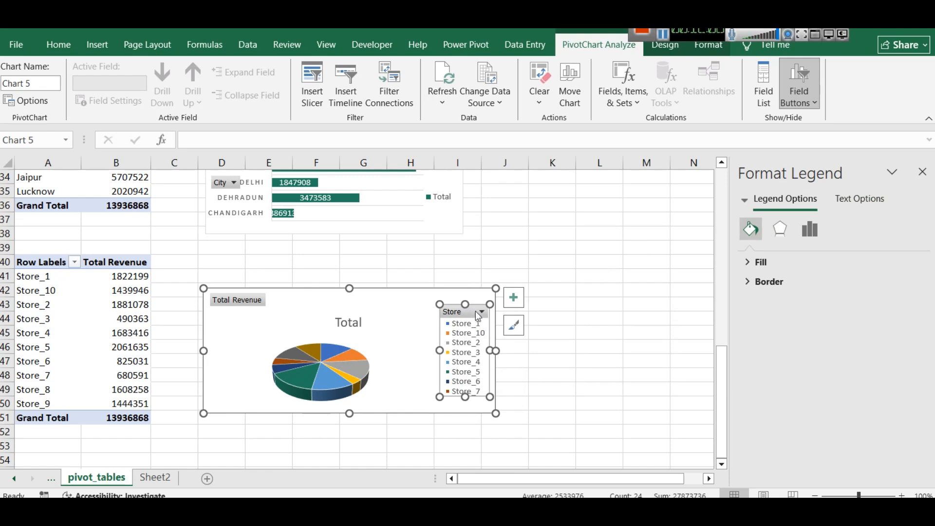
Apply the chart style that places dark store labels around the pie and keeps a legend beside it
{"action": "left_click", "coordinate": [513, 325]}
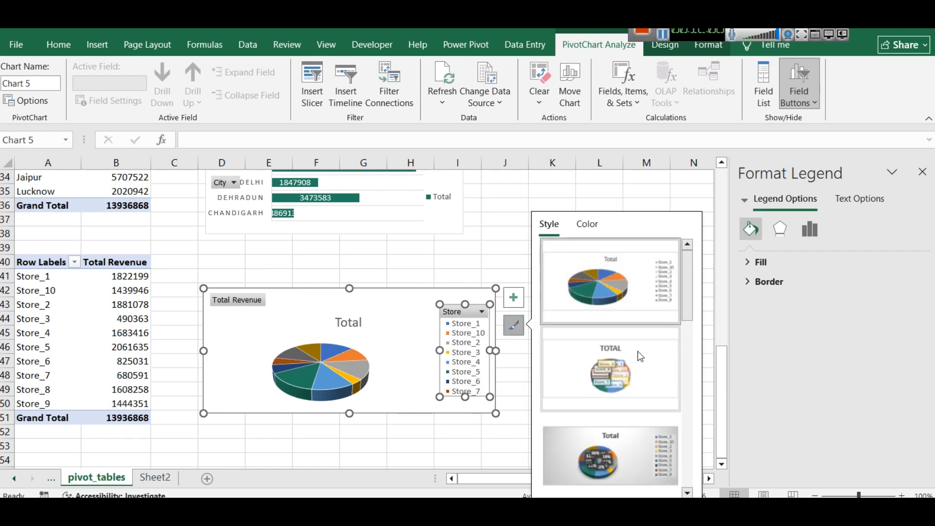
{"action": "scroll", "coordinate": [643, 360], "scroll_direction": "down", "scroll_amount": 2}
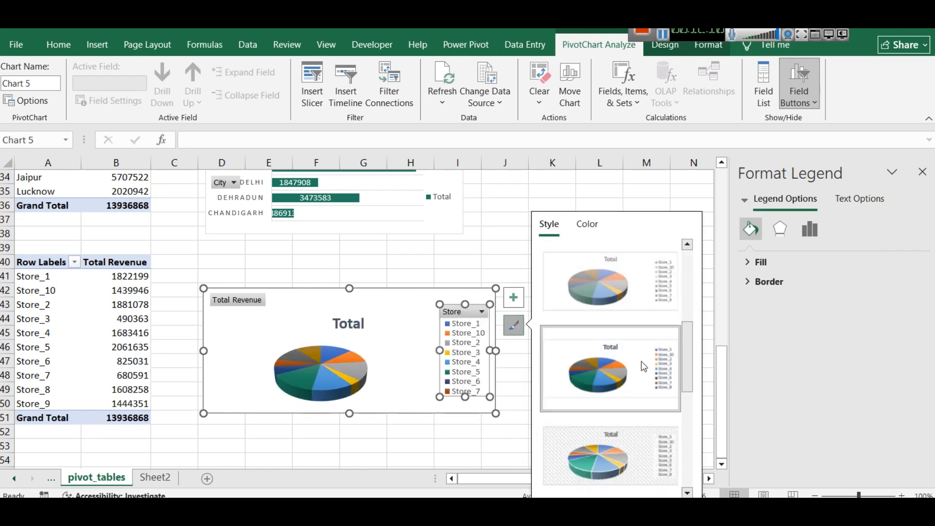
{"action": "scroll", "coordinate": [643, 366], "scroll_direction": "down", "scroll_amount": 2}
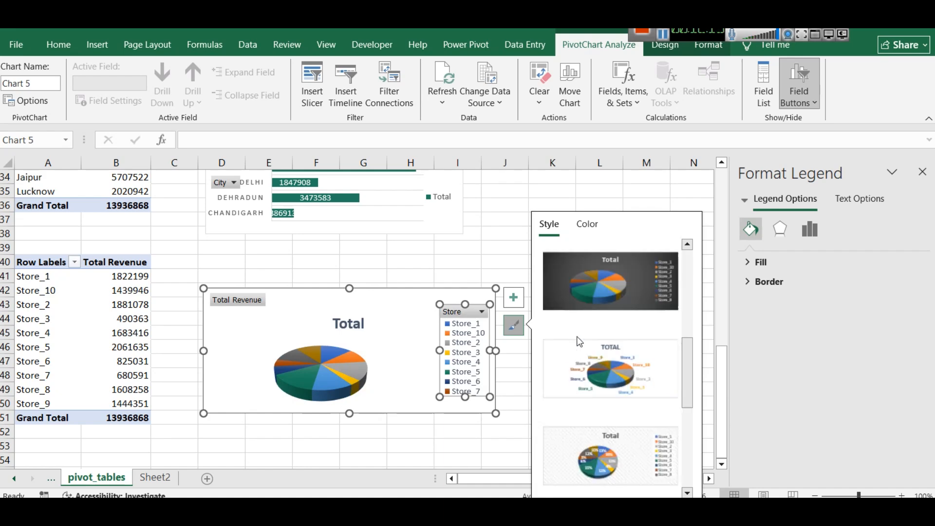
{"action": "left_click", "coordinate": [618, 293]}
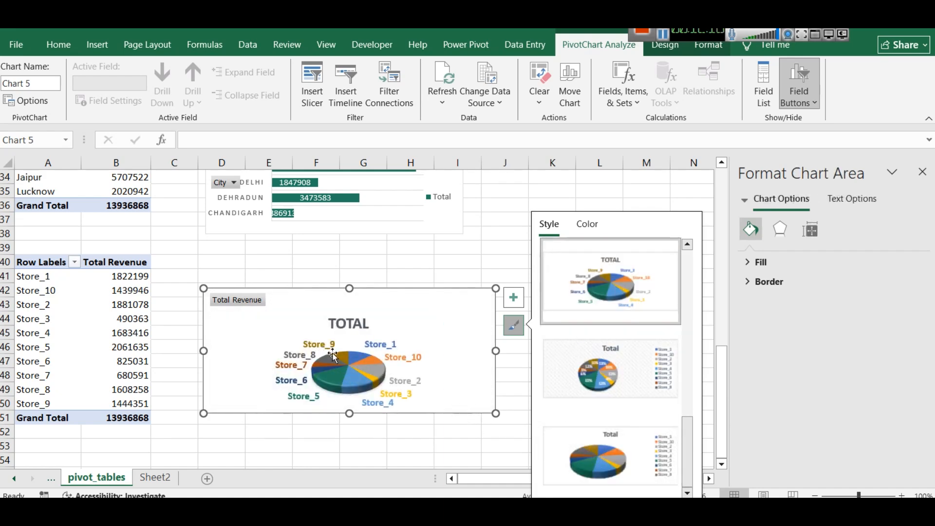
{"action": "left_click", "coordinate": [601, 446]}
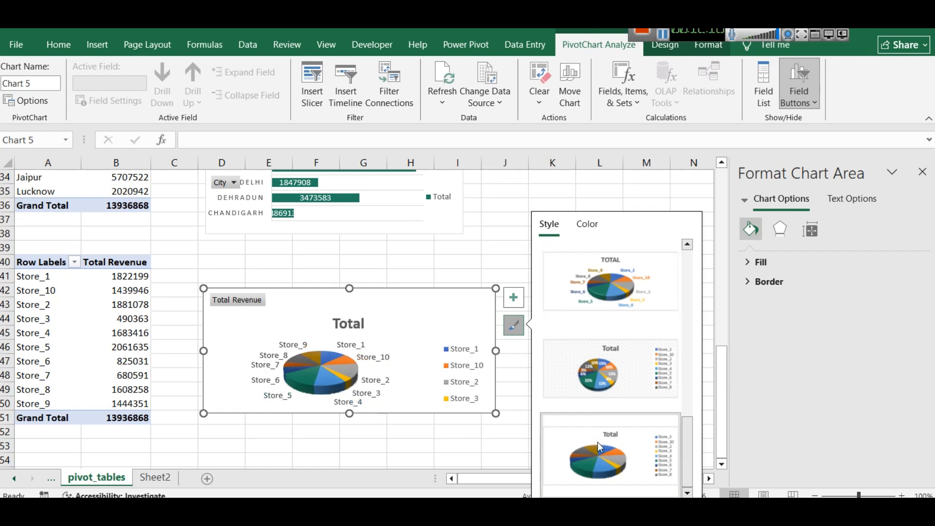
Stretch the pie chart's legend upward to list all stores, and move the title up and slightly left
{"action": "left_click", "coordinate": [461, 354]}
{"action": "left_click_drag", "start_coordinate": [462, 340], "coordinate": [461, 306]}
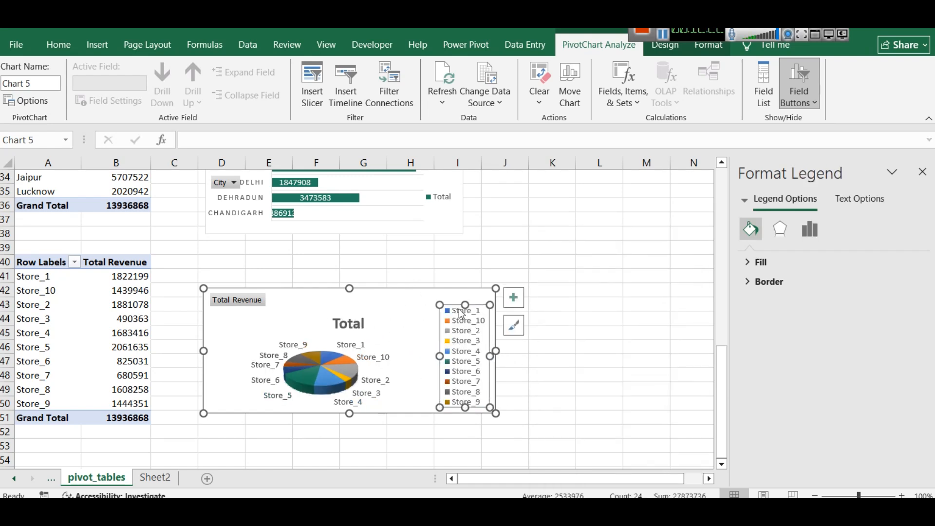
{"action": "left_click", "coordinate": [357, 323]}
{"action": "left_click_drag", "start_coordinate": [352, 313], "coordinate": [301, 295]}
{"action": "left_click", "coordinate": [319, 309]}
{"action": "left_click", "coordinate": [316, 308]}
{"action": "left_click_drag", "start_coordinate": [317, 307], "coordinate": [337, 307]}
Change the pie chart's title to "Total Revenue by Store" and shift it right, clear of the Total Revenue field button
{"action": "double_click", "coordinate": [320, 315]}
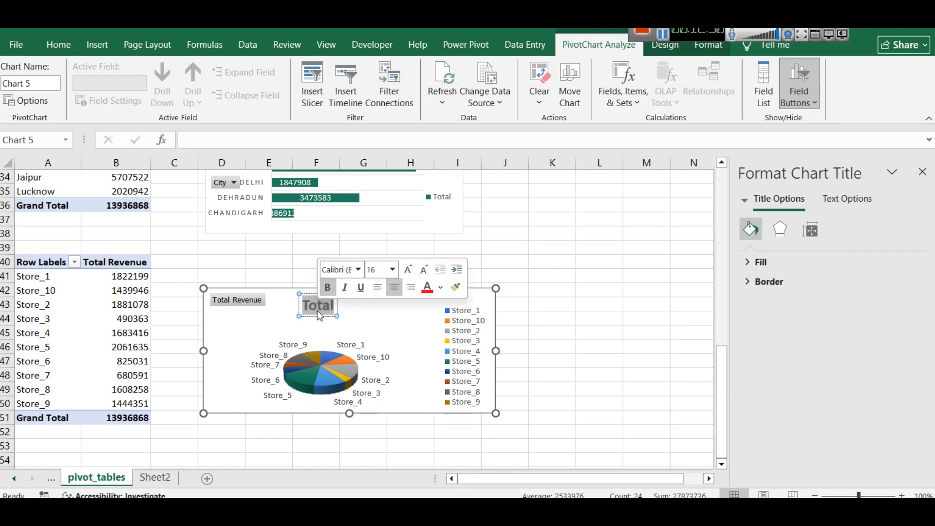
{"action": "type", "text": "Total Re"}
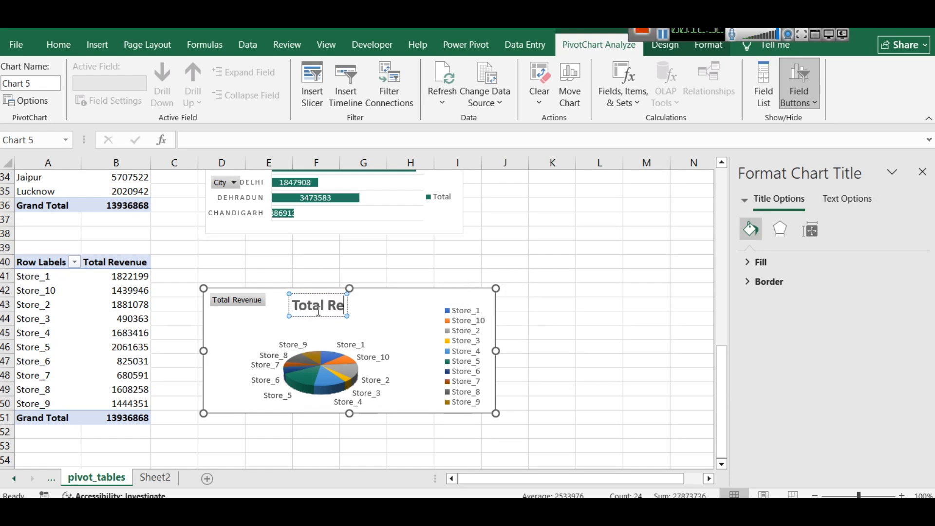
{"action": "type", "text": "venue b"}
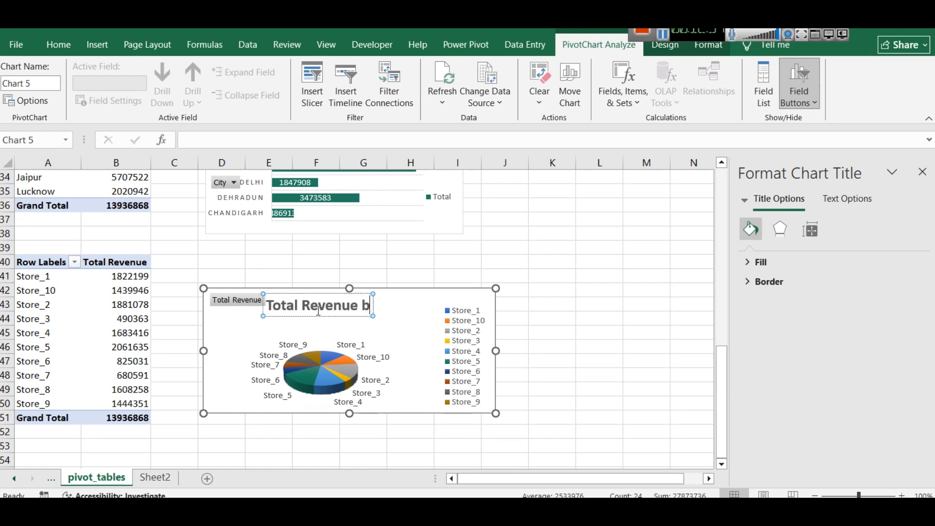
{"action": "type", "text": "y Store"}
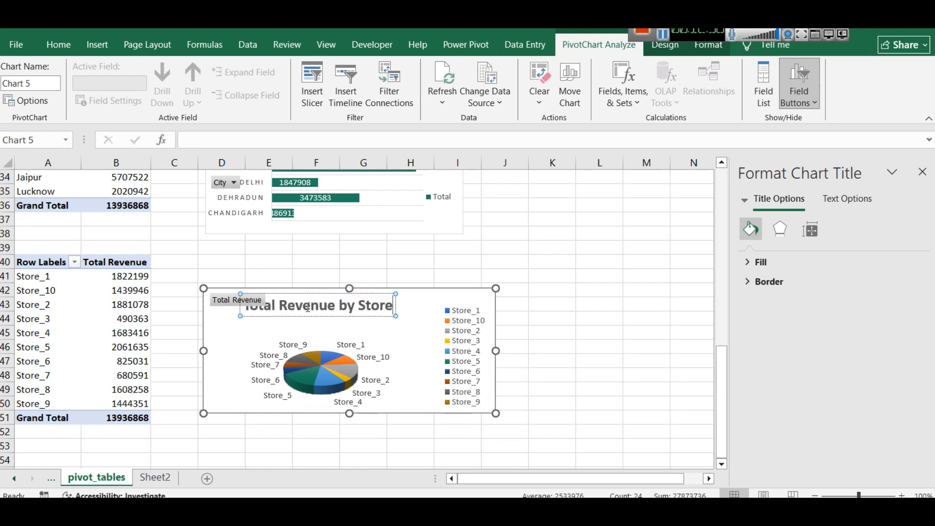
{"action": "triple_click", "coordinate": [315, 307]}
{"action": "left_click_drag", "start_coordinate": [344, 318], "coordinate": [402, 318]}
Reduce the font size of the pie chart's title to 13
{"action": "double_click", "coordinate": [352, 307]}
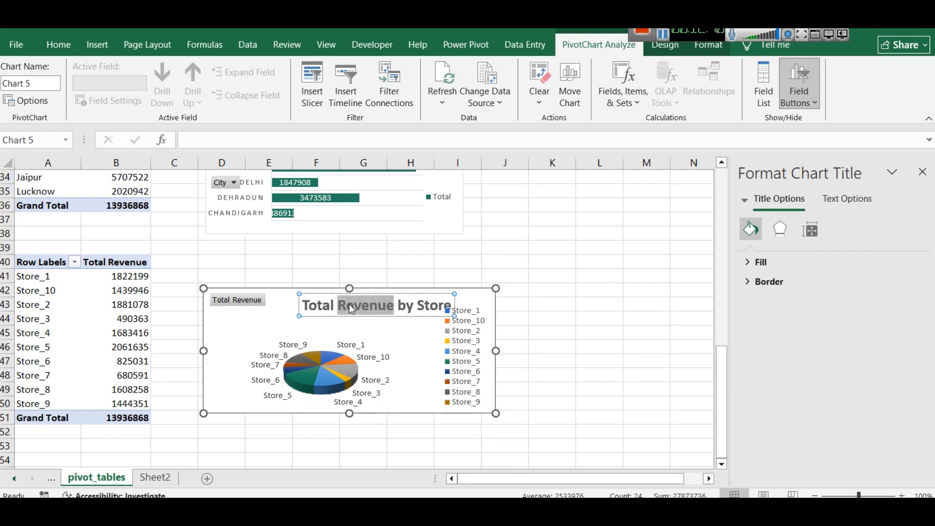
{"action": "triple_click", "coordinate": [400, 302]}
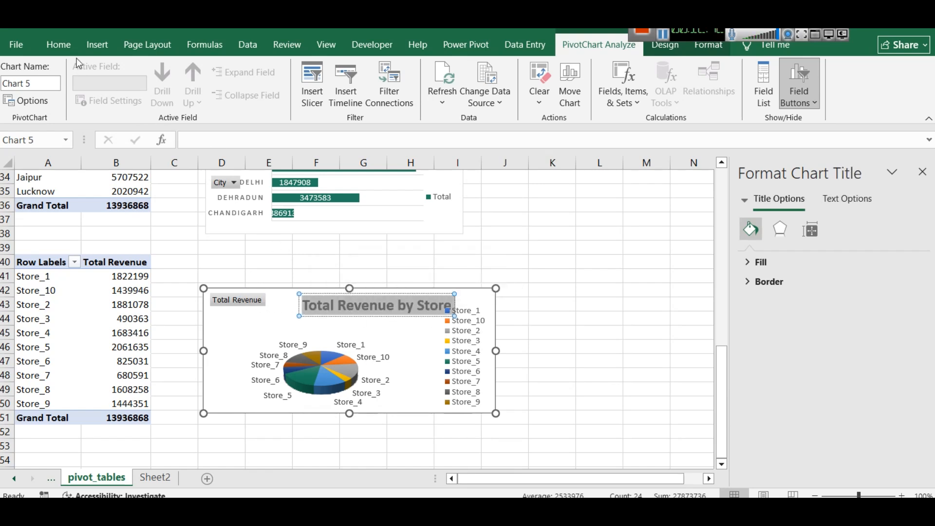
{"action": "left_click", "coordinate": [59, 45]}
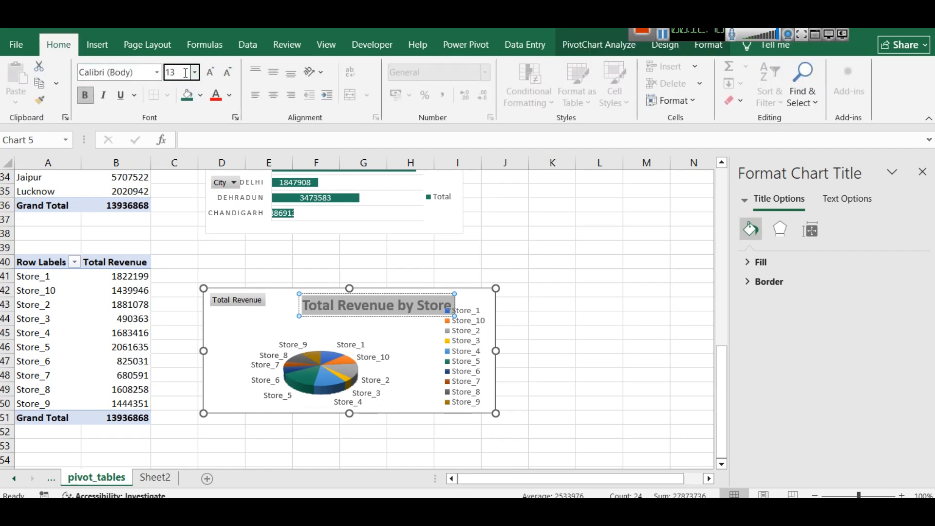
{"action": "key", "text": "Return"}
{"action": "left_click", "coordinate": [584, 320]}
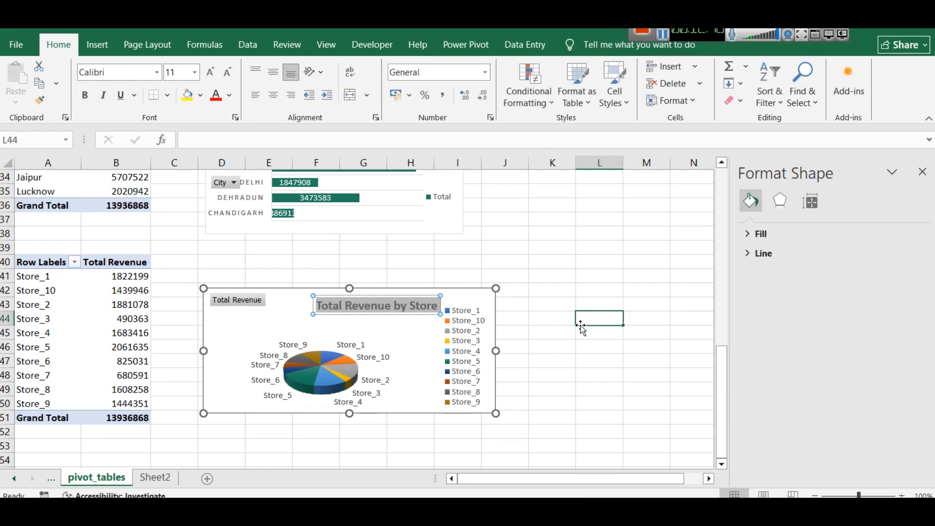
{"action": "left_click", "coordinate": [563, 344]}
Copy the store pie chart onto Sheet2 and place it beneath the Summer Revenue and Average Temp. cards
{"action": "left_click", "coordinate": [440, 300]}
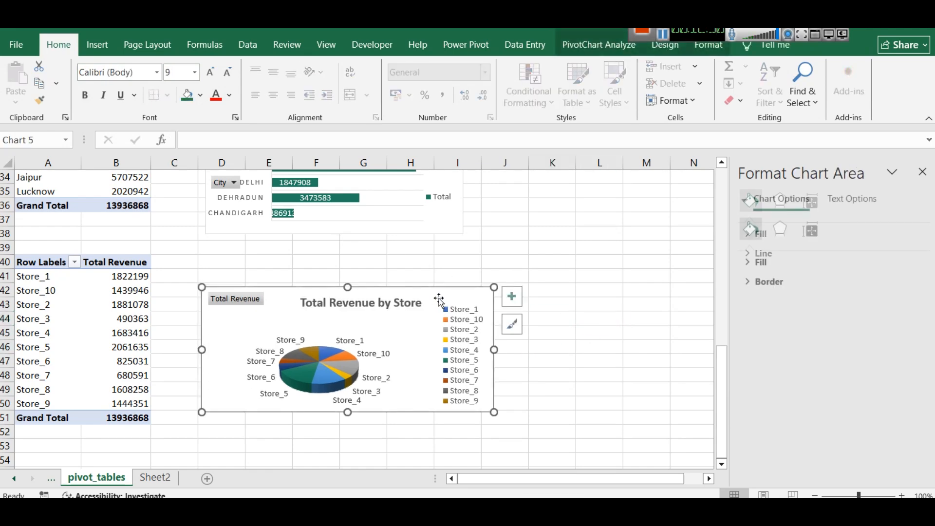
{"action": "left_click", "coordinate": [155, 478]}
{"action": "key", "text": "ctrl+v"}
{"action": "mouse_move", "coordinate": [501, 367]}
{"action": "left_mouse_down"}
{"action": "mouse_move", "coordinate": [486, 308]}
{"action": "mouse_move", "coordinate": [504, 281]}
{"action": "mouse_move", "coordinate": [532, 286]}
{"action": "left_mouse_up"}
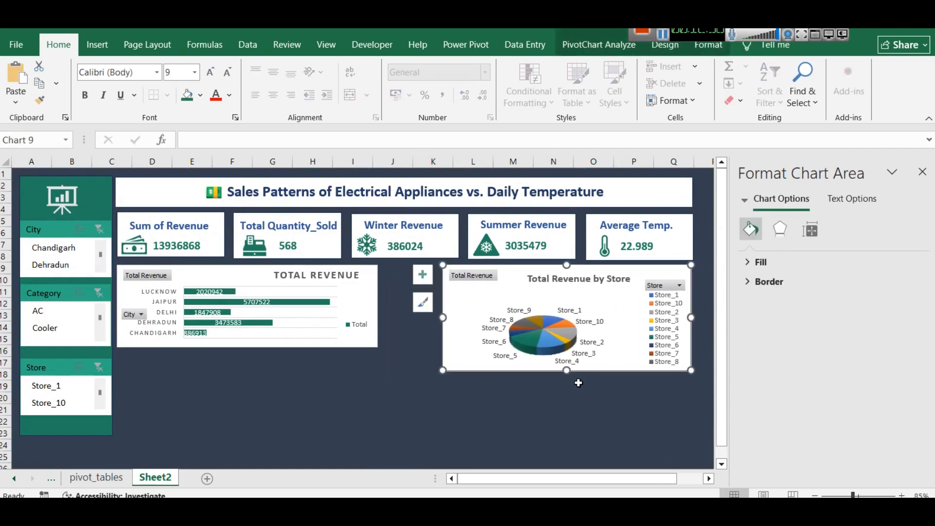
Shorten the pie chart to about the bar chart's height and widen it toward the bar chart, undoing the accidental label change
{"action": "left_click_drag", "start_coordinate": [567, 370], "coordinate": [567, 349]}
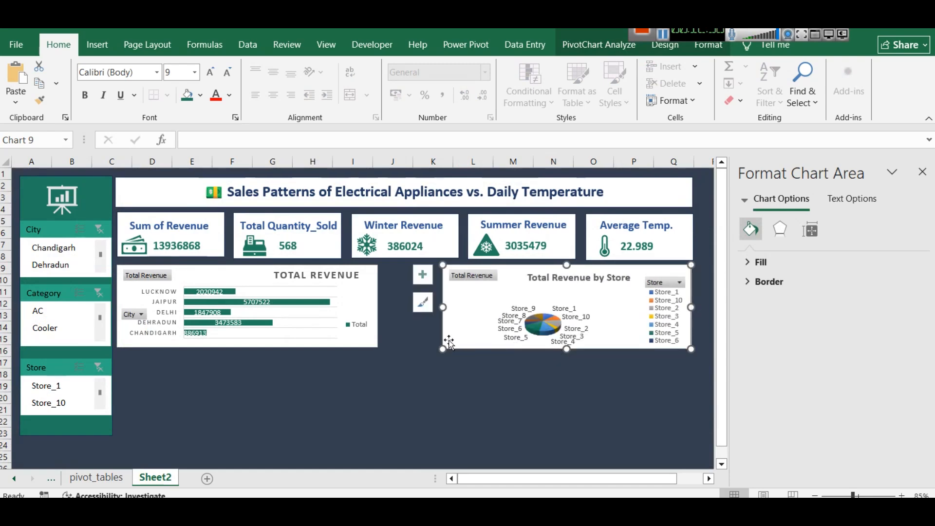
{"action": "left_click_drag", "start_coordinate": [441, 315], "coordinate": [390, 300]}
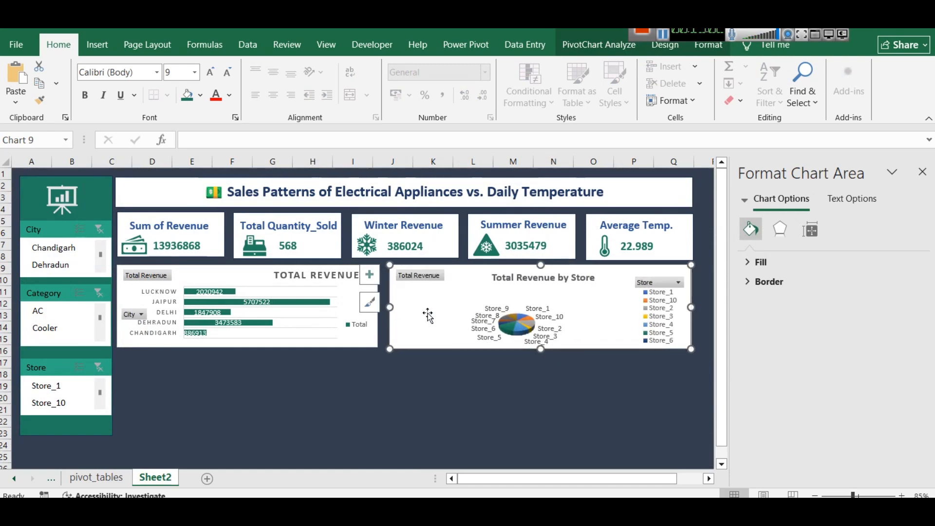
{"action": "left_click", "coordinate": [487, 323]}
{"action": "left_click_drag", "start_coordinate": [482, 302], "coordinate": [469, 282]}
{"action": "key", "text": "ctrl+z"}
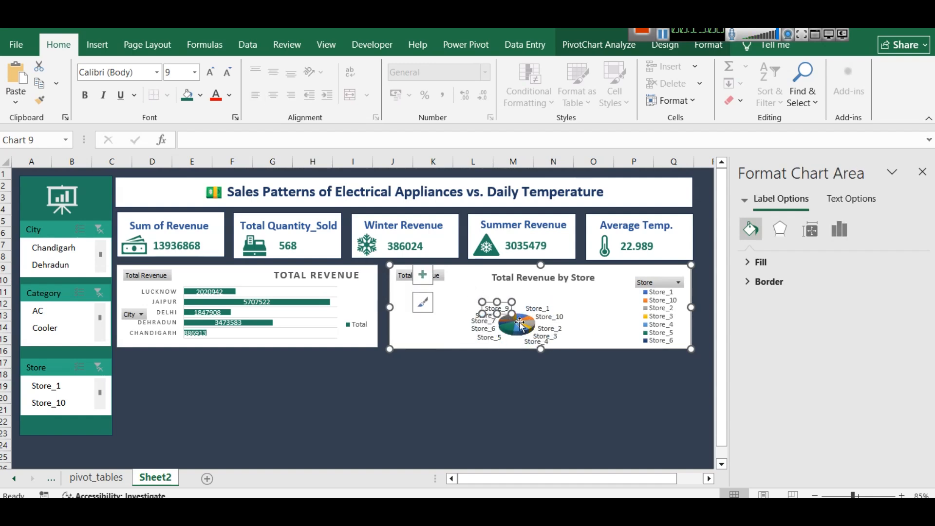
{"action": "left_click_drag", "start_coordinate": [443, 307], "coordinate": [388, 307]}
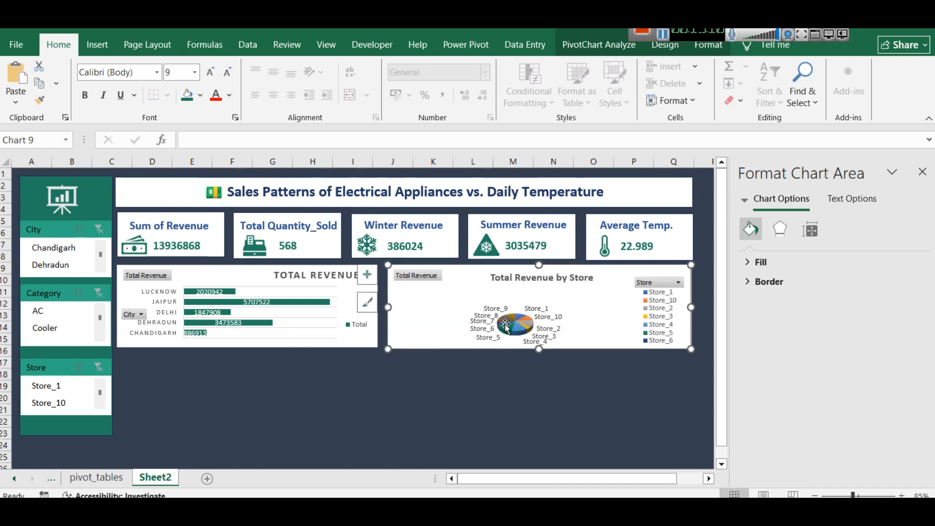
Extend the pie chart downward to enlarge its plot area, and shorten the chart back to about the bar chart's height
{"action": "left_click", "coordinate": [505, 326]}
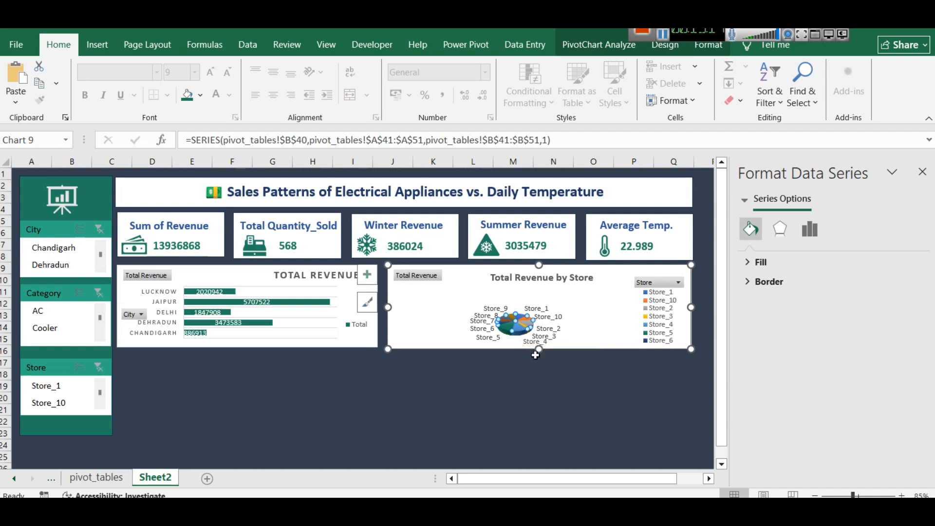
{"action": "left_click_drag", "start_coordinate": [540, 349], "coordinate": [539, 391]}
{"action": "left_click", "coordinate": [516, 358]}
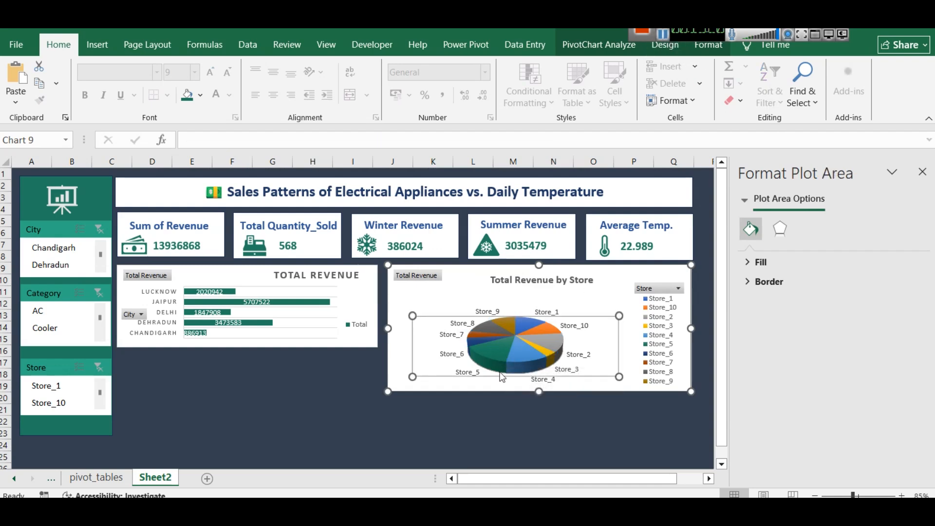
{"action": "left_click_drag", "start_coordinate": [502, 376], "coordinate": [418, 293]}
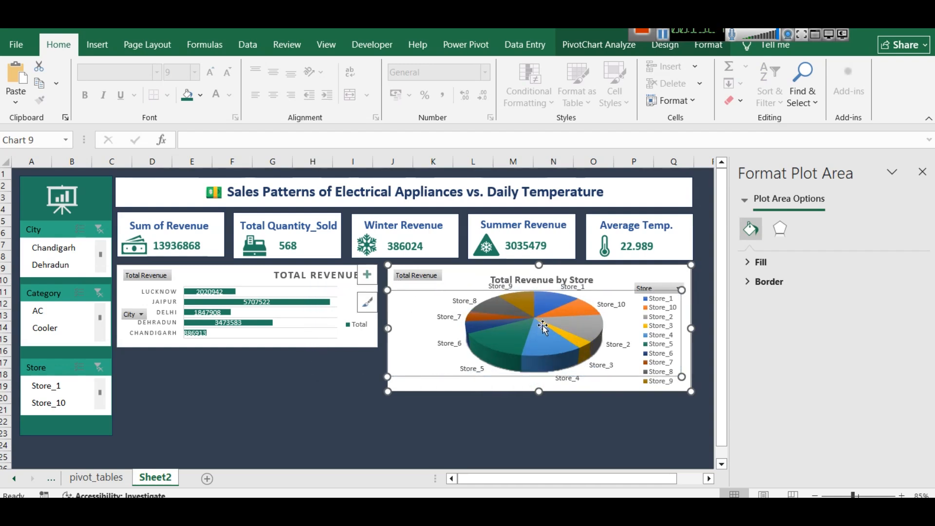
{"action": "left_click", "coordinate": [469, 431]}
{"action": "left_click", "coordinate": [415, 384]}
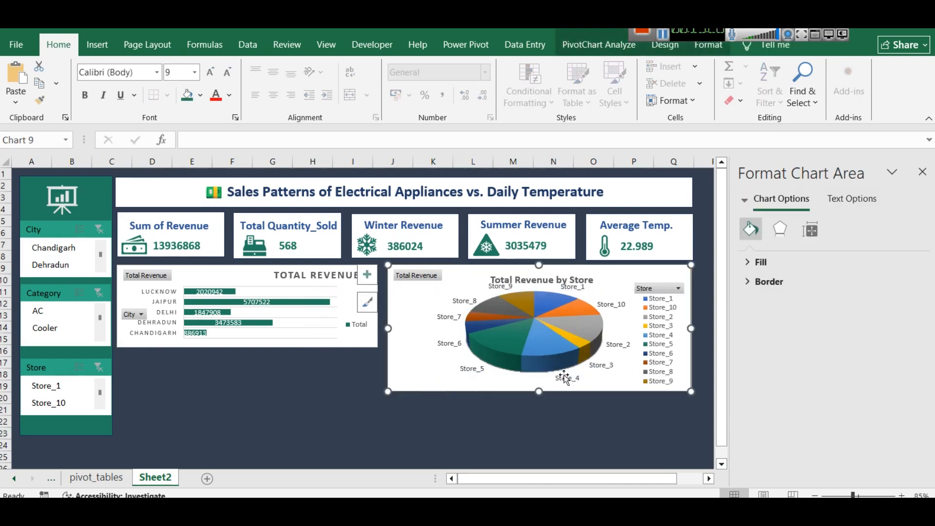
{"action": "left_click_drag", "start_coordinate": [539, 392], "coordinate": [535, 352]}
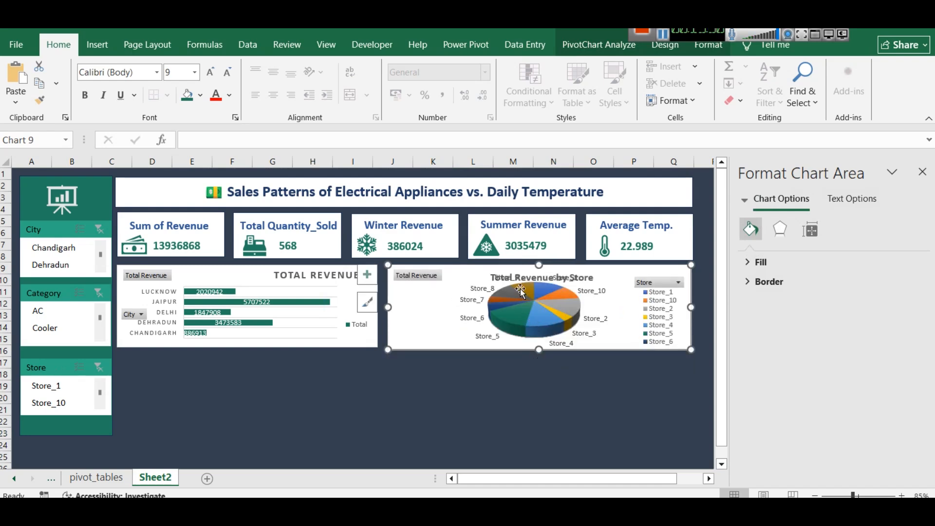
Move the pie chart's title up and right, and enlarge the pie's plot area slightly while shifting it down
{"action": "left_click", "coordinate": [515, 270]}
{"action": "left_click_drag", "start_coordinate": [514, 269], "coordinate": [575, 265]}
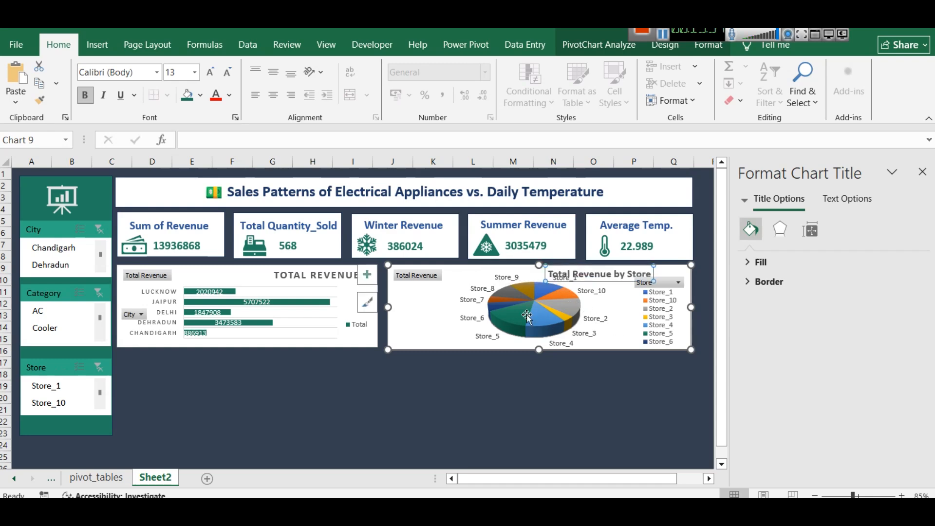
{"action": "left_click", "coordinate": [507, 309]}
{"action": "left_click", "coordinate": [451, 312]}
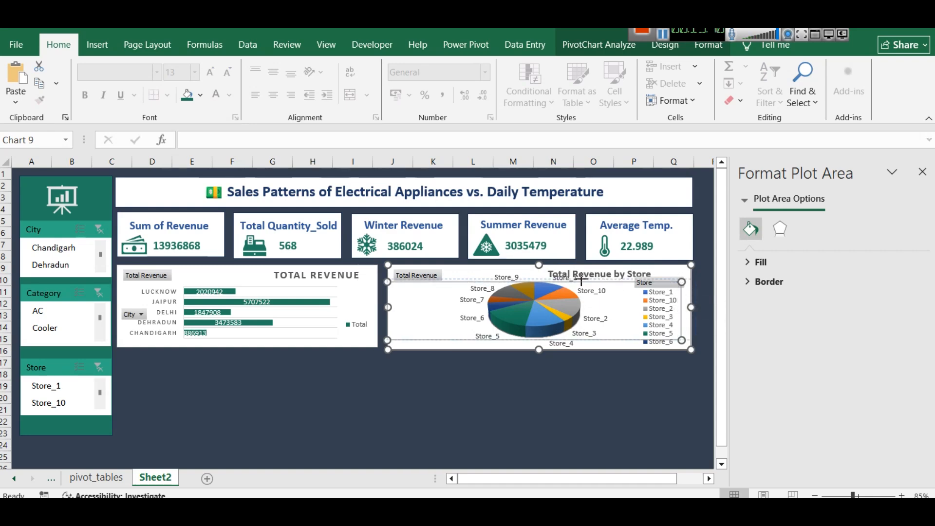
{"action": "left_click", "coordinate": [573, 296]}
{"action": "left_click", "coordinate": [446, 309]}
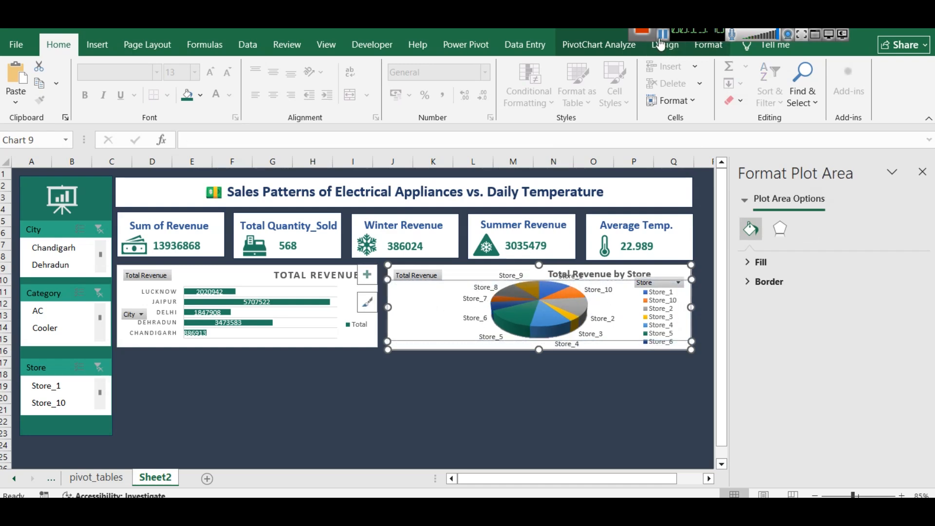
{"action": "left_click", "coordinate": [619, 387]}
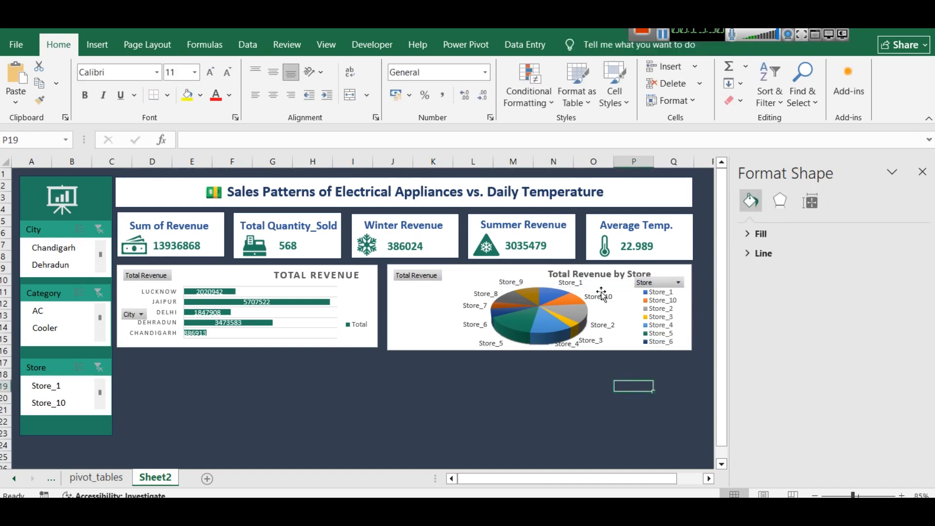
Place the pie chart's title beneath the Total Revenue field button and break it into two lines before "by Store"
{"action": "left_click", "coordinate": [598, 274]}
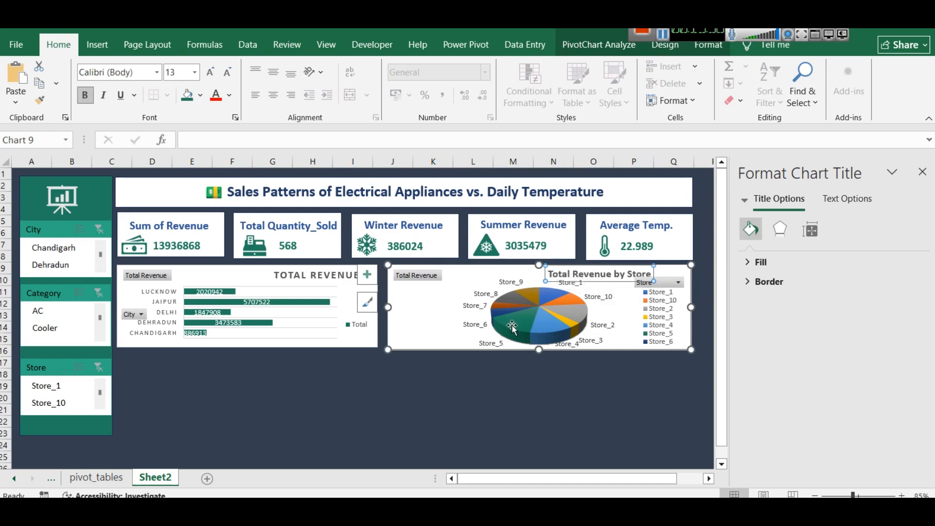
{"action": "mouse_move", "coordinate": [513, 328]}
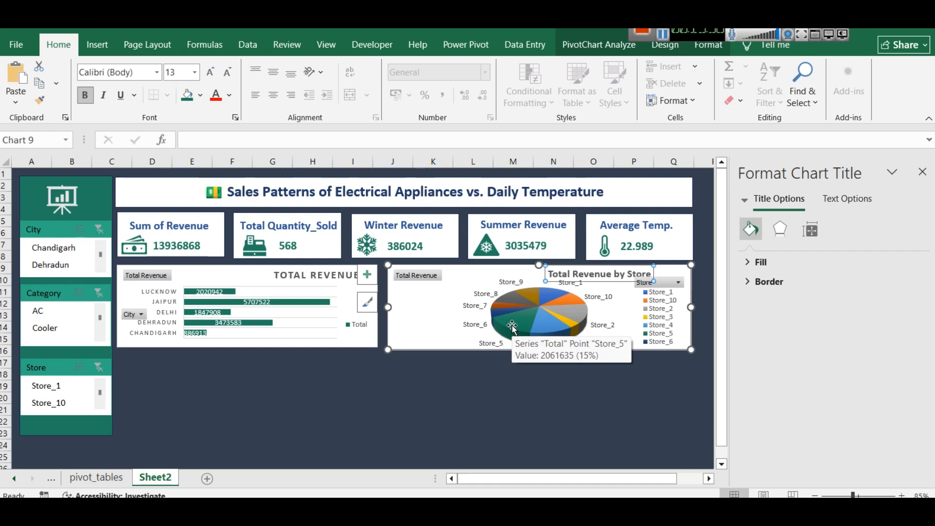
{"action": "mouse_move", "coordinate": [551, 329]}
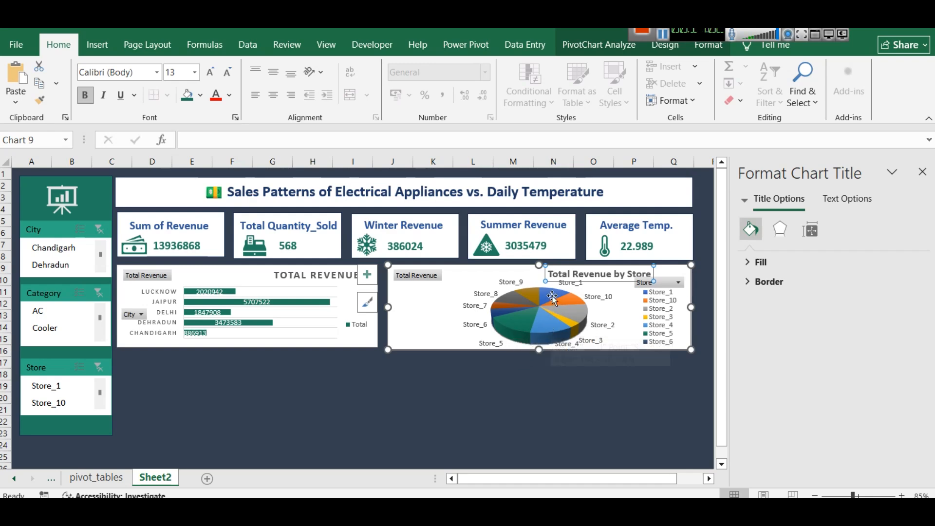
{"action": "mouse_move", "coordinate": [553, 295]}
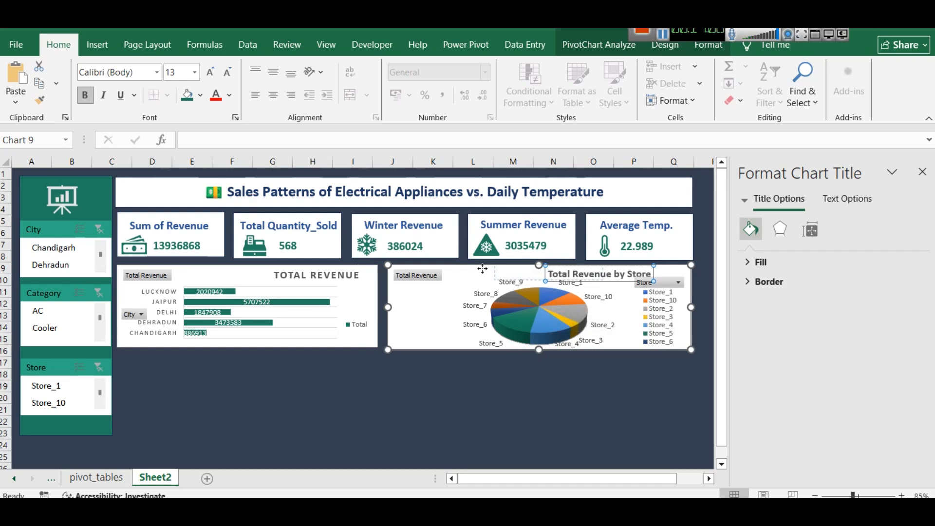
{"action": "left_click_drag", "start_coordinate": [459, 268], "coordinate": [396, 294]}
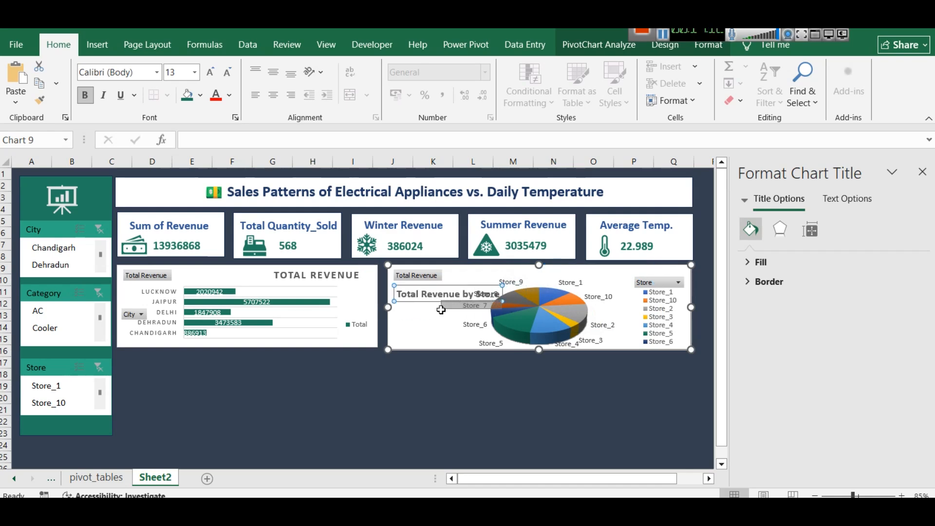
{"action": "left_click", "coordinate": [442, 294]}
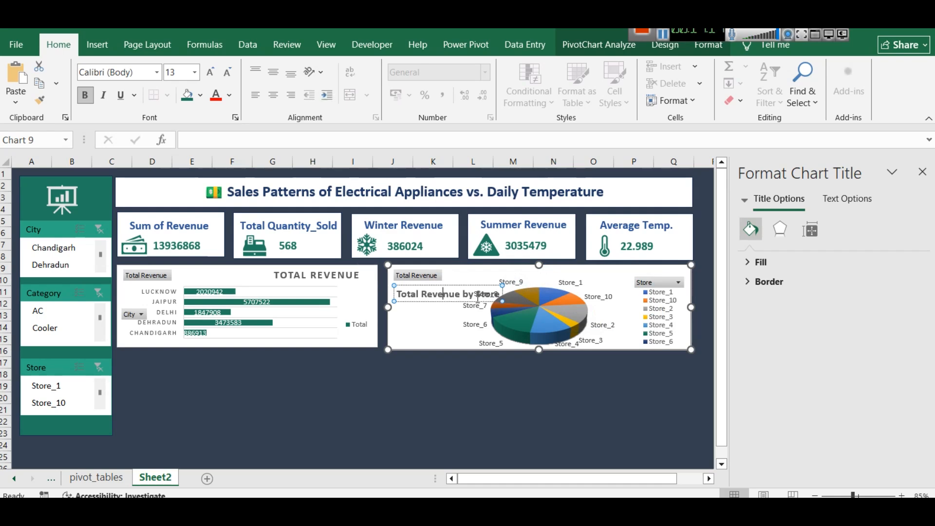
{"action": "left_click", "coordinate": [463, 292]}
{"action": "key", "text": "Return"}
{"action": "left_click_drag", "start_coordinate": [472, 277], "coordinate": [445, 293]}
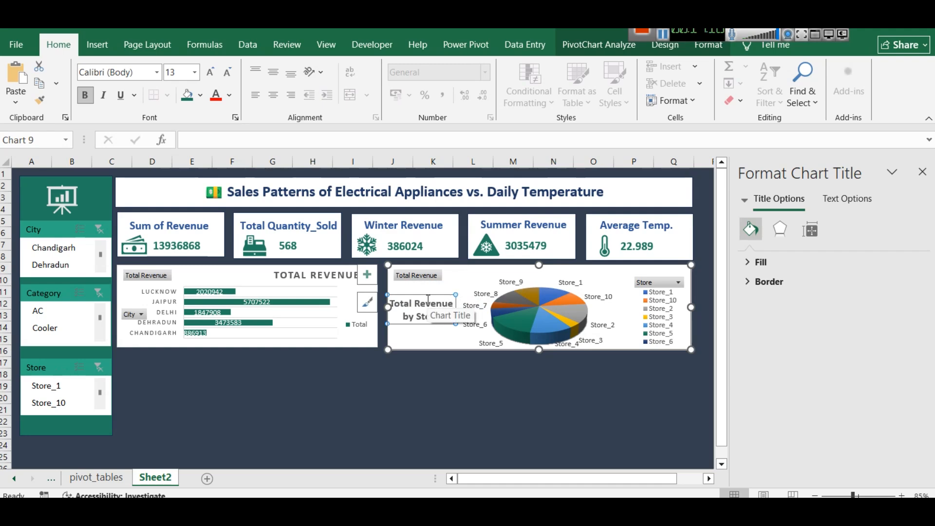
{"action": "left_click_drag", "start_coordinate": [429, 296], "coordinate": [432, 285]}
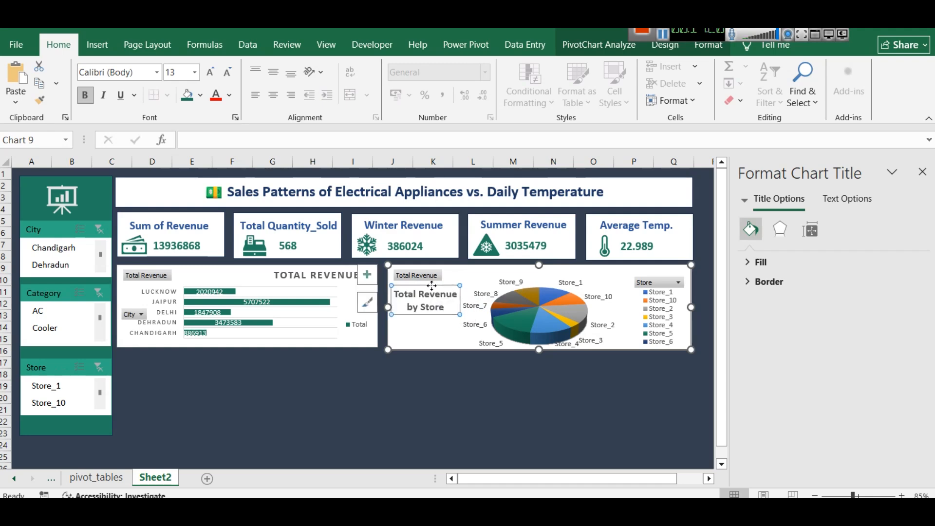
Left-align the two-line title text of the pie chart
{"action": "triple_click", "coordinate": [433, 308]}
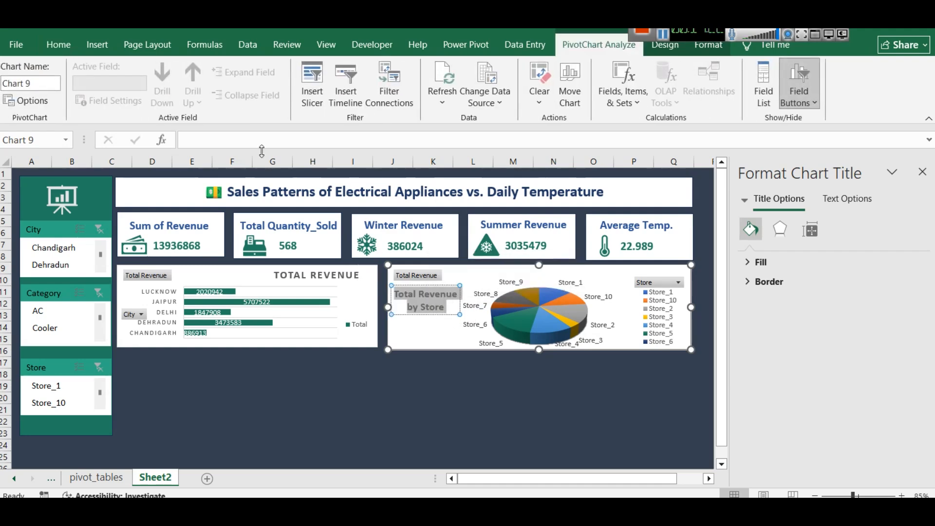
{"action": "left_click", "coordinate": [56, 45]}
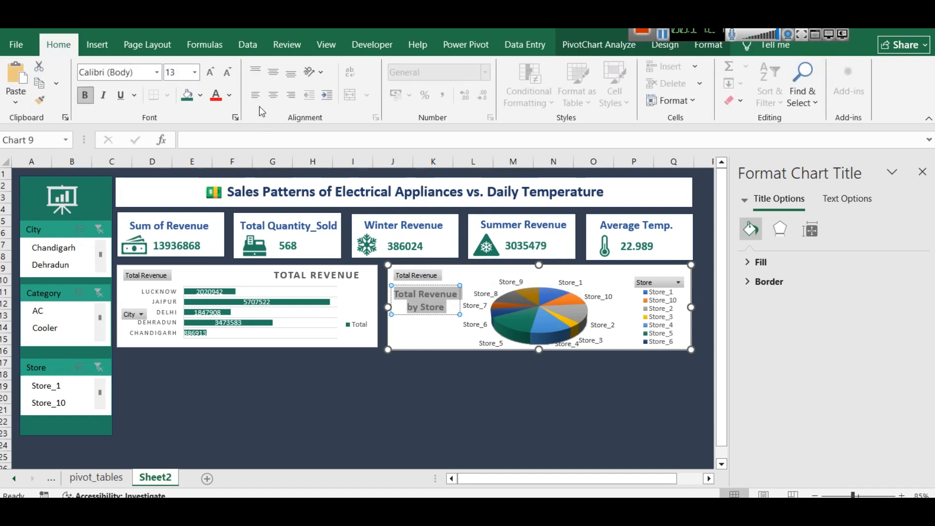
{"action": "left_click", "coordinate": [446, 337]}
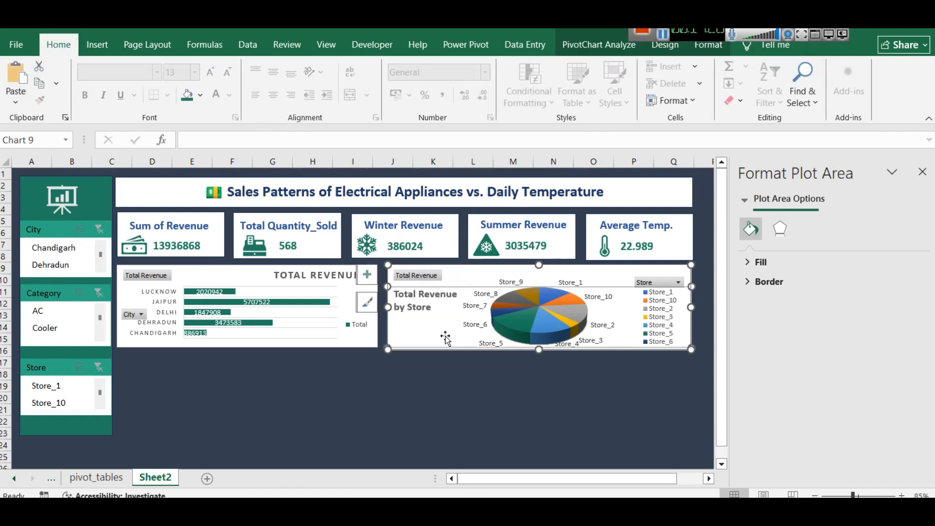
{"action": "left_click", "coordinate": [434, 388]}
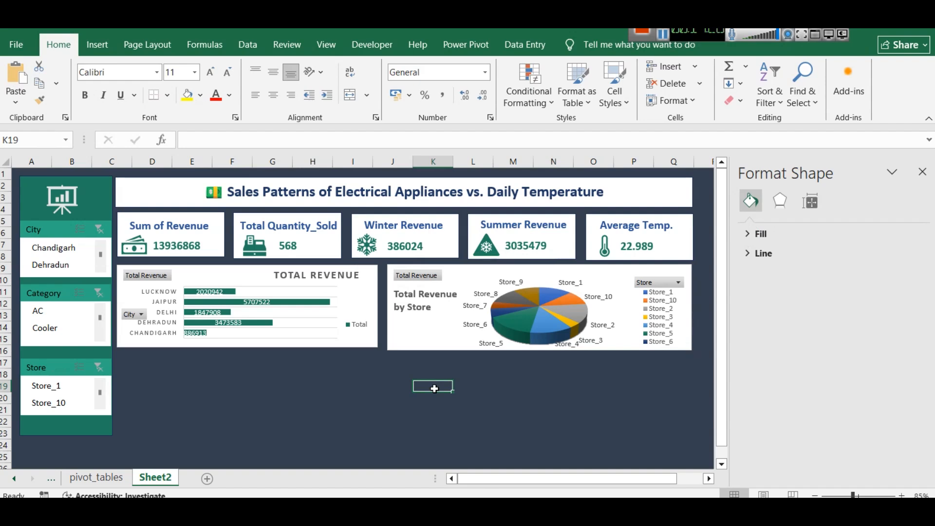
Shorten the pie chart slightly so its bottom edge lines up with the bar chart beside it
{"action": "left_click", "coordinate": [440, 344]}
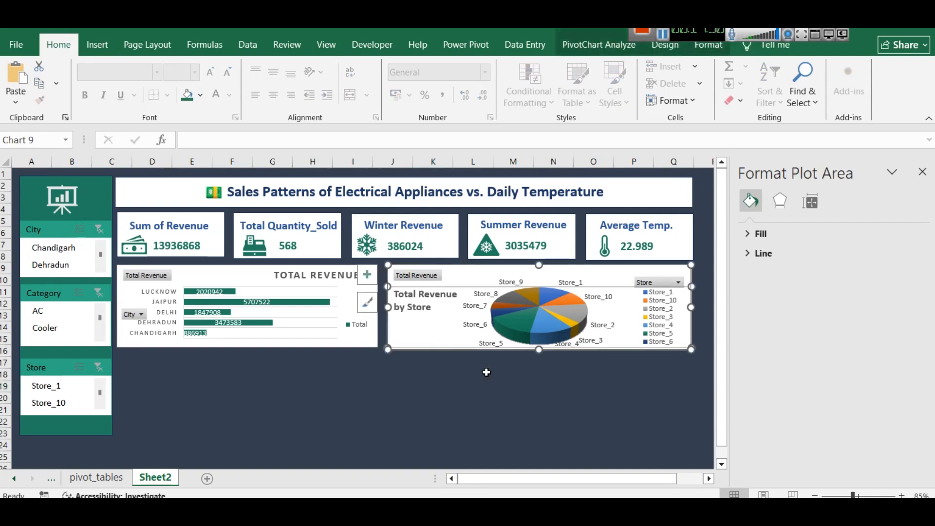
{"action": "left_click", "coordinate": [539, 349]}
{"action": "left_click", "coordinate": [525, 401]}
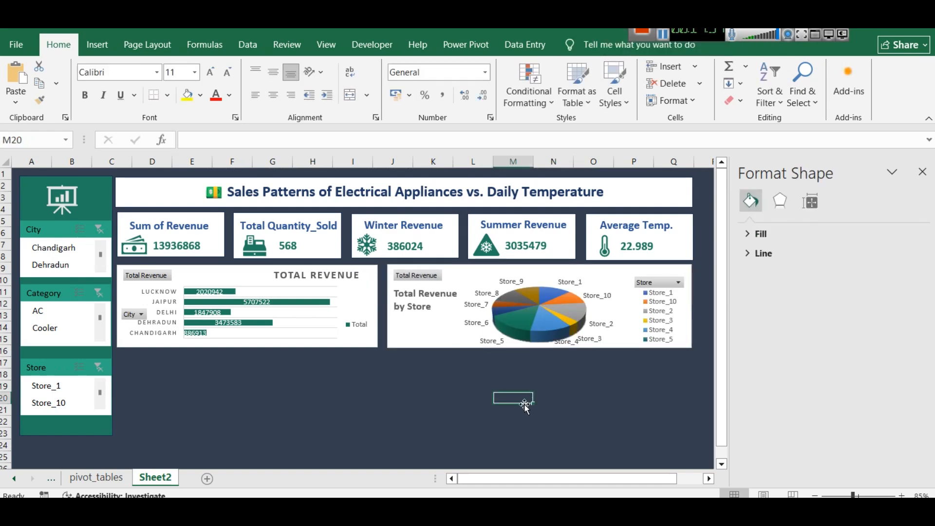
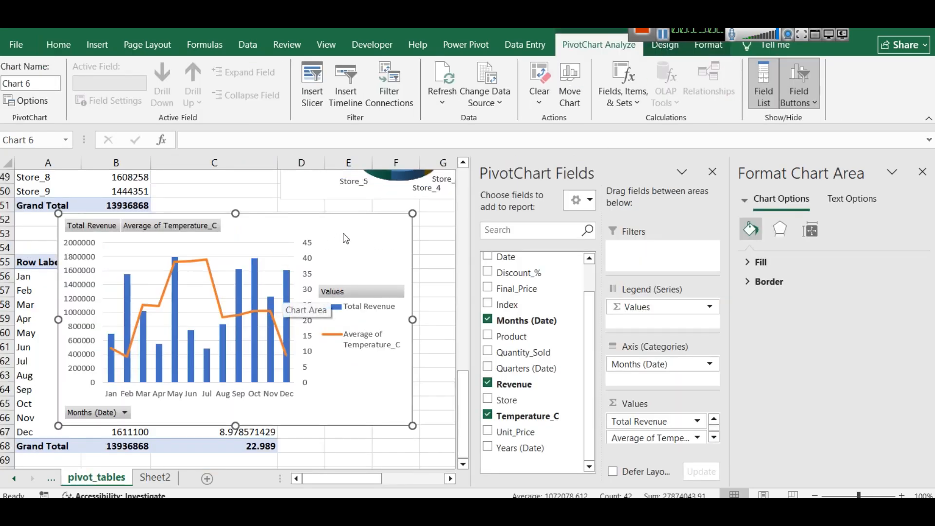
Delete the combo chart of monthly revenue and temperature from the pivot_tables sheet, closing the open side panes
{"action": "left_click", "coordinate": [343, 235]}
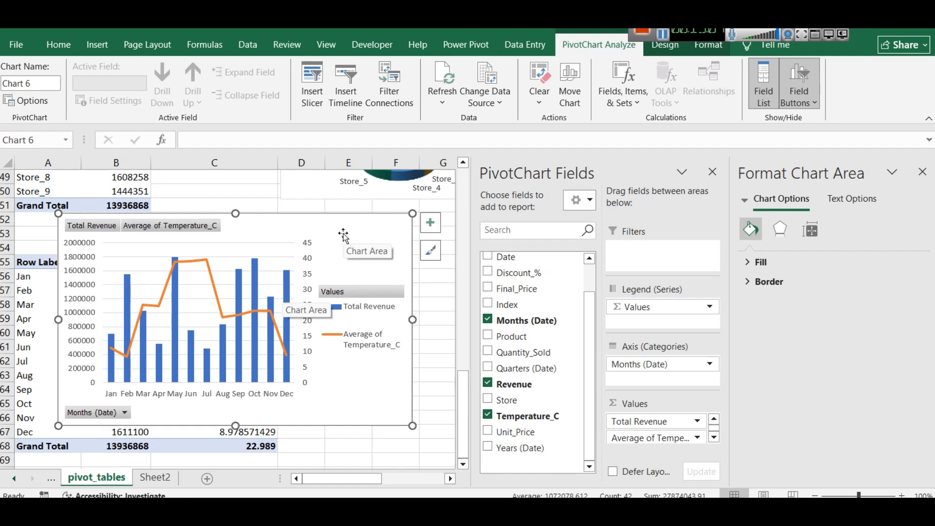
{"action": "left_click", "coordinate": [713, 172]}
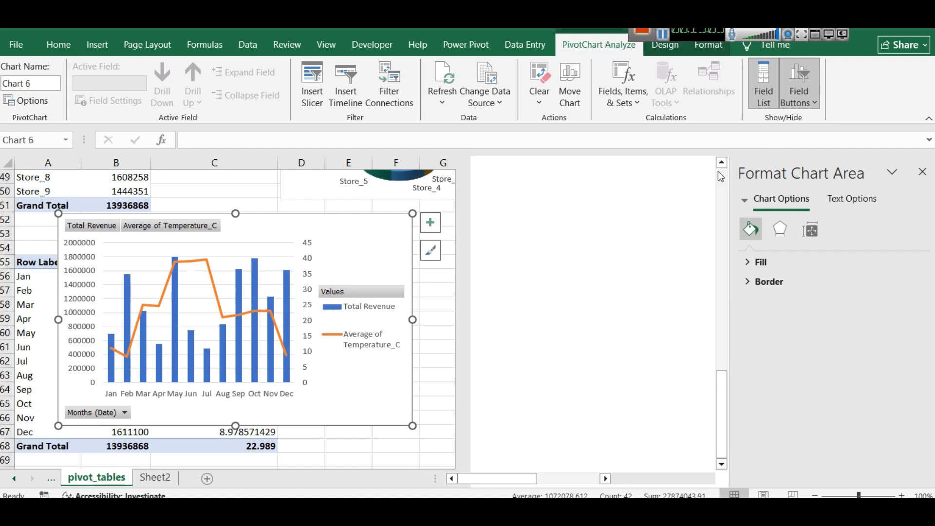
{"action": "left_click", "coordinate": [930, 168]}
{"action": "left_click_drag", "start_coordinate": [332, 225], "coordinate": [615, 244]}
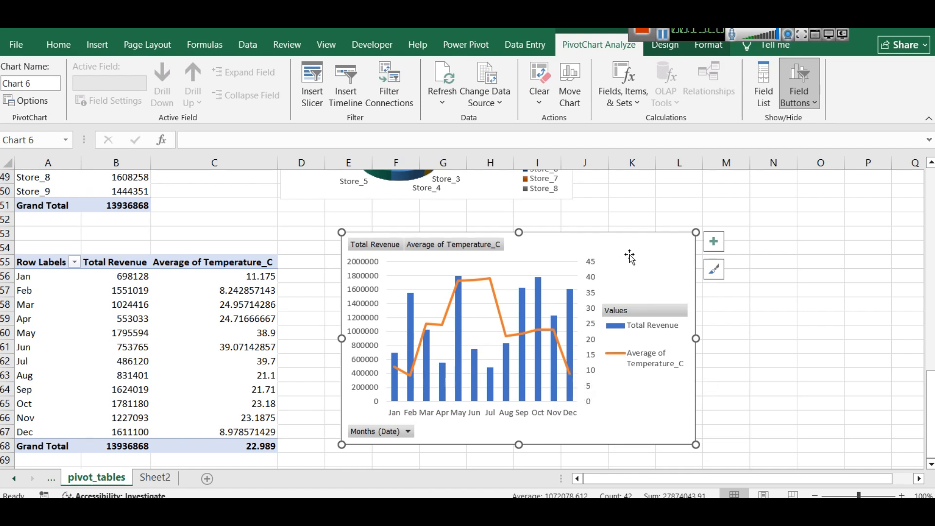
{"action": "key", "text": "Delete"}
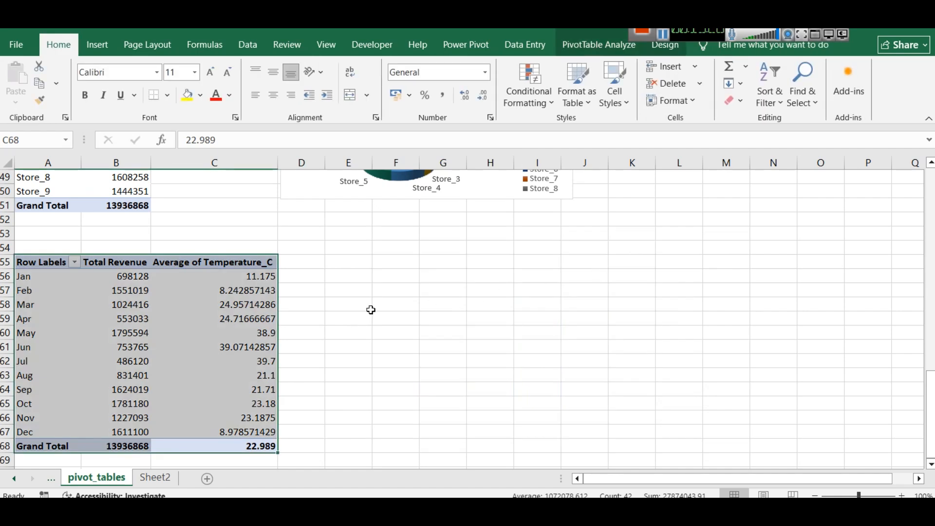
Examine the monthly pivot table's field layout and how its Temperature_C value field is summarized
{"action": "left_click", "coordinate": [324, 311]}
{"action": "left_click_drag", "start_coordinate": [195, 443], "coordinate": [21, 268]}
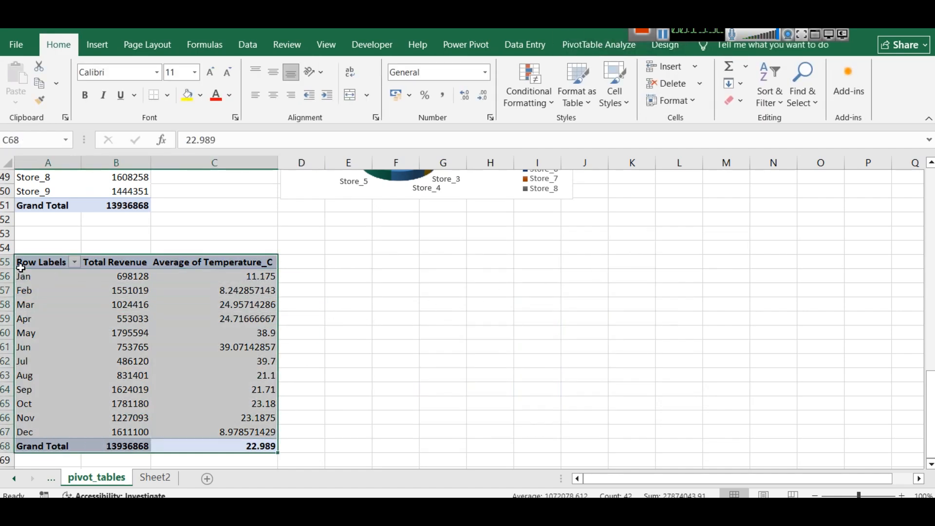
{"action": "left_click", "coordinate": [609, 46]}
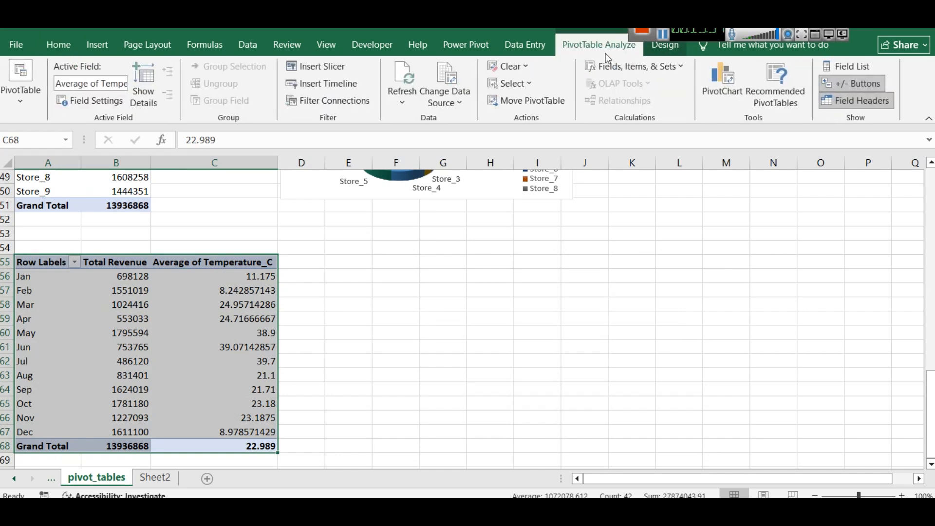
{"action": "left_click", "coordinate": [841, 72]}
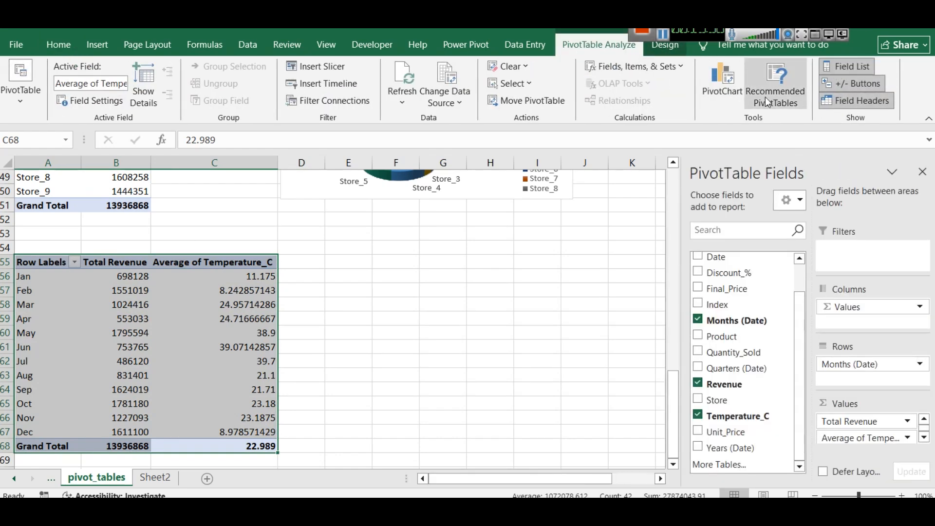
{"action": "scroll", "coordinate": [790, 346], "scroll_direction": "up", "scroll_amount": 1}
{"action": "scroll", "coordinate": [783, 334], "scroll_direction": "down", "scroll_amount": 1}
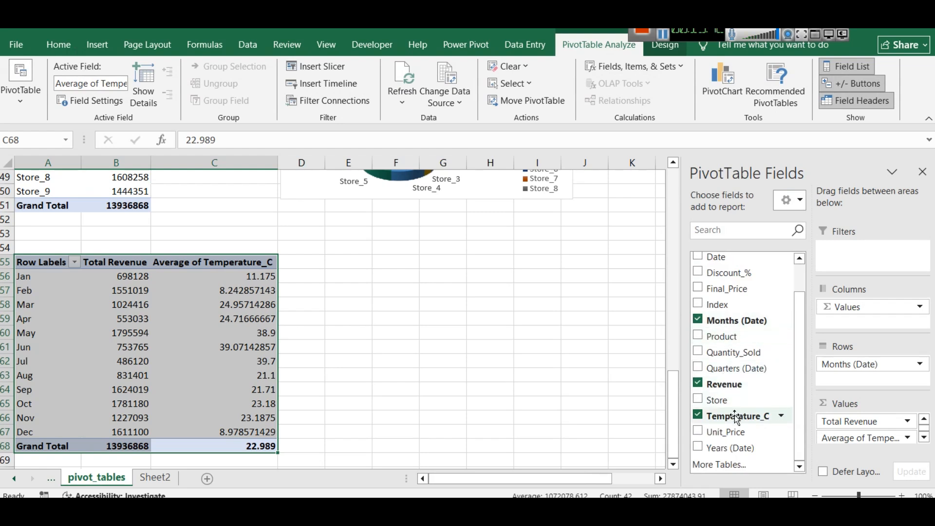
{"action": "left_click", "coordinate": [908, 438]}
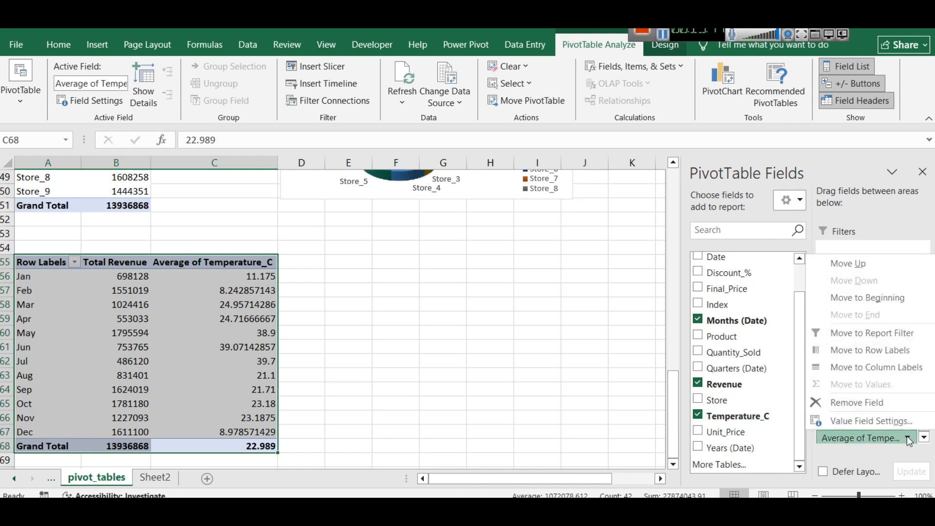
{"action": "left_click", "coordinate": [873, 422]}
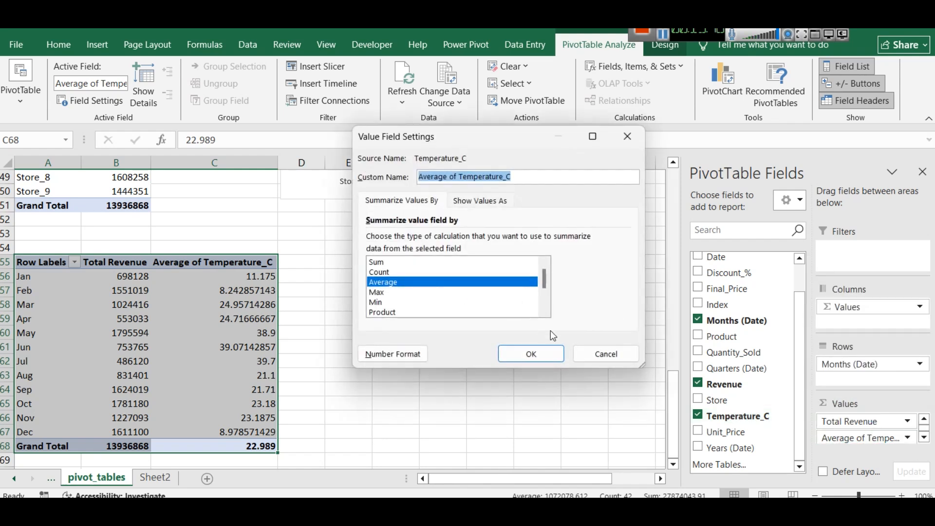
{"action": "left_click", "coordinate": [599, 353]}
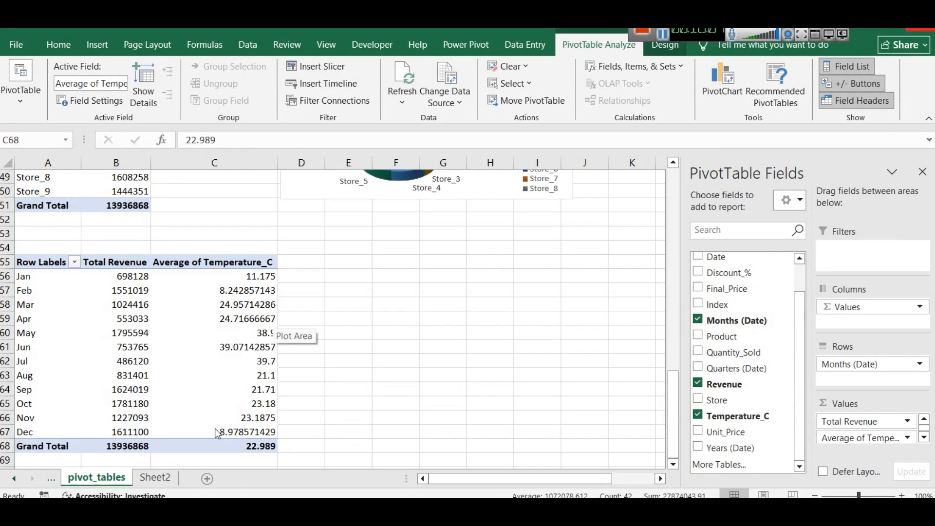
Insert a clustered column and secondary-axis line combo chart from the monthly pivot table and place it beside the table
{"action": "key", "text": "ctrl+a"}
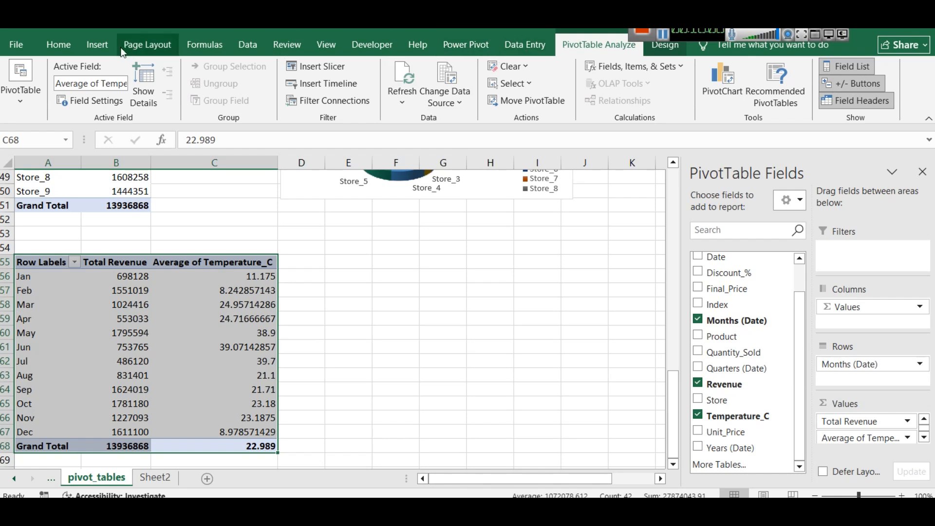
{"action": "left_click", "coordinate": [98, 44]}
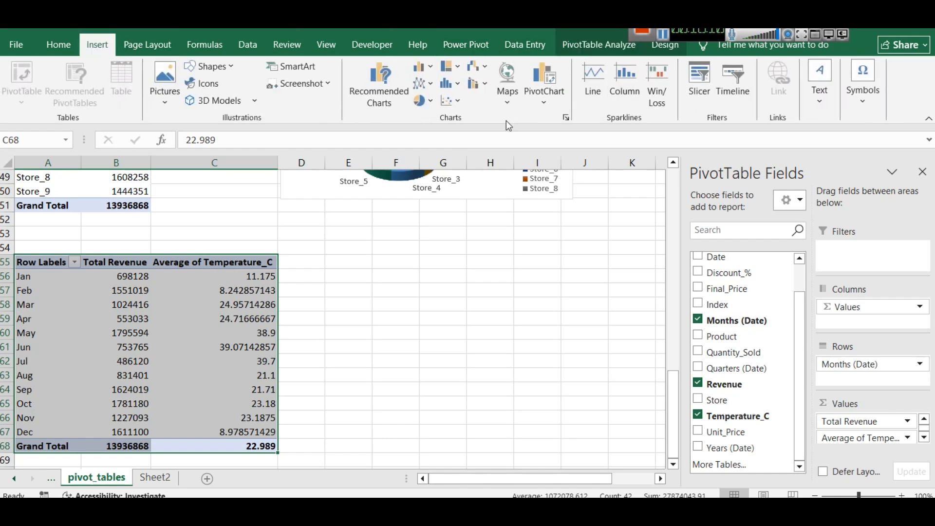
{"action": "left_click", "coordinate": [484, 84]}
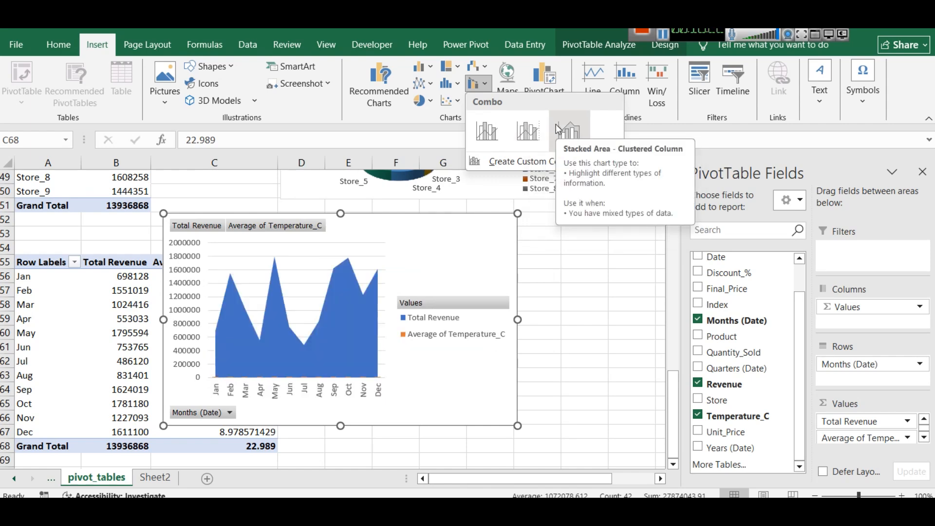
{"action": "left_click", "coordinate": [529, 130]}
{"action": "left_click_drag", "start_coordinate": [435, 239], "coordinate": [570, 255]}
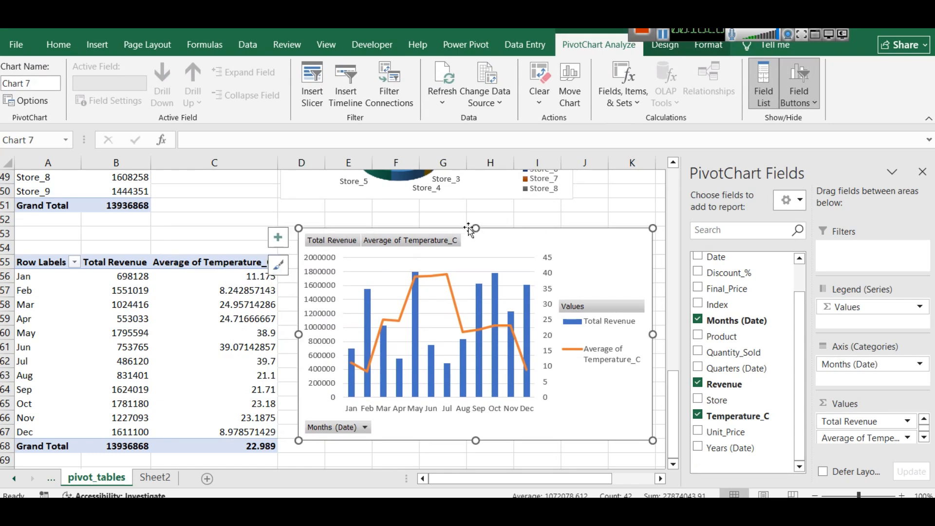
Reduce the combo chart's height to about half and enlarge its legend to fit both series entries
{"action": "left_click_drag", "start_coordinate": [476, 228], "coordinate": [475, 321]}
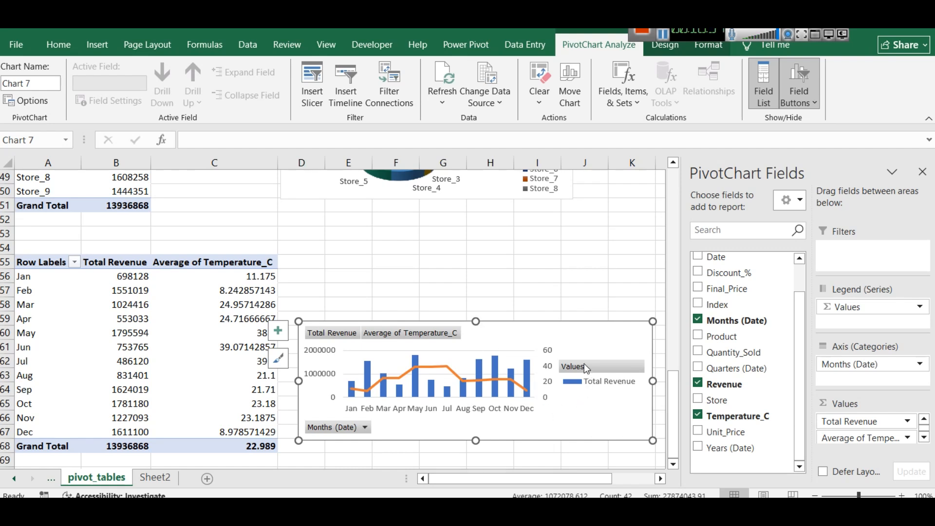
{"action": "left_click", "coordinate": [597, 391]}
{"action": "left_click_drag", "start_coordinate": [602, 359], "coordinate": [603, 343]}
{"action": "left_click_drag", "start_coordinate": [602, 402], "coordinate": [602, 411]}
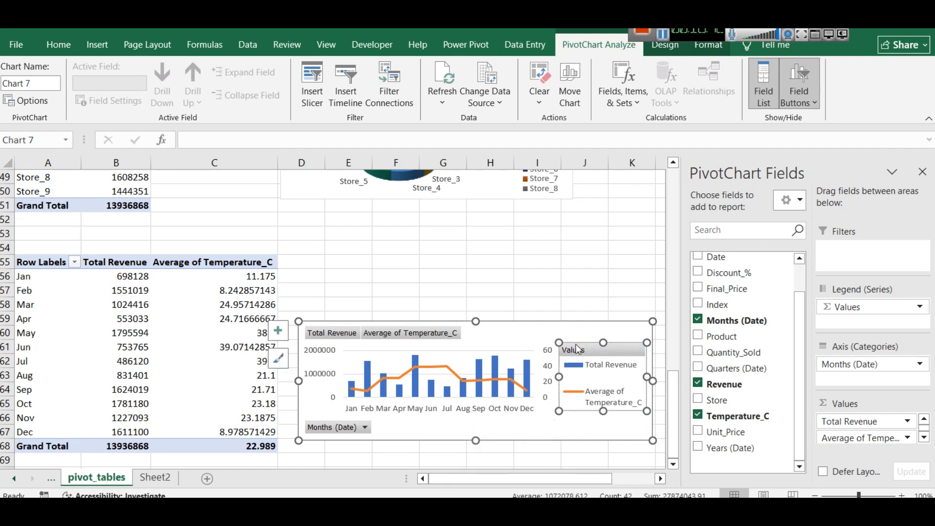
Recolour the combo chart with the fourth Colorful palette, giving green columns and a blue line
{"action": "left_click", "coordinate": [576, 330]}
{"action": "double_click", "coordinate": [545, 330]}
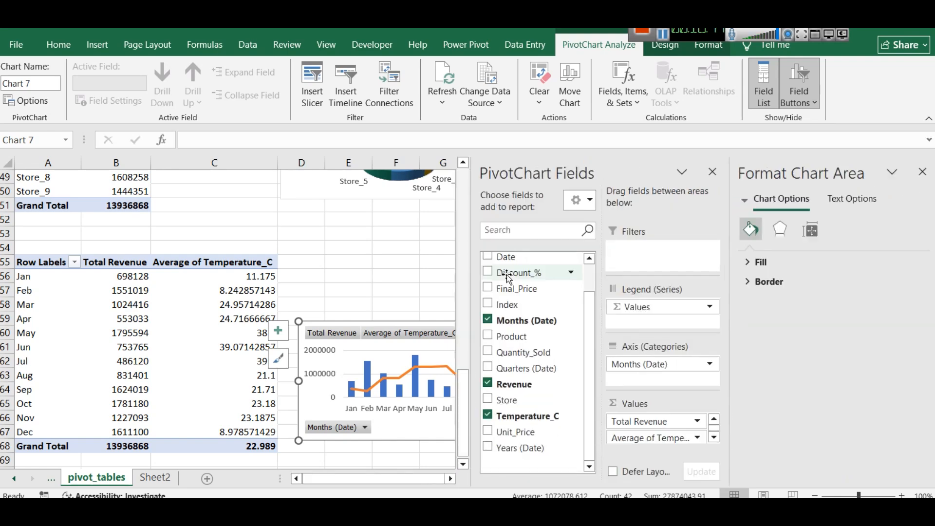
{"action": "left_click", "coordinate": [712, 171]}
{"action": "left_click", "coordinate": [671, 360]}
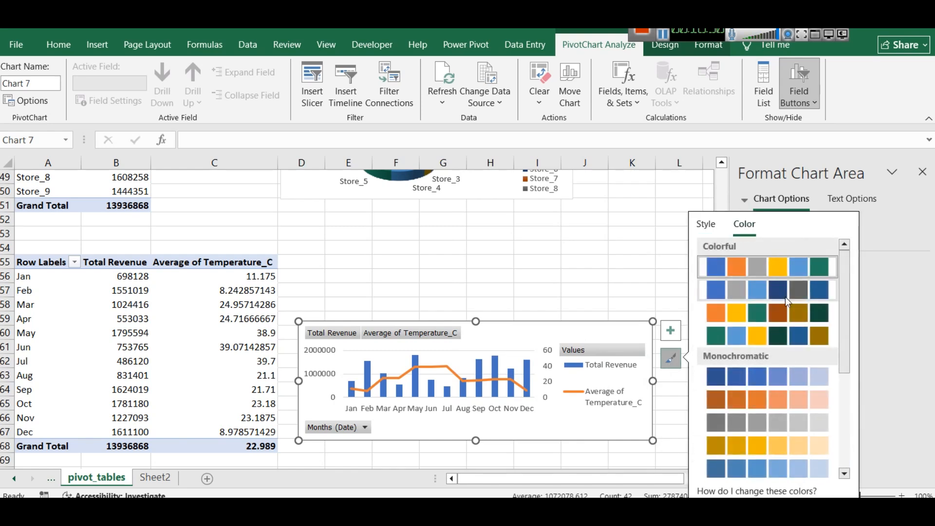
{"action": "left_click", "coordinate": [788, 331]}
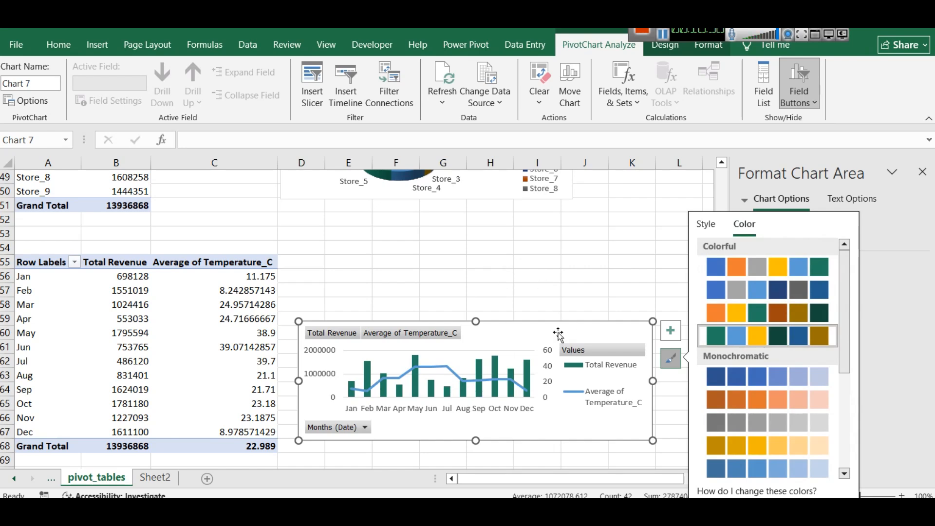
Rename Sheet2 as Dashboard
{"action": "left_click", "coordinate": [155, 477]}
{"action": "right_click", "coordinate": [156, 477]}
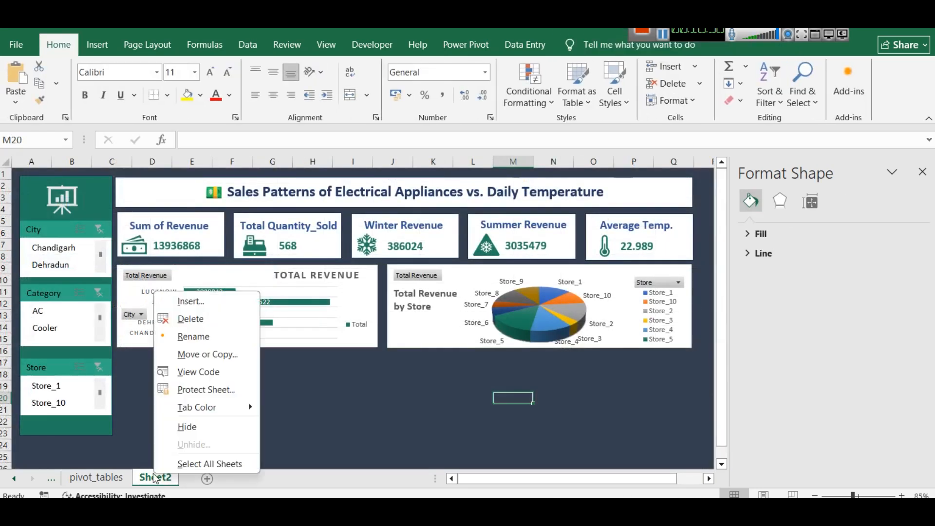
{"action": "left_click", "coordinate": [175, 336]}
{"action": "type", "text": "D"}
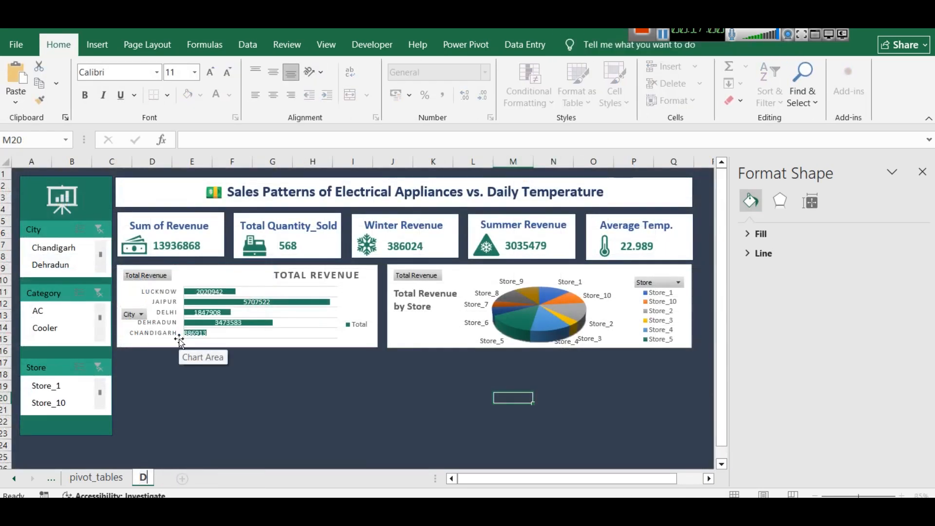
{"action": "type", "text": "ashboard"}
{"action": "key", "text": "Return"}
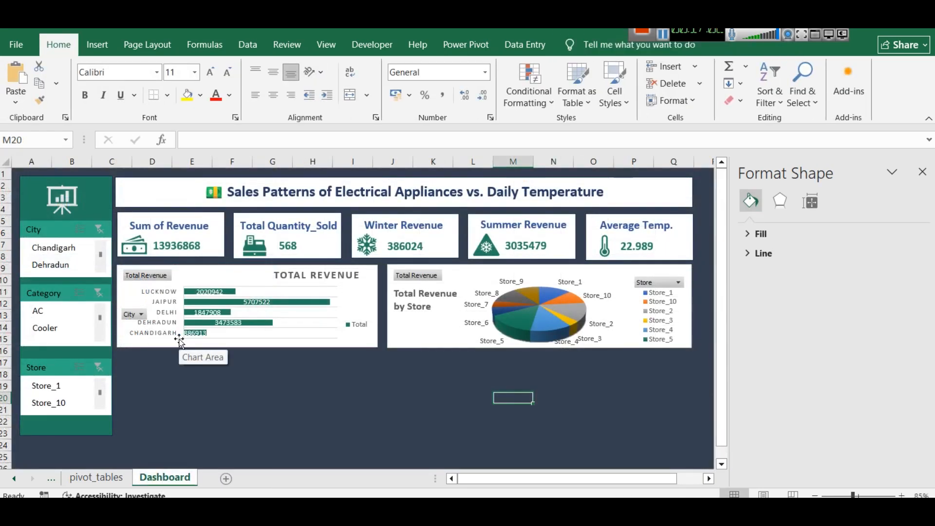
Paste the monthly combo chart into the Dashboard sheet and place it beneath the city revenue bar chart
{"action": "left_click", "coordinate": [224, 394]}
{"action": "key", "text": "ctrl+v"}
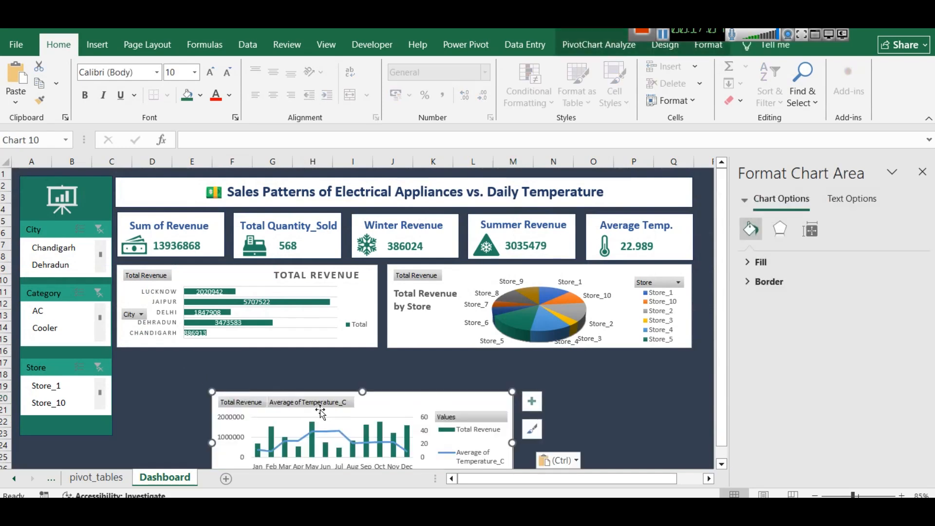
{"action": "left_click_drag", "start_coordinate": [374, 410], "coordinate": [278, 373]}
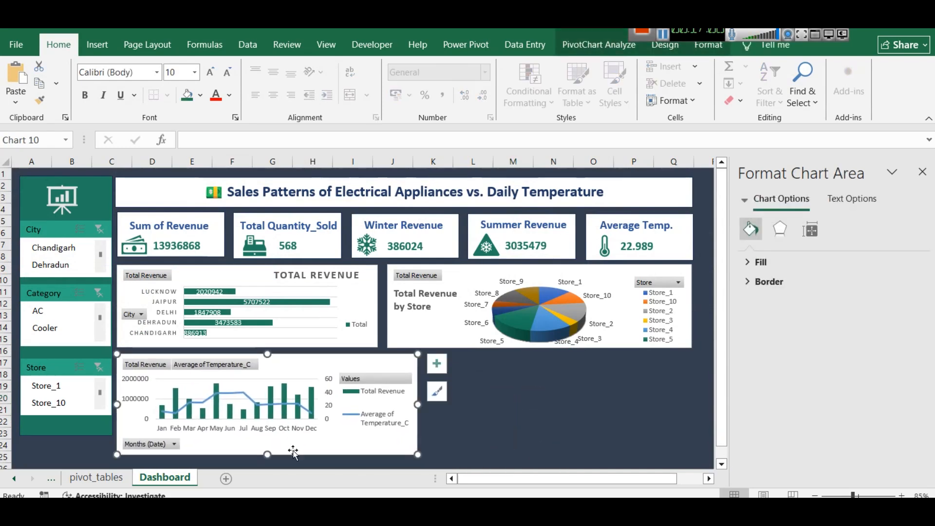
Shrink the pasted combo chart to the bar chart's width and the slicer panel's bottom edge, raising its upper edge slightly
{"action": "left_click_drag", "start_coordinate": [266, 455], "coordinate": [264, 434]}
{"action": "left_click_drag", "start_coordinate": [418, 394], "coordinate": [378, 396]}
{"action": "left_click", "coordinate": [468, 398]}
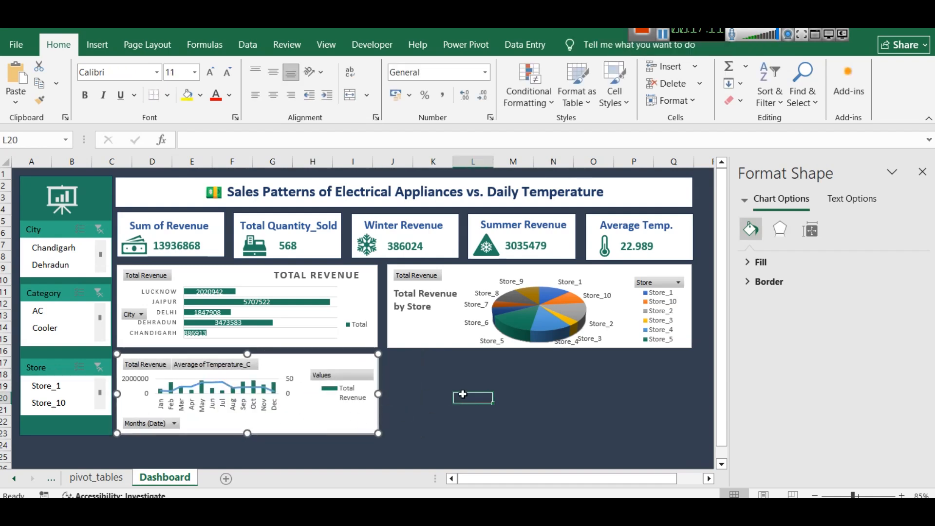
{"action": "left_click", "coordinate": [267, 363]}
{"action": "left_click_drag", "start_coordinate": [245, 355], "coordinate": [246, 352]}
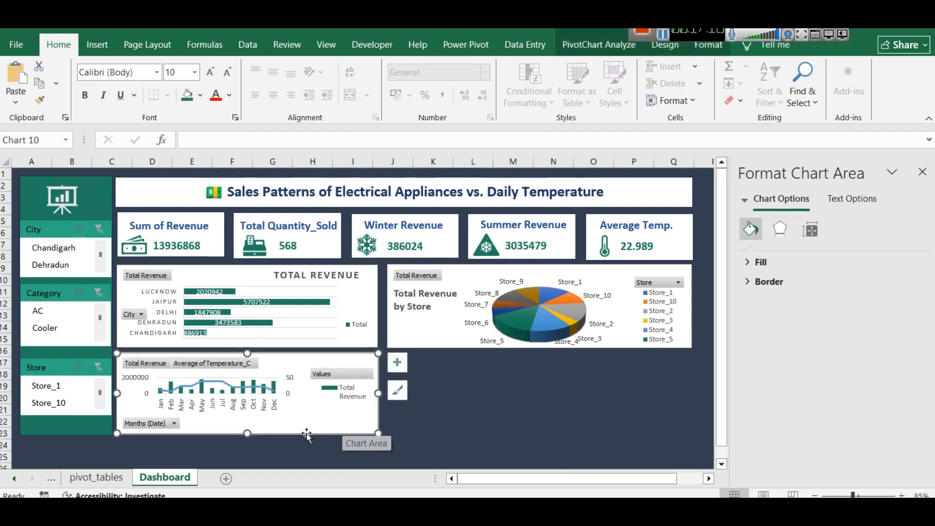
{"action": "left_click", "coordinate": [430, 415]}
Stretch the dashboard combo chart's legend up and down to fit both the revenue and temperature entries
{"action": "left_click", "coordinate": [343, 376]}
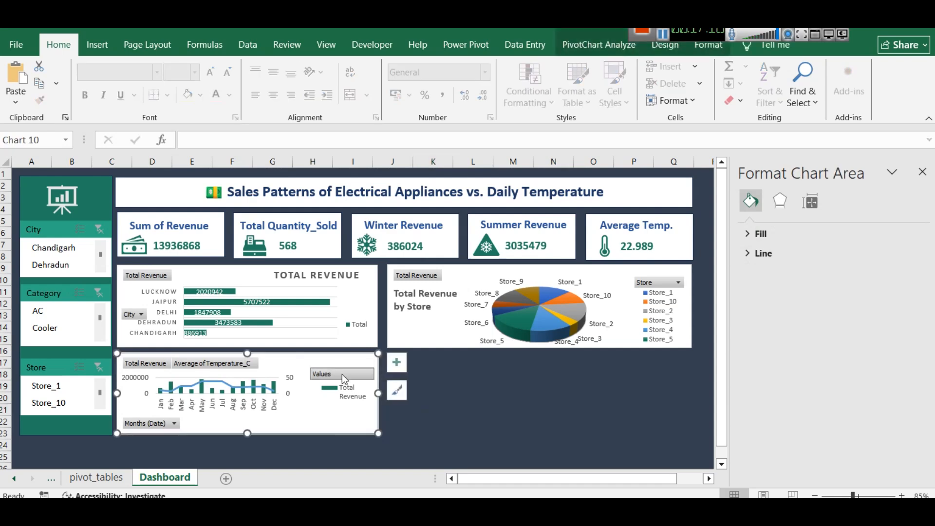
{"action": "left_click", "coordinate": [352, 398]}
{"action": "left_click_drag", "start_coordinate": [342, 368], "coordinate": [341, 359]}
{"action": "left_click_drag", "start_coordinate": [343, 415], "coordinate": [339, 425]}
{"action": "left_click", "coordinate": [435, 411]}
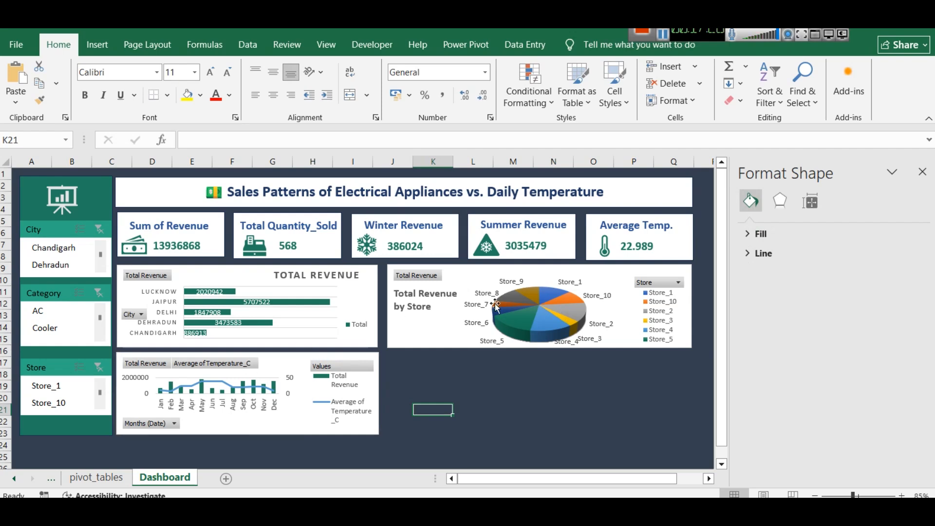
{"action": "left_click", "coordinate": [332, 280]}
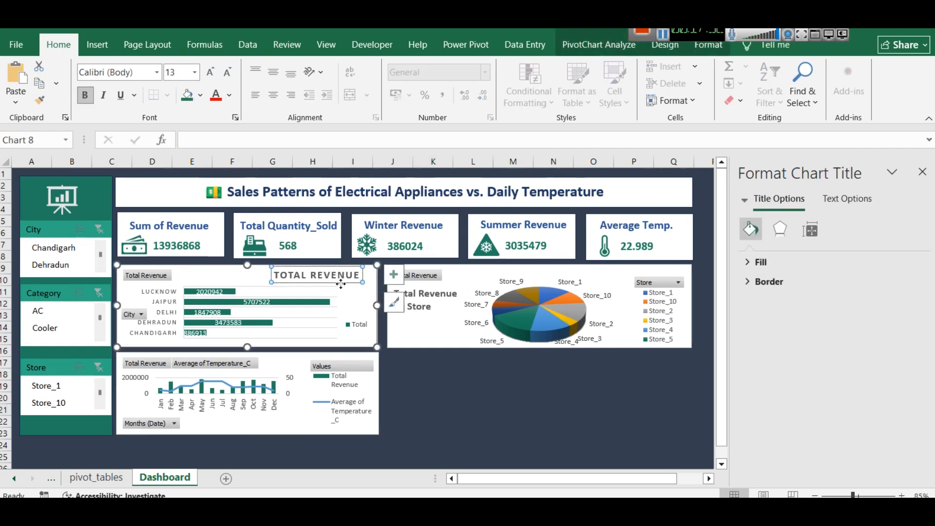
{"action": "left_click", "coordinate": [339, 285]}
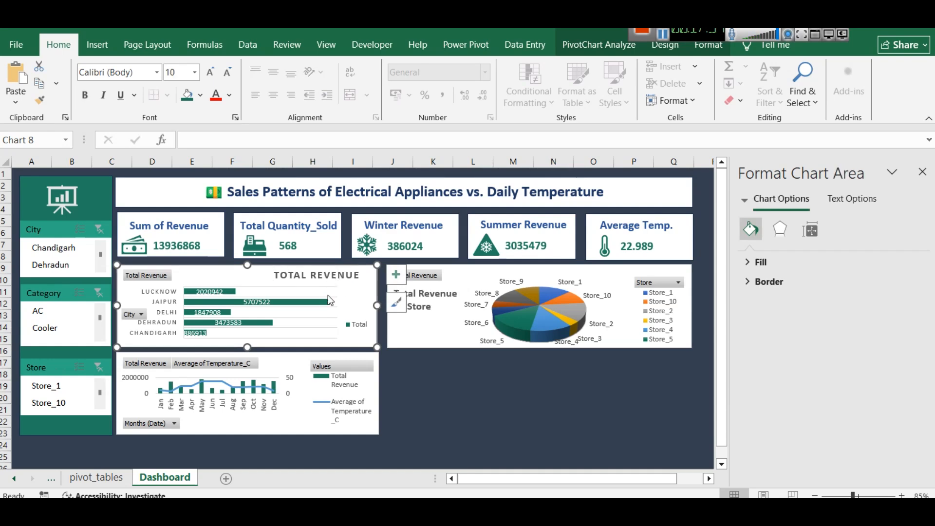
{"action": "left_click", "coordinate": [300, 361]}
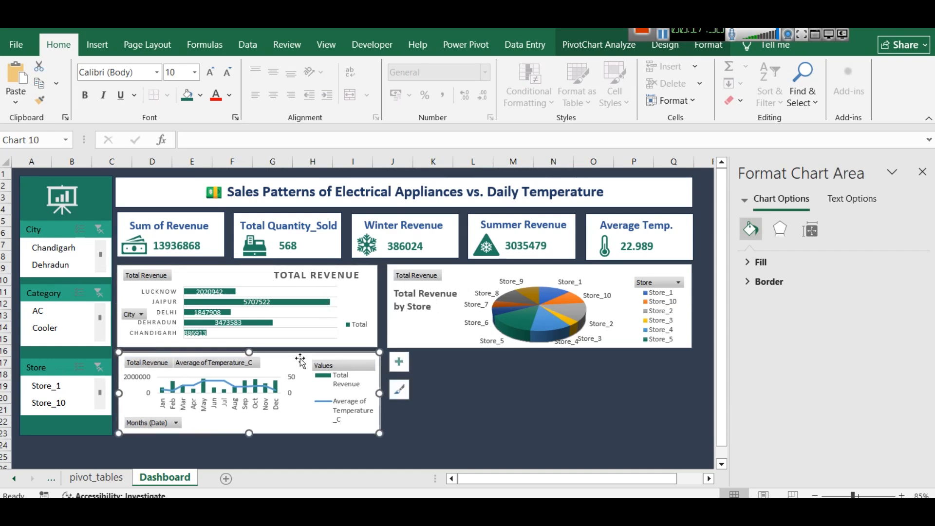
{"action": "left_click_drag", "start_coordinate": [300, 361], "coordinate": [298, 362]}
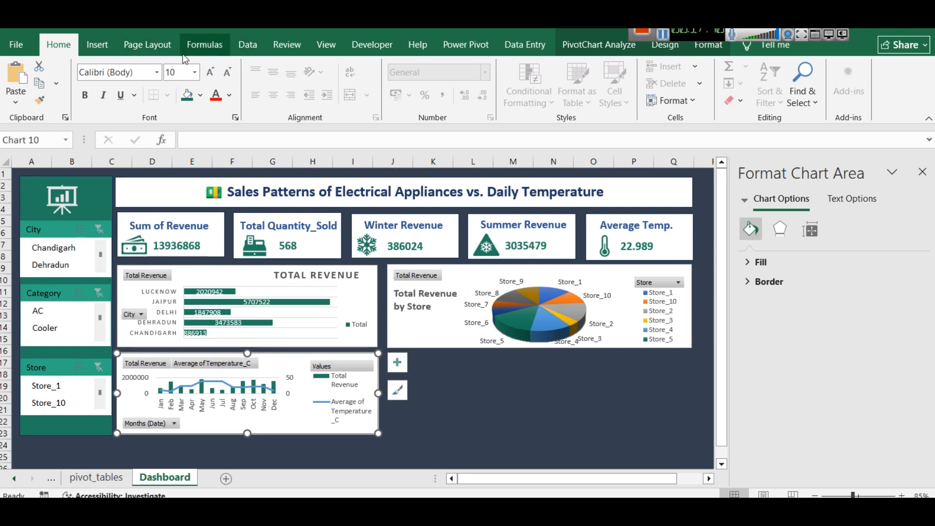
Add a text box reading "Total Revenue by Month & Avg Temperature" to the monthly combo chart and place it beneath the plot
{"action": "left_click", "coordinate": [110, 49]}
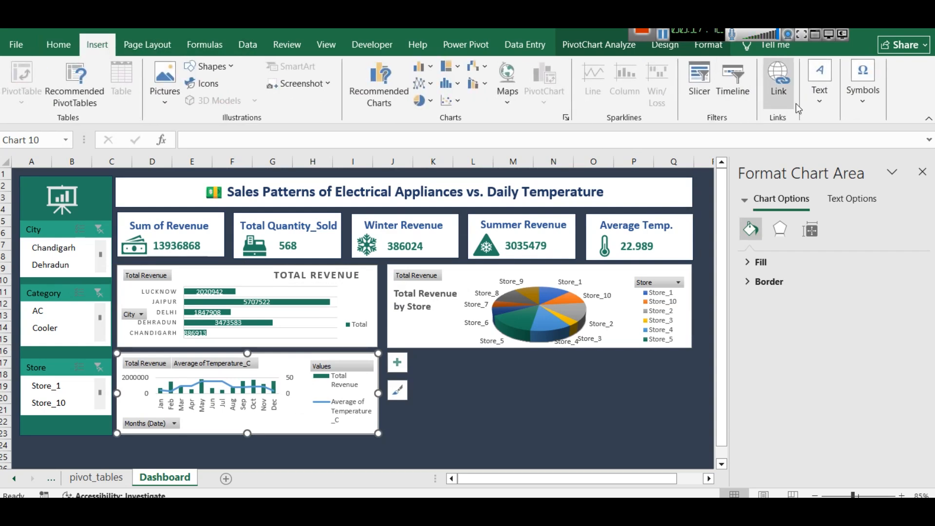
{"action": "left_click", "coordinate": [820, 90]}
{"action": "left_click", "coordinate": [783, 149]}
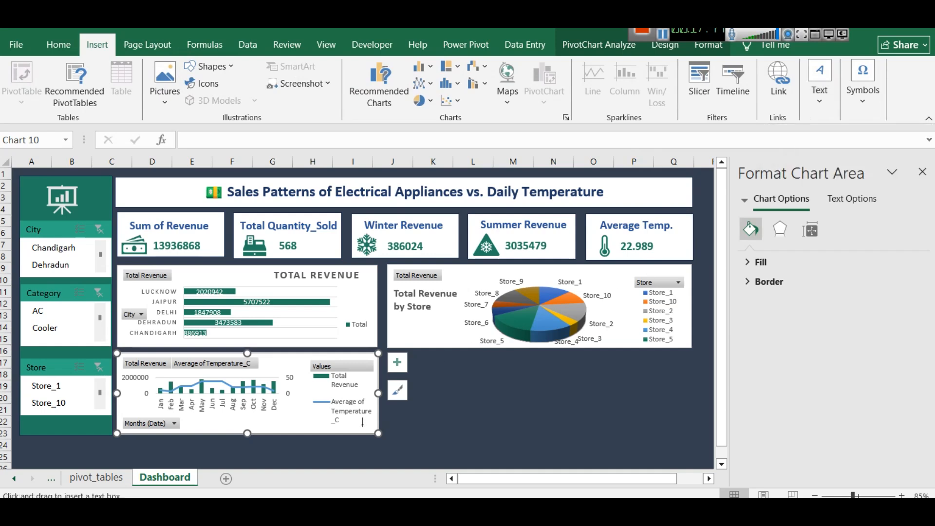
{"action": "left_click_drag", "start_coordinate": [263, 419], "coordinate": [324, 373]}
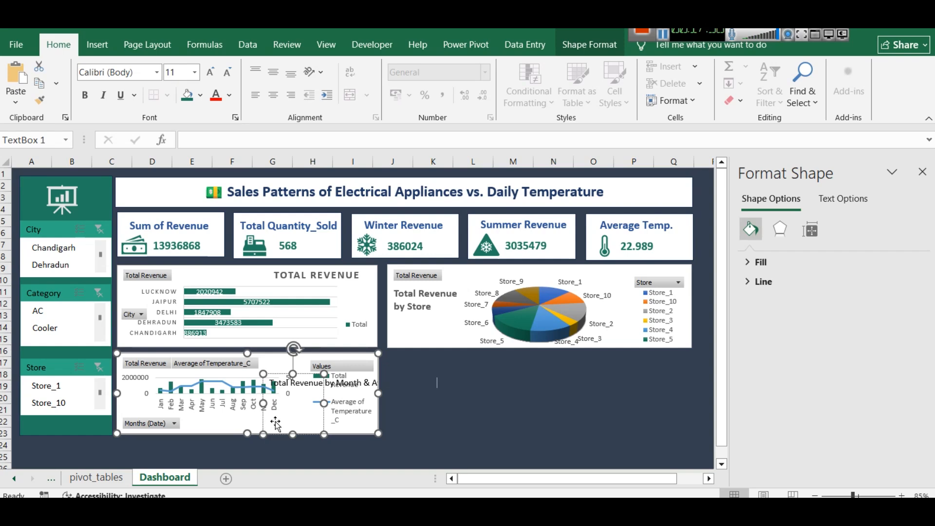
{"action": "left_click", "coordinate": [281, 410]}
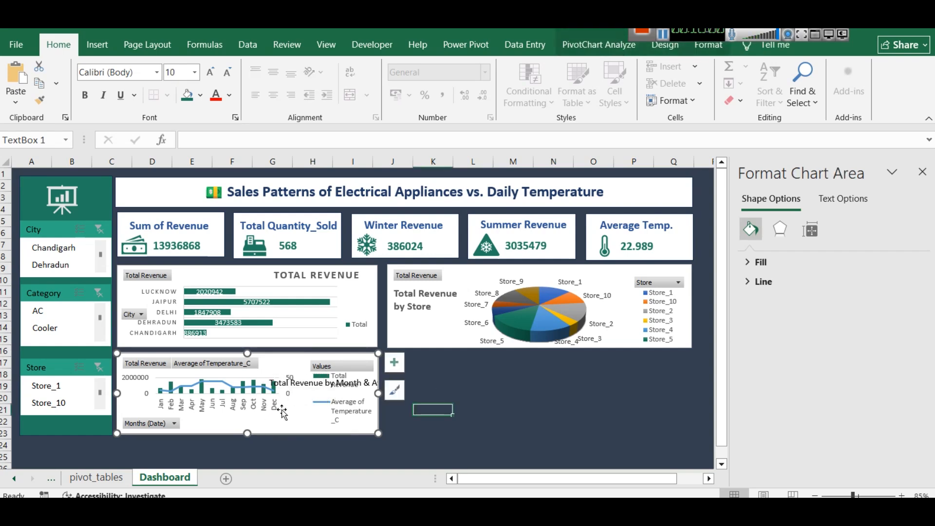
{"action": "left_click", "coordinate": [282, 383]}
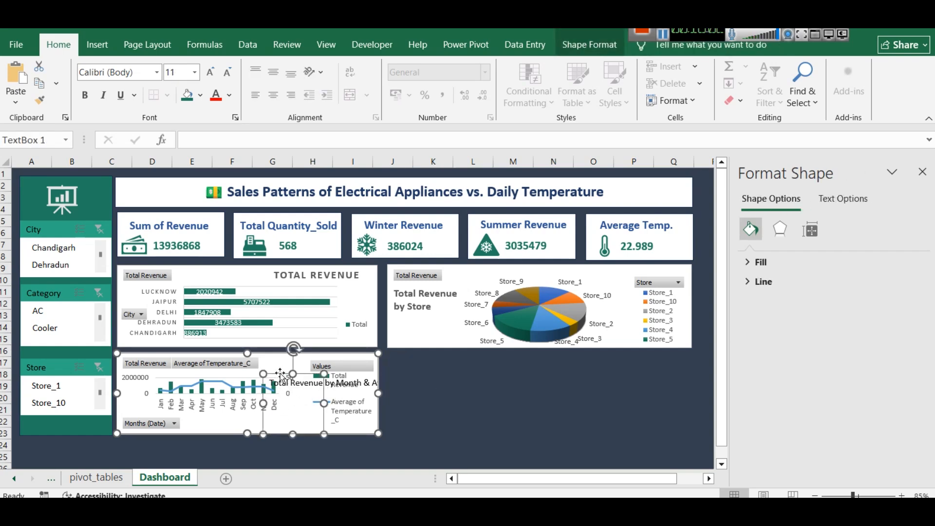
{"action": "left_click_drag", "start_coordinate": [291, 374], "coordinate": [185, 423]}
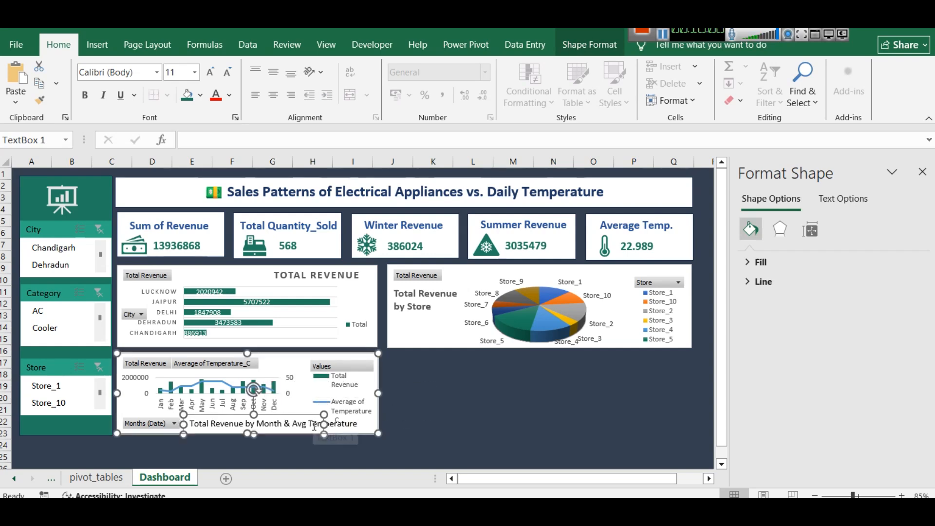
Move the combo chart's legend up slightly, widen it towards the plot and raise its lower edge clear of the caption
{"action": "left_click", "coordinate": [341, 363]}
{"action": "left_click", "coordinate": [342, 394]}
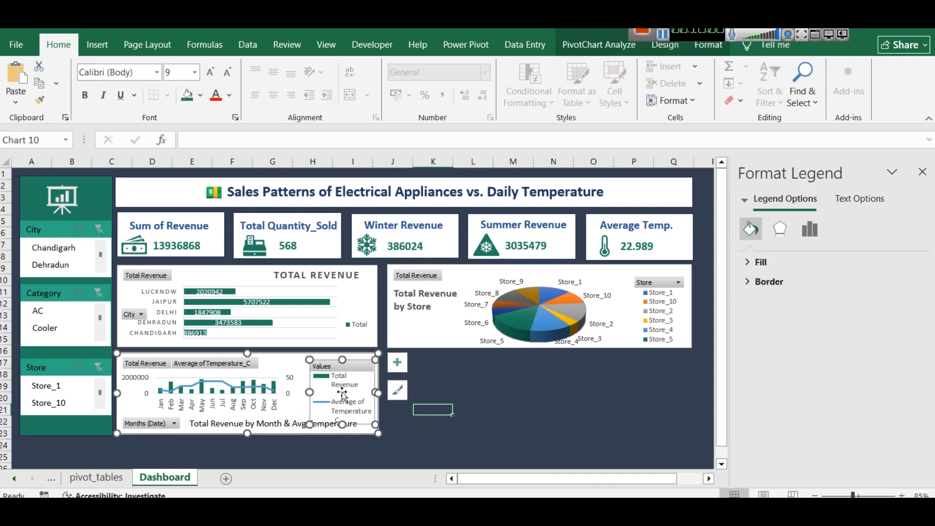
{"action": "left_click", "coordinate": [360, 381]}
{"action": "left_click", "coordinate": [361, 381]}
{"action": "left_click_drag", "start_coordinate": [357, 361], "coordinate": [356, 359]}
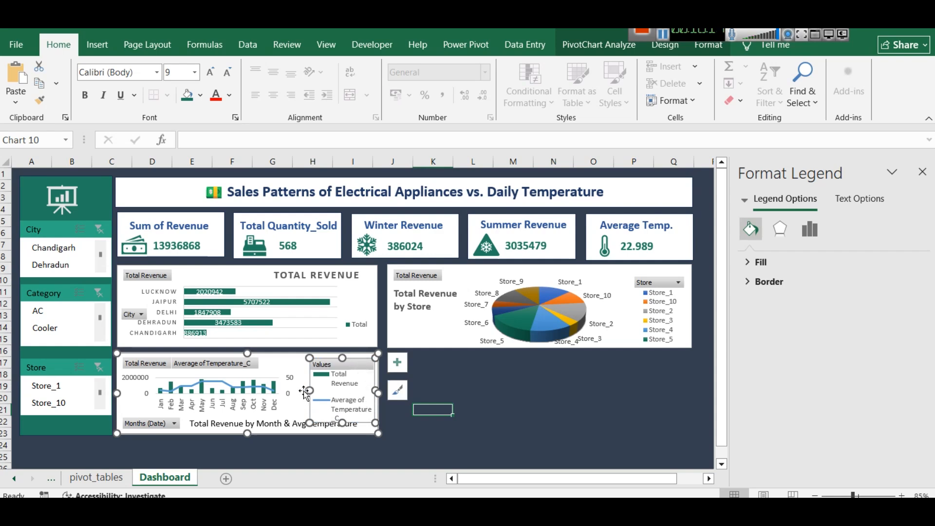
{"action": "left_click_drag", "start_coordinate": [309, 390], "coordinate": [301, 390]}
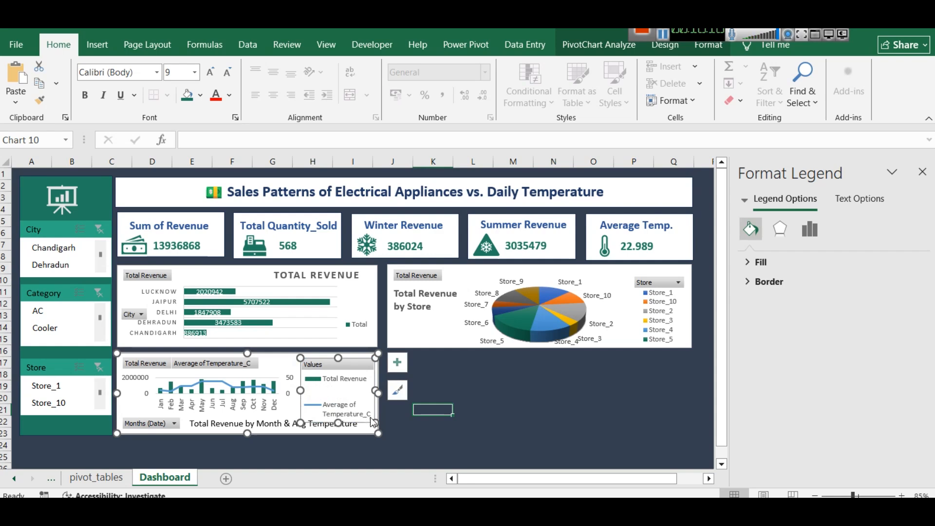
{"action": "mouse_move", "coordinate": [375, 422]}
{"action": "left_mouse_down"}
{"action": "mouse_move", "coordinate": [364, 387]}
{"action": "mouse_move", "coordinate": [334, 415]}
{"action": "left_mouse_up"}
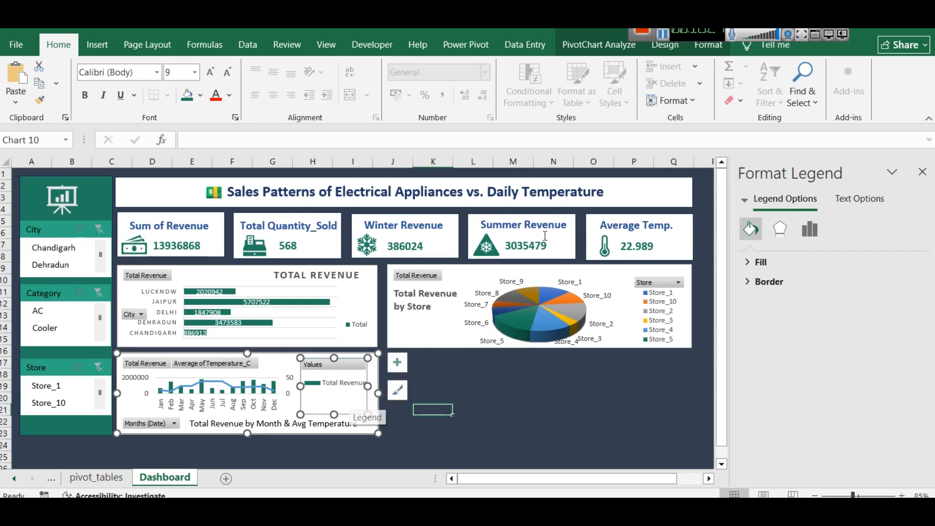
{"action": "left_click", "coordinate": [660, 33]}
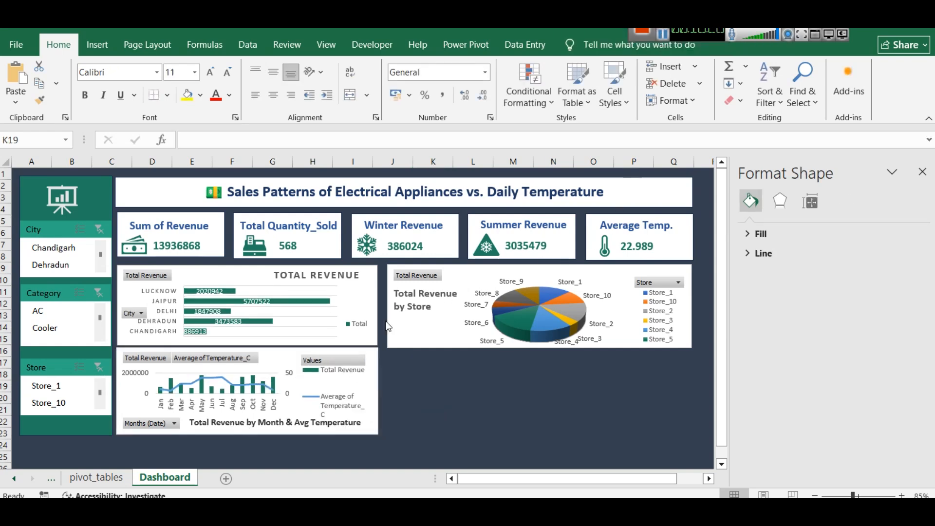
Shorten the store revenue pie chart slightly so its lower edge lines up with the city revenue bar chart
{"action": "left_click", "coordinate": [538, 345]}
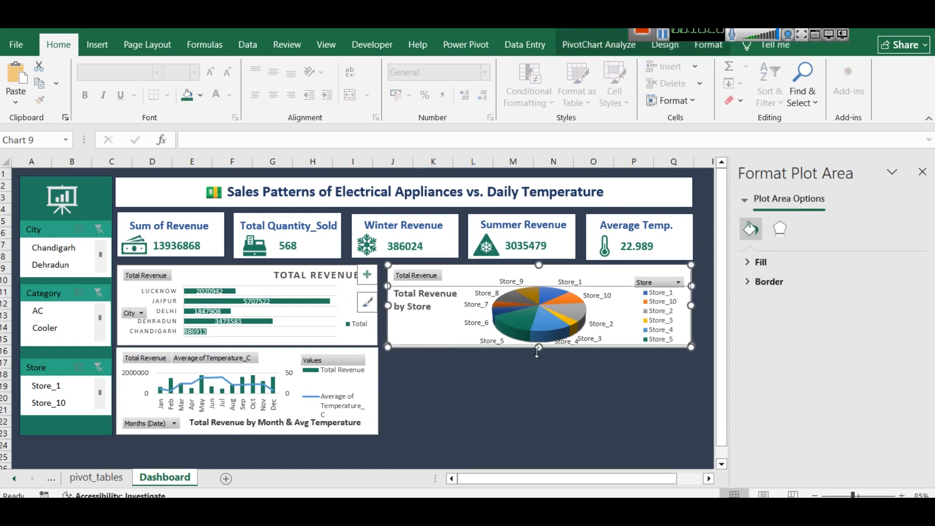
{"action": "left_click_drag", "start_coordinate": [538, 348], "coordinate": [543, 347]}
{"action": "left_click", "coordinate": [540, 387]}
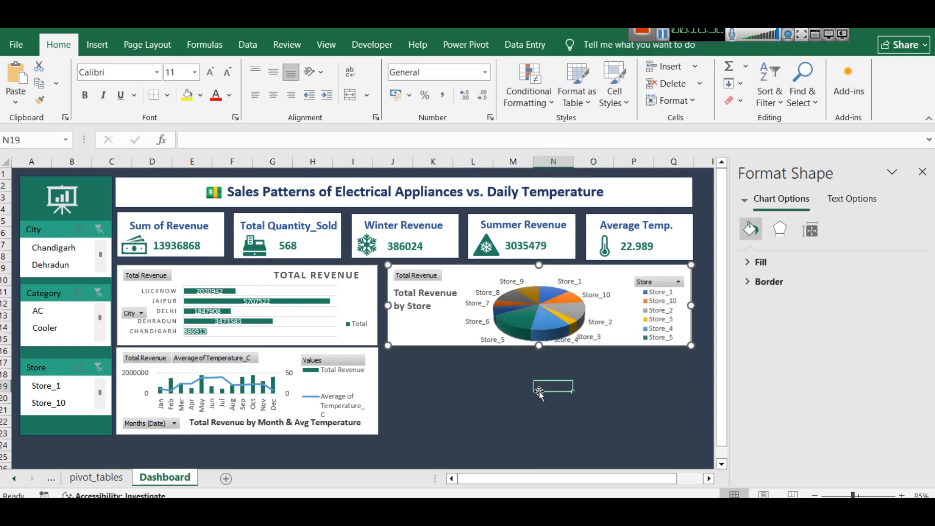
{"action": "left_click", "coordinate": [664, 35]}
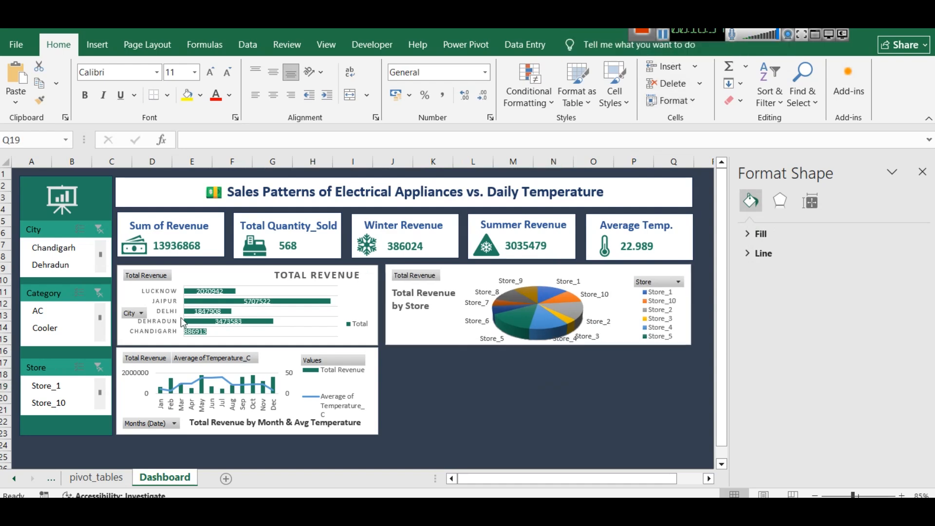
Examine the monthly pivot table and chart in pivot_tables, and the source columns in the masterdata sheet
{"action": "left_click", "coordinate": [85, 480]}
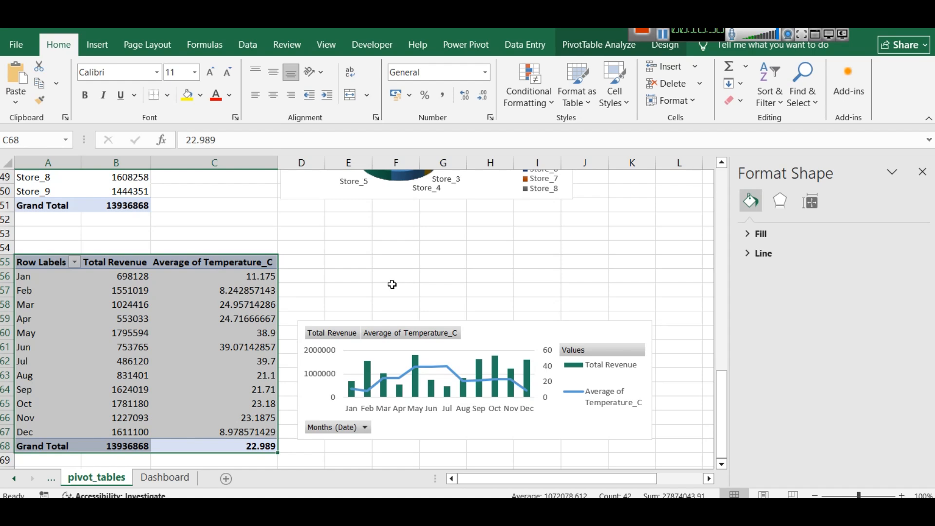
{"action": "scroll", "coordinate": [251, 326], "scroll_direction": "down", "scroll_amount": 2}
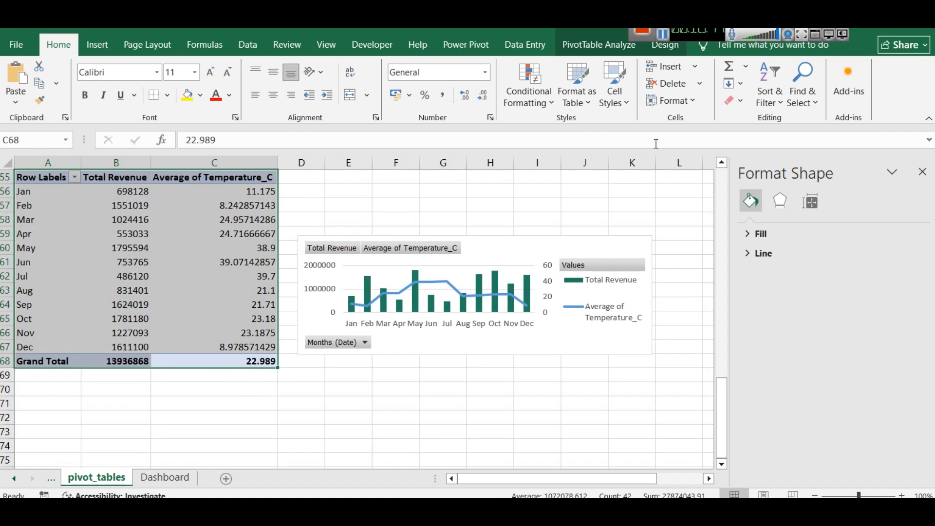
{"action": "left_click", "coordinate": [15, 480]}
{"action": "left_click", "coordinate": [17, 481]}
{"action": "left_click", "coordinate": [94, 479]}
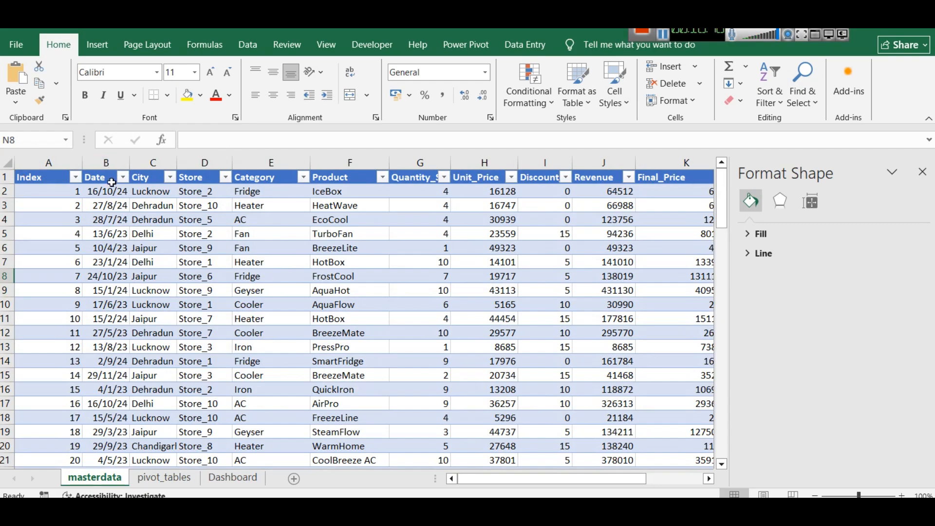
{"action": "scroll", "coordinate": [131, 302], "scroll_direction": "down", "scroll_amount": 12}
{"action": "scroll", "coordinate": [130, 302], "scroll_direction": "up", "scroll_amount": 12}
Copy the monthly revenue and temperature pivot table in pivot_tables and paste the copy beneath it at cell A71
{"action": "left_click", "coordinate": [180, 478]}
{"action": "left_click_drag", "start_coordinate": [132, 387], "coordinate": [139, 406]}
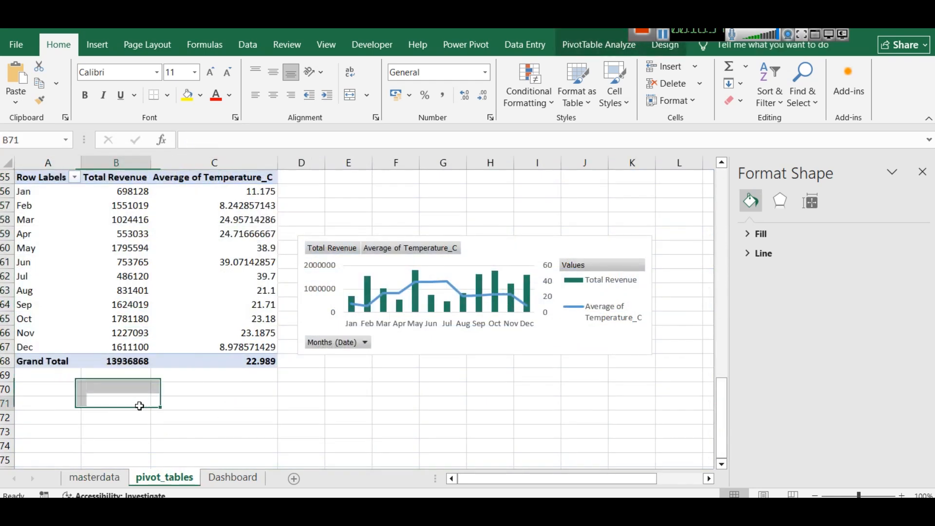
{"action": "left_click_drag", "start_coordinate": [174, 360], "coordinate": [18, 195]}
{"action": "key", "text": "ctrl+c"}
{"action": "left_click", "coordinate": [28, 403]}
{"action": "key", "text": "ctrl+v"}
{"action": "scroll", "coordinate": [162, 371], "scroll_direction": "down", "scroll_amount": 2}
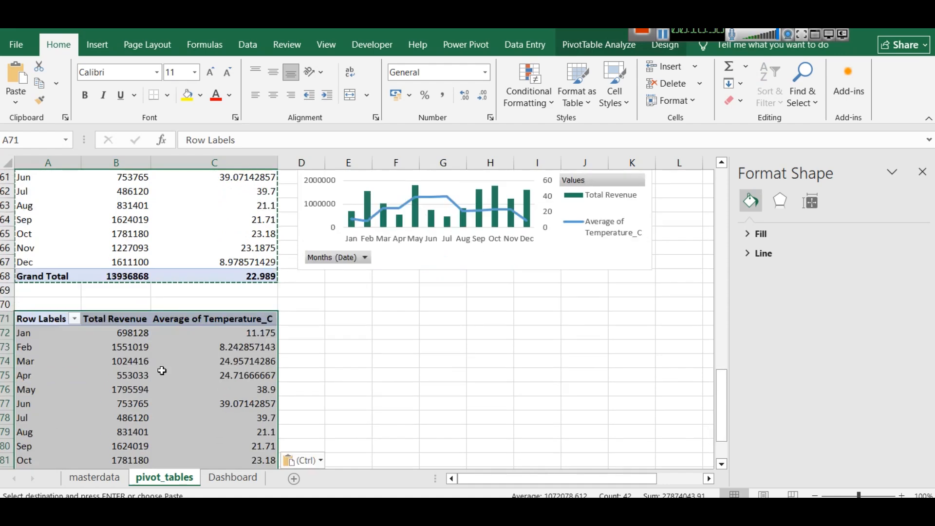
{"action": "scroll", "coordinate": [163, 371], "scroll_direction": "down", "scroll_amount": 2}
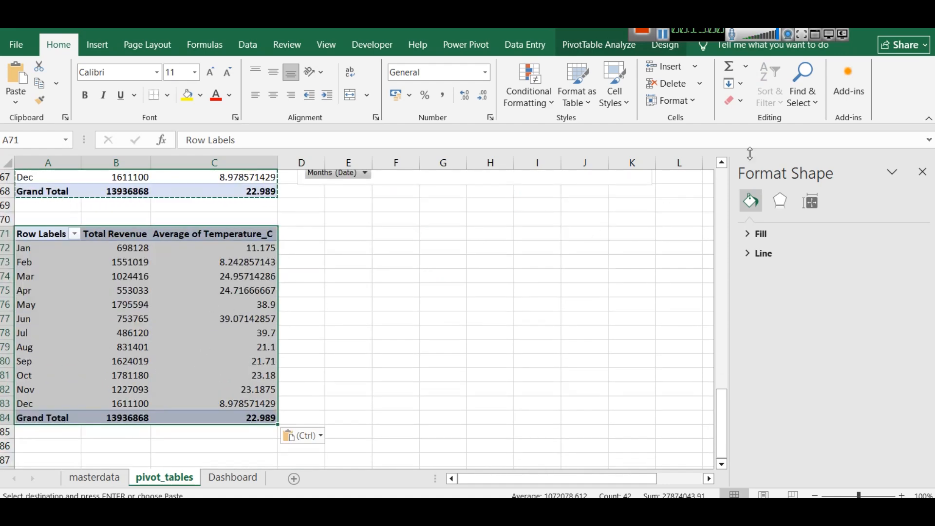
Replace Months (Date) with Quarters (Date) as the row field of the copied pivot table
{"action": "left_click", "coordinate": [609, 45]}
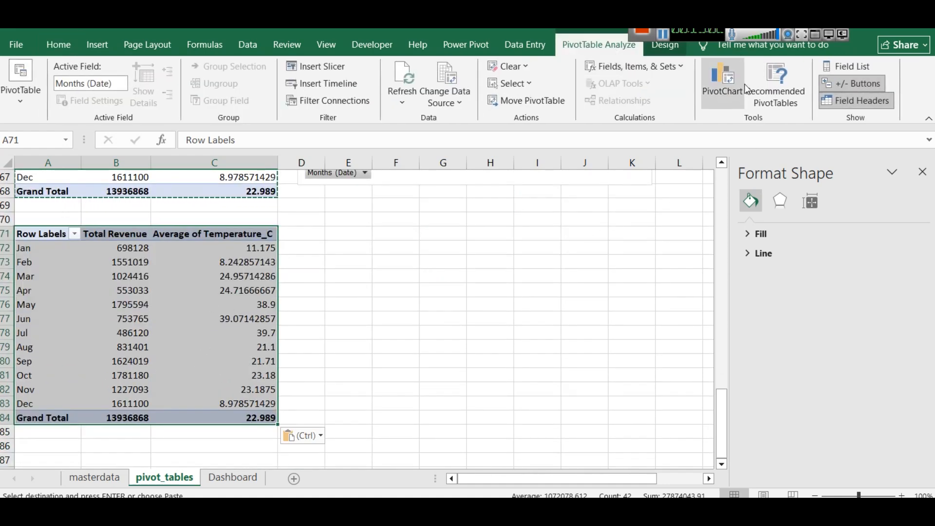
{"action": "left_click", "coordinate": [855, 64]}
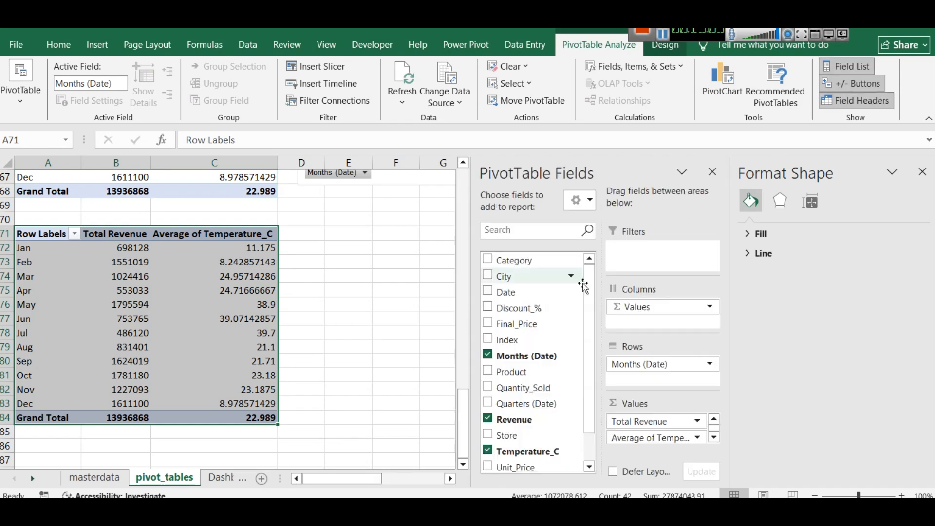
{"action": "left_click", "coordinate": [488, 357]}
{"action": "left_click", "coordinate": [488, 405]}
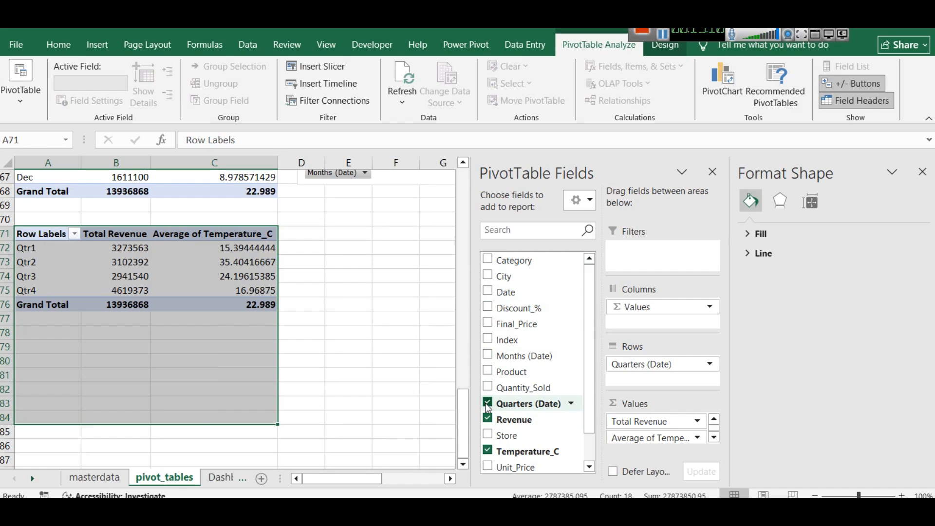
Add Years (Date) beneath the quarters in the copied pivot table's rows and remove Temperature_C from its values
{"action": "scroll", "coordinate": [489, 409], "scroll_direction": "down", "scroll_amount": 1}
{"action": "scroll", "coordinate": [492, 409], "scroll_direction": "up", "scroll_amount": 1}
{"action": "scroll", "coordinate": [493, 412], "scroll_direction": "down", "scroll_amount": 1}
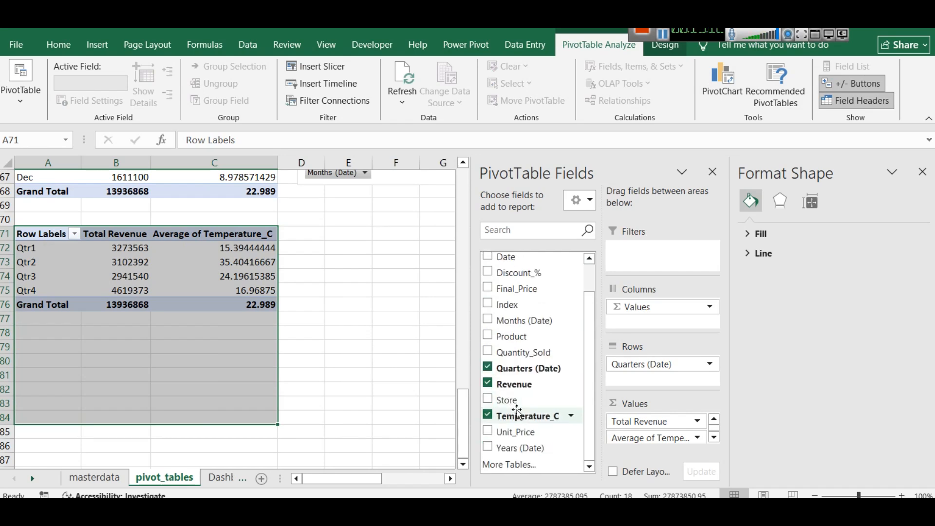
{"action": "left_click", "coordinate": [489, 447]}
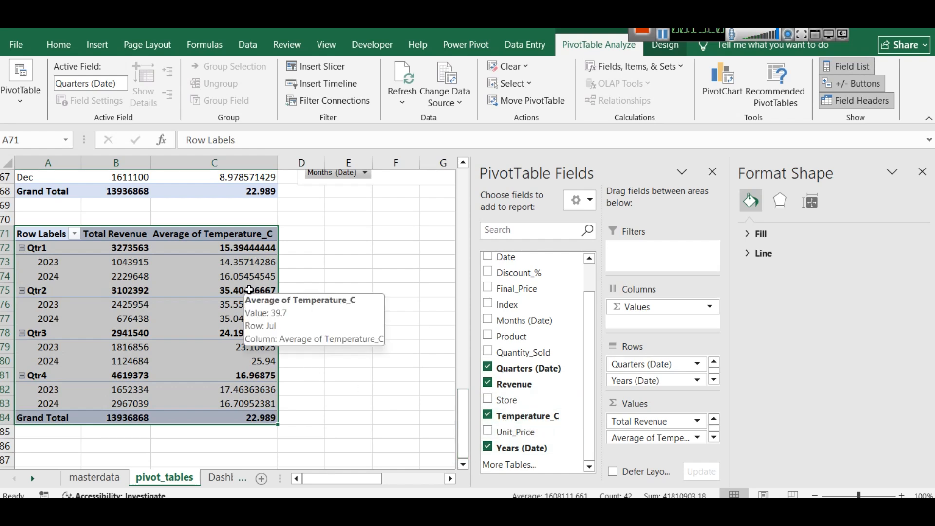
{"action": "left_click", "coordinate": [487, 417]}
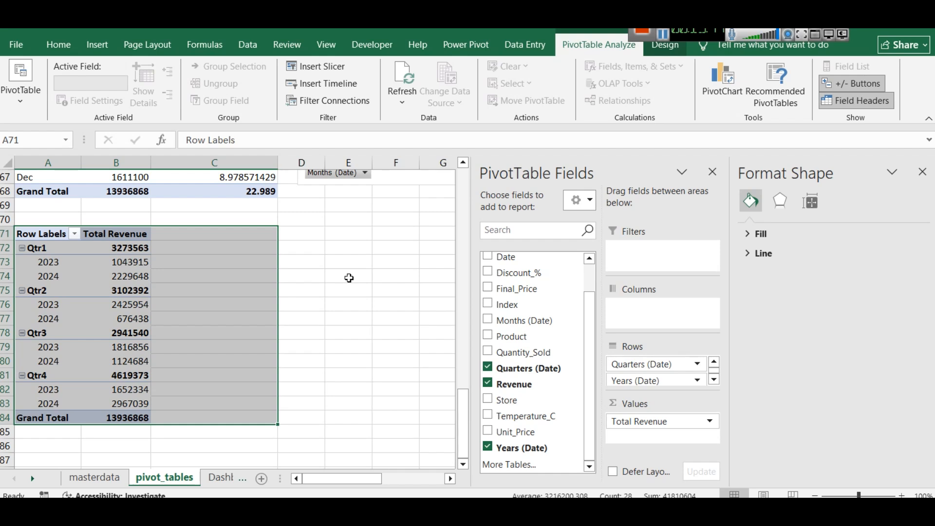
Open the custom combo chart options for the quarterly revenue pivot table
{"action": "left_click", "coordinate": [108, 48]}
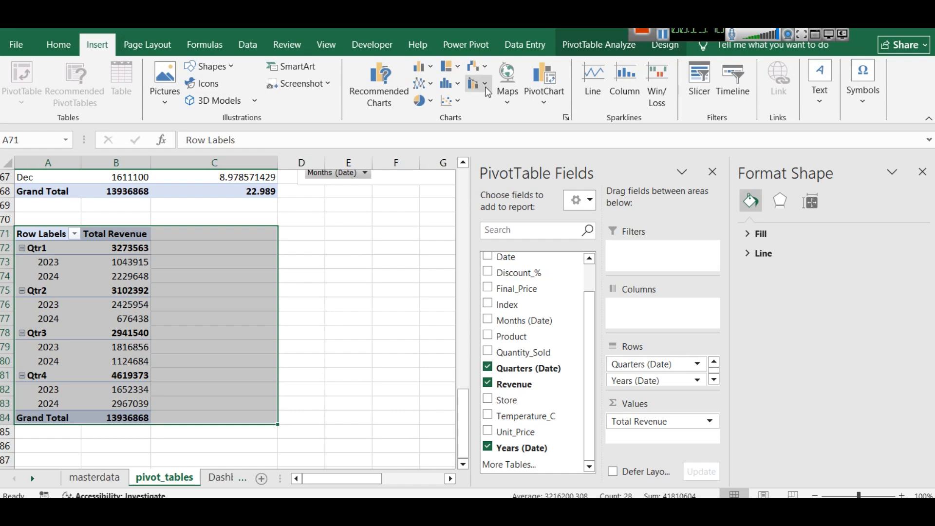
{"action": "left_click", "coordinate": [475, 83]}
{"action": "left_click", "coordinate": [513, 161]}
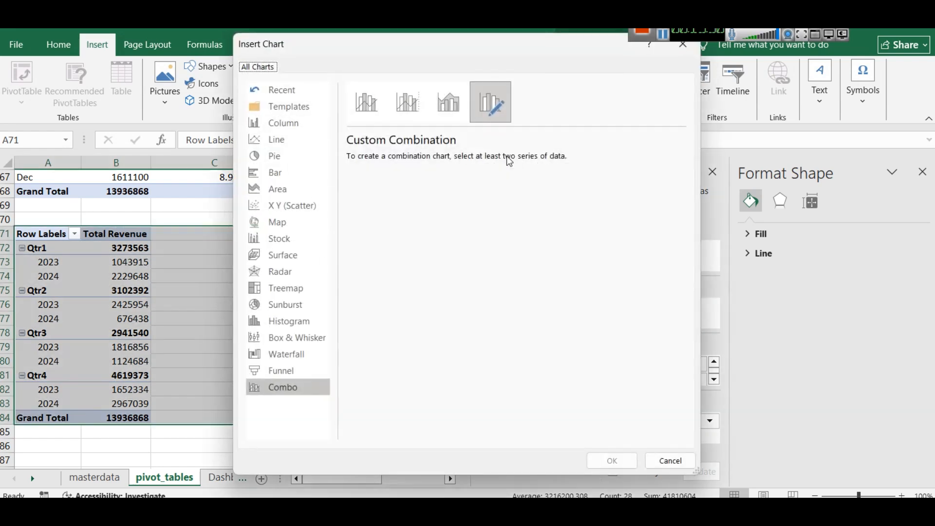
{"action": "left_click_drag", "start_coordinate": [461, 51], "coordinate": [644, 106]}
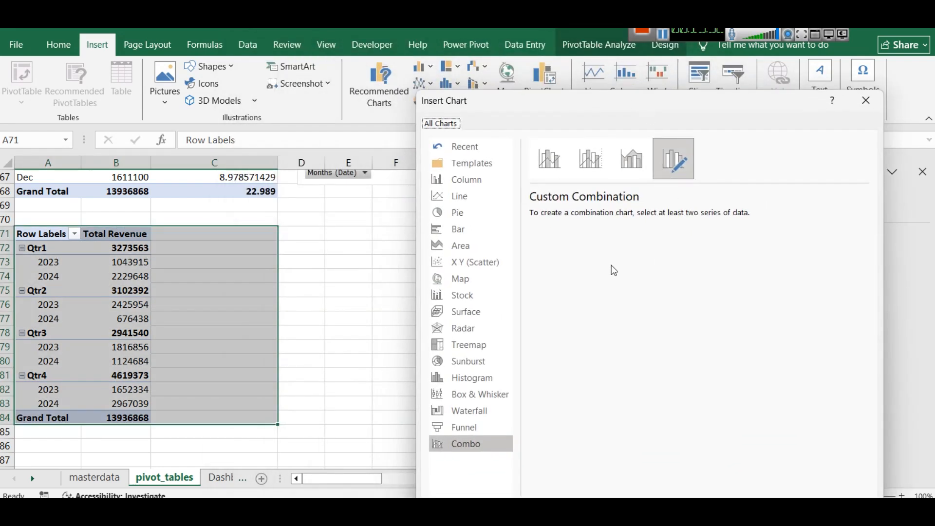
Try the other combo subtypes, including Clustered Column - Line with and without a secondary axis, and return to Custom Combination
{"action": "left_click", "coordinate": [558, 162]}
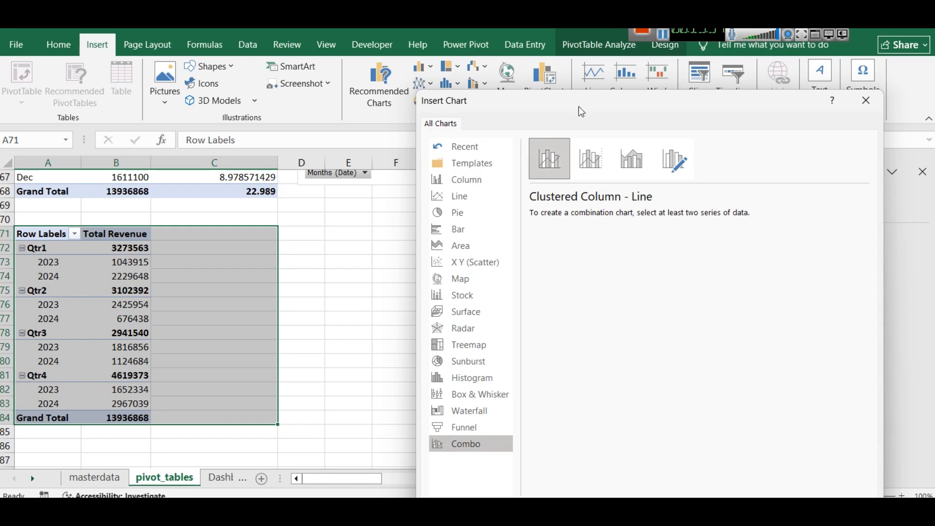
{"action": "left_click_drag", "start_coordinate": [581, 109], "coordinate": [255, 21]}
{"action": "left_click", "coordinate": [272, 83]}
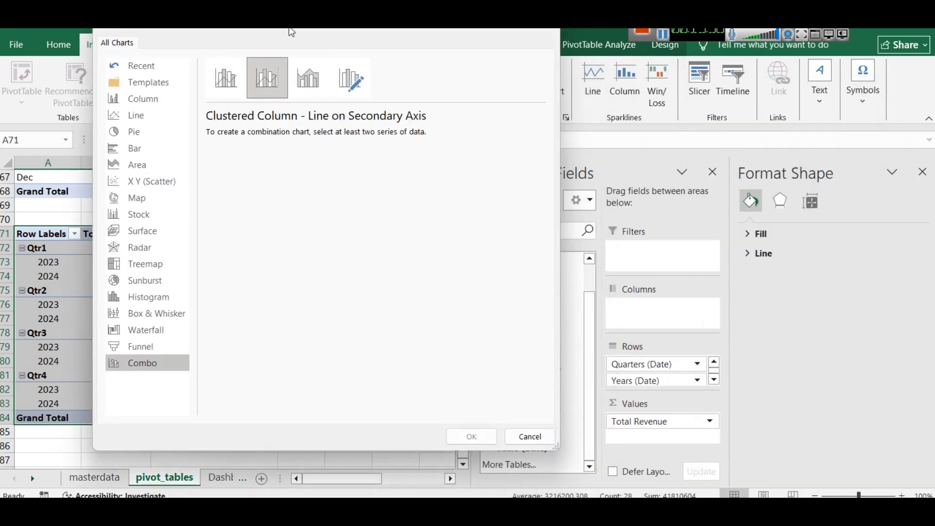
{"action": "left_click_drag", "start_coordinate": [292, 33], "coordinate": [363, 33]}
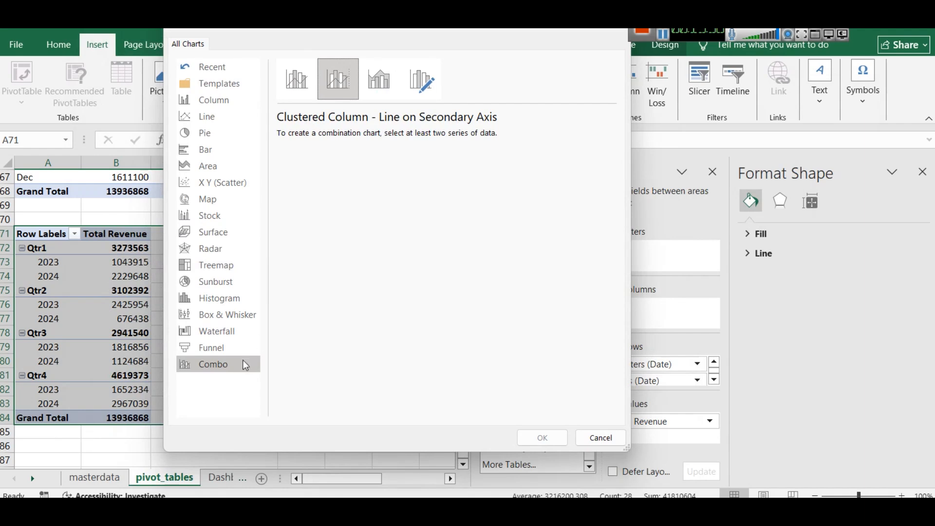
{"action": "left_click", "coordinate": [379, 79]}
{"action": "left_click", "coordinate": [421, 79]}
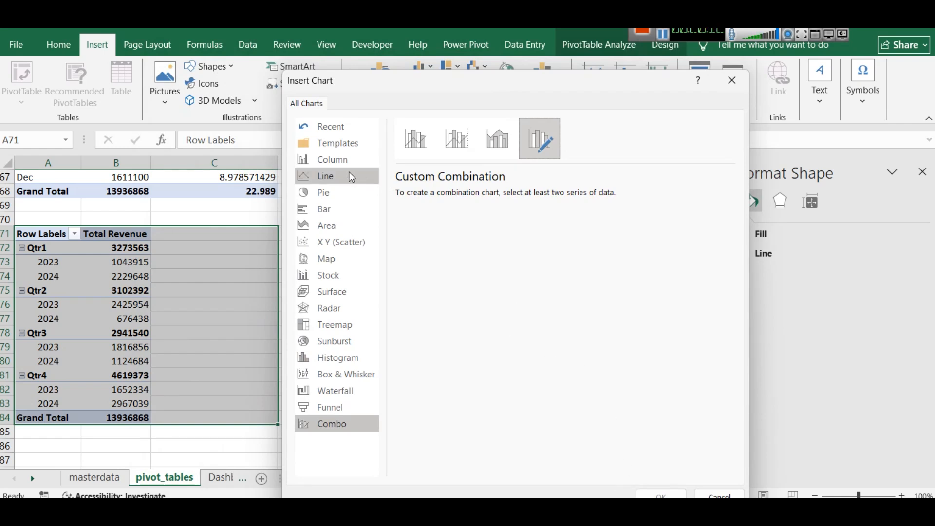
Preview the line chart subtypes and Clustered Column for the quarterly revenue pivot table, and leave without inserting a chart
{"action": "left_click", "coordinate": [324, 175]}
{"action": "mouse_move", "coordinate": [483, 233]}
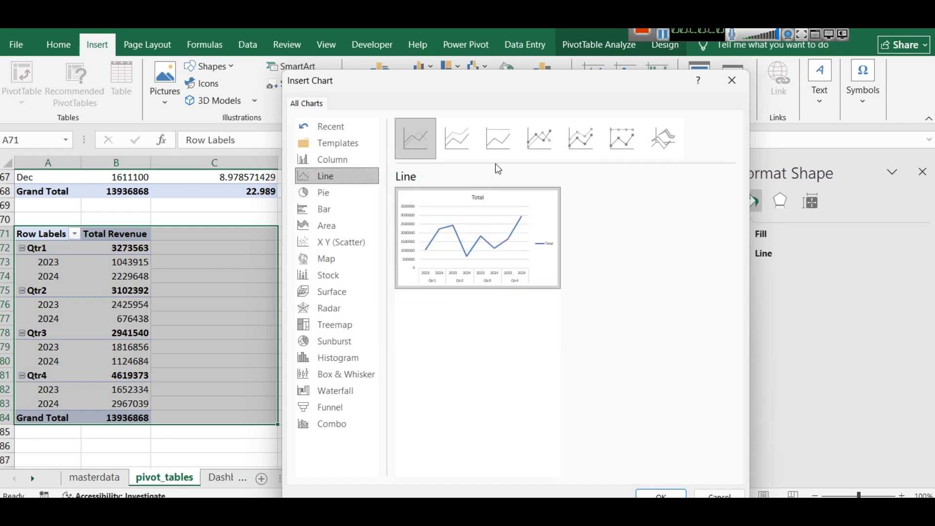
{"action": "left_click", "coordinate": [463, 147]}
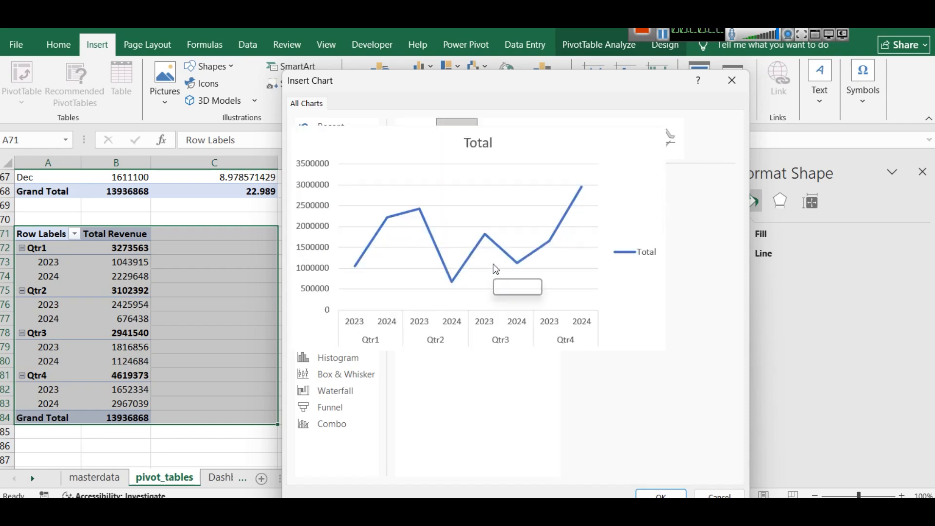
{"action": "left_click", "coordinate": [540, 142]}
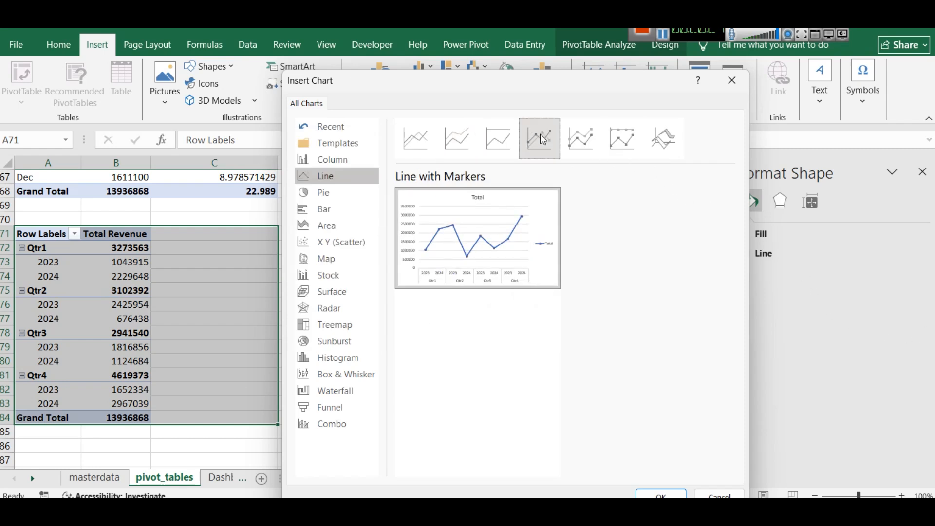
{"action": "left_click", "coordinate": [598, 151]}
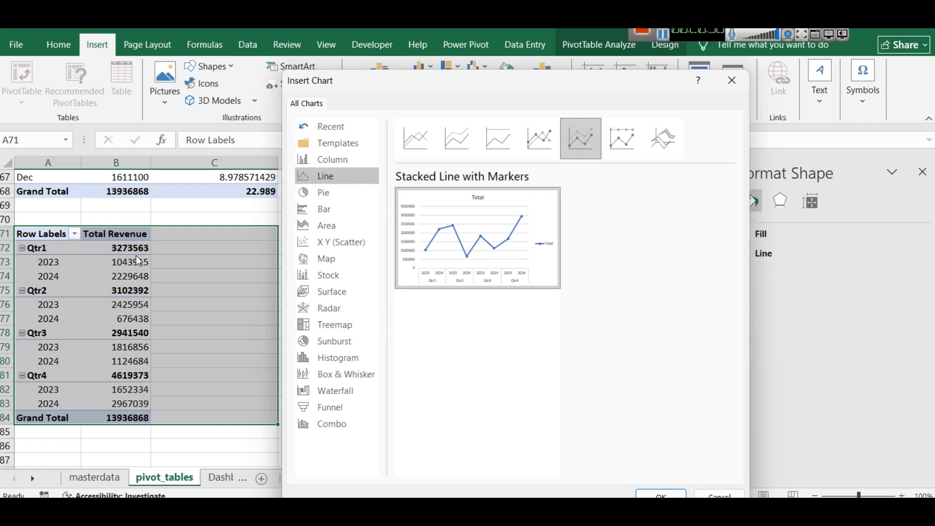
{"action": "left_click", "coordinate": [326, 166]}
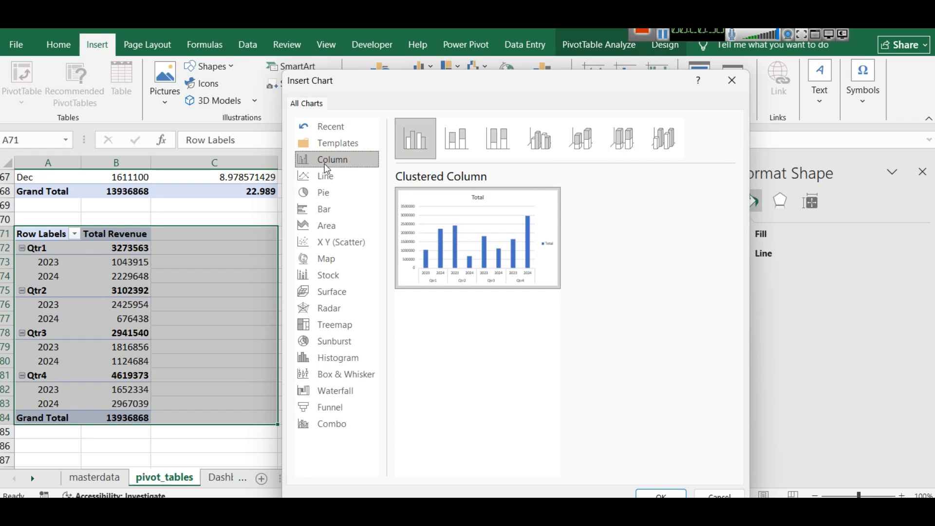
{"action": "left_click", "coordinate": [317, 176]}
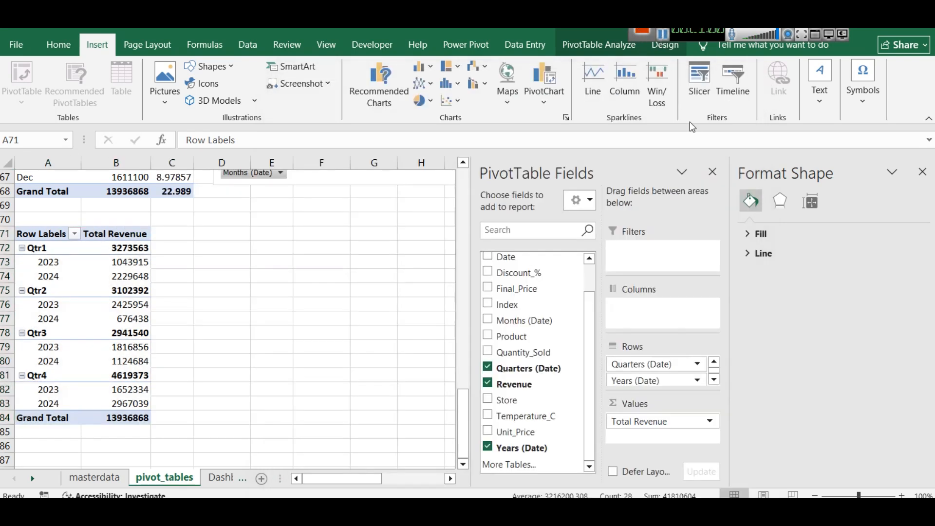
Move Years (Date) from the rows to the columns of the quarterly pivot table and open the custom combo chart options
{"action": "mouse_move", "coordinate": [634, 390]}
{"action": "left_mouse_down"}
{"action": "mouse_move", "coordinate": [651, 327]}
{"action": "mouse_move", "coordinate": [643, 331]}
{"action": "mouse_move", "coordinate": [641, 308]}
{"action": "left_mouse_up"}
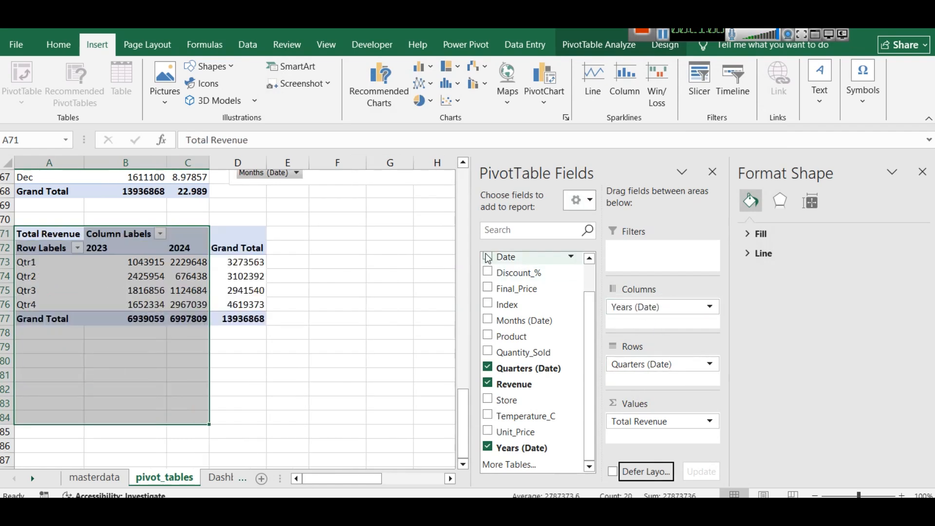
{"action": "left_click", "coordinate": [476, 86]}
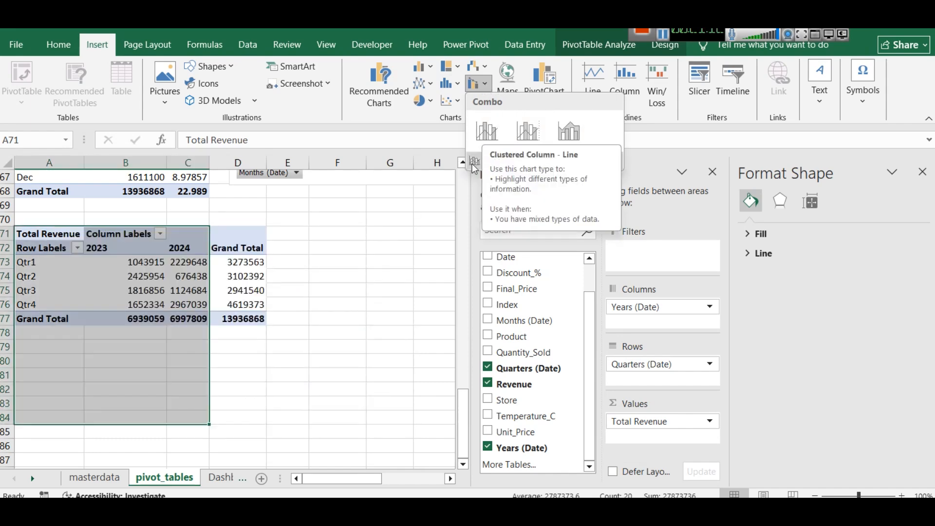
{"action": "left_click", "coordinate": [487, 162]}
Preview the Stacked Area - Clustered Column combo and Clustered Column - Line with and without a secondary axis
{"action": "left_click", "coordinate": [448, 102]}
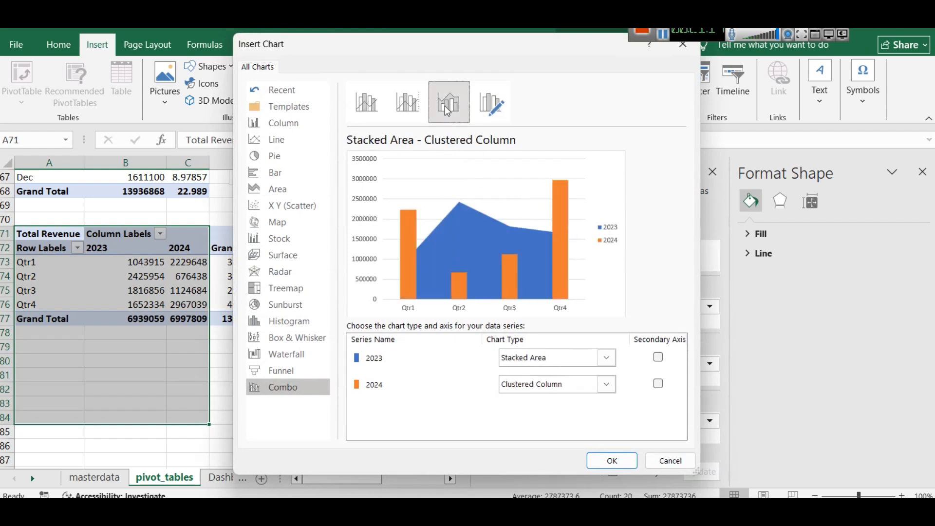
{"action": "left_click", "coordinate": [408, 101]}
{"action": "left_click", "coordinate": [366, 103]}
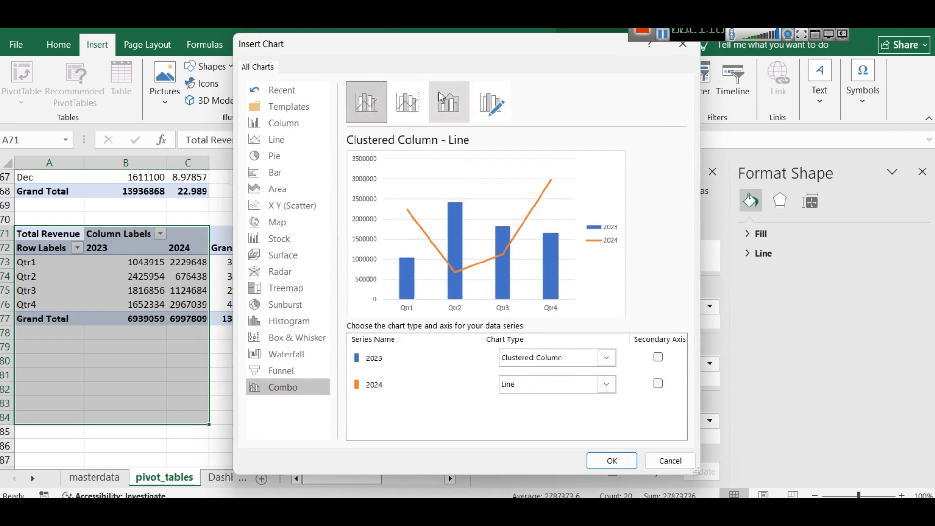
{"action": "left_click", "coordinate": [449, 103]}
{"action": "left_click", "coordinate": [409, 102]}
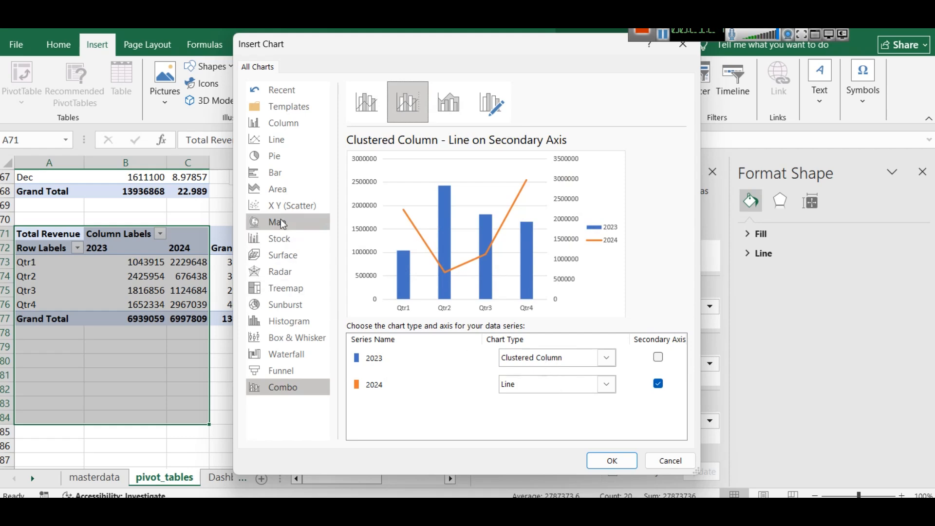
Preview the 100% Stacked Bar, Stacked Bar and 3-D Clustered Bar subtypes for the quarterly revenue by year
{"action": "left_click", "coordinate": [280, 175]}
{"action": "left_click", "coordinate": [408, 103]}
{"action": "left_click", "coordinate": [450, 106]}
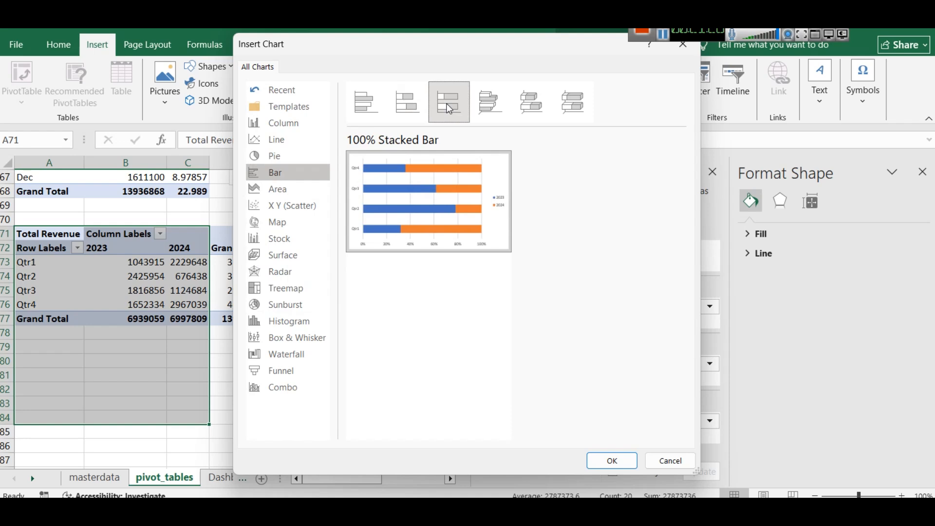
{"action": "left_click", "coordinate": [400, 116]}
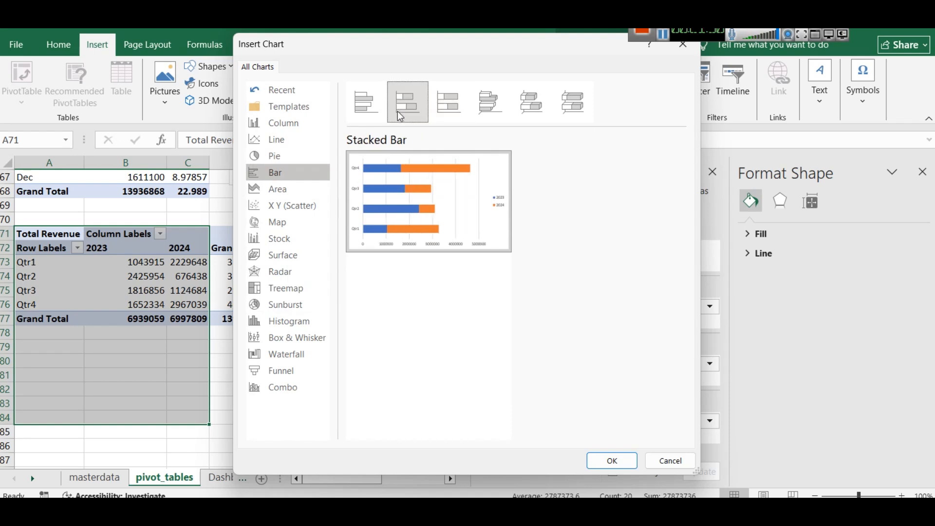
{"action": "mouse_move", "coordinate": [490, 242]}
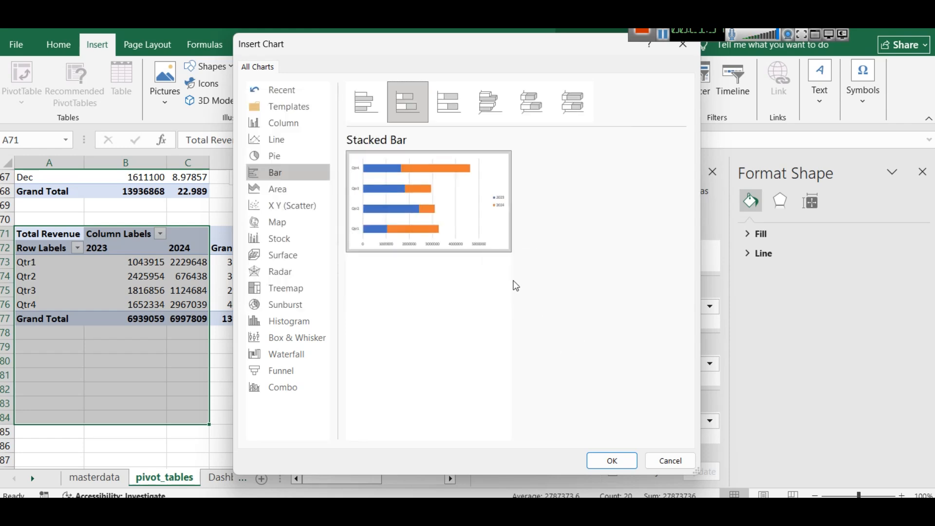
{"action": "left_click", "coordinate": [505, 111]}
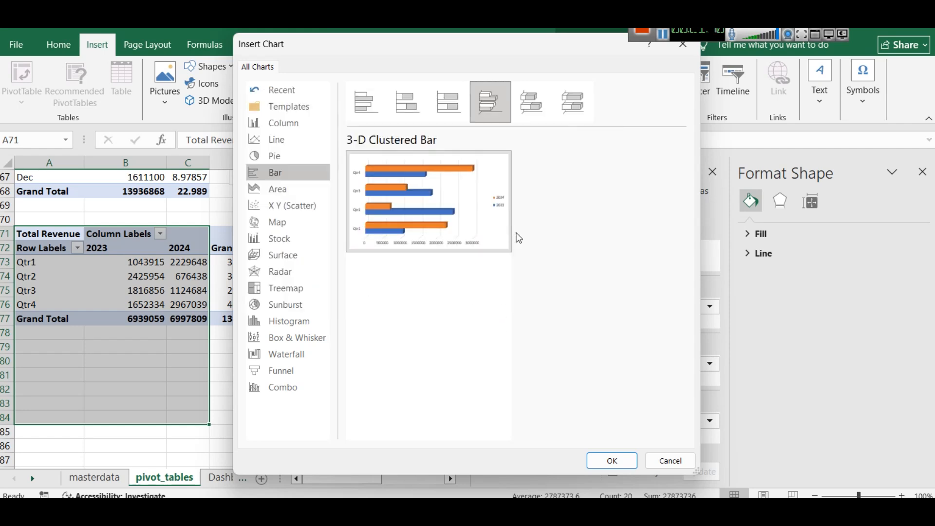
Preview the Area, Line, 100% Stacked Line and Stacked Line chart types for the quarterly revenue by year
{"action": "left_click", "coordinate": [285, 190]}
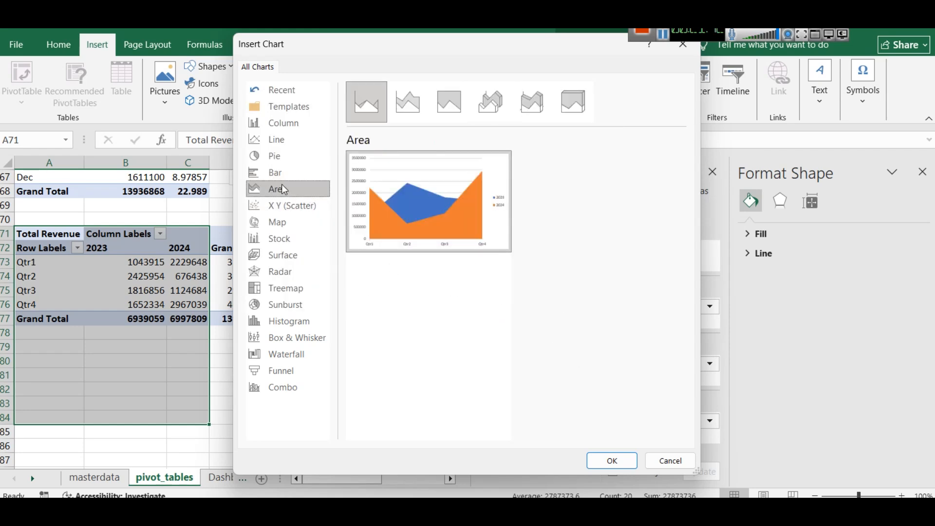
{"action": "left_click", "coordinate": [277, 140]}
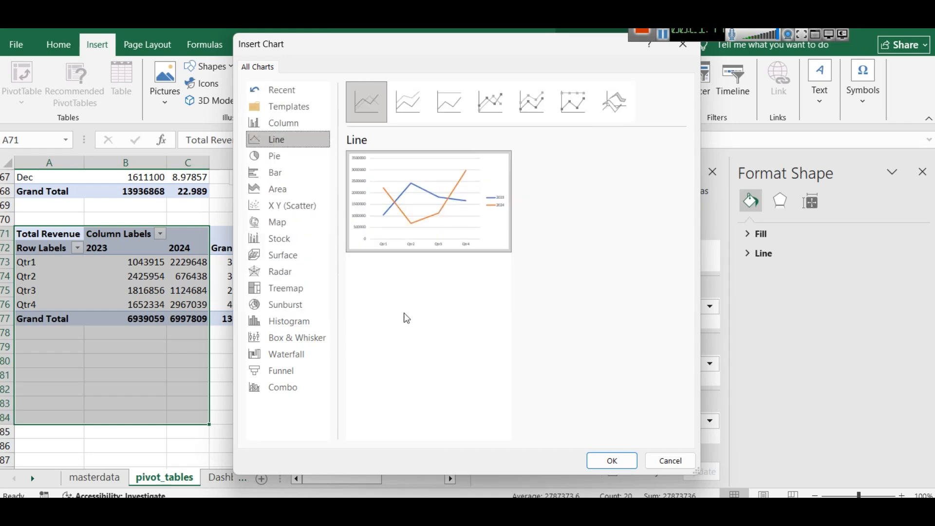
{"action": "left_click", "coordinate": [484, 105]}
{"action": "left_click", "coordinate": [468, 104]}
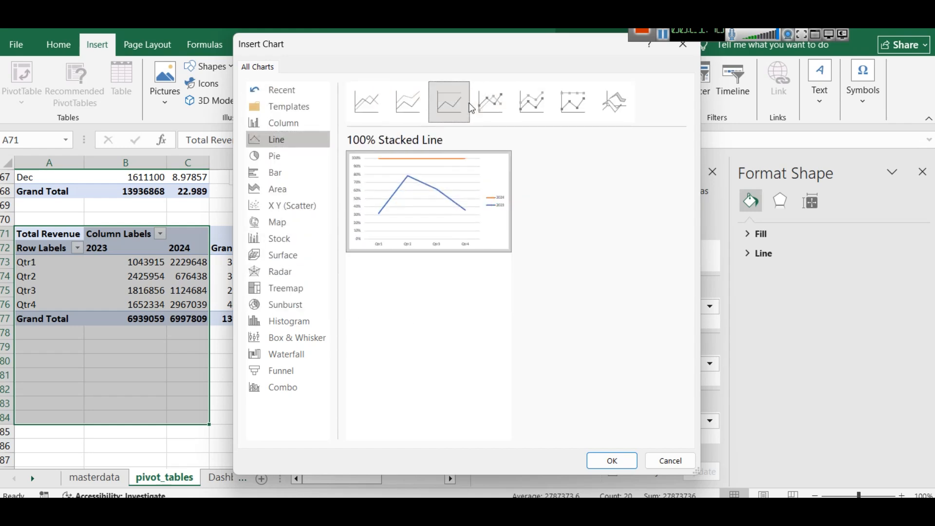
{"action": "left_click", "coordinate": [408, 103]}
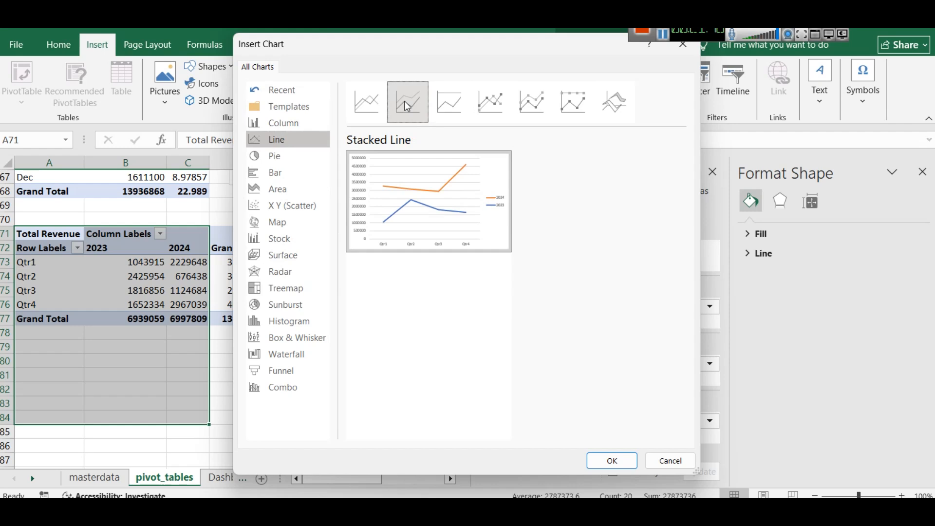
Insert a 3-D Clustered Bar chart of quarterly revenue by year and reduce its height to about half
{"action": "left_click", "coordinate": [326, 173]}
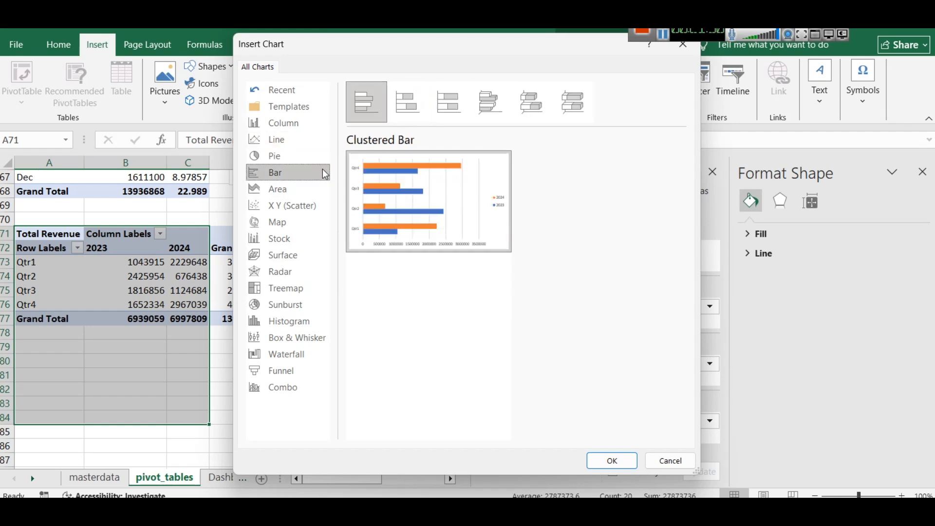
{"action": "left_click", "coordinate": [486, 109]}
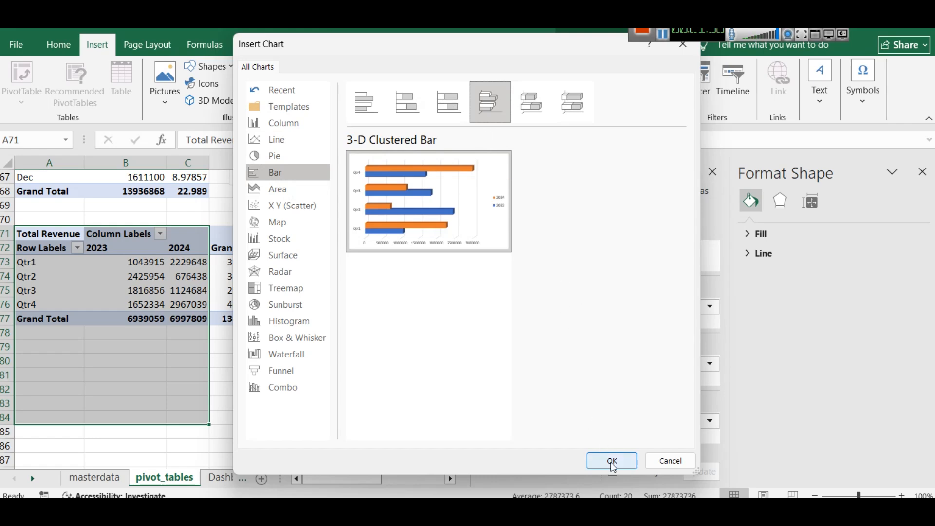
{"action": "left_click", "coordinate": [612, 461]}
{"action": "left_click_drag", "start_coordinate": [237, 215], "coordinate": [254, 326]}
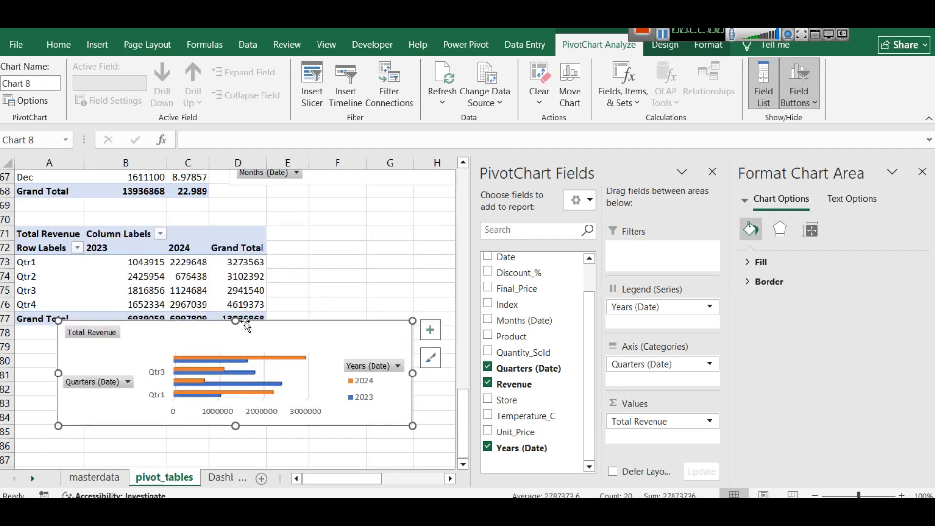
Apply the Colorful palette starting with green, light blue and gold to the quarterly bar chart
{"action": "left_click", "coordinate": [437, 360]}
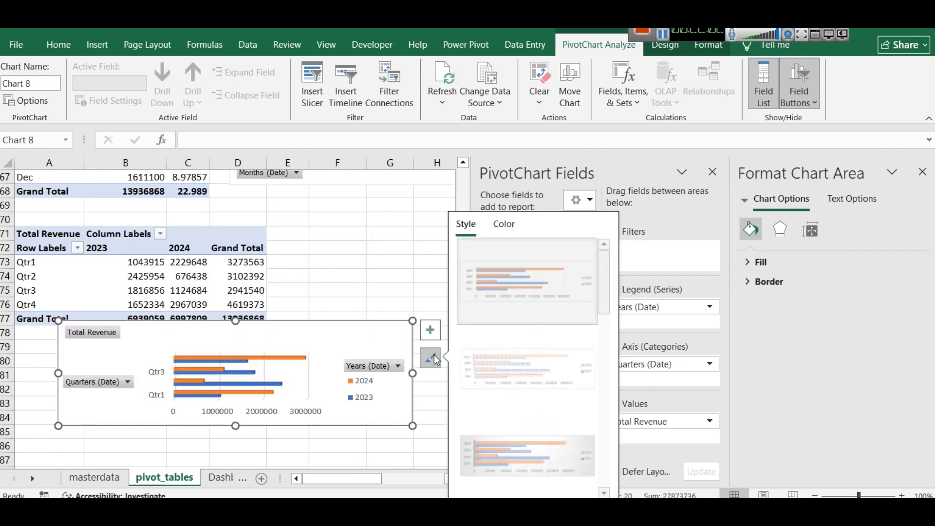
{"action": "left_click", "coordinate": [506, 227]}
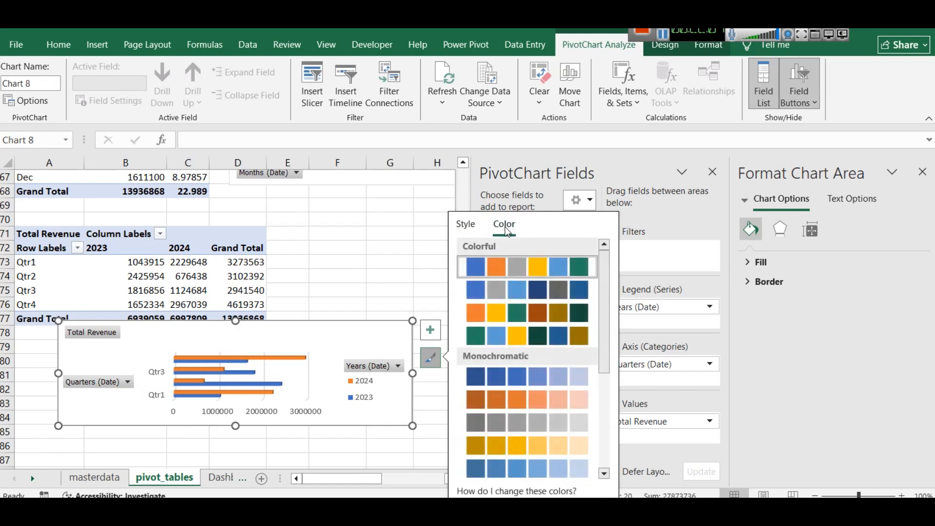
{"action": "left_click", "coordinate": [544, 336]}
Paste the quarterly bar chart onto the Dashboard sheet and place it beside the monthly combo chart, beneath the store pie chart
{"action": "left_click_drag", "start_coordinate": [355, 329], "coordinate": [358, 242]}
{"action": "left_click", "coordinate": [221, 477]}
{"action": "key", "text": "ctrl+v"}
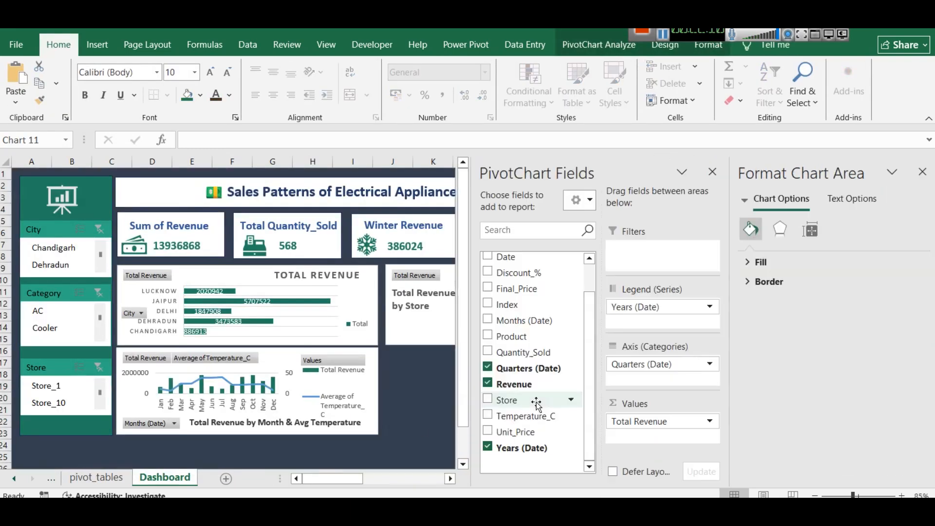
{"action": "left_click", "coordinate": [710, 170]}
{"action": "left_click_drag", "start_coordinate": [698, 417], "coordinate": [430, 384]}
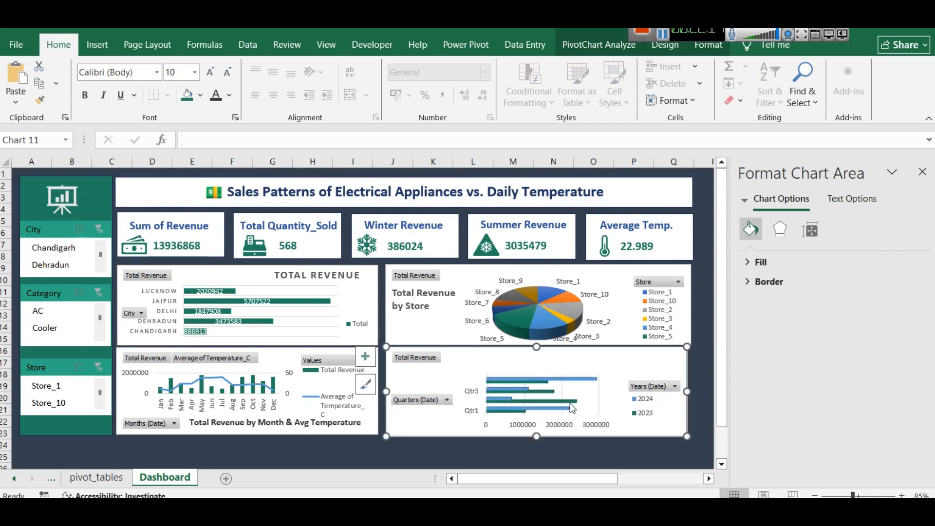
Widen the quarterly chart slightly and trim its lower edge to line up with the neighbouring charts
{"action": "left_click_drag", "start_coordinate": [687, 390], "coordinate": [690, 391]}
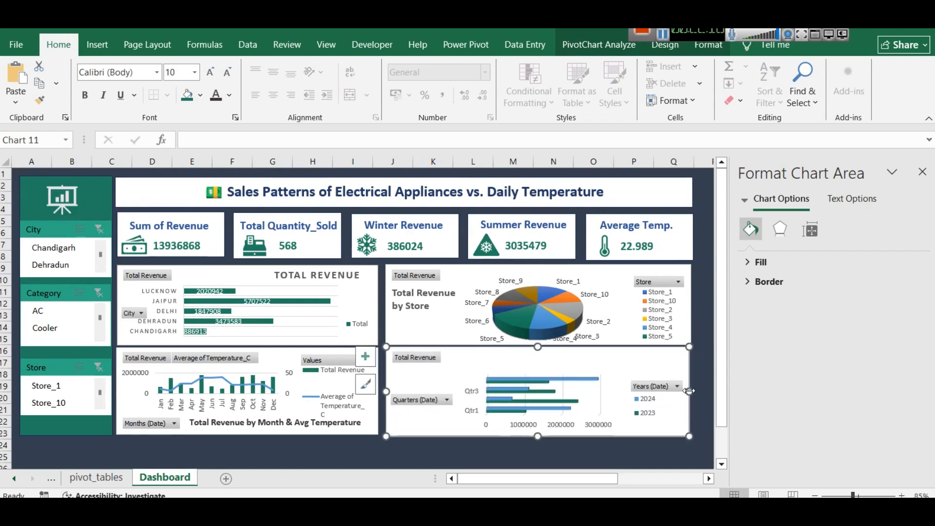
{"action": "left_click_drag", "start_coordinate": [539, 436], "coordinate": [539, 433]}
{"action": "left_click", "coordinate": [546, 453]}
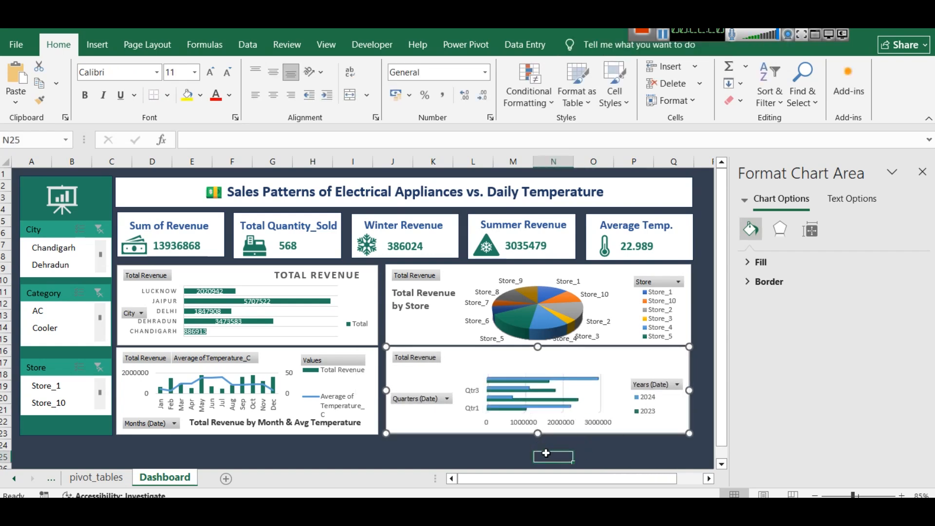
Extend the plot area of the quarterly chart upward to fill the empty space above the bars
{"action": "left_click", "coordinate": [476, 376]}
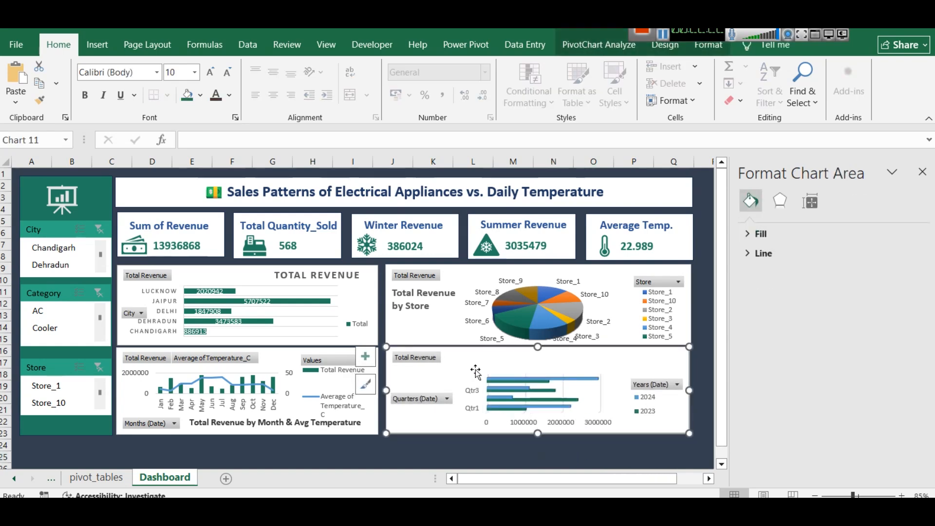
{"action": "left_click", "coordinate": [468, 384]}
{"action": "left_click_drag", "start_coordinate": [541, 376], "coordinate": [542, 358]}
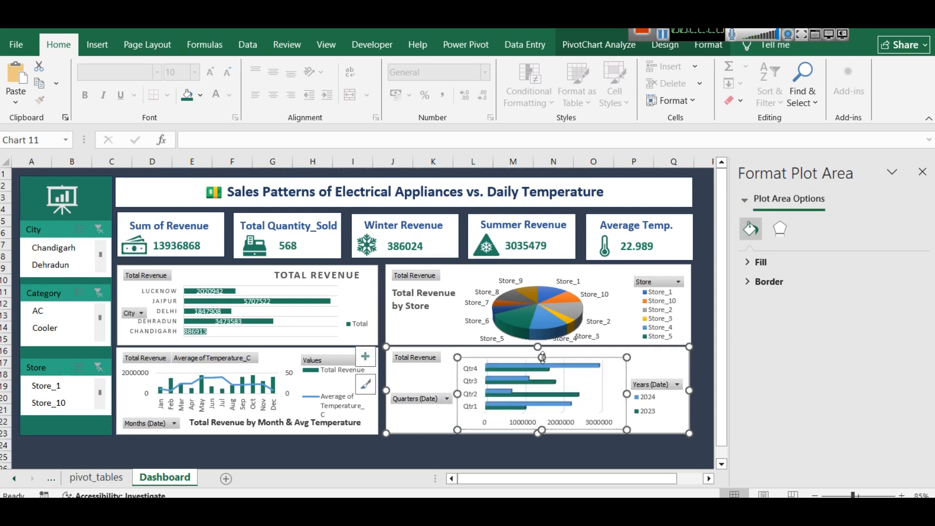
{"action": "left_click", "coordinate": [575, 447]}
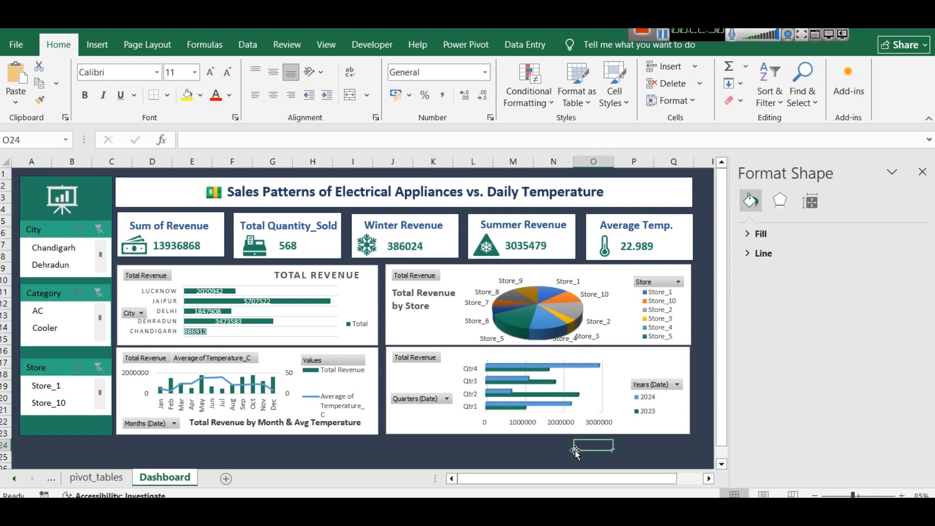
Nudge the white background rectangle of the Average Temp. card two increments to the left
{"action": "left_click", "coordinate": [273, 224]}
{"action": "left_click", "coordinate": [300, 254]}
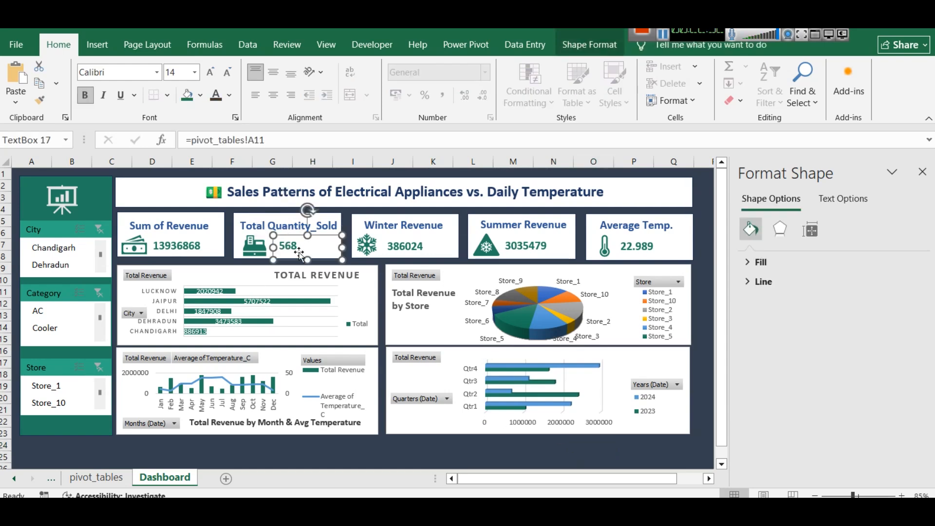
{"action": "left_click", "coordinate": [633, 220]}
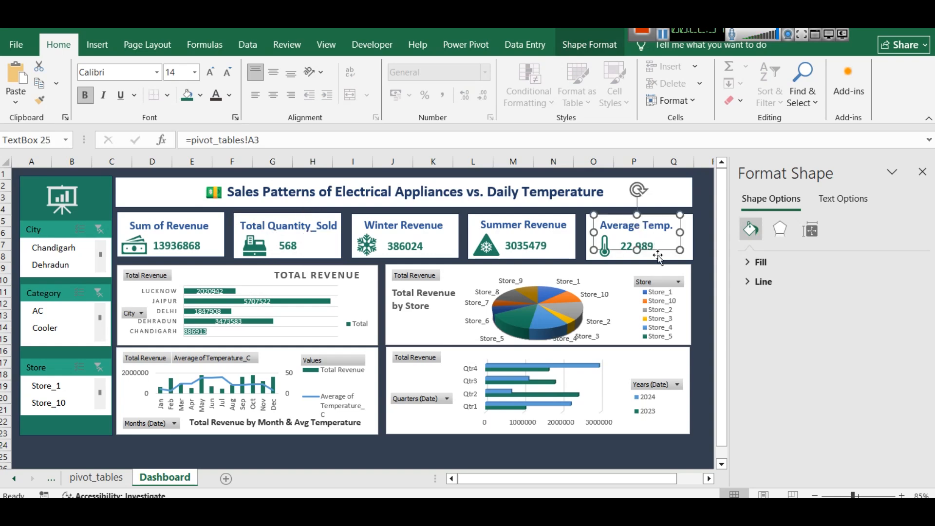
{"action": "left_click", "coordinate": [685, 224]}
{"action": "key", "text": "Left"}
{"action": "key", "text": "Left"}
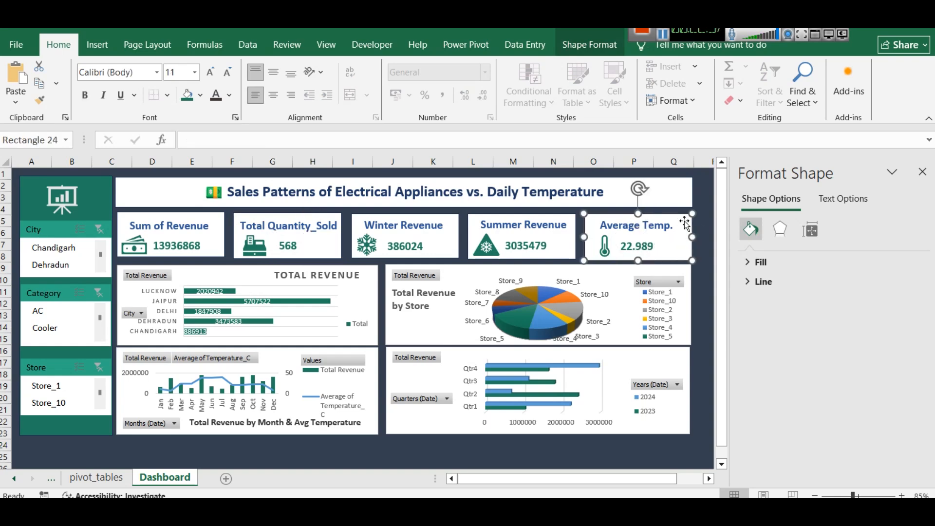
{"action": "left_click", "coordinate": [697, 276]}
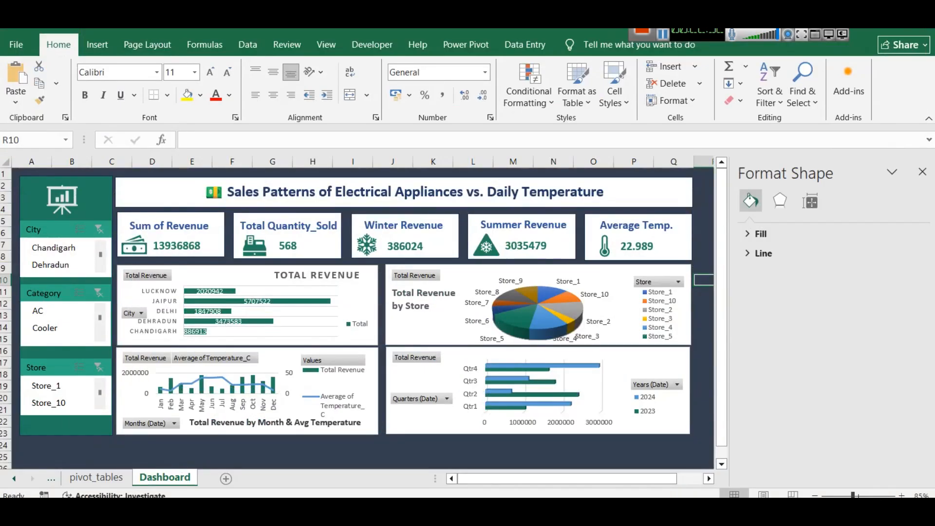
Test the Category slicer by filtering the dashboard to individual and combined appliance categories, and clear its filter
{"action": "left_click", "coordinate": [922, 171]}
{"action": "left_click", "coordinate": [54, 328]}
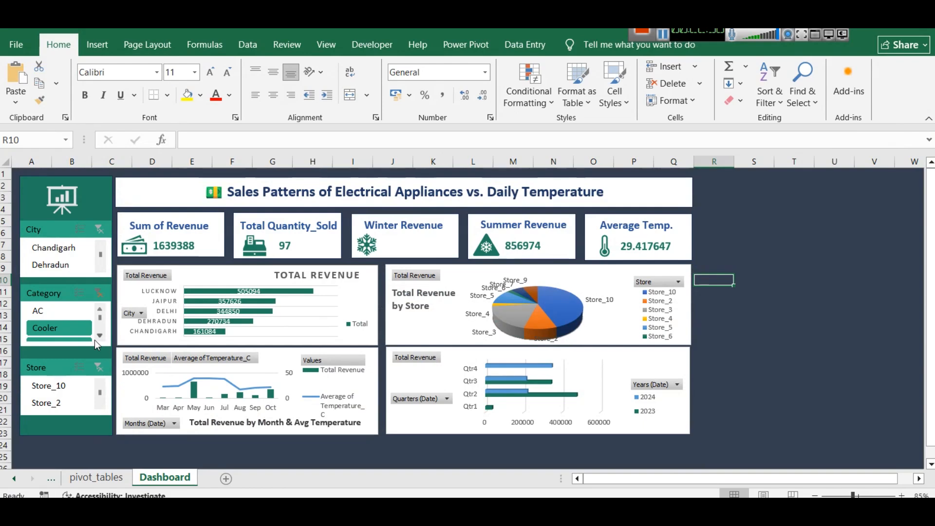
{"action": "scroll", "coordinate": [94, 341], "scroll_direction": "down", "scroll_amount": 1}
{"action": "scroll", "coordinate": [94, 291], "scroll_direction": "down", "scroll_amount": 2}
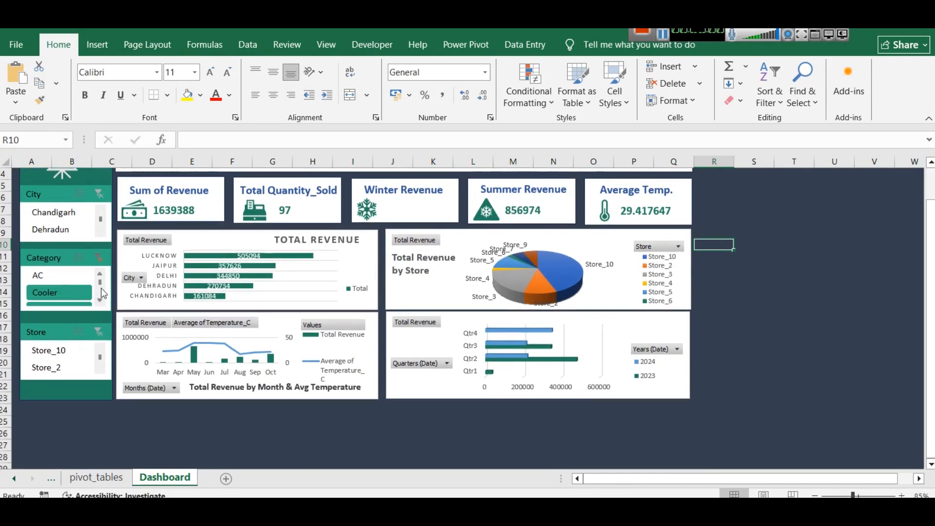
{"action": "left_click", "coordinate": [66, 291]}
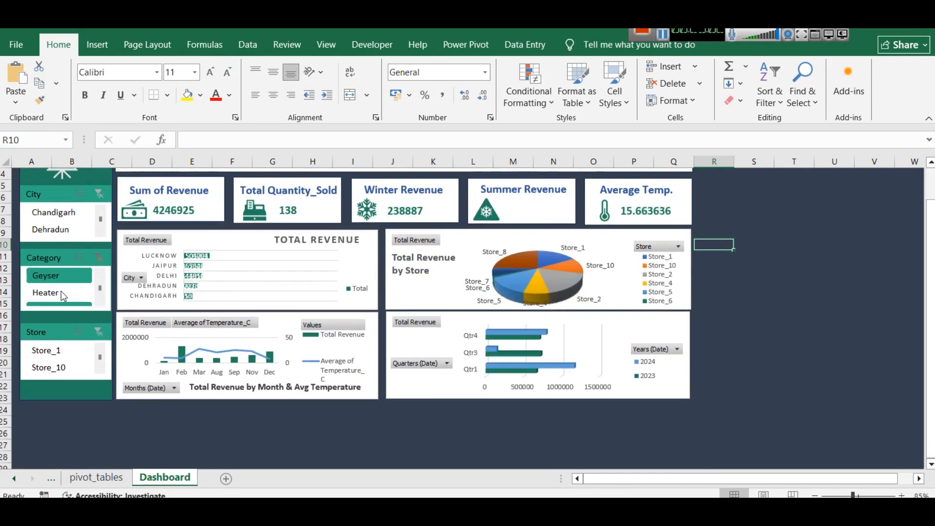
{"action": "left_click", "coordinate": [56, 278]}
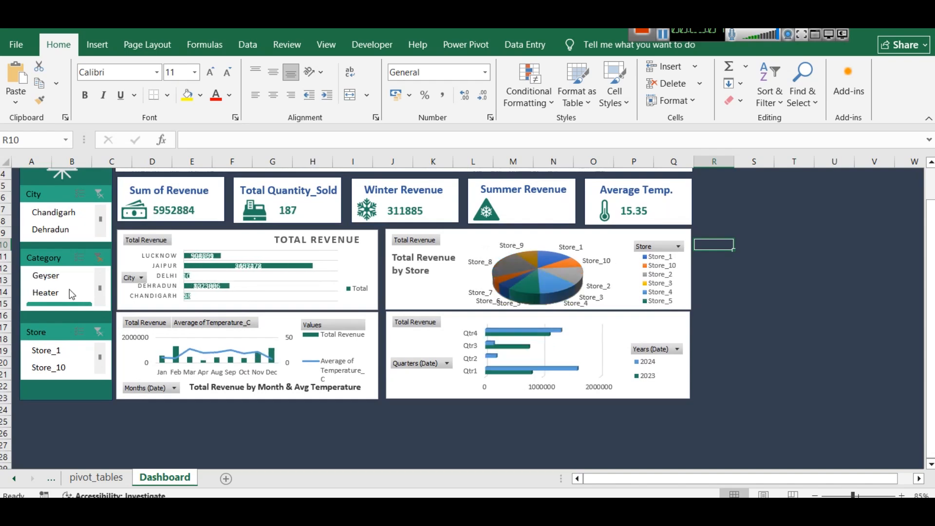
{"action": "left_click", "coordinate": [98, 258]}
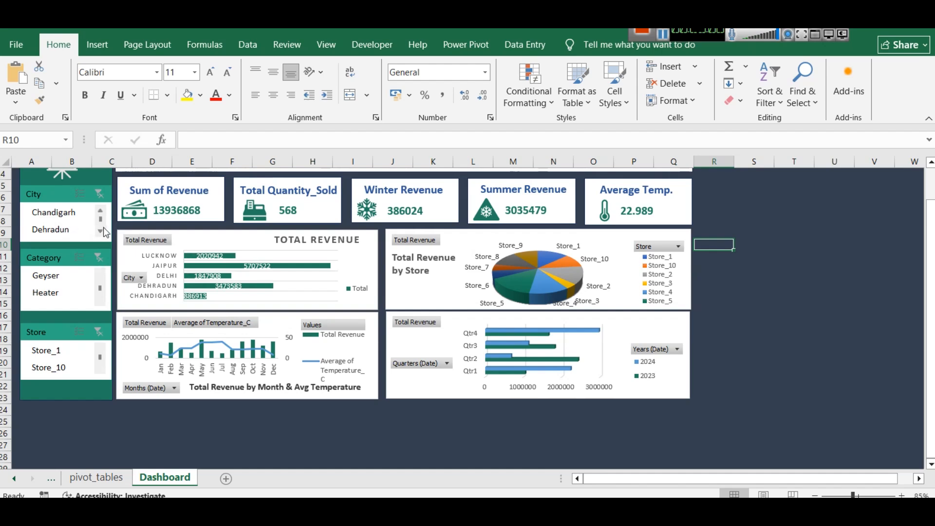
Filter the dashboard to the city Lucknow, inspect the temperature line in the monthly combo chart, and clear the City filter
{"action": "scroll", "coordinate": [100, 230], "scroll_direction": "down", "scroll_amount": 4}
{"action": "left_click", "coordinate": [58, 219]}
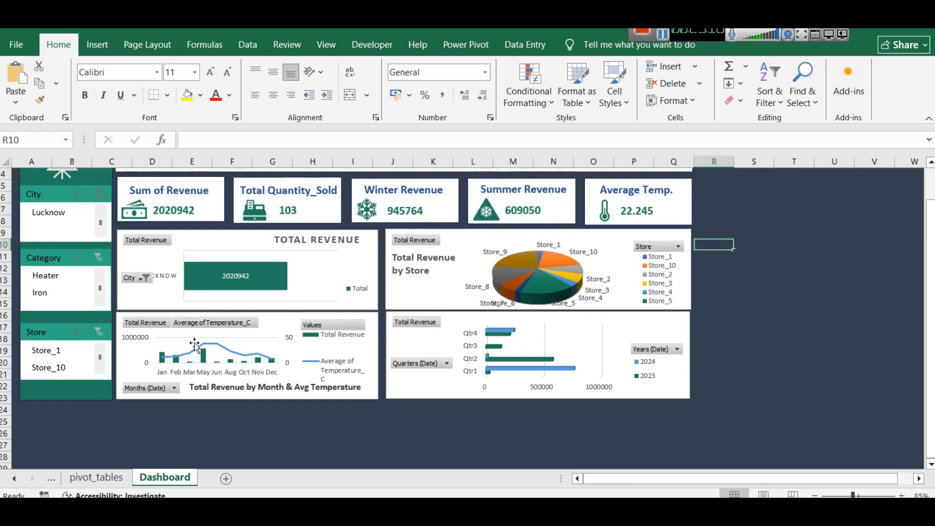
{"action": "mouse_move", "coordinate": [214, 346]}
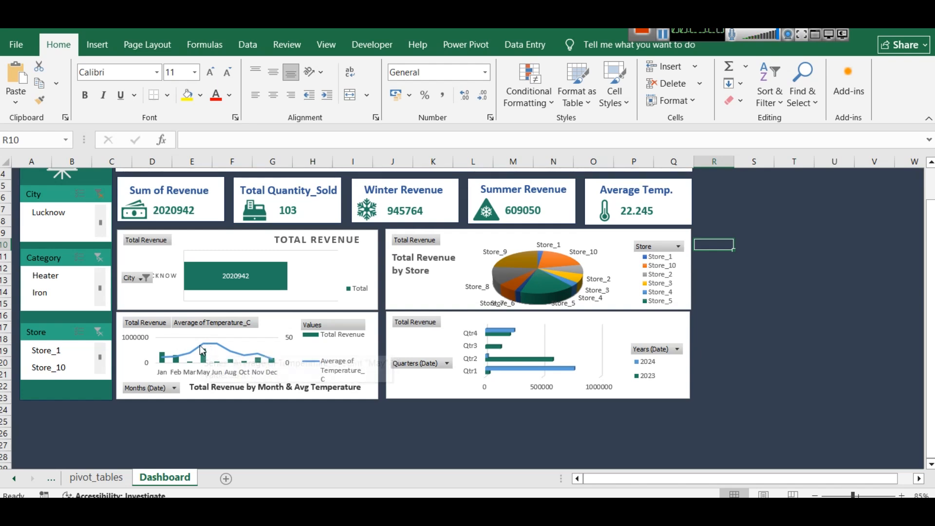
{"action": "left_click", "coordinate": [96, 194]}
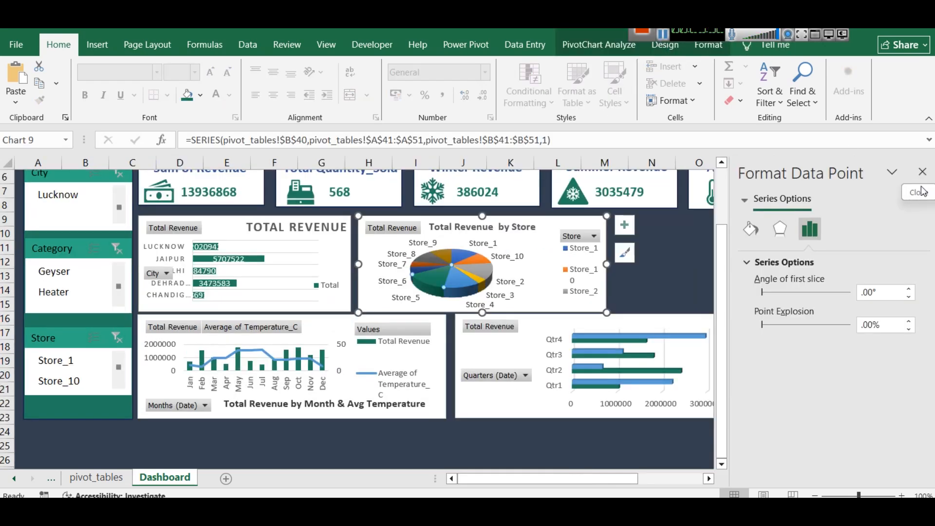
Pull the Store_5 slice slightly out of the 3-D store pie chart and deselect the chart
{"action": "left_click", "coordinate": [923, 172]}
{"action": "left_click", "coordinate": [759, 269]}
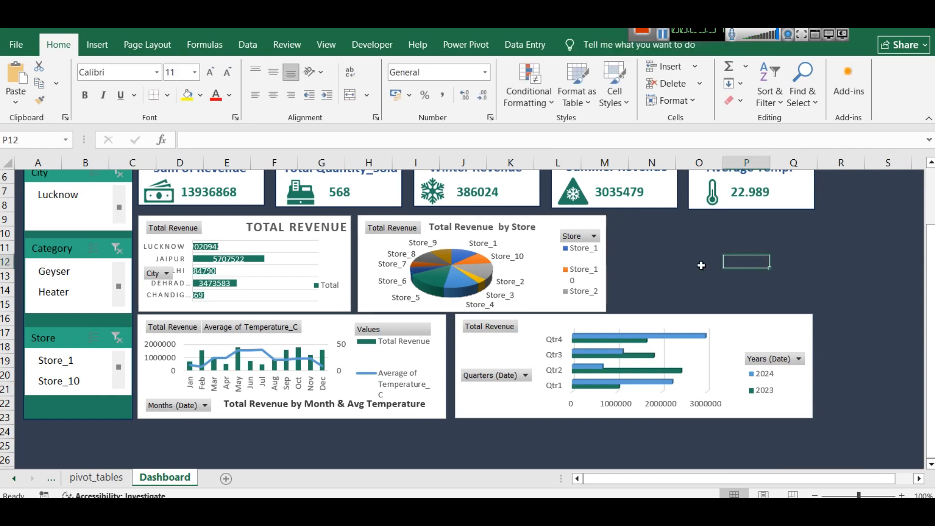
{"action": "left_click", "coordinate": [424, 281]}
{"action": "left_click", "coordinate": [428, 287]}
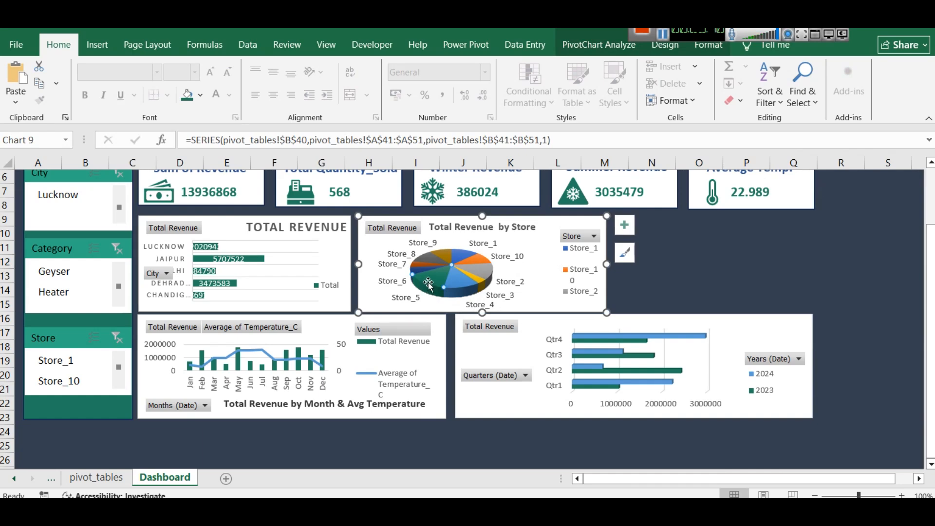
{"action": "left_click_drag", "start_coordinate": [427, 282], "coordinate": [423, 294]}
{"action": "left_click", "coordinate": [536, 279]}
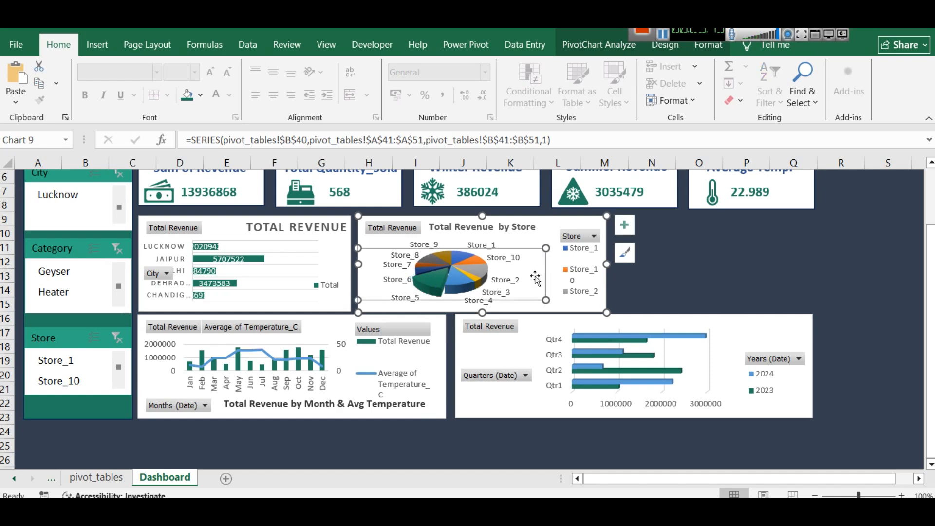
{"action": "left_click", "coordinate": [663, 265]}
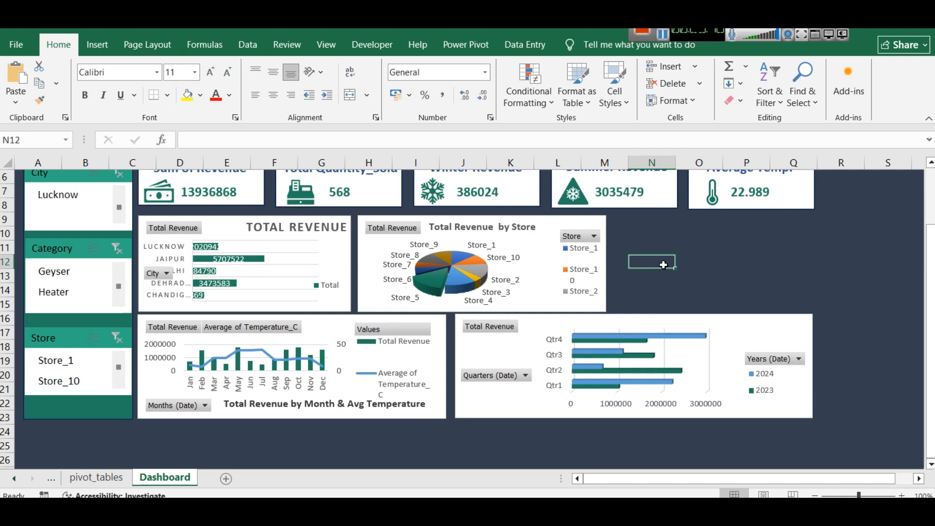
Look over the dashboard's cards, slicers and charts, checking the June average temperature point in the monthly combo chart
{"action": "scroll", "coordinate": [666, 263], "scroll_direction": "up", "scroll_amount": 1}
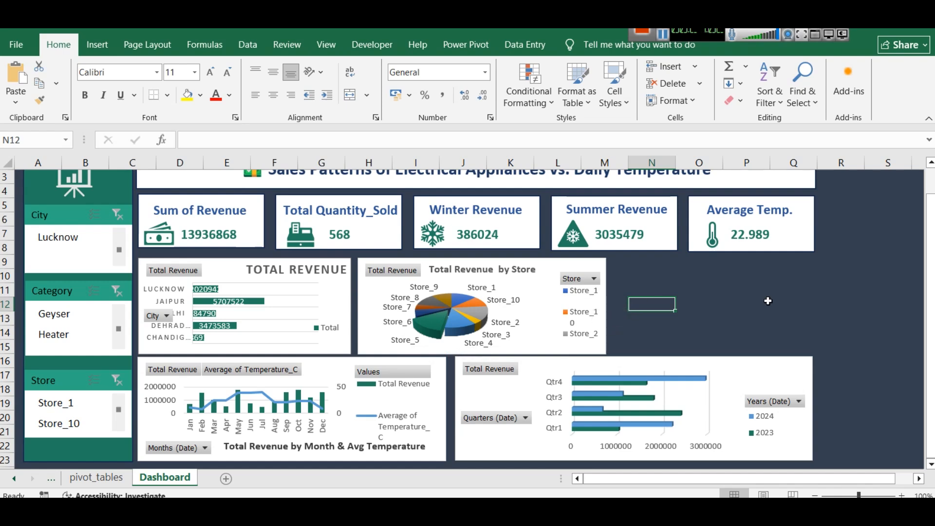
{"action": "mouse_move", "coordinate": [252, 397]}
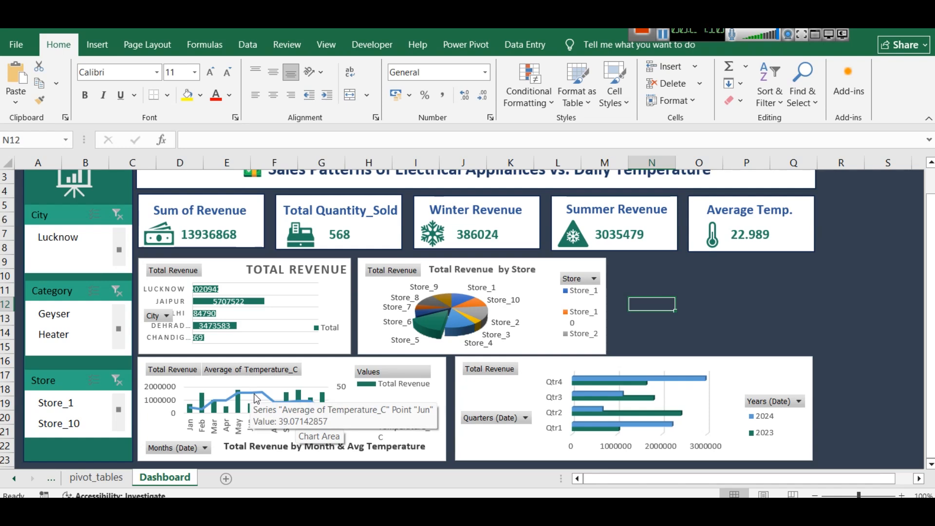
{"action": "scroll", "coordinate": [73, 334], "scroll_direction": "up", "scroll_amount": 1}
{"action": "scroll", "coordinate": [65, 341], "scroll_direction": "down", "scroll_amount": 2}
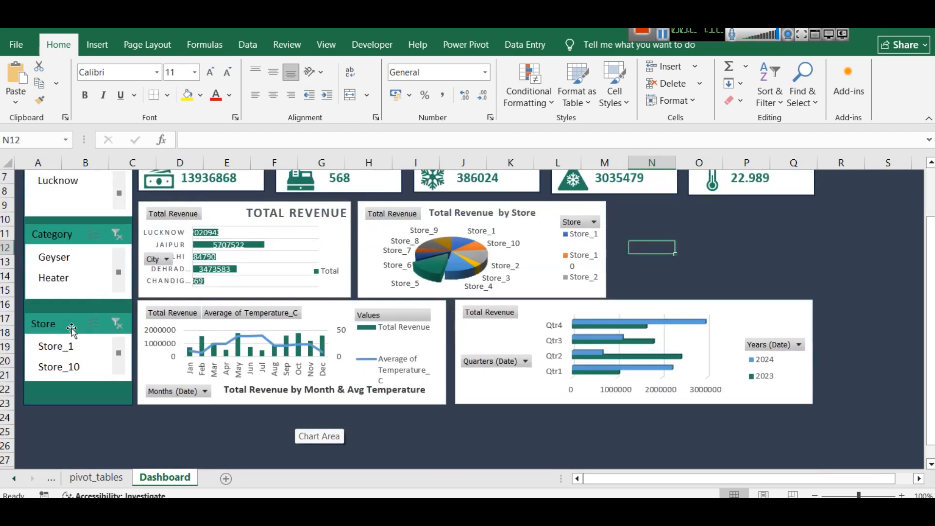
{"action": "scroll", "coordinate": [68, 322], "scroll_direction": "up", "scroll_amount": 2}
{"action": "scroll", "coordinate": [70, 312], "scroll_direction": "down", "scroll_amount": 1}
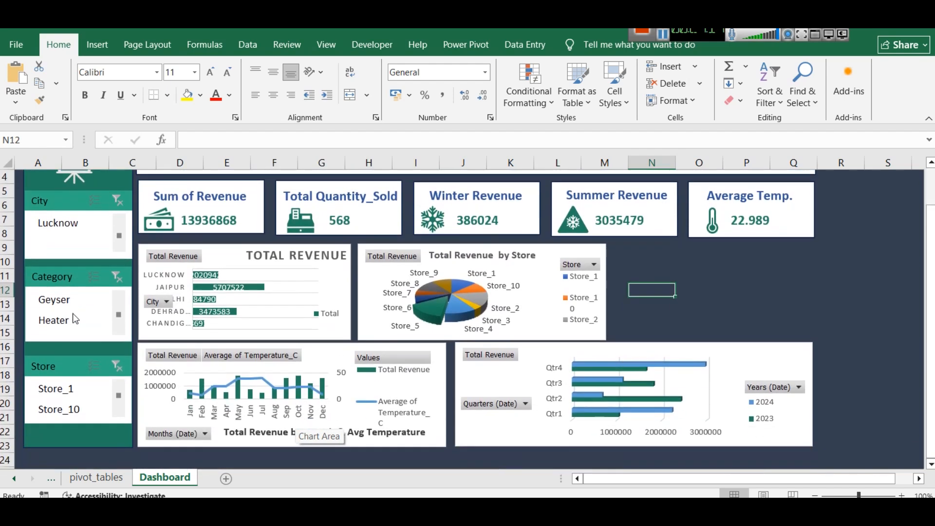
{"action": "scroll", "coordinate": [122, 234], "scroll_direction": "up", "scroll_amount": 2}
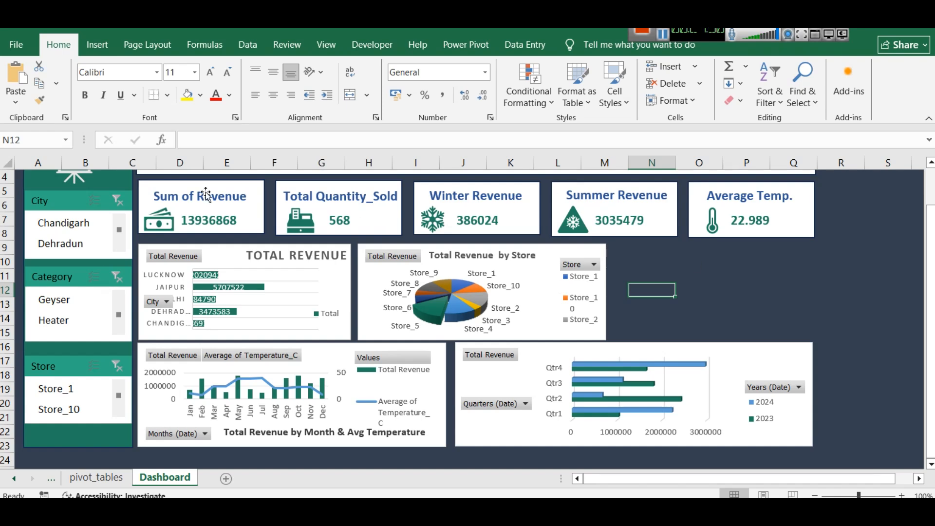
On the pivot_tables sheet, move the quarterly chart clear of its pivot table and paste a copy of that table at A80
{"action": "left_click", "coordinate": [86, 482]}
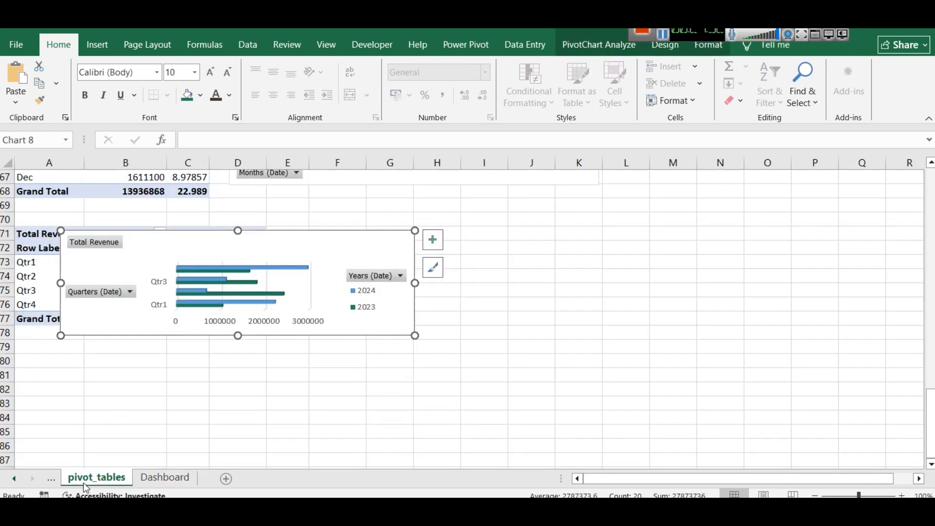
{"action": "left_click_drag", "start_coordinate": [297, 236], "coordinate": [534, 228]}
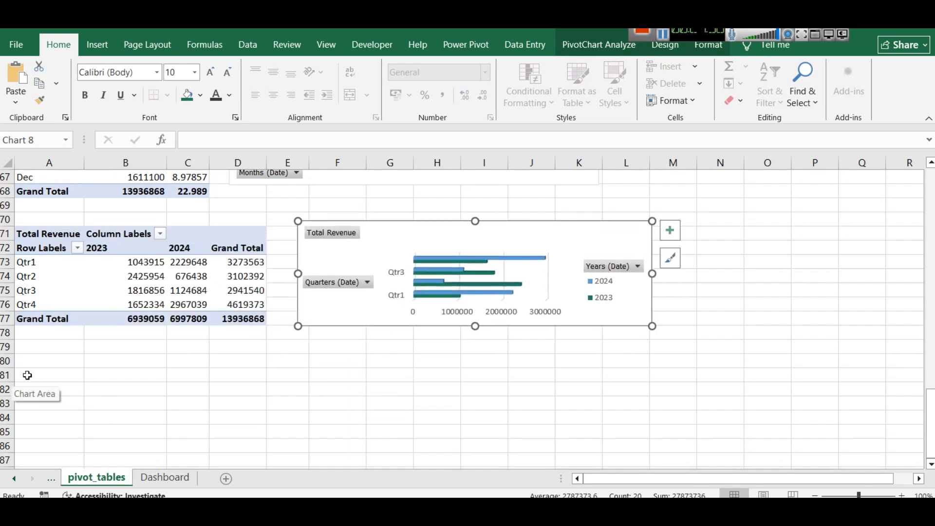
{"action": "left_click", "coordinate": [49, 249]}
{"action": "key", "text": "ctrl+a"}
{"action": "key", "text": "ctrl+c"}
{"action": "left_click", "coordinate": [40, 367]}
{"action": "key", "text": "ctrl+v"}
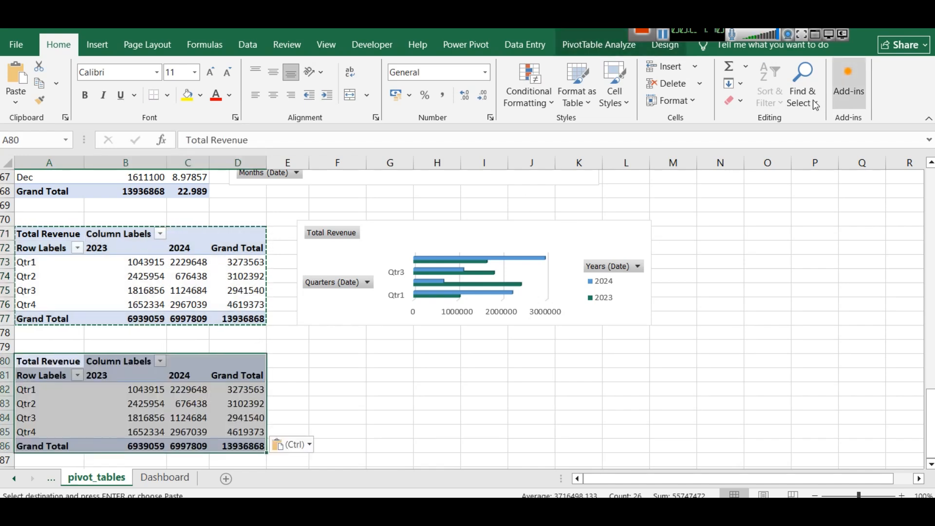
Show the copied pivot table's field list and remove Quarters (Date) and Years (Date), keeping only Total Revenue
{"action": "left_click", "coordinate": [619, 40]}
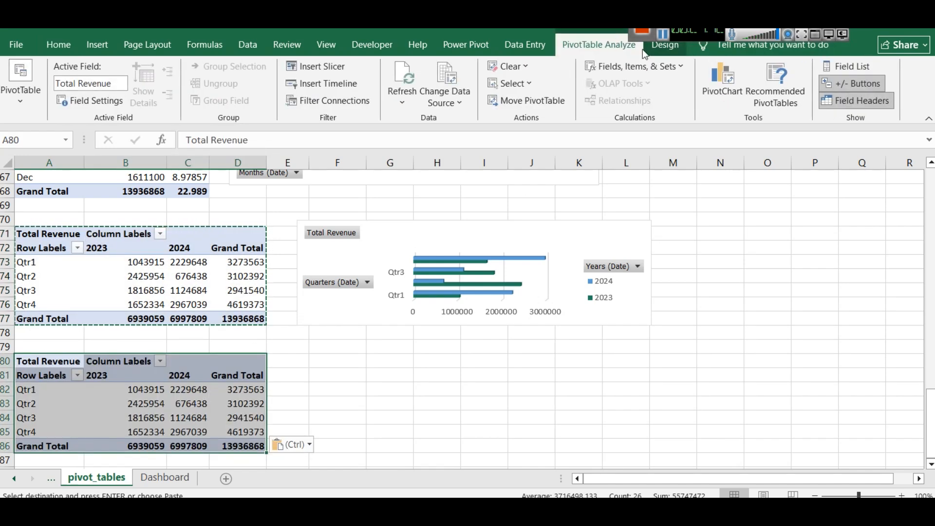
{"action": "left_click", "coordinate": [847, 66]}
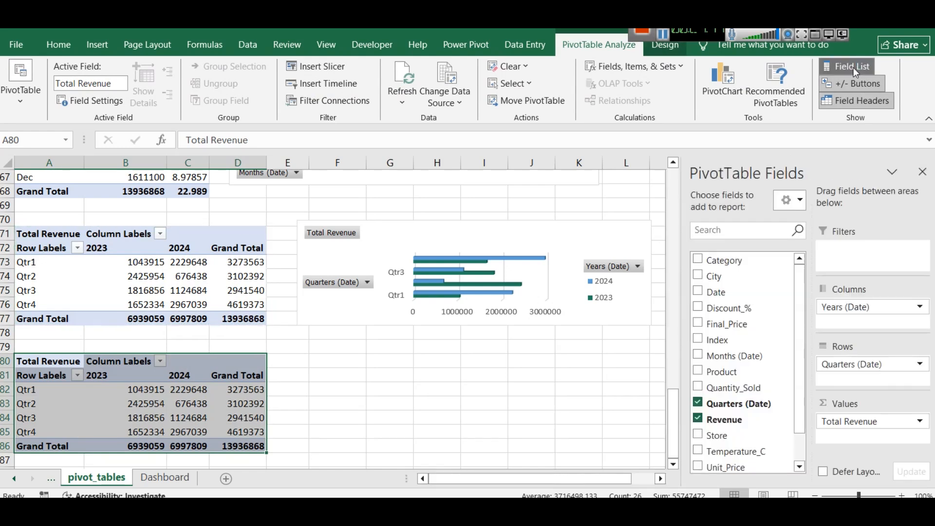
{"action": "scroll", "coordinate": [730, 372], "scroll_direction": "down", "scroll_amount": 1}
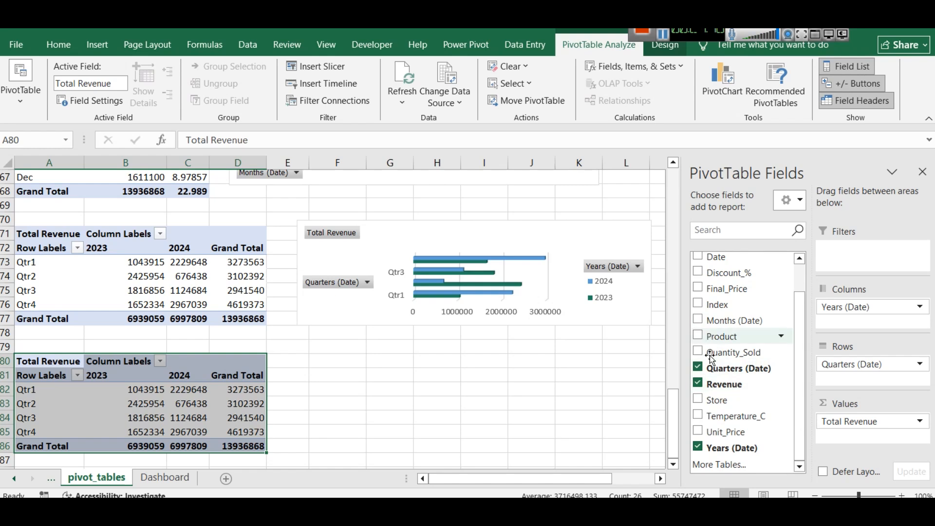
{"action": "left_click", "coordinate": [698, 368]}
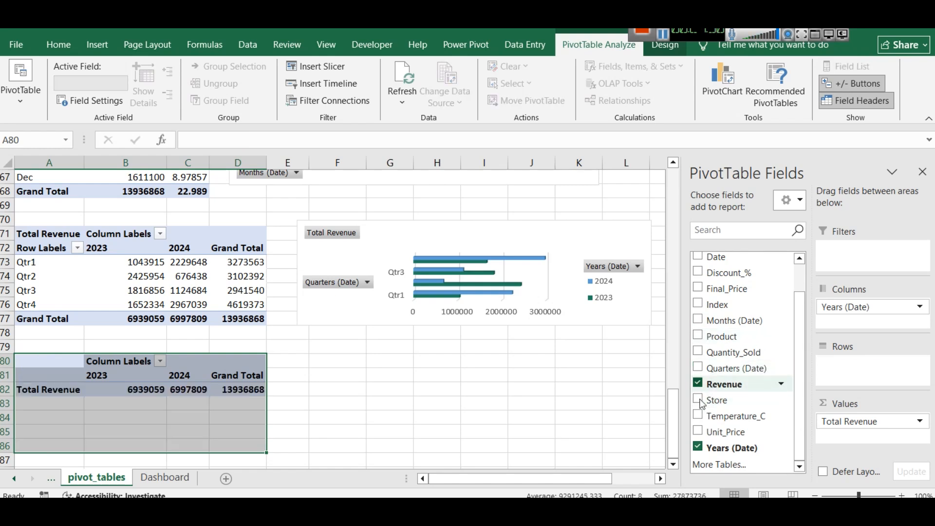
{"action": "left_click", "coordinate": [698, 447]}
{"action": "scroll", "coordinate": [710, 395], "scroll_direction": "up", "scroll_amount": 1}
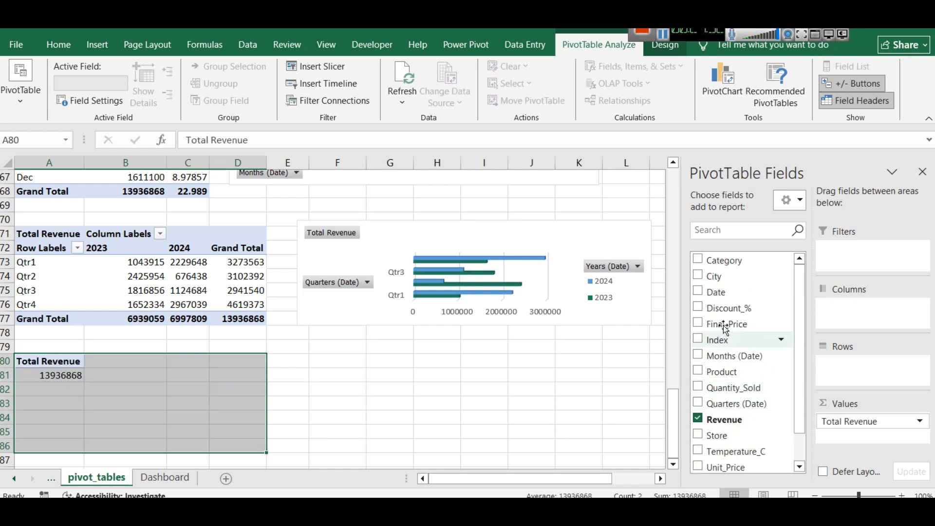
Add Category as the rows and Temperature_C as a second value in the copied pivot table
{"action": "left_click", "coordinate": [700, 260]}
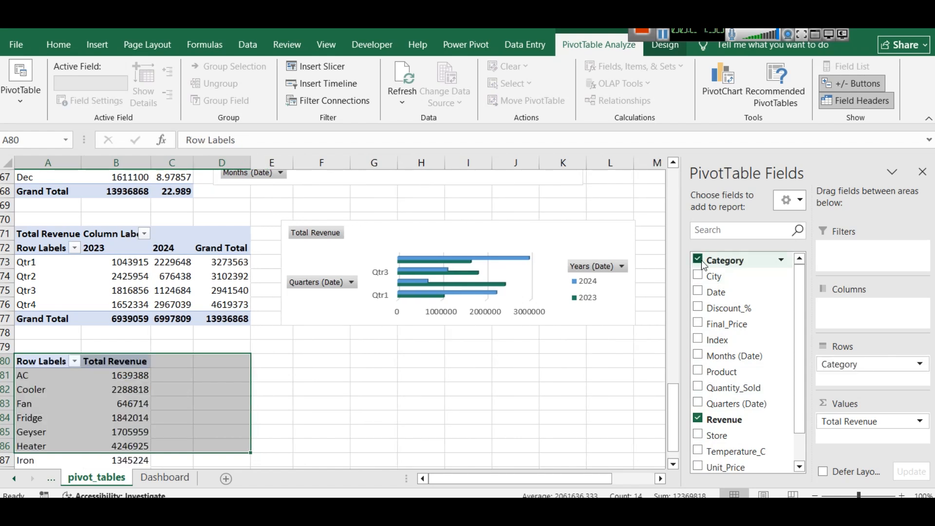
{"action": "scroll", "coordinate": [719, 390], "scroll_direction": "down", "scroll_amount": 1}
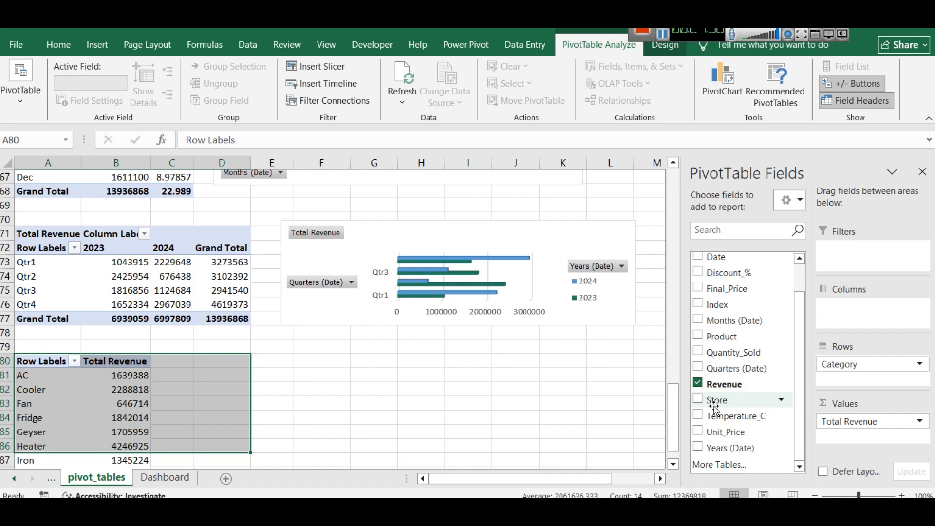
{"action": "left_click", "coordinate": [699, 415]}
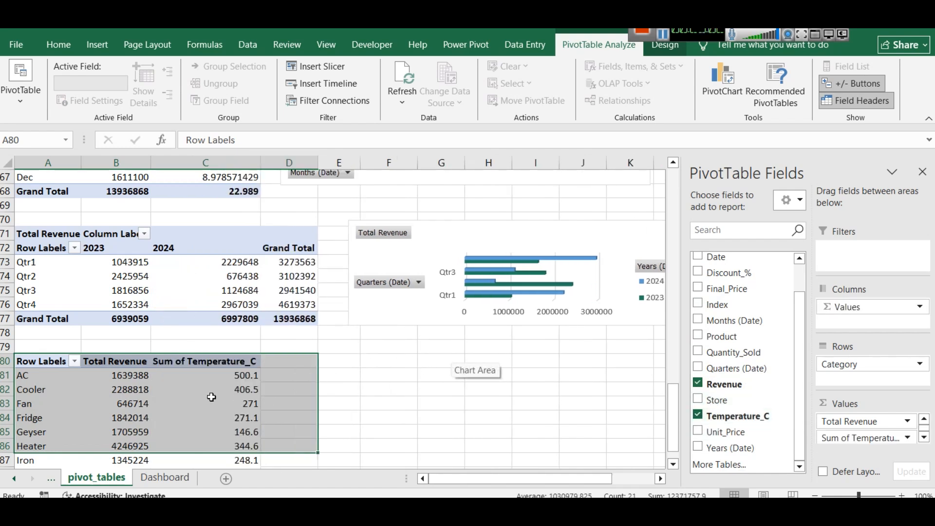
Select the whole category pivot table and insert a combo chart with revenue columns and temperature as a line on the secondary axis
{"action": "scroll", "coordinate": [212, 397], "scroll_direction": "down", "scroll_amount": 1}
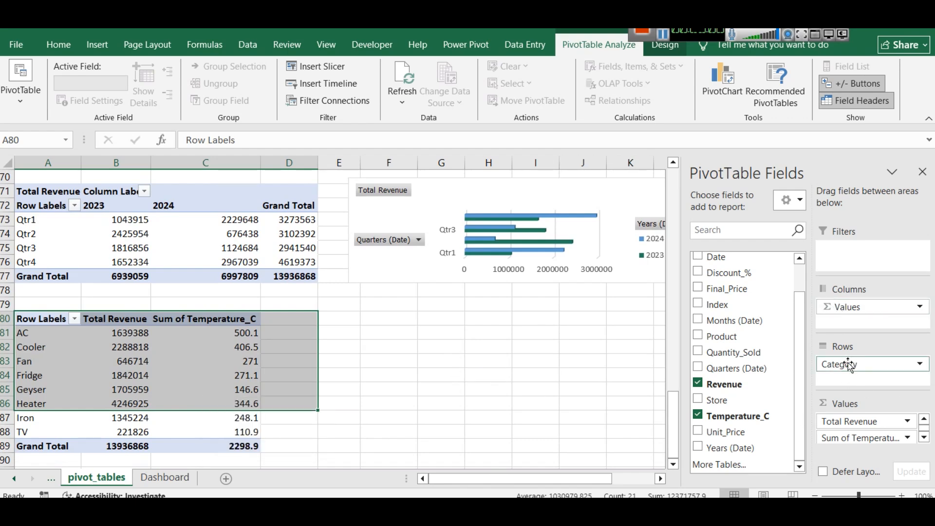
{"action": "left_click_drag", "start_coordinate": [251, 445], "coordinate": [251, 431]}
{"action": "left_click_drag", "start_coordinate": [175, 365], "coordinate": [41, 313]}
{"action": "left_click", "coordinate": [97, 45]}
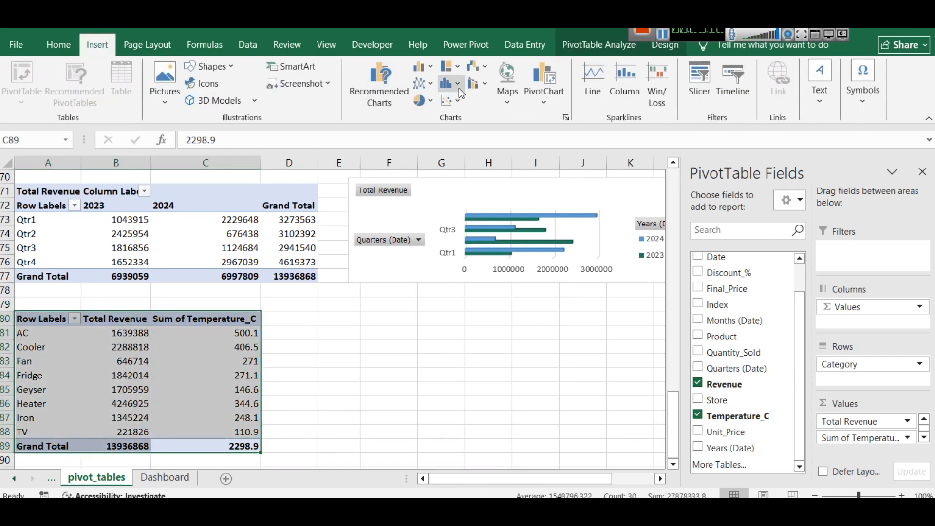
{"action": "left_click", "coordinate": [480, 88]}
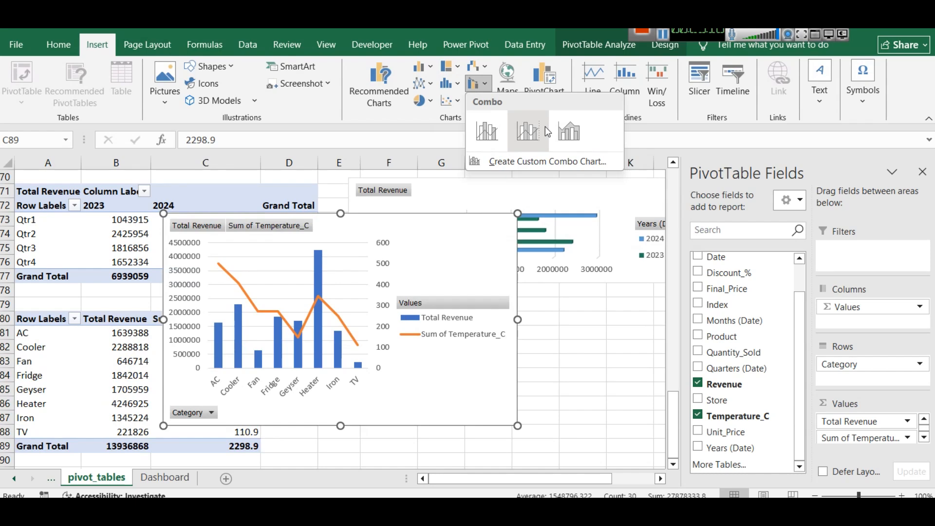
{"action": "left_click", "coordinate": [525, 157]}
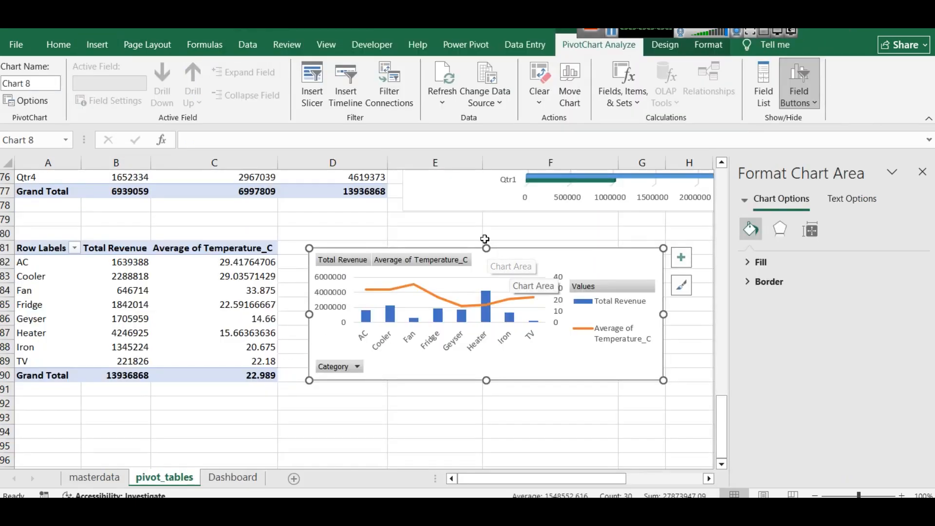
Show the category pivot table's field list to review its fields, then close it with the combo chart selected
{"action": "left_click", "coordinate": [212, 252]}
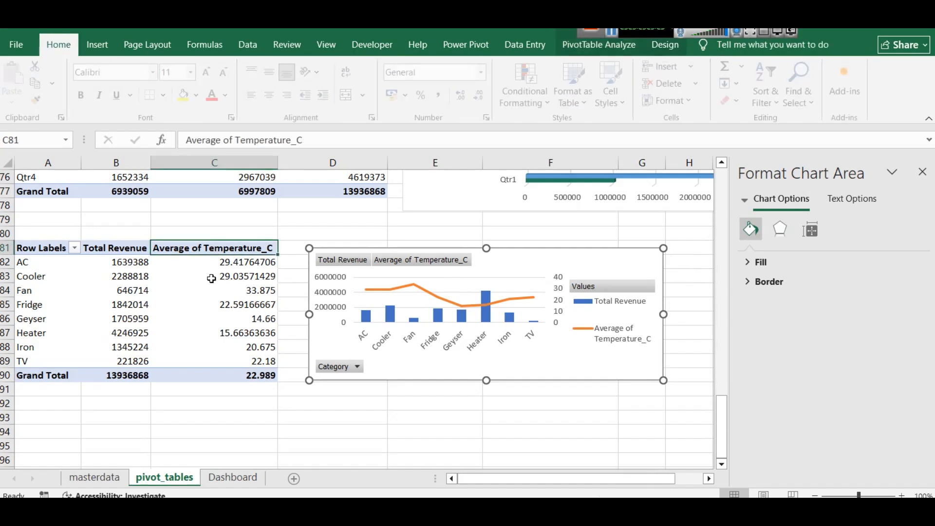
{"action": "left_click_drag", "start_coordinate": [221, 370], "coordinate": [23, 251]}
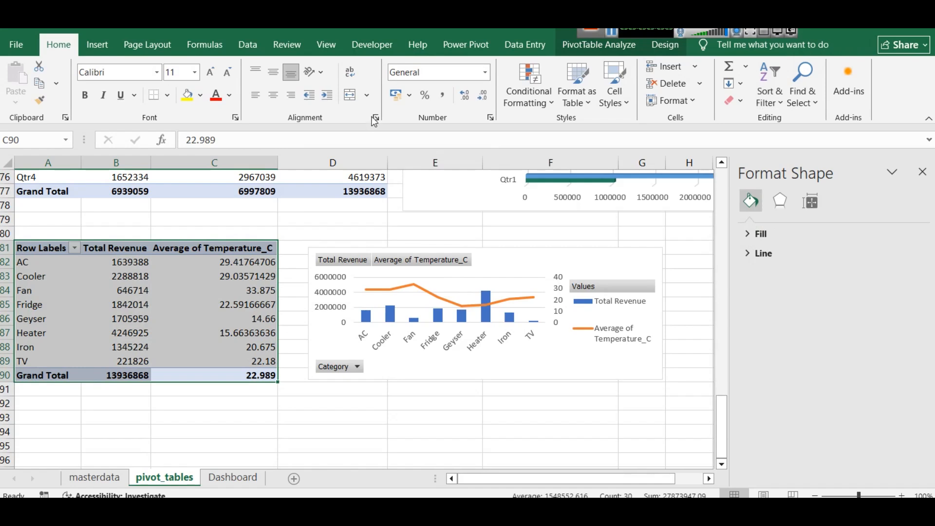
{"action": "left_click", "coordinate": [581, 47]}
{"action": "left_click", "coordinate": [858, 66]}
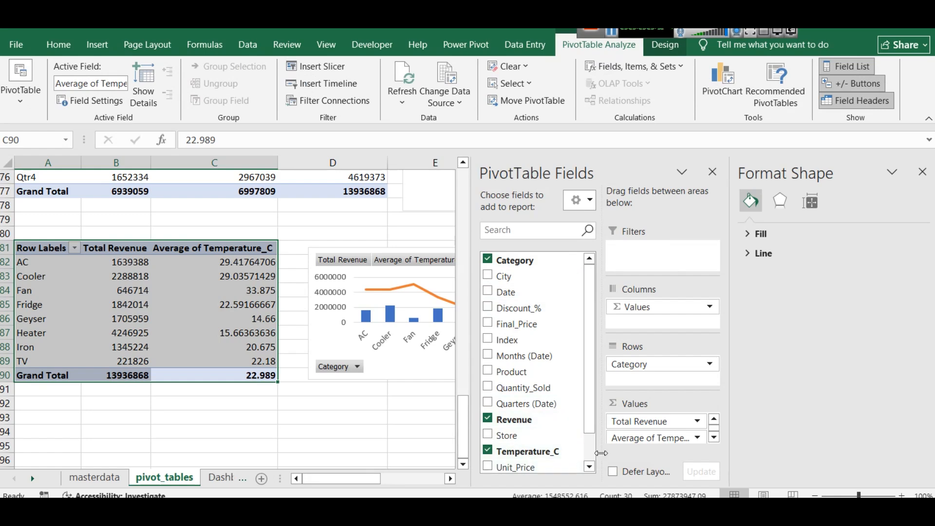
{"action": "left_click", "coordinate": [327, 431]}
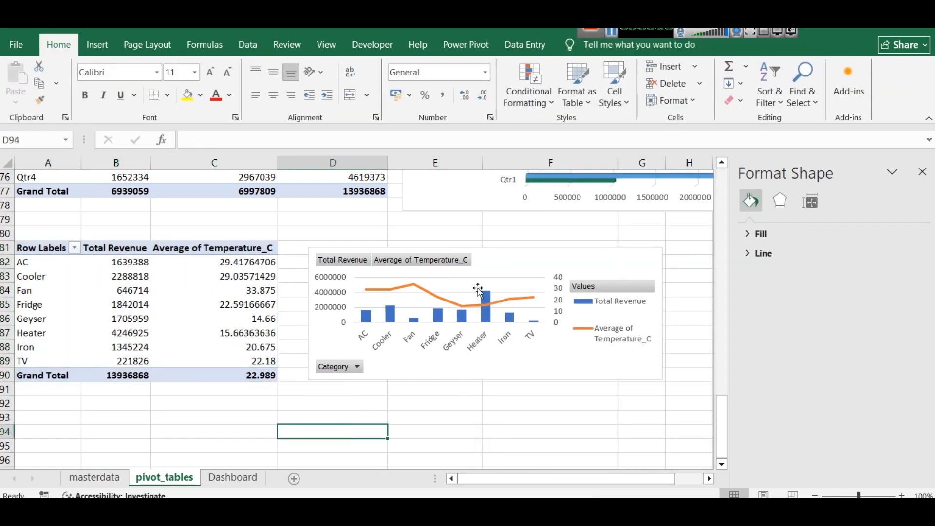
{"action": "left_click", "coordinate": [479, 359]}
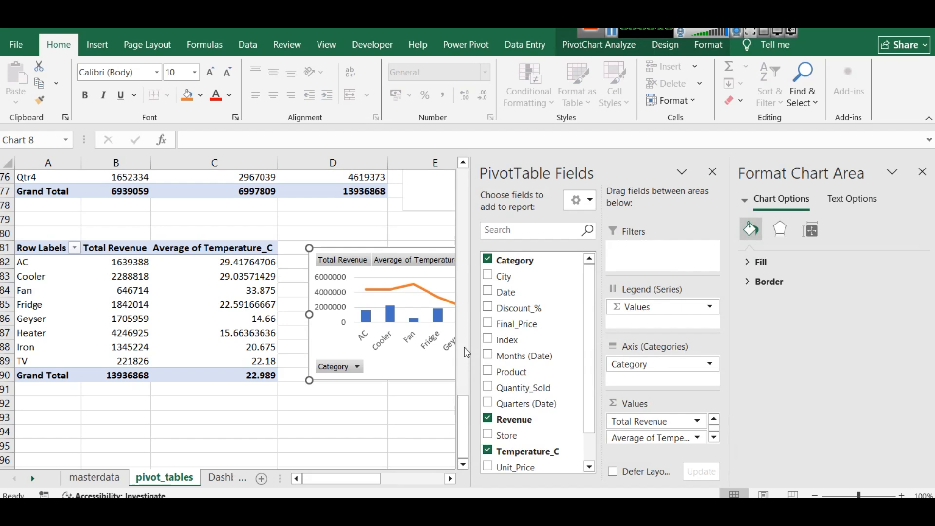
{"action": "left_click", "coordinate": [712, 172]}
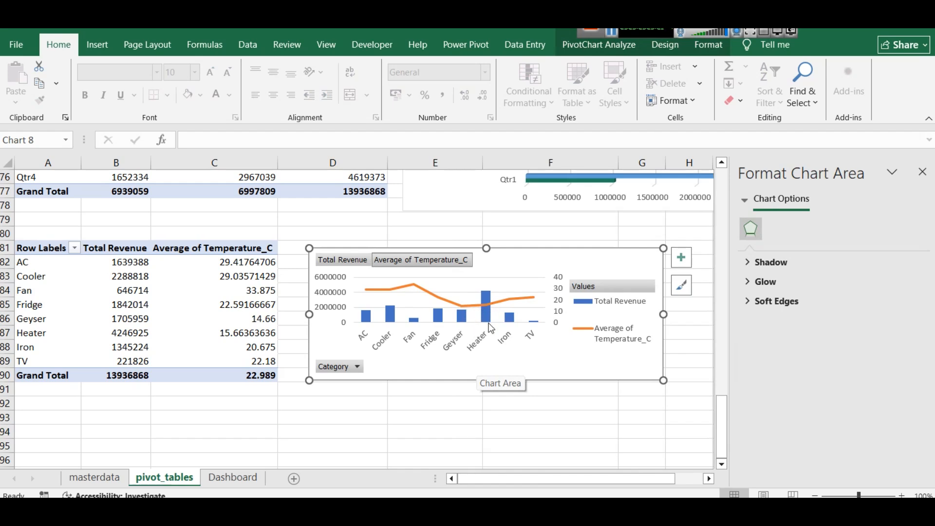
Reduce the category combo chart's height and move it slightly lower beside its pivot table
{"action": "mouse_move", "coordinate": [488, 304]}
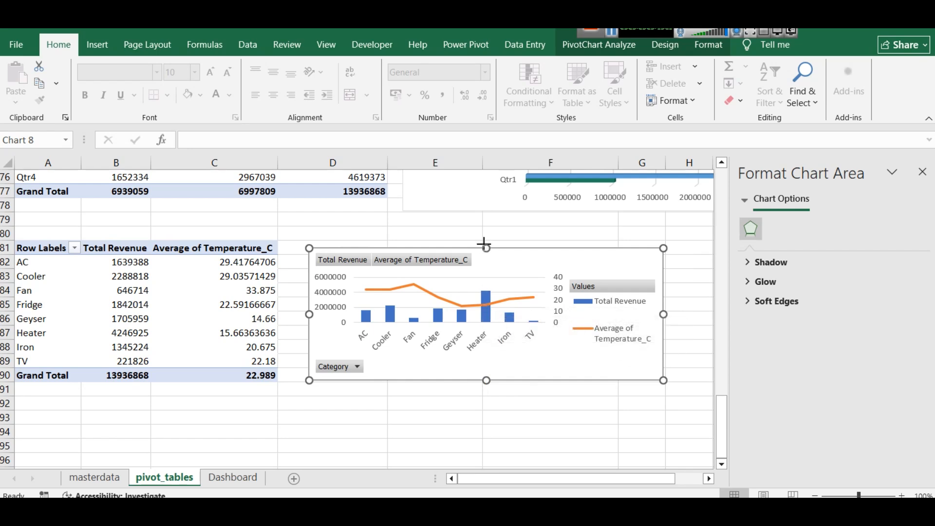
{"action": "left_click_drag", "start_coordinate": [486, 247], "coordinate": [485, 224]}
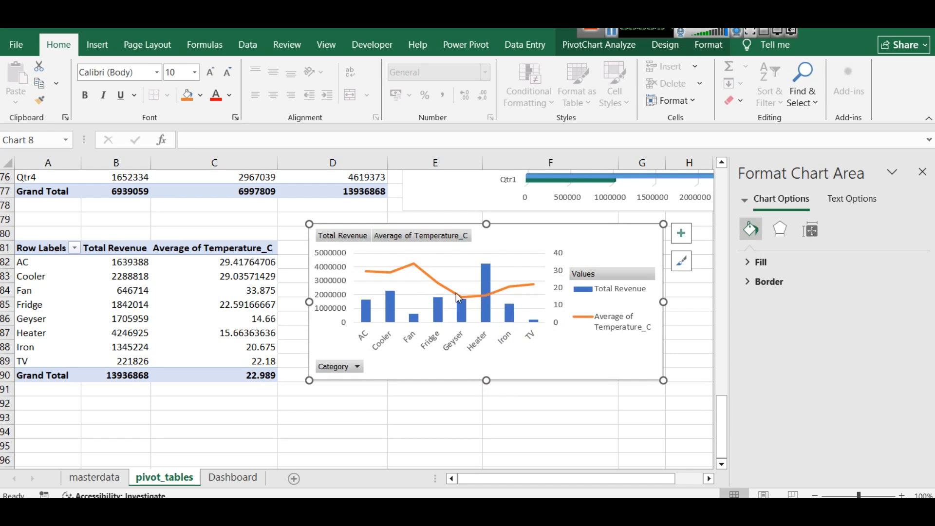
{"action": "mouse_move", "coordinate": [412, 267]}
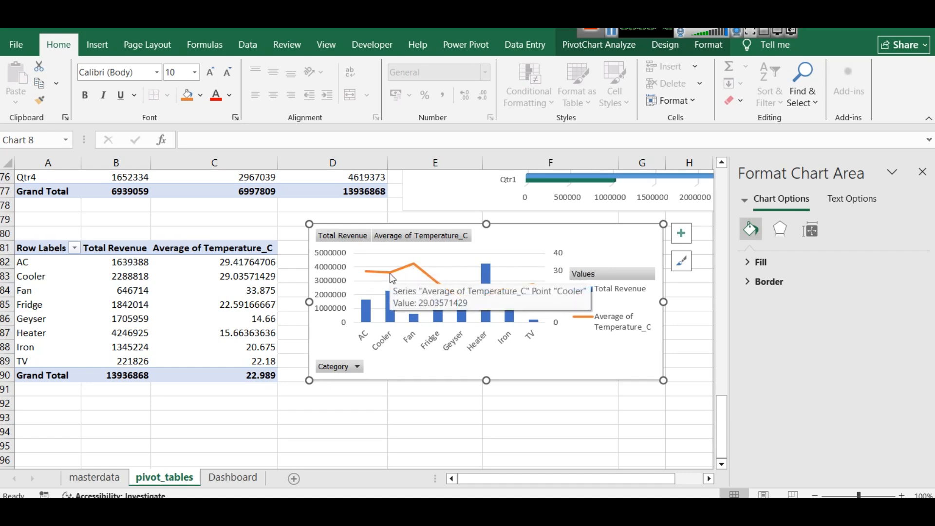
{"action": "left_click_drag", "start_coordinate": [487, 224], "coordinate": [487, 269]}
{"action": "left_click_drag", "start_coordinate": [505, 301], "coordinate": [506, 319]}
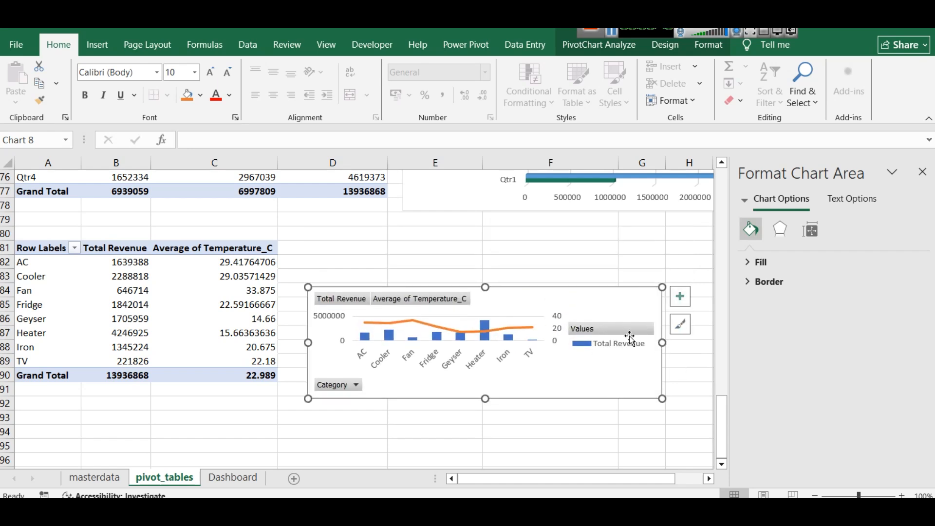
Narrow and lengthen the category combo chart's legend, and make the chart narrower by moving its edge nearest the pivot table inward
{"action": "left_click", "coordinate": [600, 346]}
{"action": "left_click", "coordinate": [600, 347]}
{"action": "left_click_drag", "start_coordinate": [567, 343], "coordinate": [625, 298]}
{"action": "left_click_drag", "start_coordinate": [625, 363], "coordinate": [625, 393]}
{"action": "left_click_drag", "start_coordinate": [309, 342], "coordinate": [375, 343]}
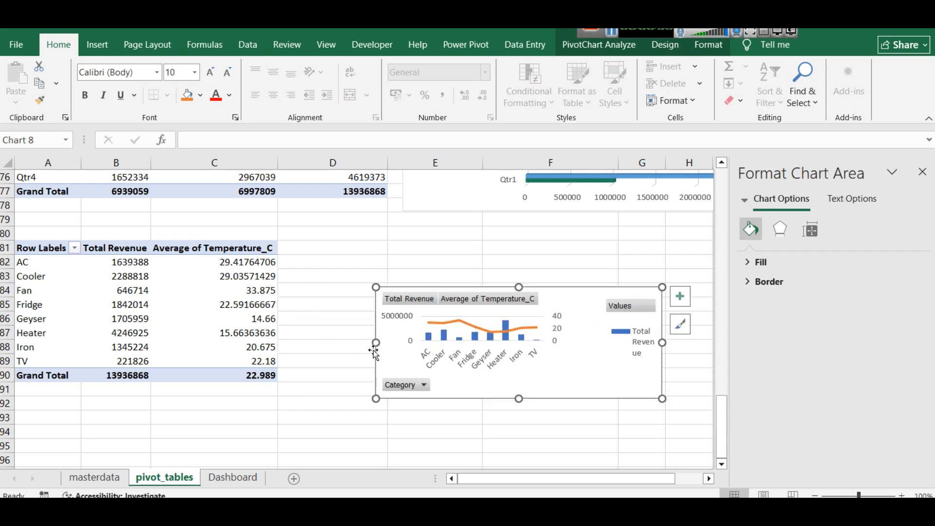
Extend the combo chart's plot area downward, shift it toward the legend, and pull in the chart's edge on the legend side
{"action": "left_click", "coordinate": [527, 324]}
{"action": "left_click_drag", "start_coordinate": [483, 342], "coordinate": [483, 366]}
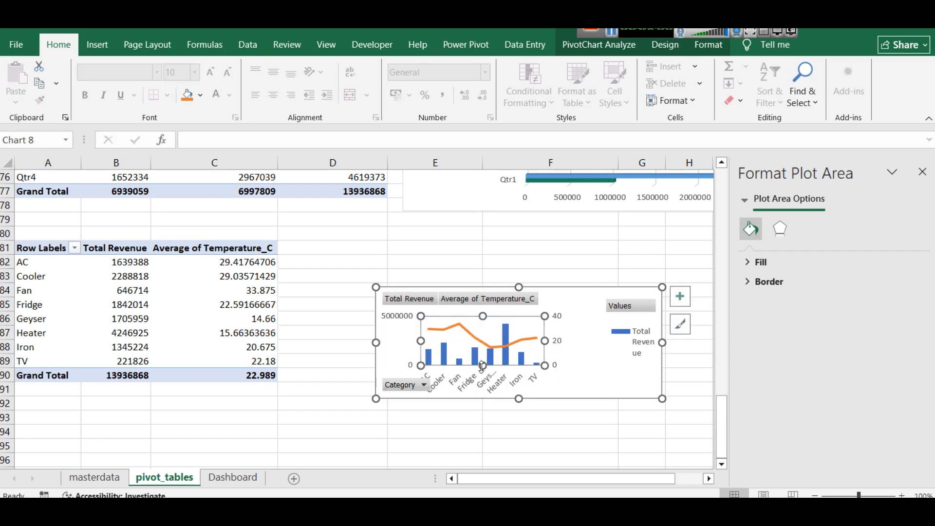
{"action": "left_click", "coordinate": [394, 388]}
{"action": "left_click", "coordinate": [466, 373]}
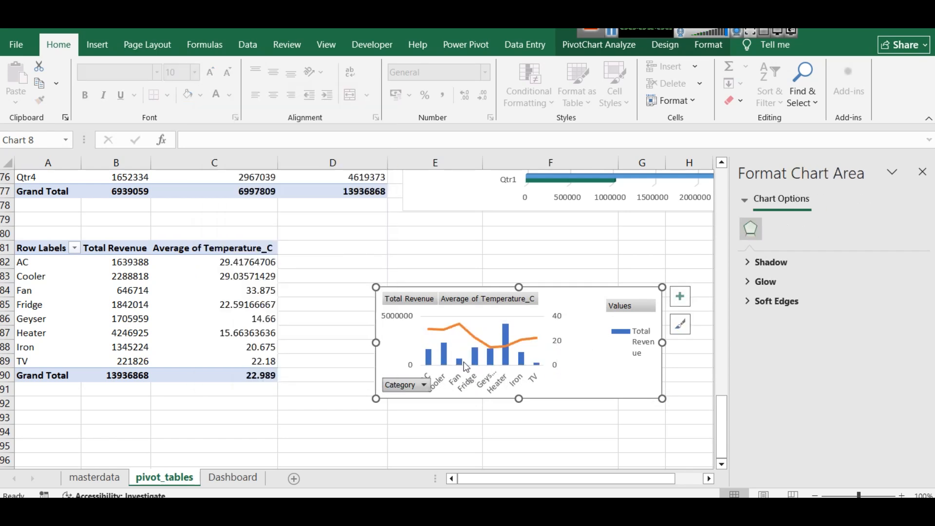
{"action": "left_click", "coordinate": [465, 347]}
{"action": "left_click_drag", "start_coordinate": [465, 345], "coordinate": [477, 346]}
{"action": "left_click", "coordinate": [654, 356]}
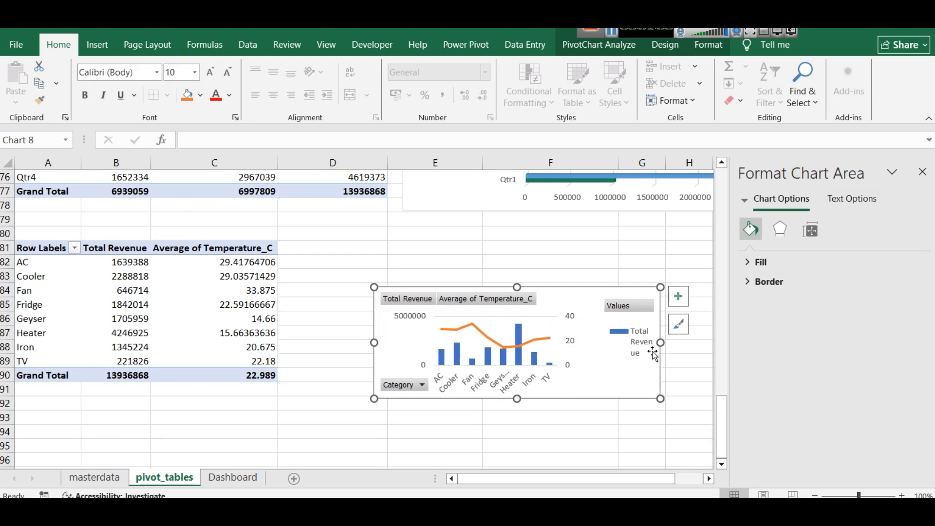
{"action": "left_click_drag", "start_coordinate": [661, 342], "coordinate": [625, 342]}
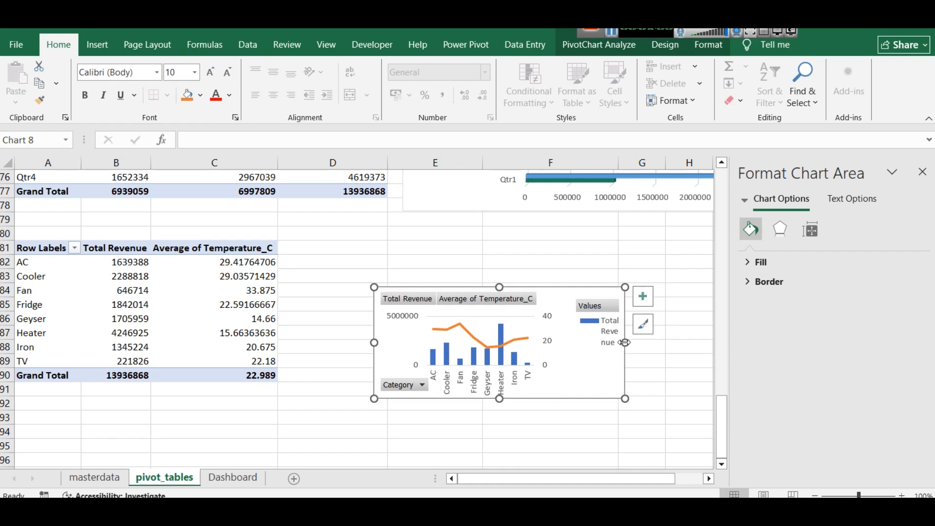
Paste the category combo chart onto the Dashboard sheet and fit it beside the Total Revenue by Store chart
{"action": "left_click", "coordinate": [246, 477]}
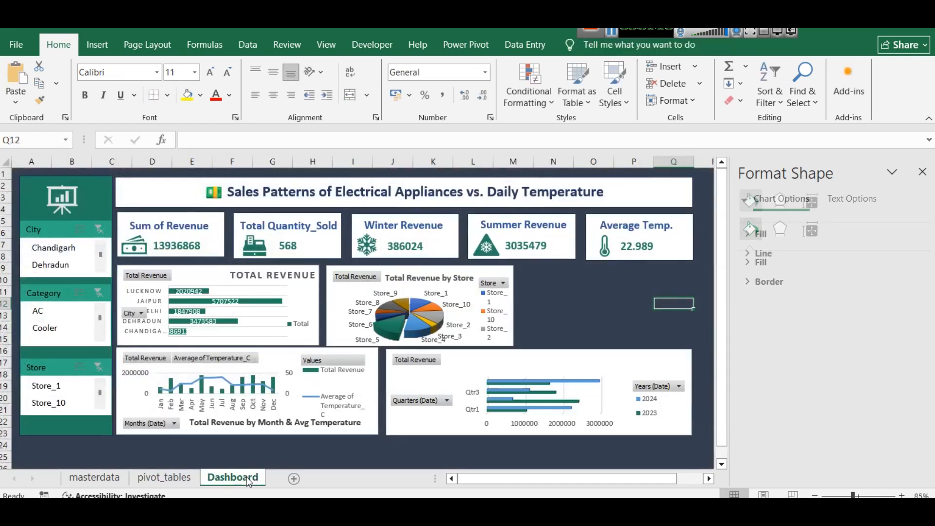
{"action": "key", "text": "ctrl+v"}
{"action": "left_click_drag", "start_coordinate": [663, 343], "coordinate": [528, 311]}
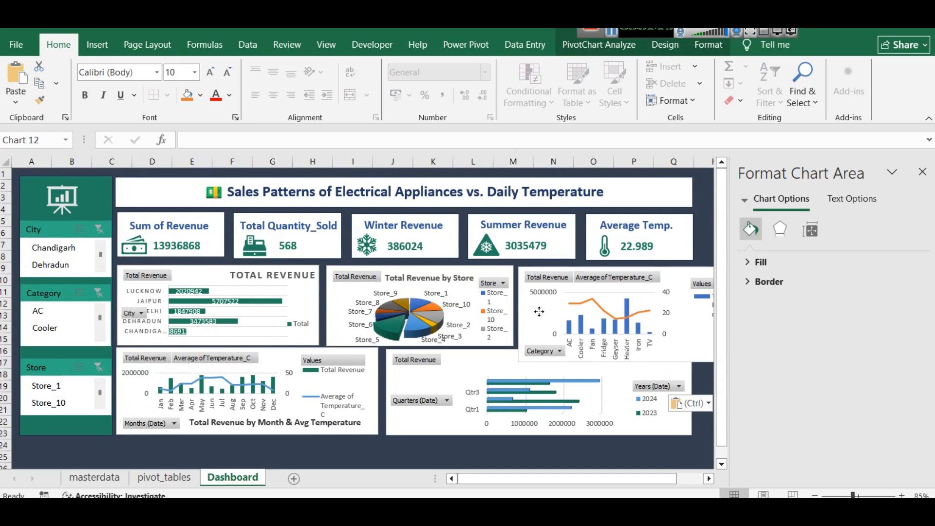
{"action": "left_click_drag", "start_coordinate": [624, 361], "coordinate": [621, 346]}
{"action": "left_click_drag", "start_coordinate": [480, 480], "coordinate": [501, 480]}
{"action": "left_click_drag", "start_coordinate": [652, 306], "coordinate": [609, 309]}
{"action": "left_click", "coordinate": [648, 359]}
{"action": "left_click", "coordinate": [595, 301]}
{"action": "left_click_drag", "start_coordinate": [578, 308], "coordinate": [570, 308]}
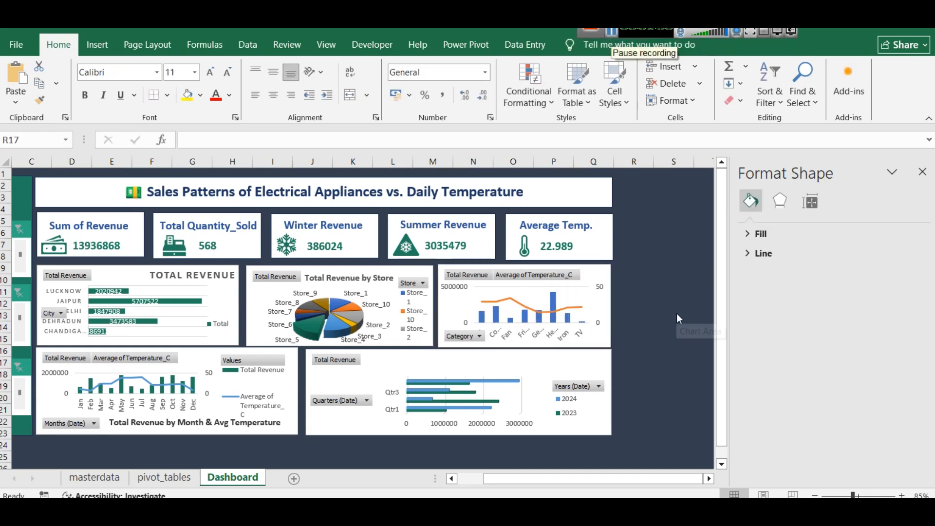
Clear the dashboard view by closing the formatting pane, setting the zoom to 100% and auto-hiding the ribbon
{"action": "key", "text": "Escape"}
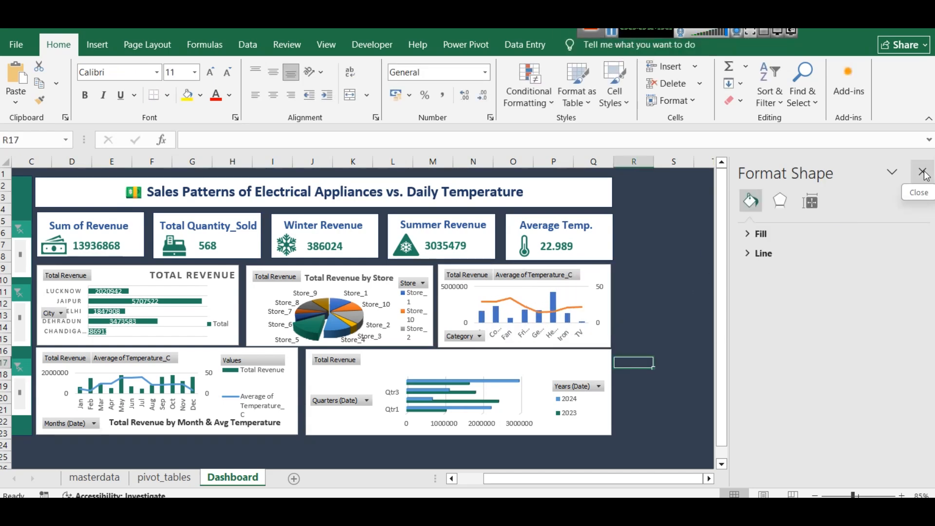
{"action": "left_click", "coordinate": [923, 172]}
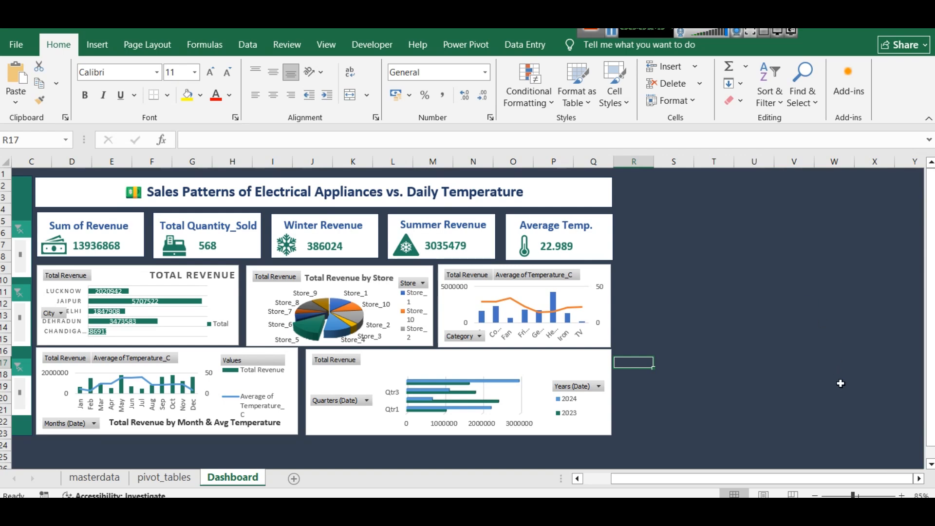
{"action": "left_click", "coordinate": [899, 495]}
{"action": "left_click", "coordinate": [899, 496]}
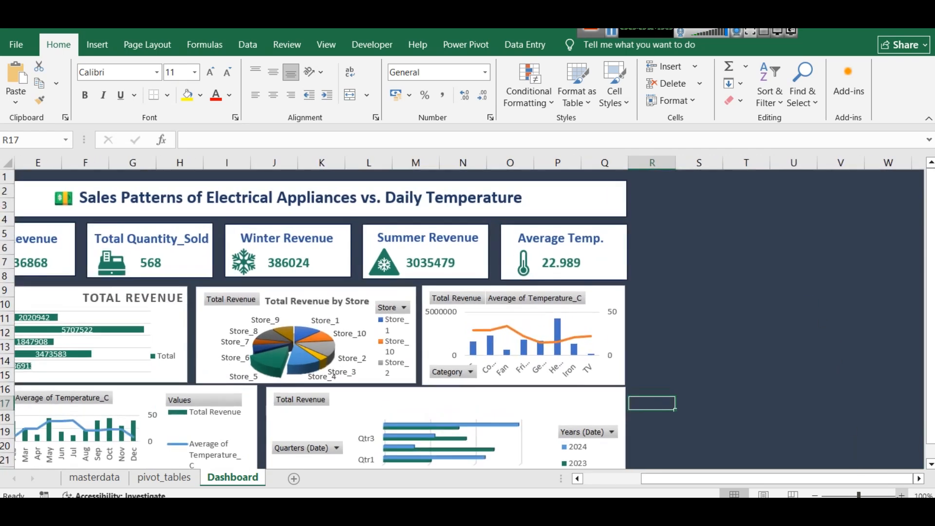
{"action": "left_click", "coordinate": [929, 122]}
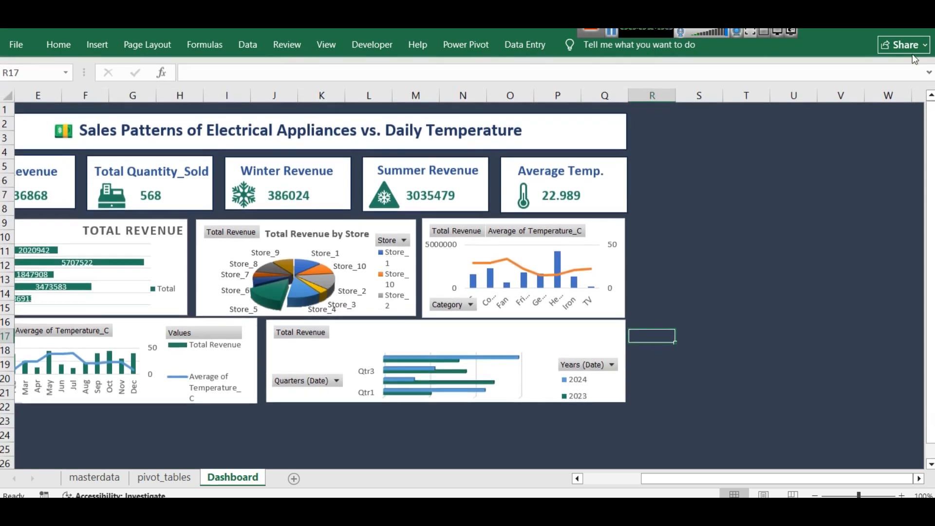
{"action": "left_click", "coordinate": [829, 29]}
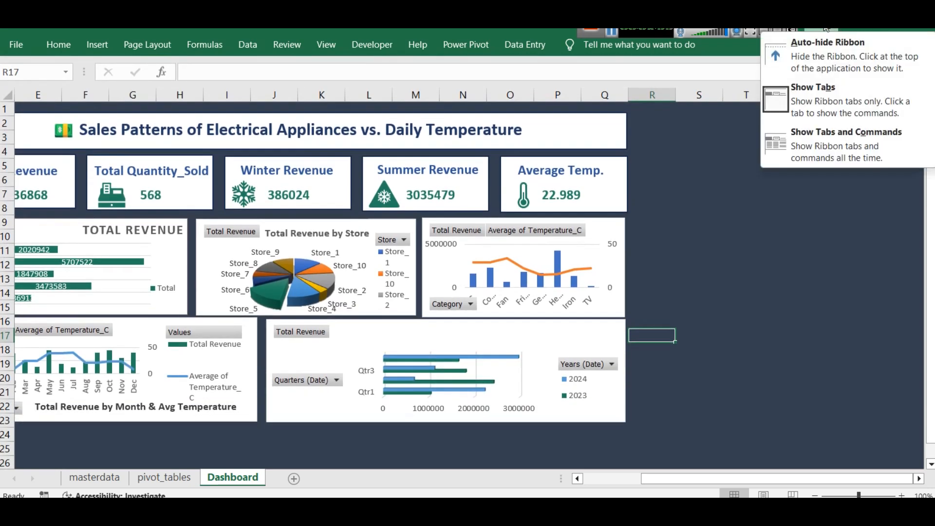
{"action": "left_click", "coordinate": [840, 61]}
{"action": "left_click_drag", "start_coordinate": [667, 494], "coordinate": [560, 489]}
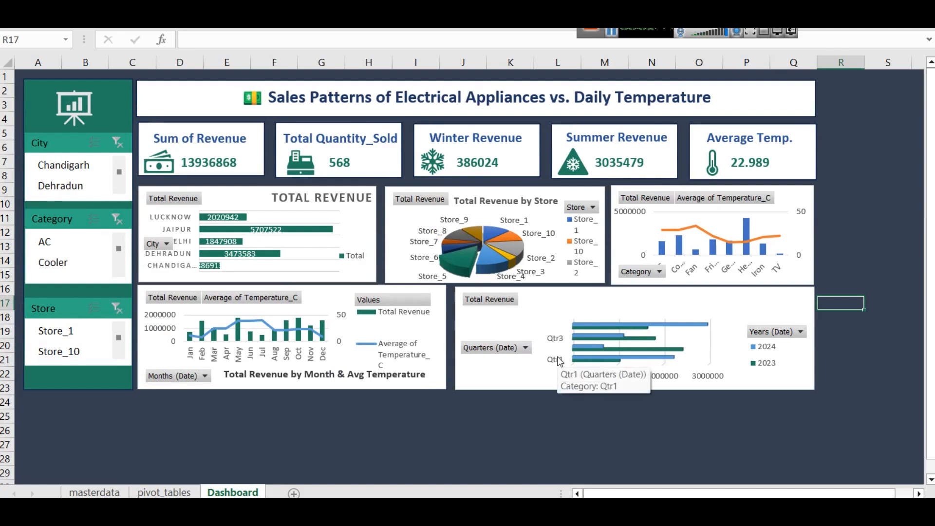
Enlarge the dashboard view until it fills the window width, starting from column A
{"action": "scroll", "coordinate": [596, 395], "scroll_direction": "up", "scroll_amount": 1}
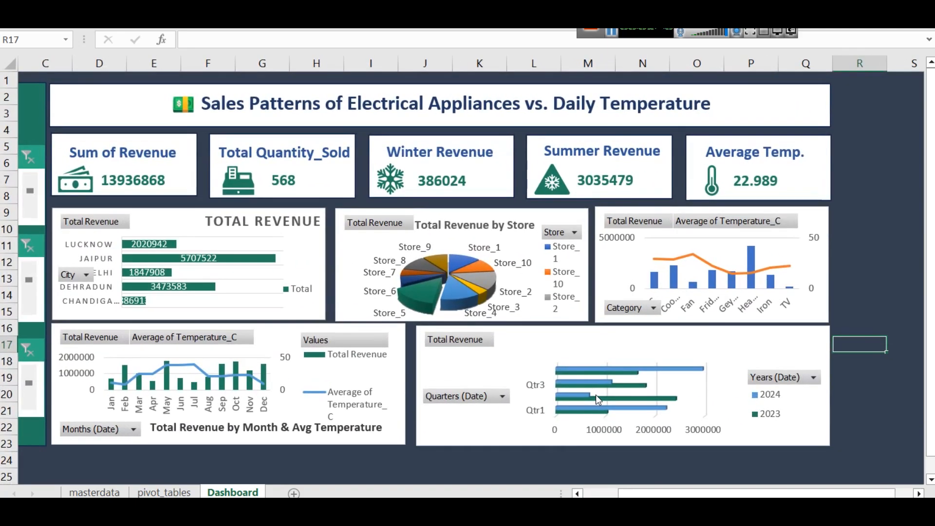
{"action": "scroll", "coordinate": [595, 396], "scroll_direction": "up", "scroll_amount": 1}
{"action": "scroll", "coordinate": [595, 395], "scroll_direction": "down", "scroll_amount": 2}
{"action": "left_click_drag", "start_coordinate": [674, 494], "coordinate": [603, 497]}
{"action": "scroll", "coordinate": [536, 427], "scroll_direction": "down", "scroll_amount": 1}
{"action": "scroll", "coordinate": [536, 428], "scroll_direction": "up", "scroll_amount": 1}
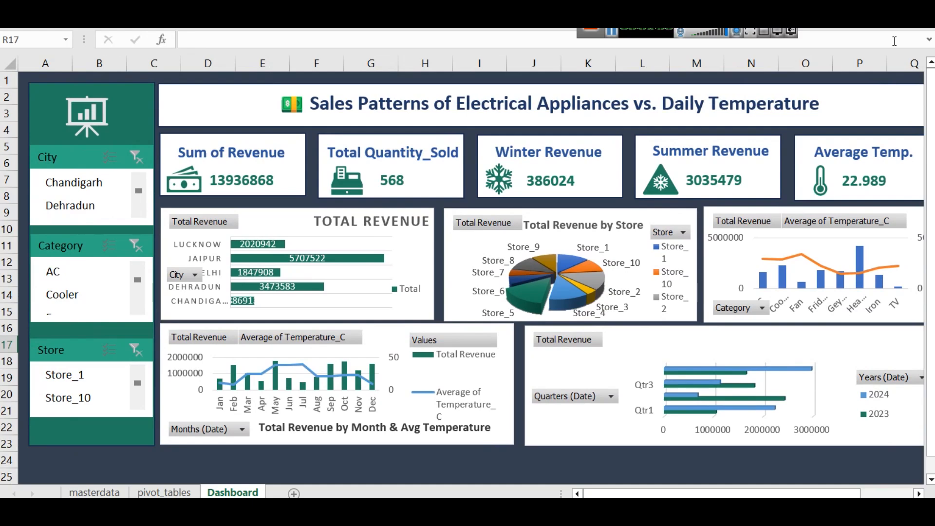
{"action": "left_click", "coordinate": [611, 33]}
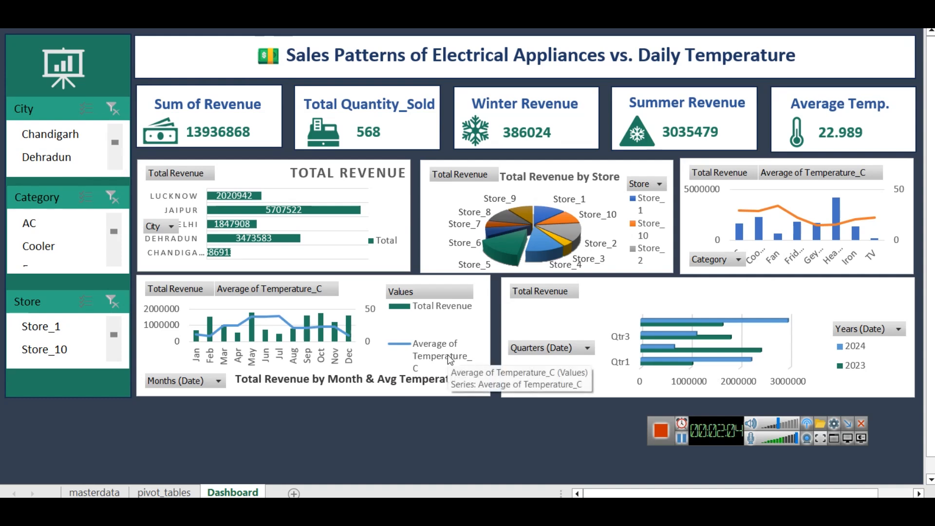
Extend the green slicer backdrop downward, then lengthen the Store slicer and move it lower on the backdrop
{"action": "left_click", "coordinate": [47, 392]}
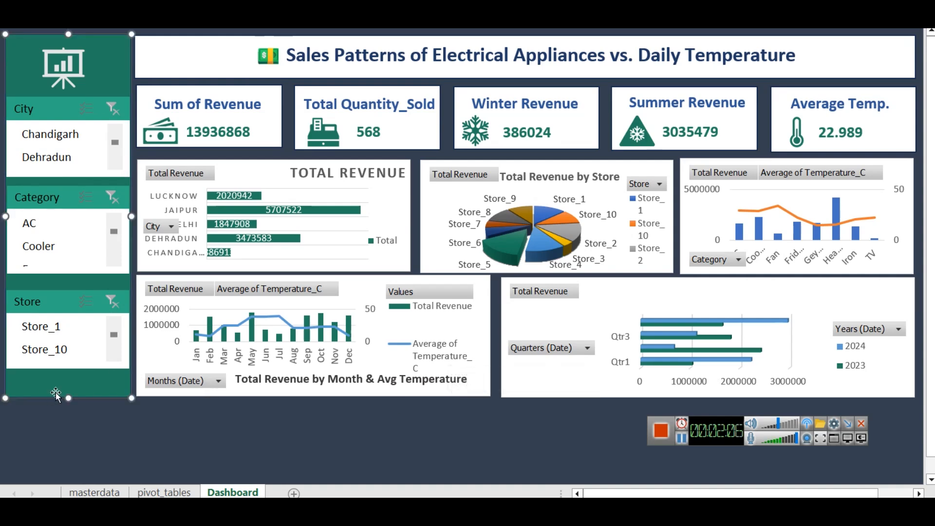
{"action": "left_click_drag", "start_coordinate": [69, 398], "coordinate": [71, 466]}
{"action": "left_click", "coordinate": [60, 366]}
{"action": "left_click_drag", "start_coordinate": [68, 369], "coordinate": [68, 413]}
{"action": "left_click_drag", "start_coordinate": [56, 307], "coordinate": [54, 323]}
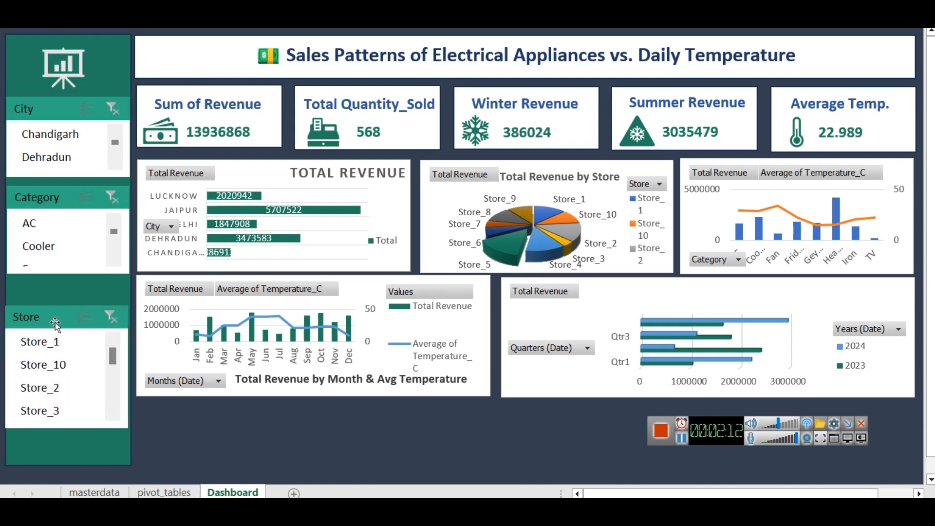
Filter the Category slicer to Fan, and lengthen and space out the Category, Store and City slicers along the backdrop
{"action": "left_click", "coordinate": [53, 268]}
{"action": "left_click_drag", "start_coordinate": [71, 273], "coordinate": [52, 324]}
{"action": "left_click", "coordinate": [44, 283]}
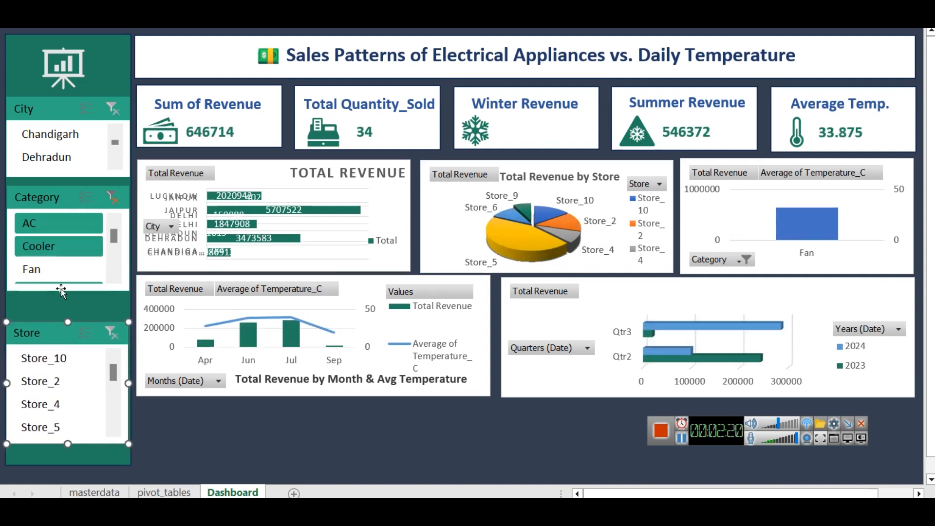
{"action": "left_click_drag", "start_coordinate": [68, 292], "coordinate": [68, 298]}
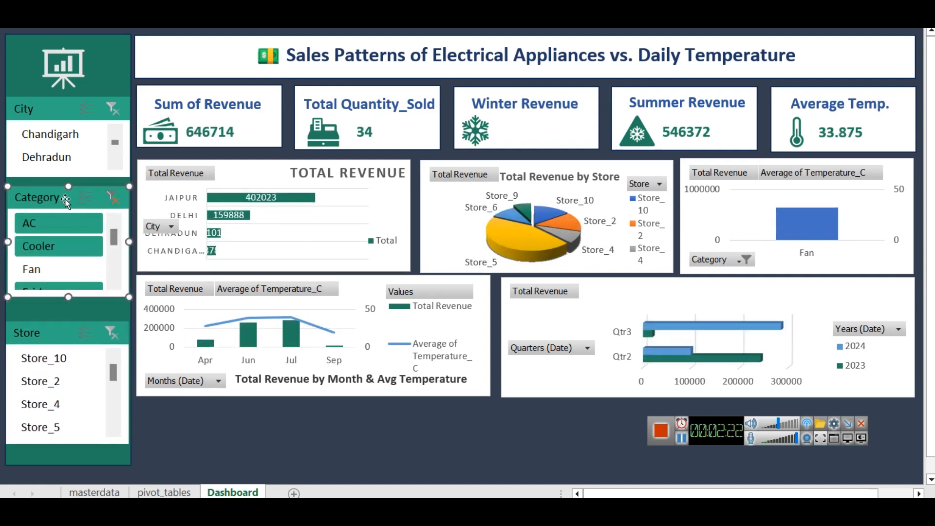
{"action": "left_click_drag", "start_coordinate": [52, 195], "coordinate": [70, 183]}
{"action": "left_click", "coordinate": [54, 177]}
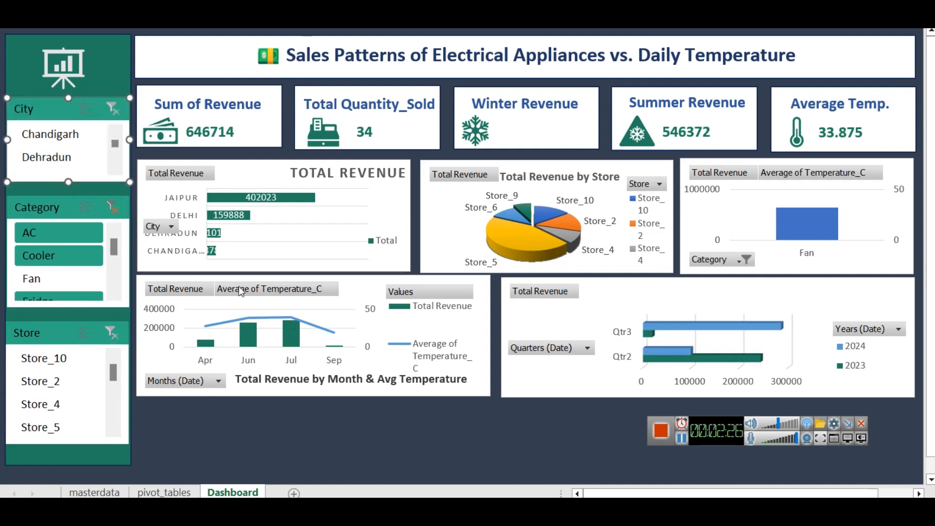
Extend the monthly and quarterly revenue charts down to the backdrop's lower edge and lower their upper edges to match each other
{"action": "left_click", "coordinate": [312, 392]}
{"action": "left_click_drag", "start_coordinate": [360, 281], "coordinate": [303, 316]}
{"action": "left_click", "coordinate": [292, 269]}
{"action": "left_click_drag", "start_coordinate": [632, 295], "coordinate": [631, 362]}
{"action": "left_click_drag", "start_coordinate": [708, 345], "coordinate": [702, 317]}
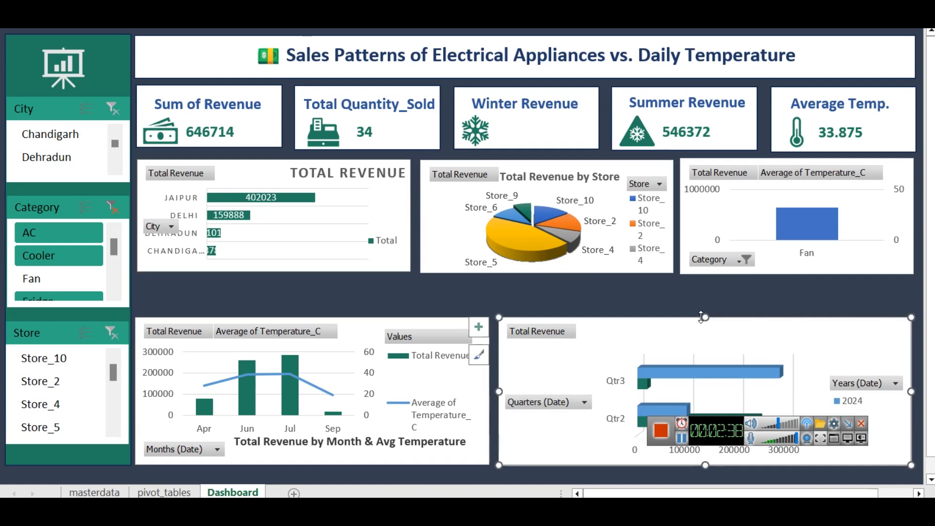
Move the Years (Date) legend higher inside the quarterly revenue chart
{"action": "left_click", "coordinate": [849, 378]}
{"action": "left_click", "coordinate": [883, 402]}
{"action": "left_click", "coordinate": [884, 408]}
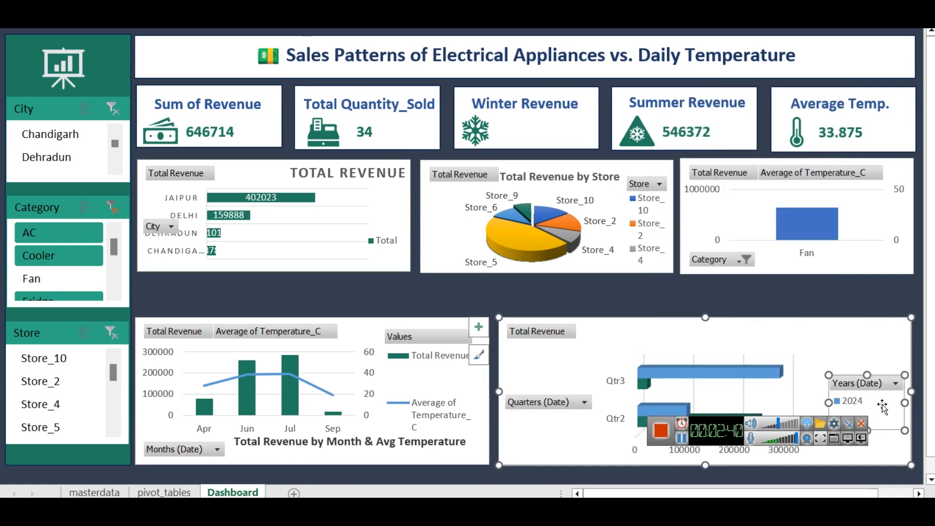
{"action": "left_click_drag", "start_coordinate": [867, 351], "coordinate": [863, 352]}
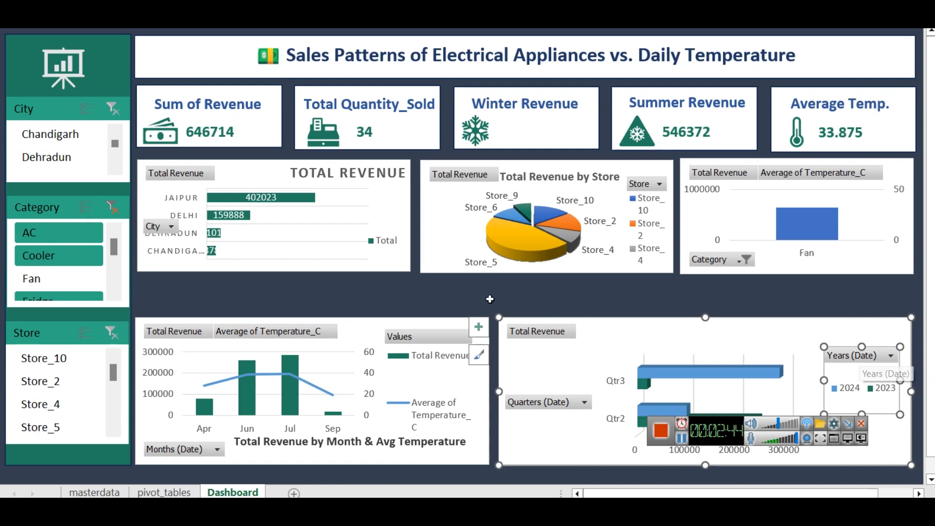
Clear the Category slicer's filter and extend the city revenue bar chart downward into the gap below it
{"action": "left_click", "coordinate": [64, 267]}
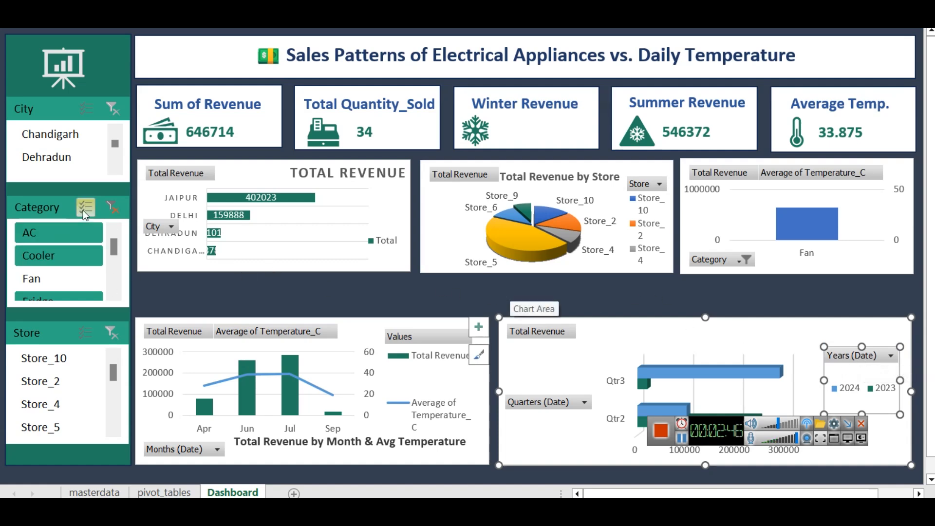
{"action": "left_click", "coordinate": [108, 209]}
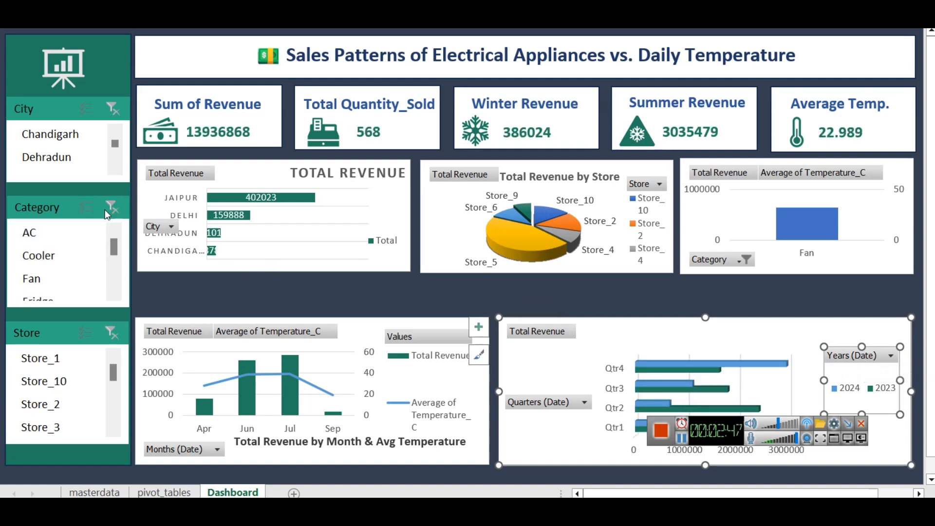
{"action": "left_click", "coordinate": [292, 270]}
{"action": "left_click_drag", "start_coordinate": [275, 272], "coordinate": [275, 295]}
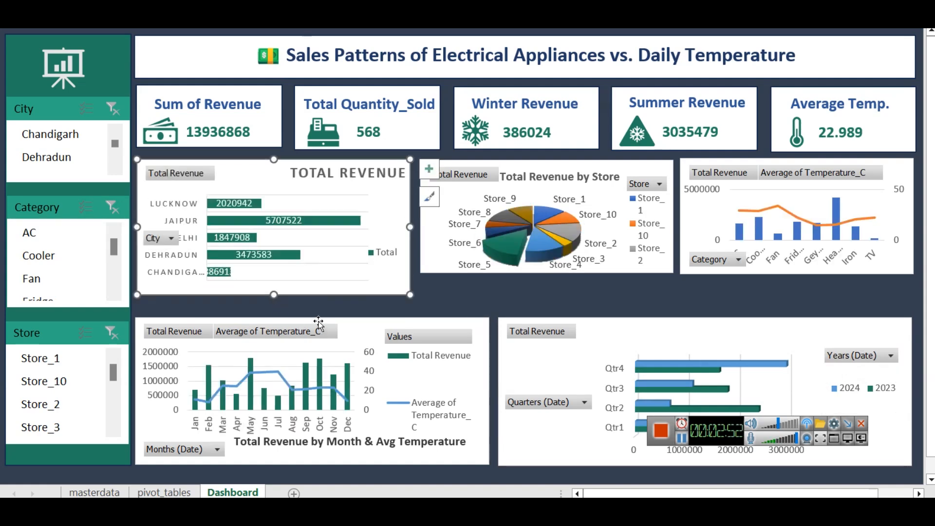
Raise the monthly revenue chart's upper edge slightly and extend the store revenue pie chart down level with the city chart
{"action": "left_click", "coordinate": [319, 324]}
{"action": "left_click_drag", "start_coordinate": [312, 317], "coordinate": [310, 310]}
{"action": "left_click", "coordinate": [441, 264]}
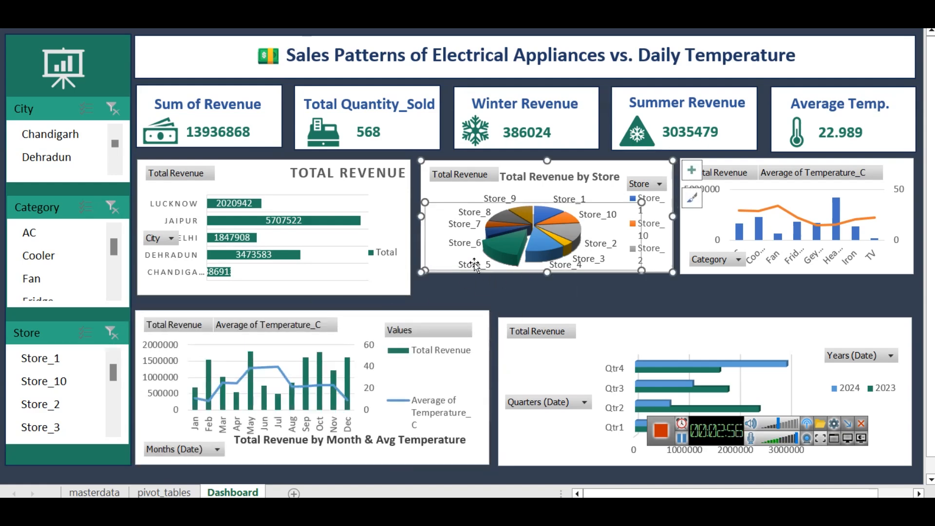
{"action": "left_click", "coordinate": [568, 167]}
{"action": "left_click_drag", "start_coordinate": [547, 272], "coordinate": [547, 302]}
Extend the category revenue and temperature chart down level with its row, and raise the quarterly chart's upper edge to match the monthly chart
{"action": "left_click", "coordinate": [785, 276]}
{"action": "left_click_drag", "start_coordinate": [798, 274], "coordinate": [799, 297]}
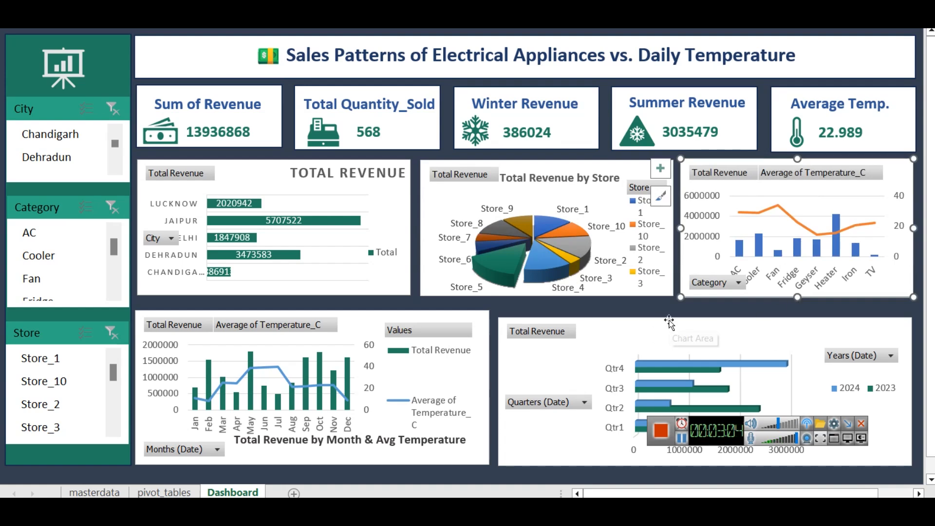
{"action": "left_click", "coordinate": [670, 323]}
{"action": "left_click_drag", "start_coordinate": [705, 317], "coordinate": [704, 311]}
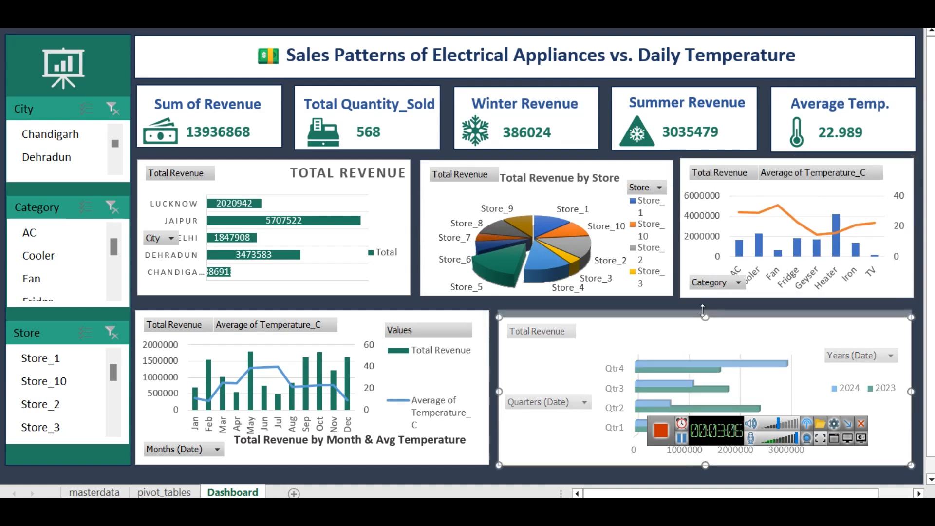
{"action": "left_click", "coordinate": [492, 476]}
{"action": "left_click_drag", "start_coordinate": [733, 446], "coordinate": [750, 491]}
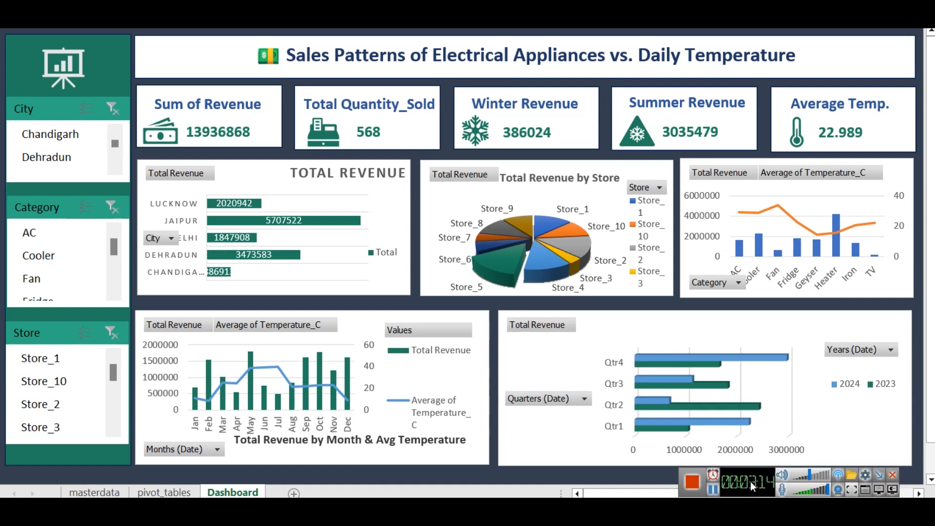
Nudge the Average Temp. card's background box slightly left to line up with the chart below
{"action": "left_click", "coordinate": [796, 93]}
{"action": "left_click", "coordinate": [897, 148]}
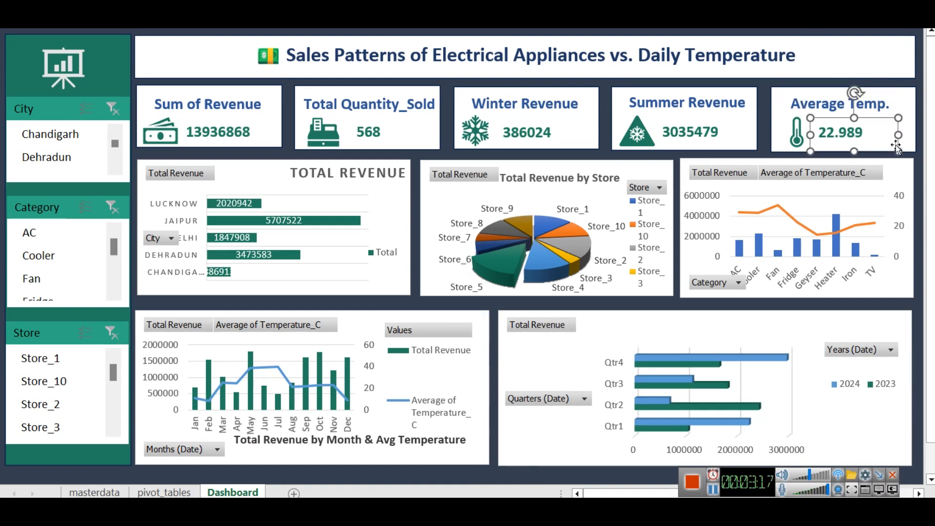
{"action": "left_click", "coordinate": [912, 118]}
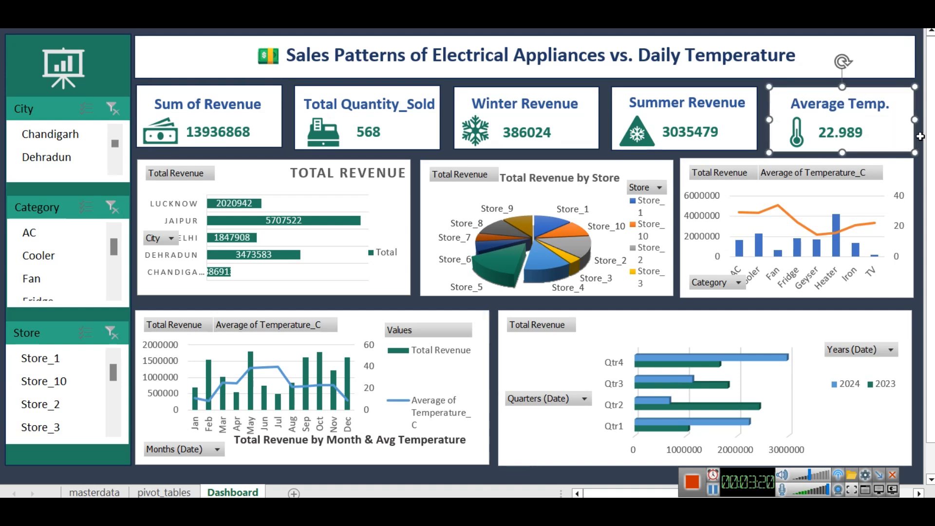
{"action": "left_click", "coordinate": [920, 132]}
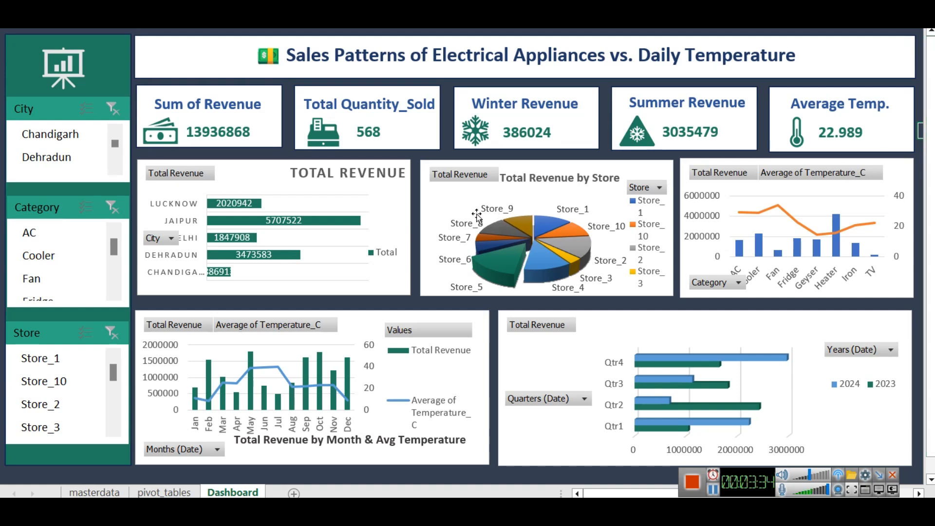
Nudge the store revenue pie chart slightly left to even out the gaps to its neighbouring charts
{"action": "left_click", "coordinate": [430, 200]}
{"action": "key", "text": "Left"}
{"action": "key", "text": "Left"}
{"action": "key", "text": "Left"}
{"action": "key", "text": "Left"}
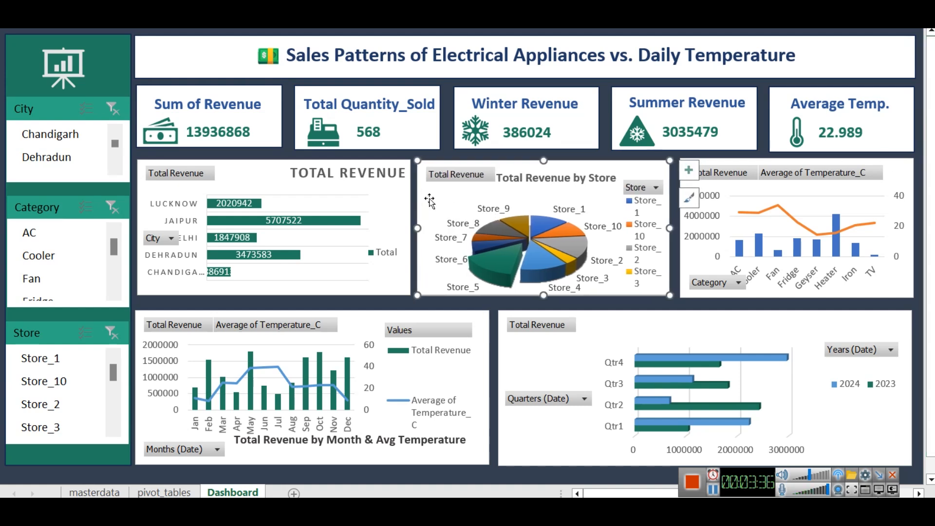
{"action": "key", "text": "Right"}
{"action": "key", "text": "Right"}
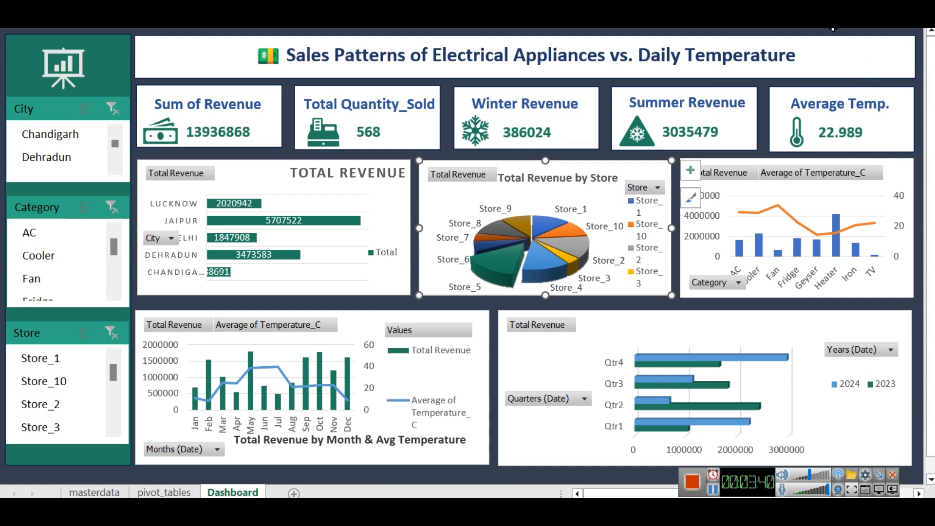
{"action": "left_click", "coordinate": [833, 29]}
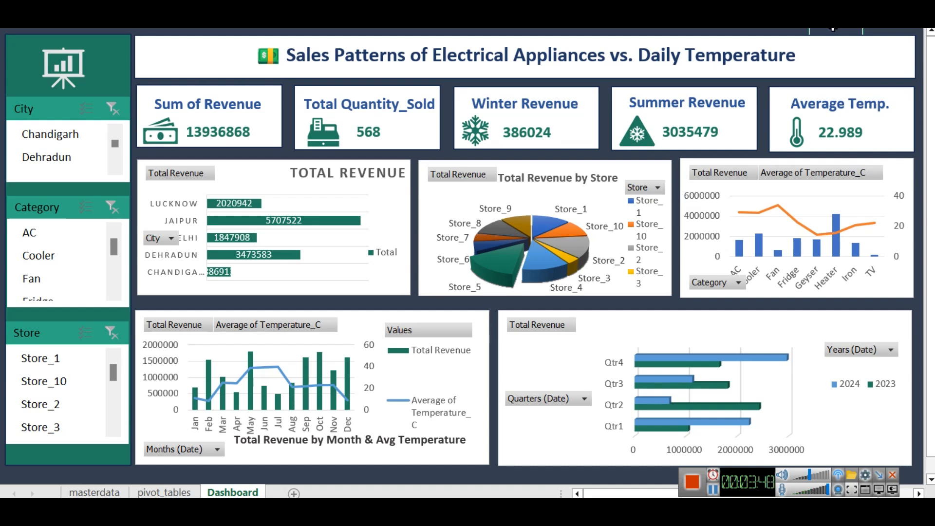
Open the colour options for the category revenue and average temperature chart
{"action": "left_click", "coordinate": [896, 162]}
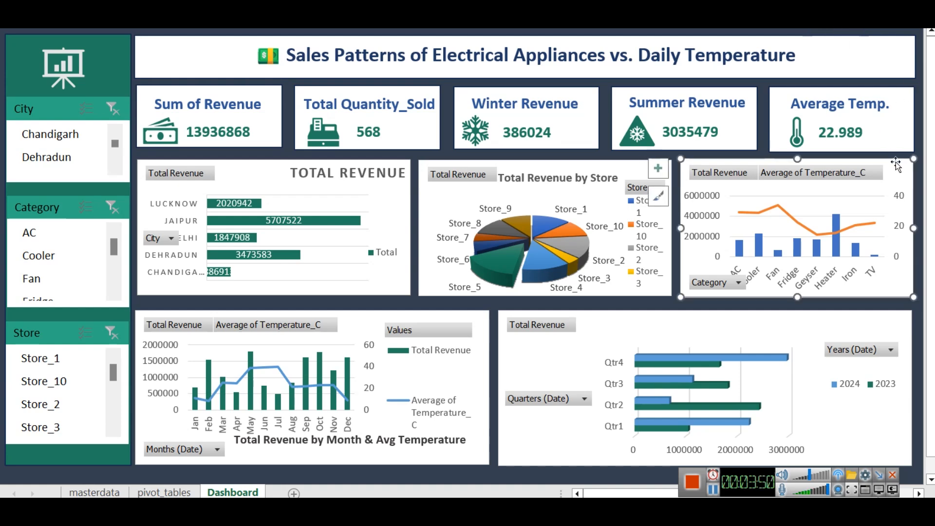
{"action": "left_click", "coordinate": [660, 196]}
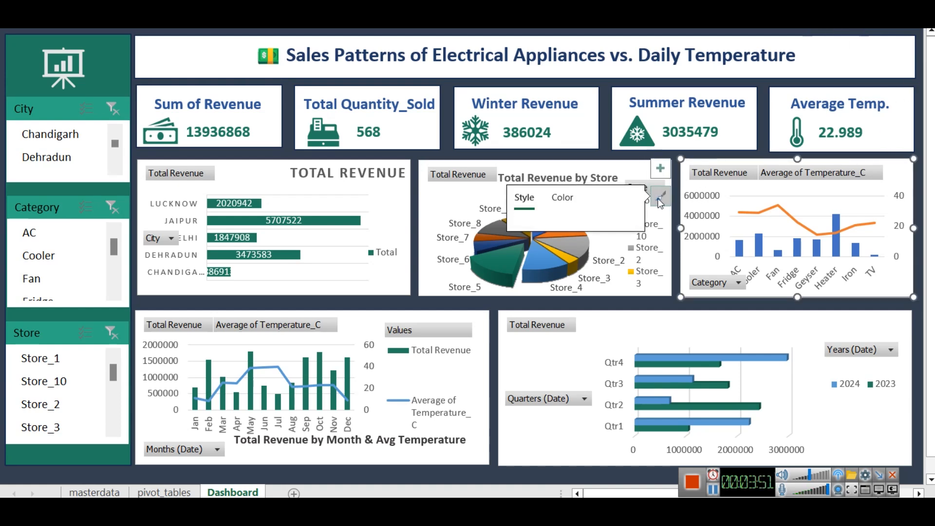
{"action": "left_click", "coordinate": [562, 198]}
{"action": "mouse_move", "coordinate": [603, 229]}
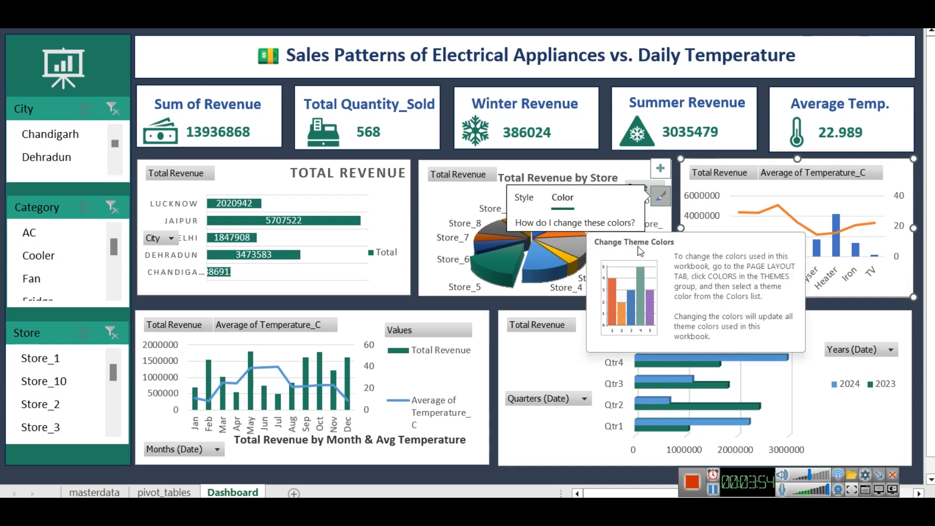